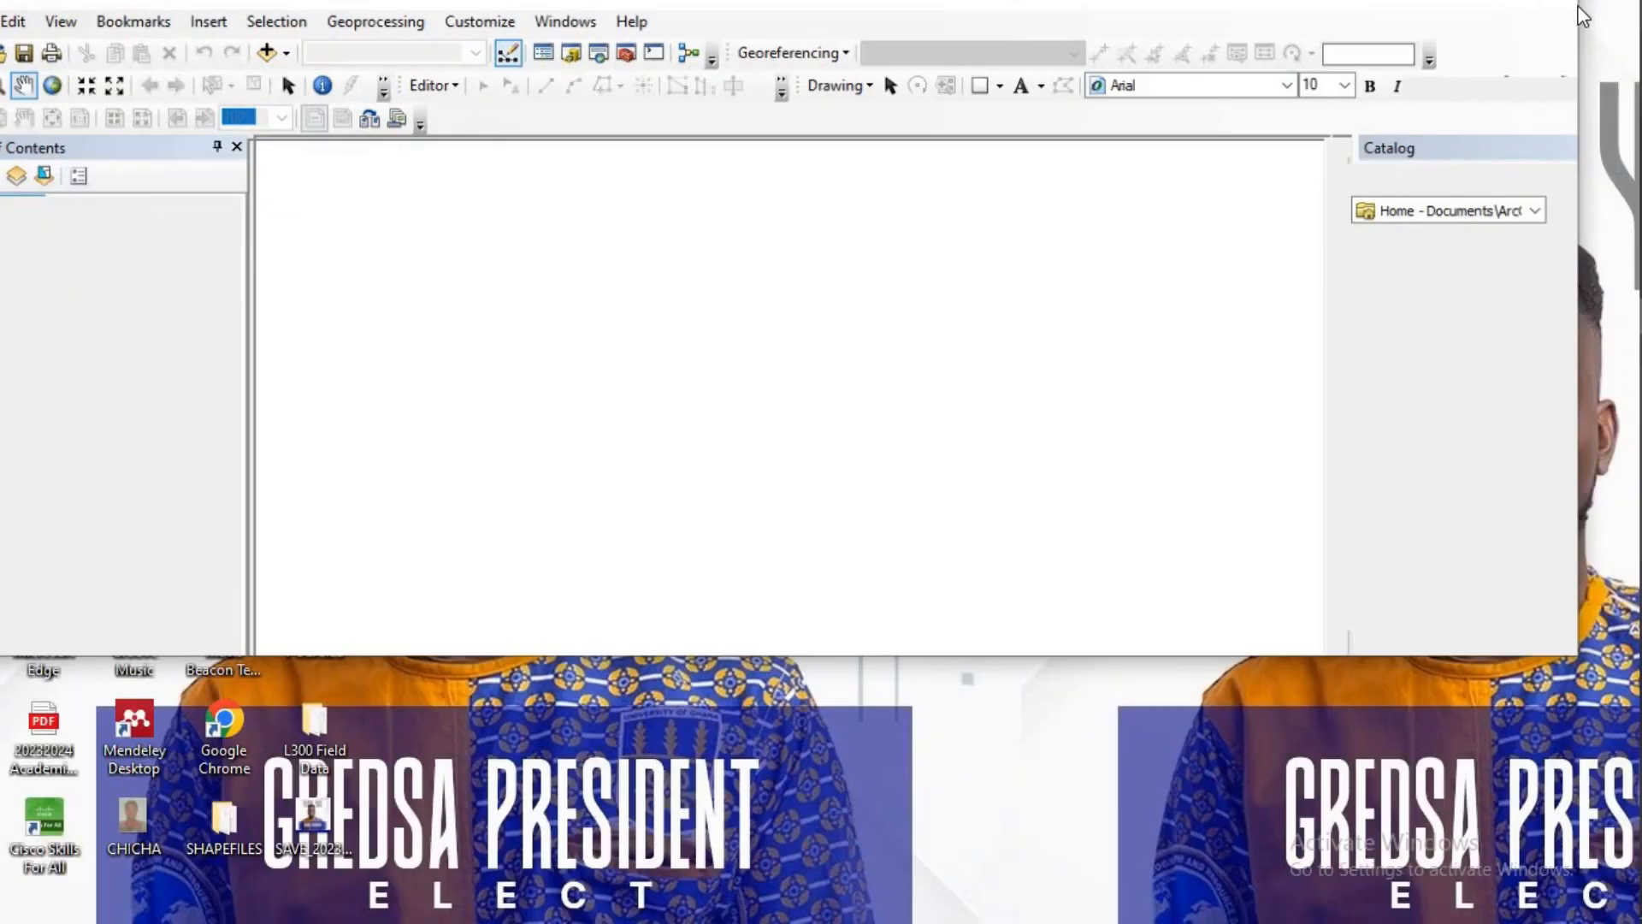
Step: Examine the existing folder connections in the Catalog, including the contents of the L300 Field Data folder
{"action": "left_click_drag", "start_coordinate": [101, 668], "coordinate": [62, 922]}
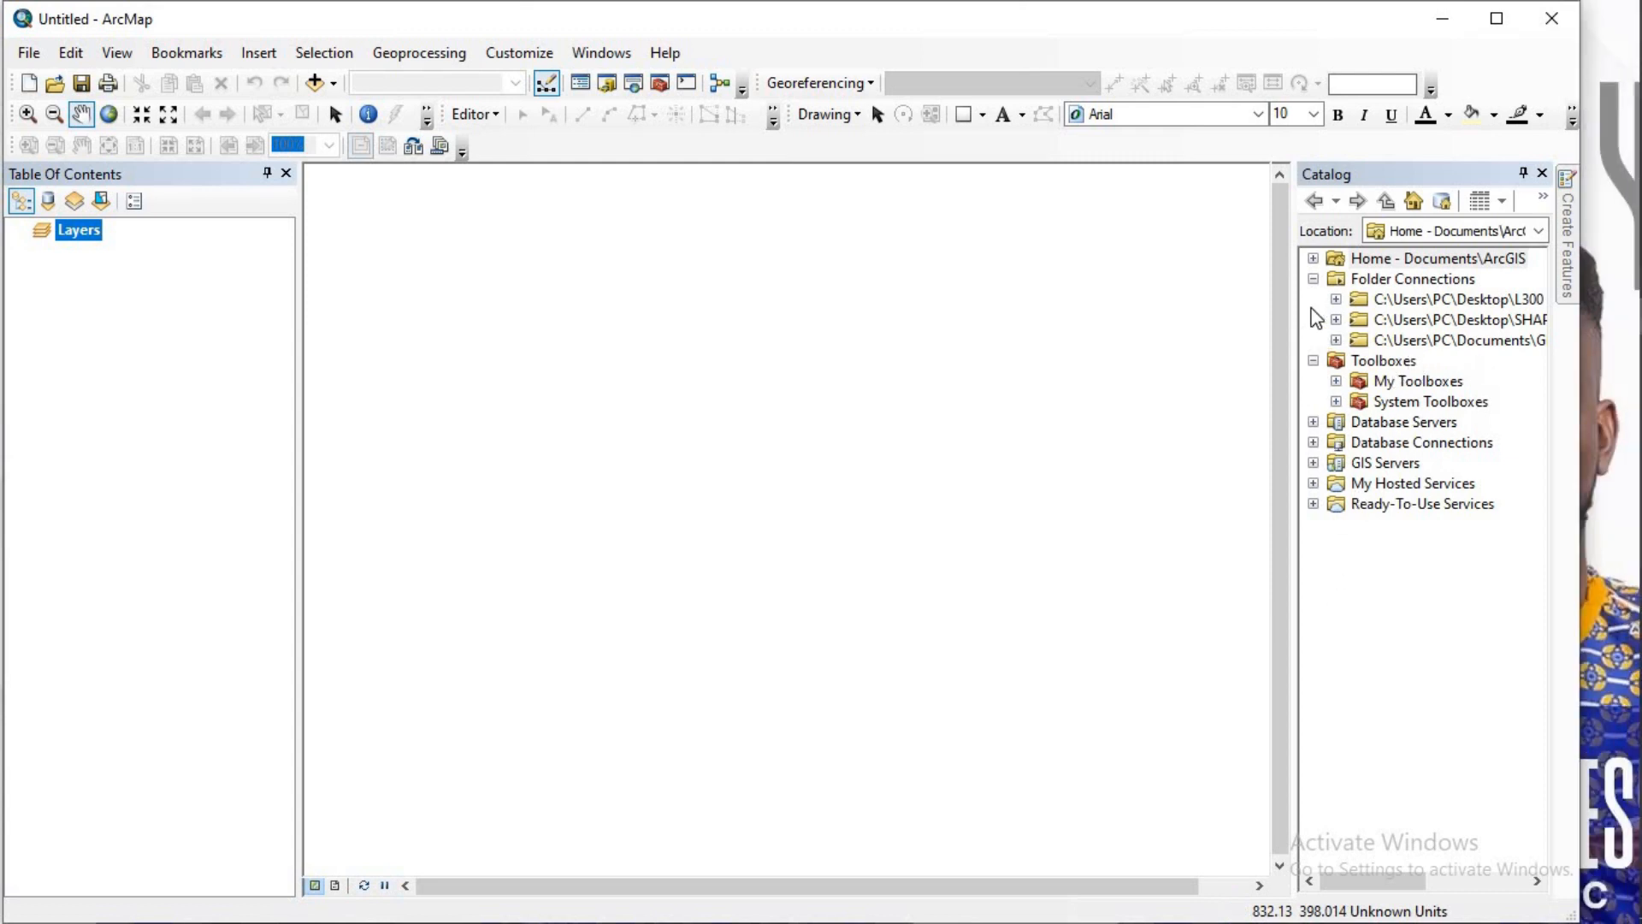
{"action": "left_click", "coordinate": [1314, 279]}
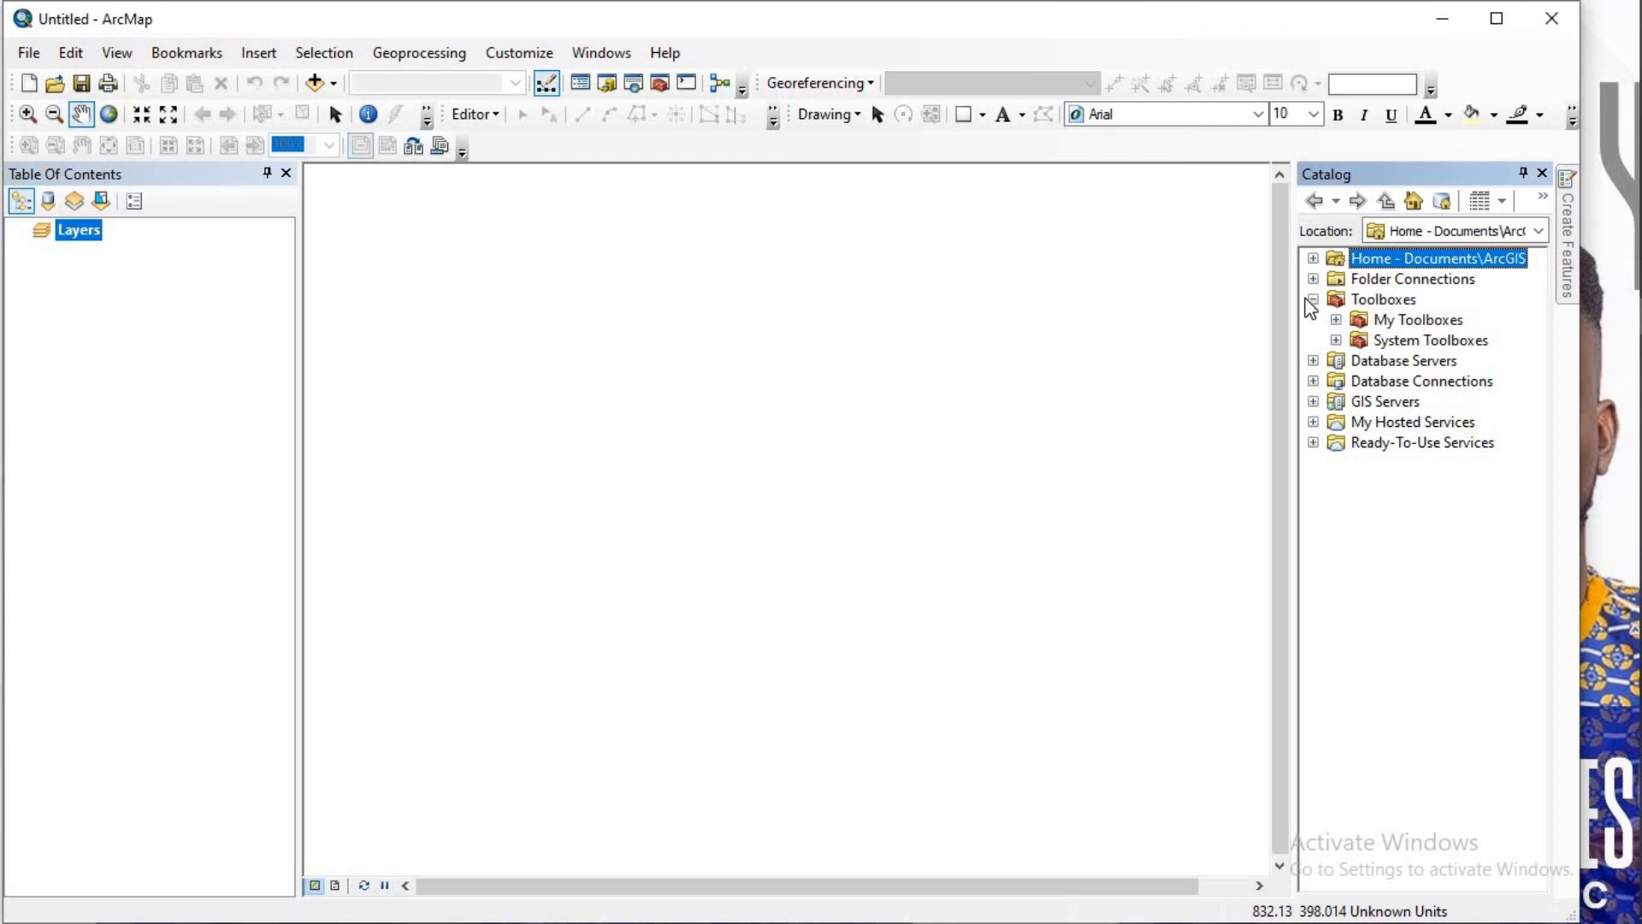
{"action": "left_click", "coordinate": [1314, 300]}
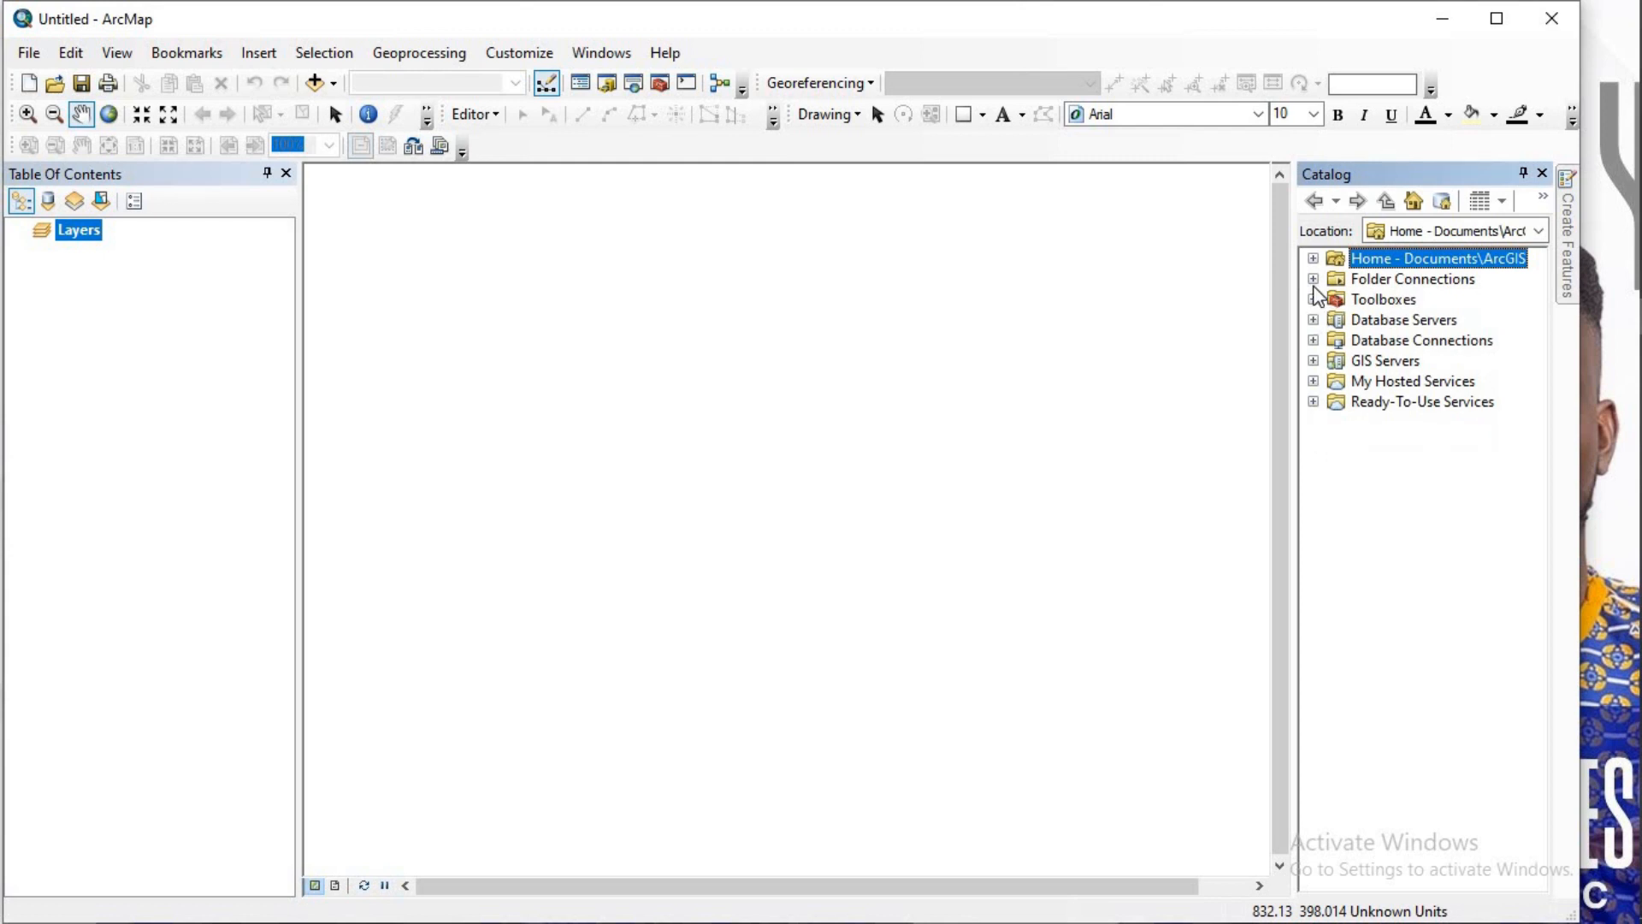
{"action": "left_click", "coordinate": [1313, 279]}
{"action": "mouse_move", "coordinate": [1425, 887]}
{"action": "left_mouse_down"}
{"action": "mouse_move", "coordinate": [1466, 885]}
{"action": "mouse_move", "coordinate": [1436, 888]}
{"action": "left_mouse_up"}
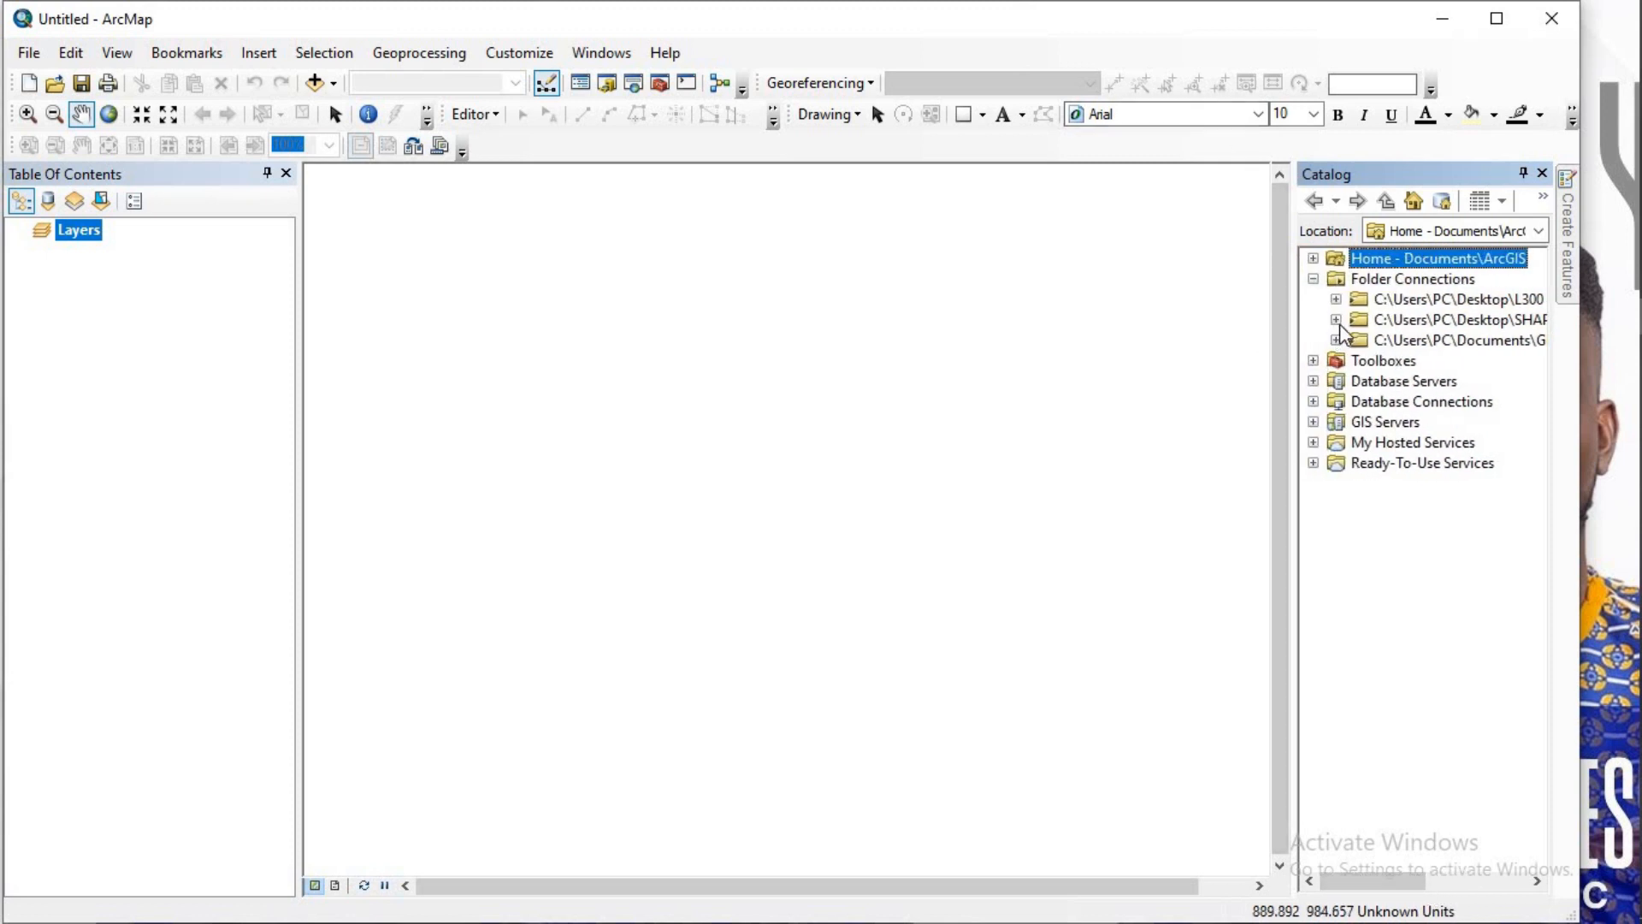
{"action": "left_click", "coordinate": [1332, 317]}
{"action": "left_click", "coordinate": [1334, 318]}
{"action": "left_click", "coordinate": [1334, 299]}
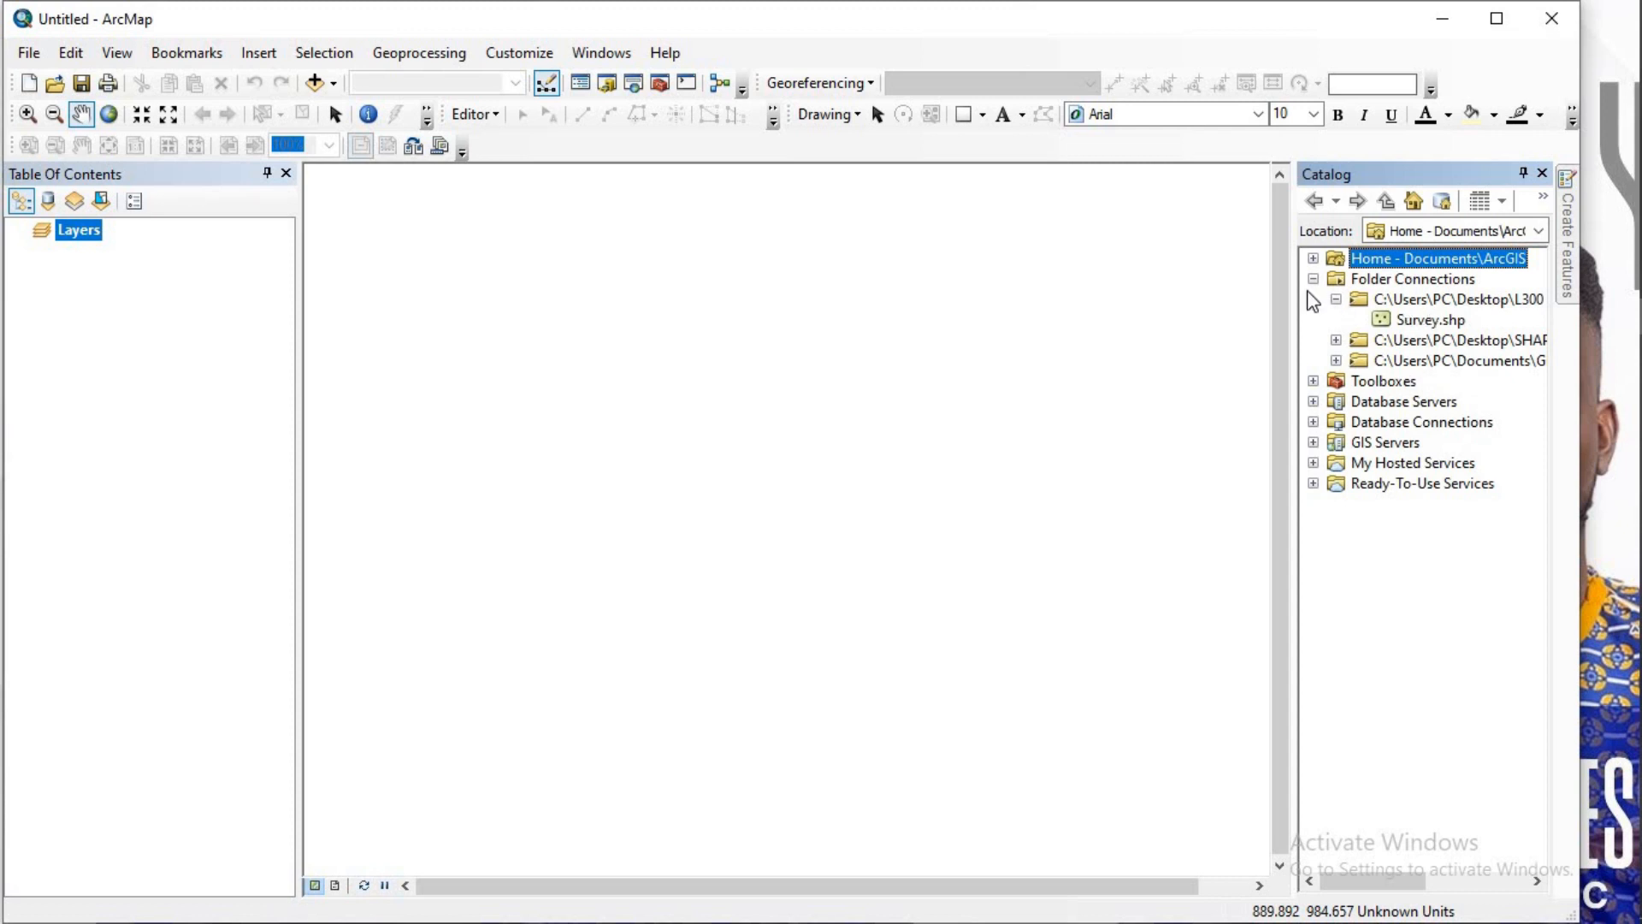
{"action": "left_click", "coordinate": [1336, 300]}
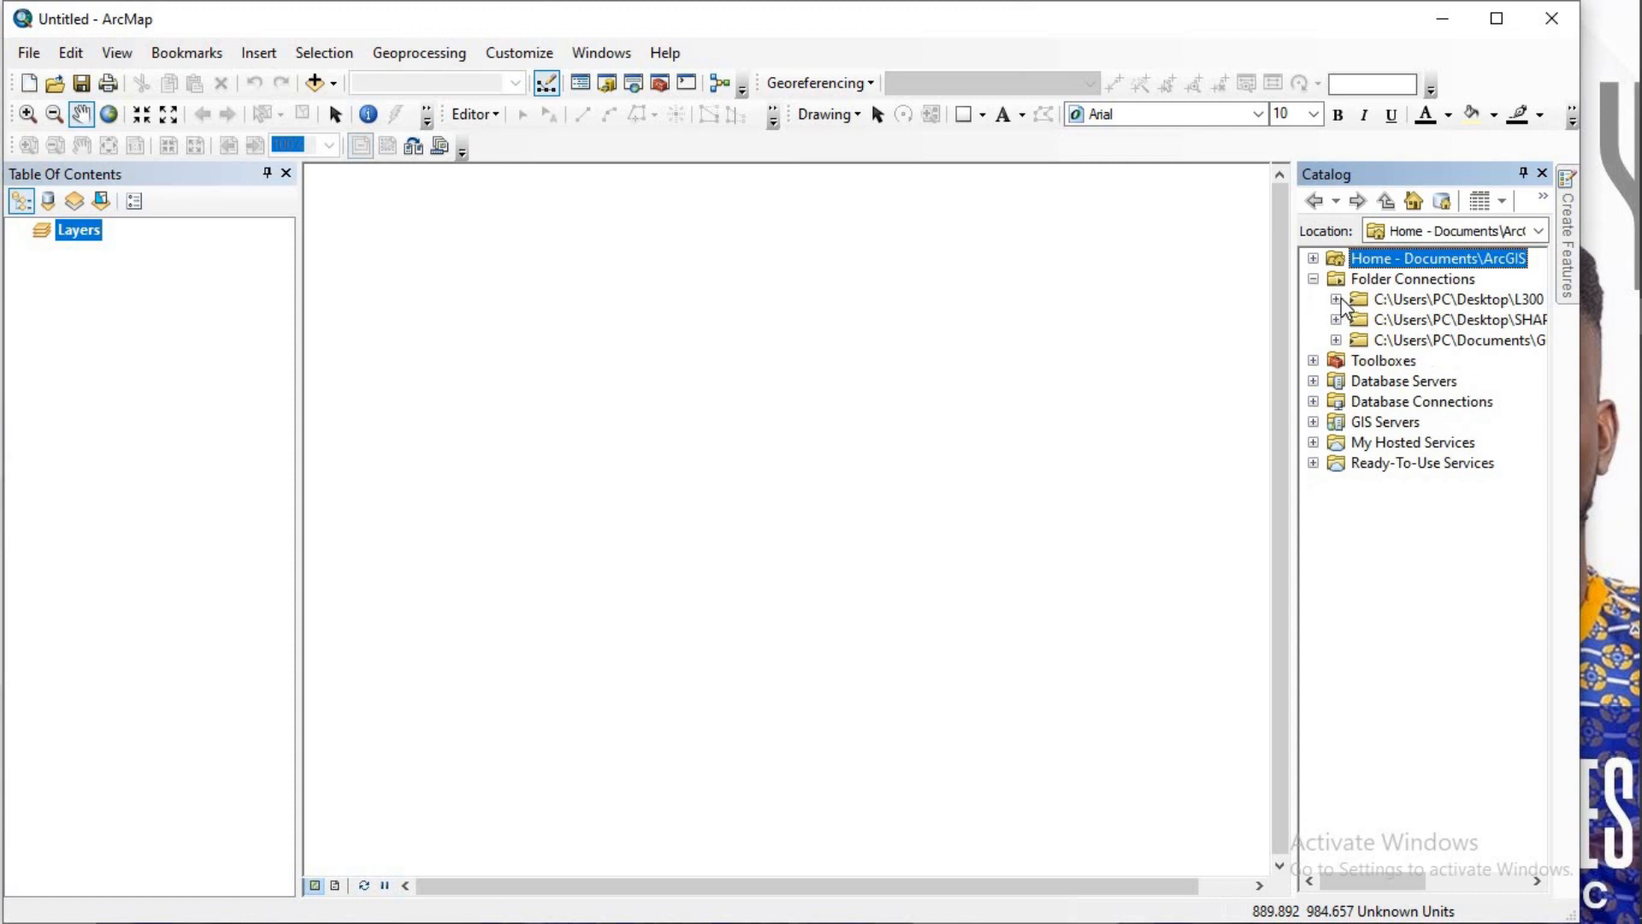
Step: Disconnect the L300 Field Data folder from the folder connections
{"action": "left_click", "coordinate": [1424, 306]}
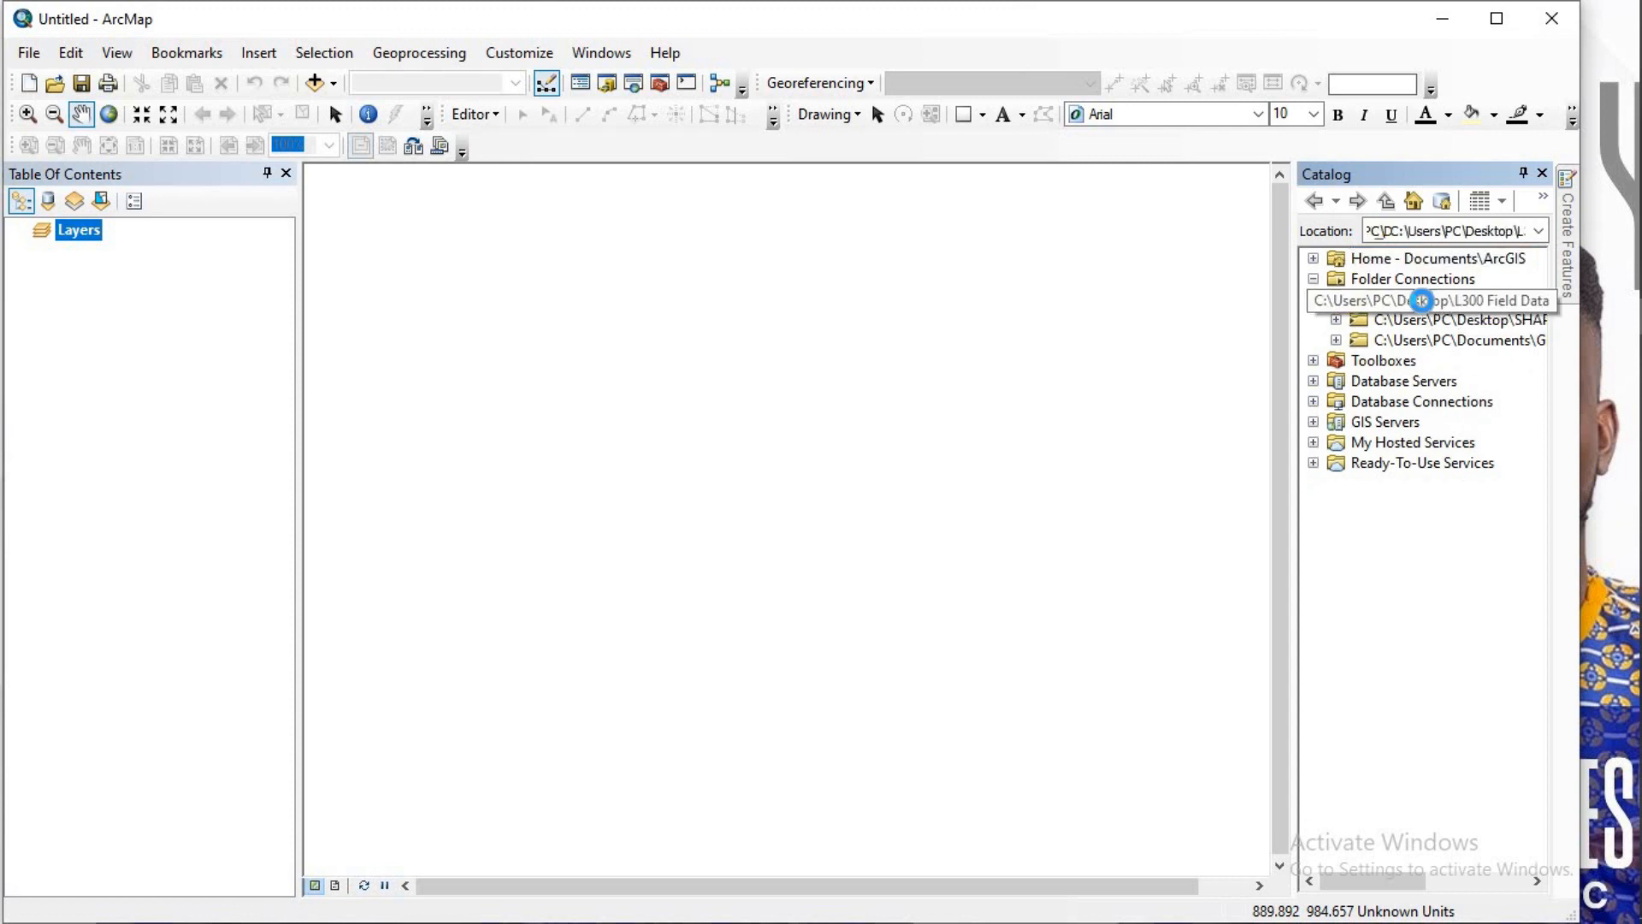
{"action": "right_click", "coordinate": [1423, 306]}
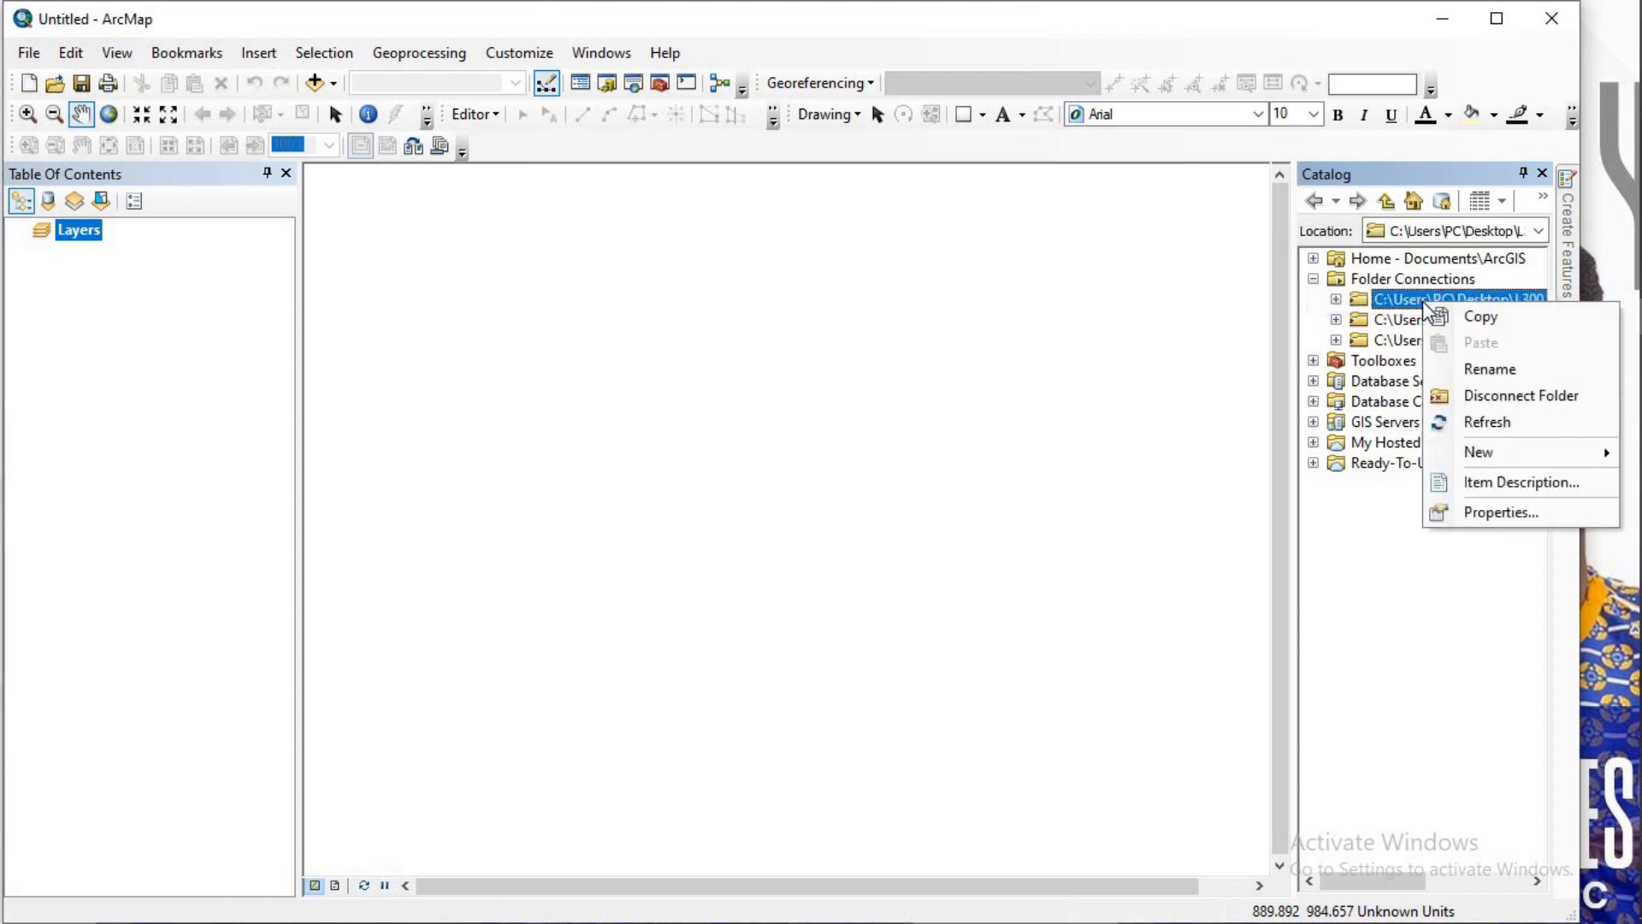
{"action": "left_click", "coordinate": [1464, 394]}
Step: Add the Ghana_New_260_District shapefile to the map from the new ghana districts shps folder of the GEOG 344 connection
{"action": "left_click", "coordinate": [1337, 319]}
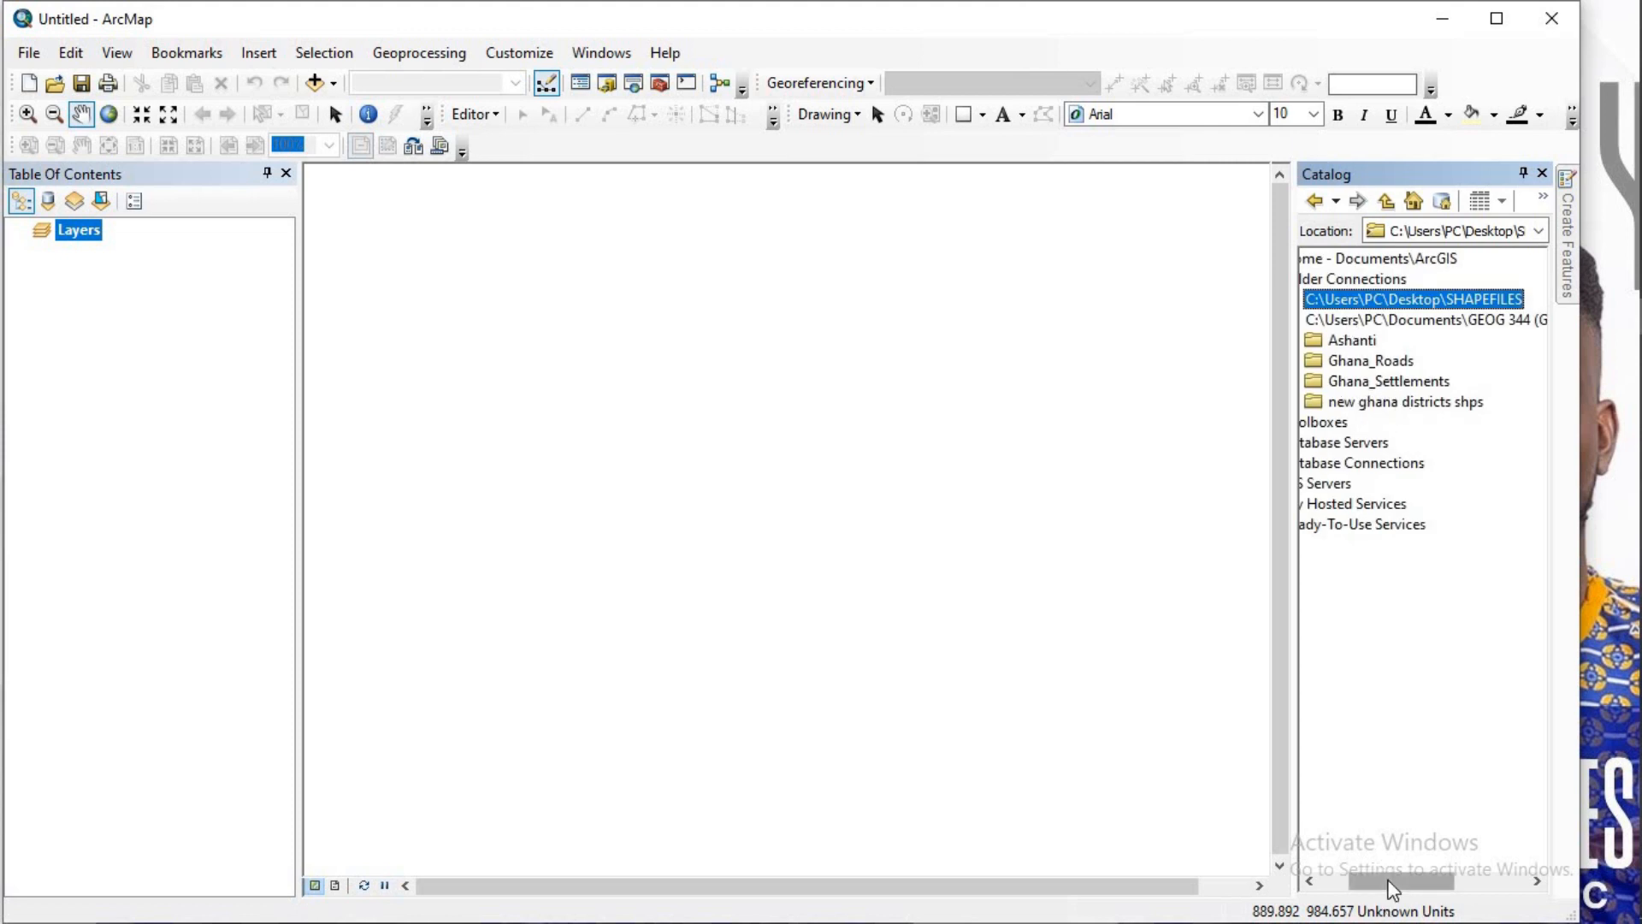
{"action": "left_click_drag", "start_coordinate": [1386, 881], "coordinate": [1369, 880]}
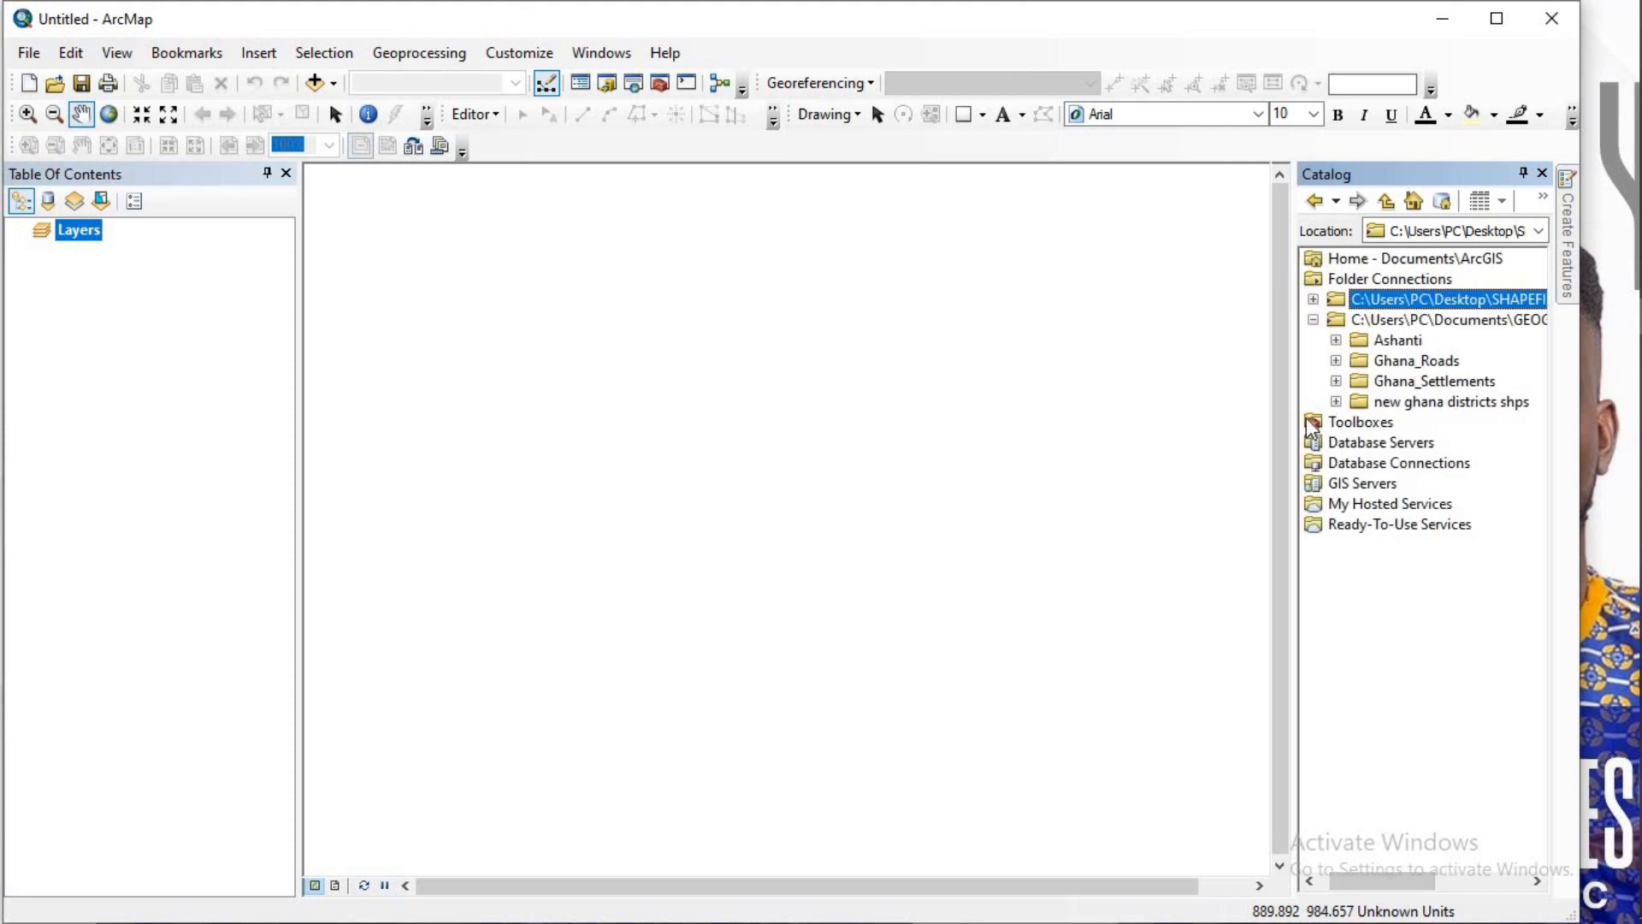
{"action": "left_click", "coordinate": [1336, 402]}
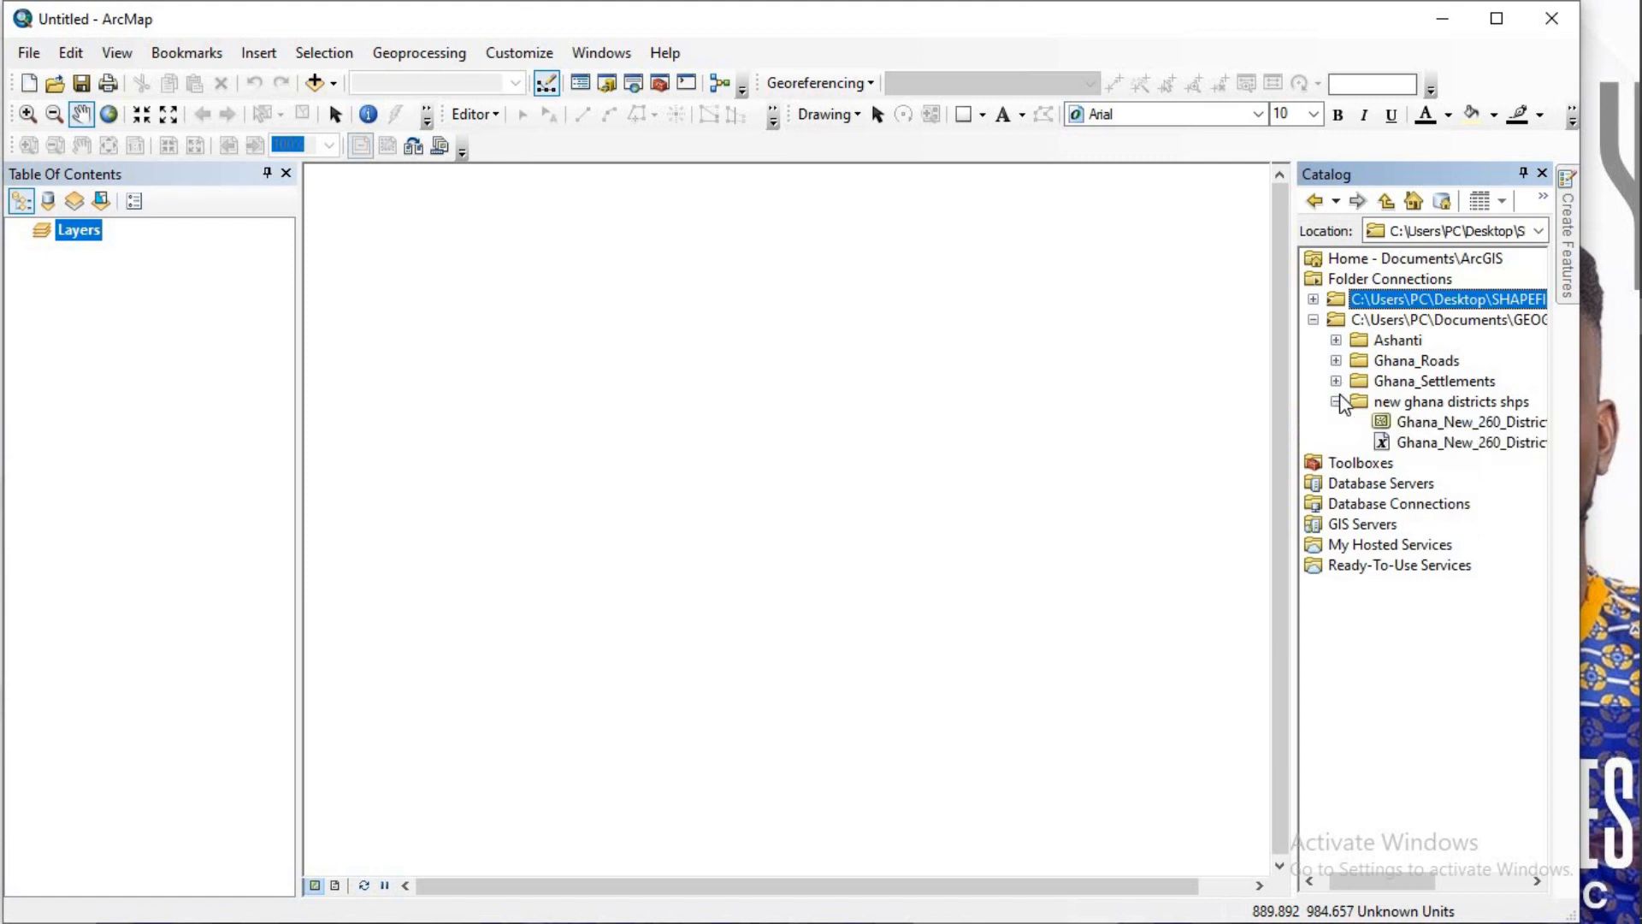
{"action": "left_click_drag", "start_coordinate": [1476, 422], "coordinate": [676, 488]}
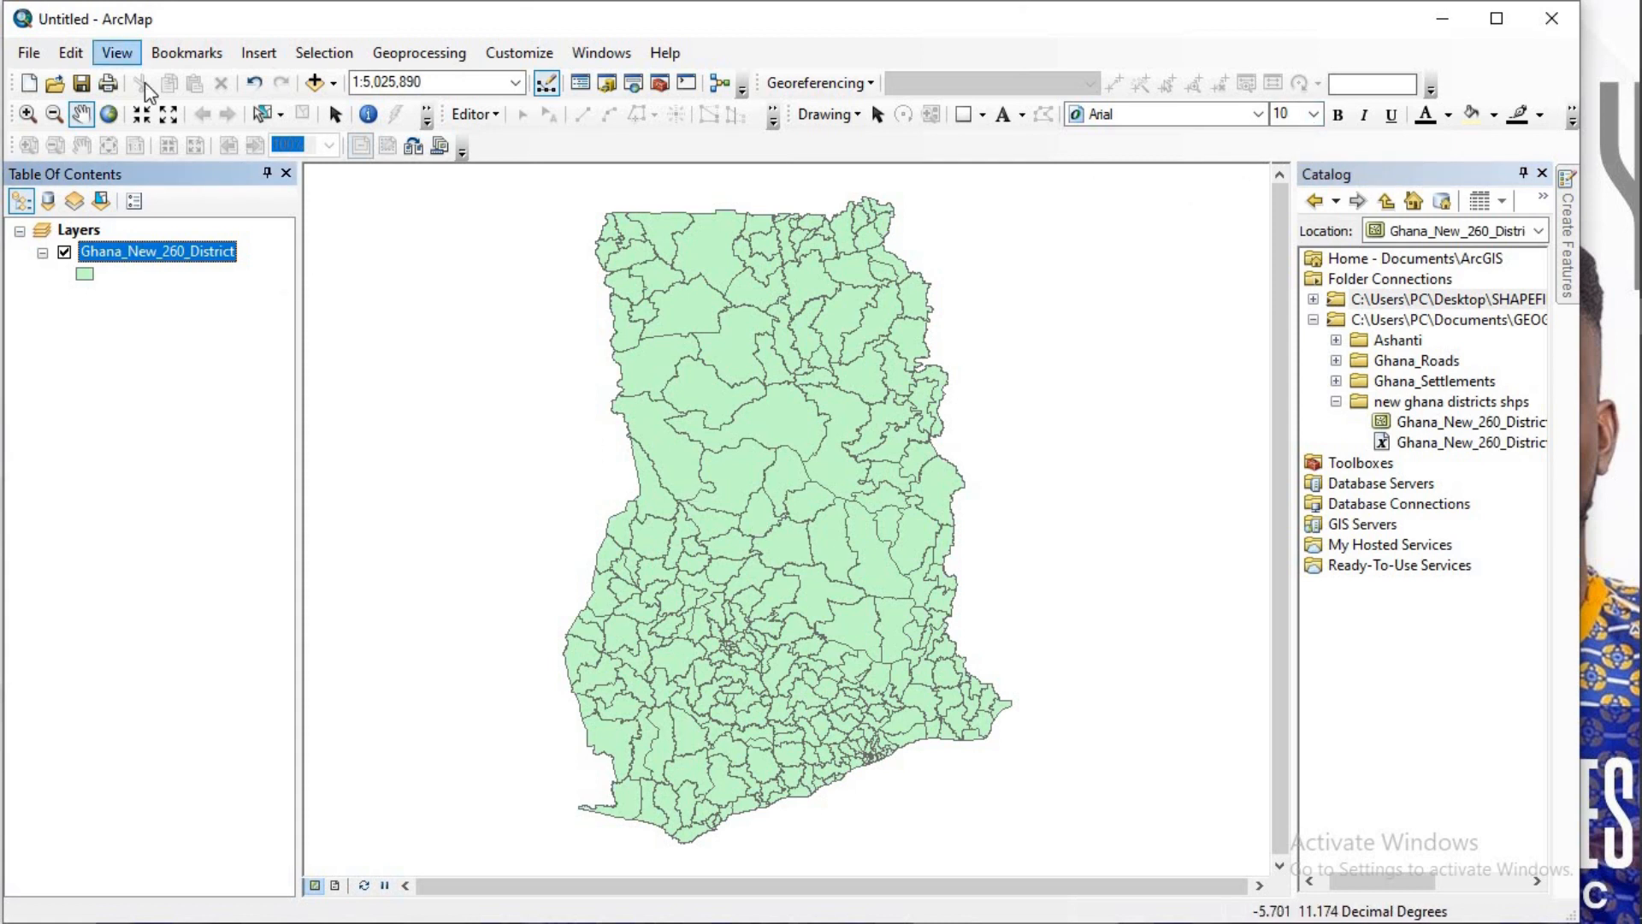
{"action": "left_click", "coordinate": [414, 49]}
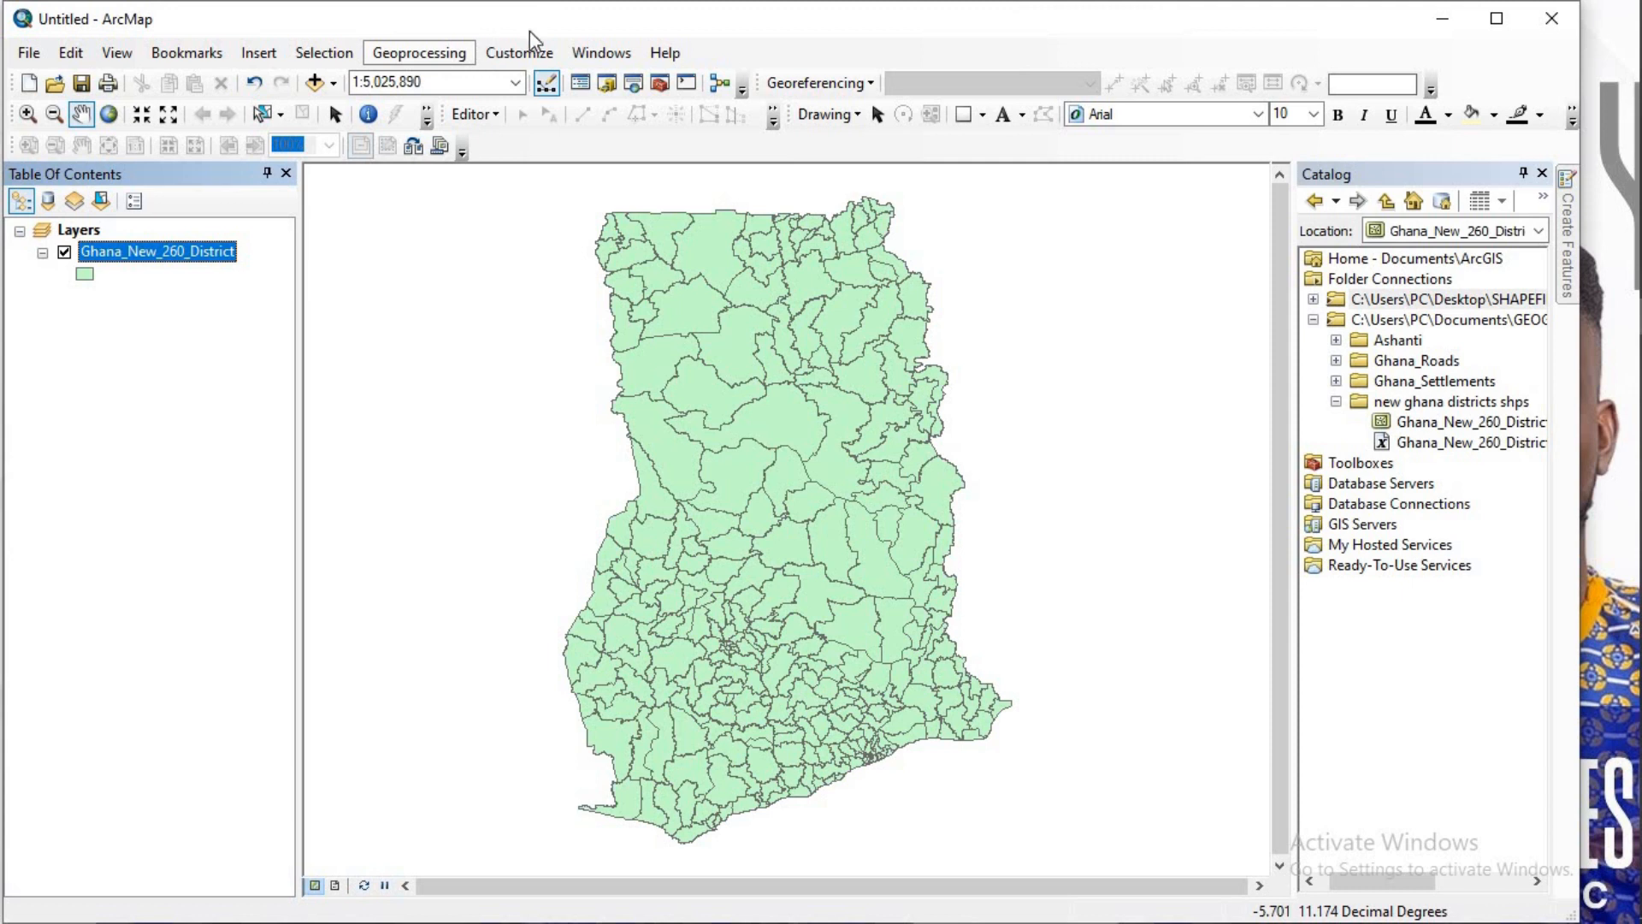
{"action": "left_click", "coordinate": [336, 53]}
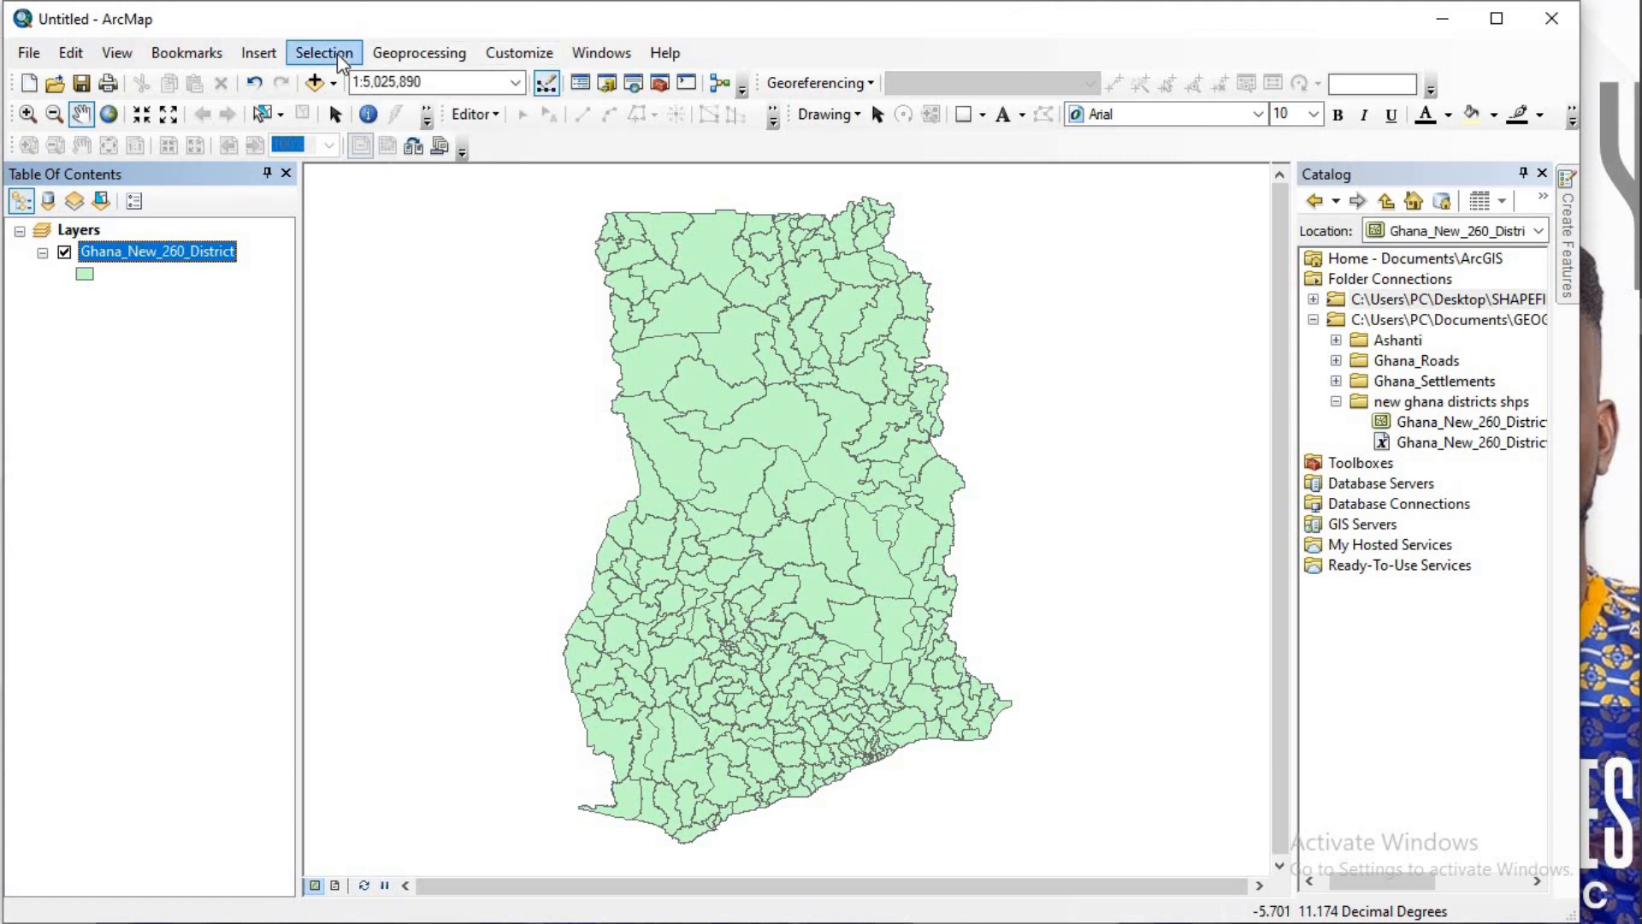
{"action": "left_click", "coordinate": [334, 114]}
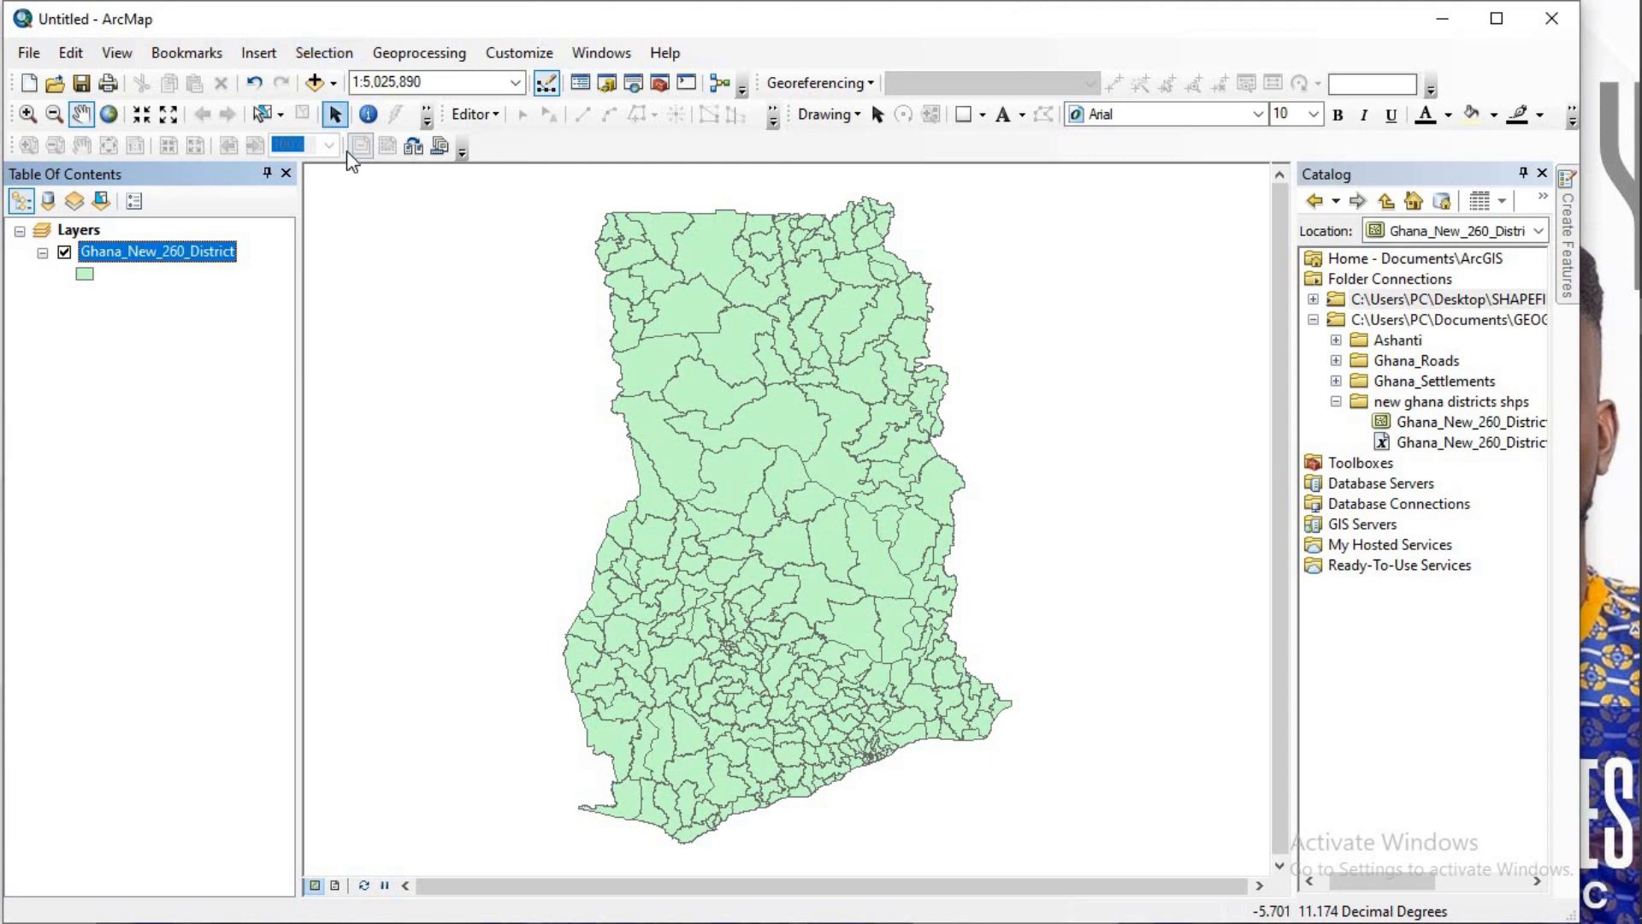
Step: Select the Ghana_New_260_District features by attribute where "REGION" = 'GREATER ACCRA'
{"action": "left_click", "coordinate": [325, 57]}
{"action": "left_click", "coordinate": [351, 77]}
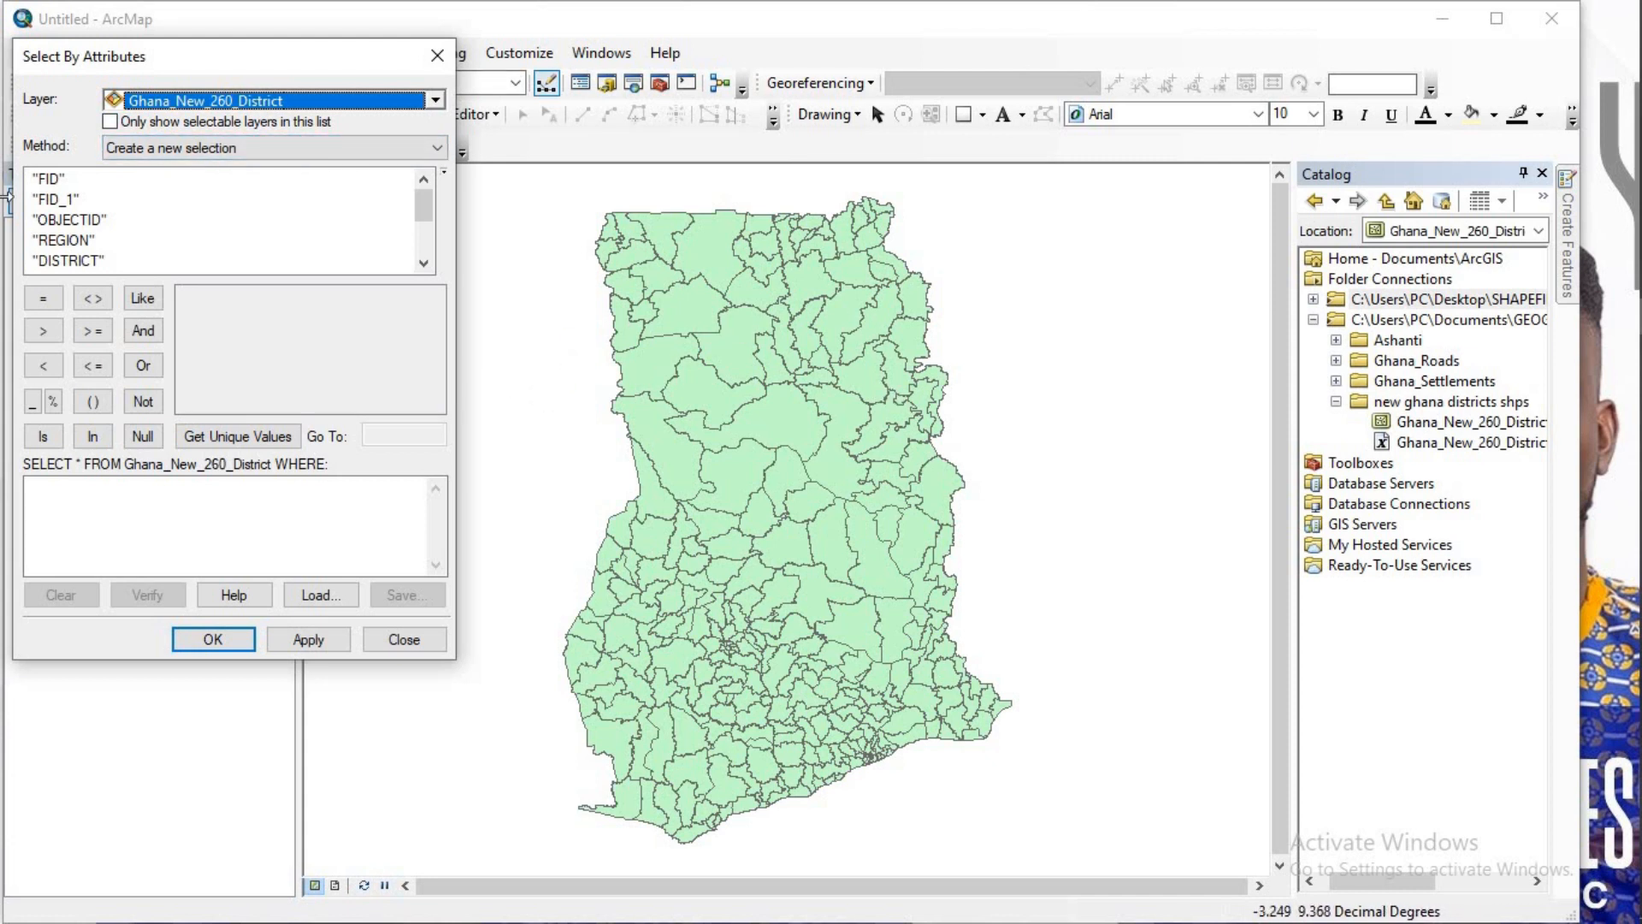
{"action": "double_click", "coordinate": [60, 240]}
{"action": "left_click", "coordinate": [55, 302]}
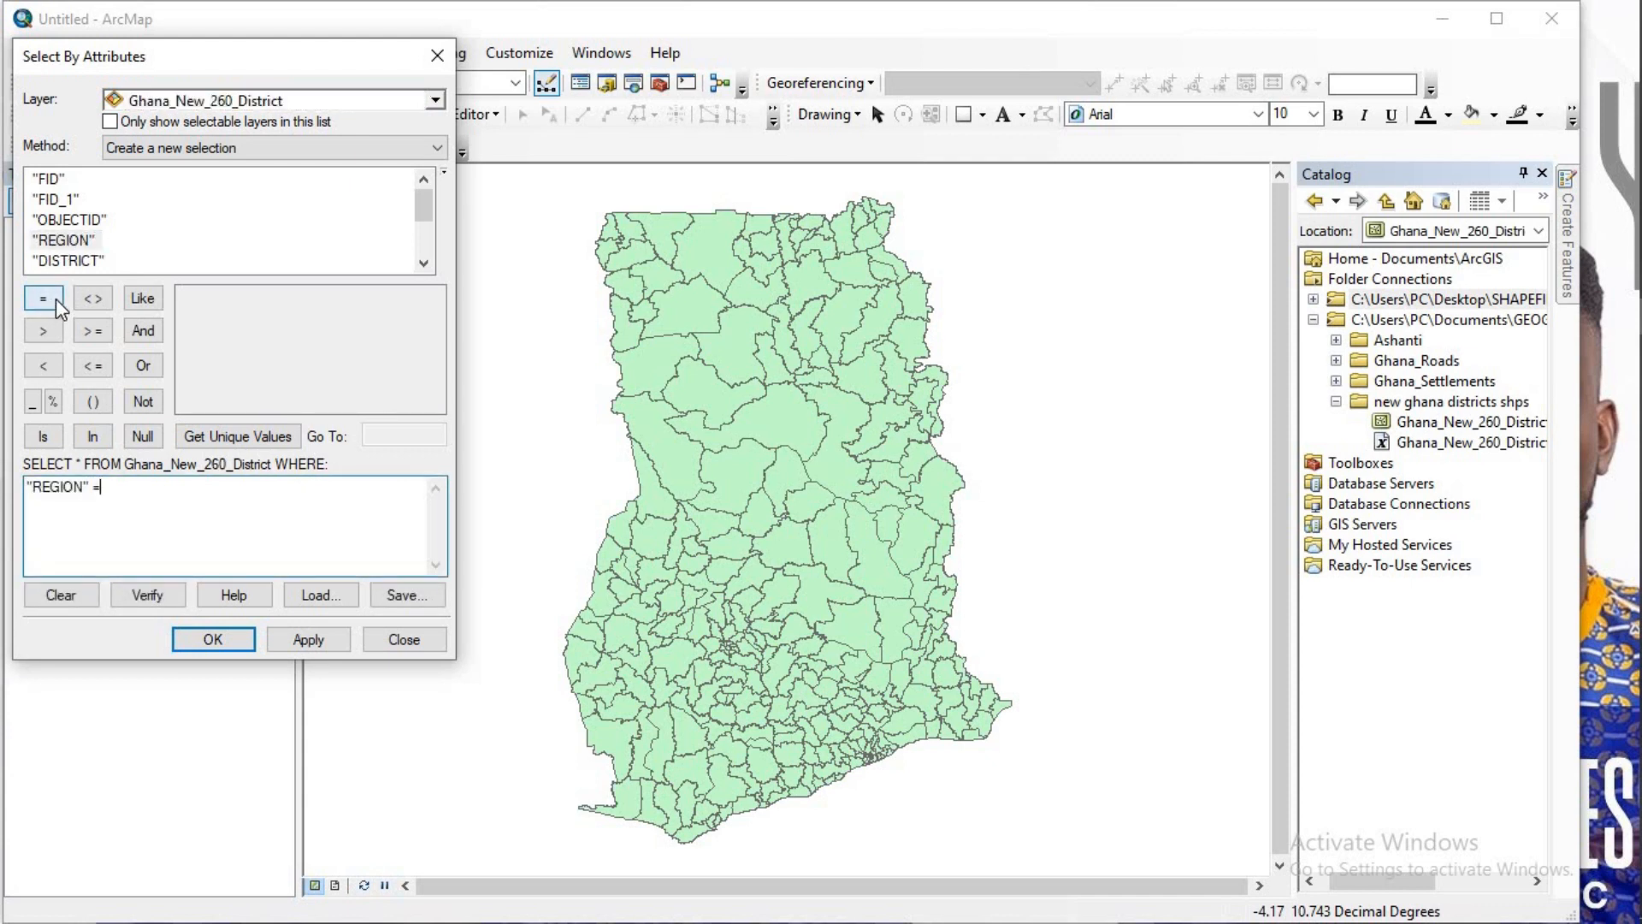
{"action": "left_click", "coordinate": [224, 436]}
{"action": "scroll", "coordinate": [249, 344], "scroll_direction": "down", "scroll_amount": 1}
{"action": "scroll", "coordinate": [250, 343], "scroll_direction": "up", "scroll_amount": 2}
{"action": "double_click", "coordinate": [237, 337]}
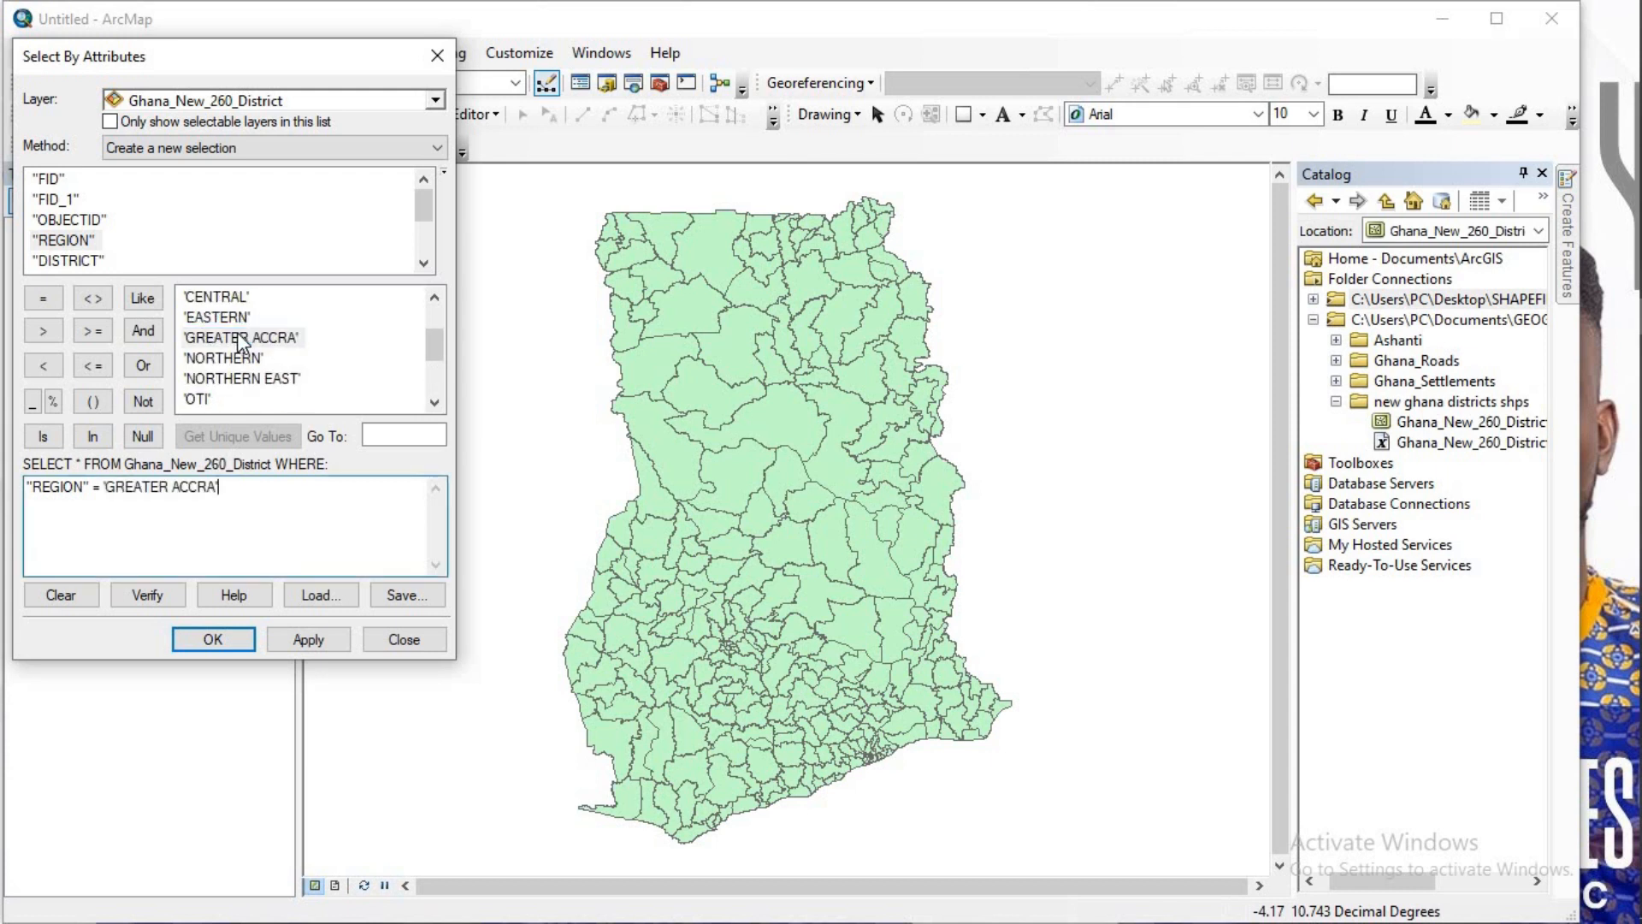
{"action": "left_click", "coordinate": [303, 641]}
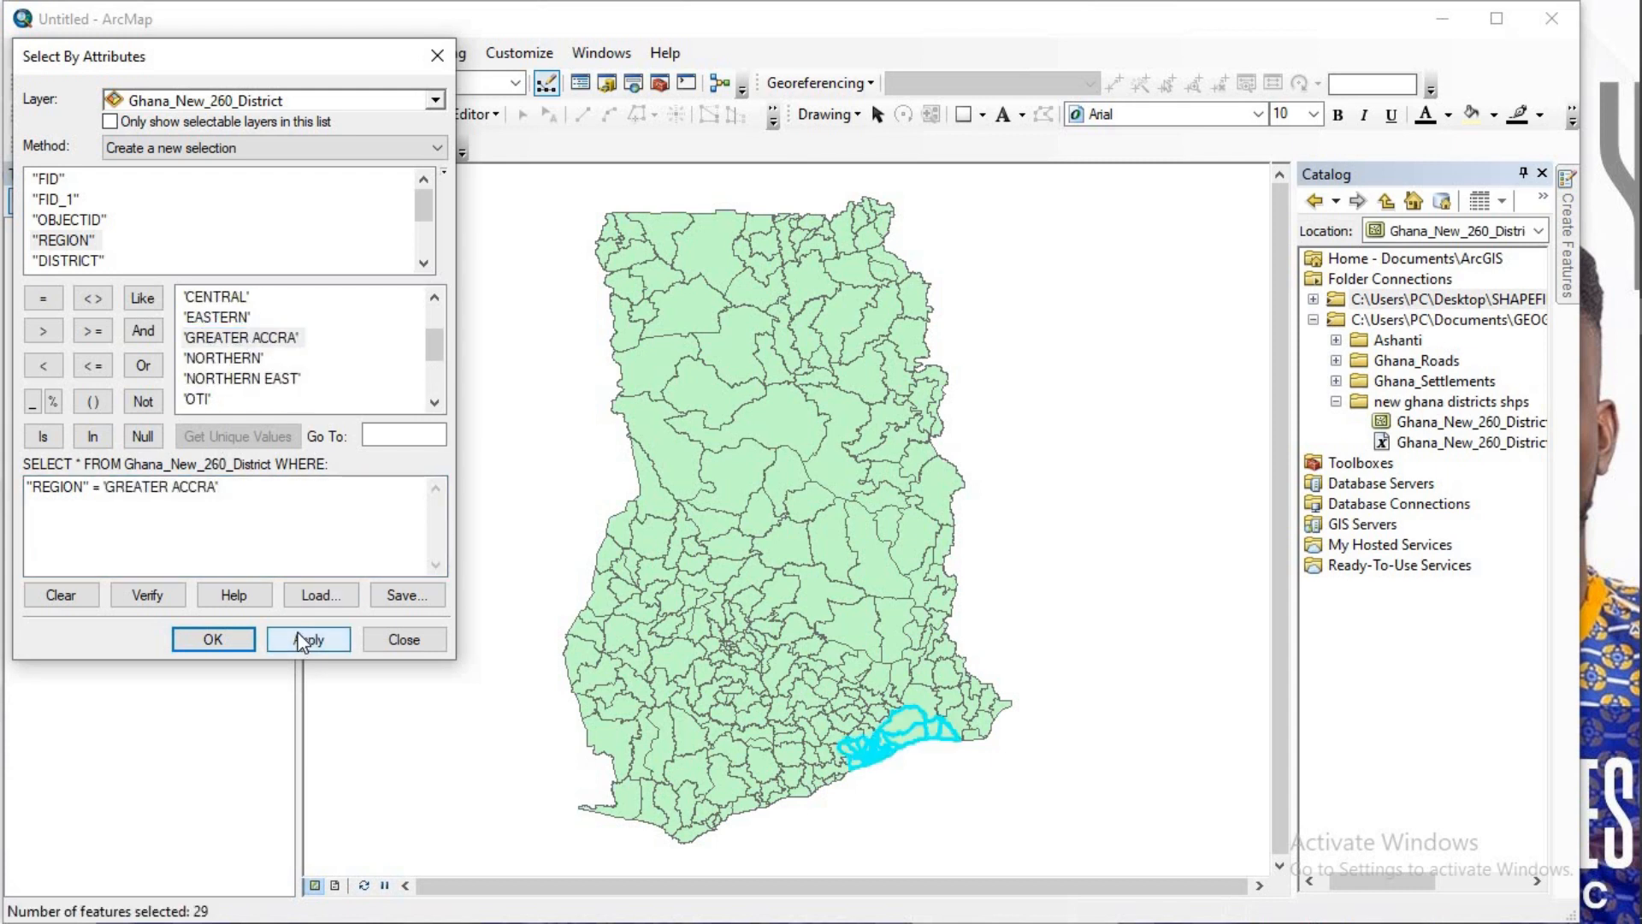
{"action": "left_click", "coordinate": [233, 639]}
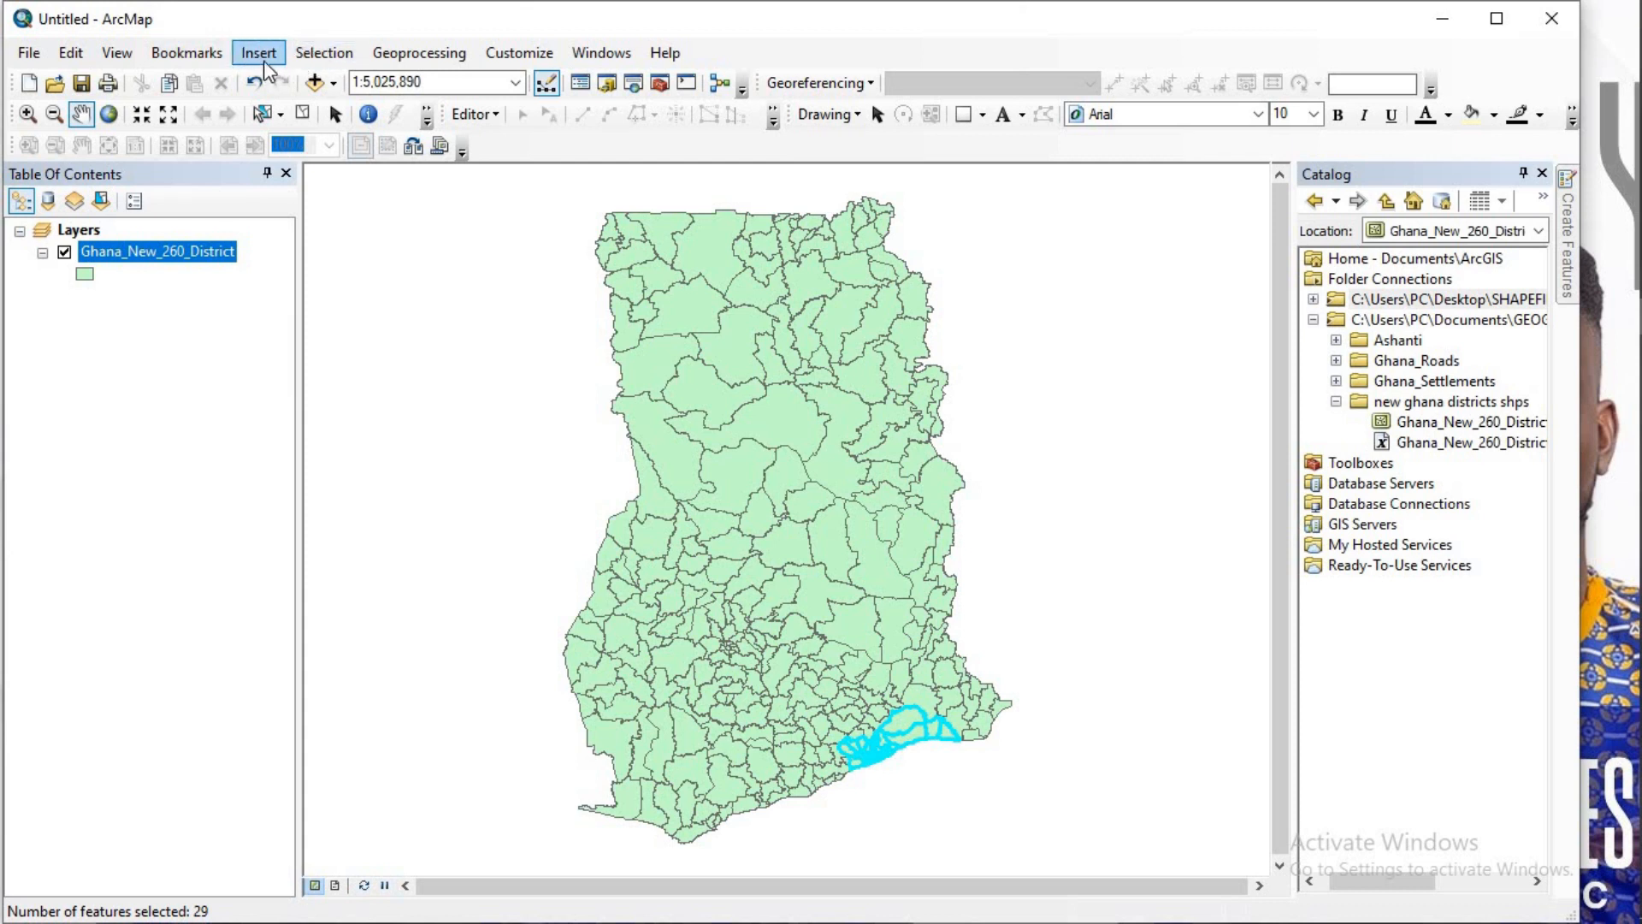
Step: Export the selected districts to Default.gdb as GREATER_ACCRA, overwriting the existing feature class, and add the exported data as a map layer
{"action": "right_click", "coordinate": [202, 253]}
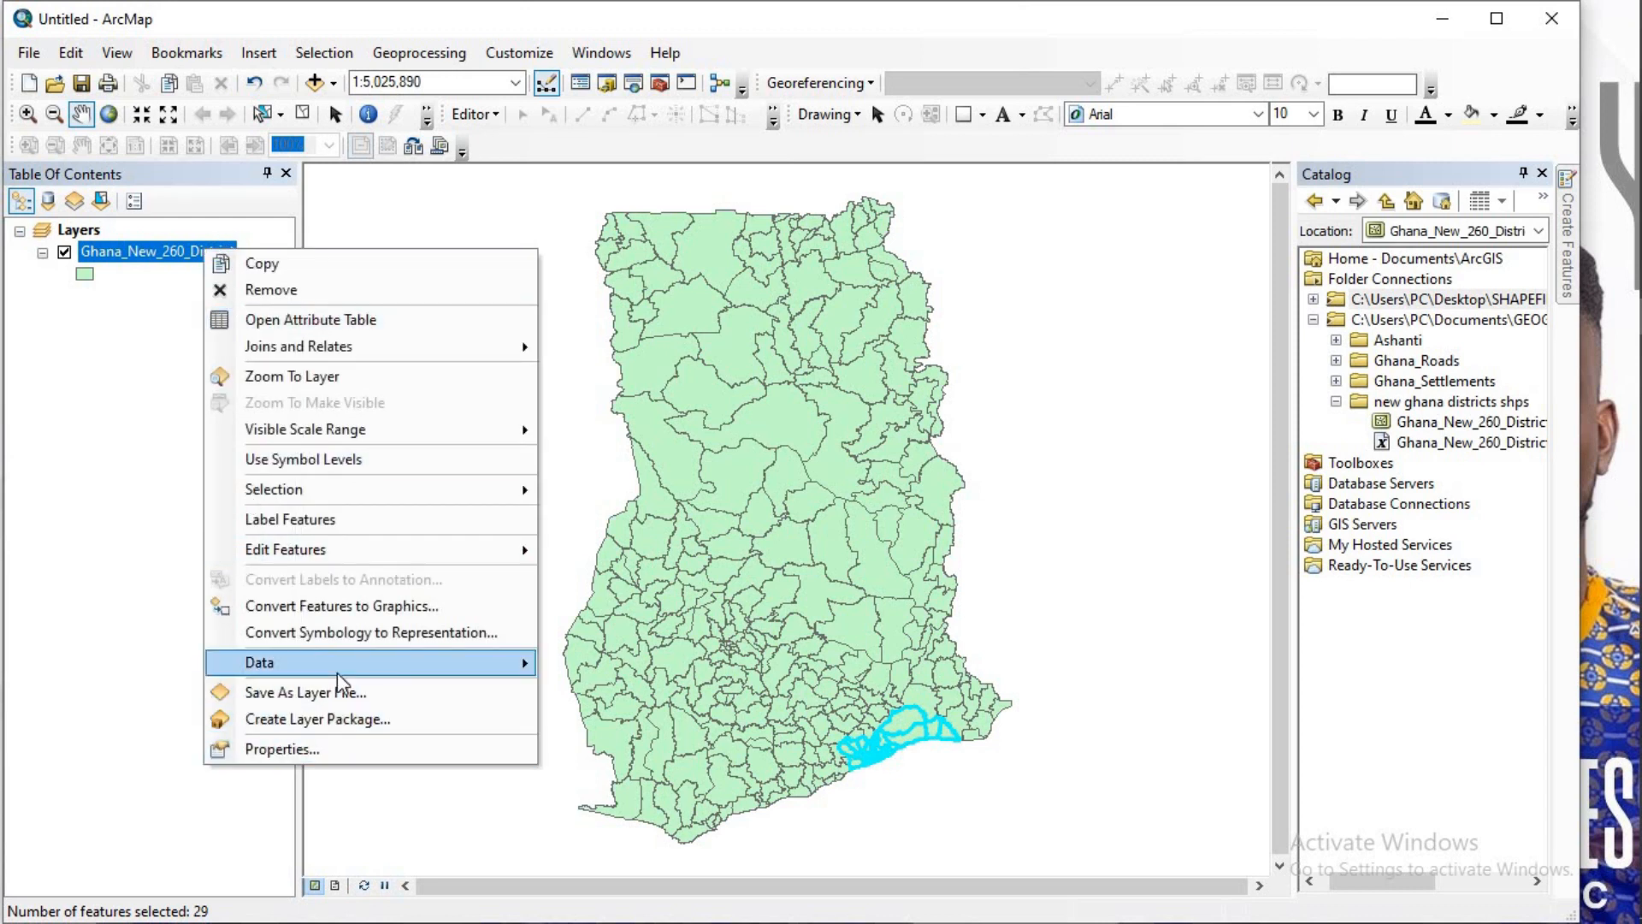
{"action": "mouse_move", "coordinate": [337, 672]}
{"action": "left_click", "coordinate": [716, 696]}
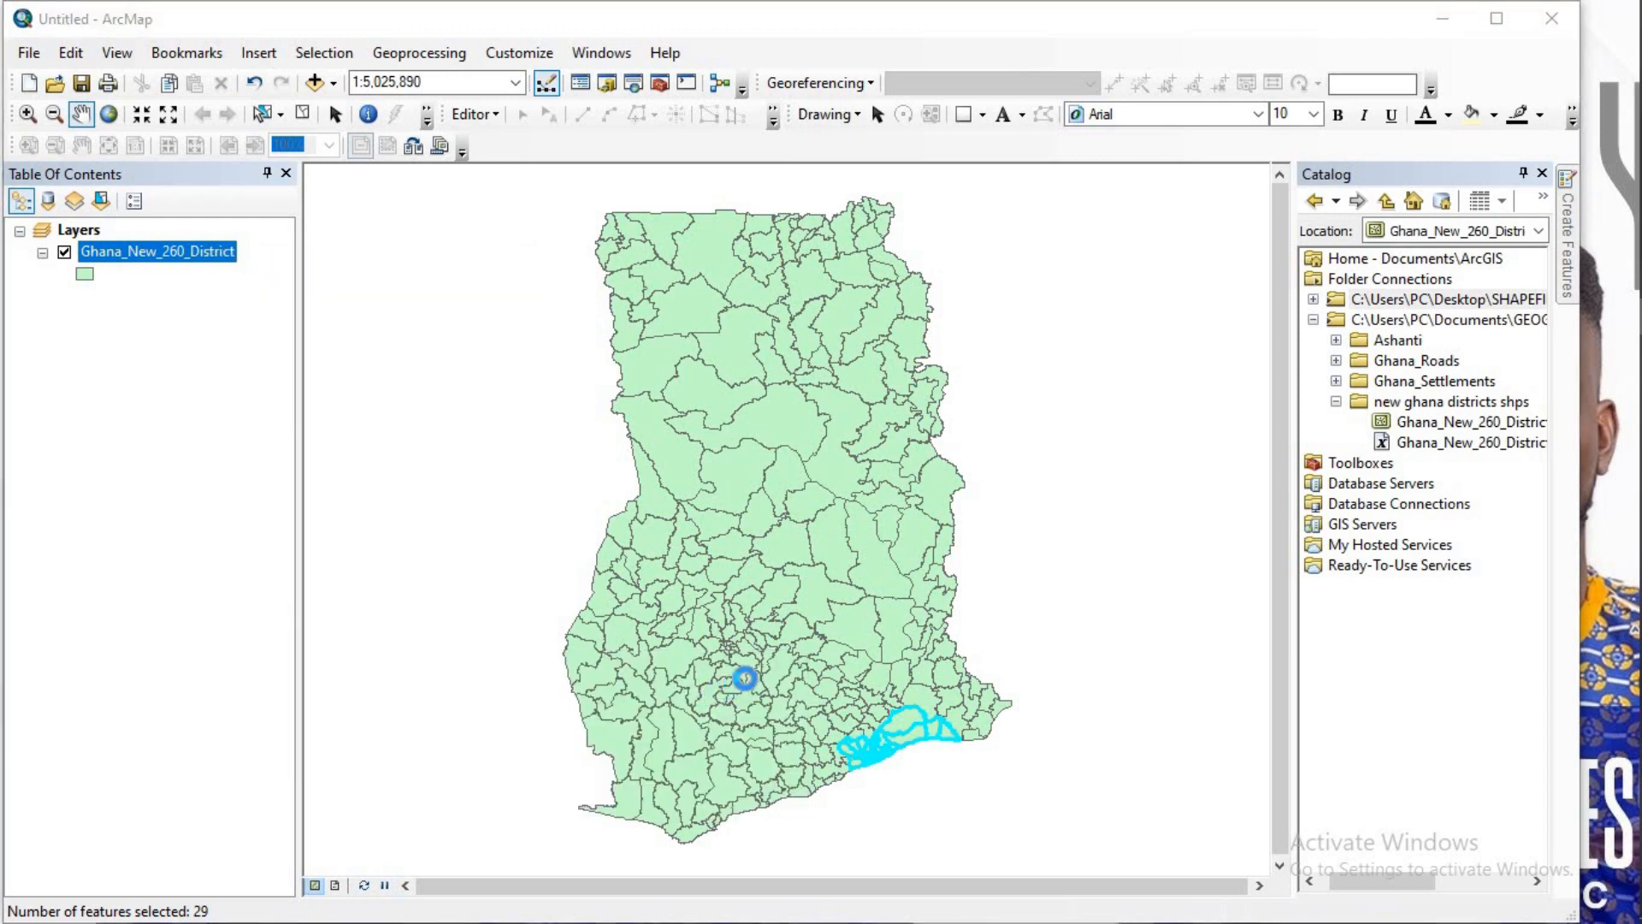
{"action": "left_click", "coordinate": [938, 516]}
{"action": "key", "text": "BackSpace"}
{"action": "key", "text": "BackSpace"}
{"action": "key", "text": "BackSpace"}
{"action": "key", "text": "BackSpace"}
{"action": "key", "text": "BackSpace"}
{"action": "key", "text": "BackSpace"}
{"action": "key", "text": "BackSpace"}
{"action": "key", "text": "BackSpace"}
{"action": "key", "text": "BackSpace"}
{"action": "key", "text": "BackSpace"}
{"action": "key", "text": "BackSpace"}
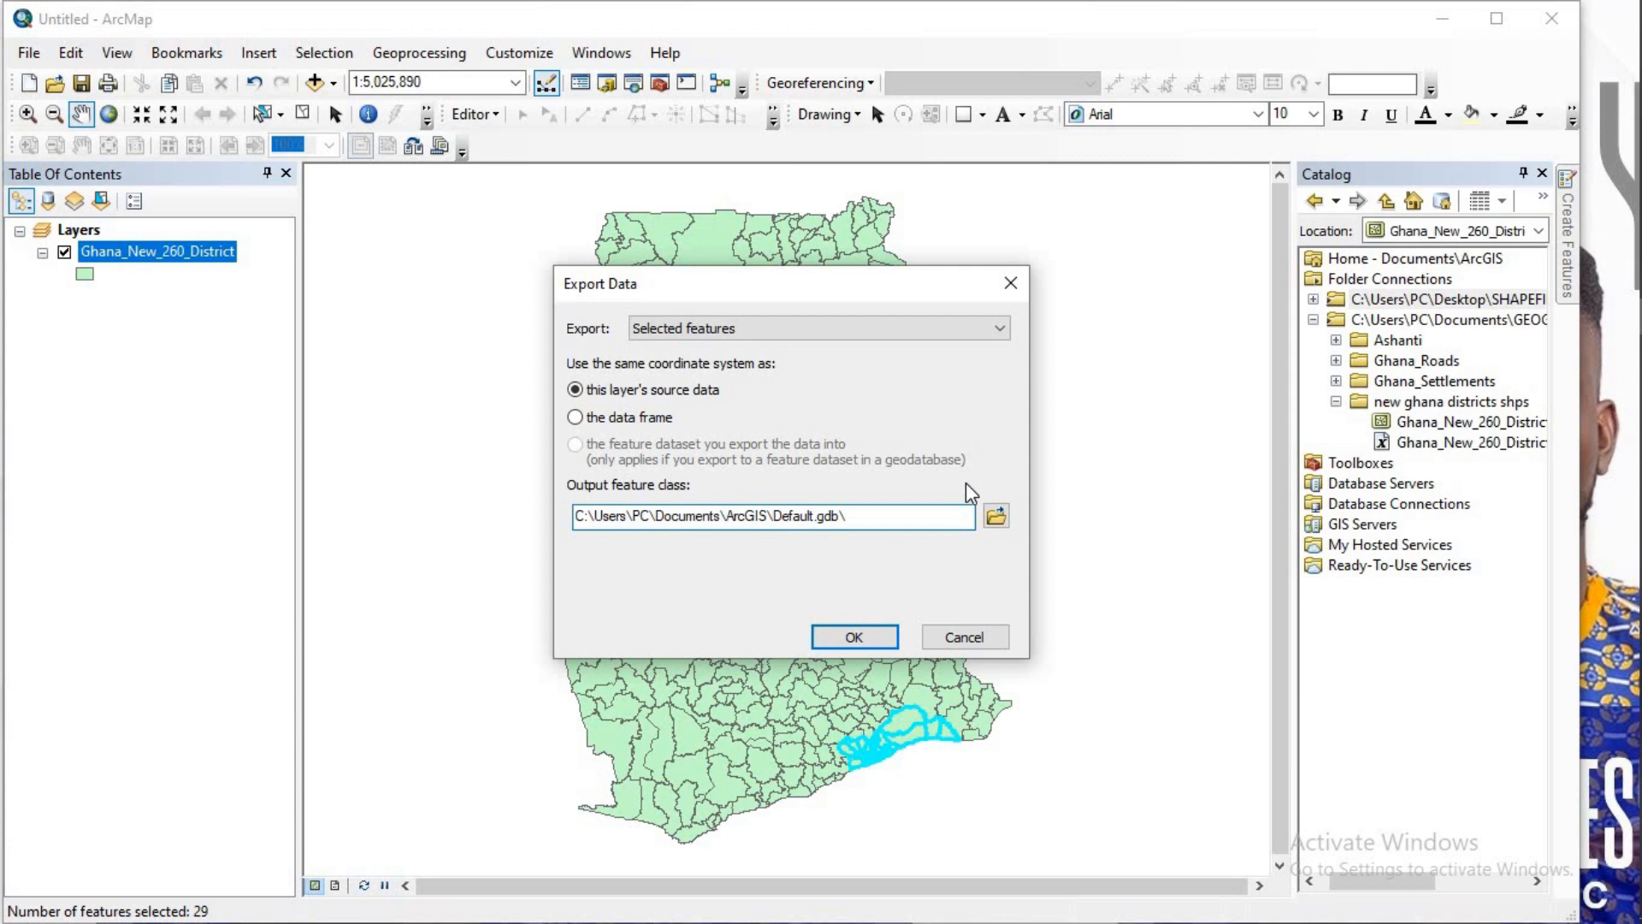
{"action": "type", "text": "GREATER ACCRA"}
{"action": "left_click", "coordinate": [864, 638]}
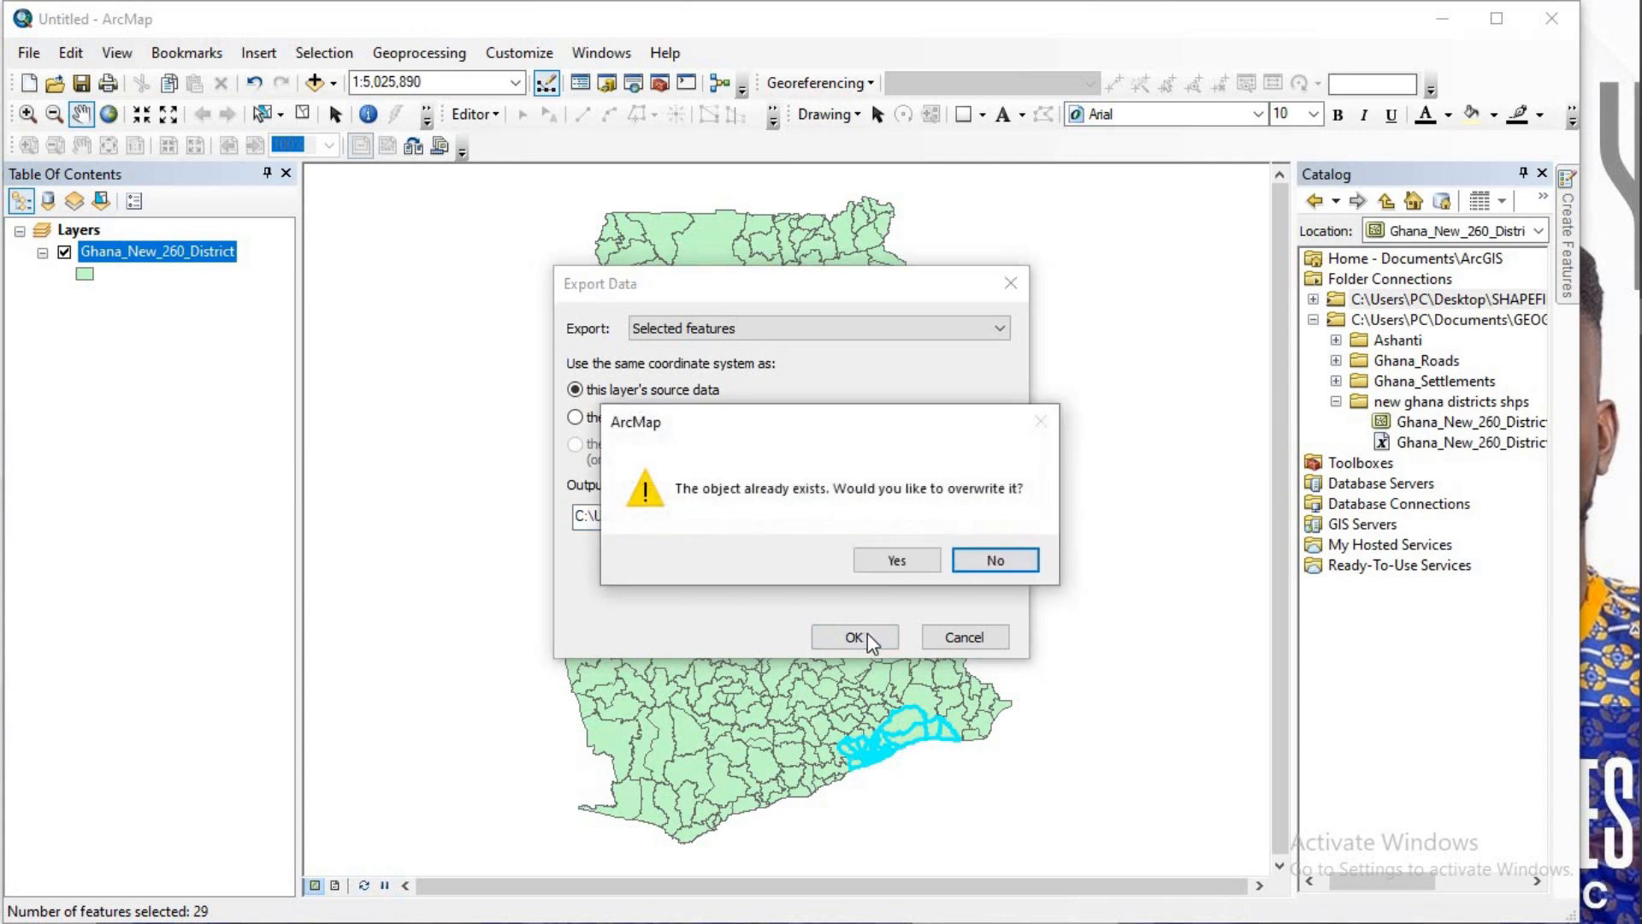
{"action": "left_click", "coordinate": [887, 555]}
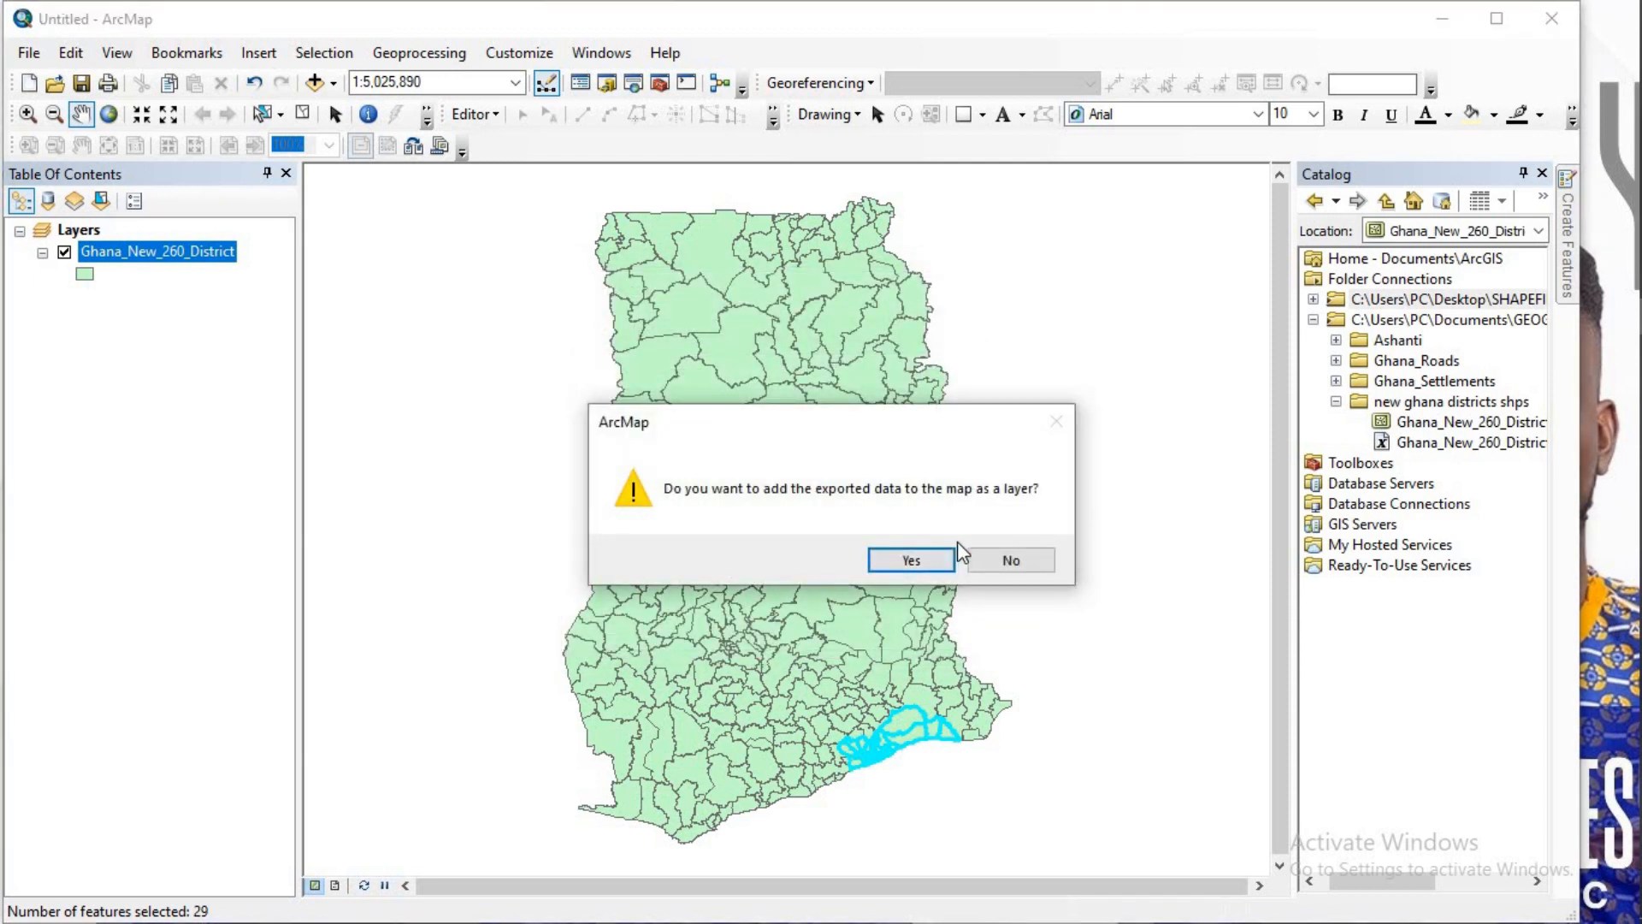
{"action": "left_click", "coordinate": [920, 555]}
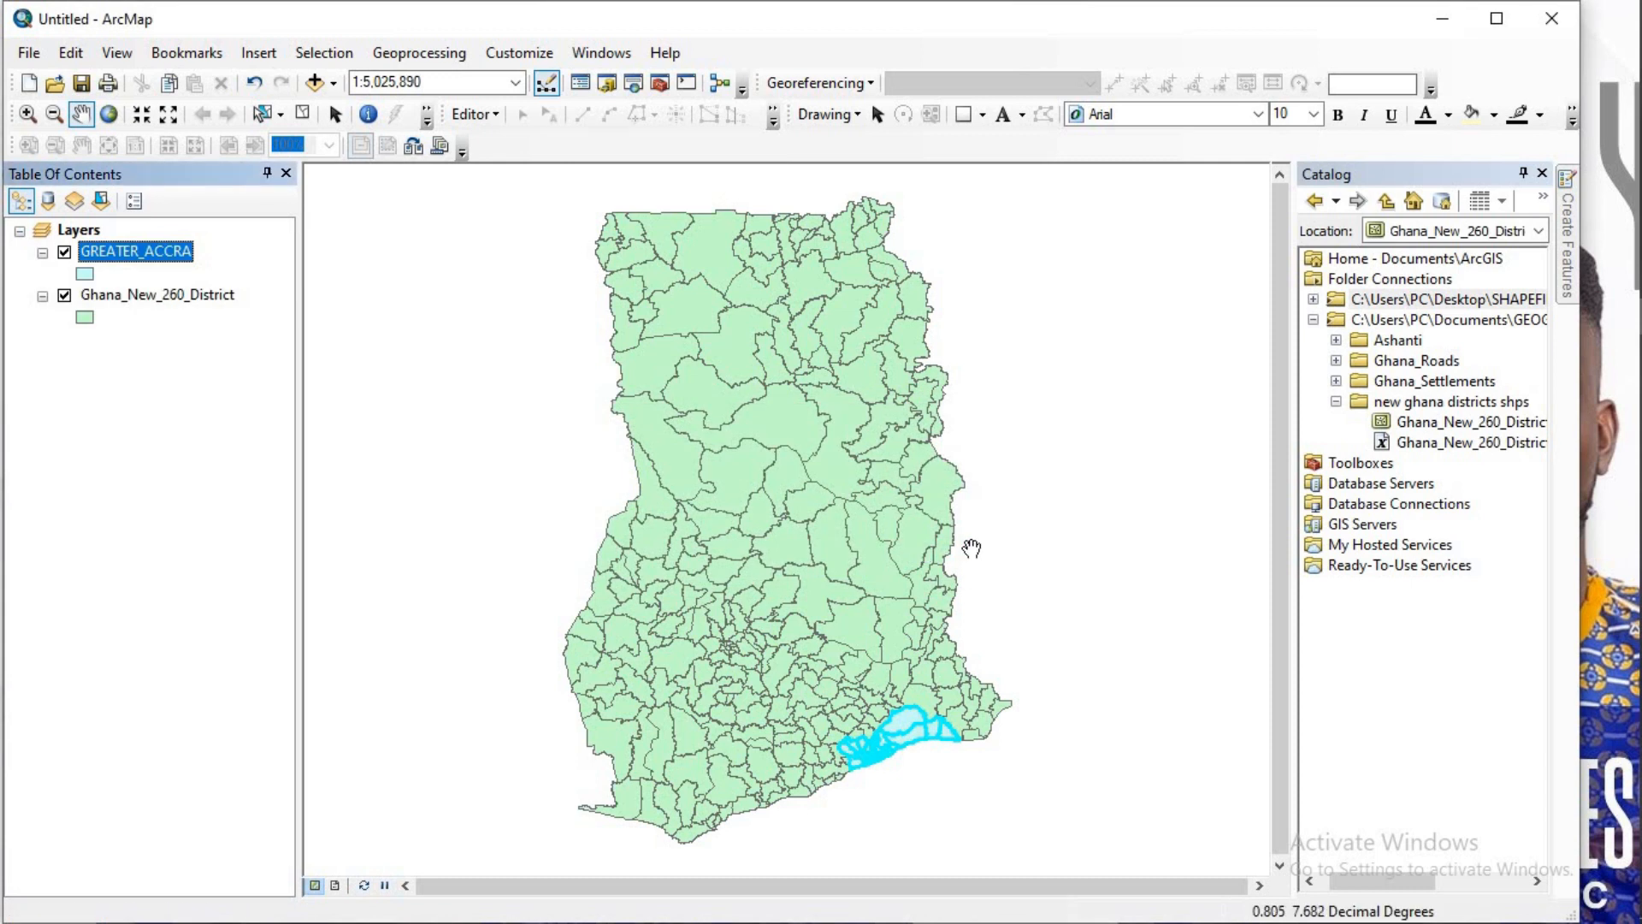
Step: Hide the Ghana_New_260_District layer and zoom to the extent of the GREATER_ACCRA layer
{"action": "left_click", "coordinate": [64, 296]}
{"action": "right_click", "coordinate": [111, 256]}
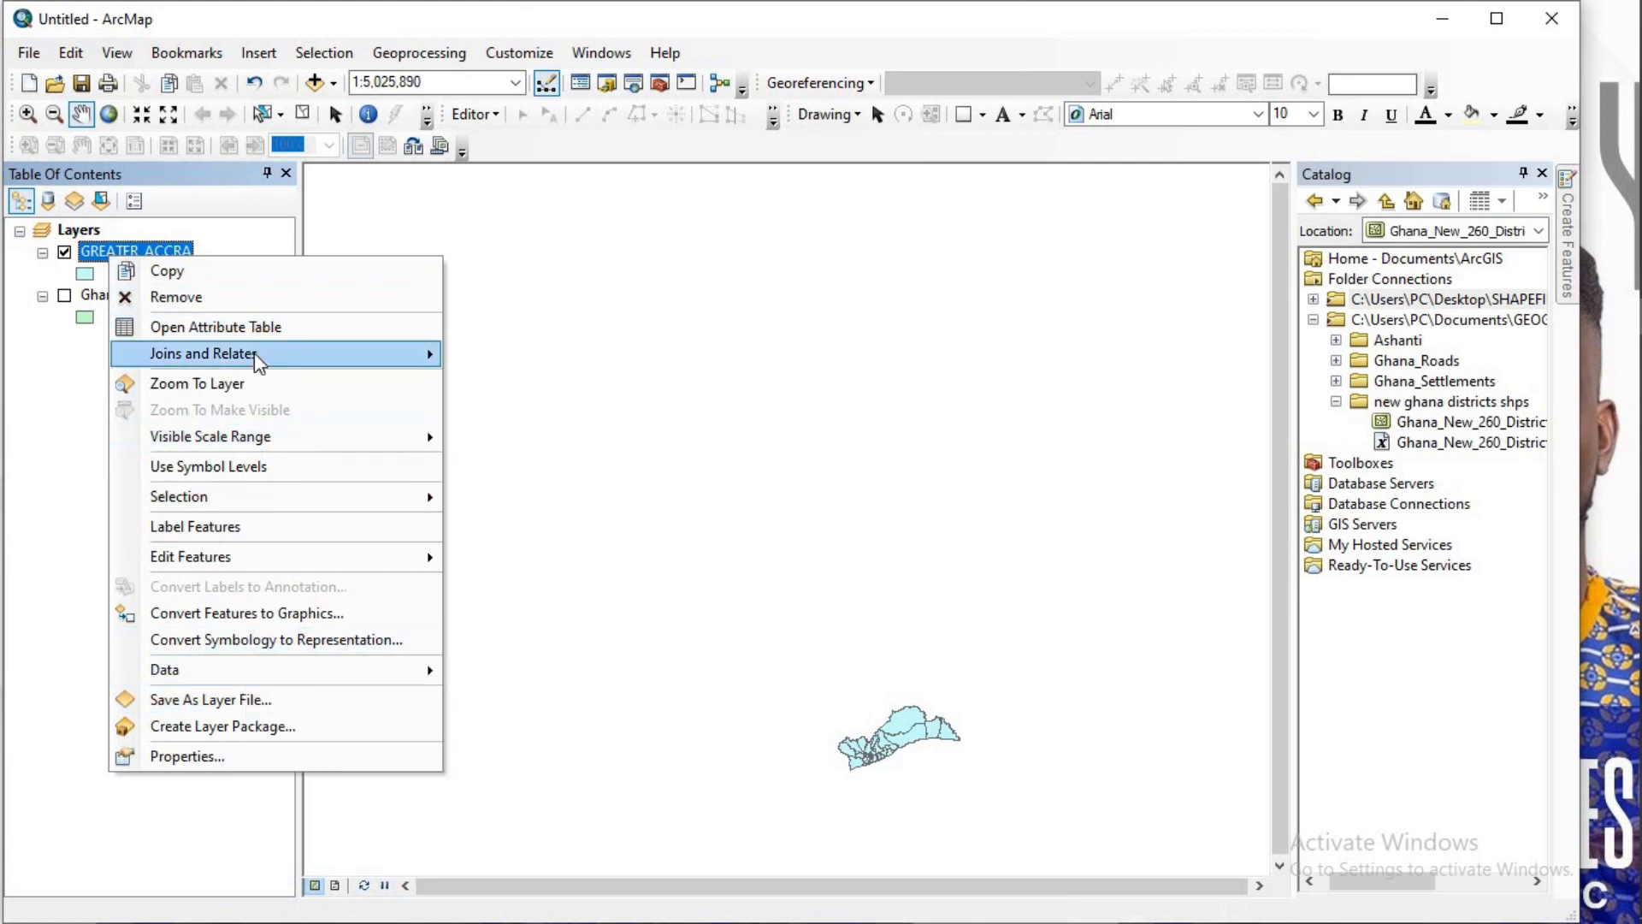
{"action": "left_click", "coordinate": [252, 376]}
{"action": "left_click_drag", "start_coordinate": [871, 516], "coordinate": [891, 527]}
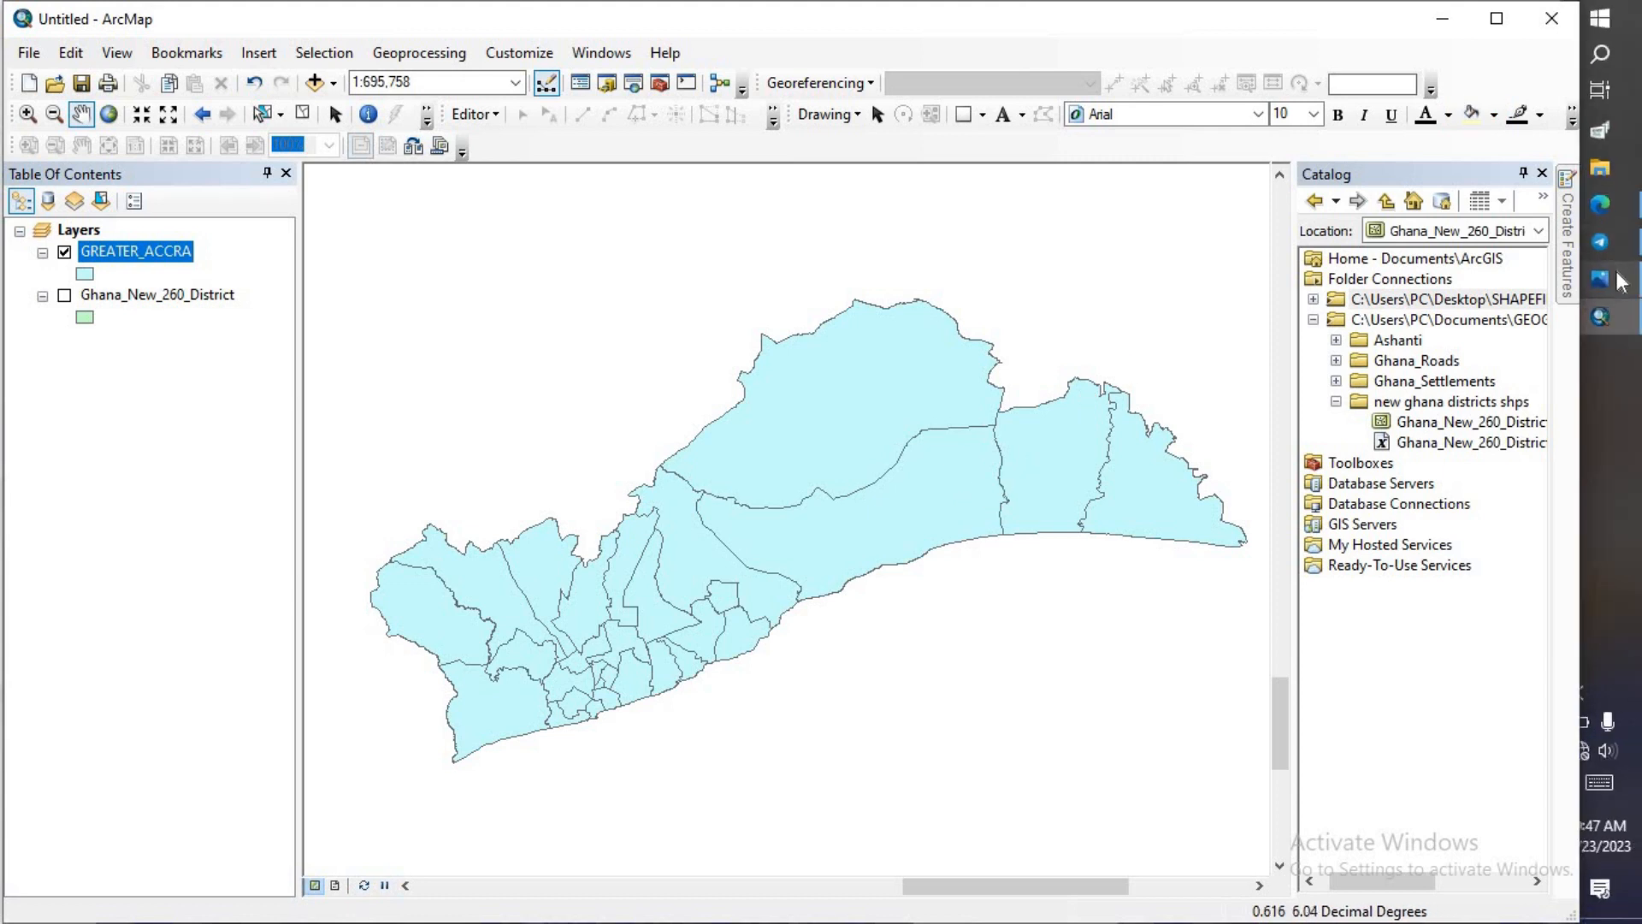
Step: Review the Assignment Five instructions in QU.png and check the Survey files in the desktop's L300 Field Data folder
{"action": "left_click", "coordinate": [1600, 272]}
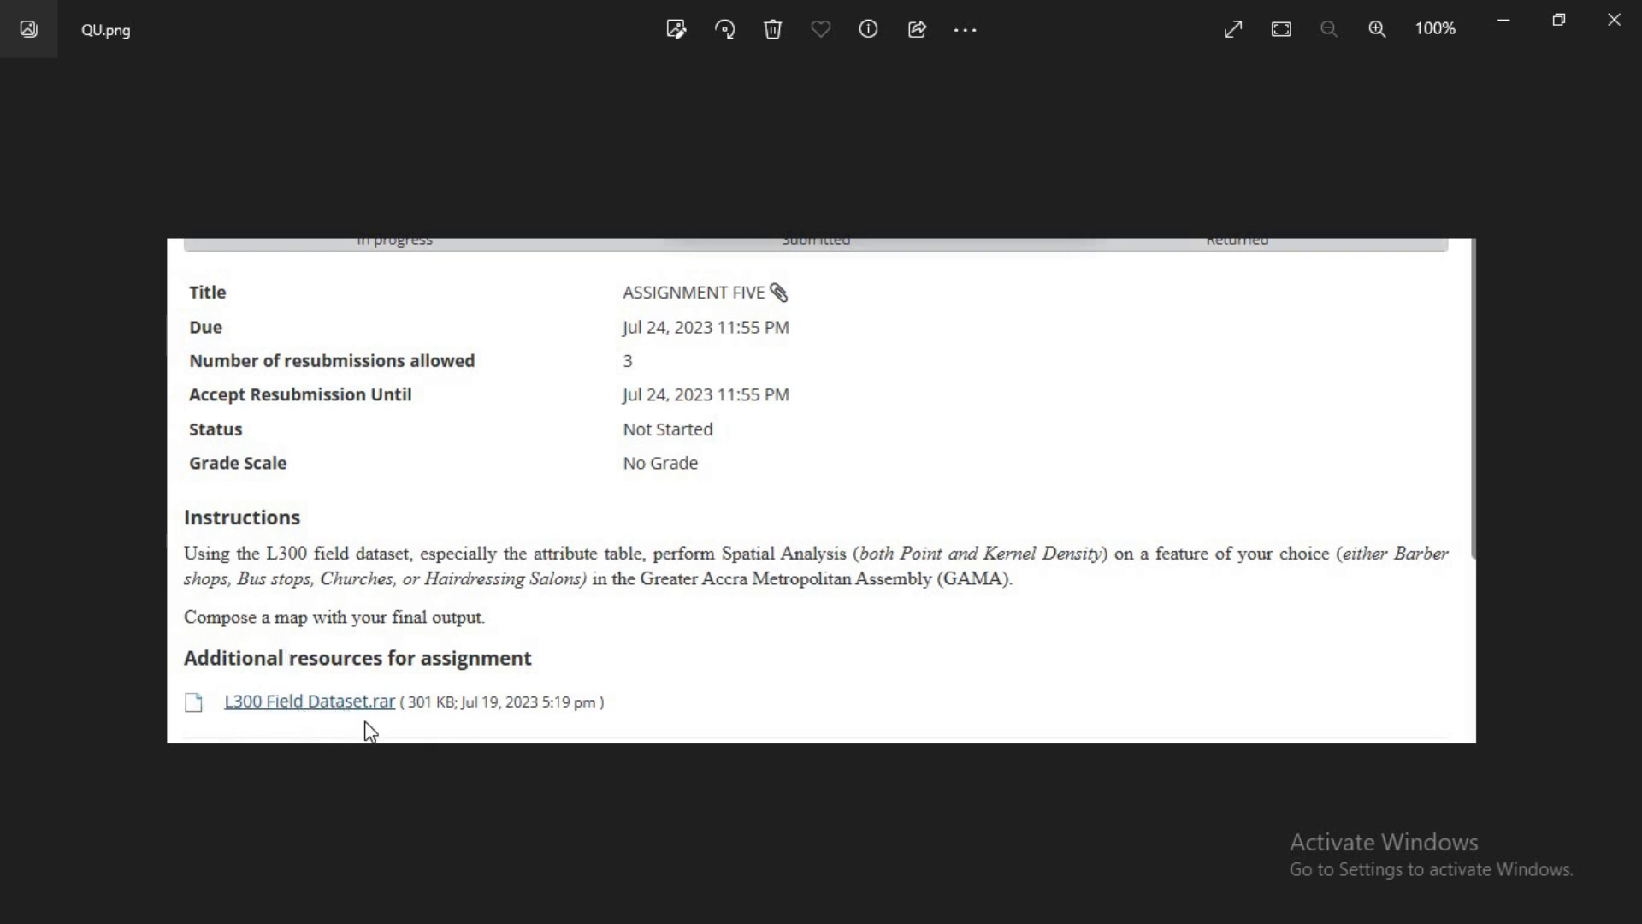
{"action": "left_click", "coordinate": [1504, 19]}
{"action": "left_click", "coordinate": [1439, 18]}
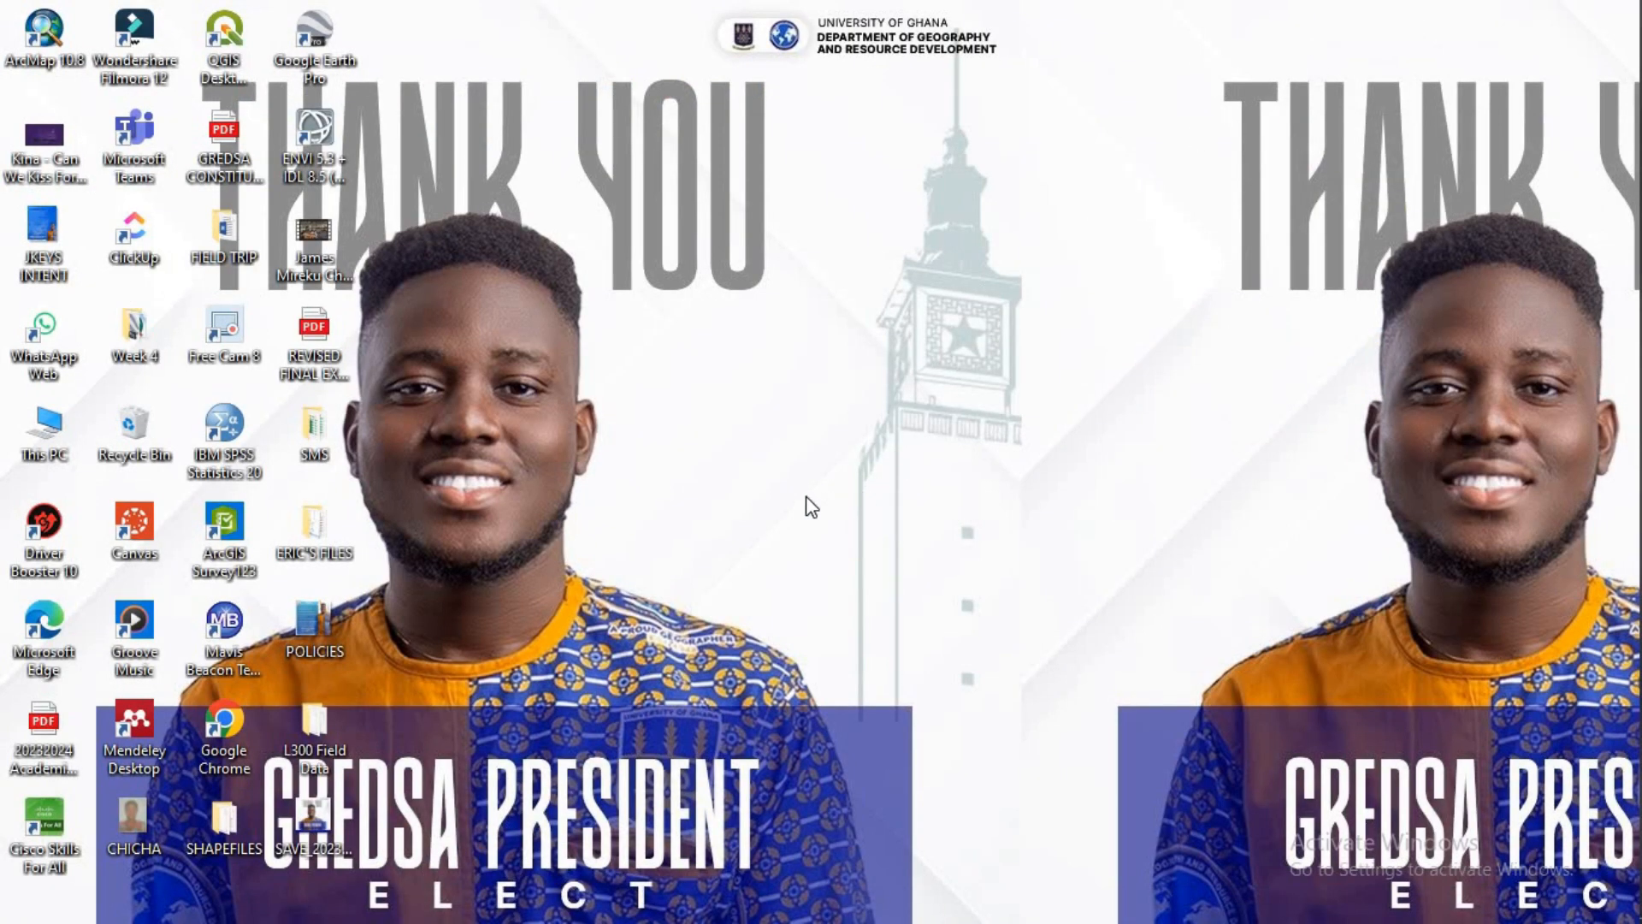
{"action": "double_click", "coordinate": [318, 746]}
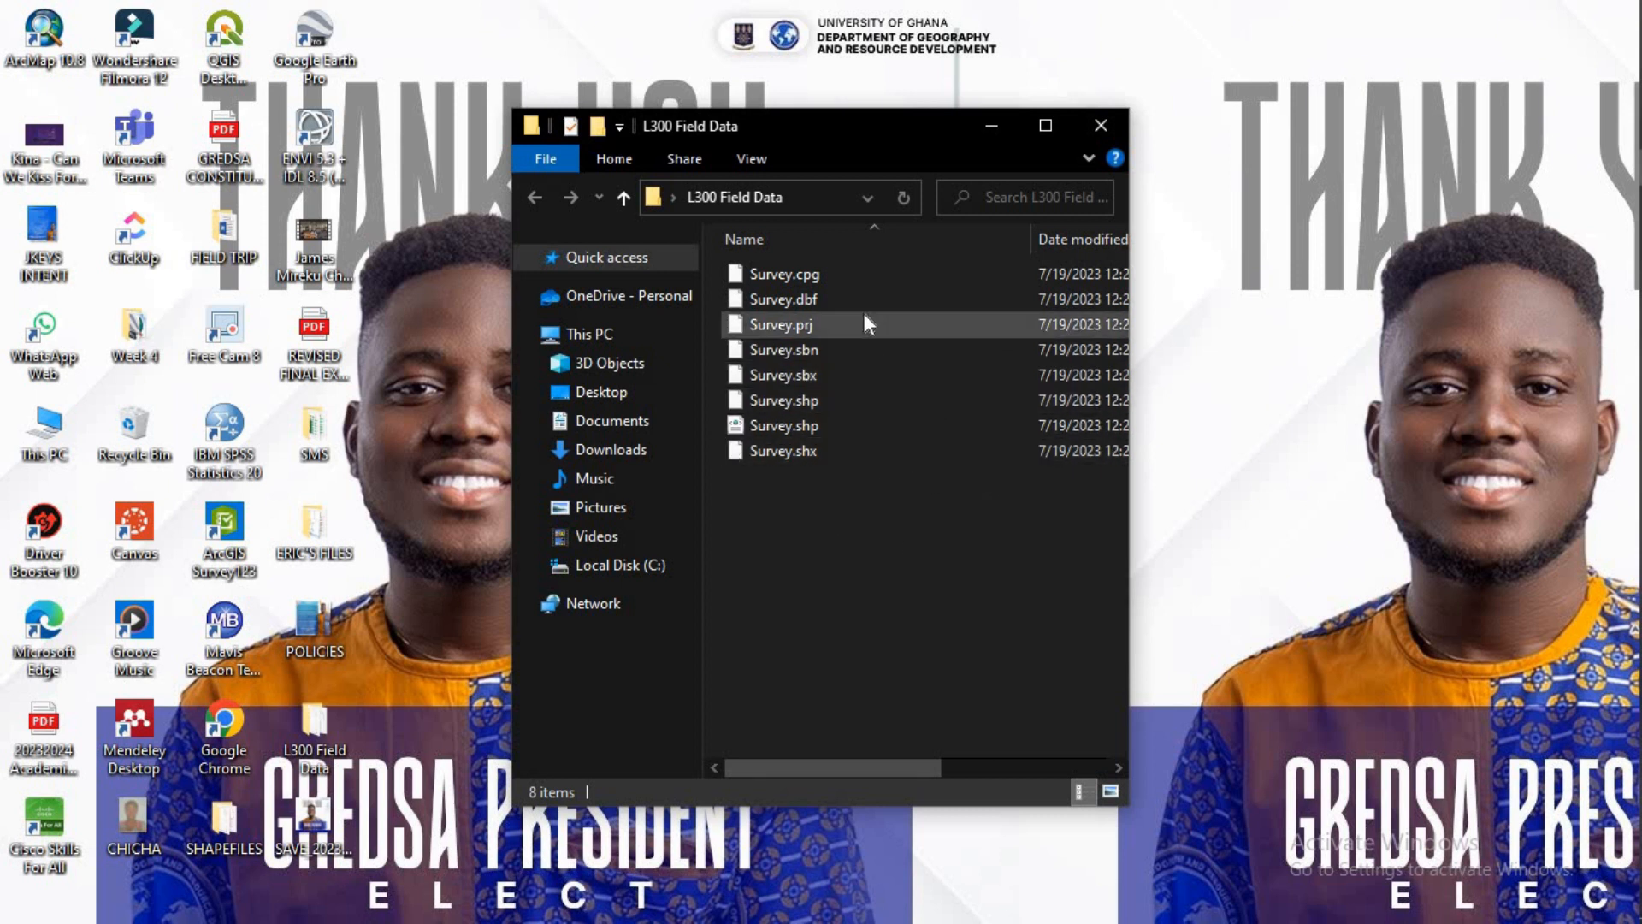
{"action": "left_click", "coordinate": [1101, 127]}
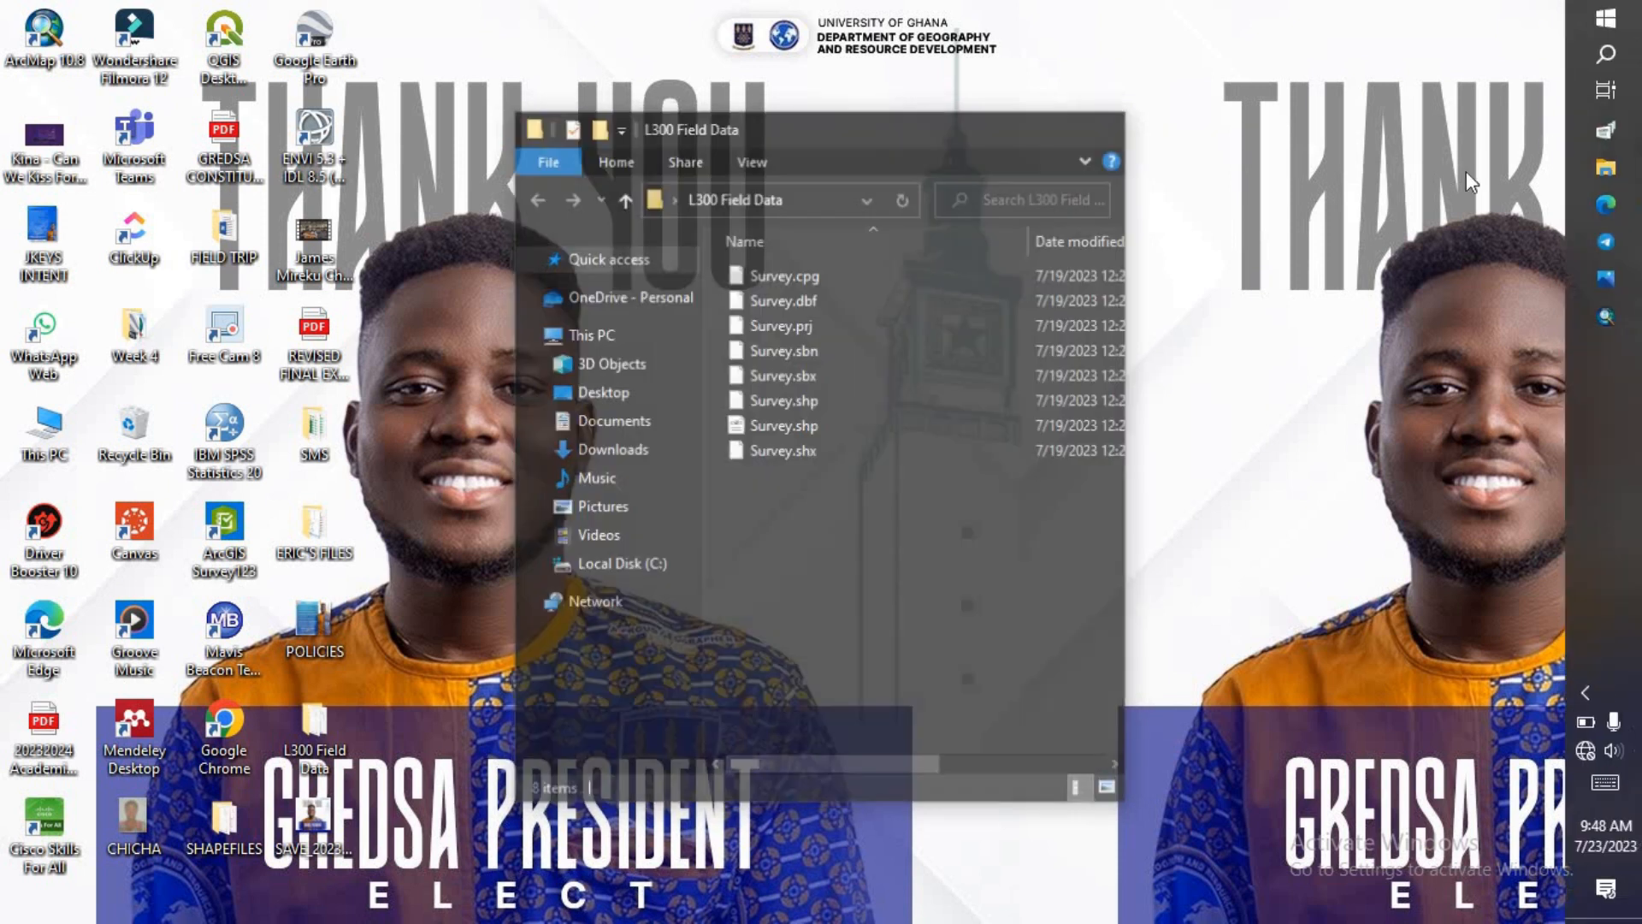
Step: Switch to ArcMap and add a folder connection to the desktop's L300 Field Data folder
{"action": "left_click", "coordinate": [1598, 322]}
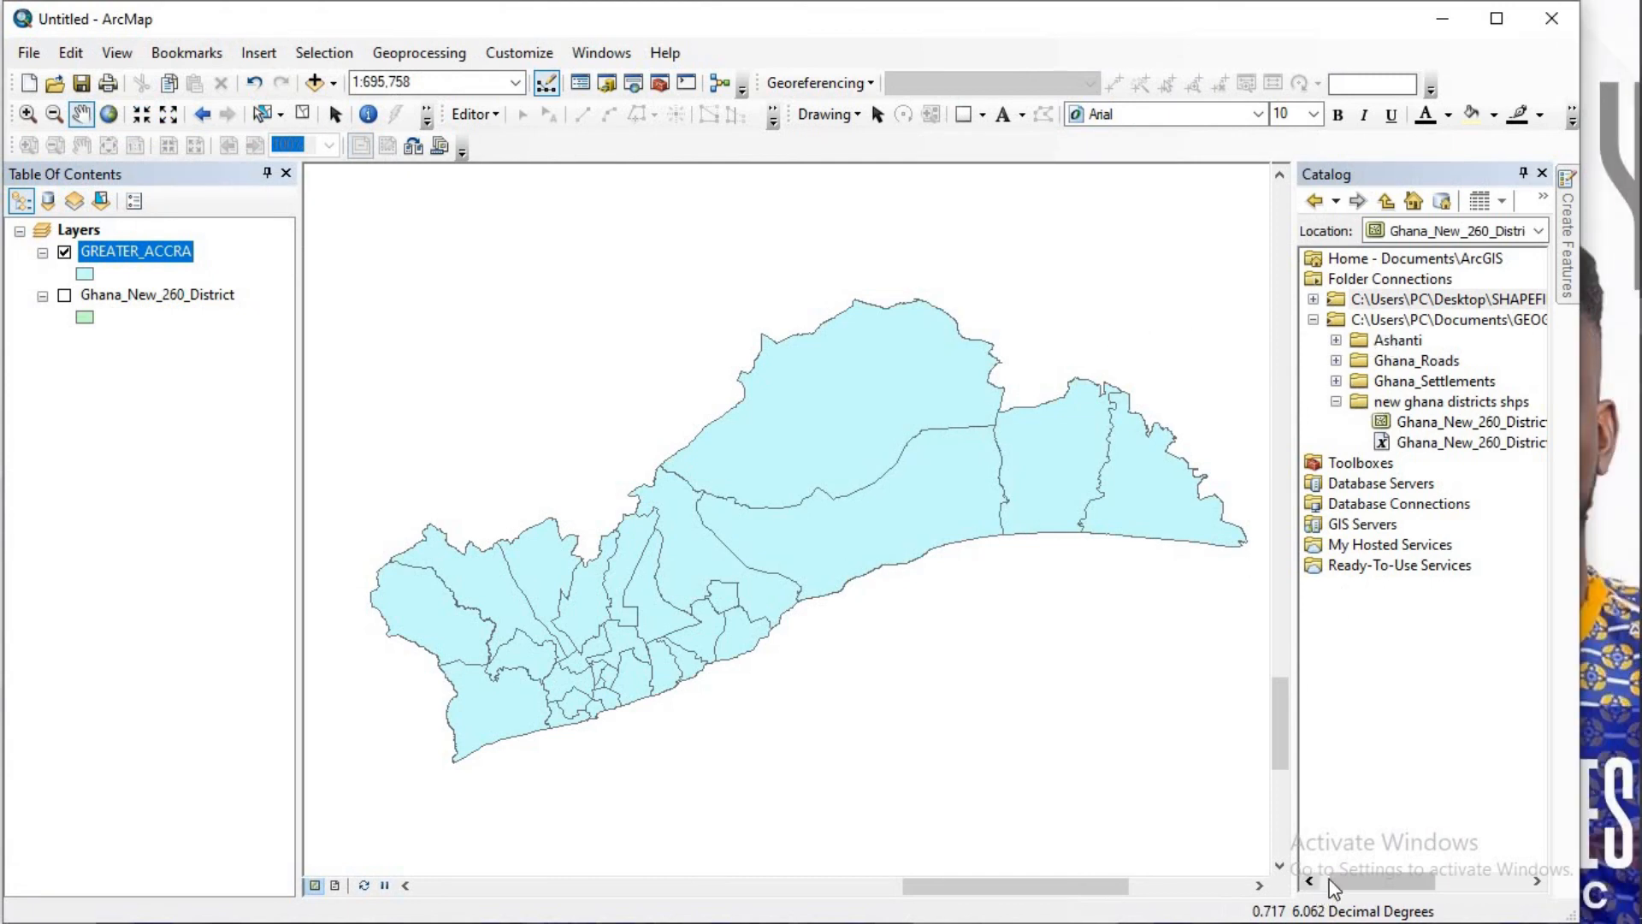
{"action": "right_click", "coordinate": [1384, 282]}
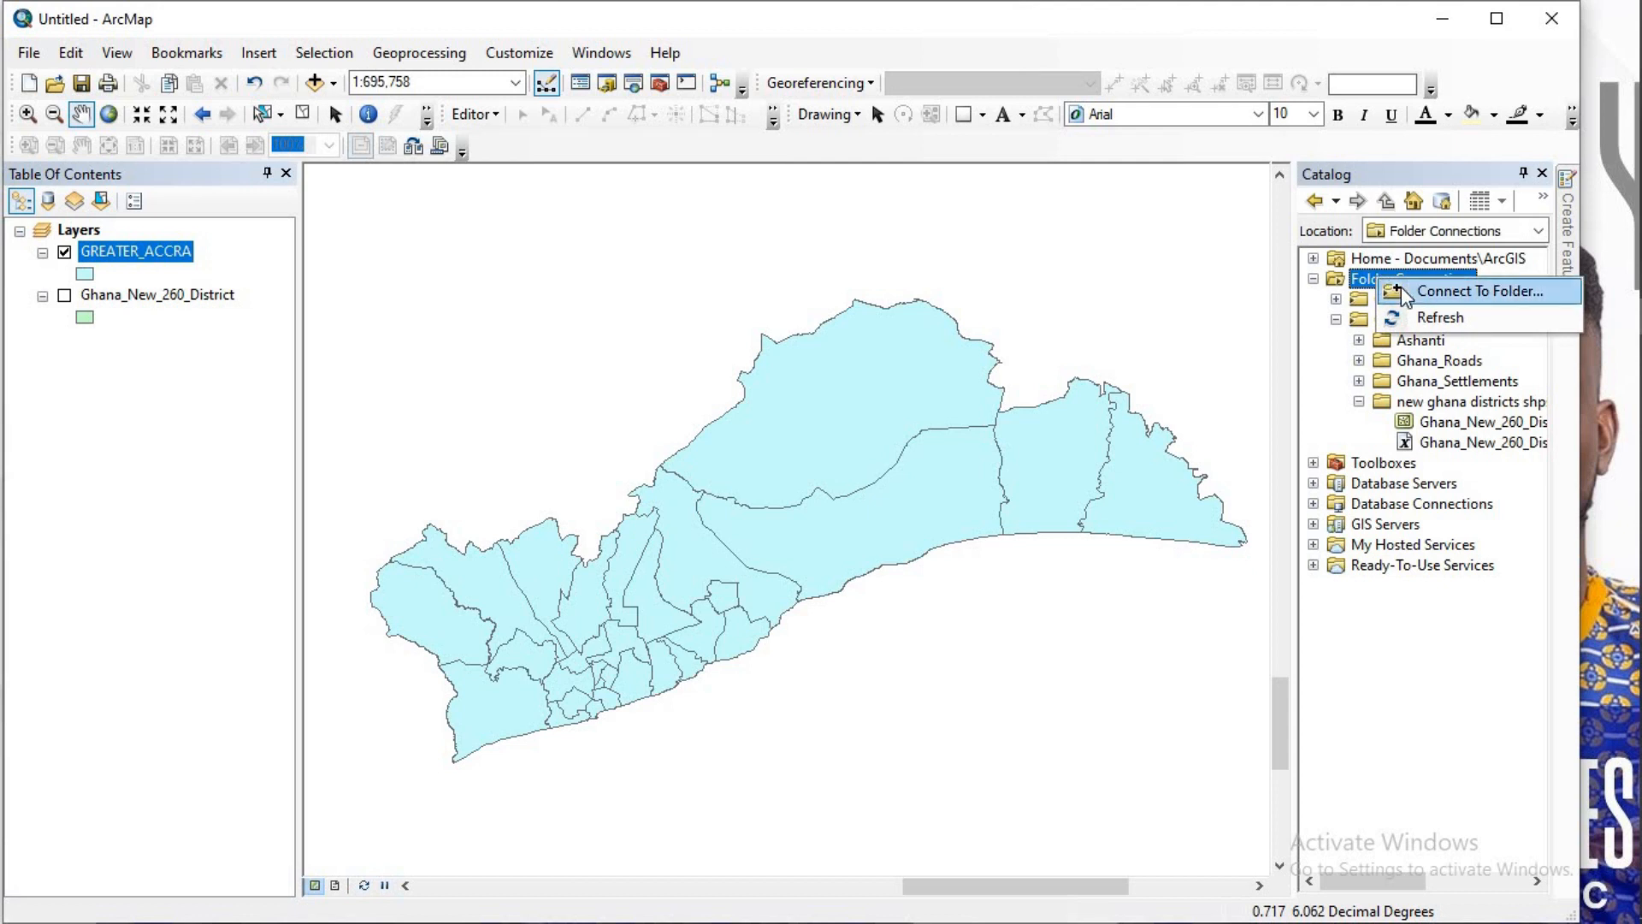
{"action": "left_click", "coordinate": [1419, 291]}
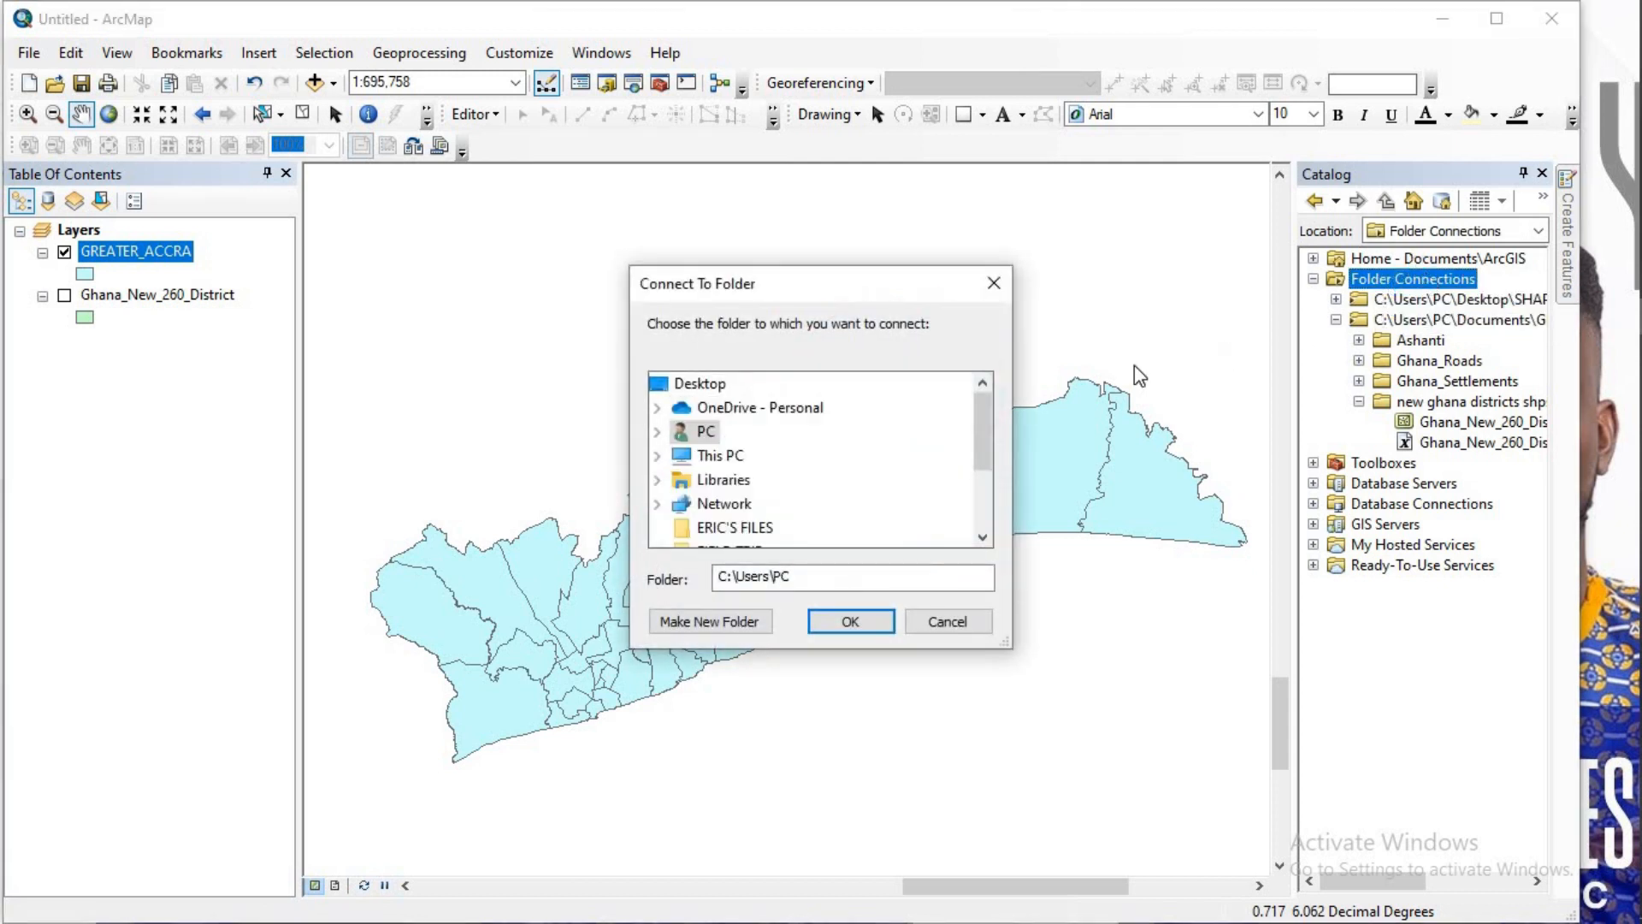
{"action": "scroll", "coordinate": [808, 513], "scroll_direction": "down", "scroll_amount": 2}
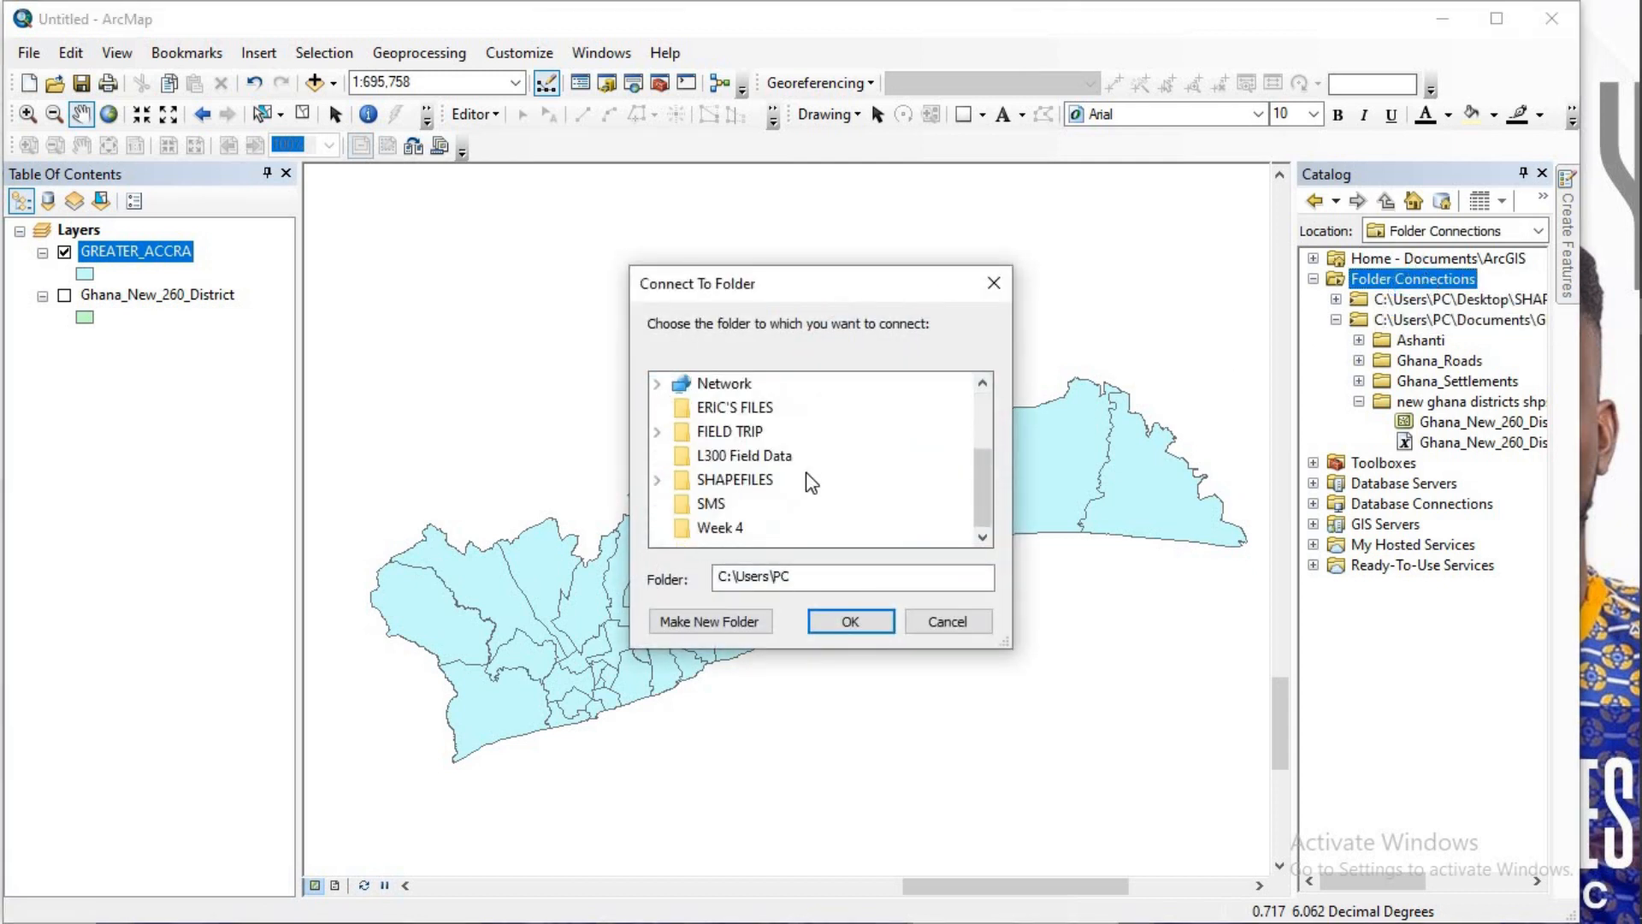
{"action": "left_click", "coordinate": [742, 455]}
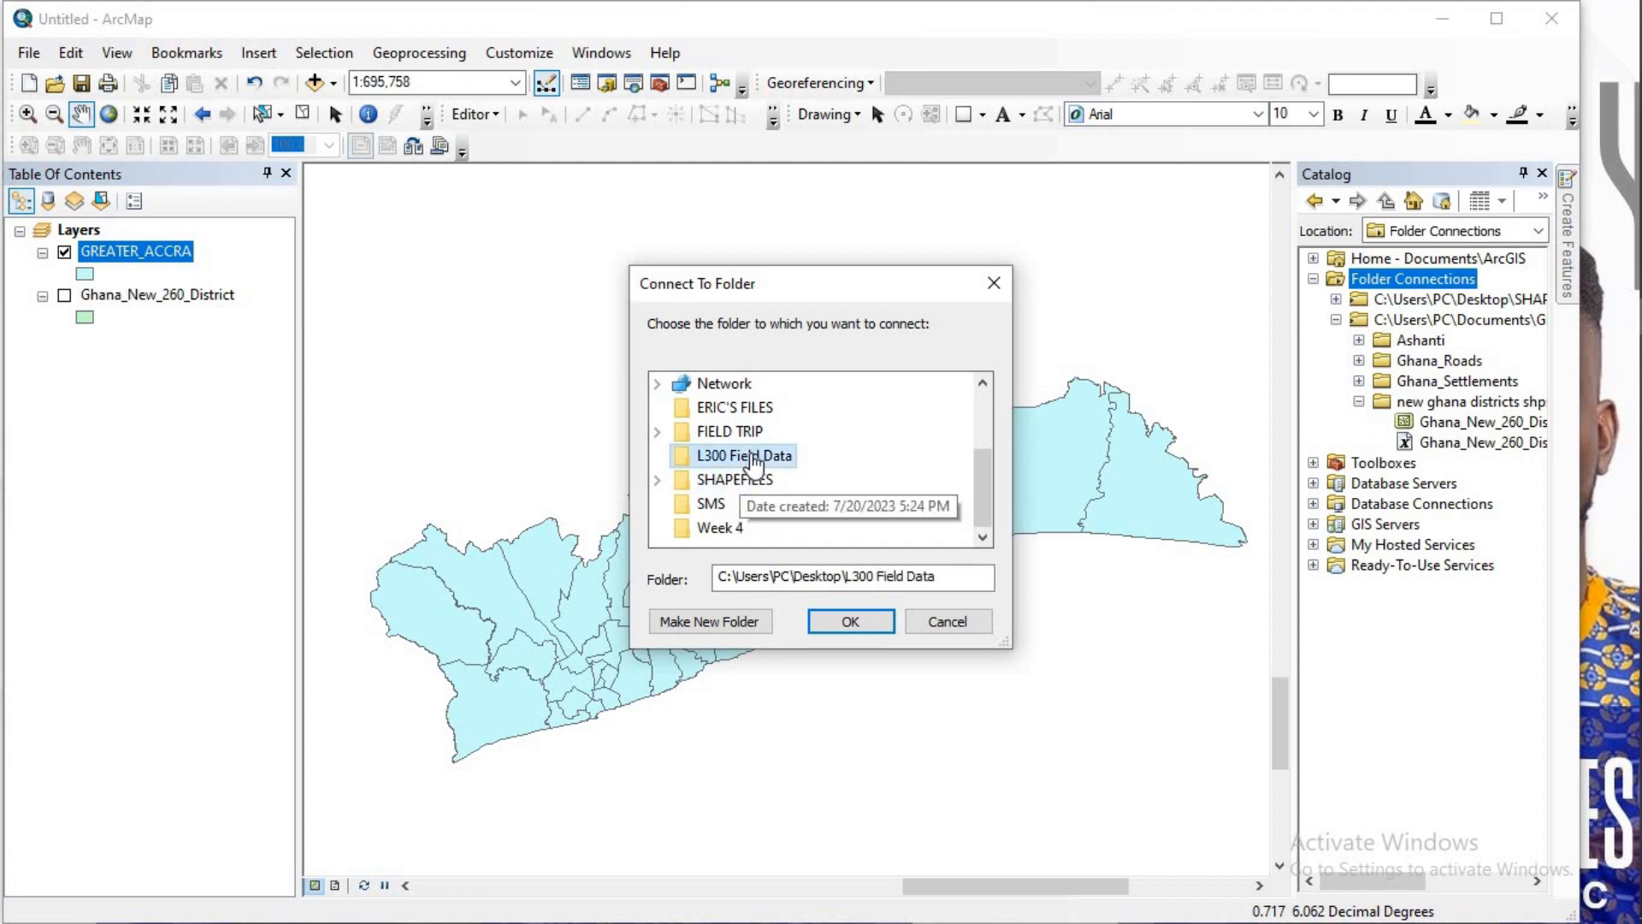
{"action": "left_click", "coordinate": [850, 621]}
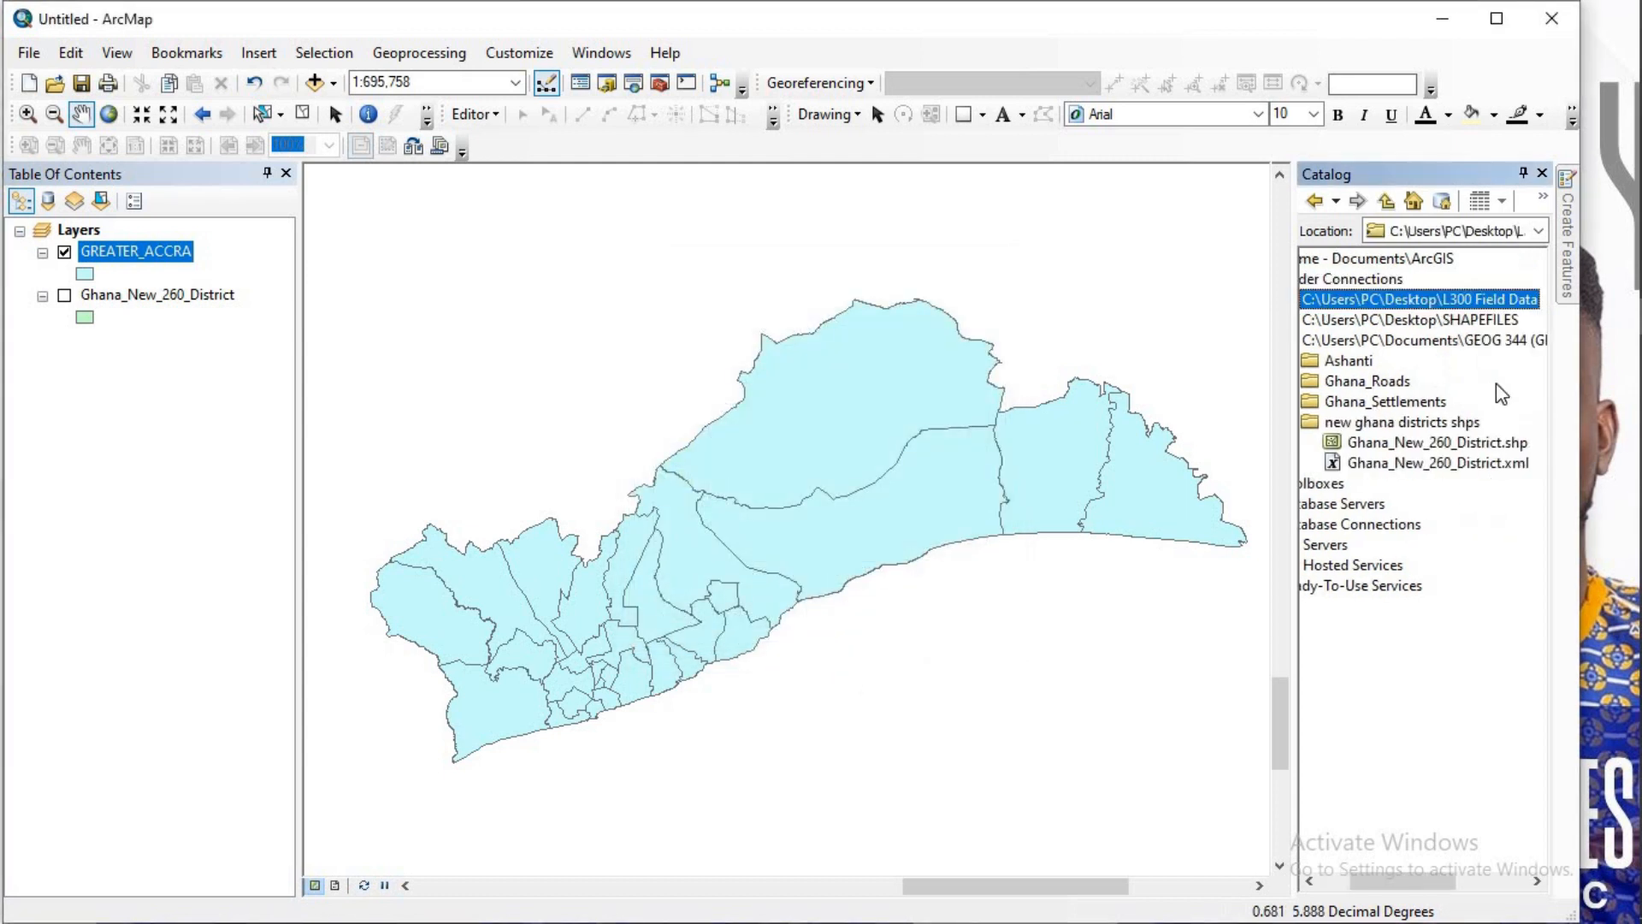
Step: Add Survey.shp from the connected L300 Field Data folder to the map as a layer
{"action": "left_click_drag", "start_coordinate": [1373, 880], "coordinate": [1336, 877]}
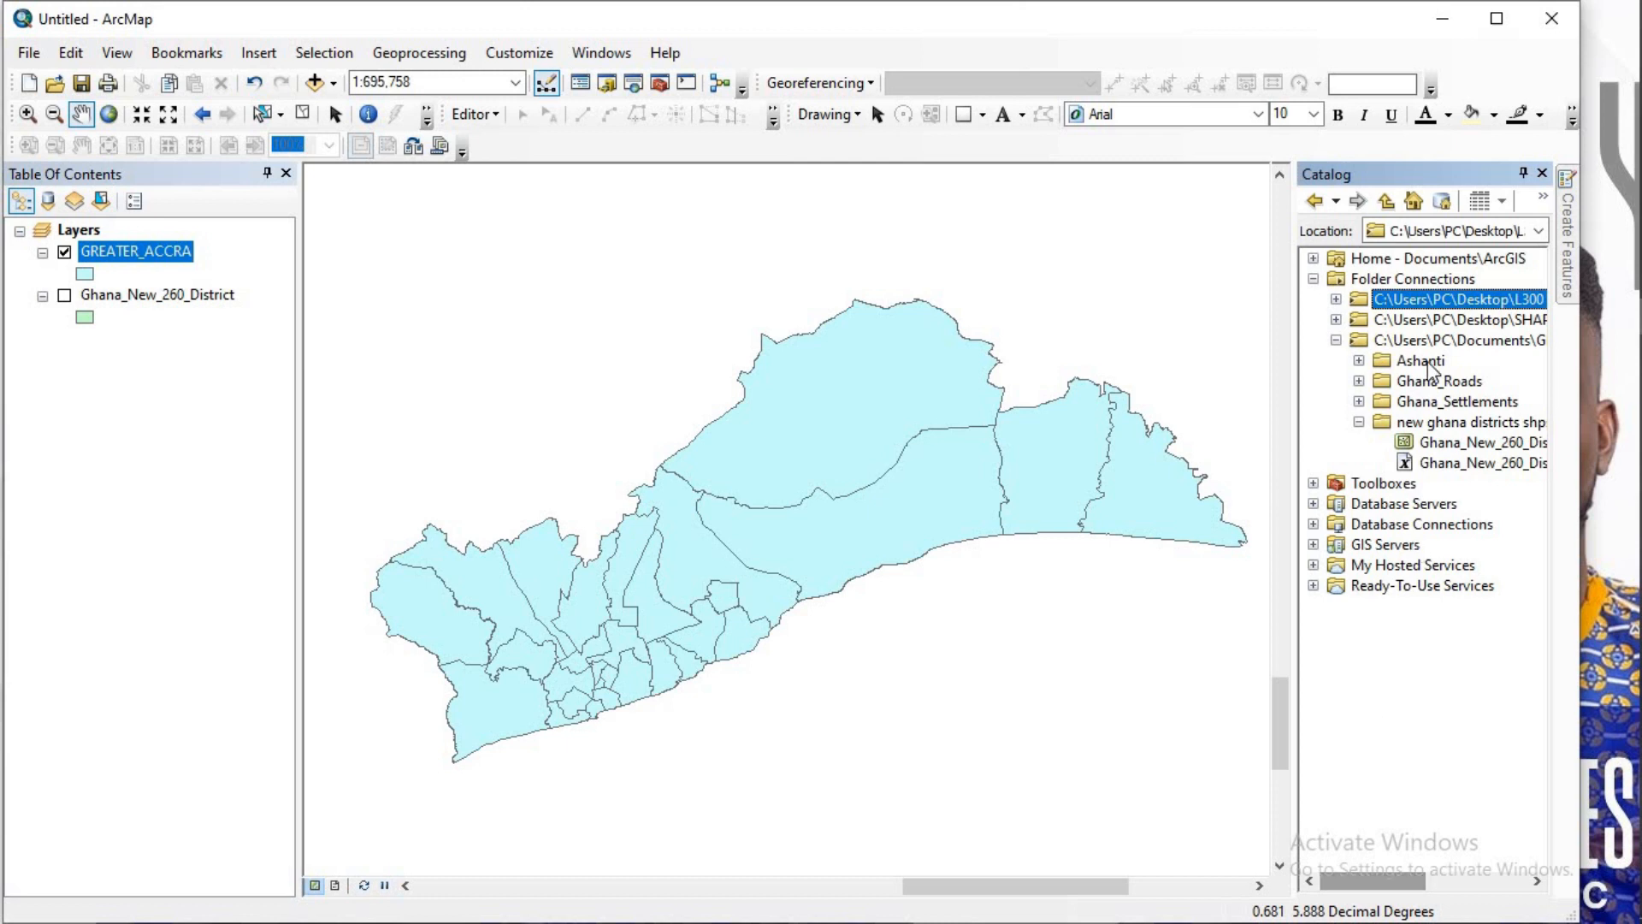
{"action": "left_click", "coordinate": [1335, 299]}
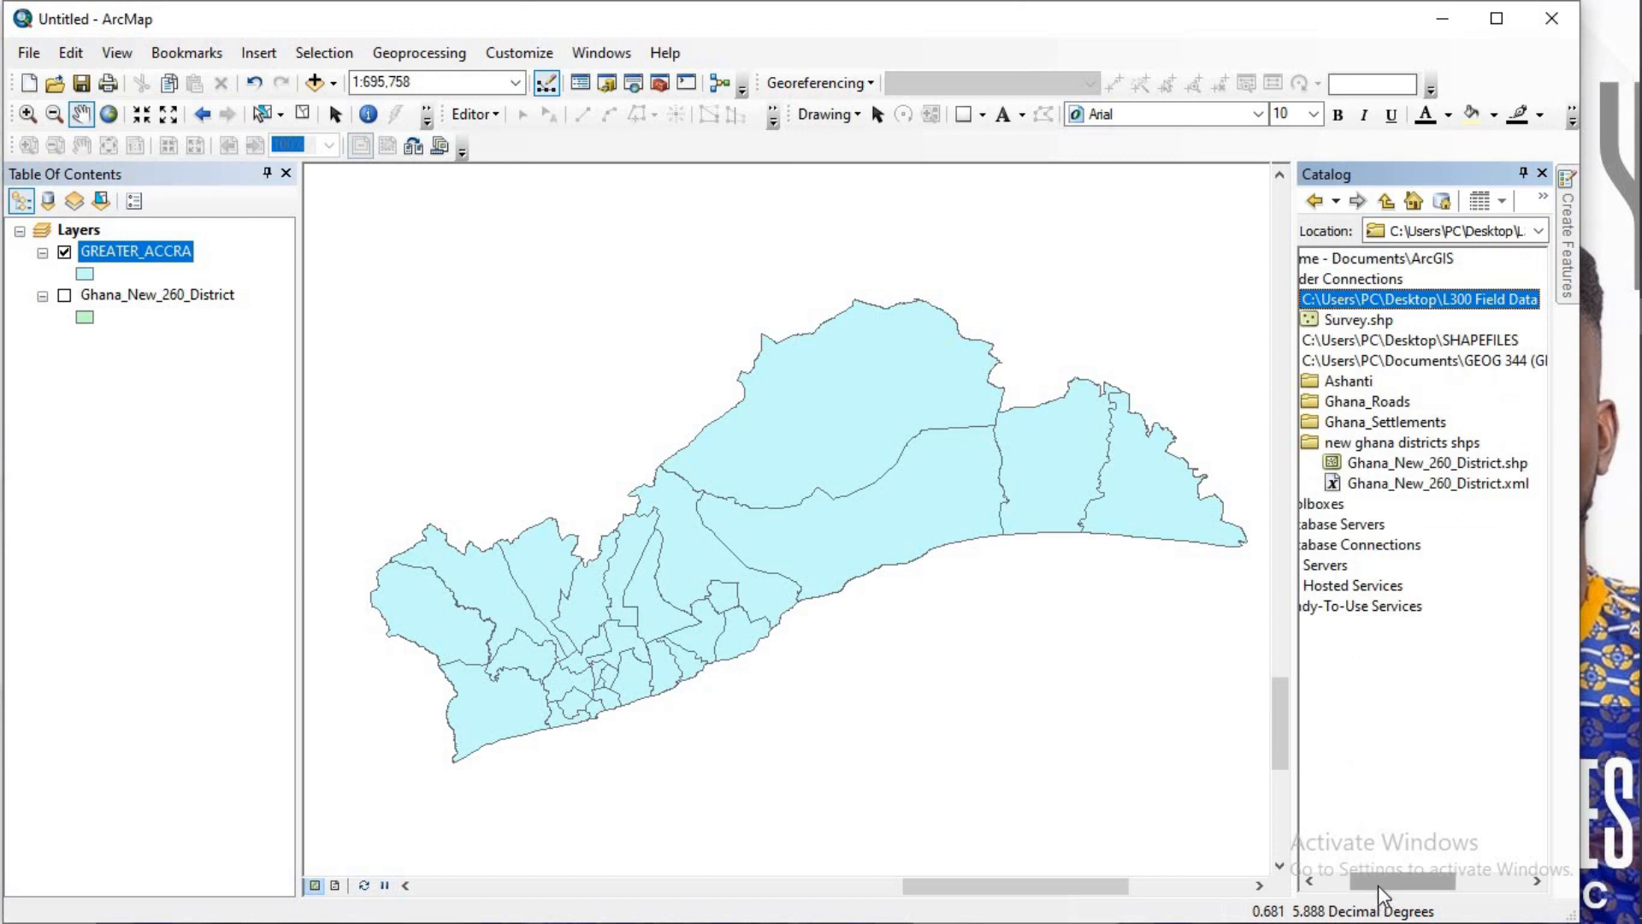
{"action": "left_click_drag", "start_coordinate": [1377, 885], "coordinate": [1347, 885]}
{"action": "left_click_drag", "start_coordinate": [1448, 321], "coordinate": [832, 453]}
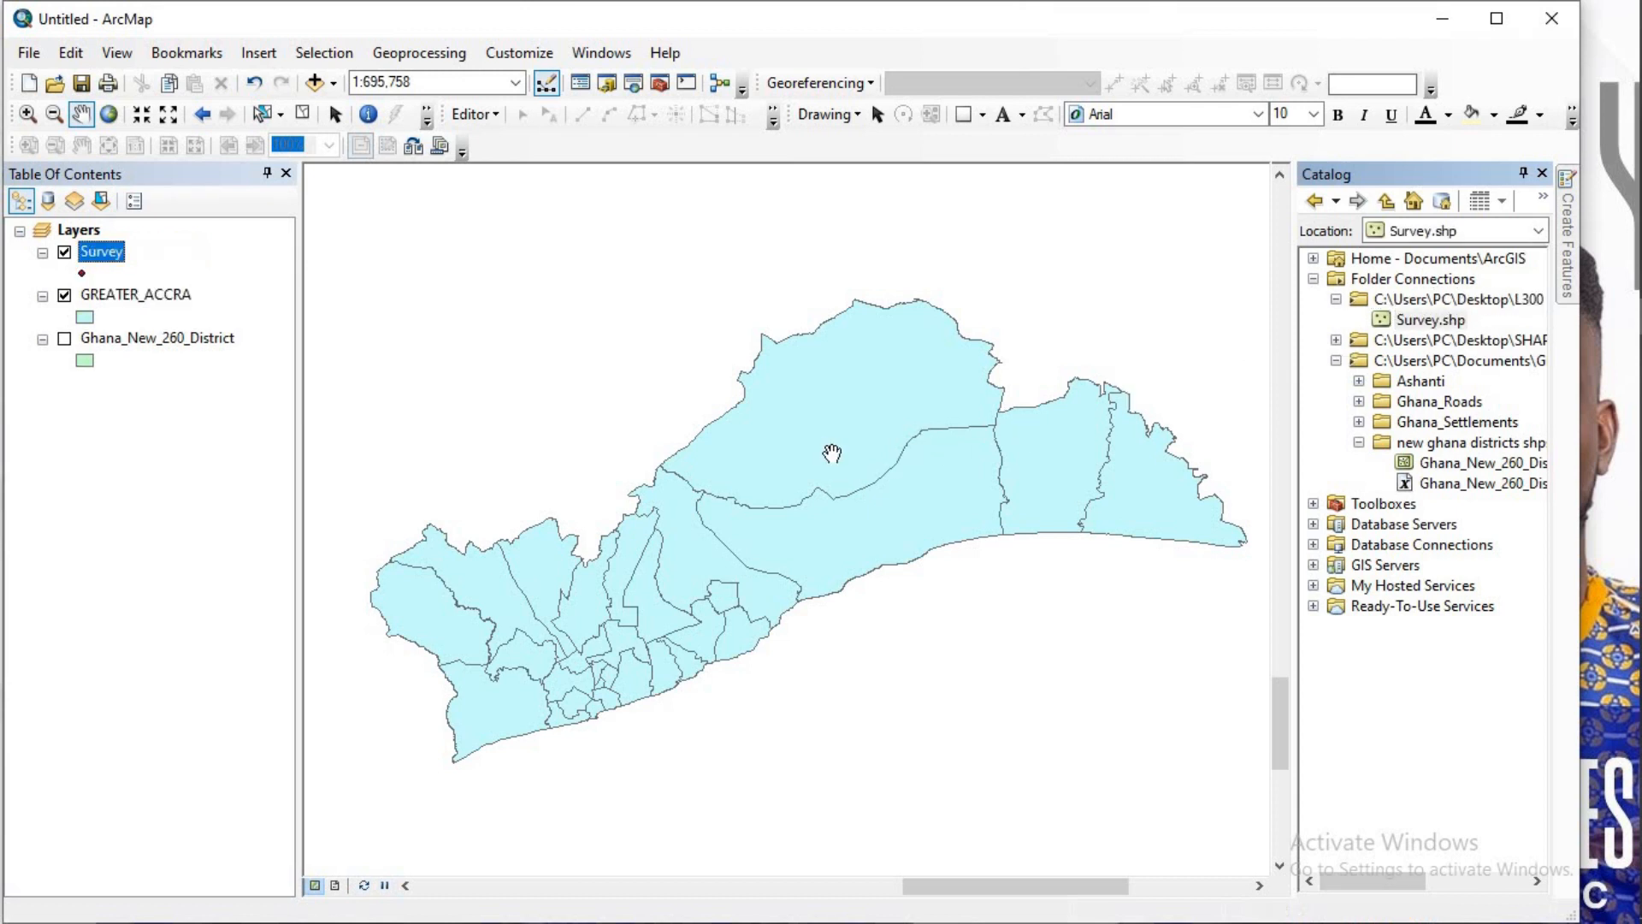
{"action": "scroll", "coordinate": [794, 533], "scroll_direction": "up", "scroll_amount": 1}
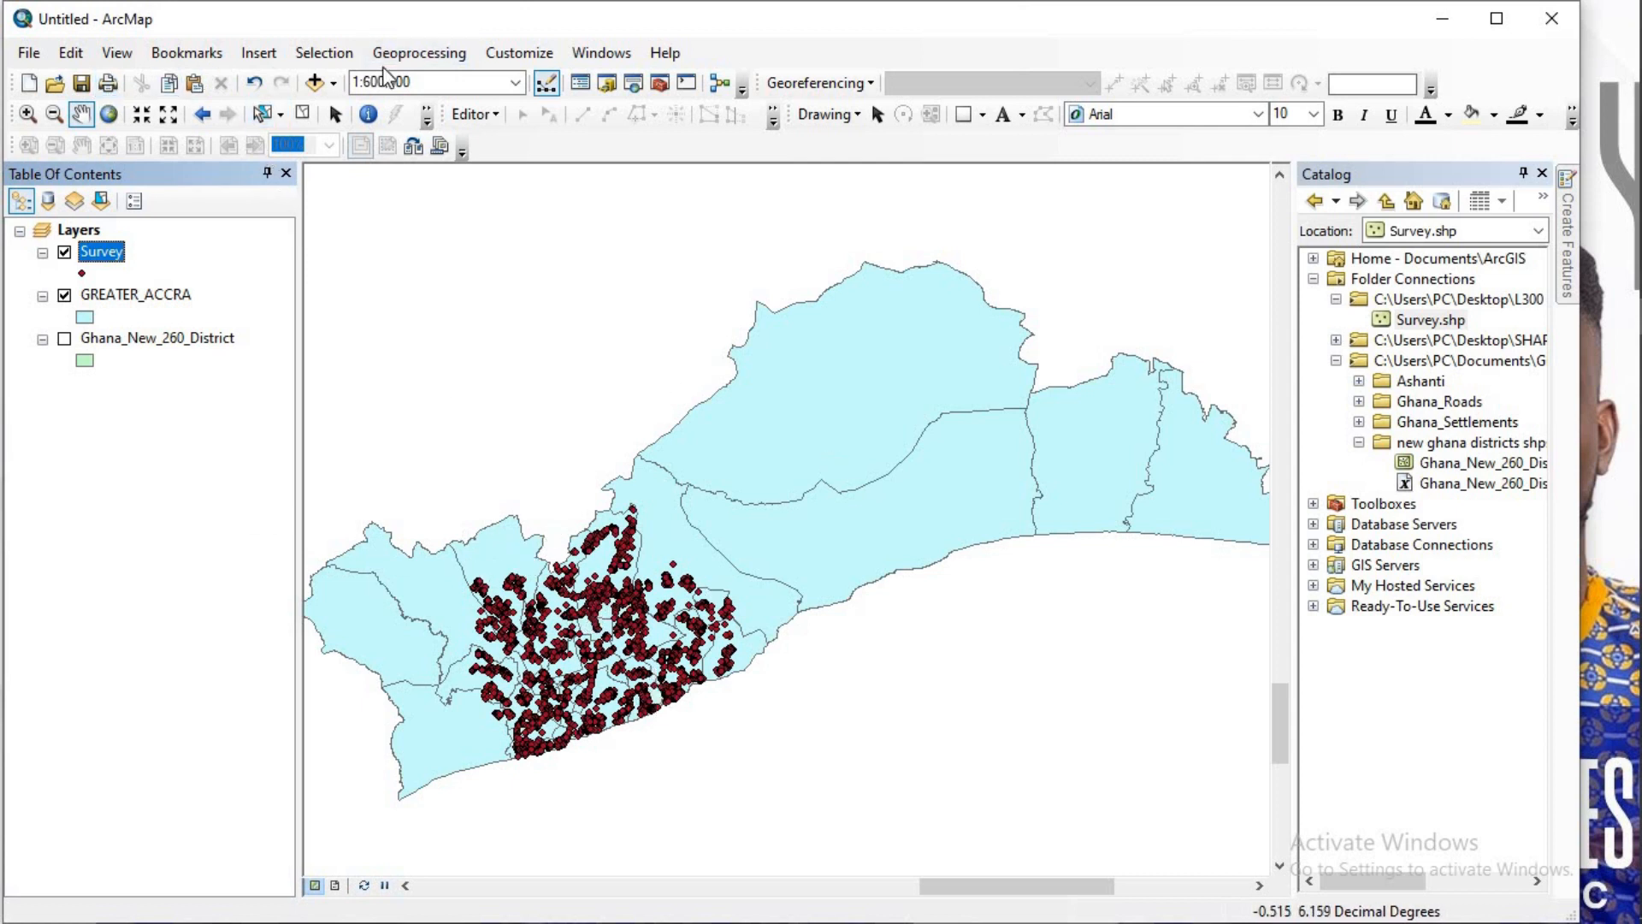
Step: Start an attribute selection on the Survey layer with the expression "feature" = and list the unique values of that field
{"action": "left_click", "coordinate": [323, 54]}
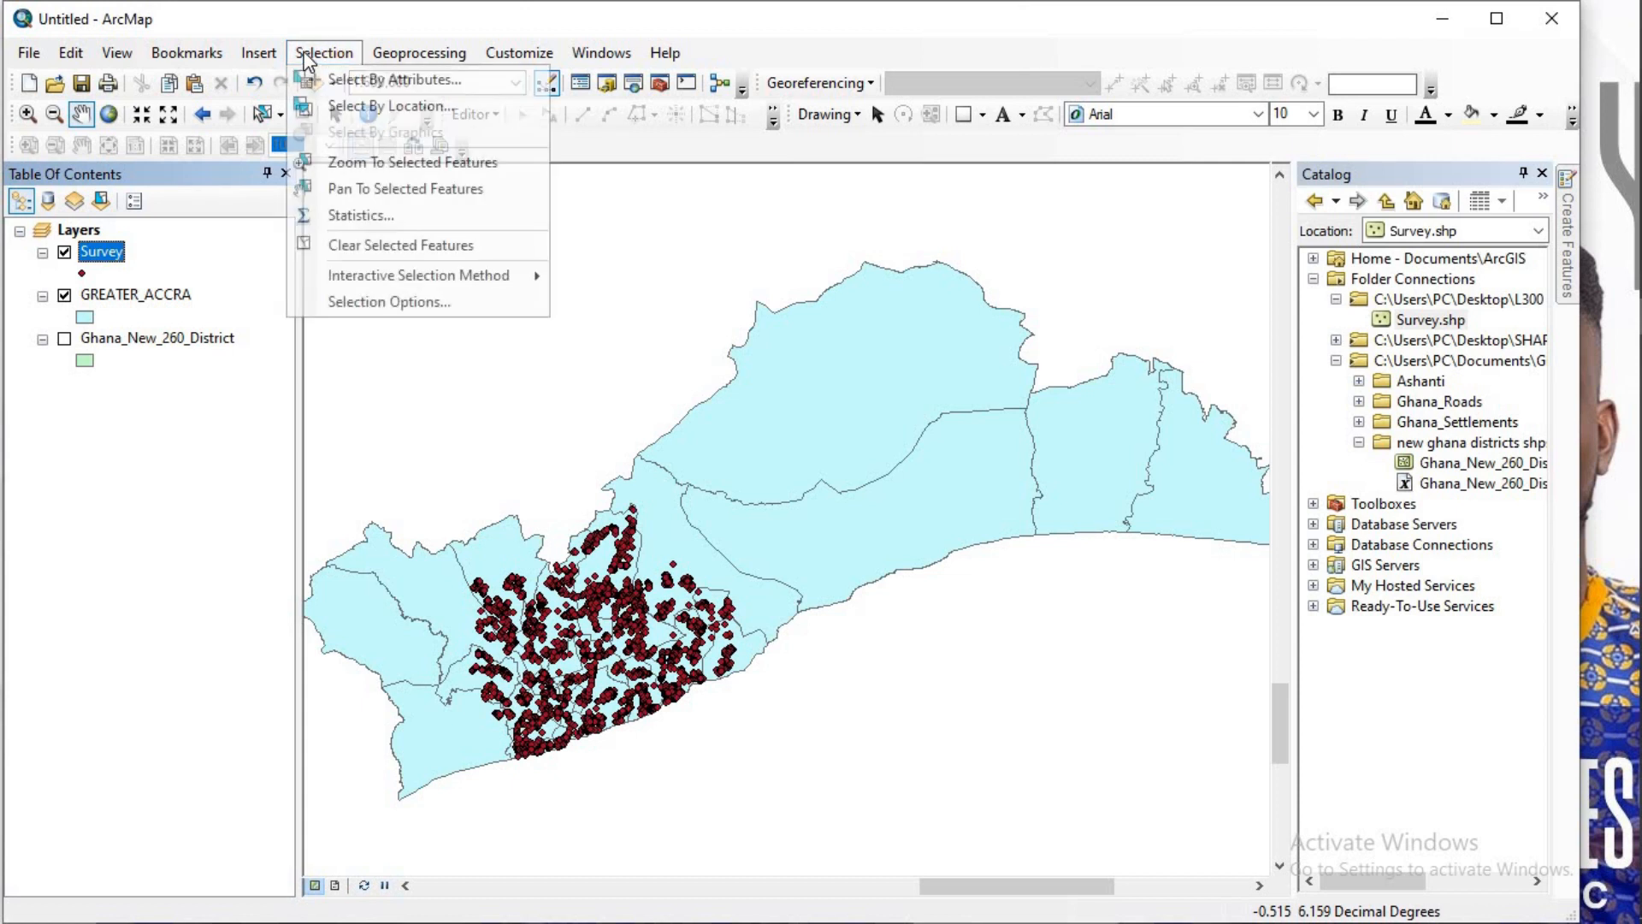
{"action": "left_click", "coordinate": [351, 79]}
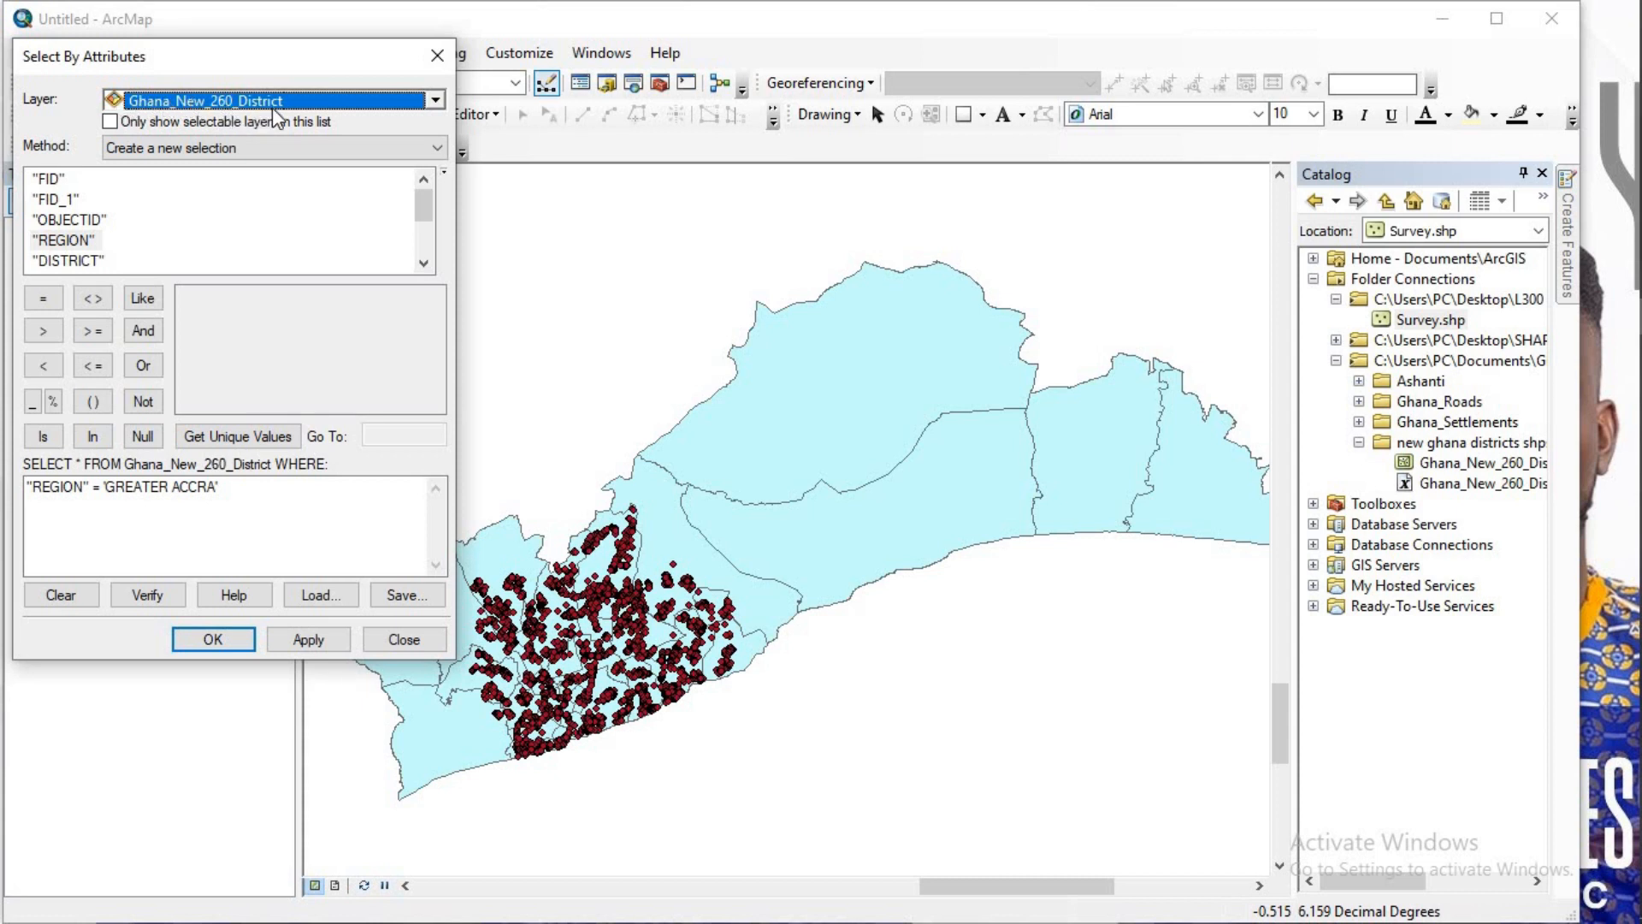
{"action": "left_click", "coordinate": [433, 101]}
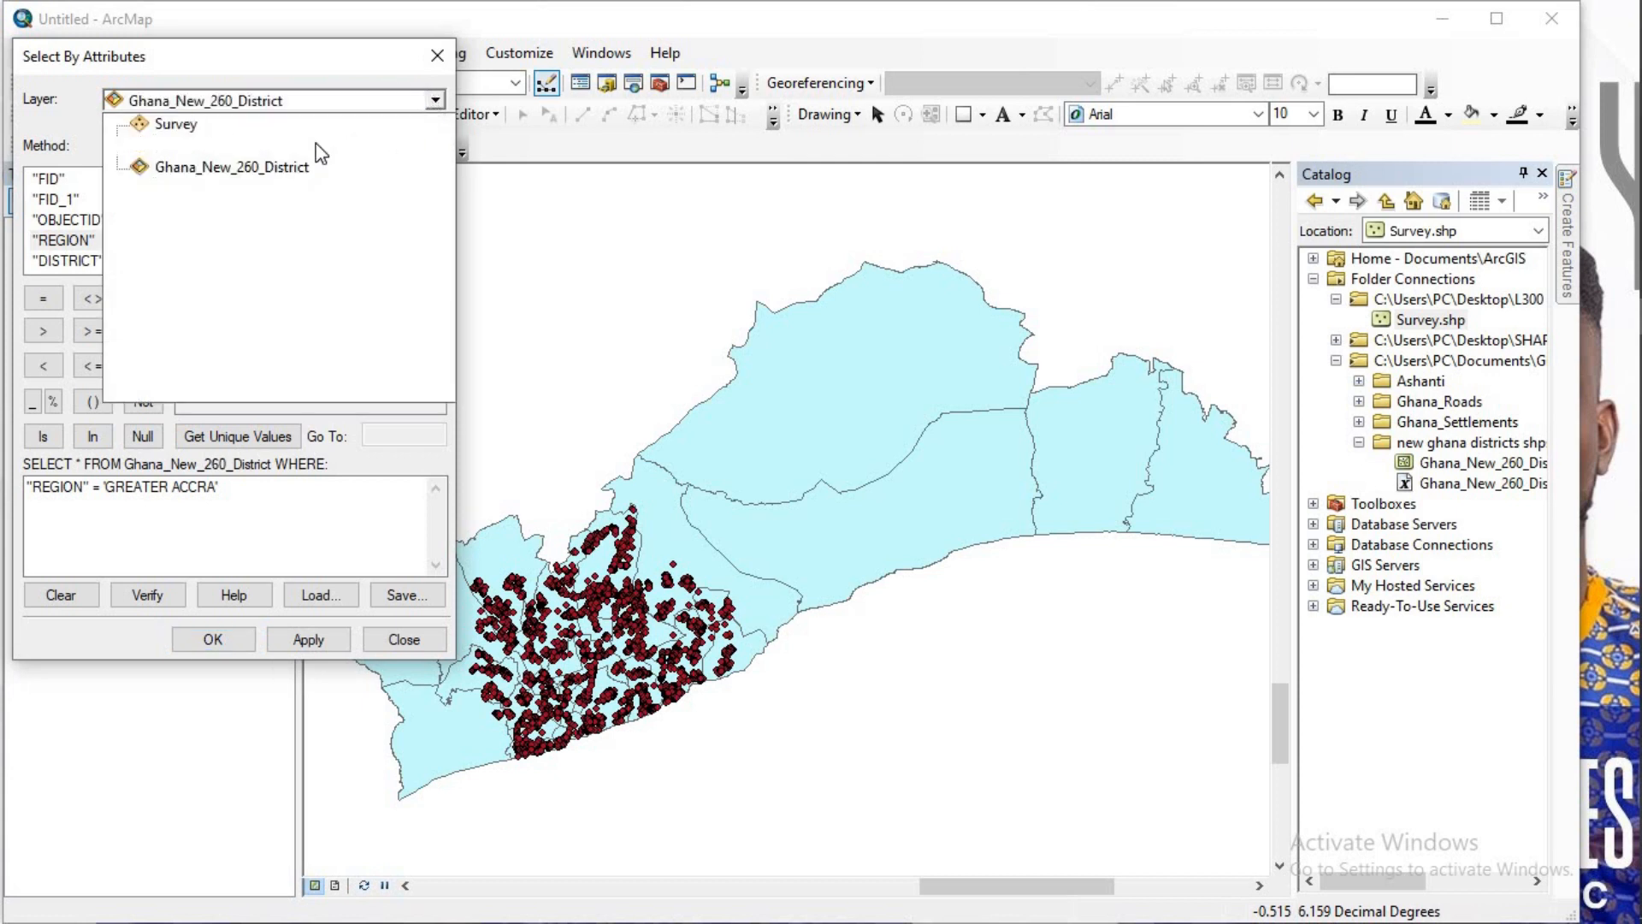
{"action": "left_click", "coordinate": [177, 125]}
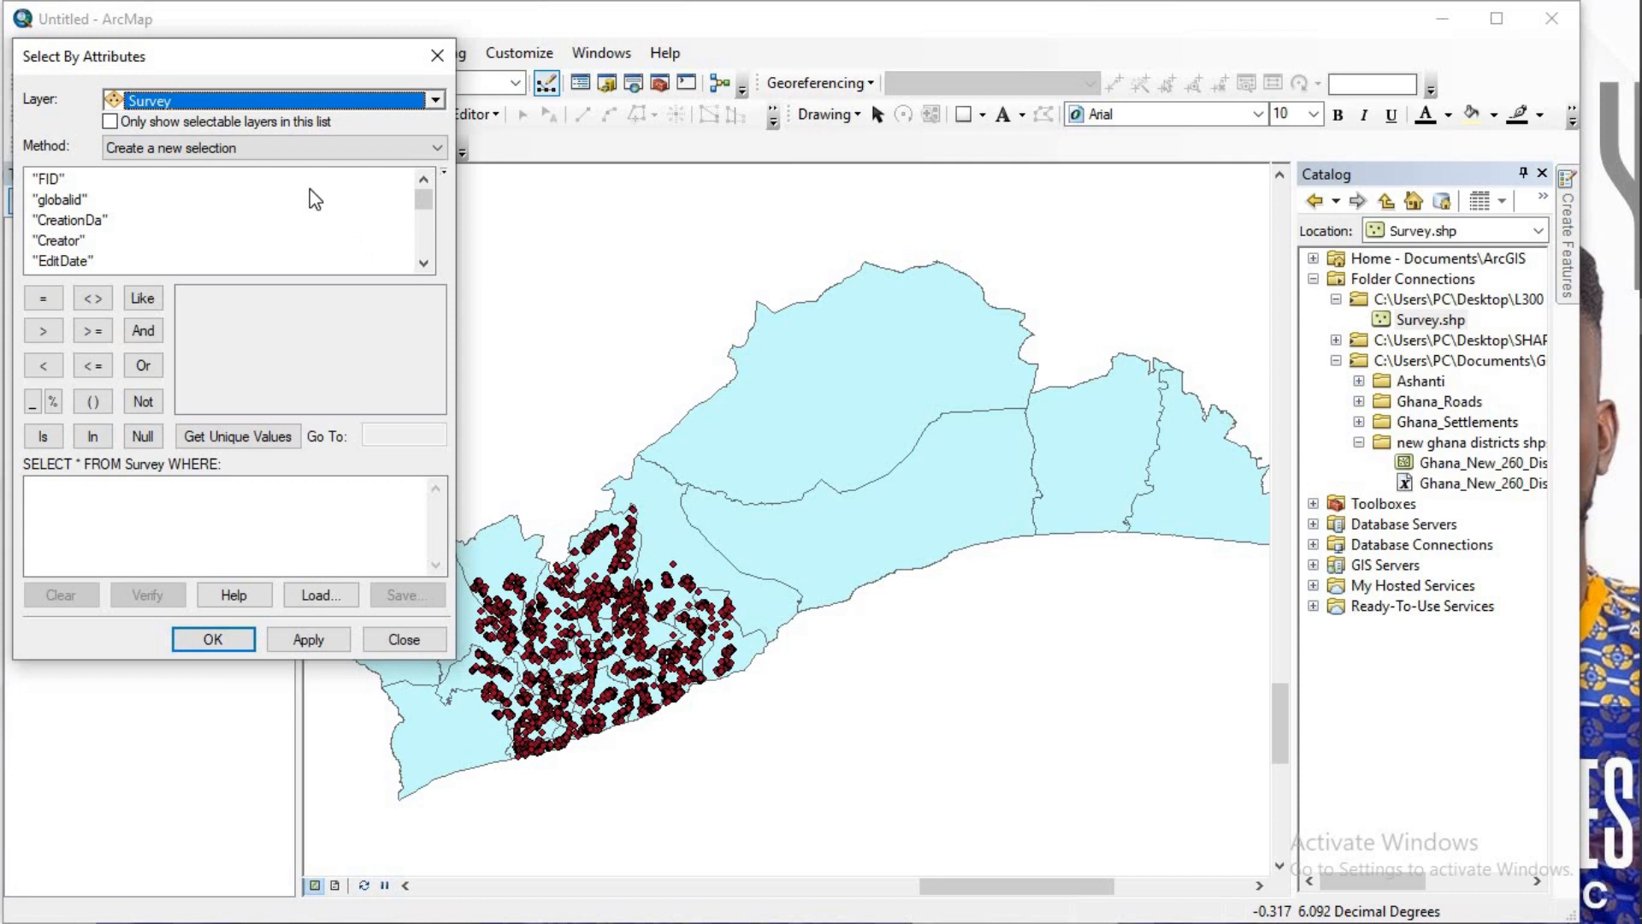
{"action": "scroll", "coordinate": [92, 201], "scroll_direction": "down", "scroll_amount": 1}
{"action": "scroll", "coordinate": [89, 193], "scroll_direction": "down", "scroll_amount": 5}
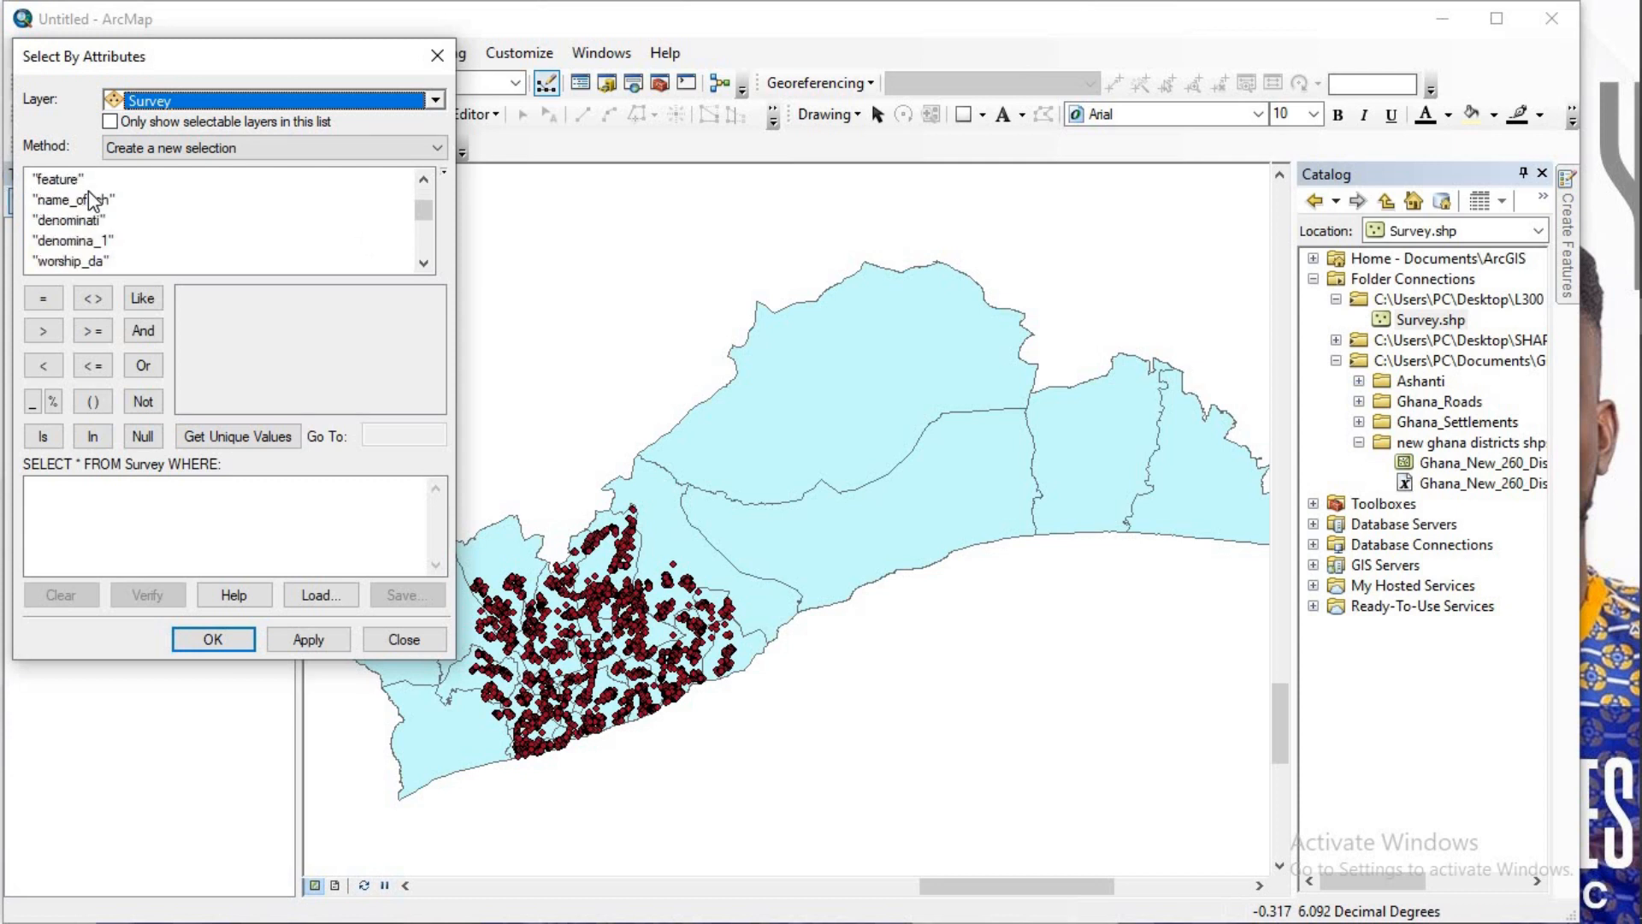
{"action": "scroll", "coordinate": [94, 200], "scroll_direction": "up", "scroll_amount": 5}
{"action": "double_click", "coordinate": [61, 200]}
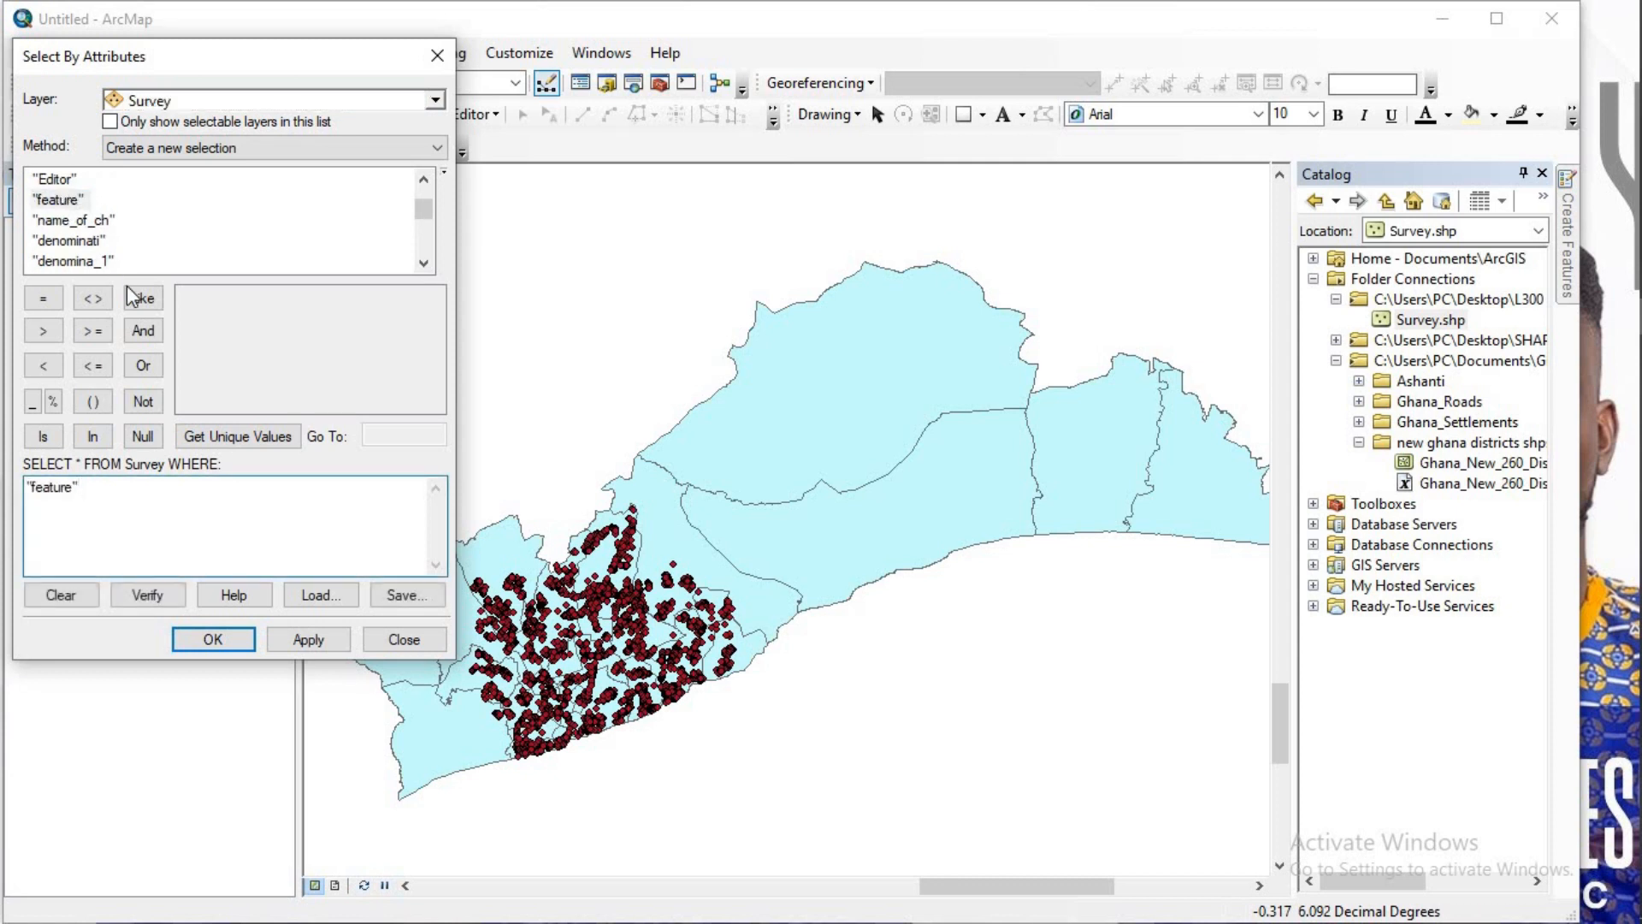
{"action": "left_click", "coordinate": [42, 299]}
{"action": "left_click", "coordinate": [229, 441]}
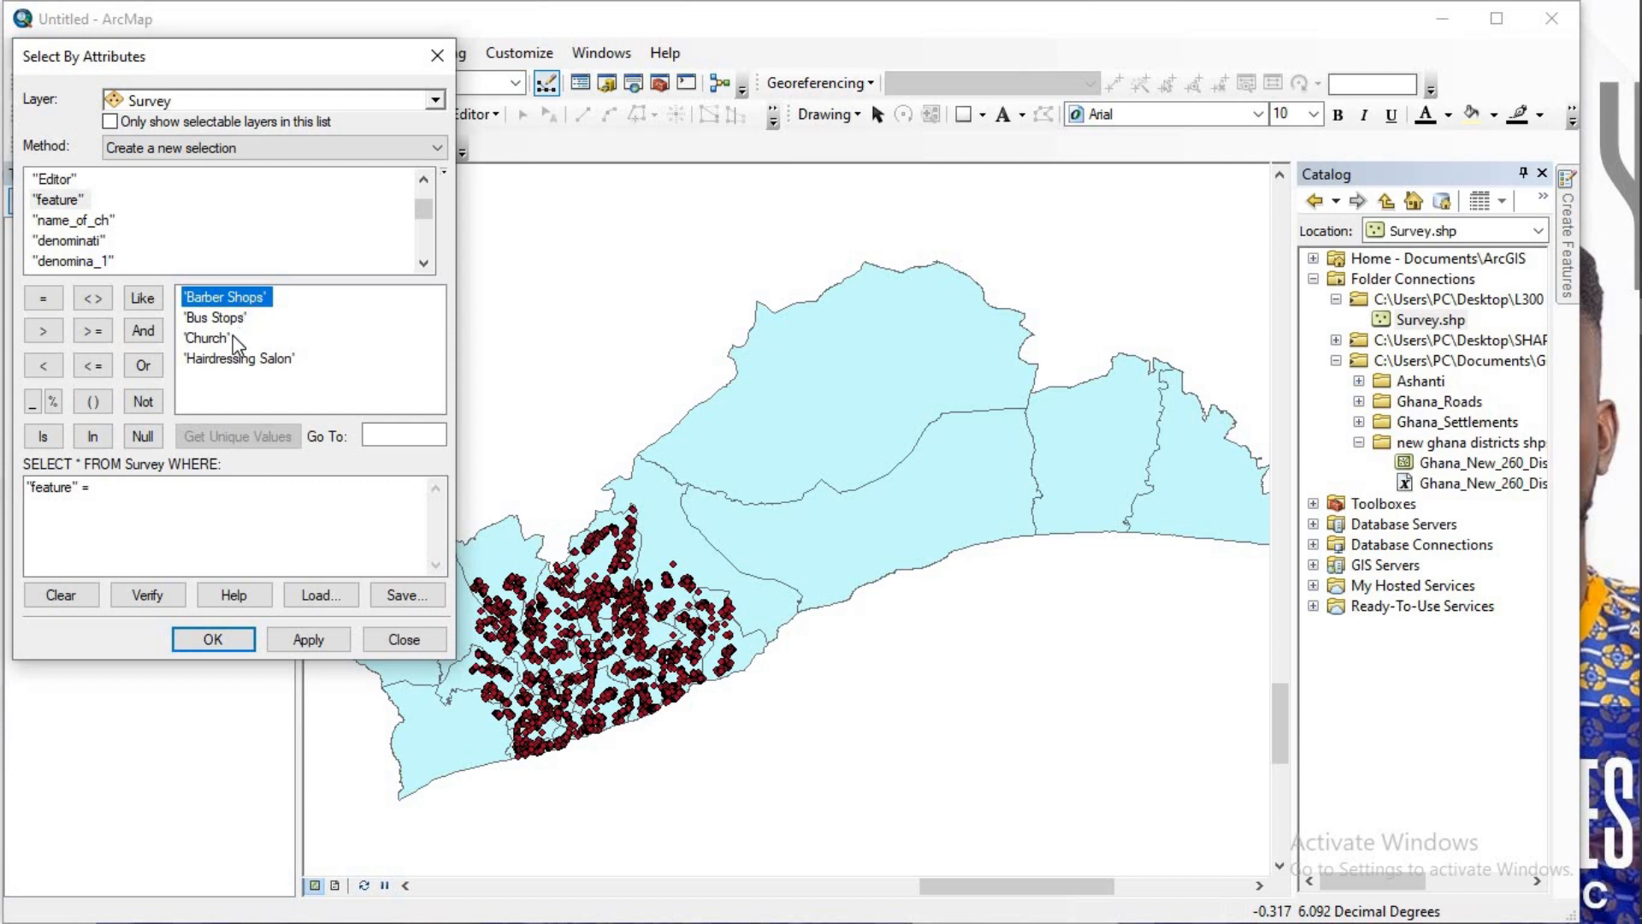
Step: Check the allowed feature choices in QU.png, then complete the Survey query as "feature" = 'Church' and run the selection
{"action": "mouse_move", "coordinate": [1639, 493]}
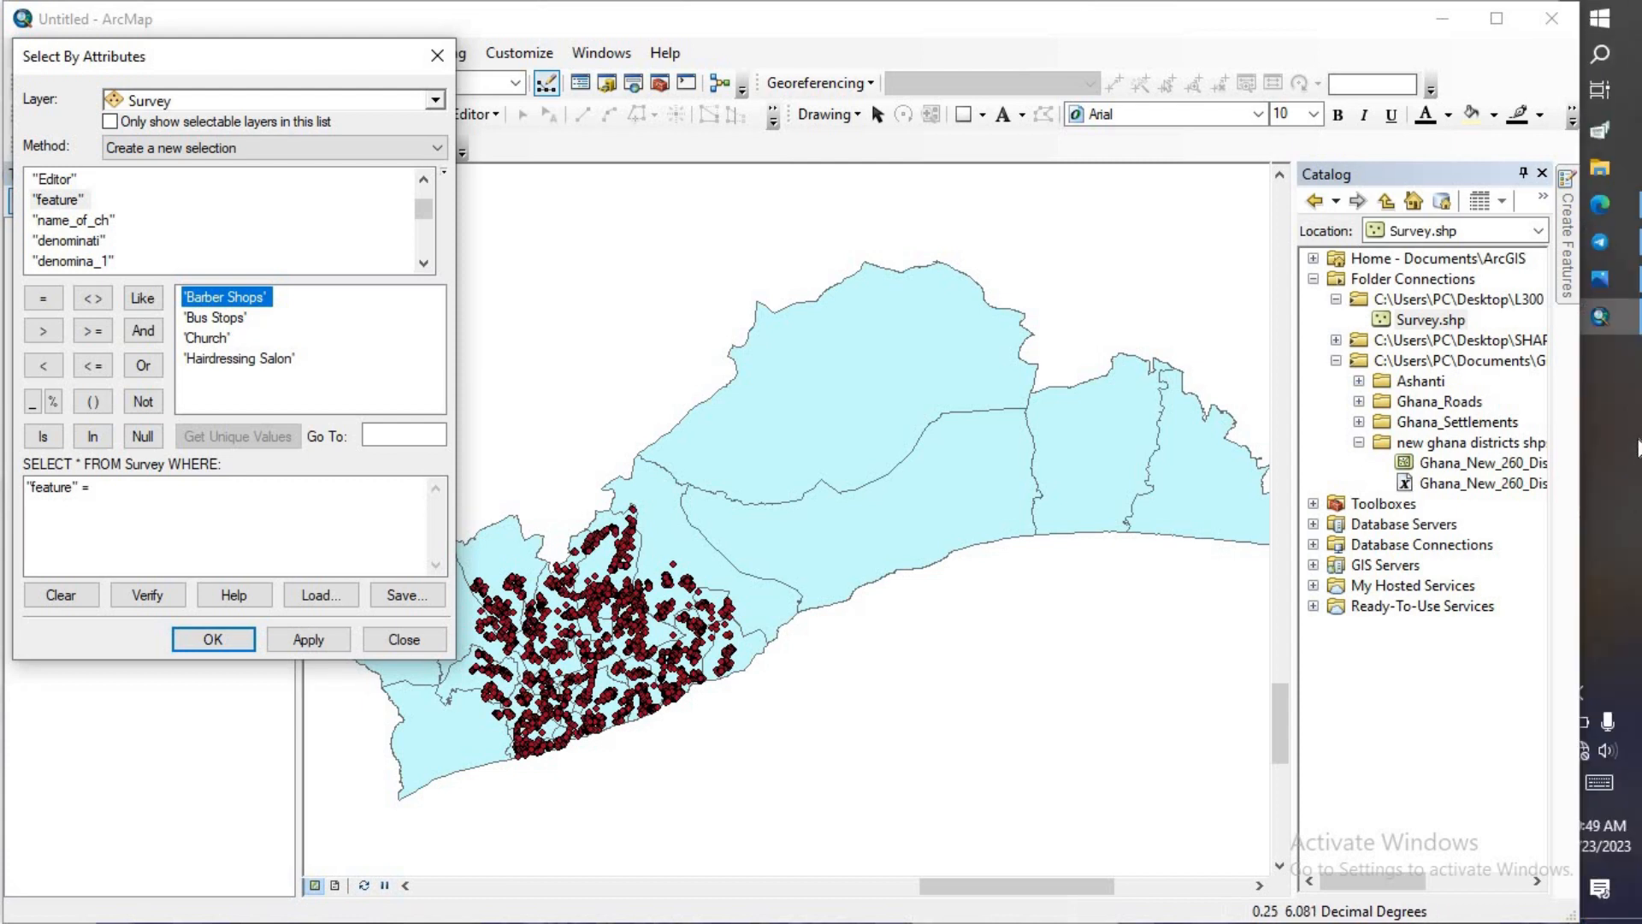
{"action": "left_click", "coordinate": [1608, 276]}
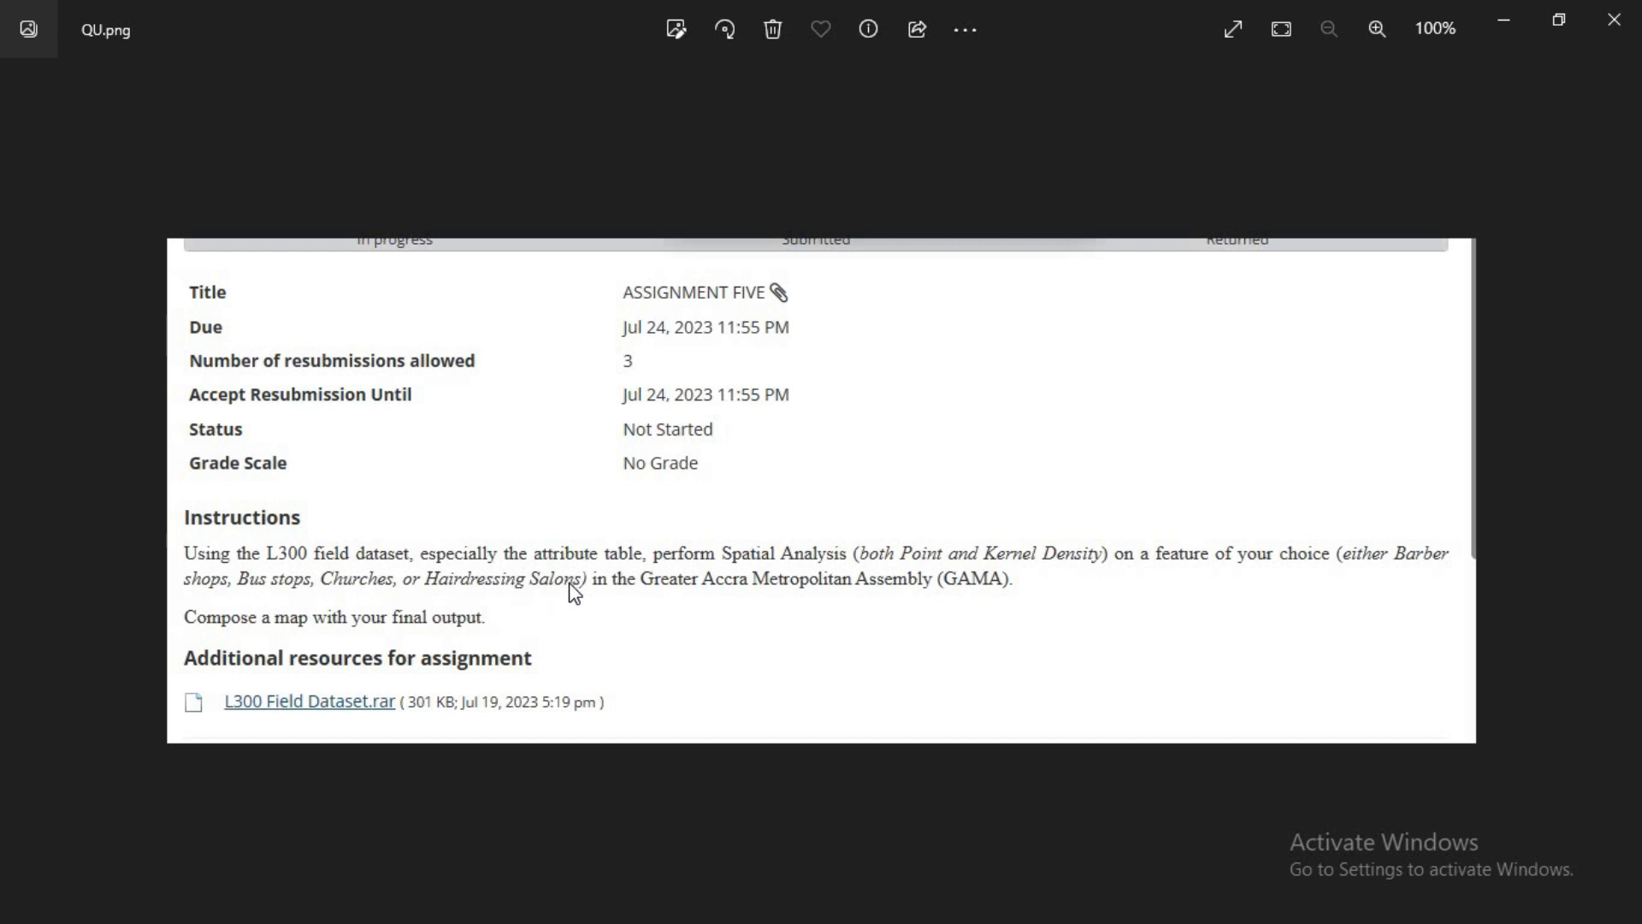
{"action": "left_click", "coordinate": [1493, 19]}
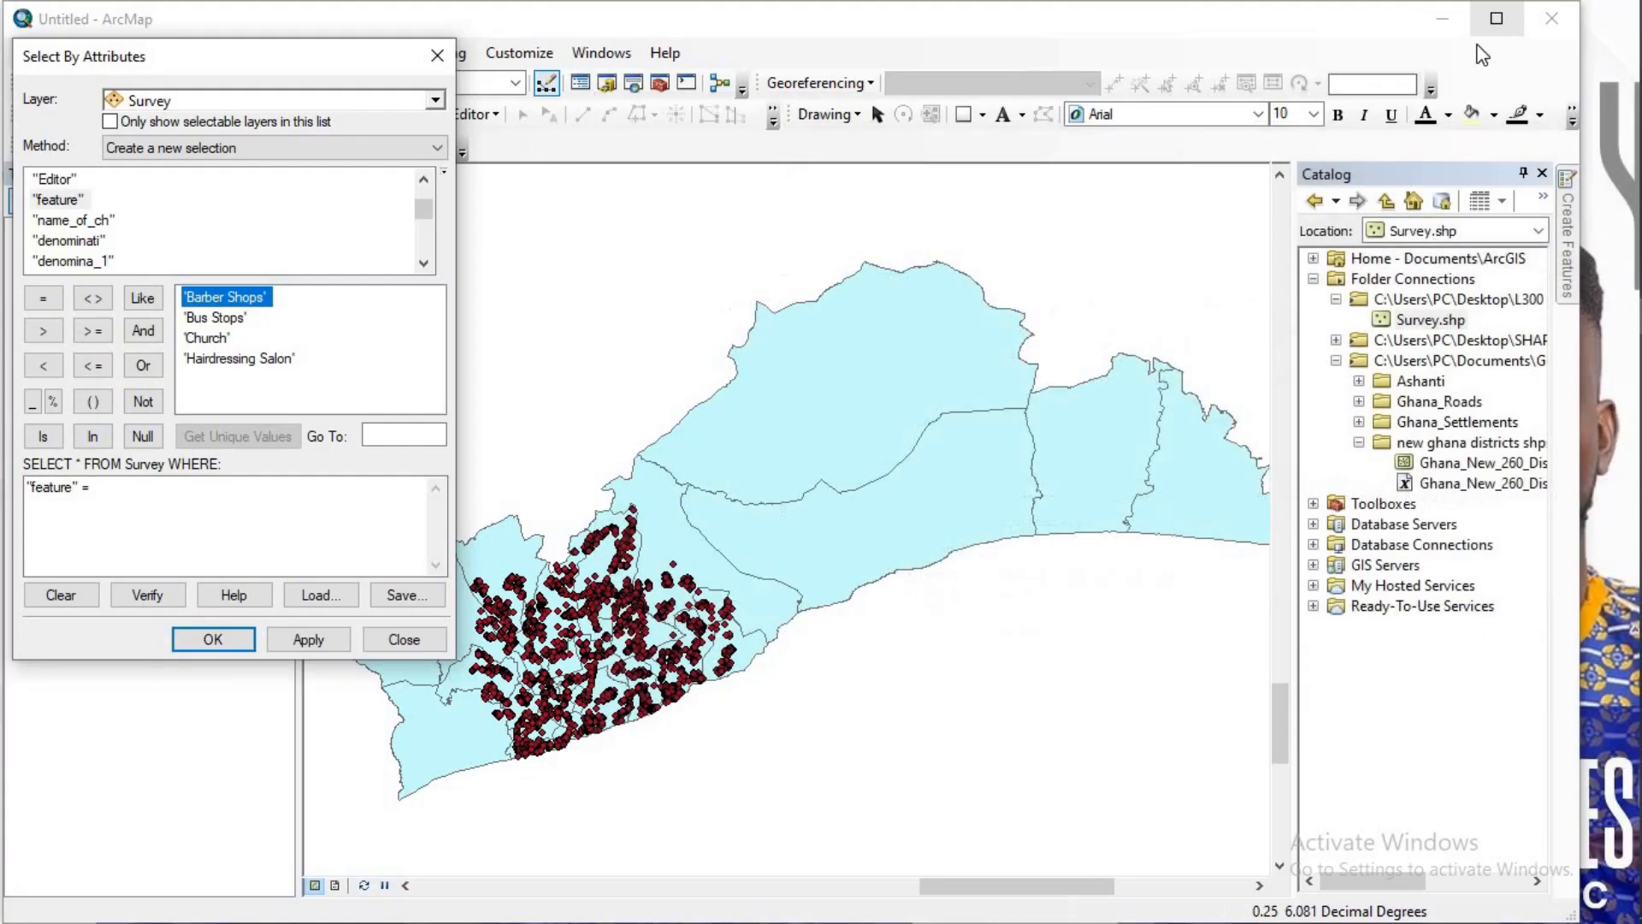
{"action": "left_click", "coordinate": [215, 334]}
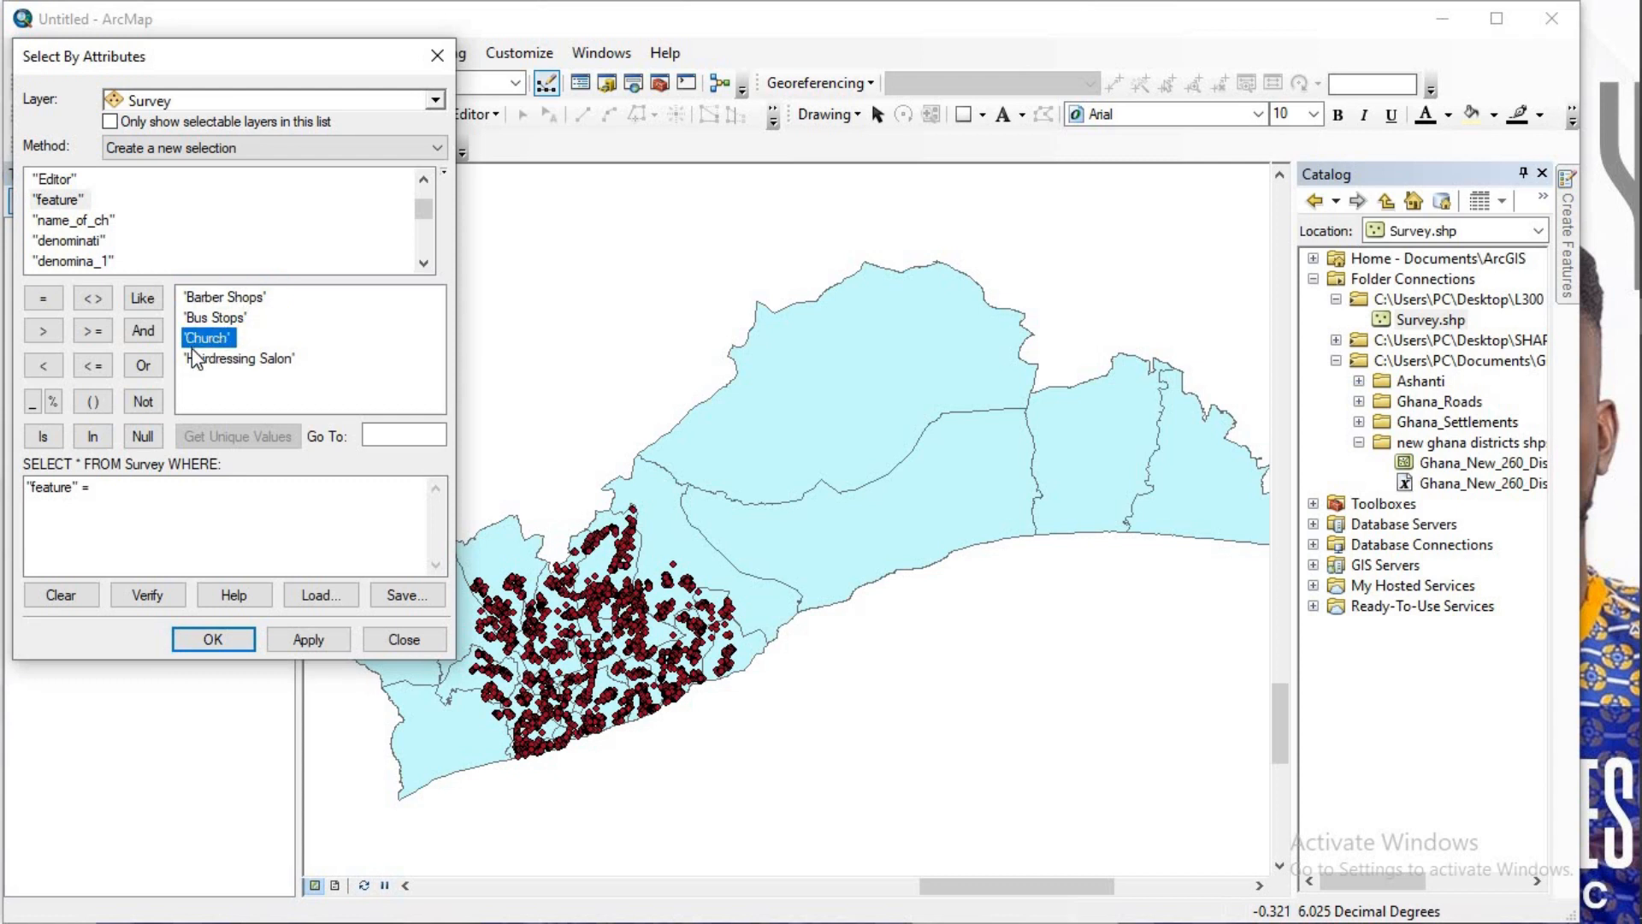
{"action": "left_click", "coordinate": [196, 358]}
{"action": "double_click", "coordinate": [207, 334]}
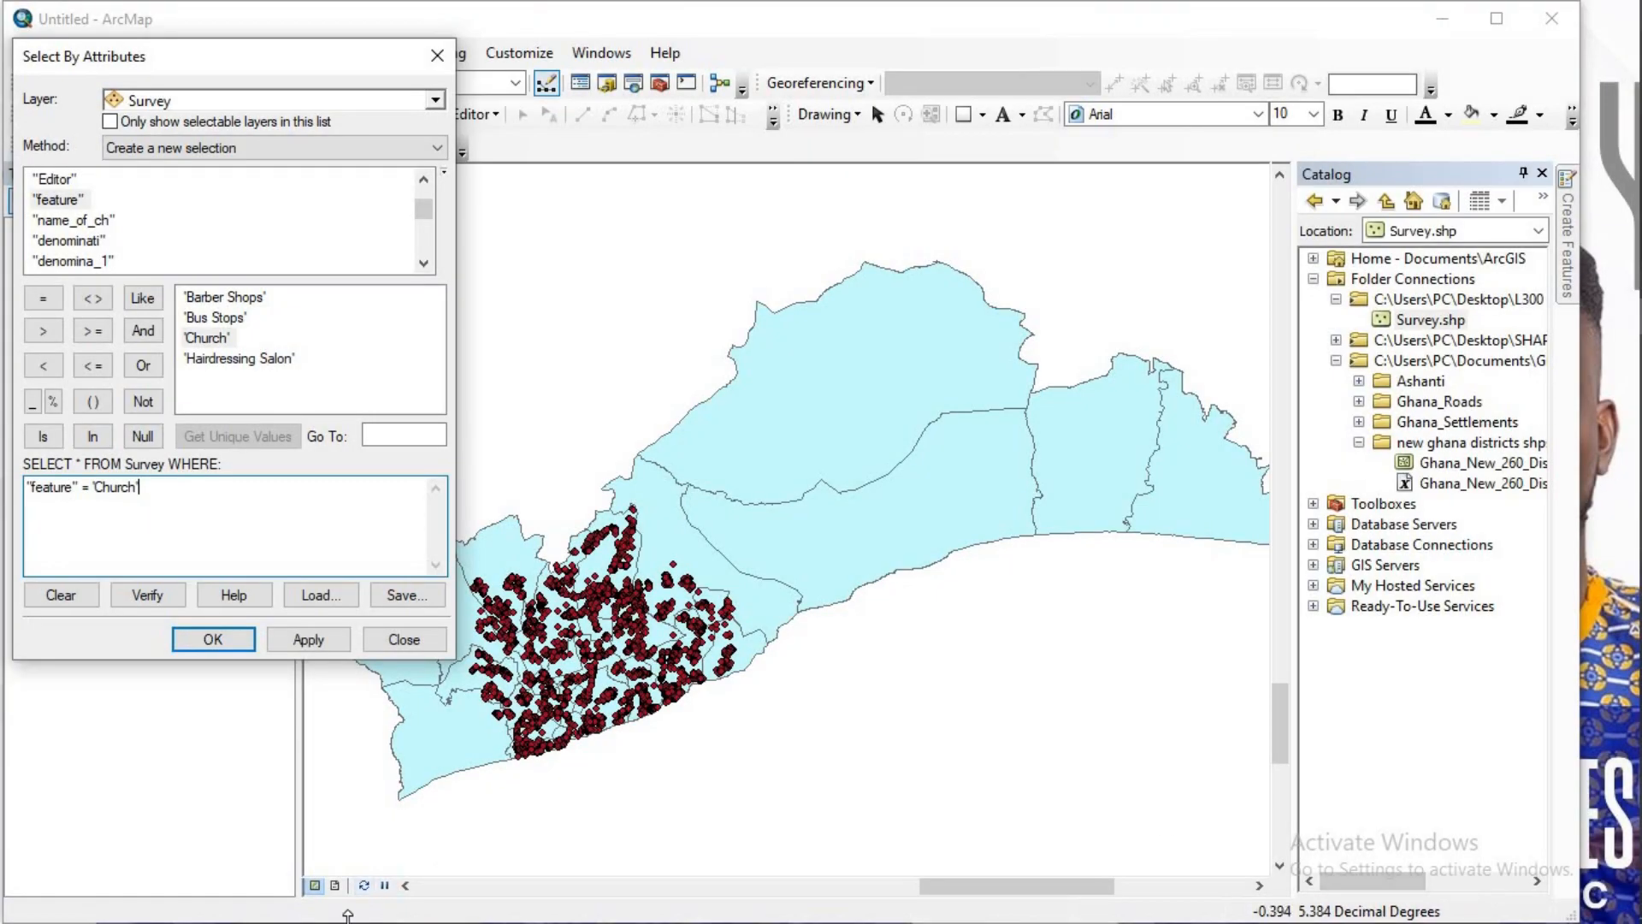
{"action": "left_click", "coordinate": [296, 637]}
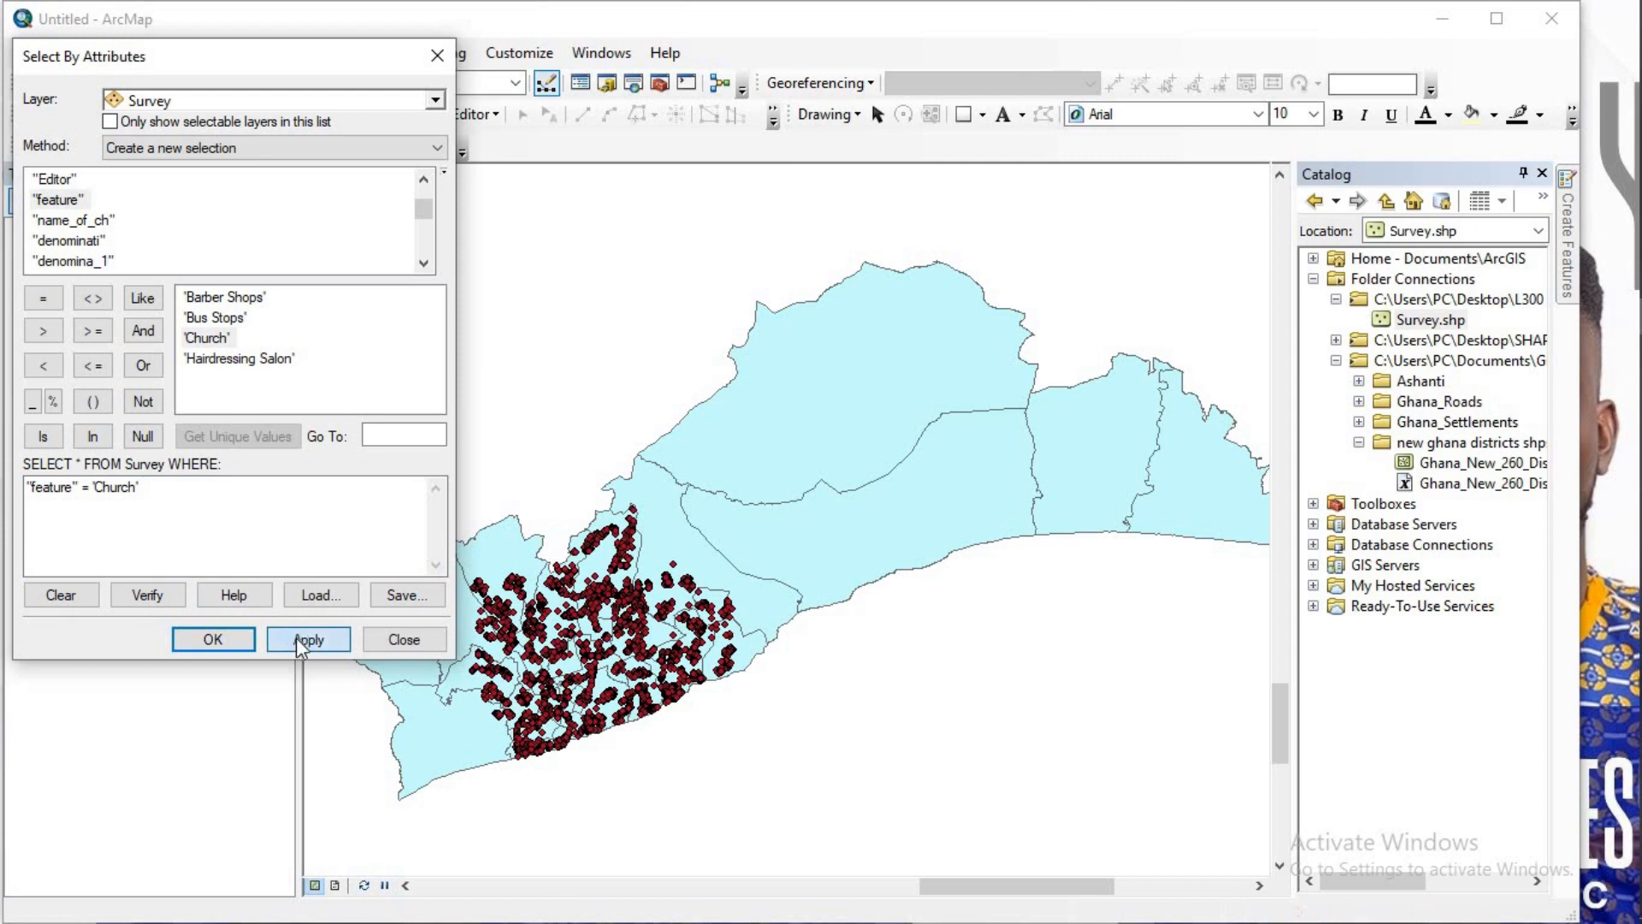
{"action": "left_click", "coordinate": [213, 640]}
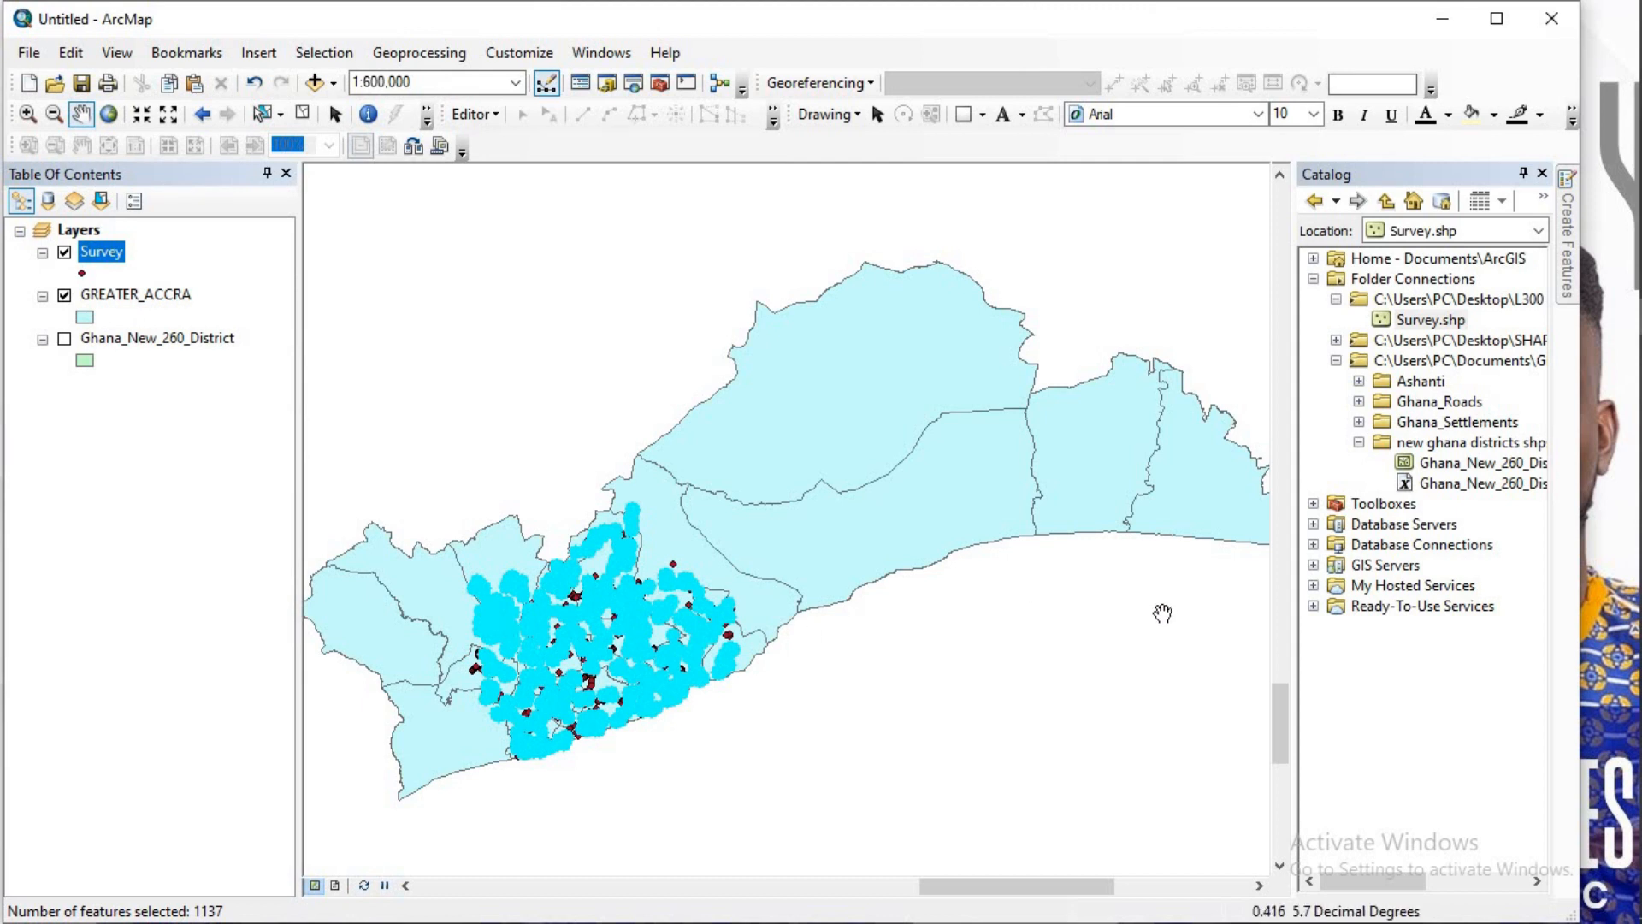
Step: Examine the selected church points on the map and reread the spatial analysis instructions in QU.png
{"action": "left_click_drag", "start_coordinate": [643, 636], "coordinate": [682, 513]}
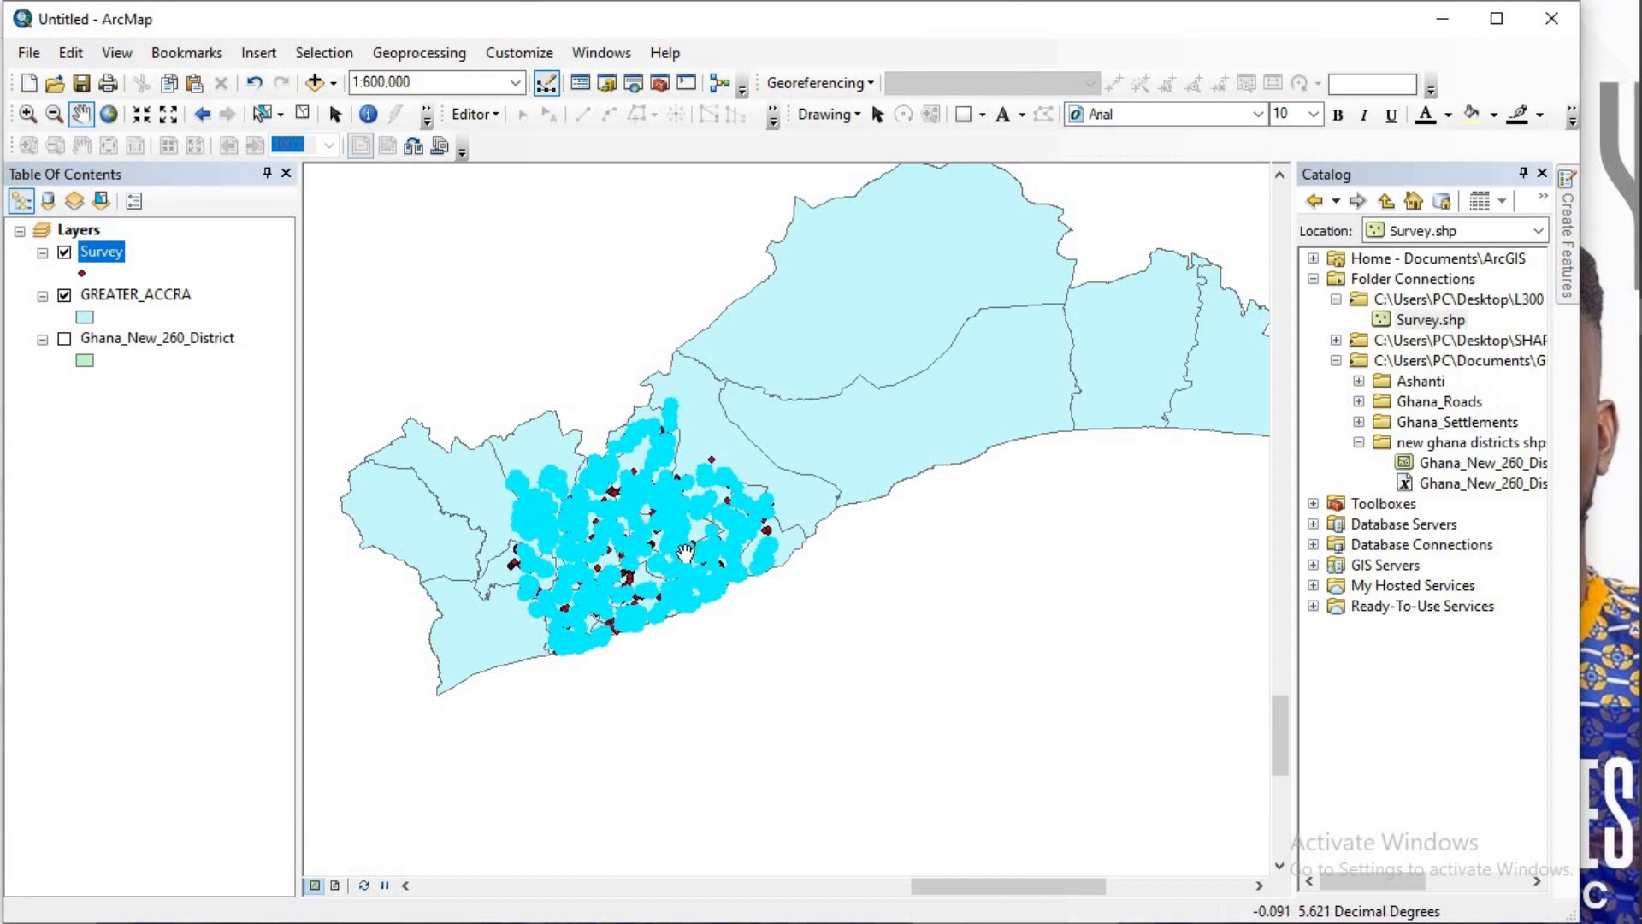
{"action": "scroll", "coordinate": [760, 479], "scroll_direction": "up", "scroll_amount": 1}
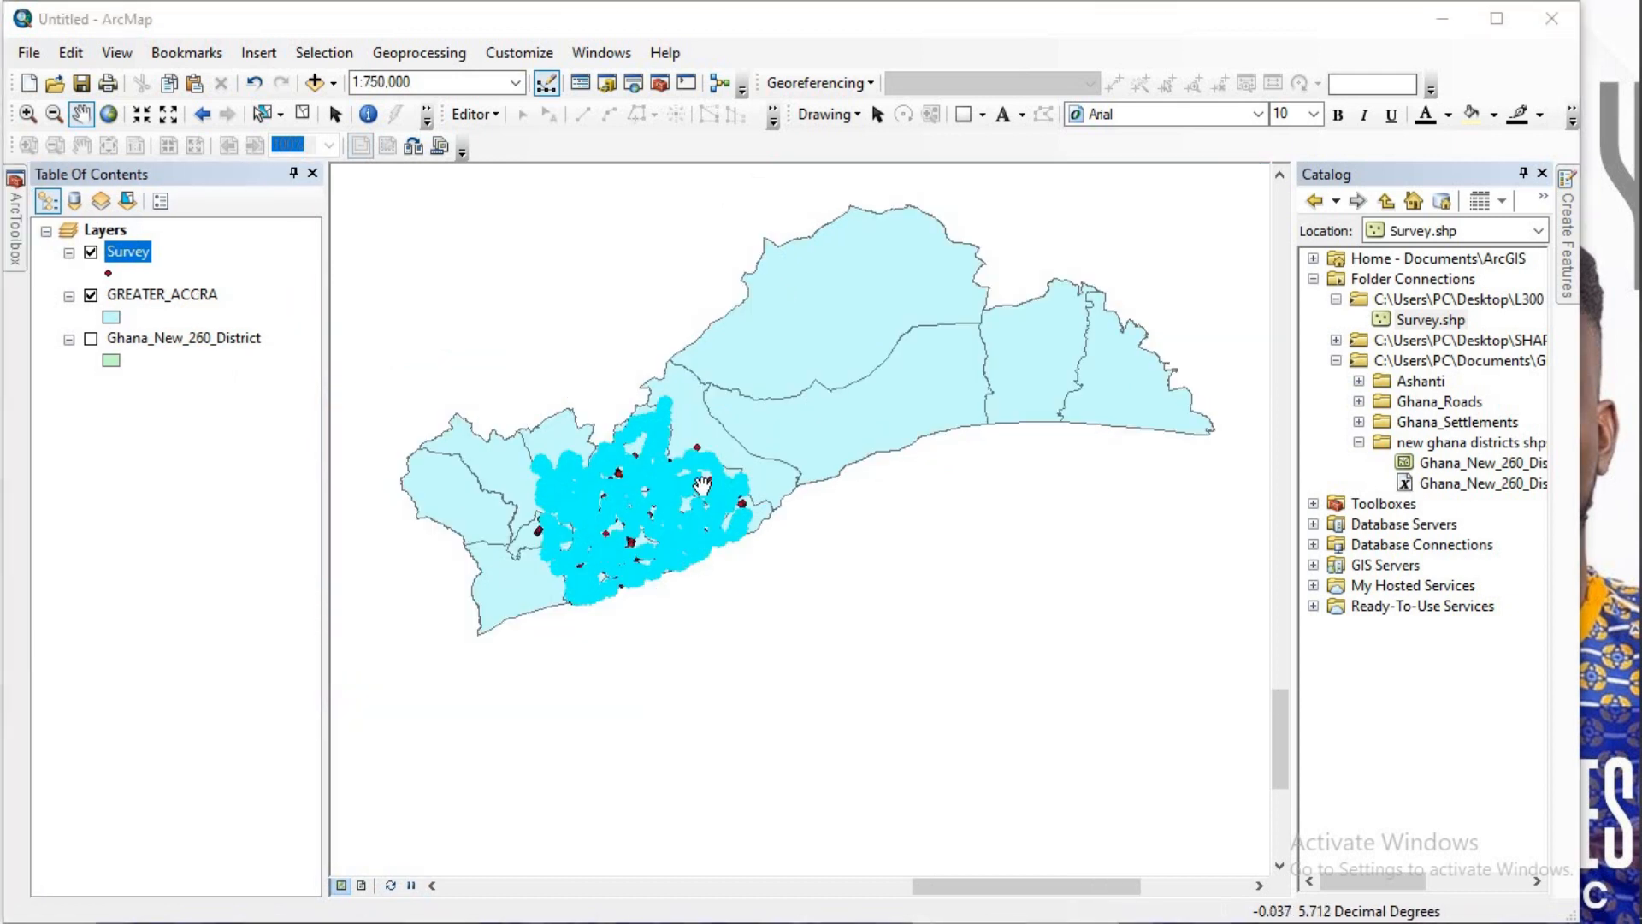
{"action": "left_click", "coordinate": [417, 54]}
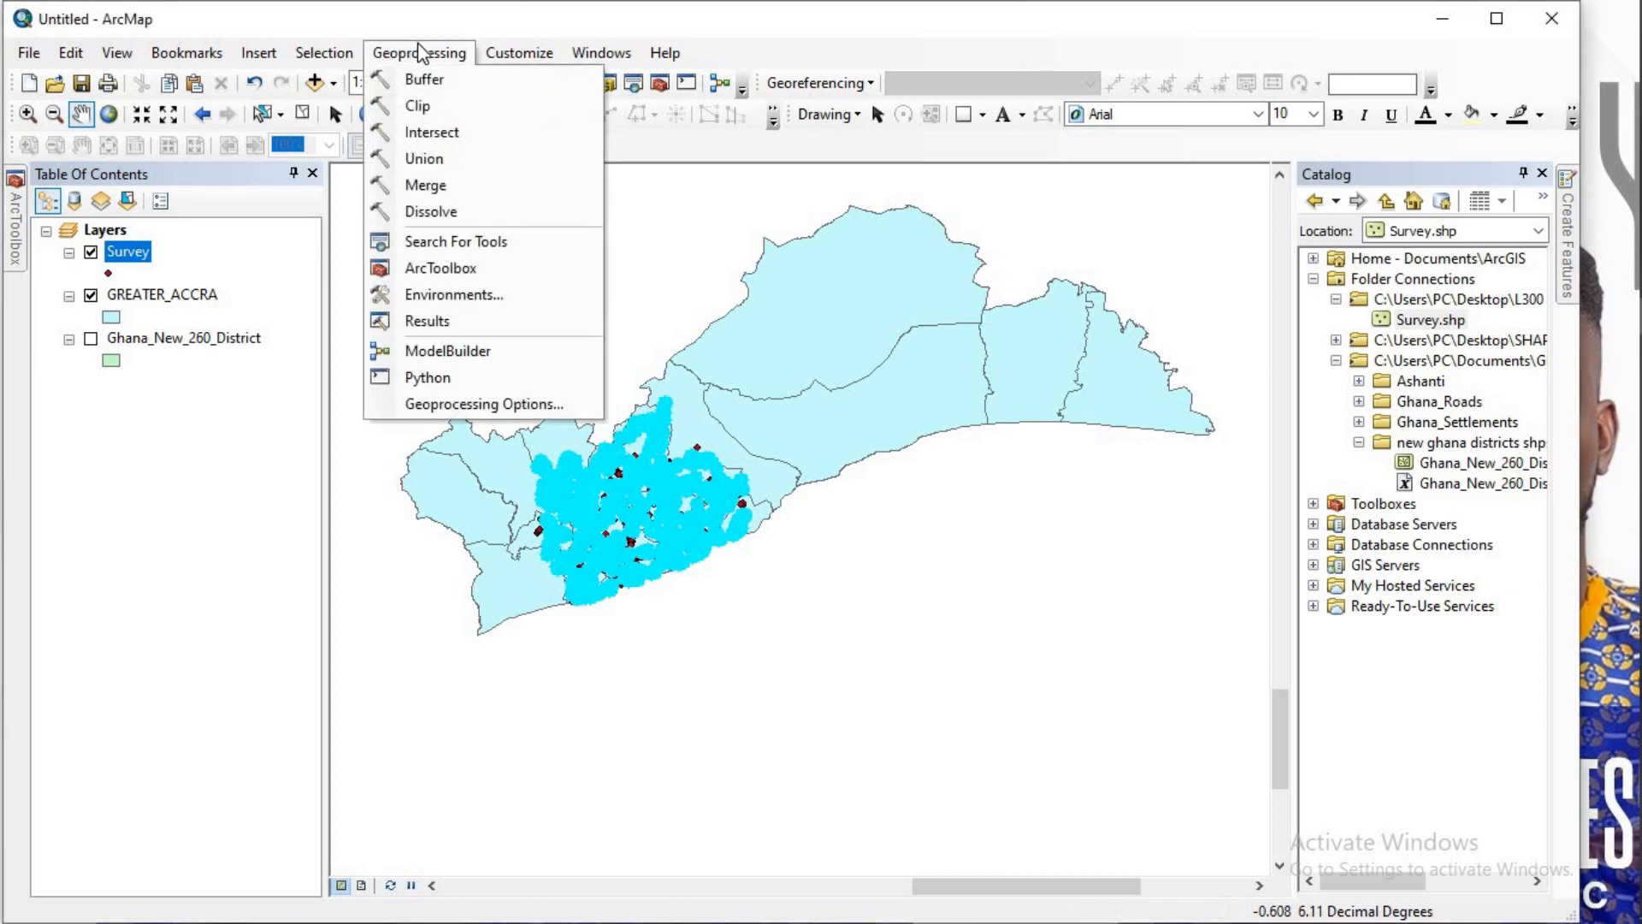
{"action": "mouse_move", "coordinate": [1637, 207]}
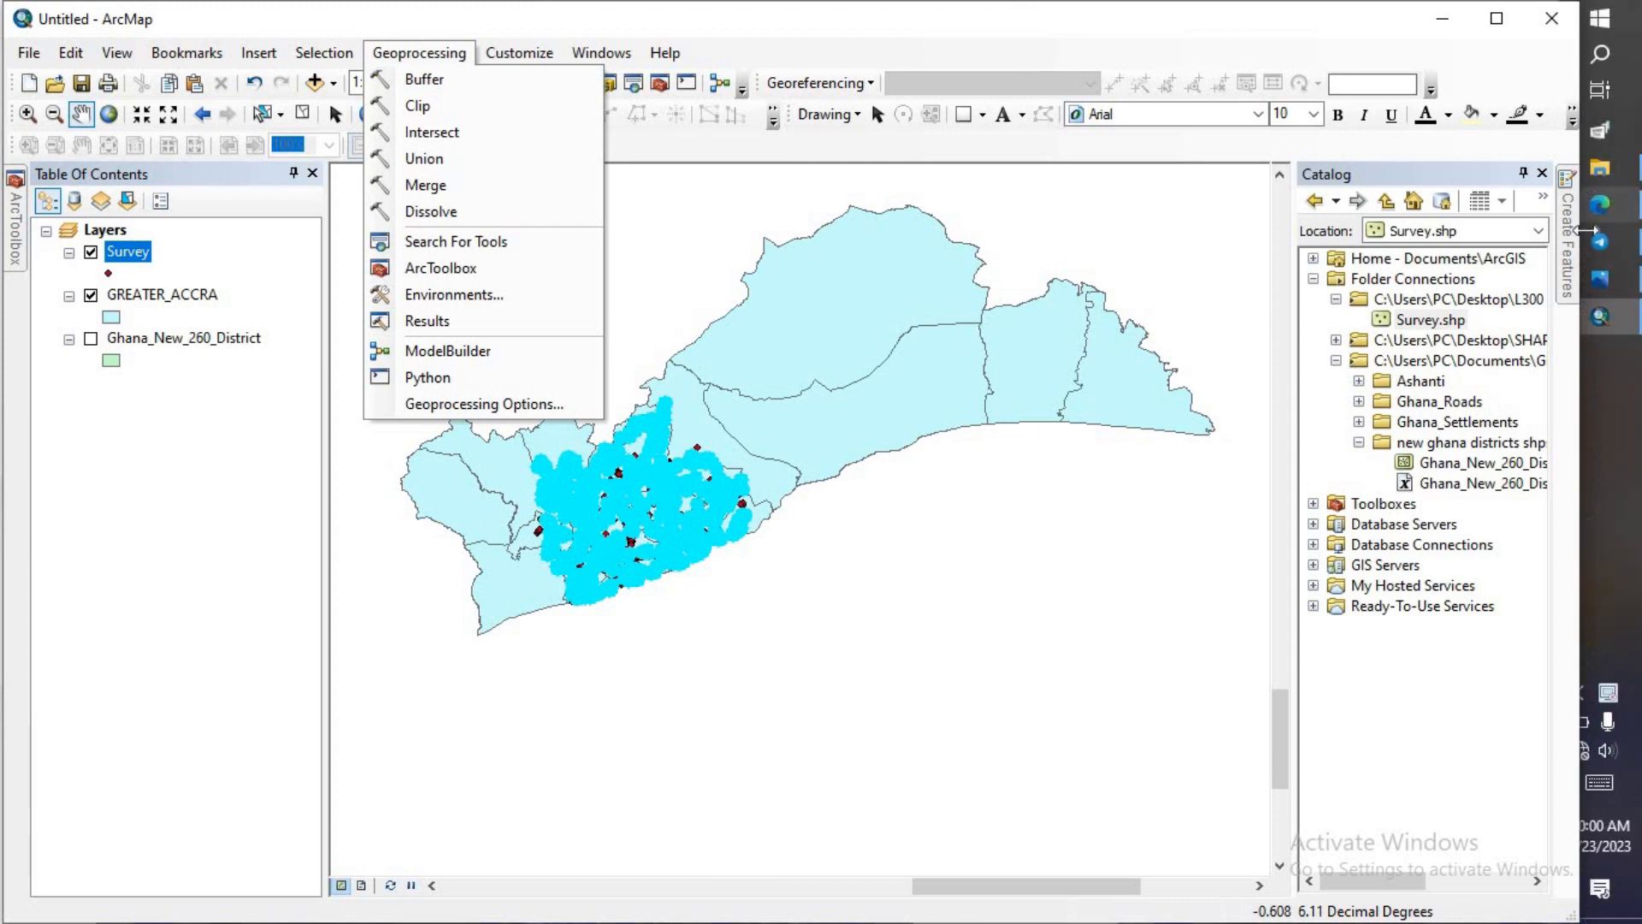
{"action": "left_click", "coordinate": [1614, 295]}
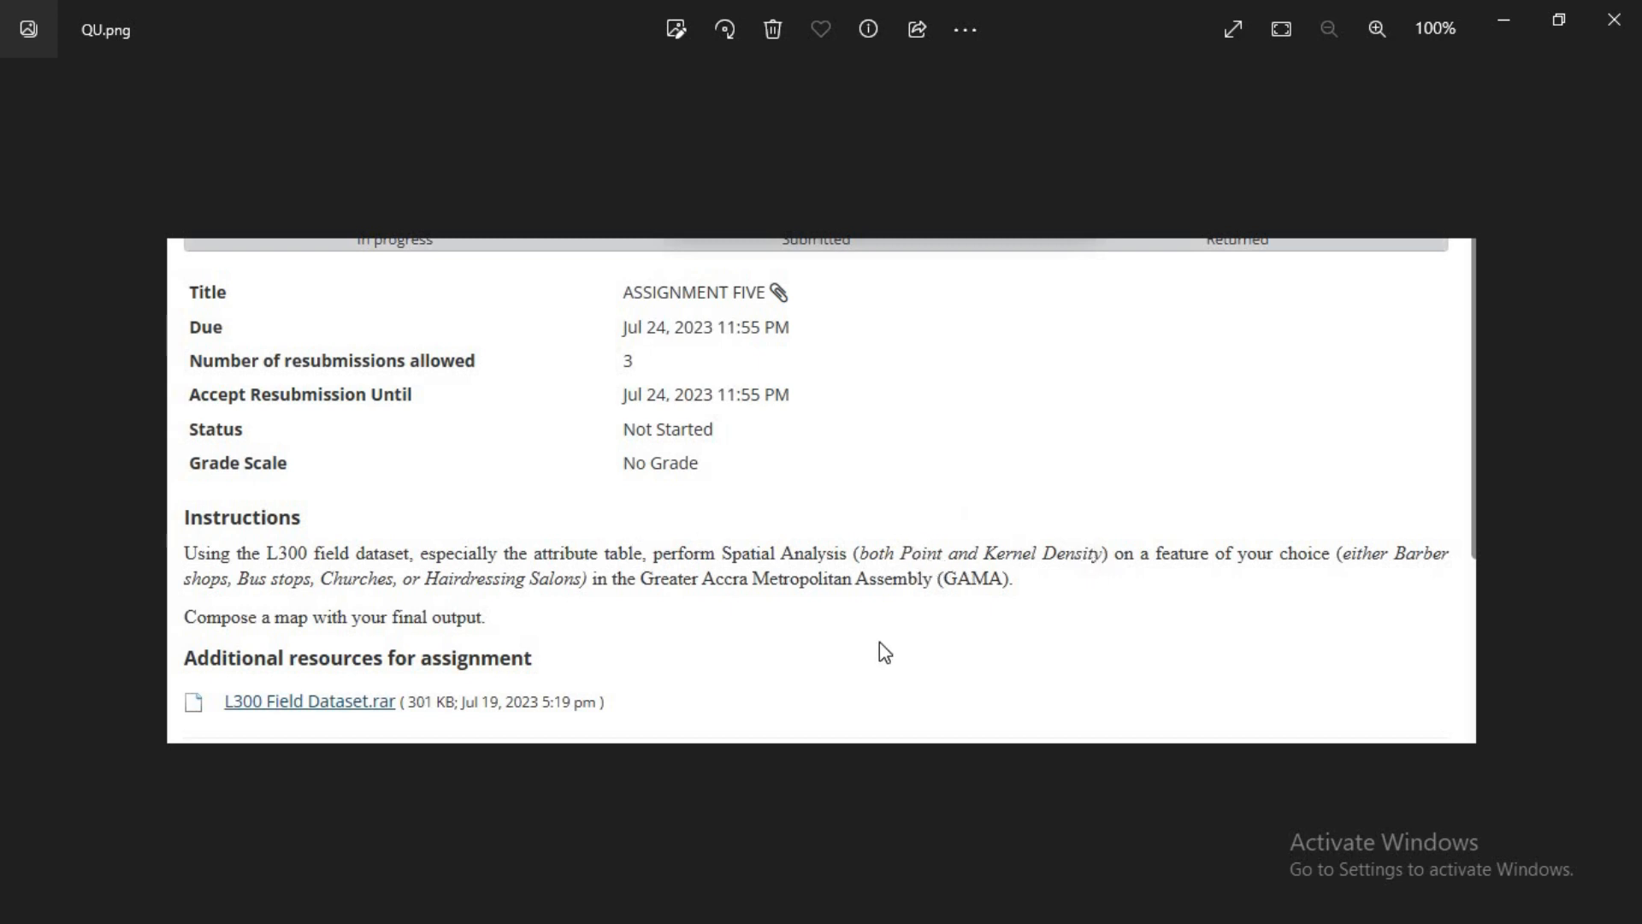
{"action": "left_click", "coordinate": [1501, 21]}
Step: Open ArcToolbox and expand the Density toolset within Spatial Analyst Tools
{"action": "left_click", "coordinate": [449, 54]}
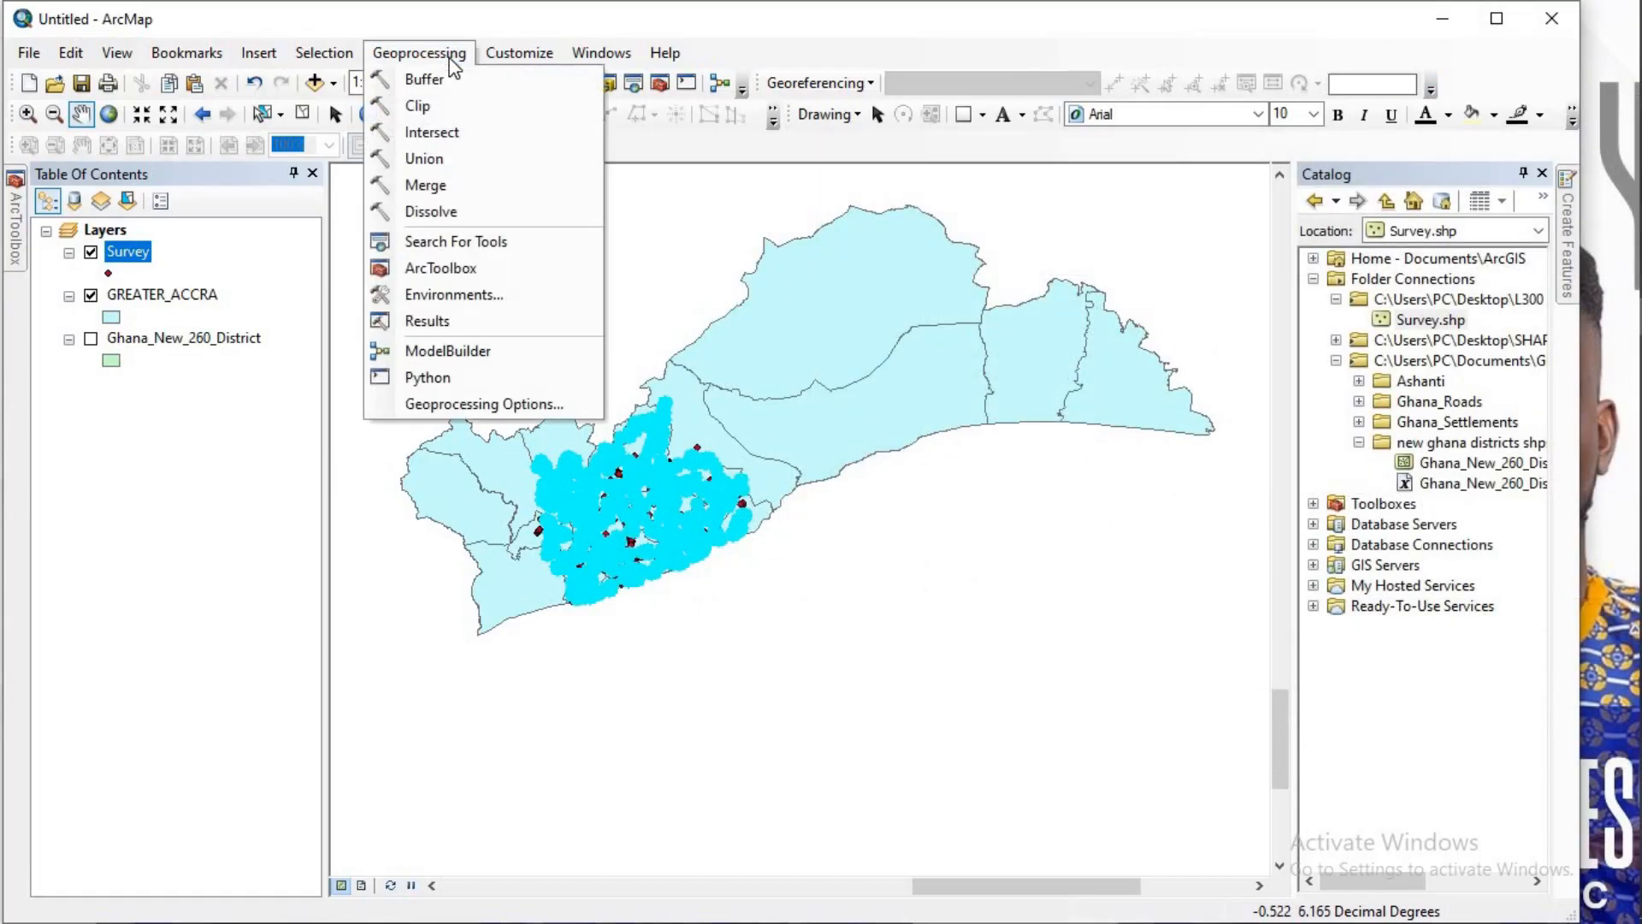
{"action": "left_click", "coordinate": [462, 269]}
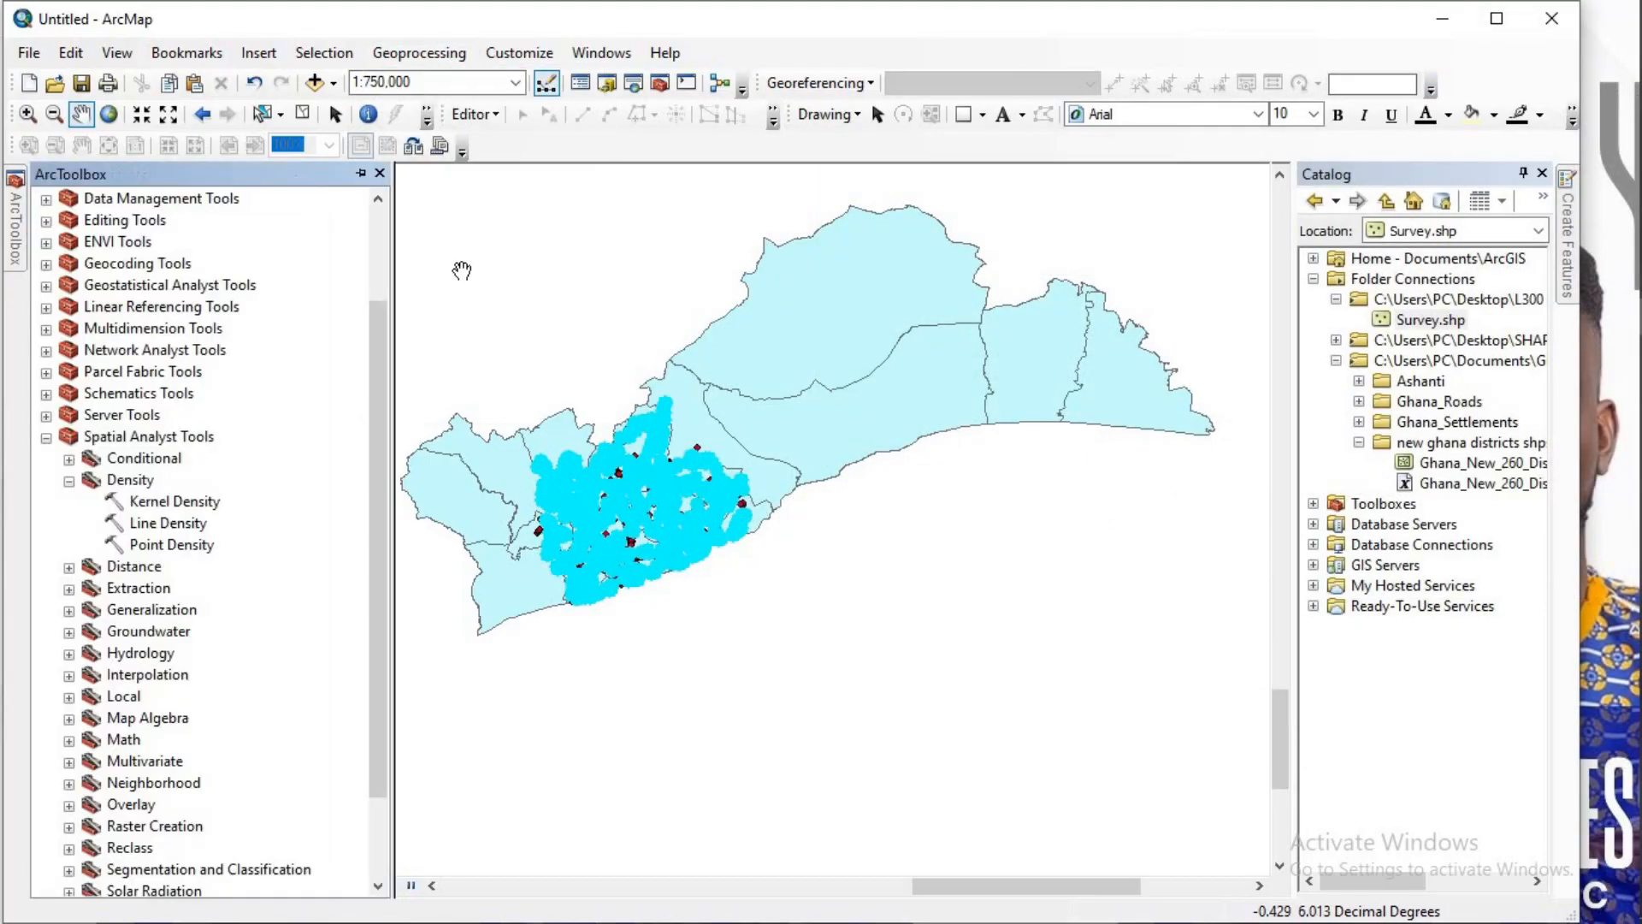
{"action": "left_click", "coordinate": [46, 437]}
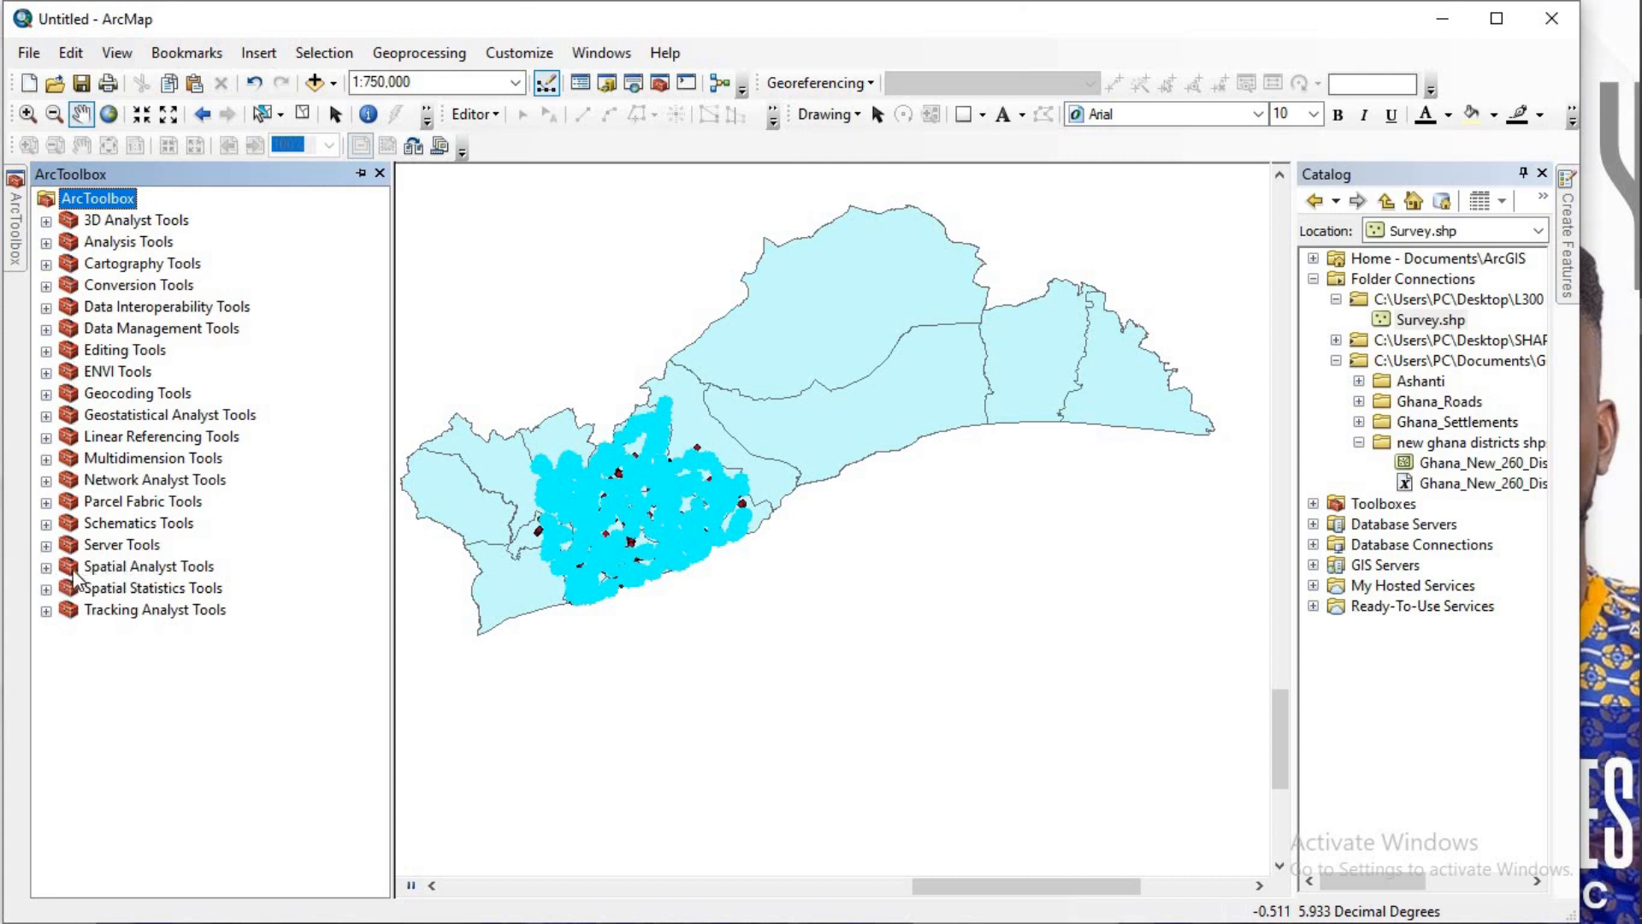
{"action": "left_click", "coordinate": [47, 567]}
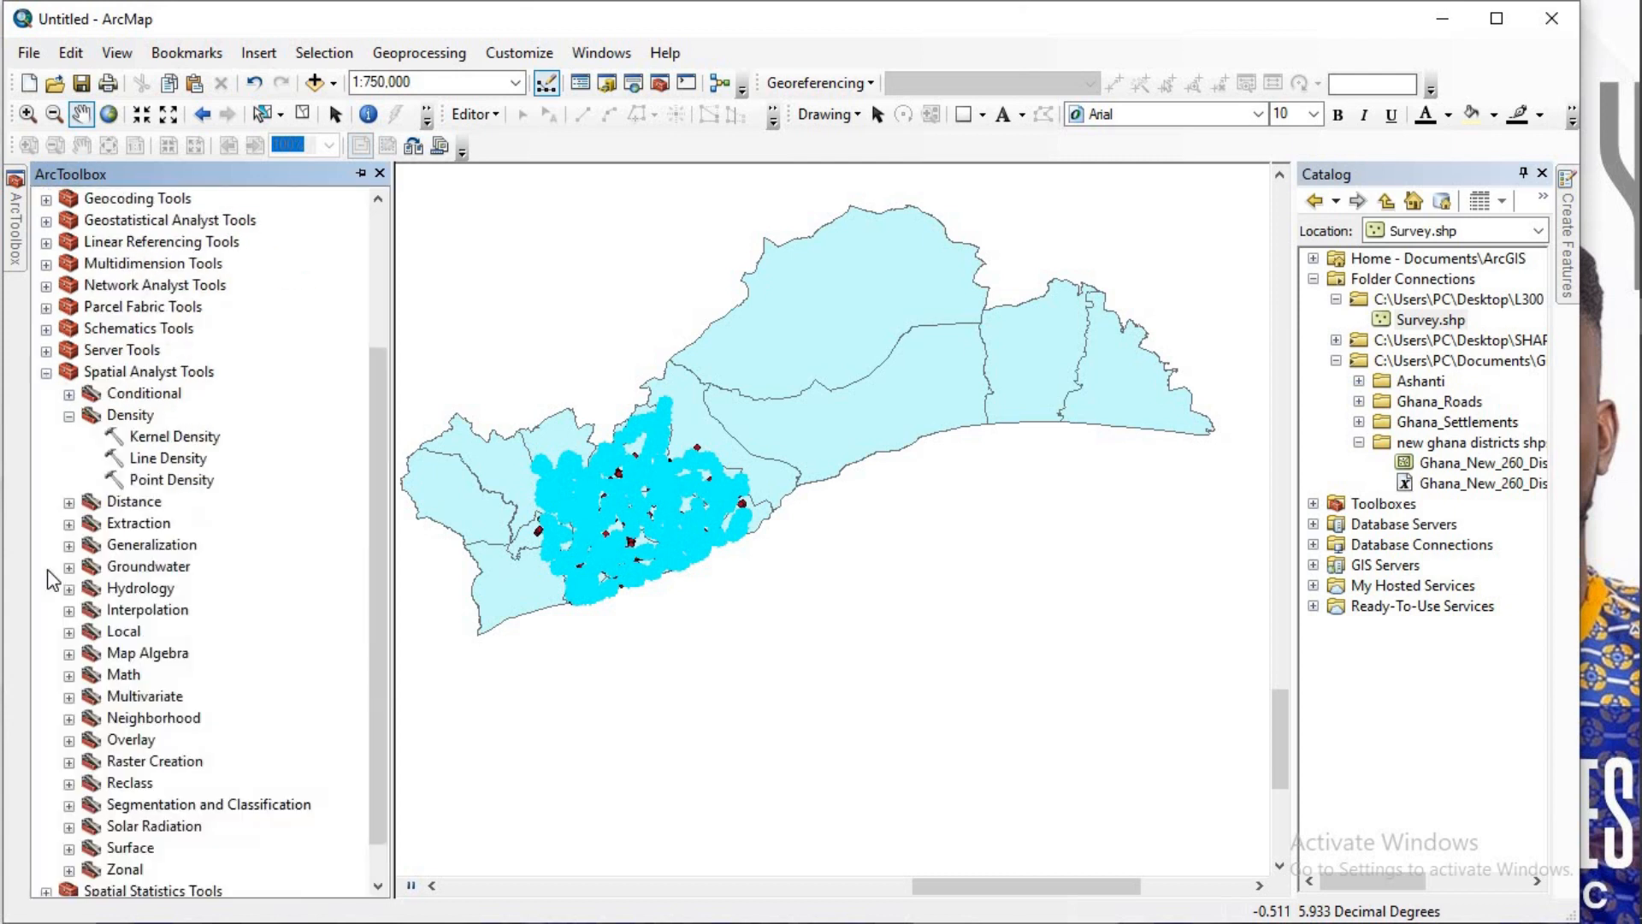
{"action": "left_click", "coordinate": [68, 416]}
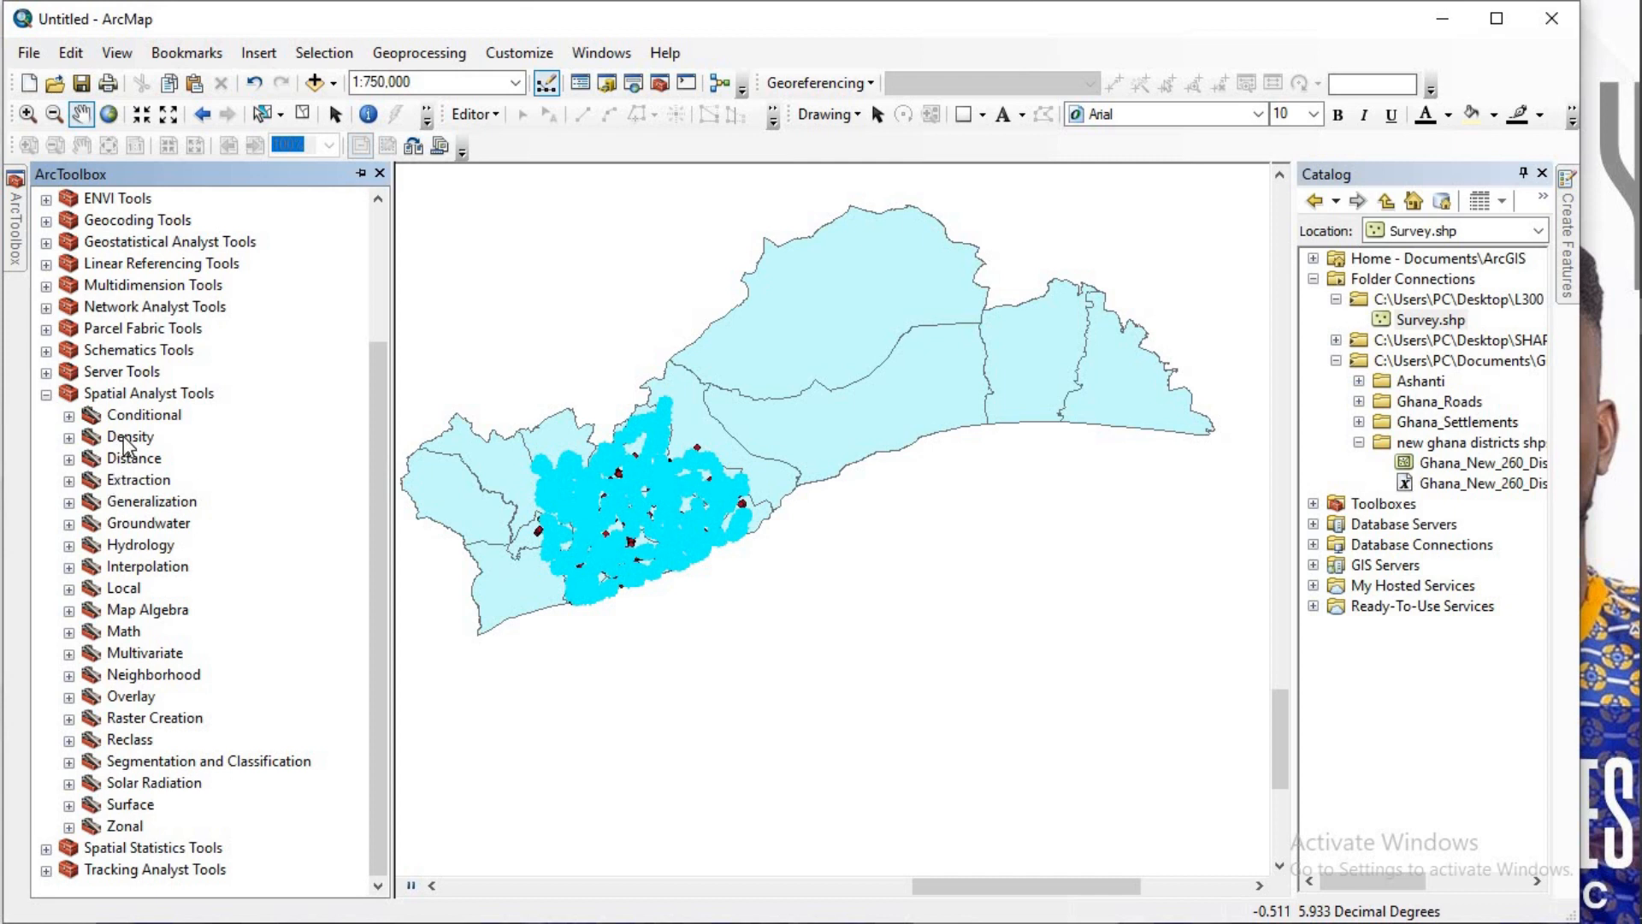
{"action": "left_click", "coordinate": [70, 437]}
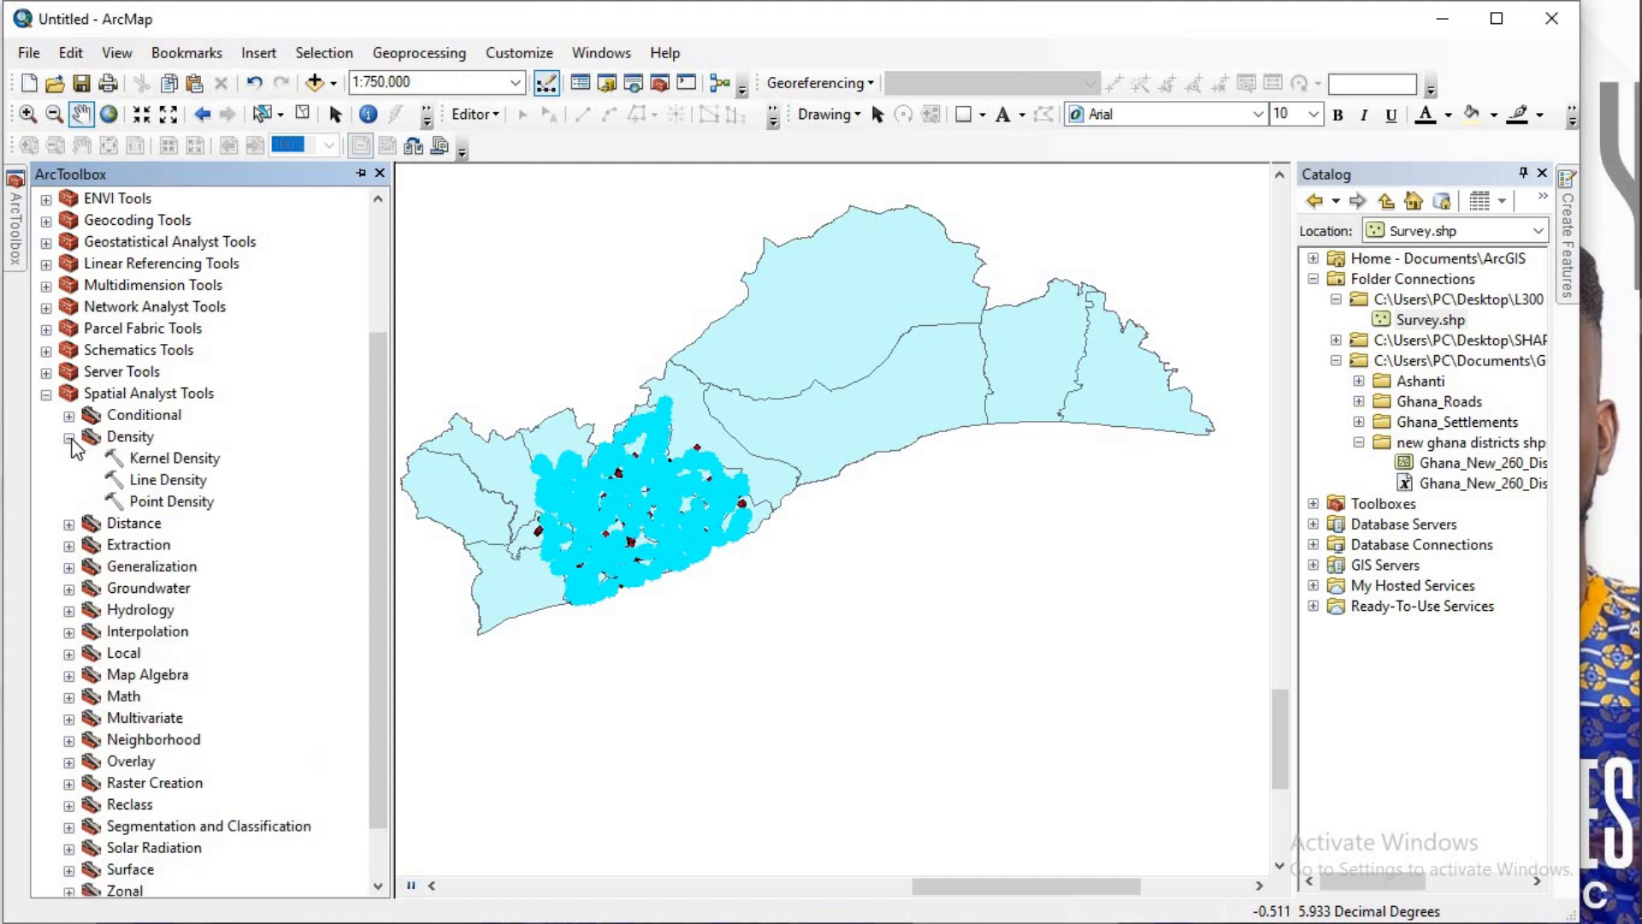
Step: Open the Point Density tool and use the Survey layer as the input point features
{"action": "left_click", "coordinate": [154, 501]}
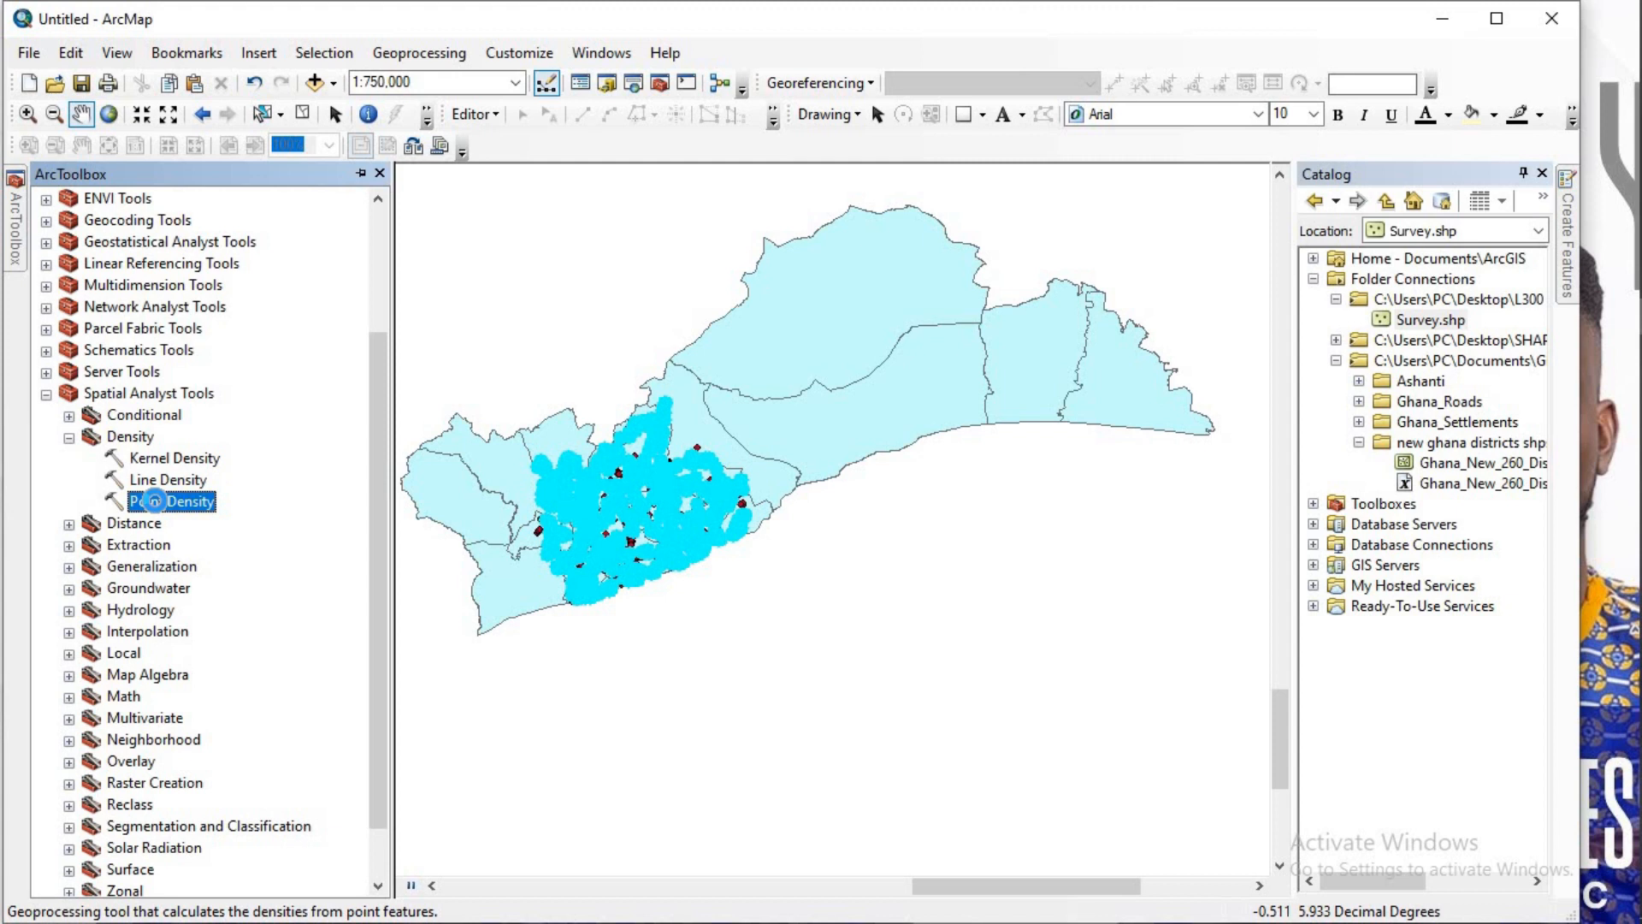
{"action": "double_click", "coordinate": [151, 501]}
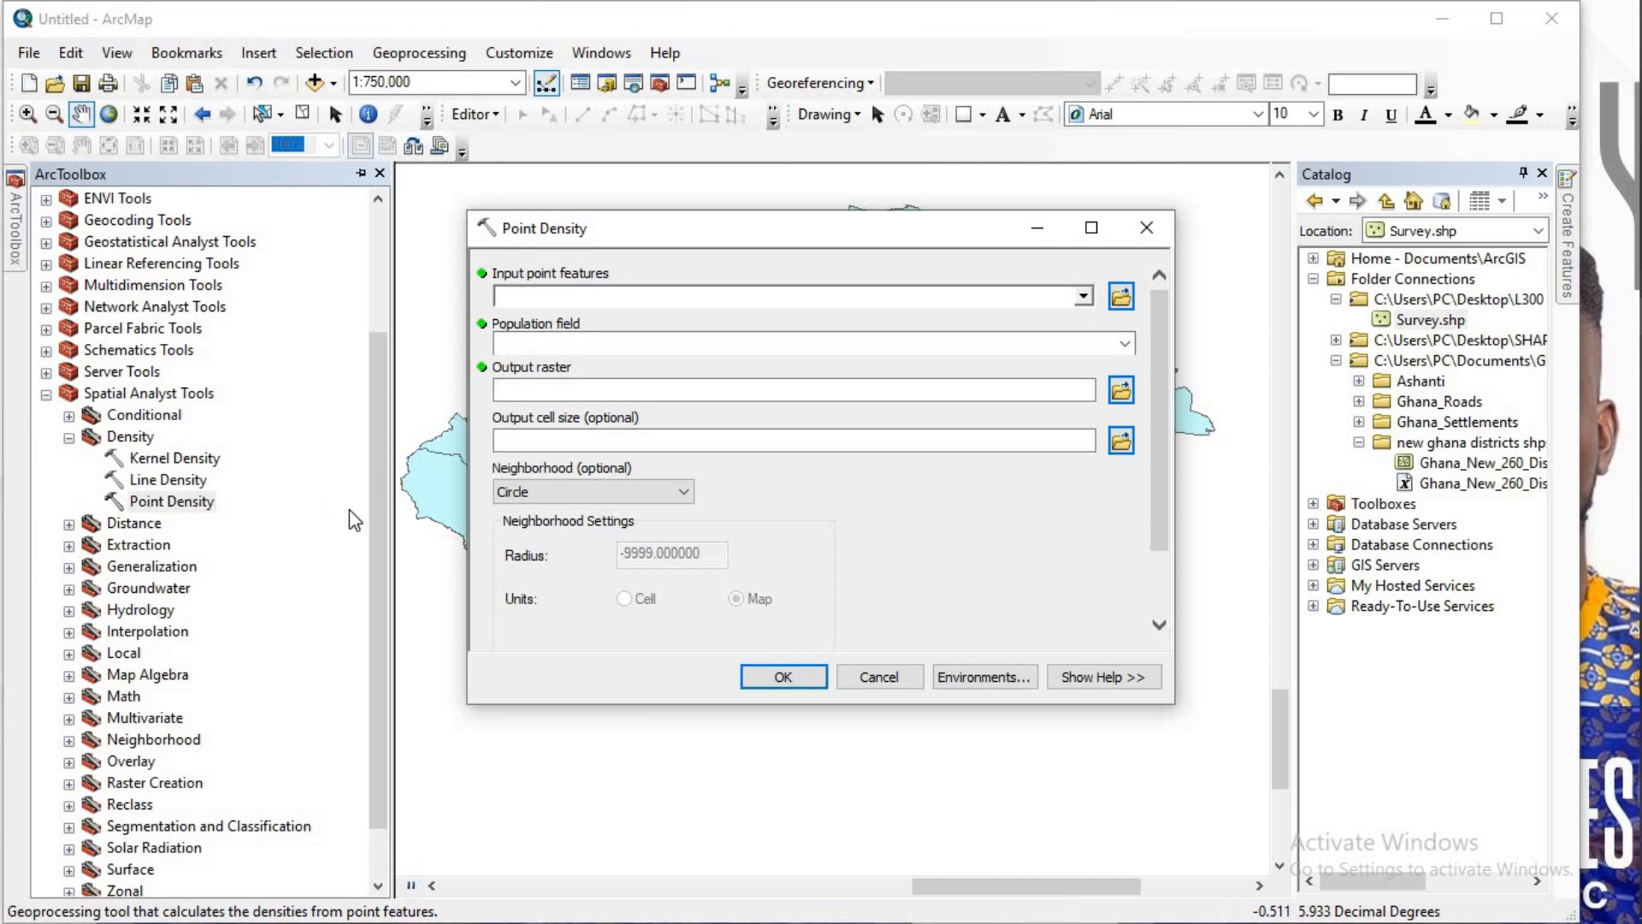
{"action": "left_click", "coordinate": [1083, 296]}
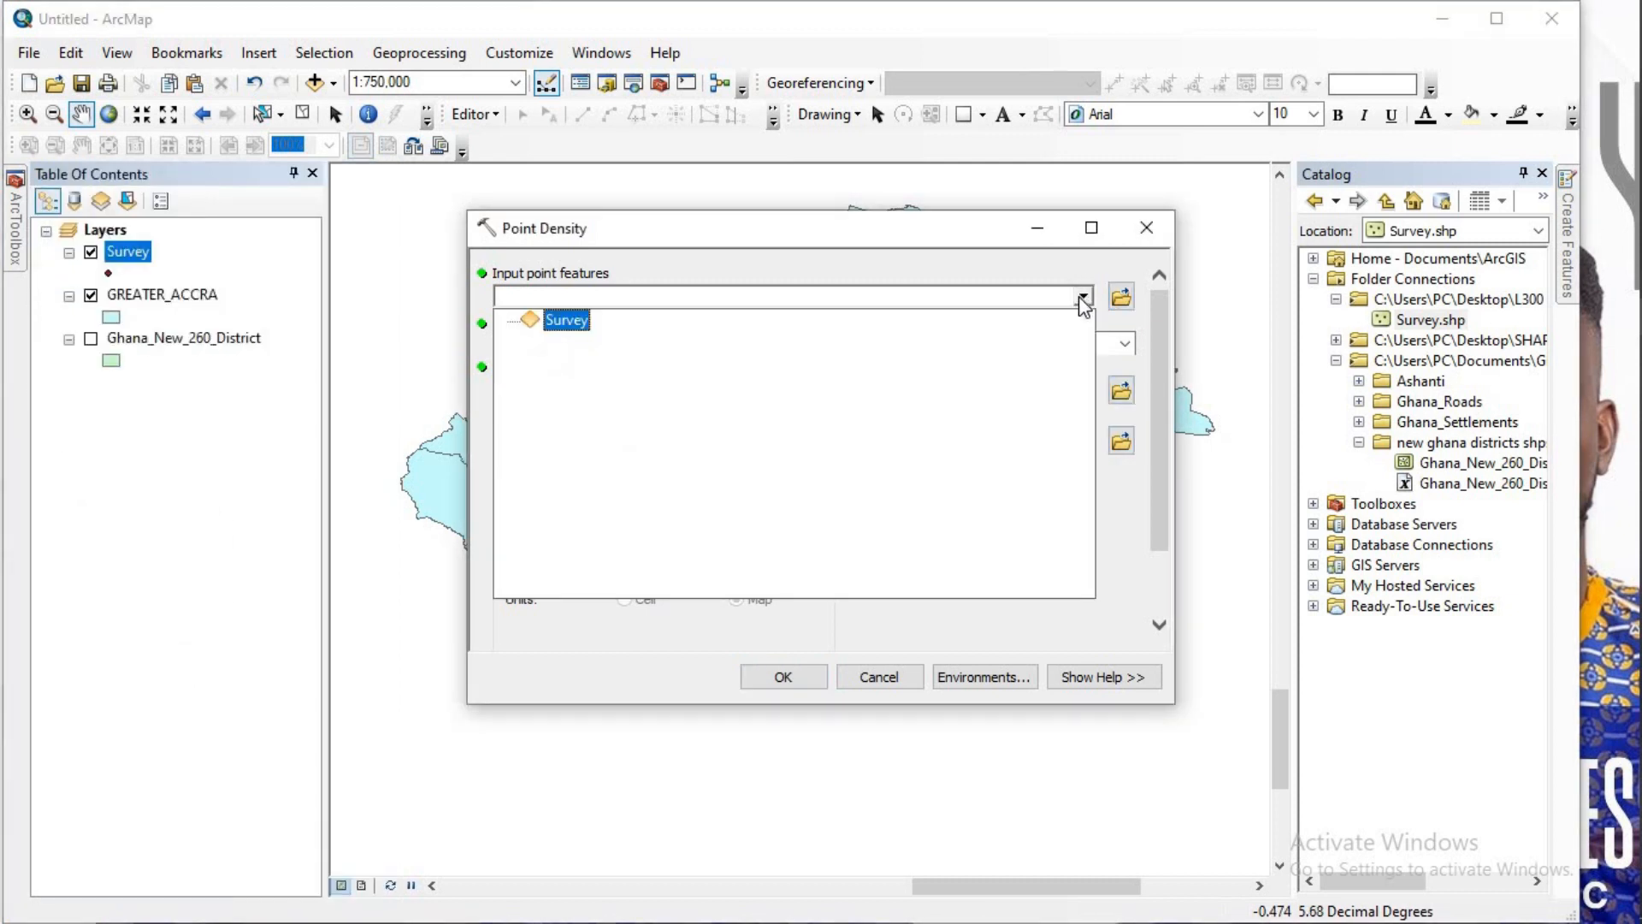
{"action": "left_click", "coordinate": [578, 319]}
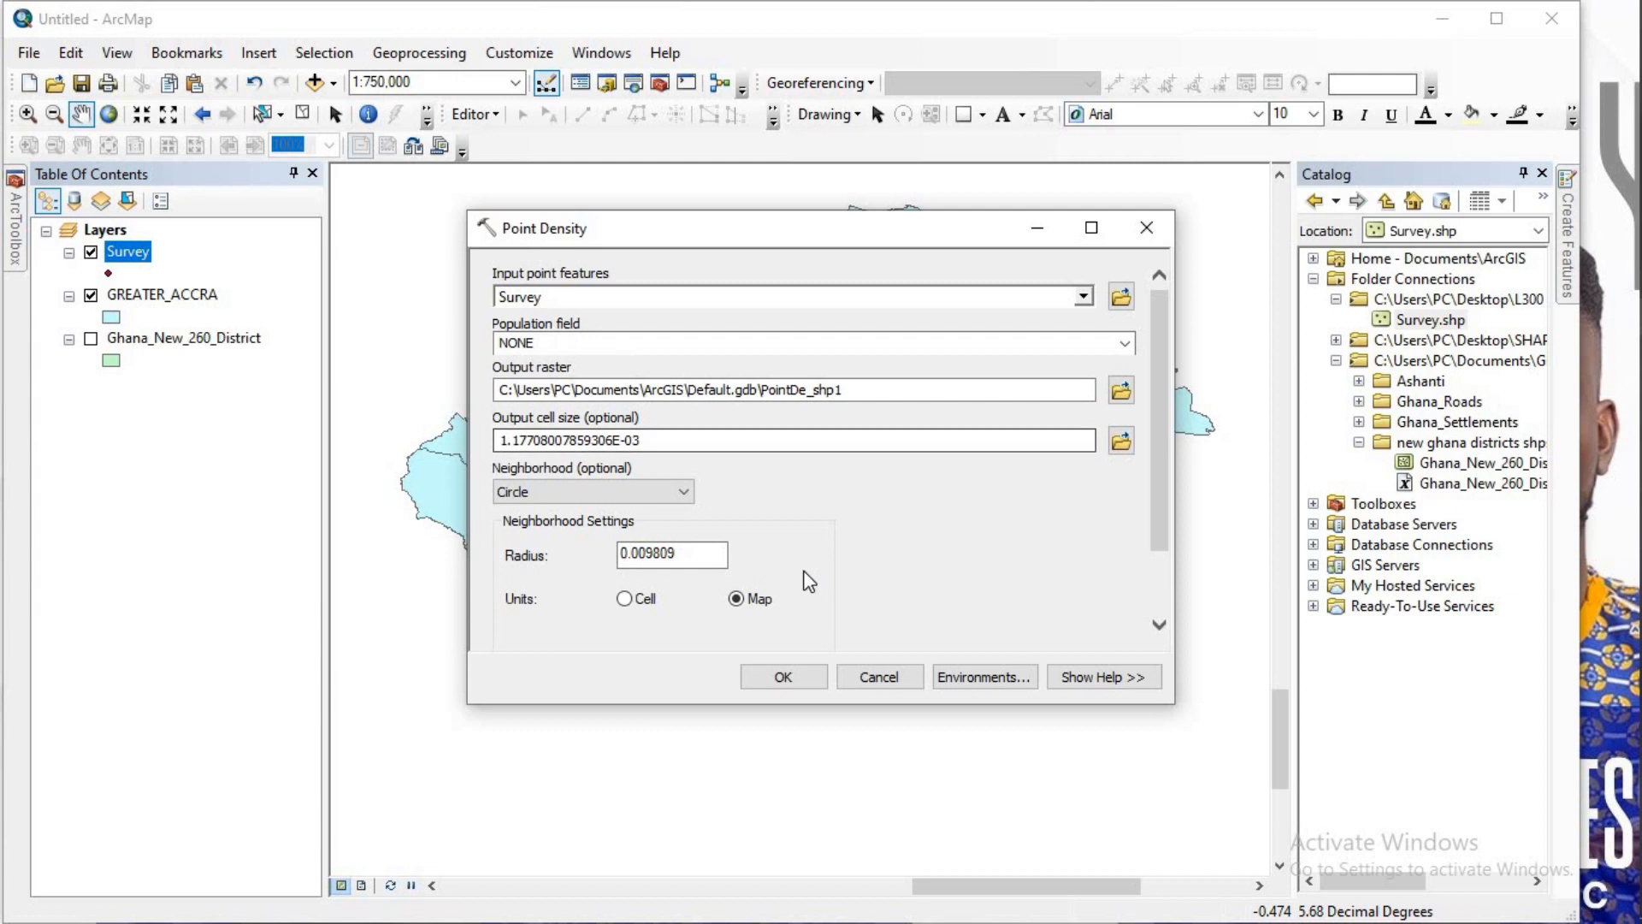
Step: In the tool's environment settings, set the processing extent to Same as layer GREATER_ACCRA
{"action": "left_click", "coordinate": [976, 678]}
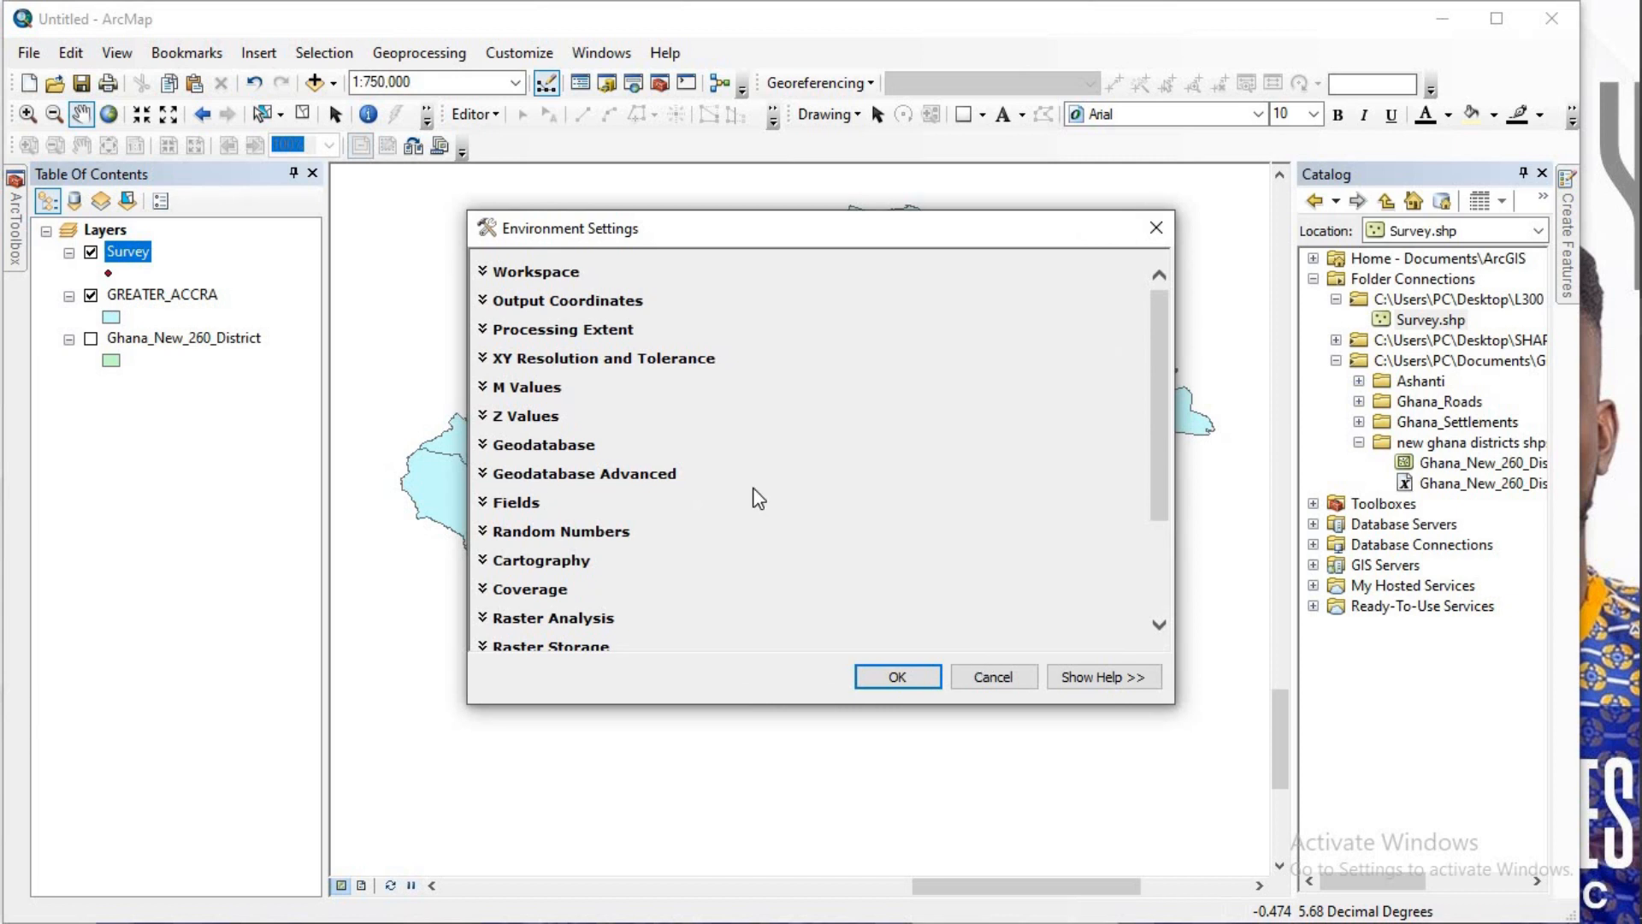
{"action": "left_click", "coordinate": [485, 331]}
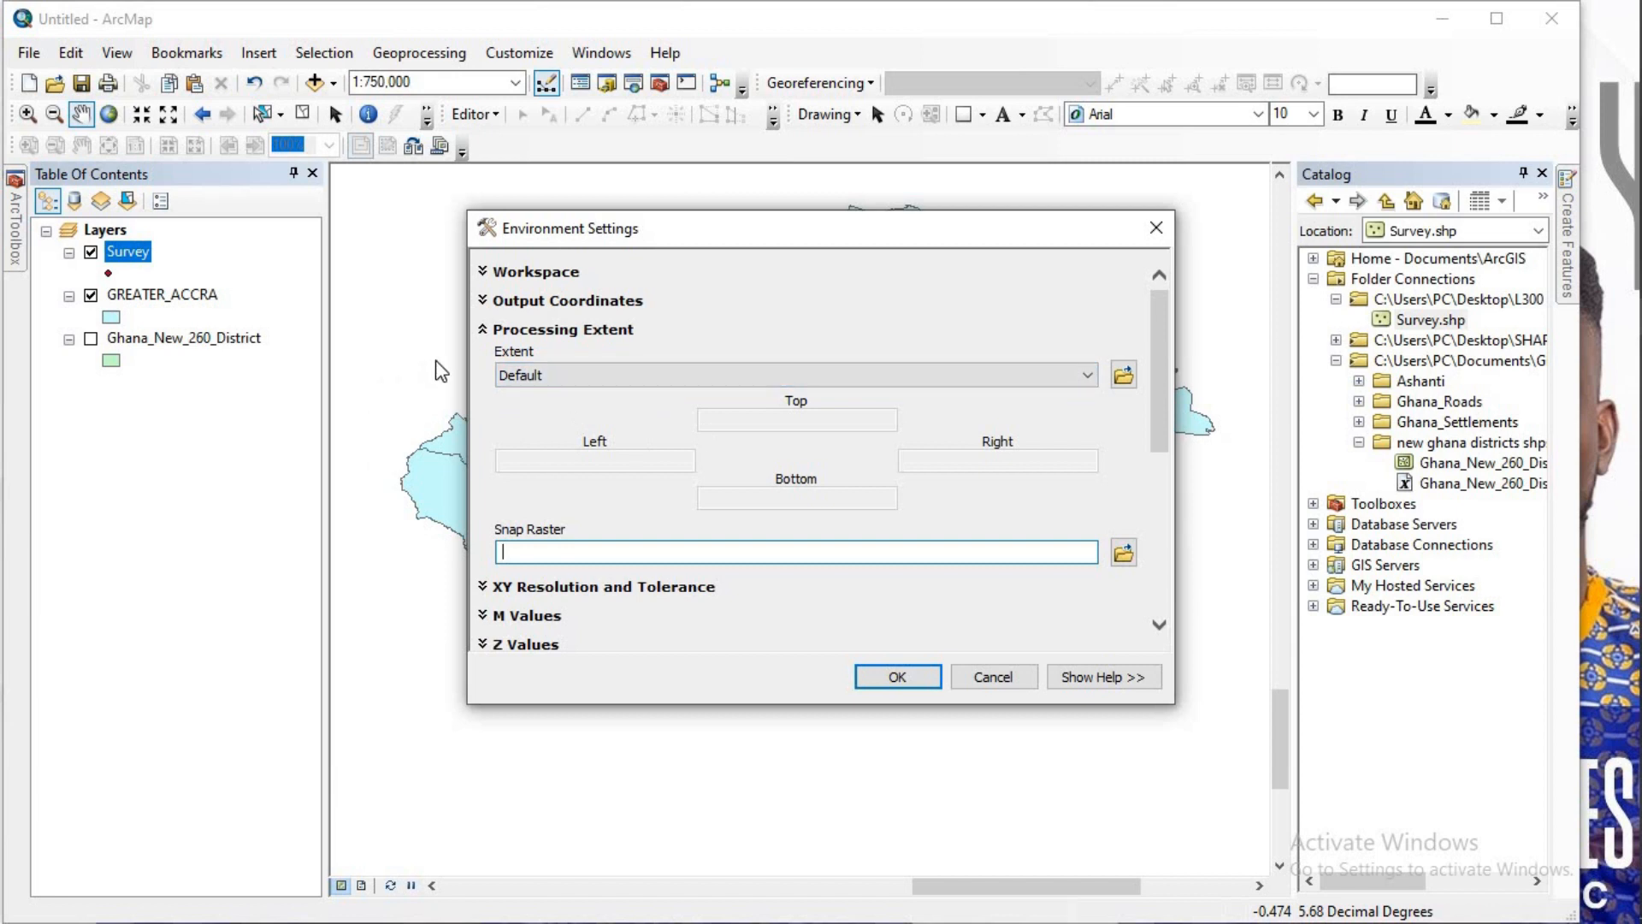
{"action": "left_click", "coordinate": [688, 372]}
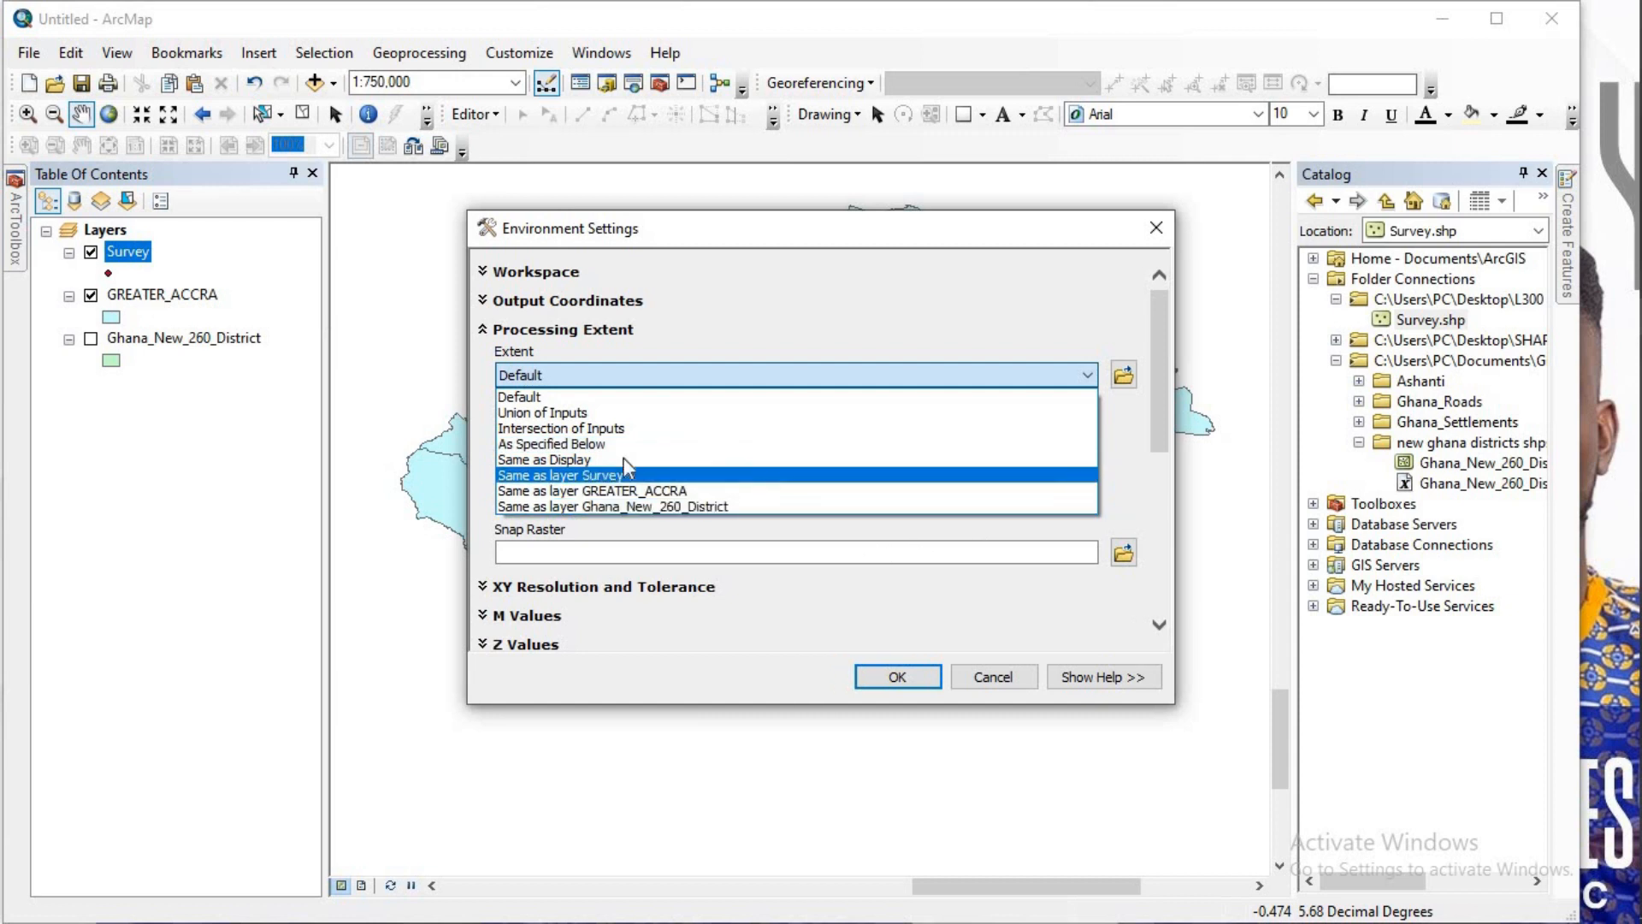
{"action": "left_click", "coordinate": [582, 495]}
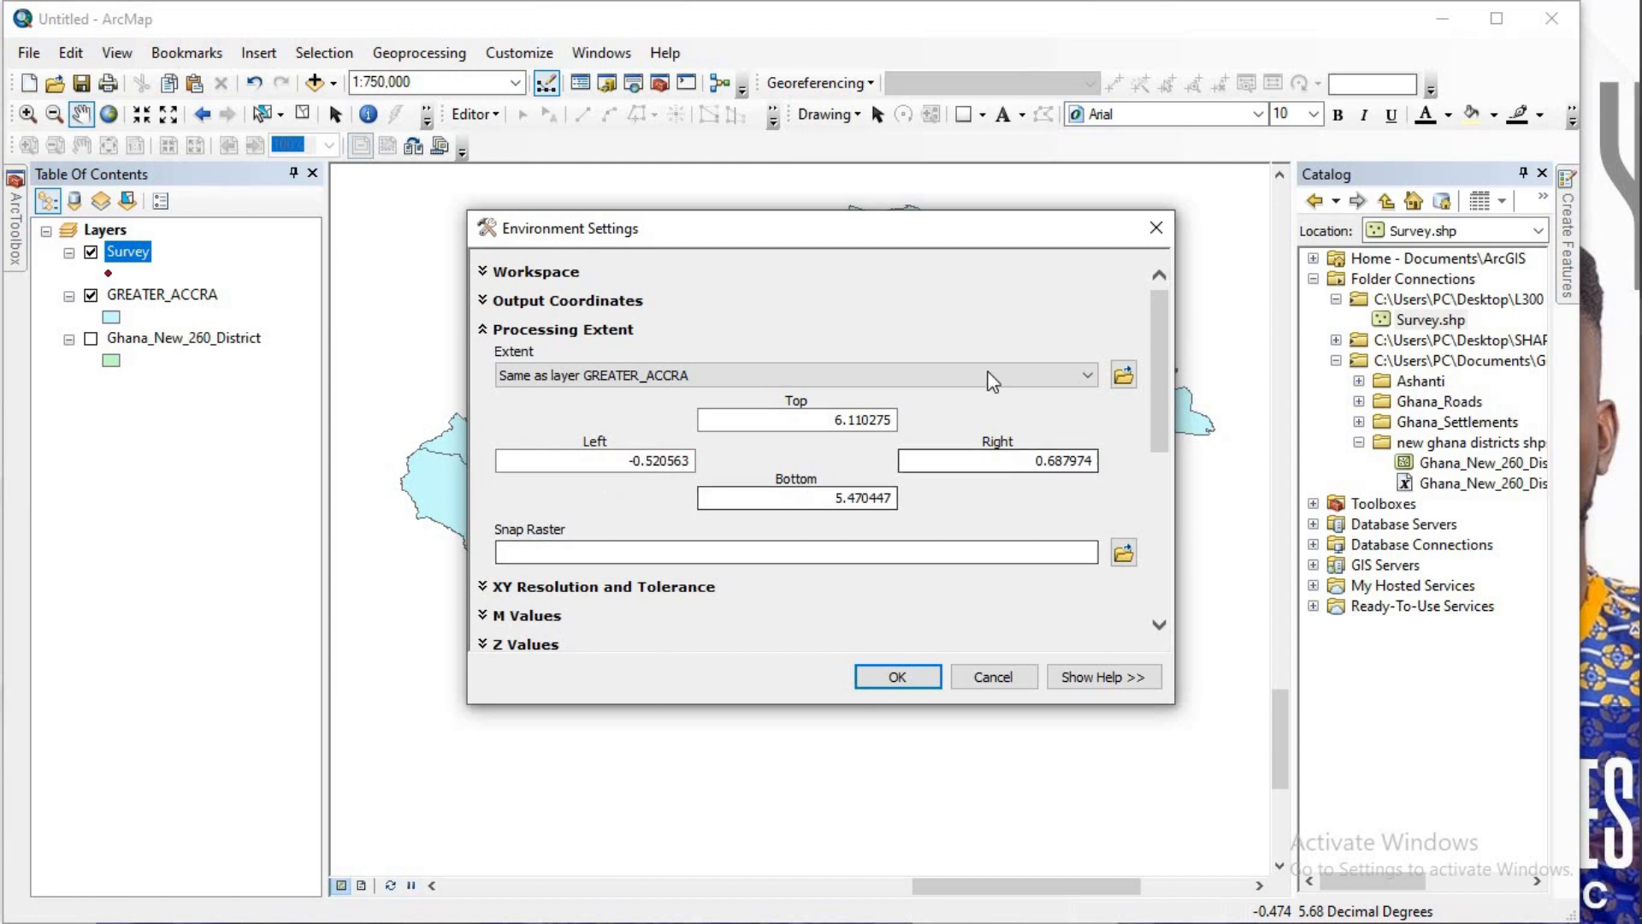
{"action": "left_click", "coordinate": [481, 337]}
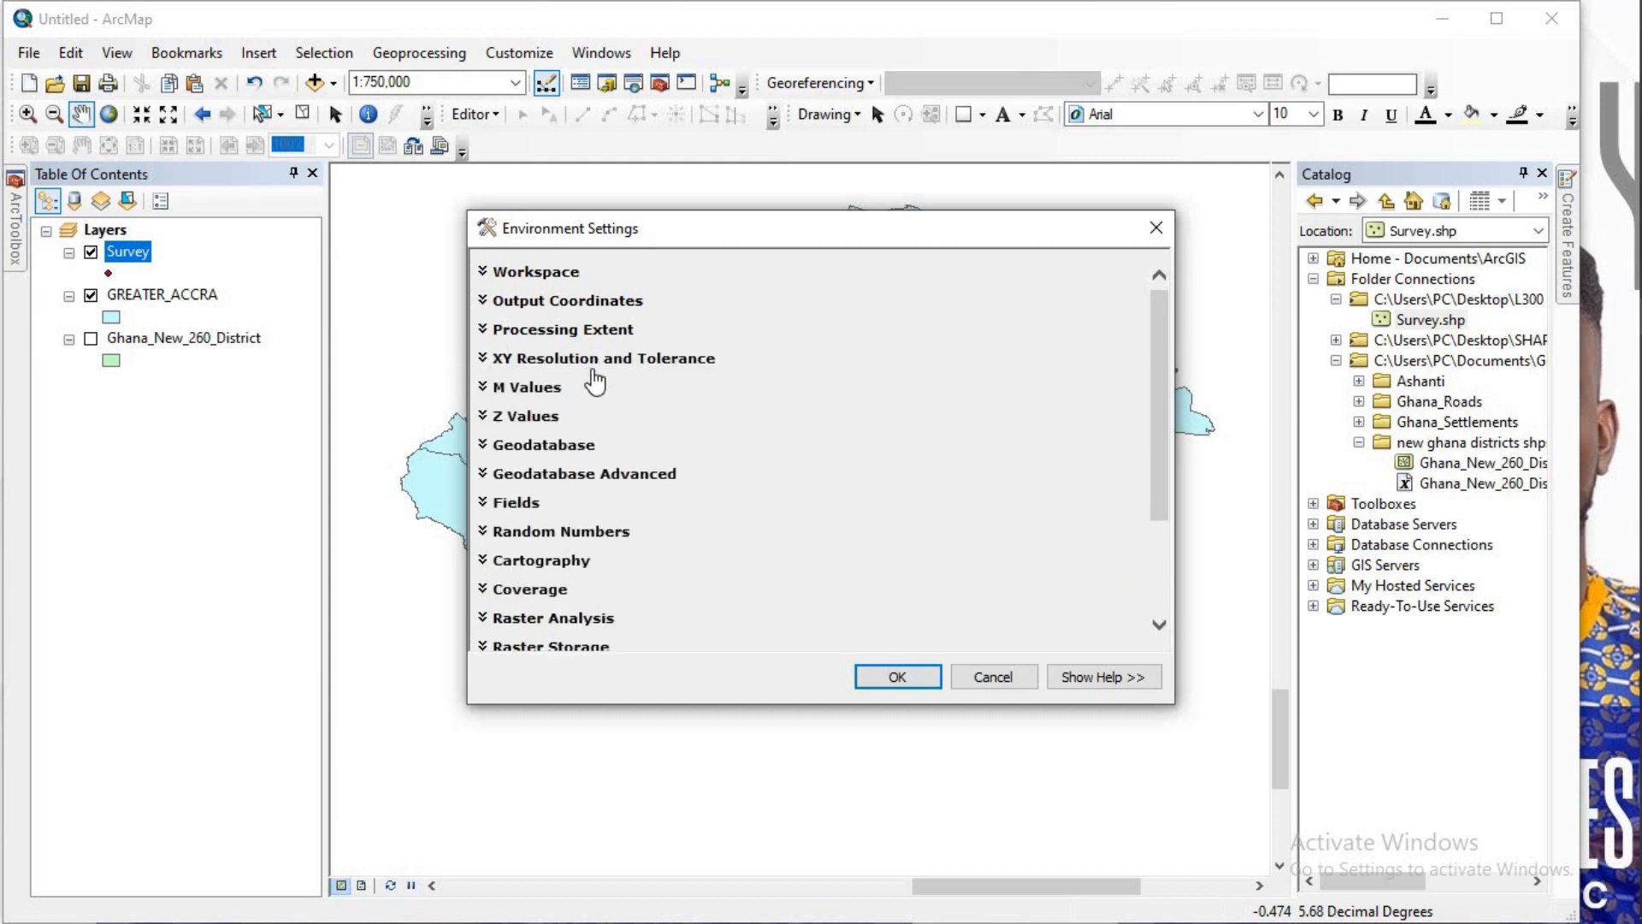
Step: Set the raster analysis mask to GREATER_ACCRA, keeping CONVERT_UNITS as the cell size projection method, and apply the environment settings
{"action": "scroll", "coordinate": [527, 544], "scroll_direction": "down", "scroll_amount": 2}
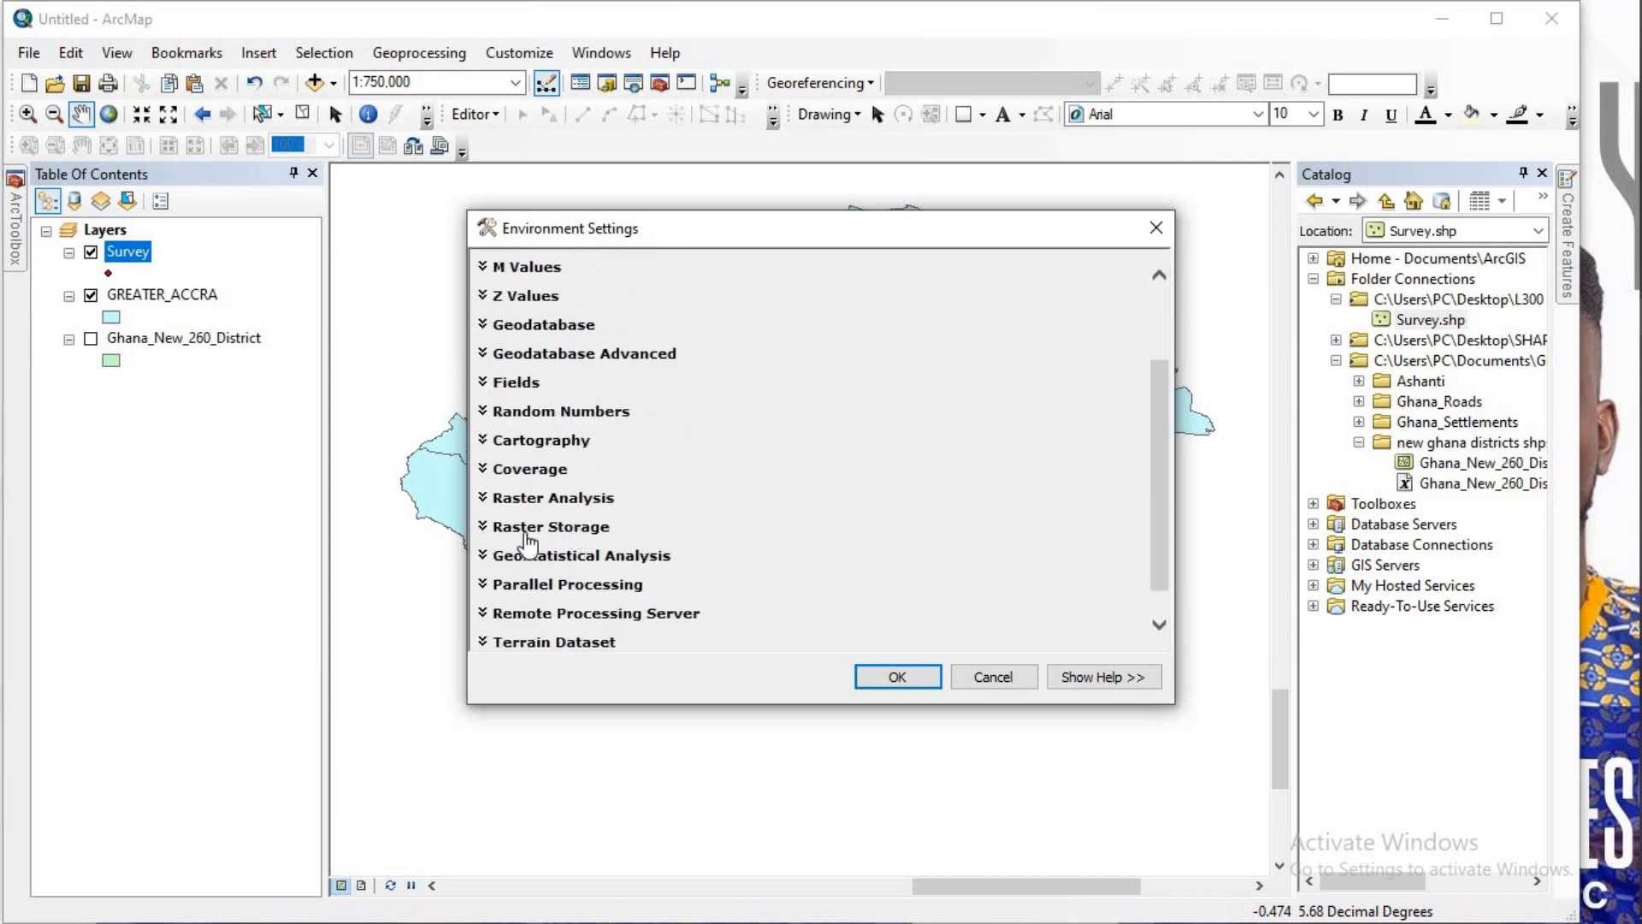
{"action": "left_click", "coordinate": [481, 497]}
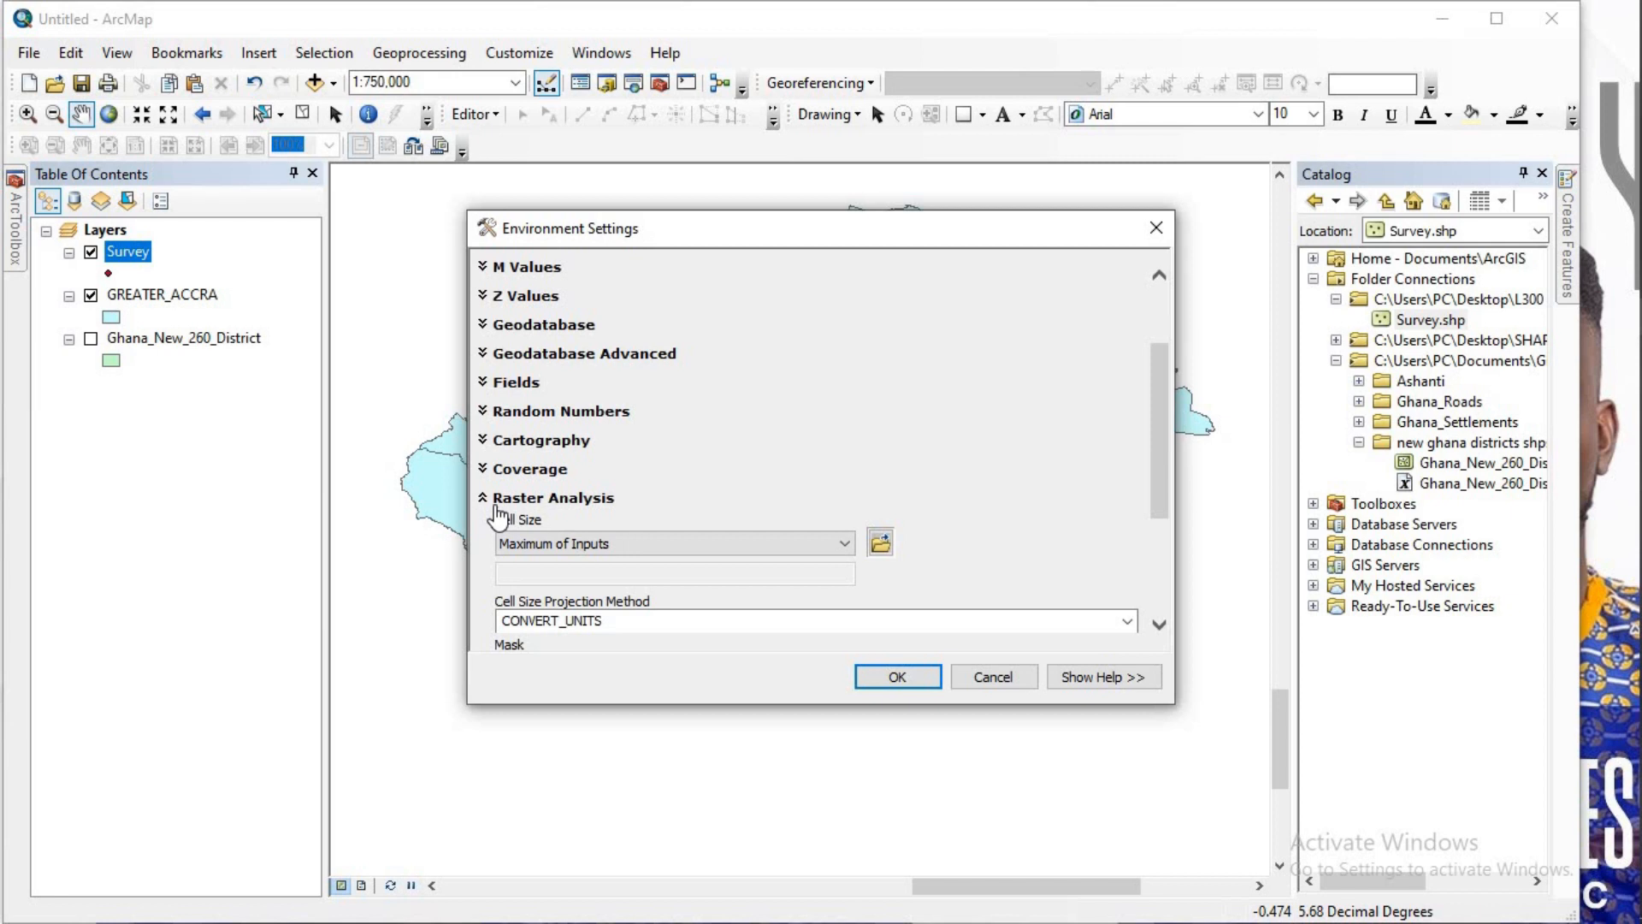
{"action": "scroll", "coordinate": [770, 513], "scroll_direction": "down", "scroll_amount": 3}
{"action": "scroll", "coordinate": [794, 504], "scroll_direction": "down", "scroll_amount": 1}
{"action": "scroll", "coordinate": [795, 502], "scroll_direction": "down", "scroll_amount": 1}
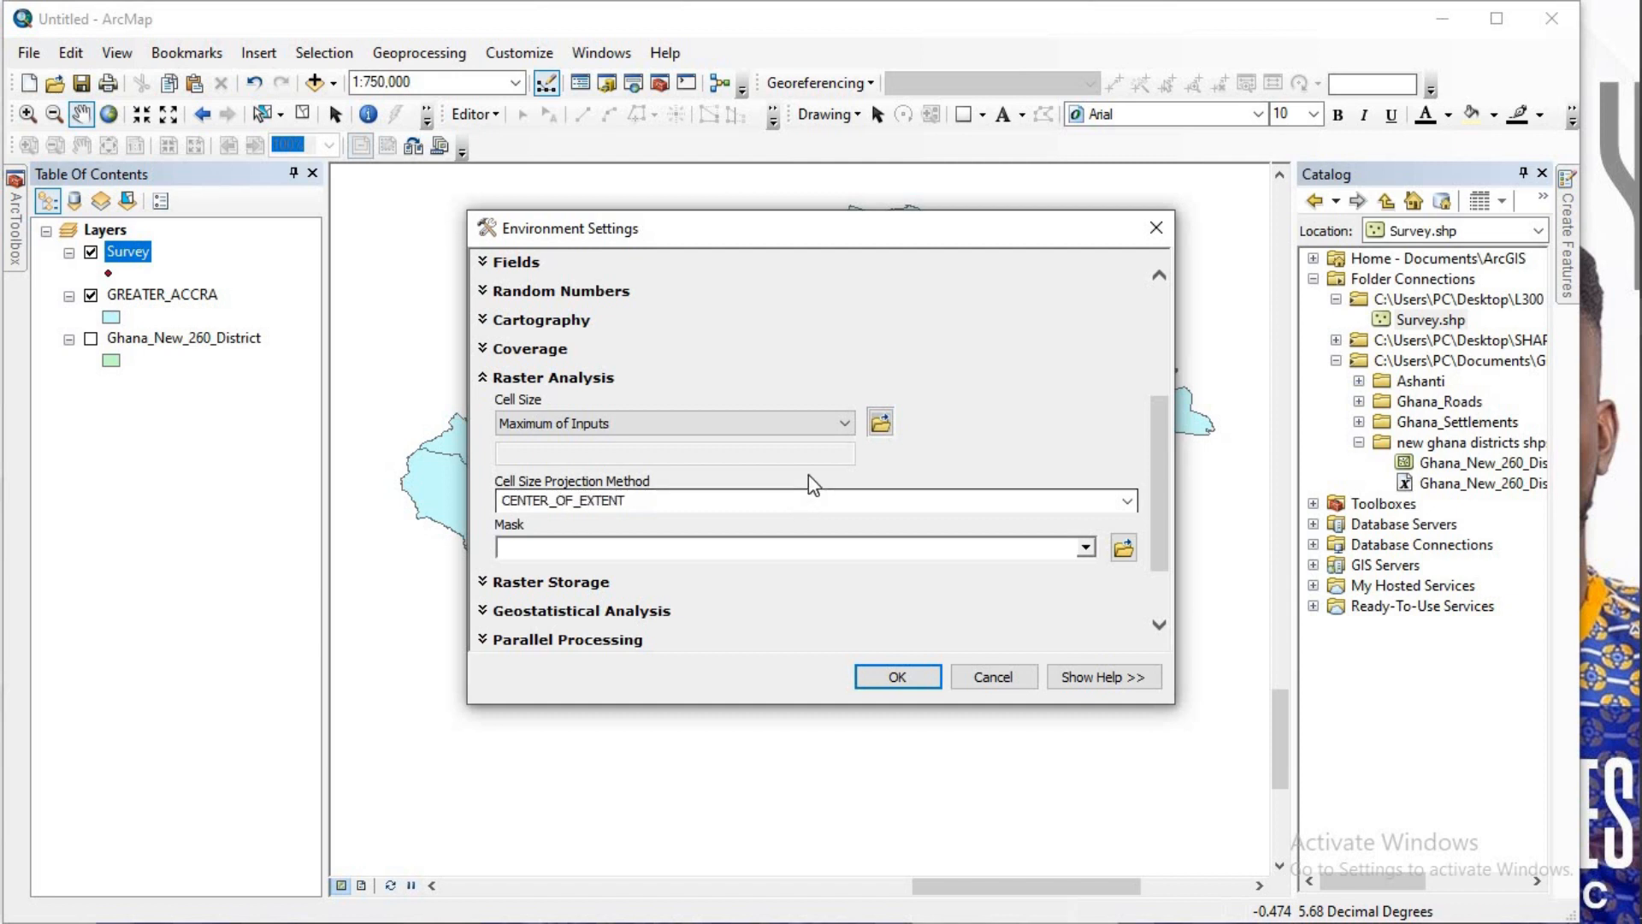
{"action": "scroll", "coordinate": [789, 498], "scroll_direction": "up", "scroll_amount": 1}
{"action": "scroll", "coordinate": [788, 498], "scroll_direction": "up", "scroll_amount": 1}
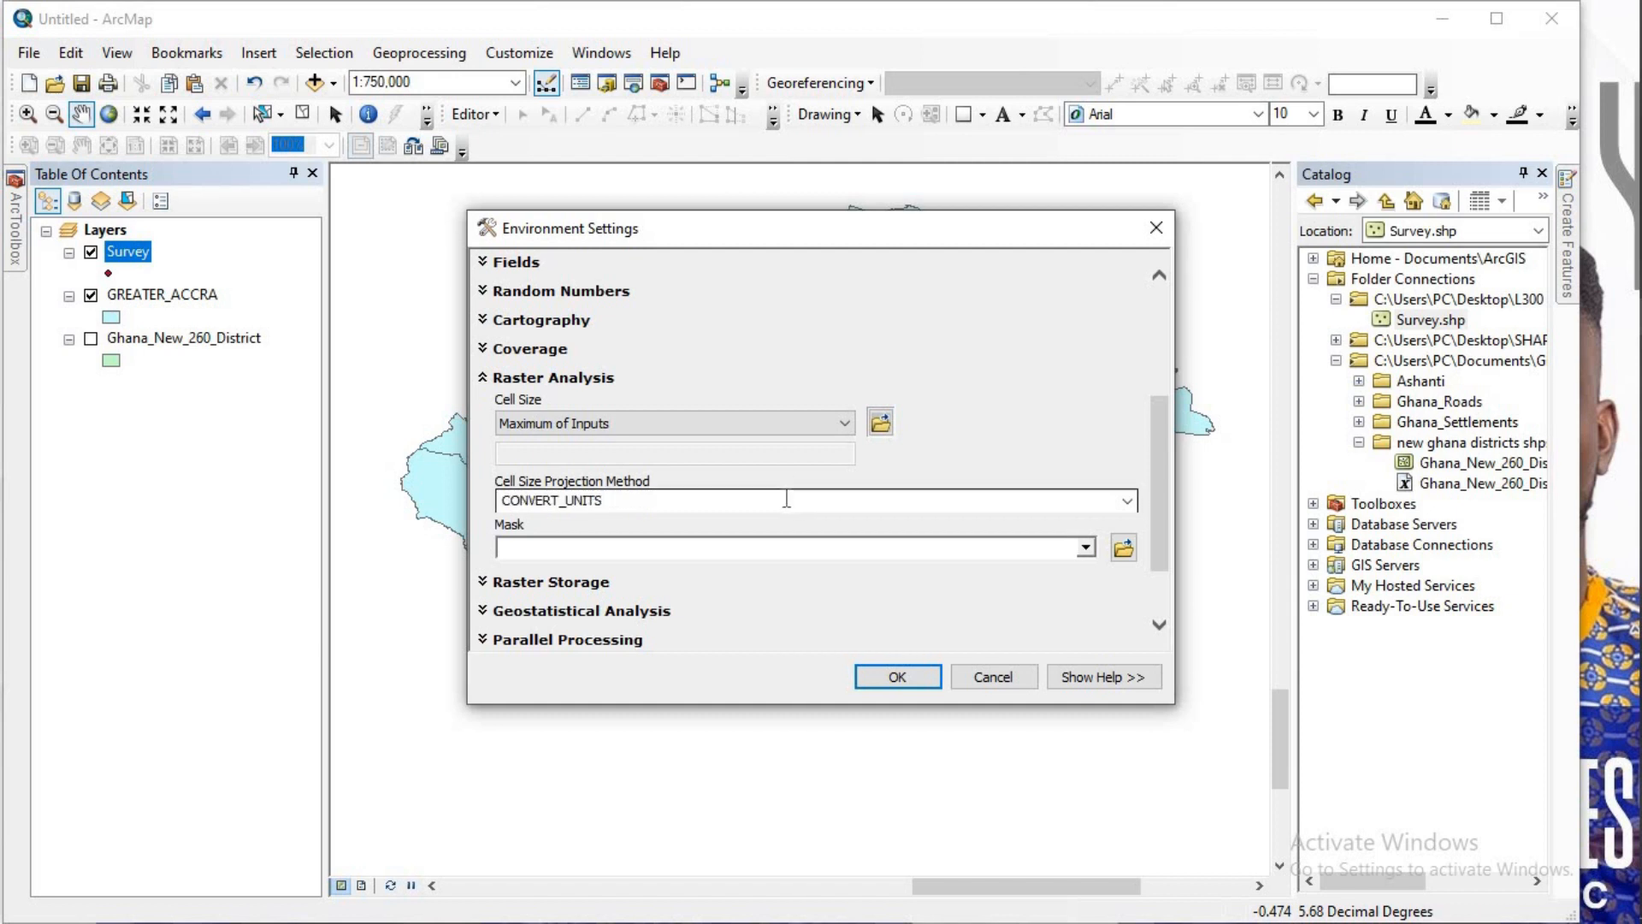
{"action": "left_click_drag", "start_coordinate": [1167, 428], "coordinate": [1152, 470]}
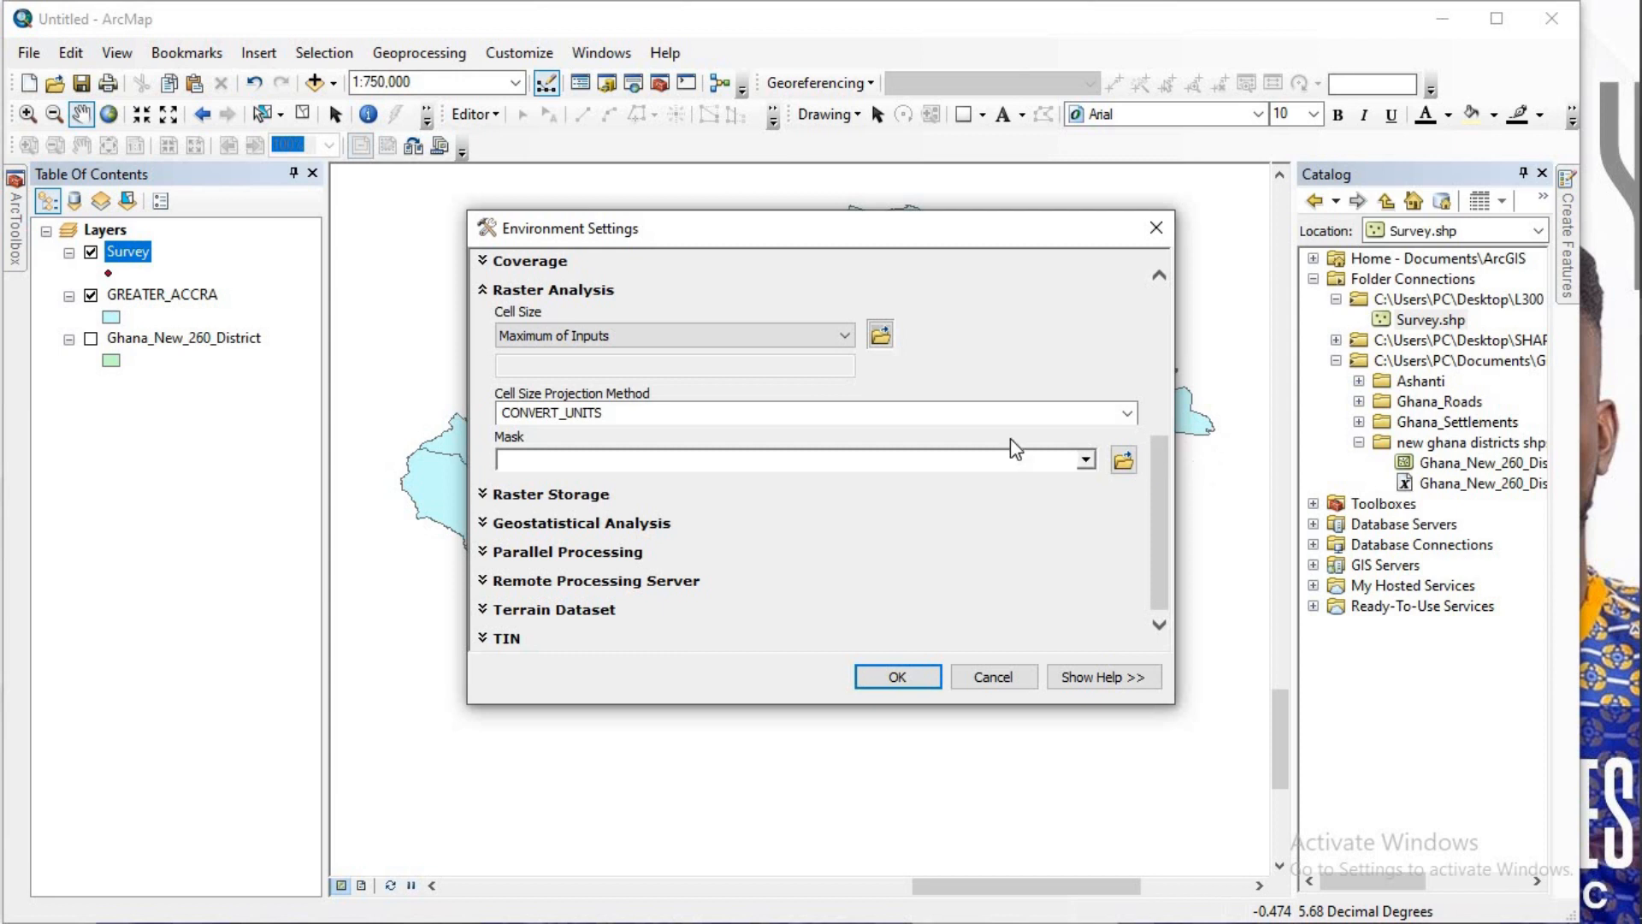
{"action": "left_click", "coordinate": [1085, 459]}
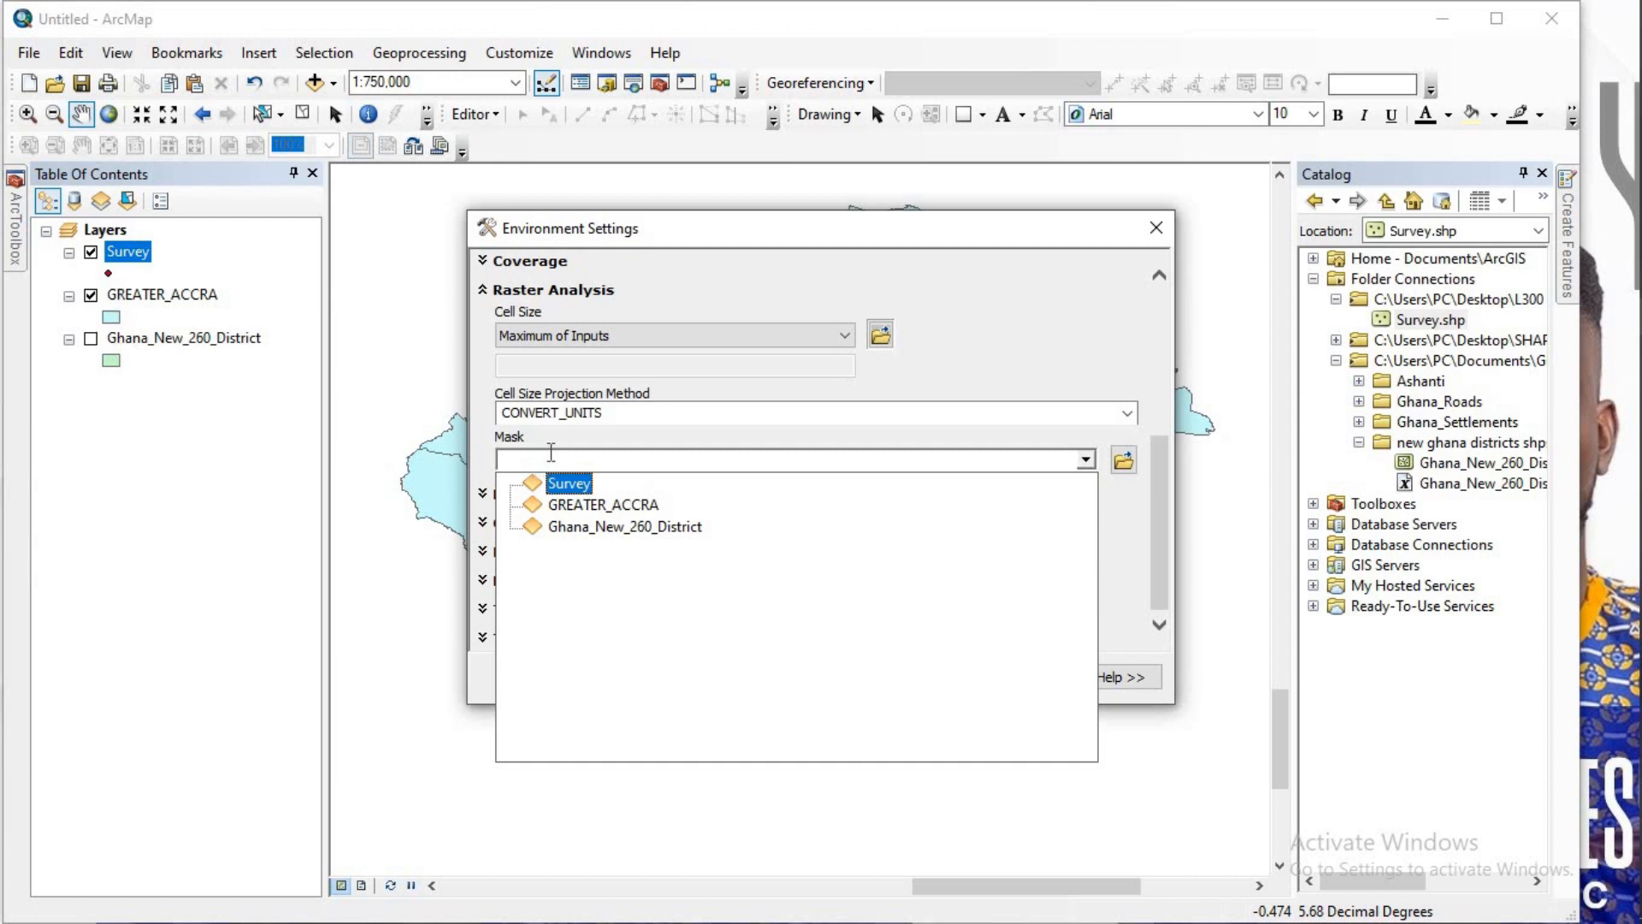
{"action": "left_click", "coordinate": [581, 491]}
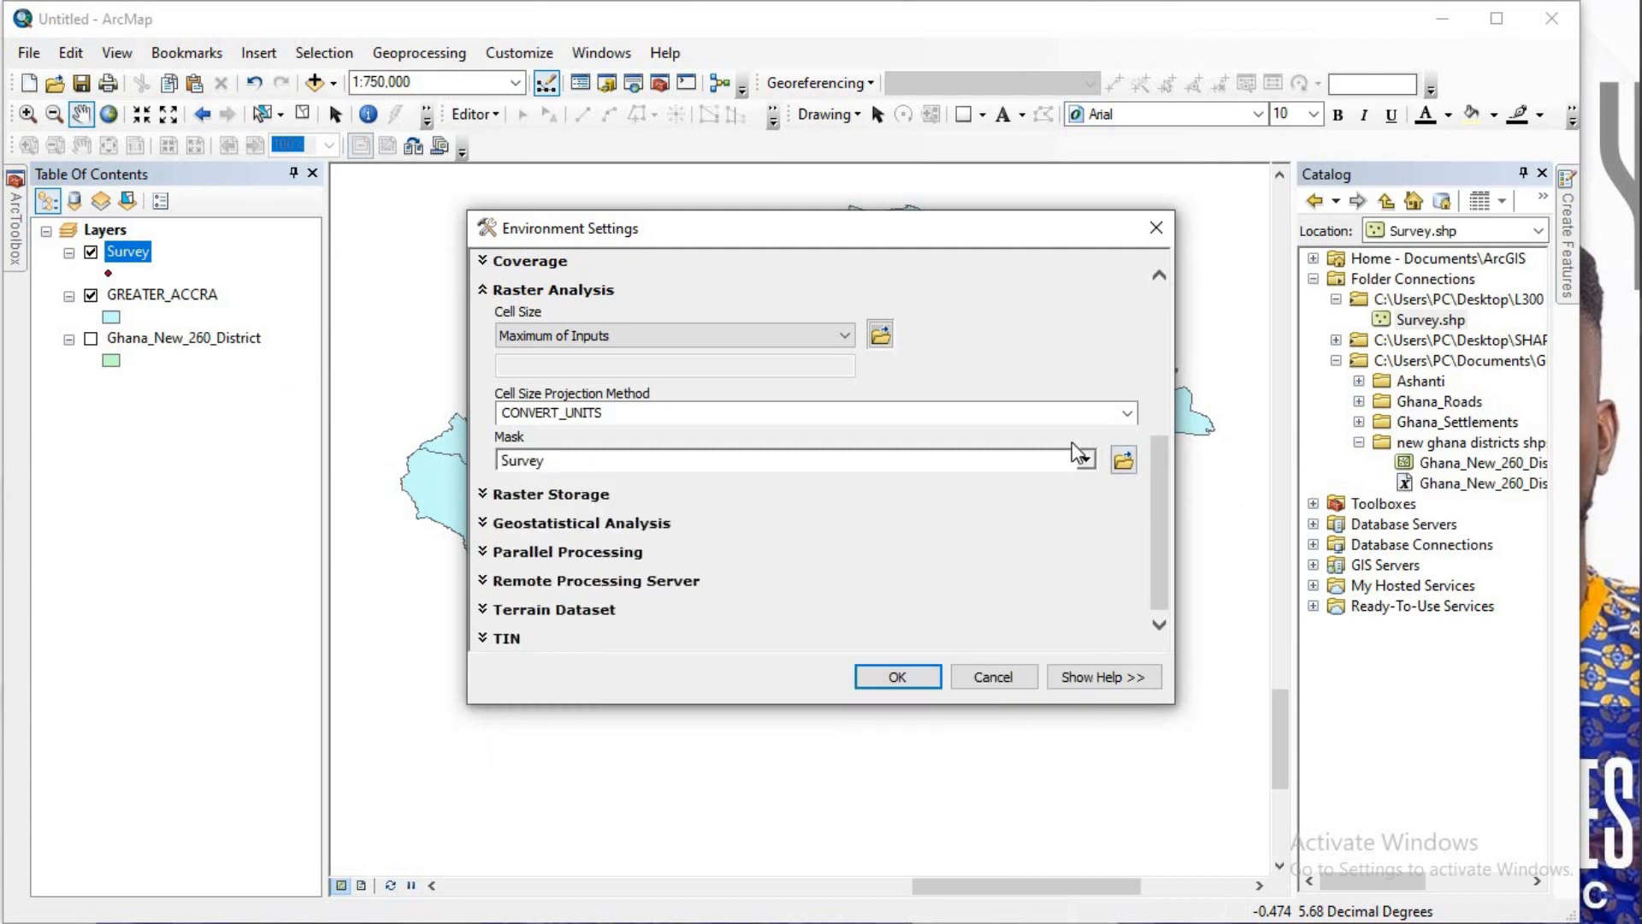
{"action": "left_click", "coordinate": [1086, 463]}
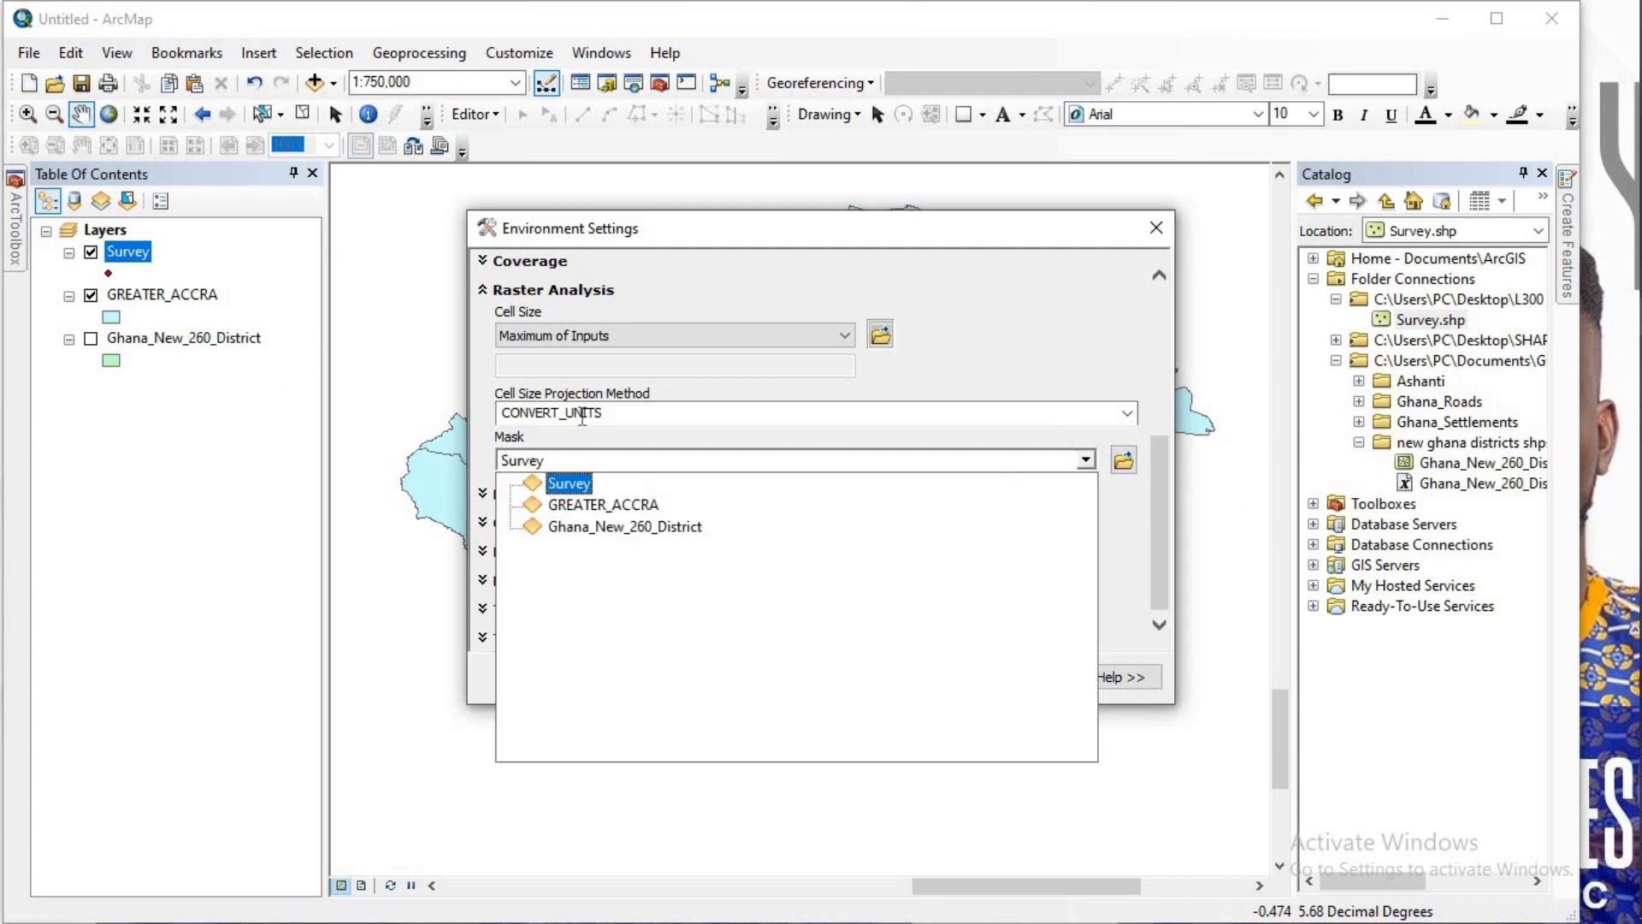
{"action": "left_click", "coordinate": [604, 506]}
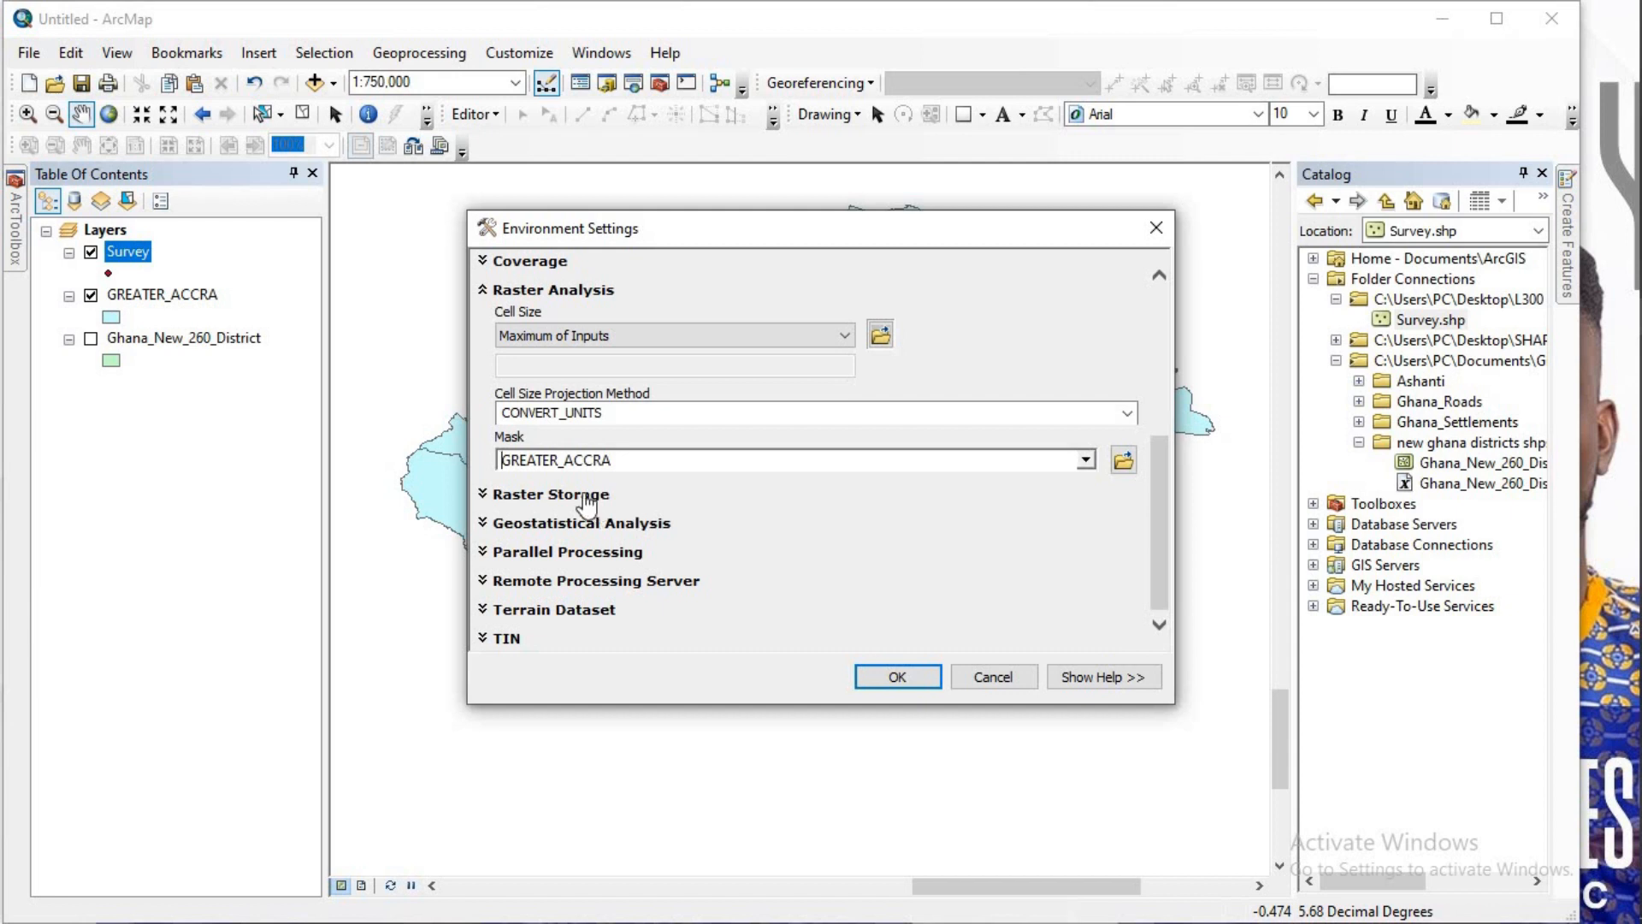
{"action": "left_click", "coordinate": [484, 291]}
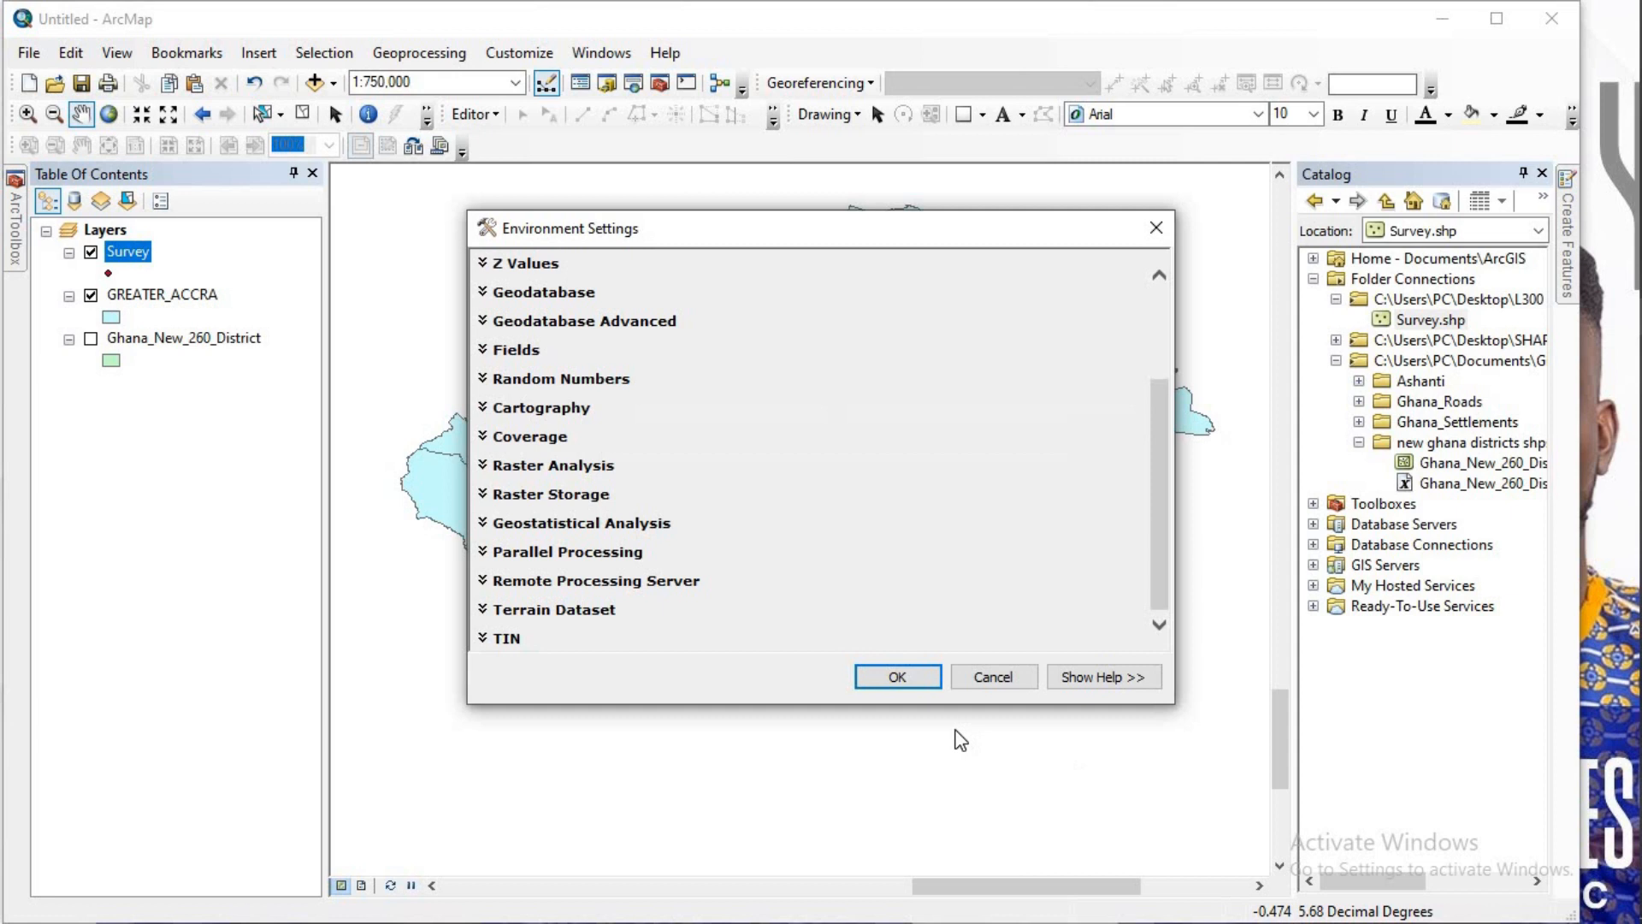
{"action": "left_click", "coordinate": [913, 677]}
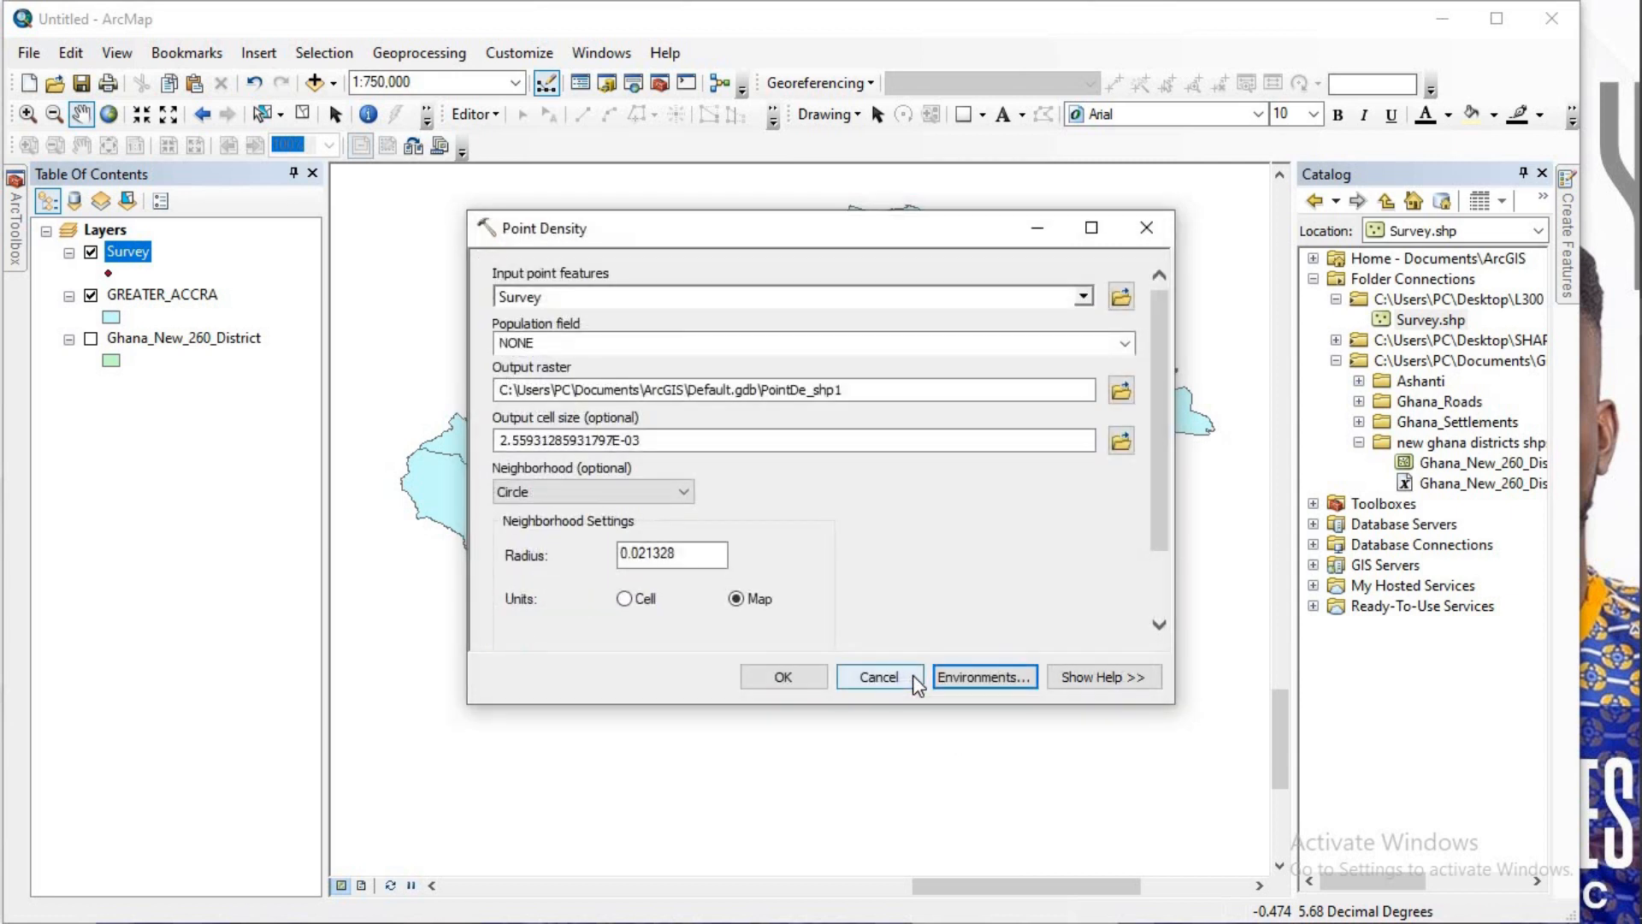
Step: Run Point Density on the Survey points with no population field and a circular neighborhood
{"action": "left_click", "coordinate": [806, 674]}
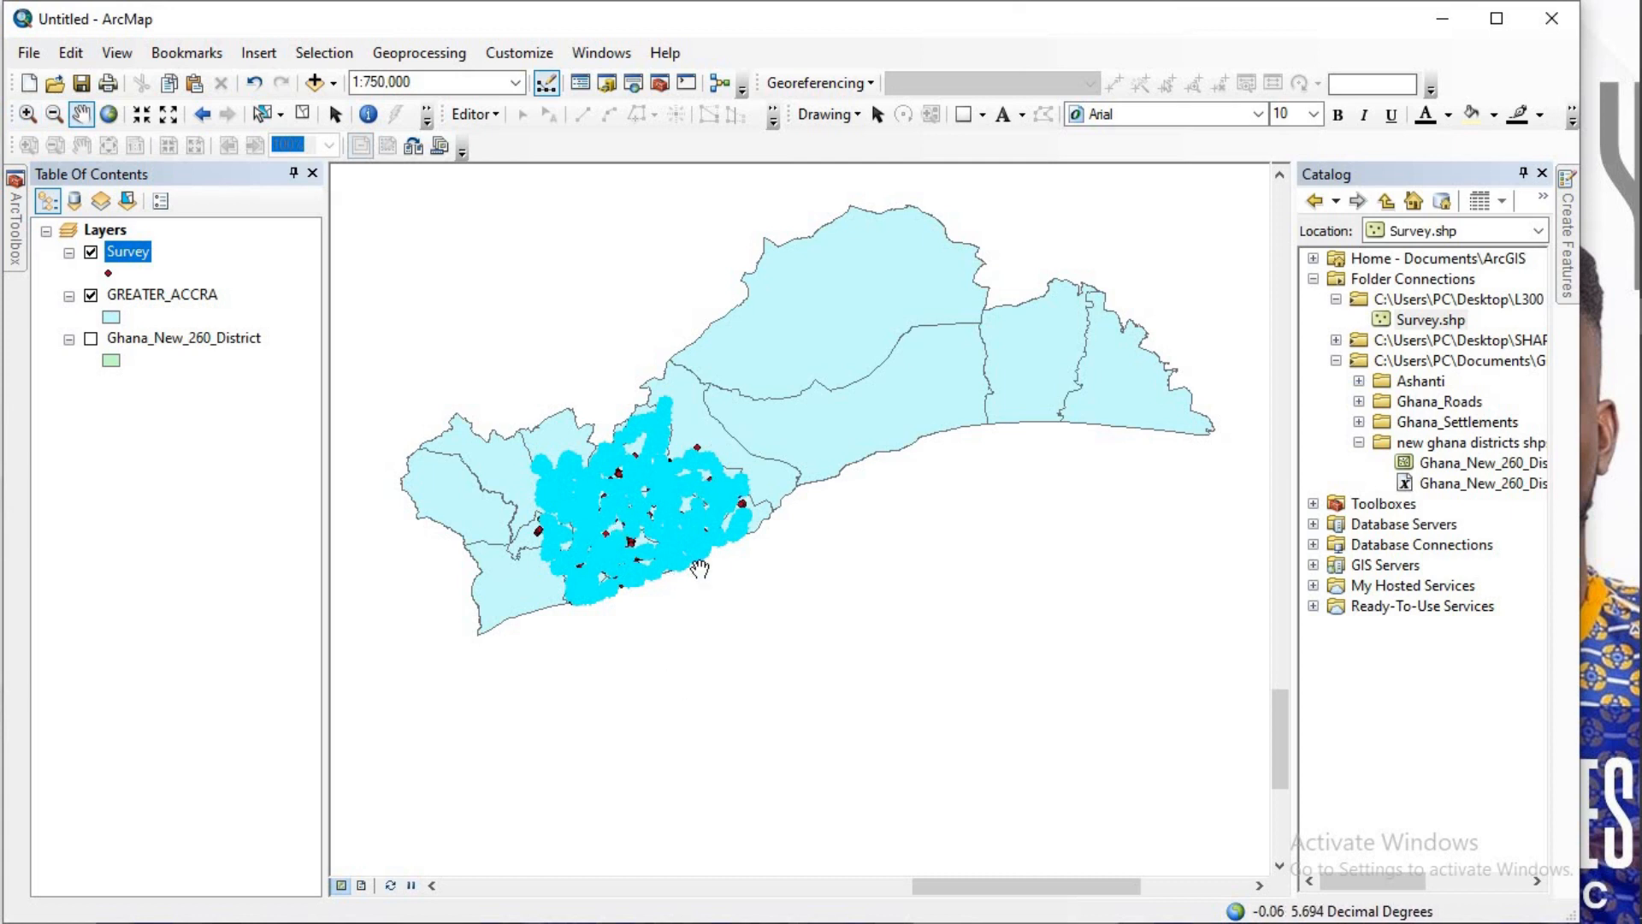
{"action": "scroll", "coordinate": [838, 479], "scroll_direction": "up", "scroll_amount": 2}
{"action": "scroll", "coordinate": [841, 480], "scroll_direction": "down", "scroll_amount": 2}
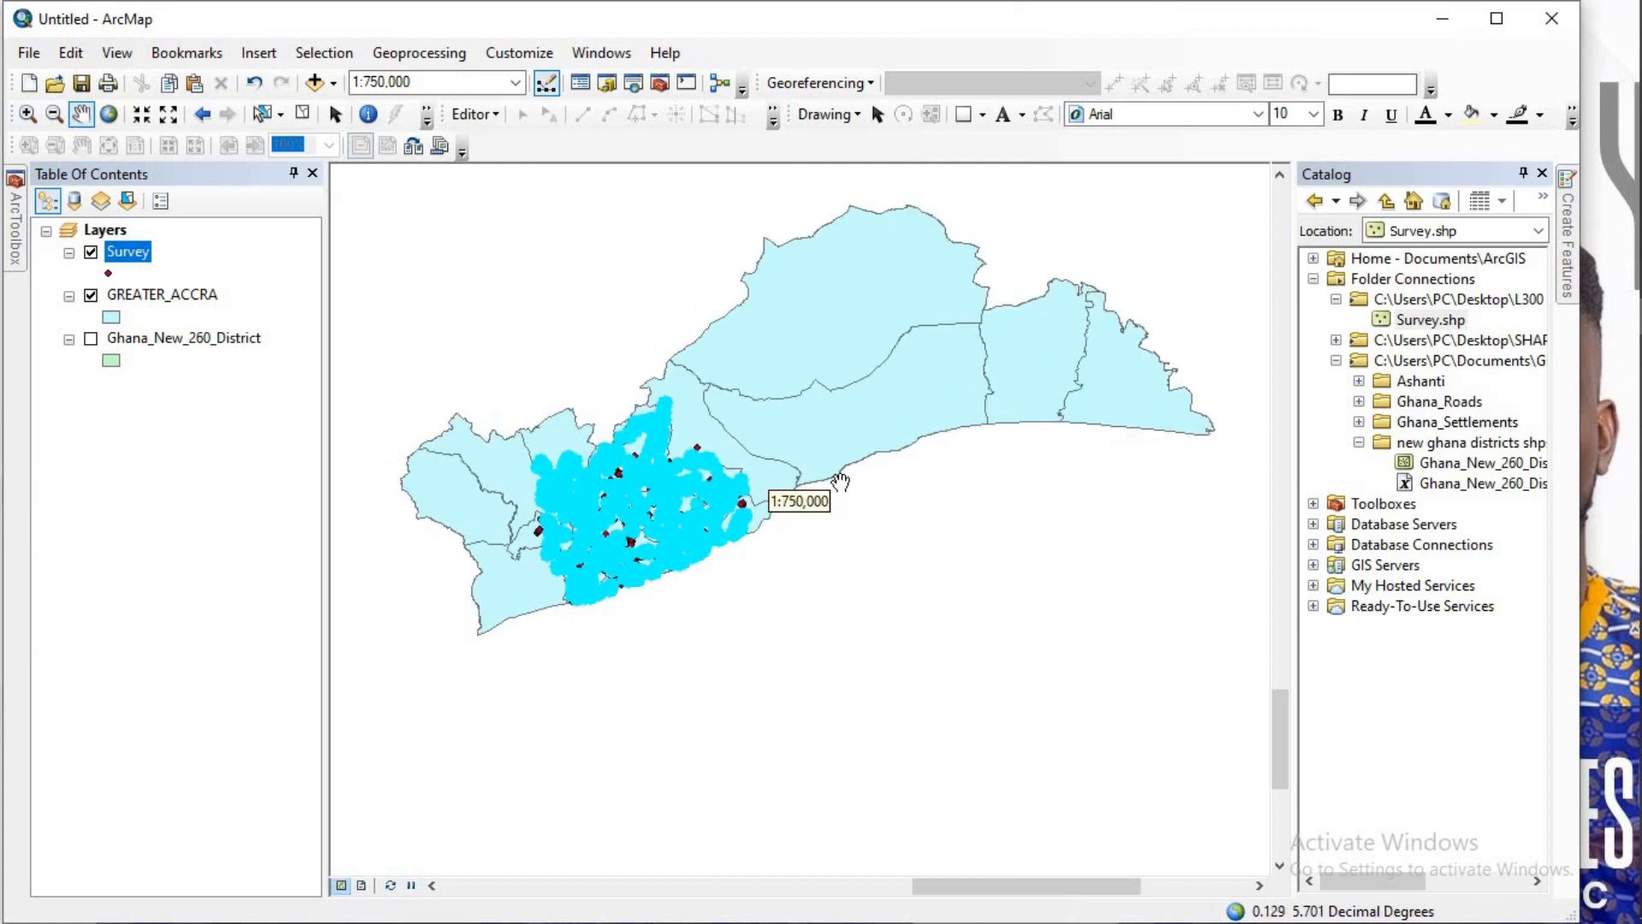
{"action": "left_click_drag", "start_coordinate": [821, 414], "coordinate": [834, 453]}
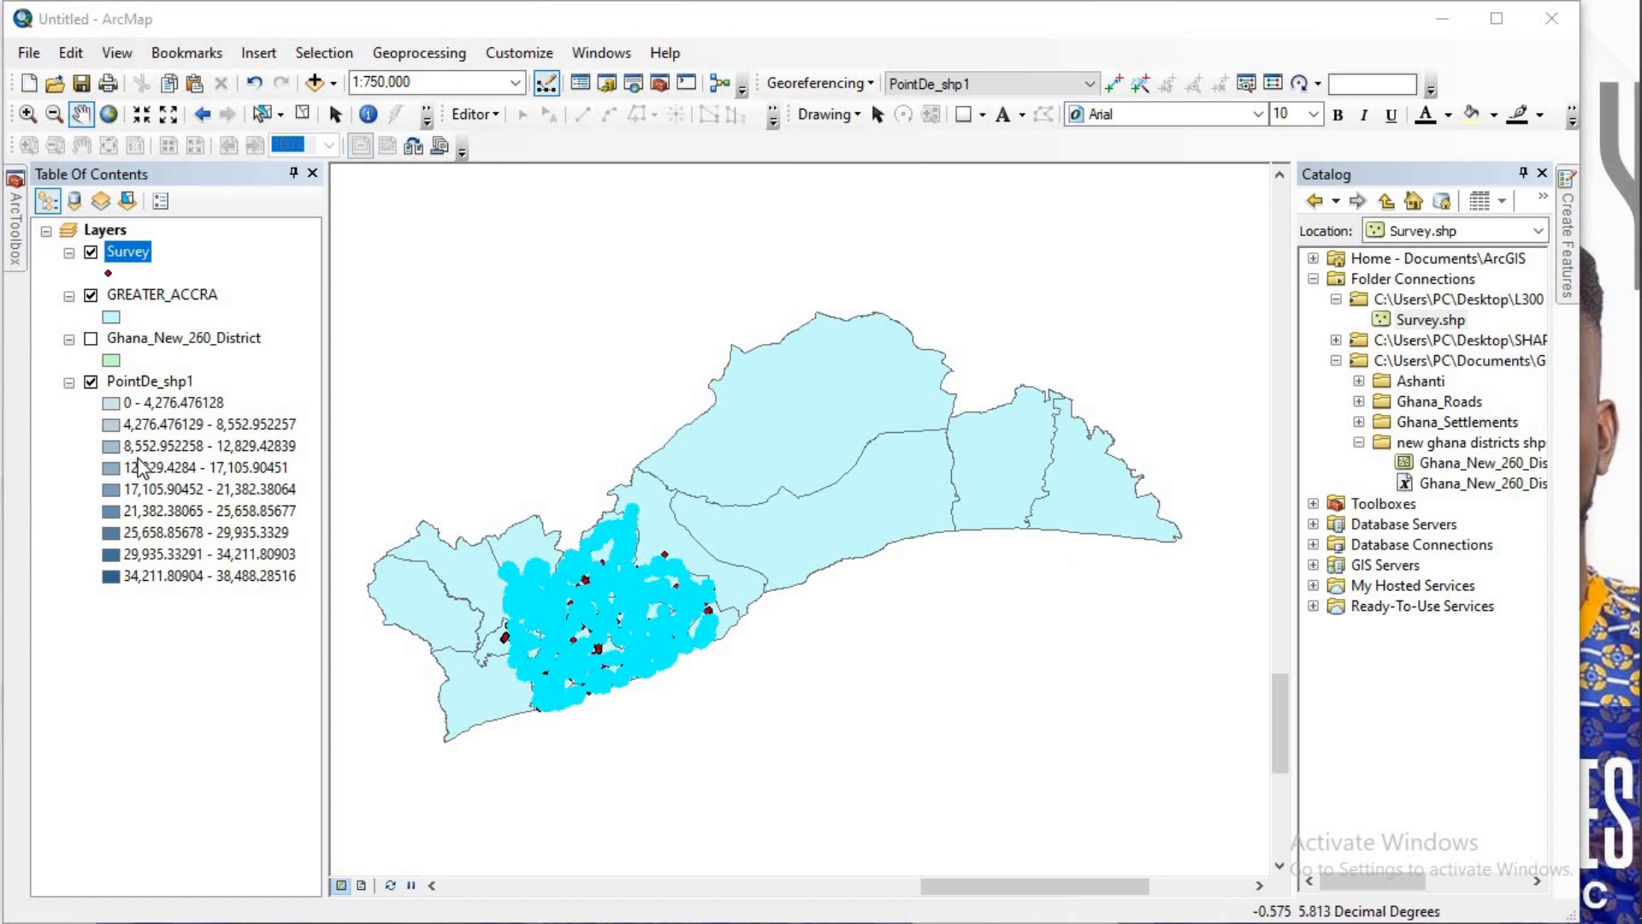
Step: Hide the GREATER_ACCRA and Survey layers and examine the point density raster on the map
{"action": "left_click", "coordinate": [91, 296]}
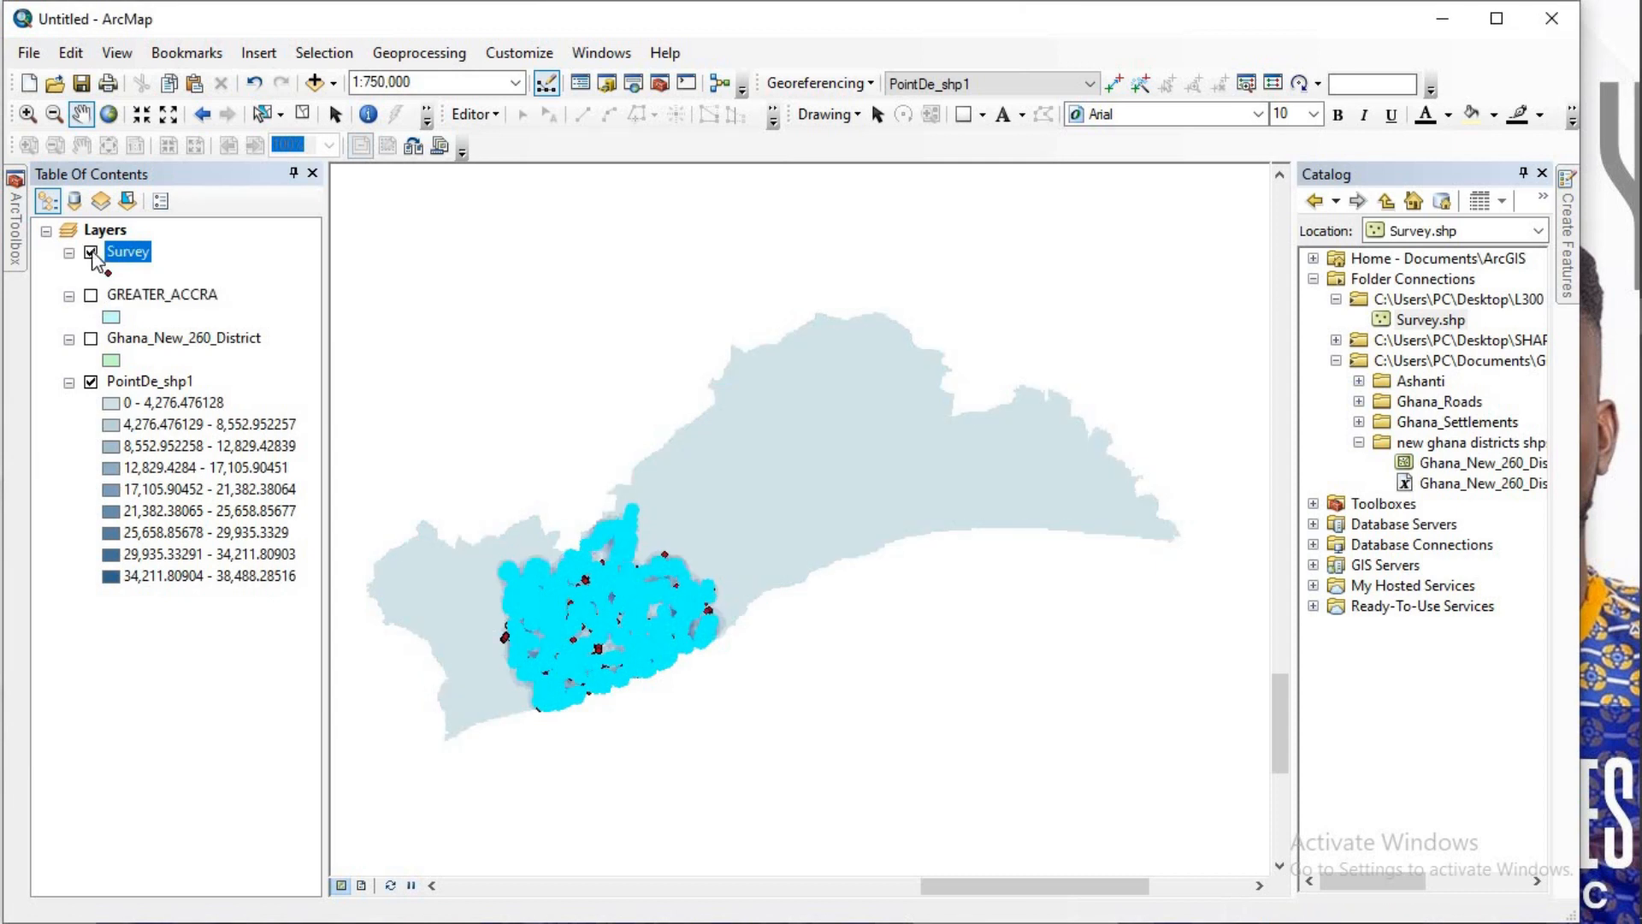
{"action": "left_click", "coordinate": [90, 252]}
{"action": "left_click_drag", "start_coordinate": [730, 565], "coordinate": [786, 530]}
{"action": "scroll", "coordinate": [795, 531], "scroll_direction": "down", "scroll_amount": 1}
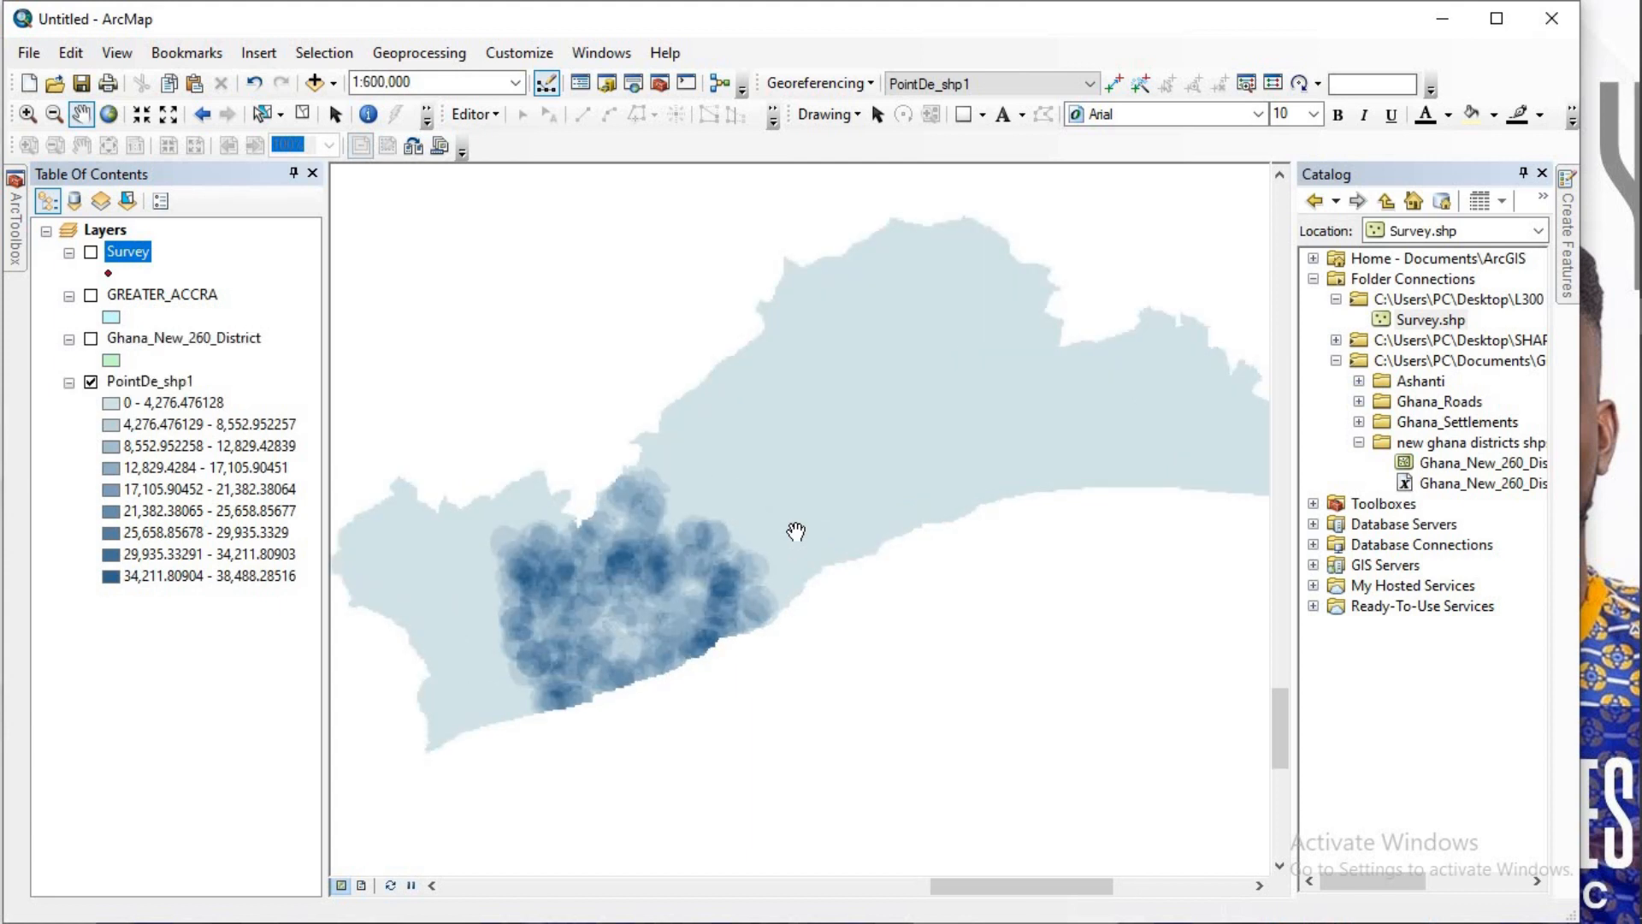
{"action": "scroll", "coordinate": [797, 530], "scroll_direction": "up", "scroll_amount": 1}
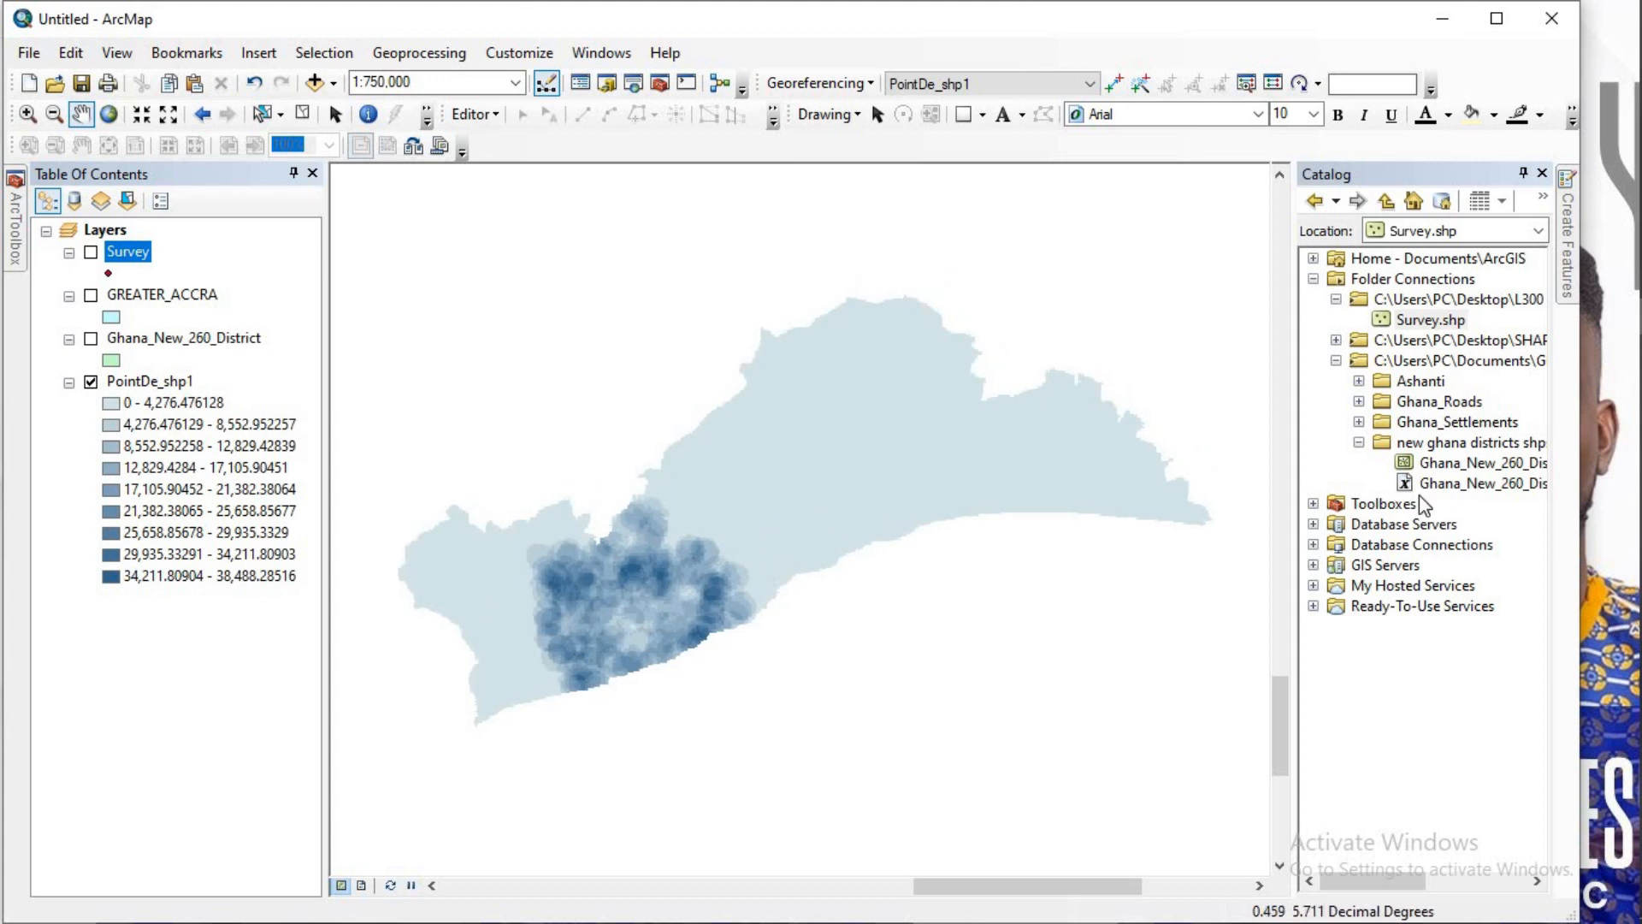
Step: Reread the map composition instruction in QU.png, then return to ArcMap and switch to the layout view
{"action": "left_click", "coordinate": [1630, 279]}
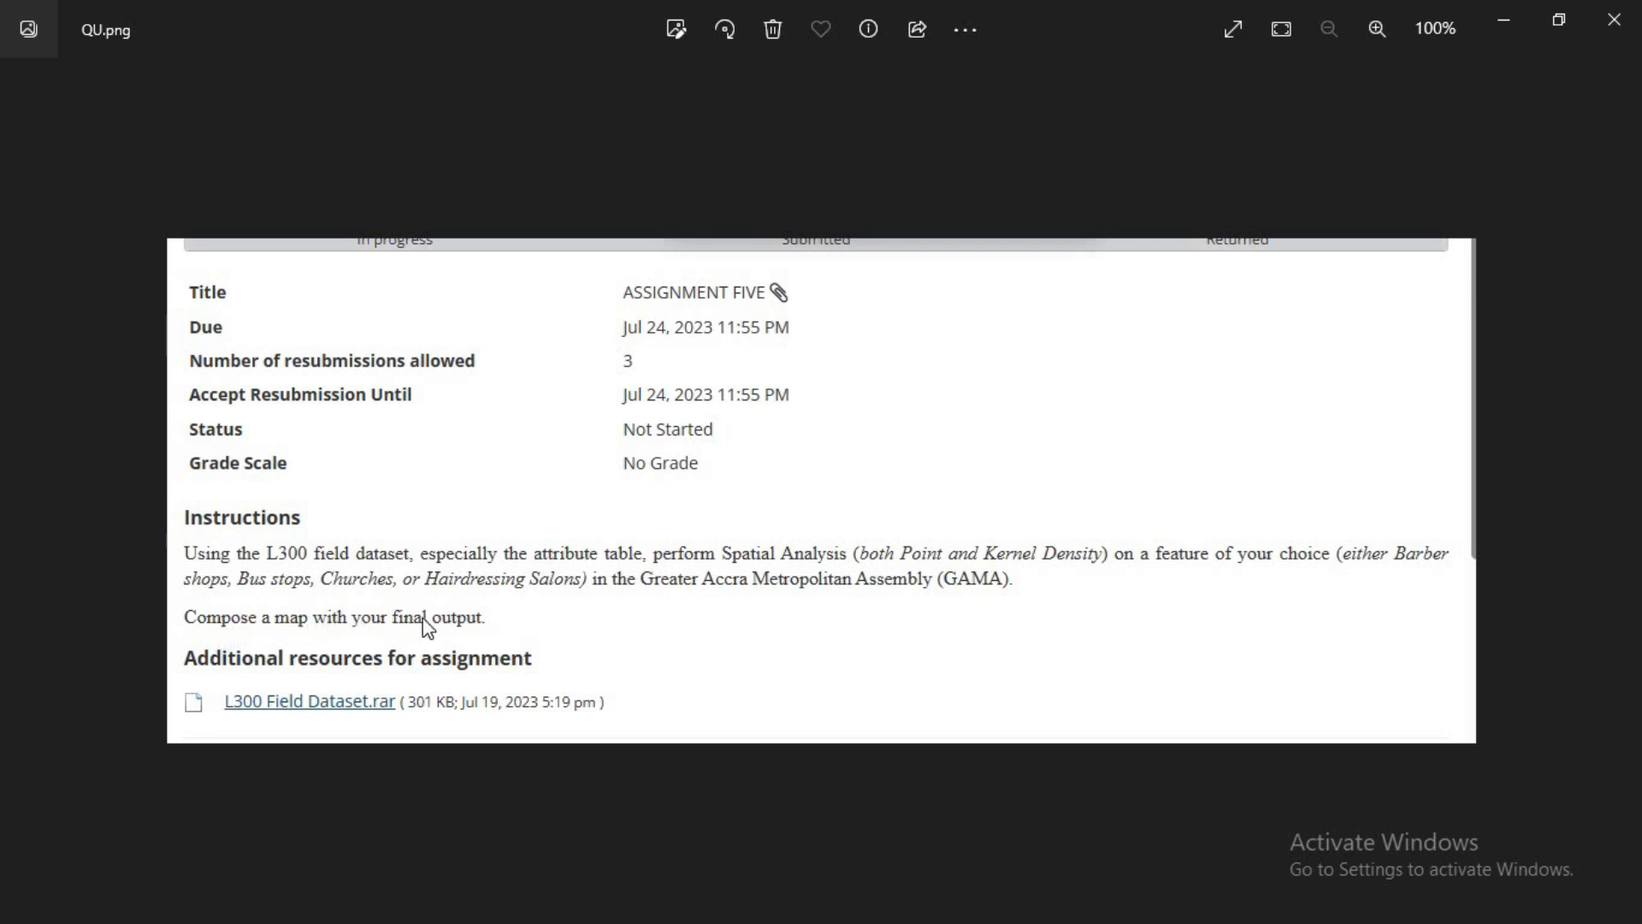
{"action": "left_click", "coordinate": [1498, 22]}
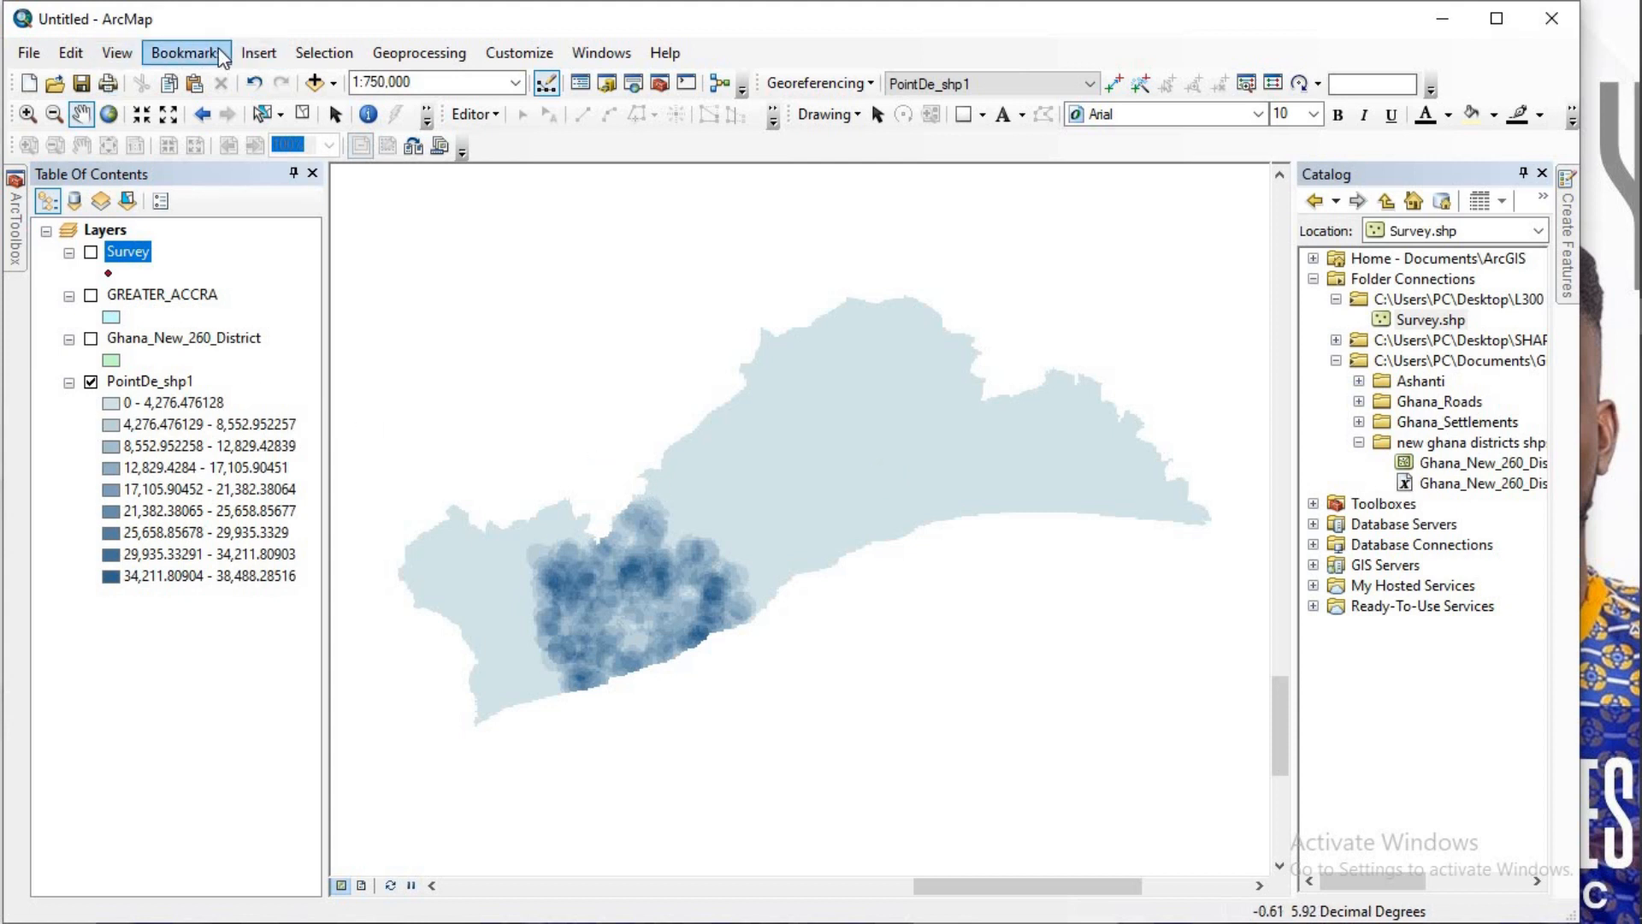
{"action": "left_click", "coordinate": [119, 54]}
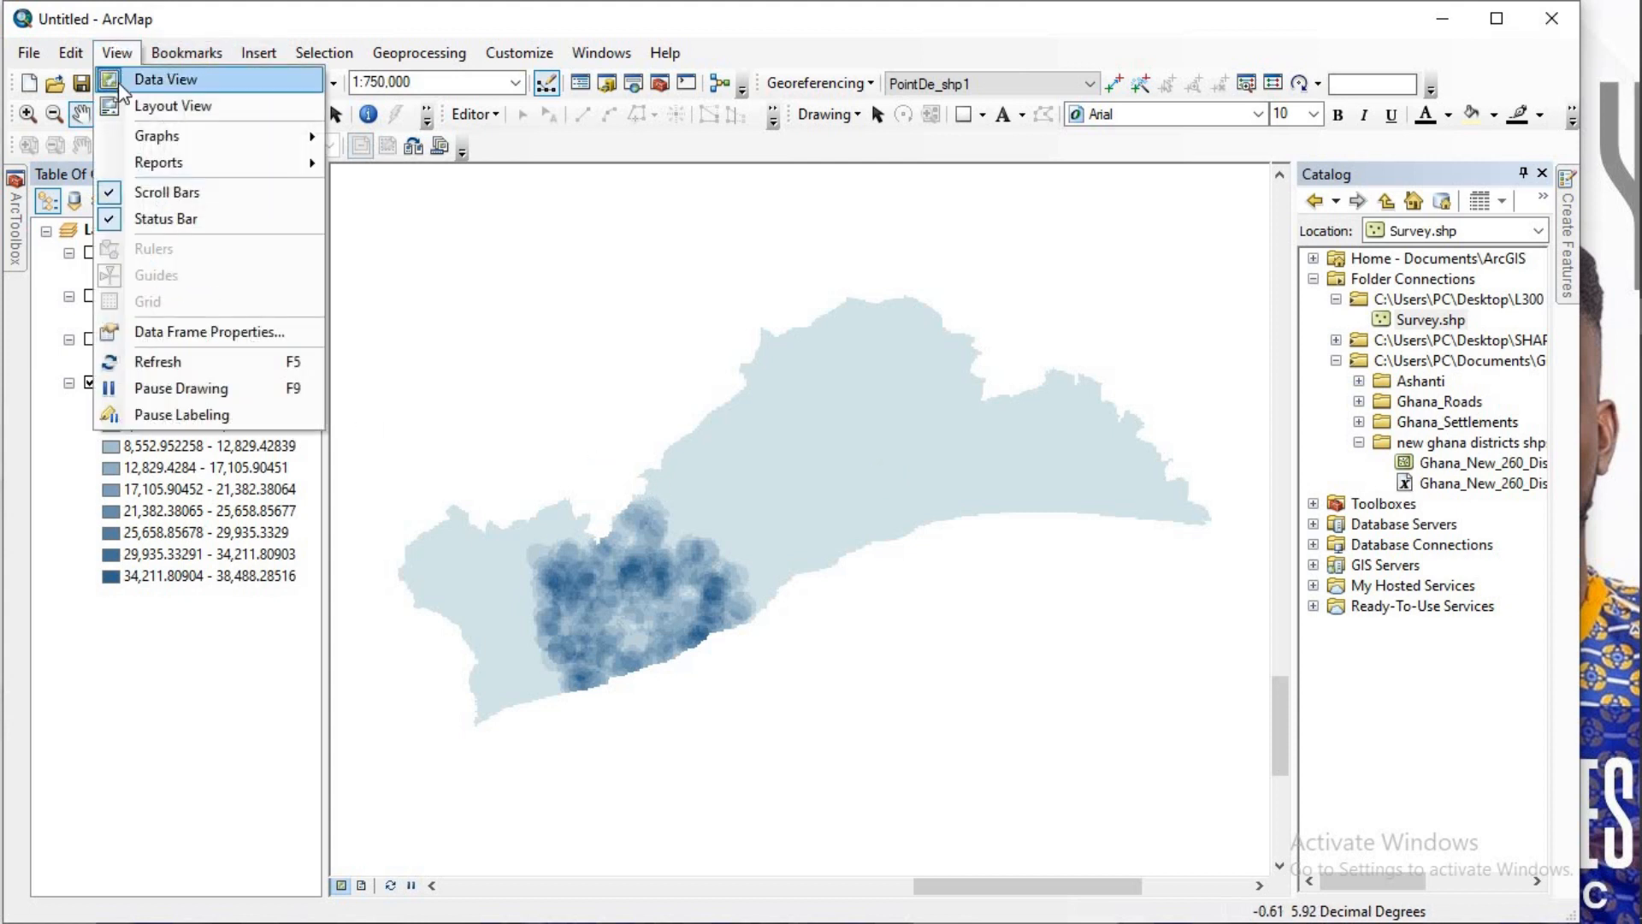
{"action": "left_click", "coordinate": [129, 107]}
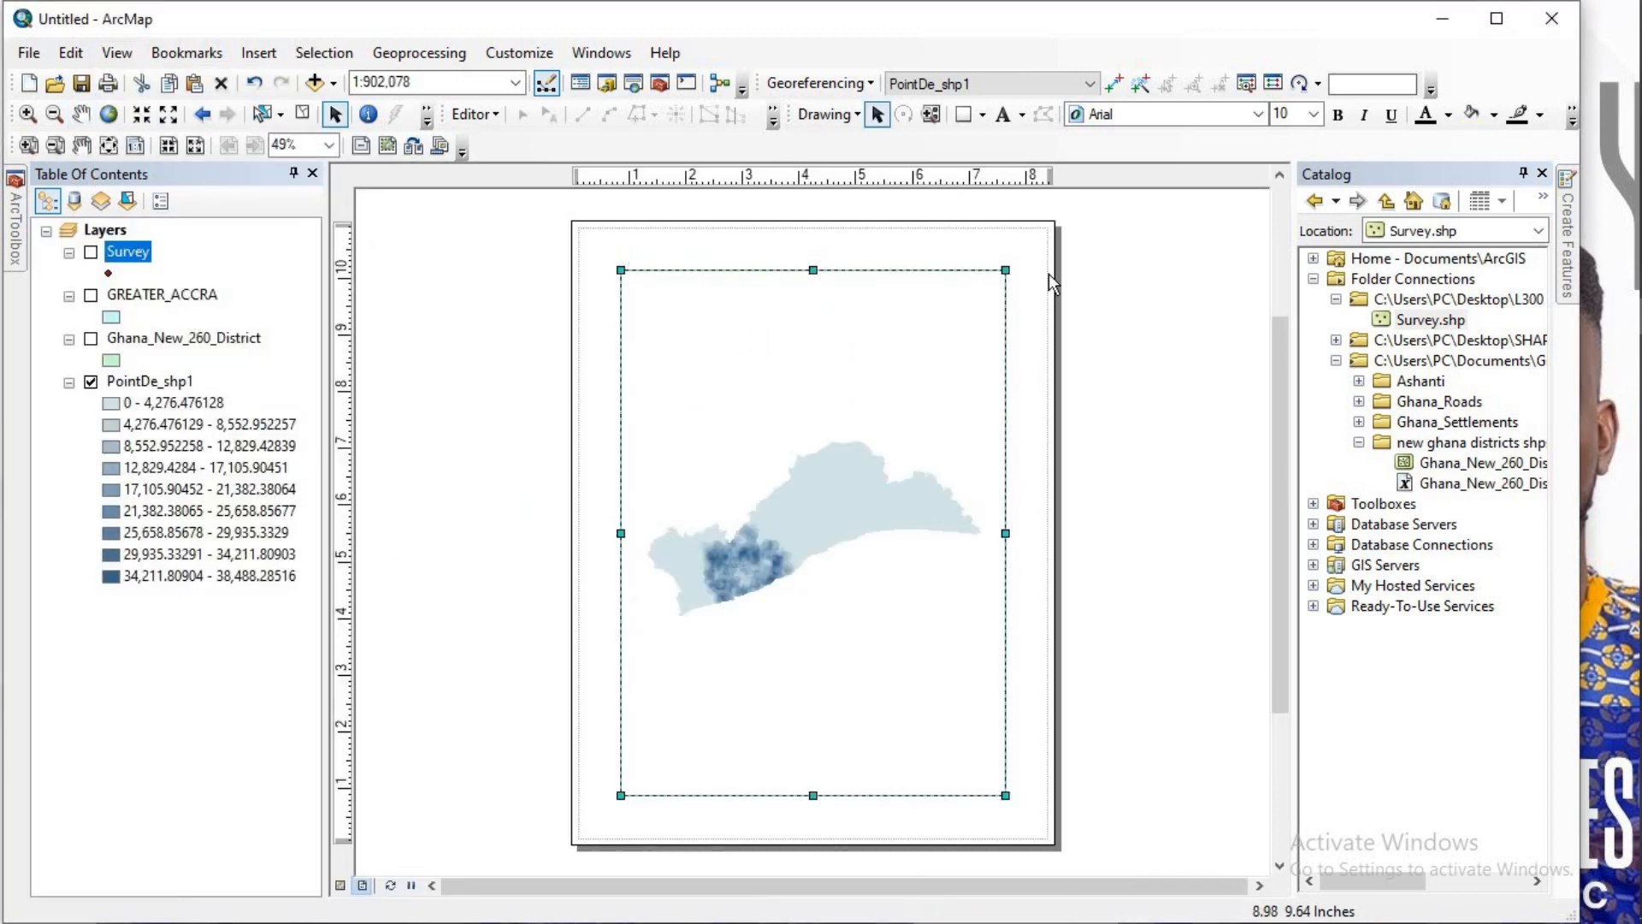
Step: Enlarge the data frame on the layout page so its edges reach close to the page margins on all sides
{"action": "scroll", "coordinate": [904, 427], "scroll_direction": "down", "scroll_amount": 1}
{"action": "scroll", "coordinate": [905, 424], "scroll_direction": "up", "scroll_amount": 2}
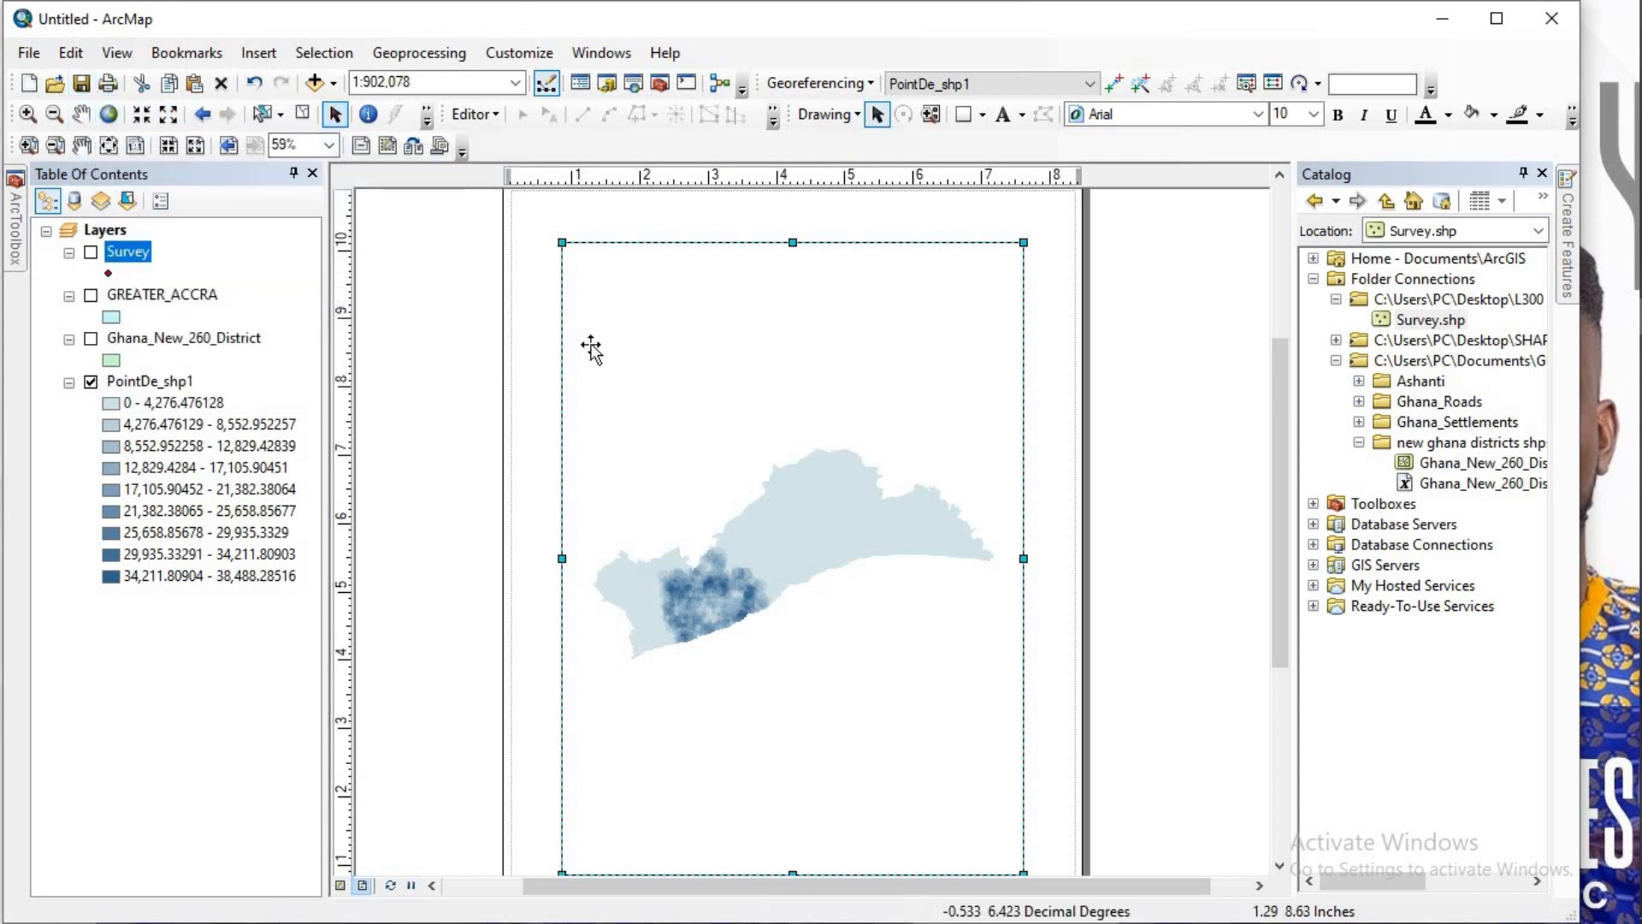
{"action": "left_click_drag", "start_coordinate": [557, 244], "coordinate": [520, 199]}
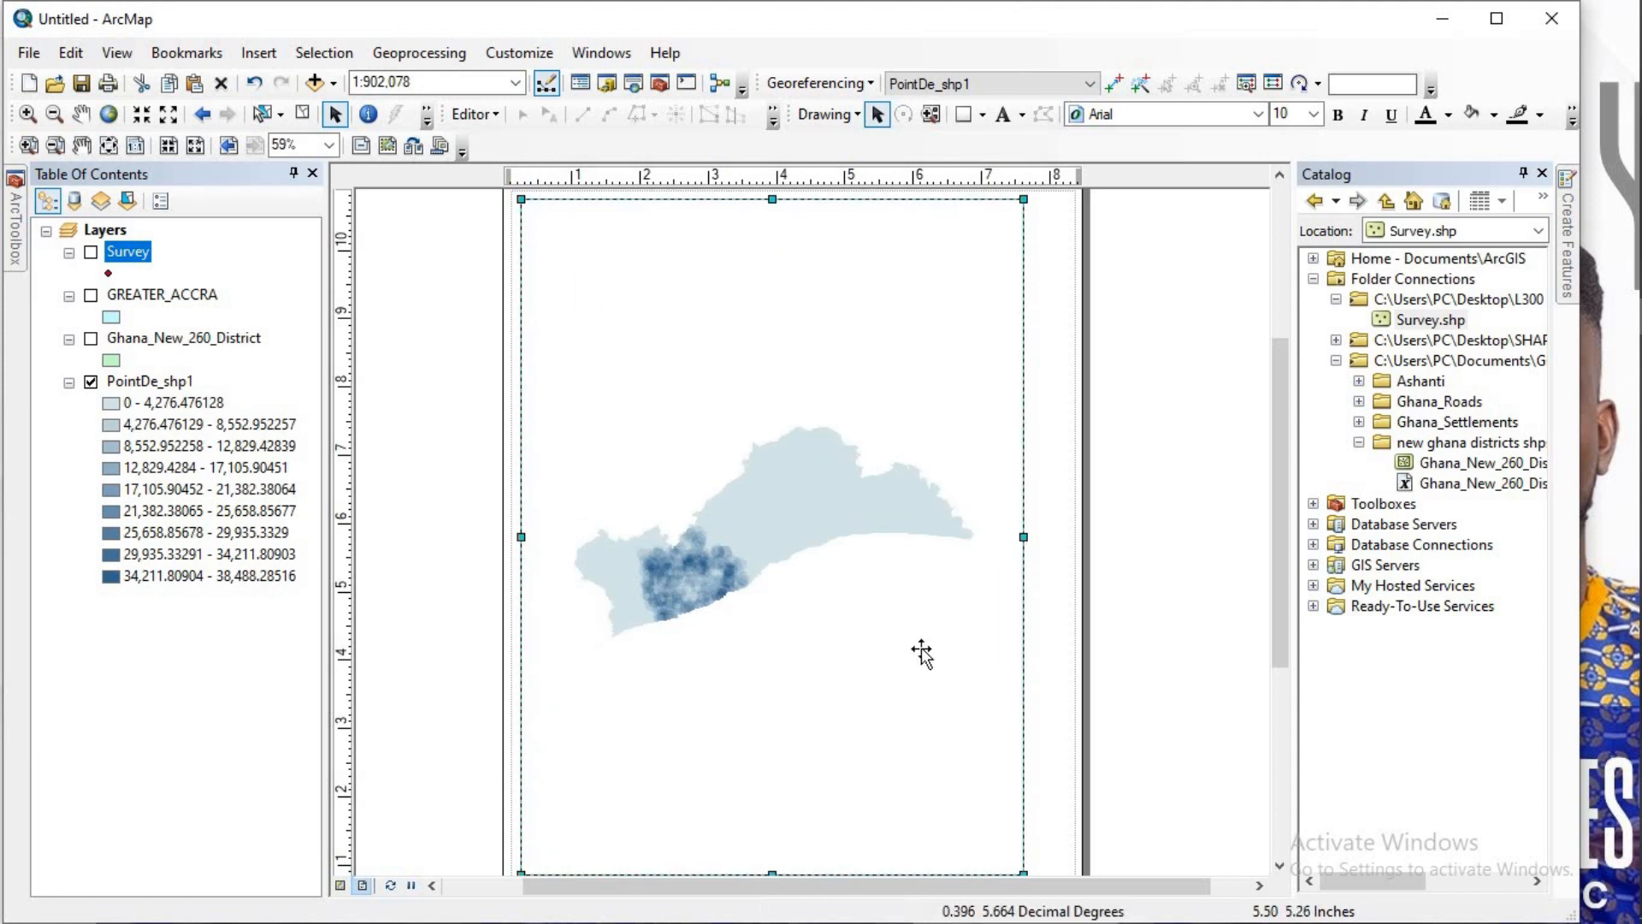
{"action": "left_click_drag", "start_coordinate": [1023, 870], "coordinate": [1065, 870]}
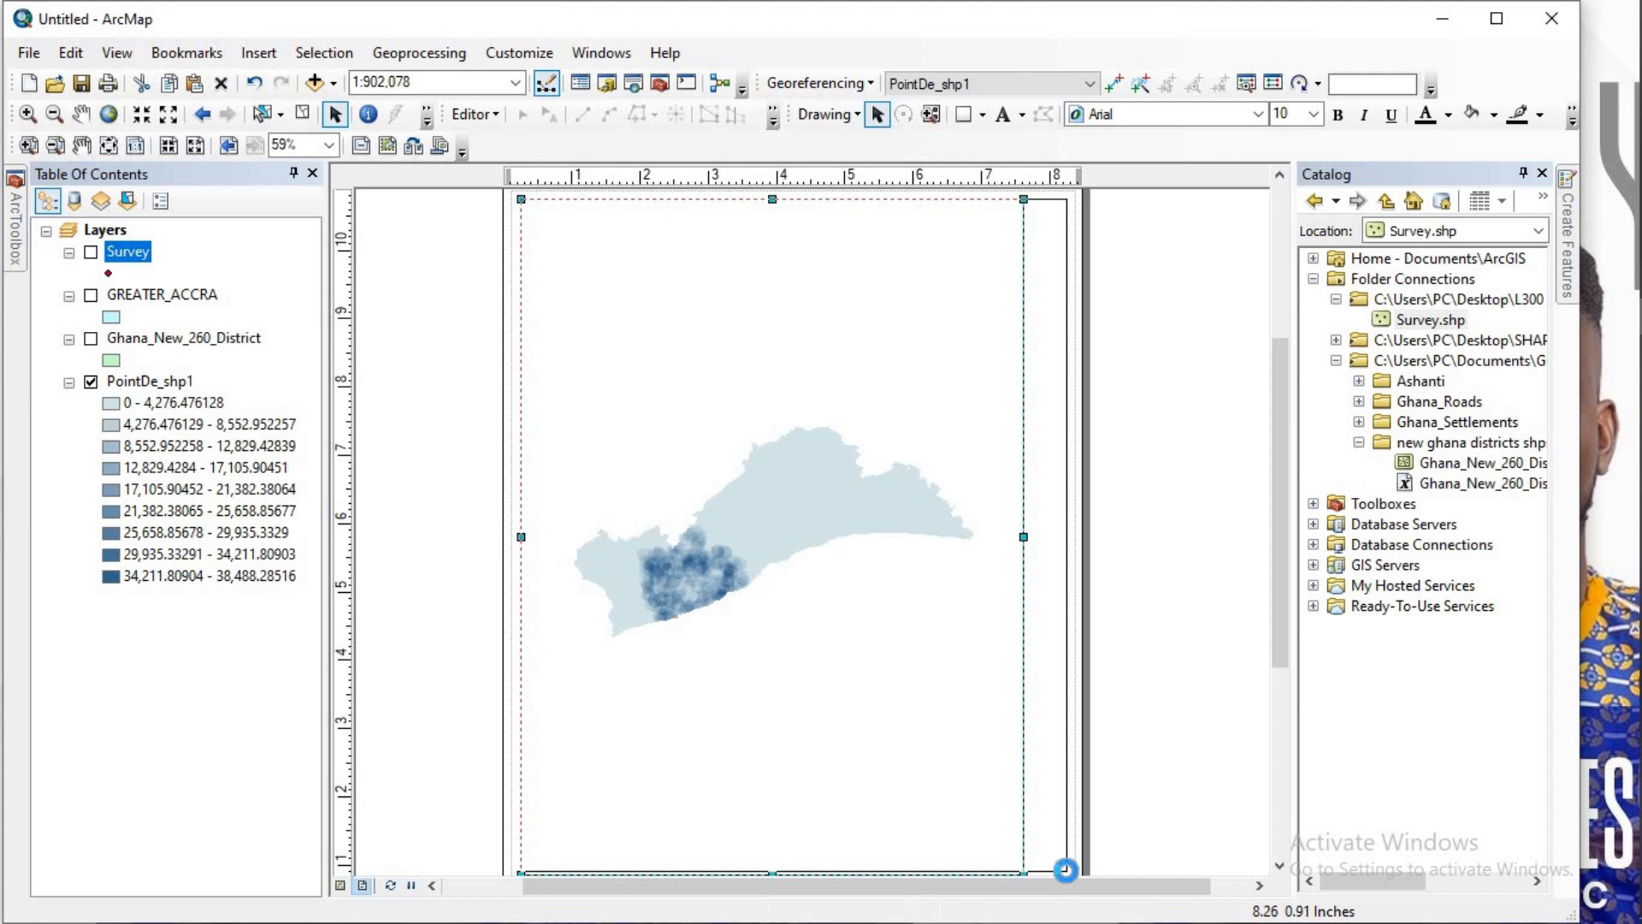
{"action": "left_click_drag", "start_coordinate": [1279, 515], "coordinate": [1267, 548]}
{"action": "left_click_drag", "start_coordinate": [795, 802], "coordinate": [794, 845]}
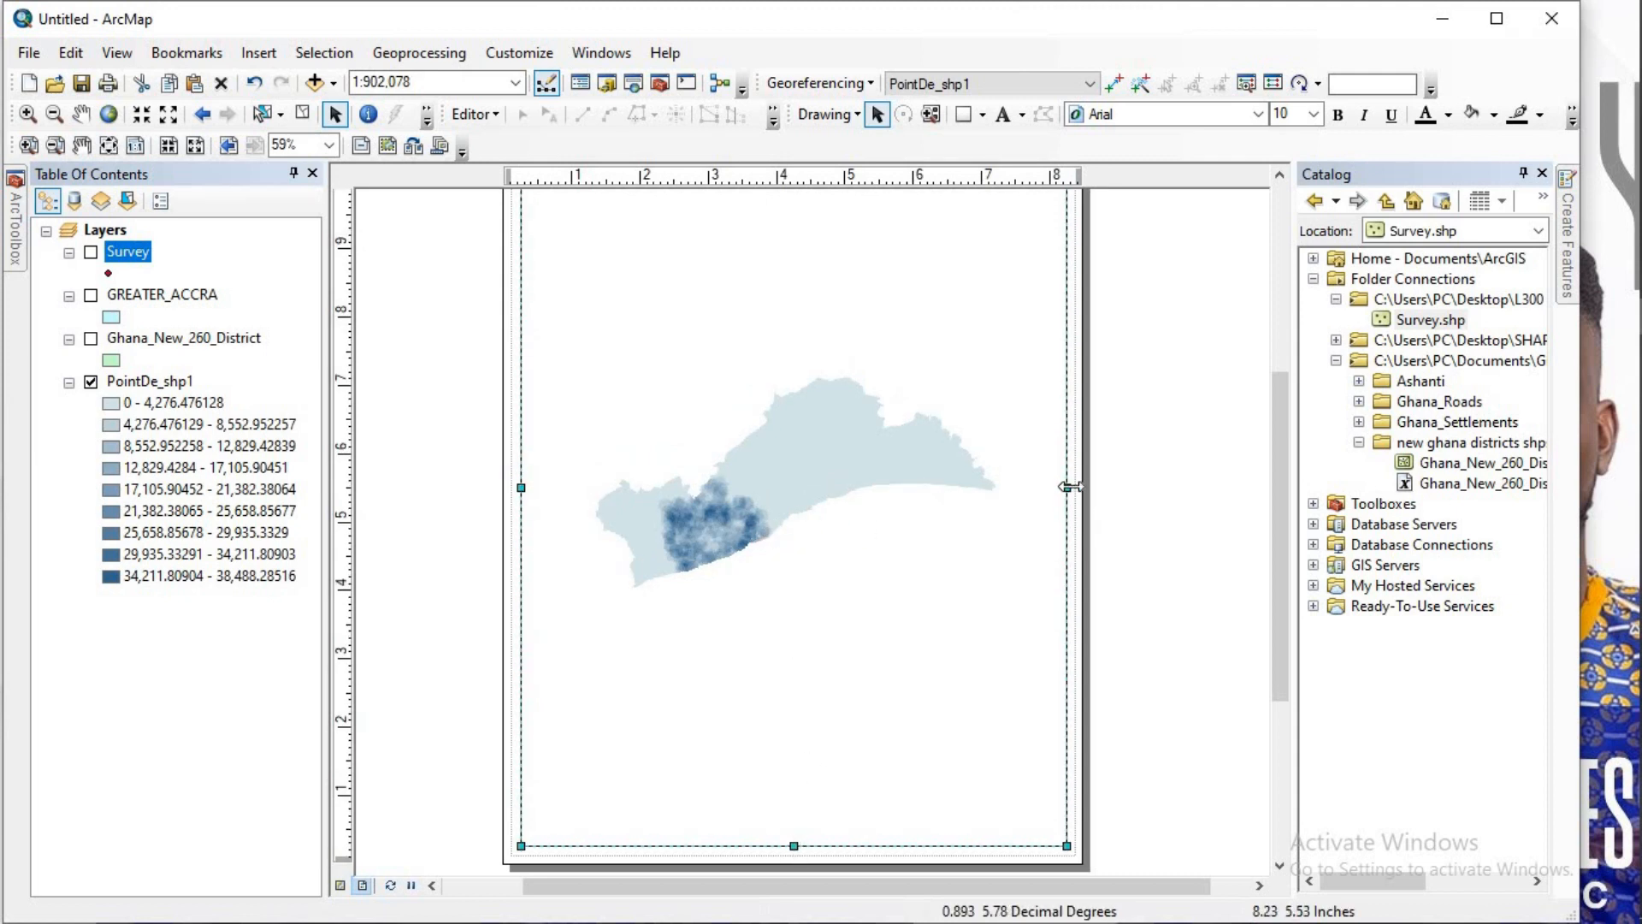
{"action": "left_click_drag", "start_coordinate": [1280, 453], "coordinate": [1269, 386]}
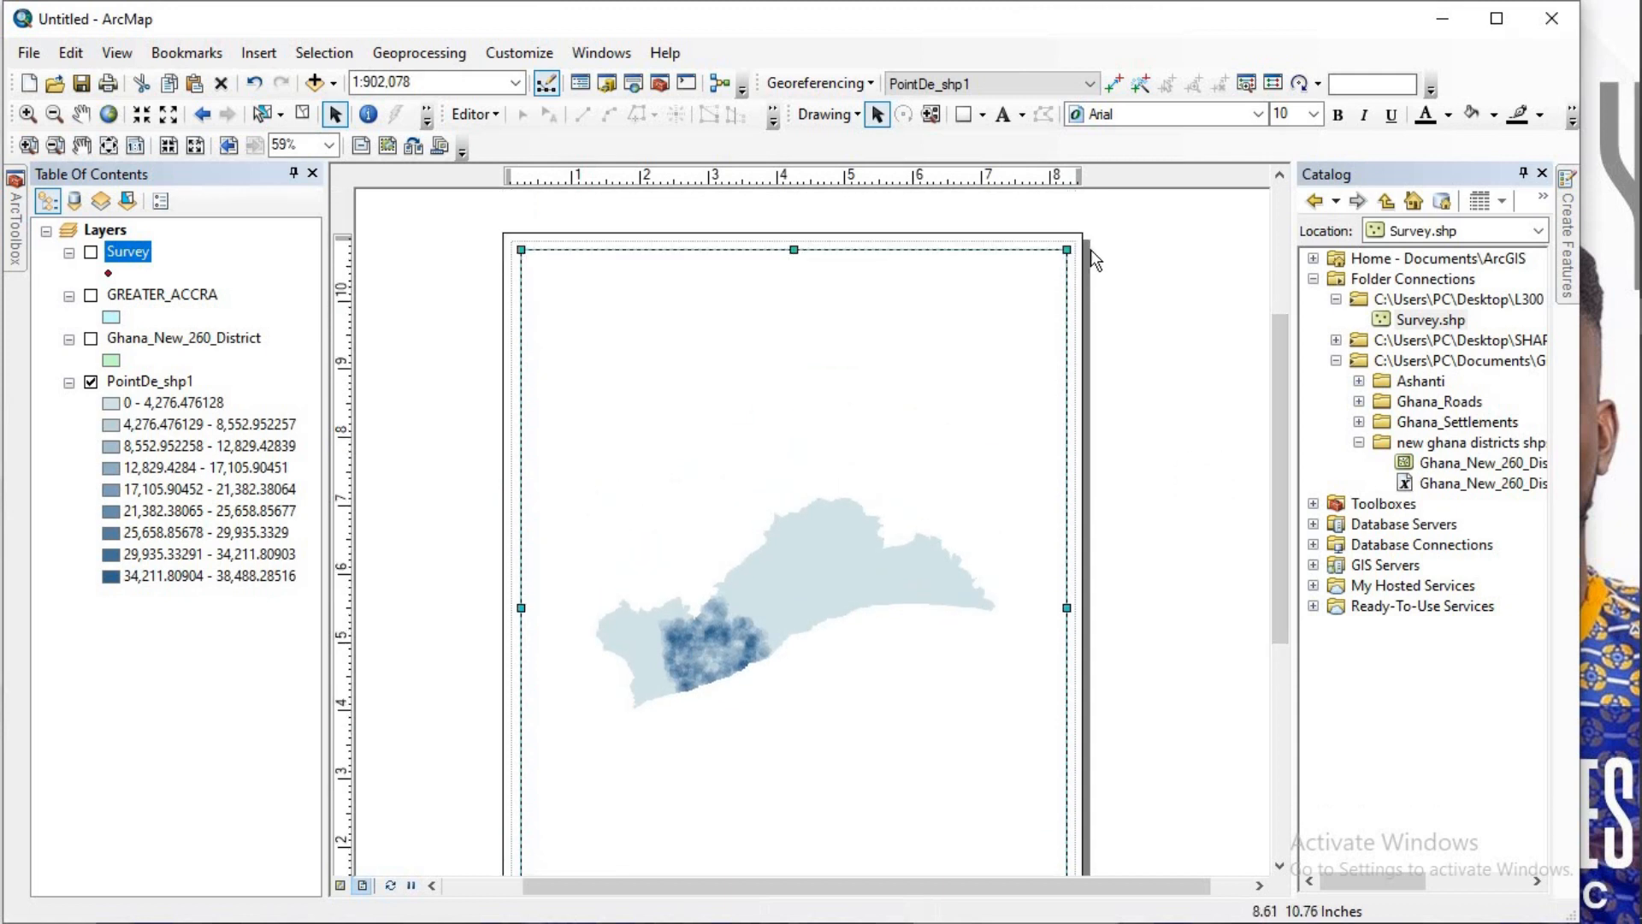
Step: Widen the data frame slightly toward the right page margin and insert the title "MAP OF GREATER ACCRA SHOWING THE POINT DENSITY OF CHURCHES"
{"action": "left_click_drag", "start_coordinate": [1066, 605], "coordinate": [1073, 604]}
{"action": "left_click", "coordinate": [417, 61]}
{"action": "mouse_move", "coordinate": [297, 61]}
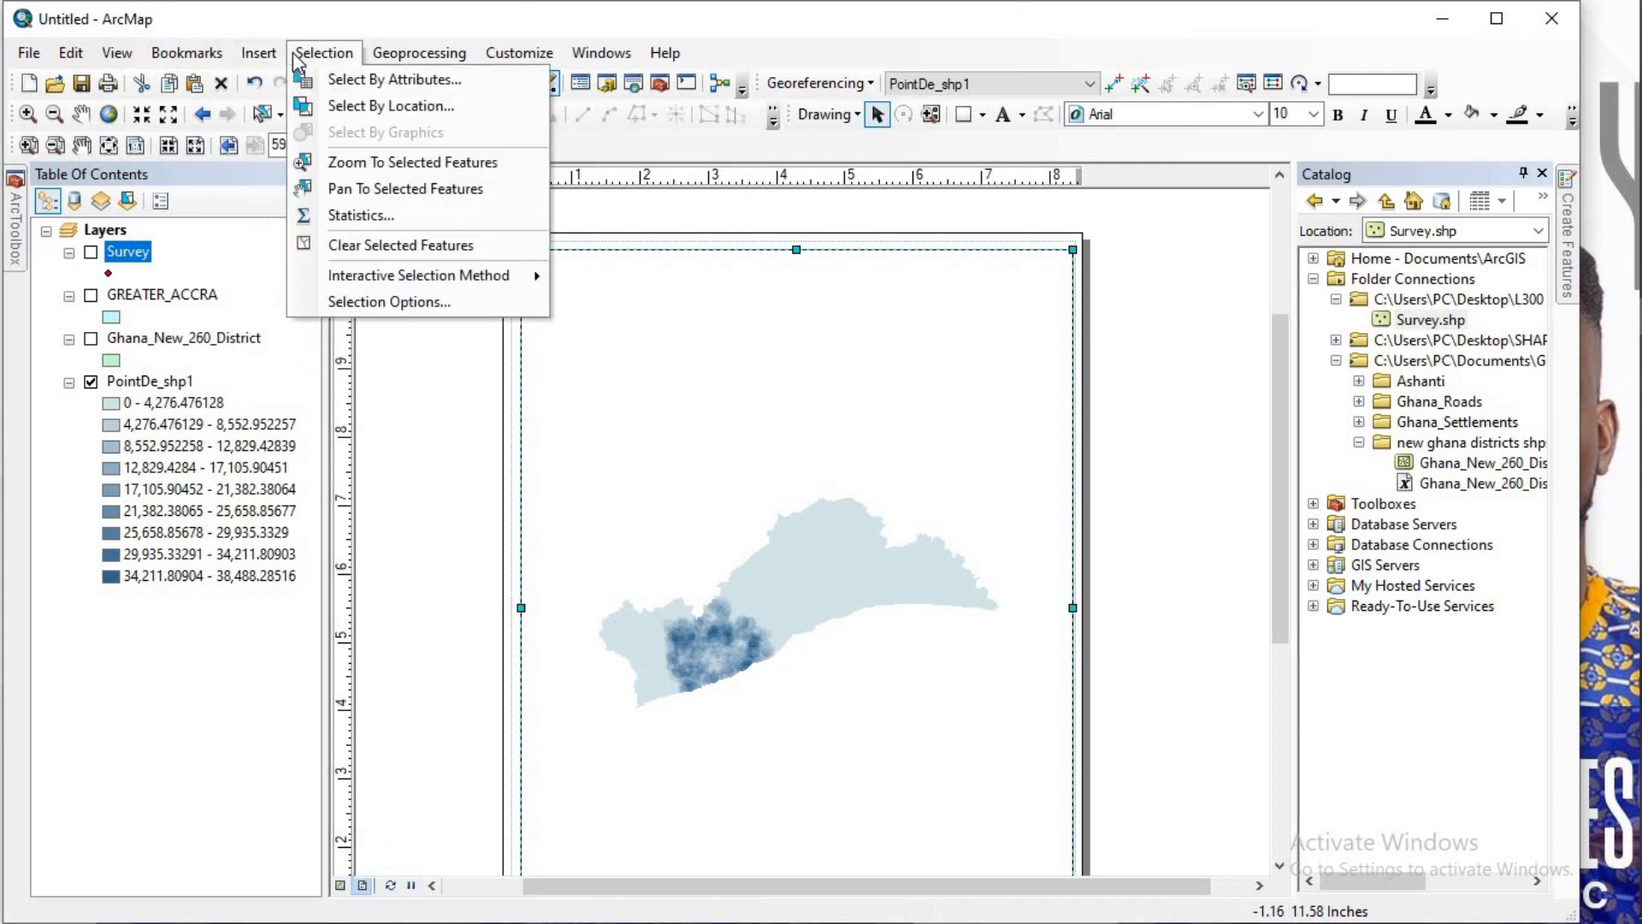
{"action": "left_click", "coordinate": [287, 108]}
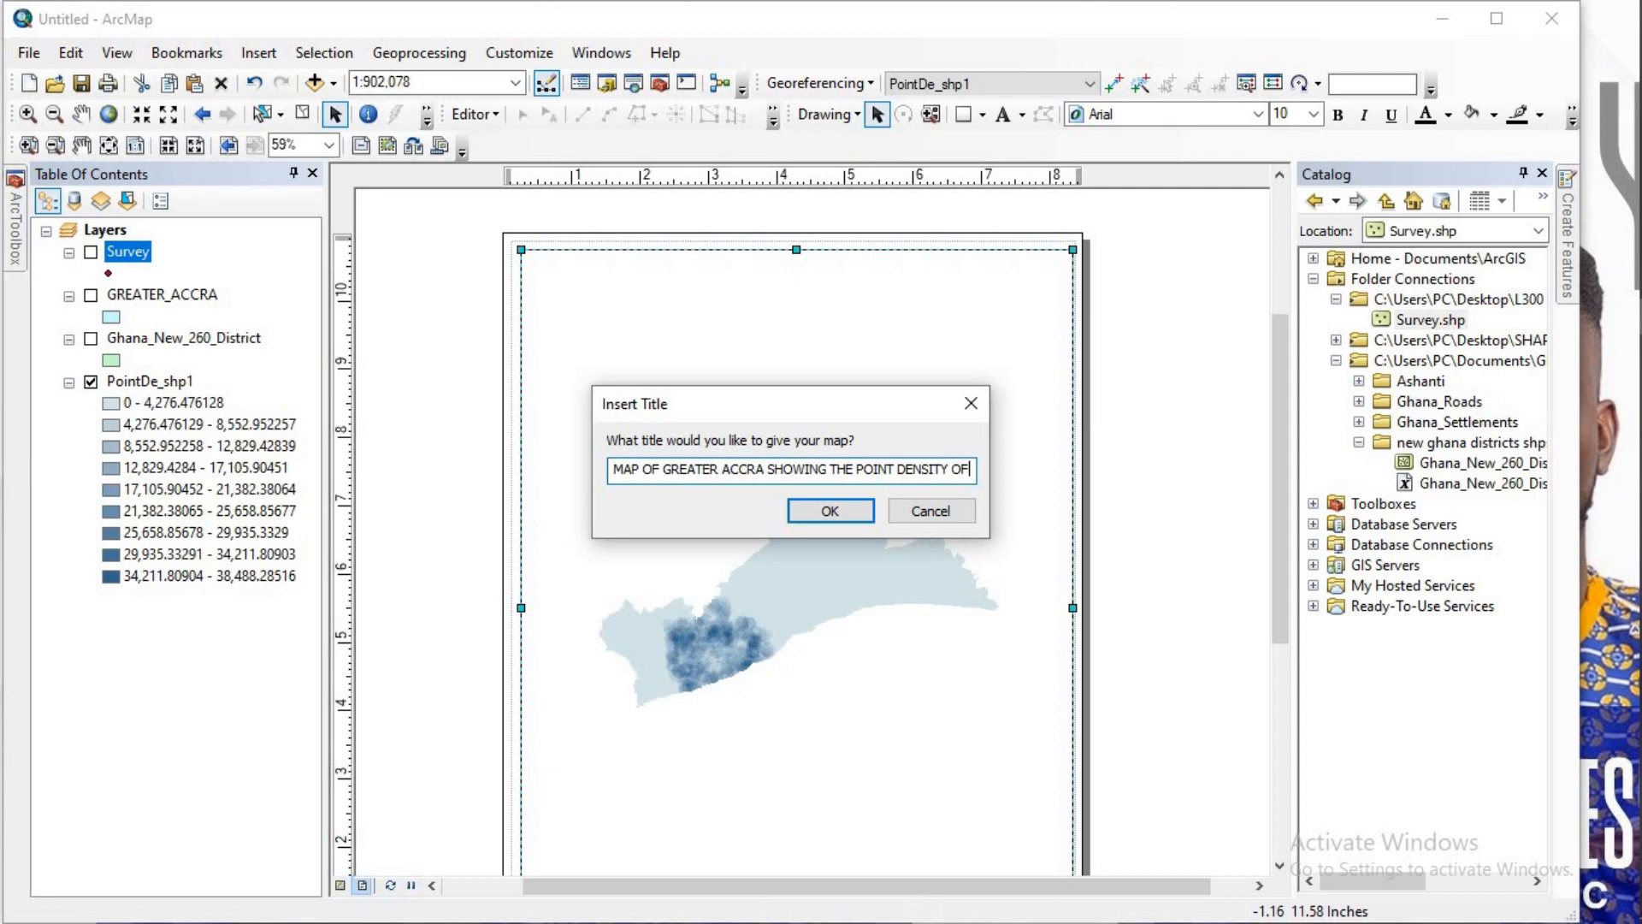
{"action": "type", "text": "CHURC"}
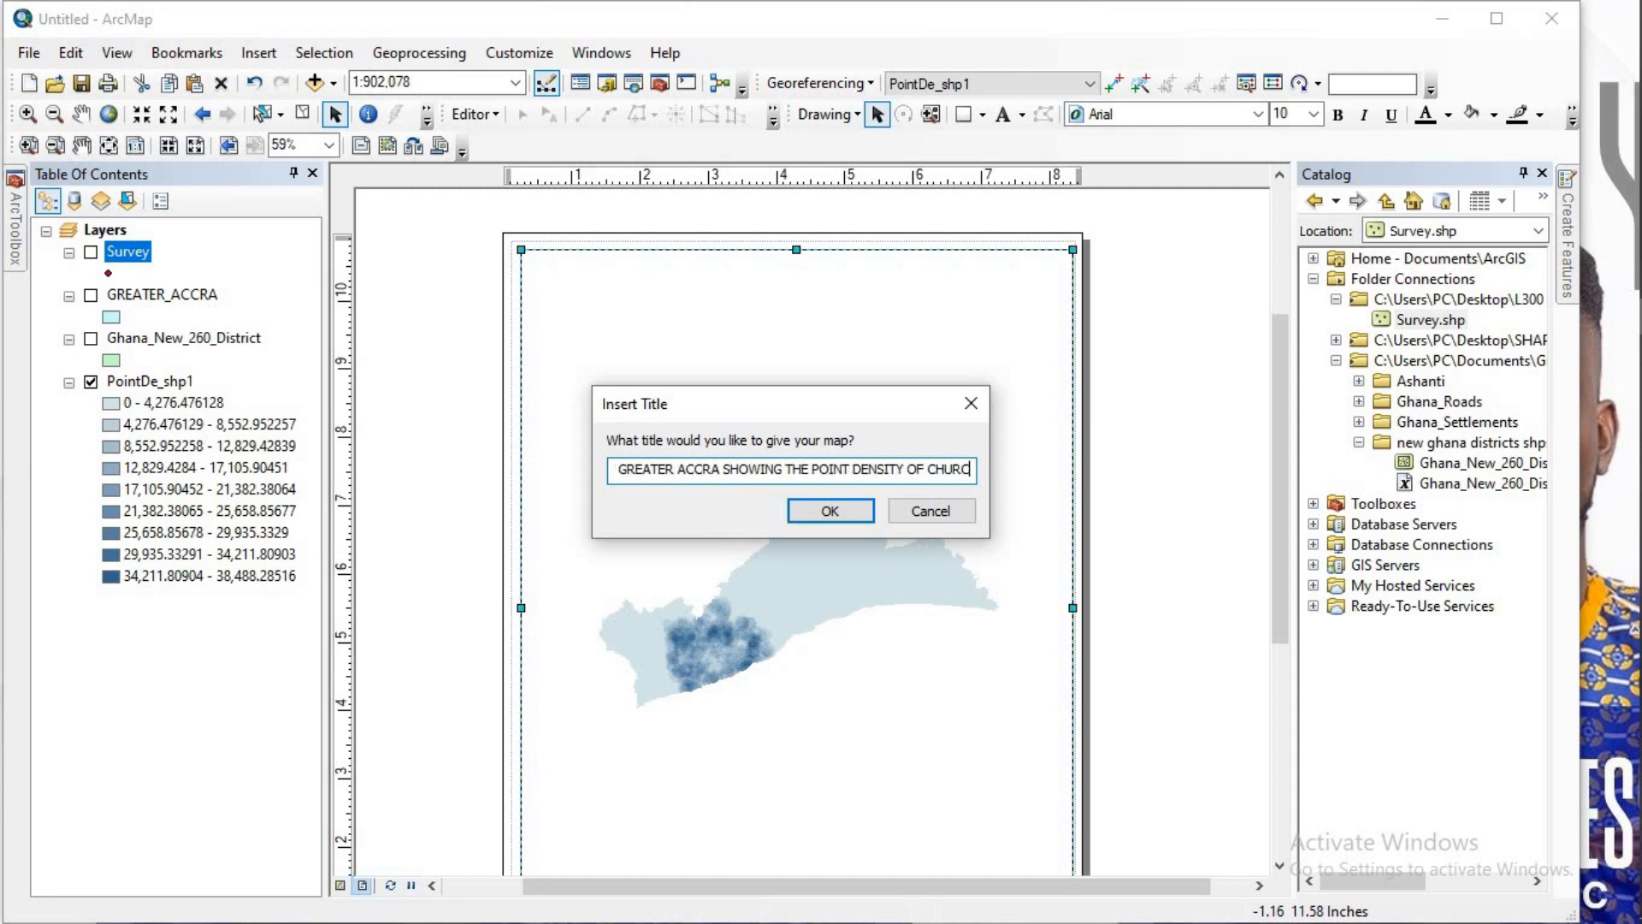
{"action": "type", "text": "HES"}
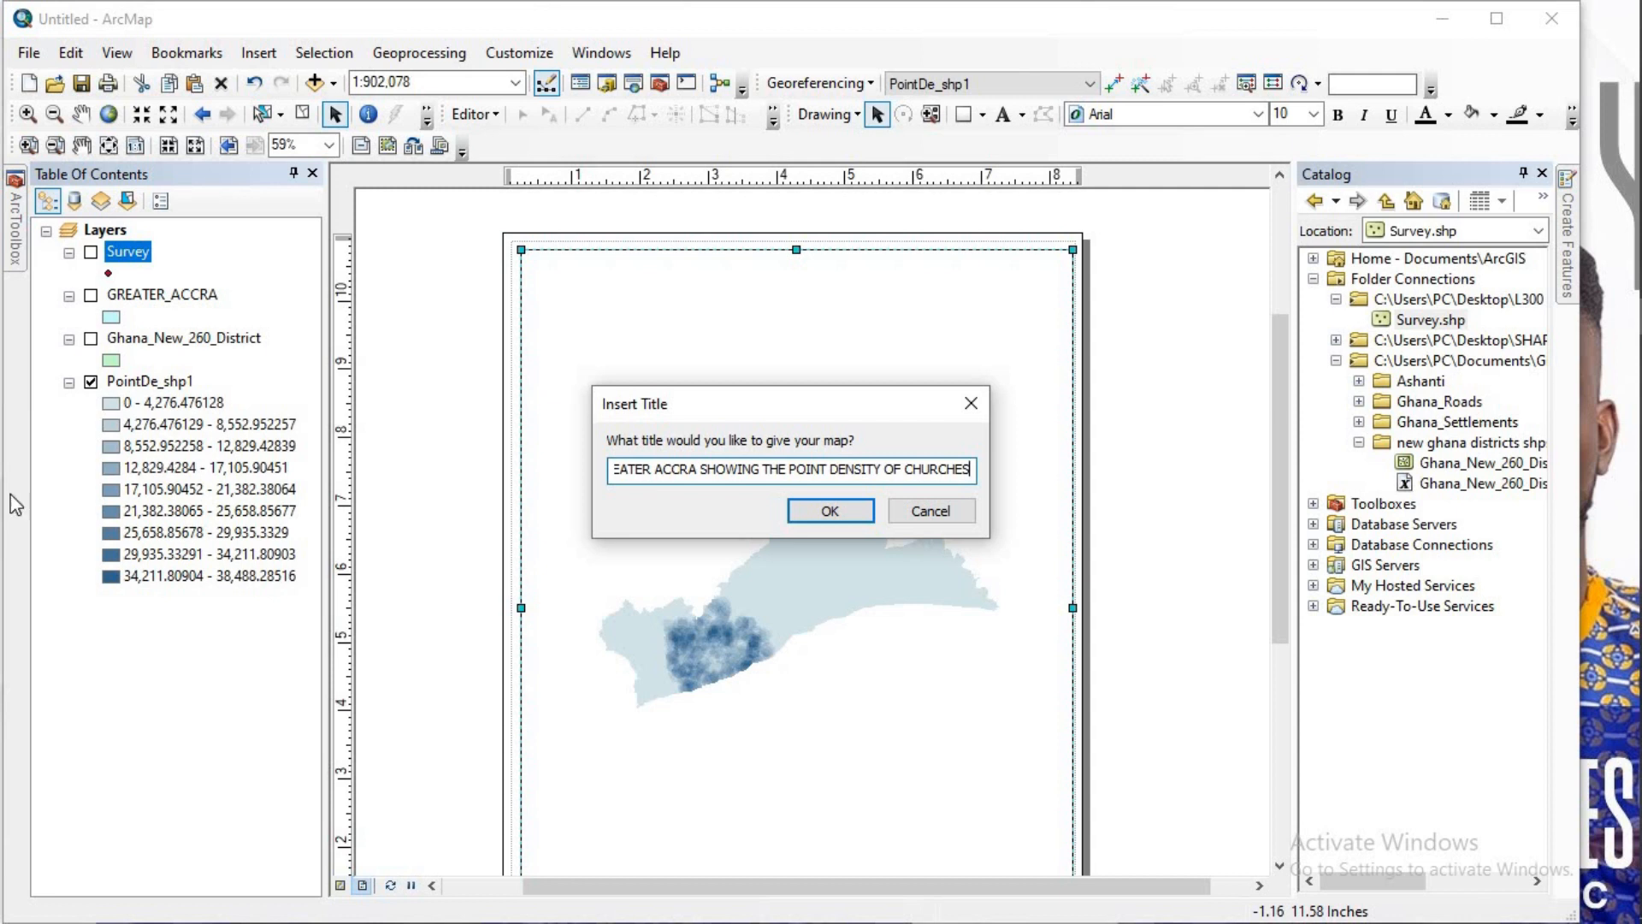
{"action": "left_click", "coordinate": [867, 506]}
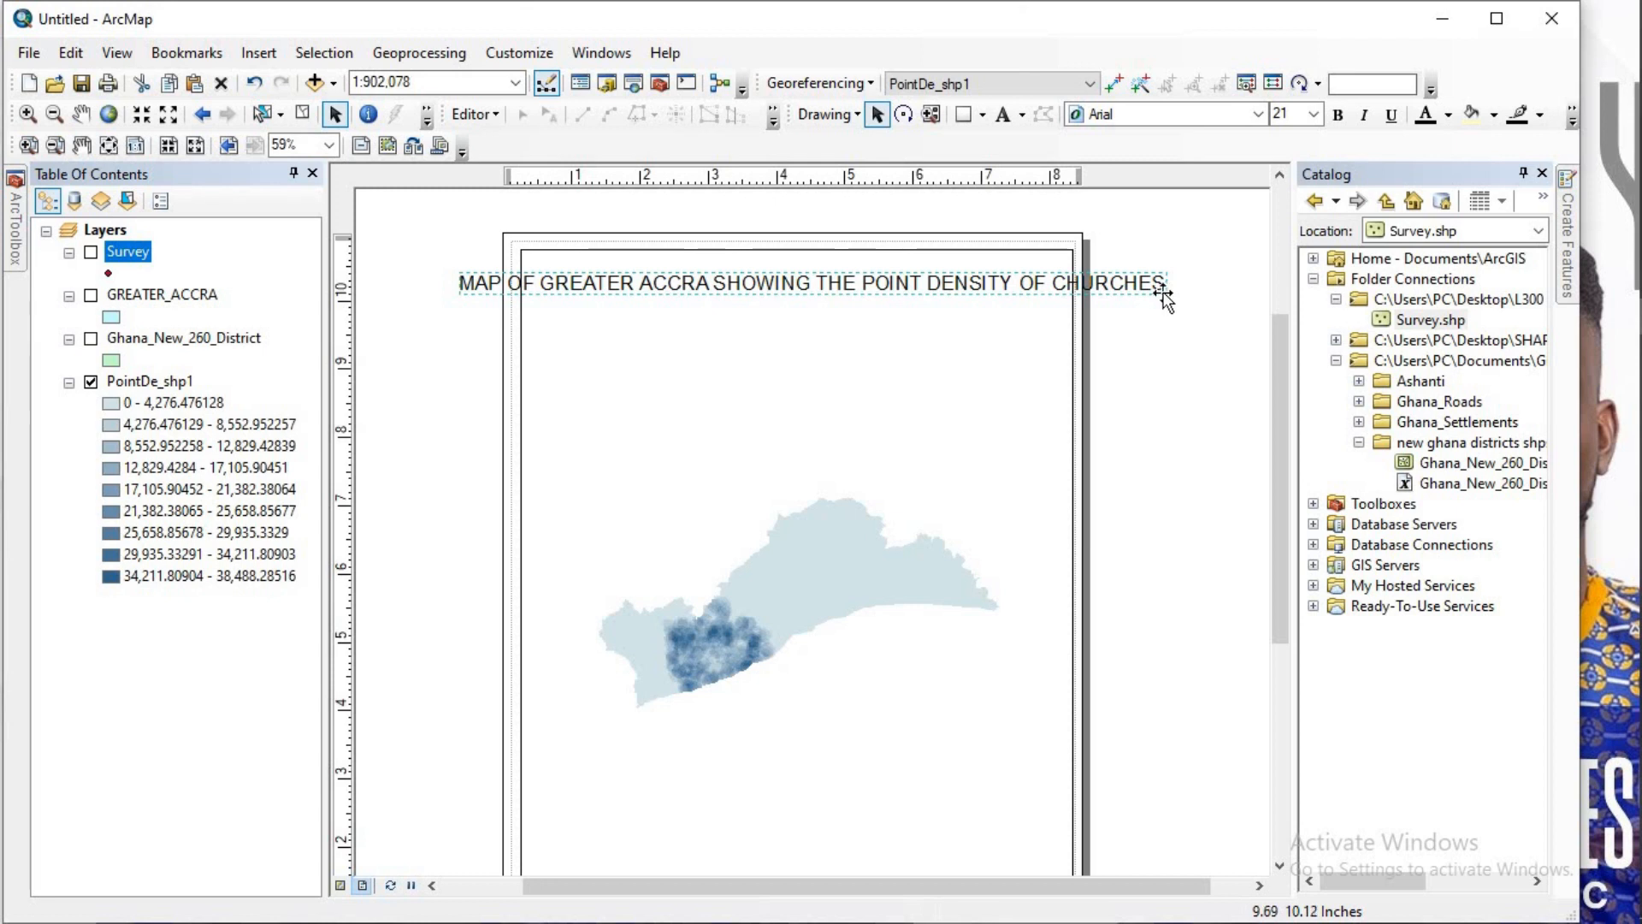
Step: Try to fit the title on the page by adjusting its left edge and checking its size and position properties
{"action": "left_click_drag", "start_coordinate": [972, 280], "coordinate": [977, 279]}
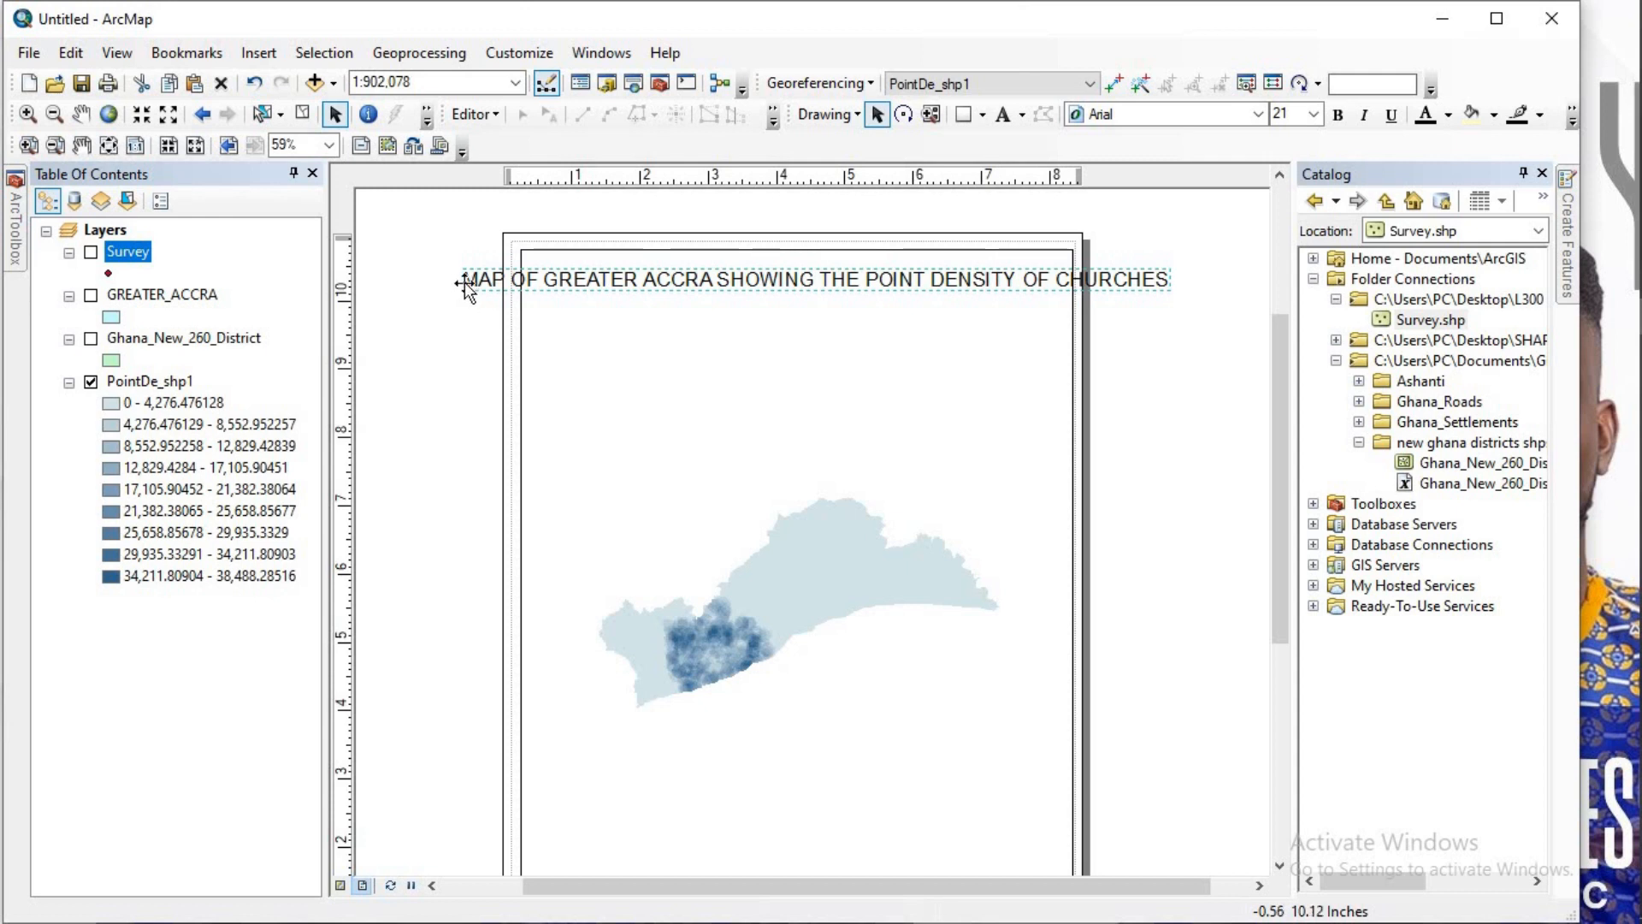
{"action": "left_click_drag", "start_coordinate": [469, 277], "coordinate": [617, 337]}
{"action": "left_click", "coordinate": [619, 338]}
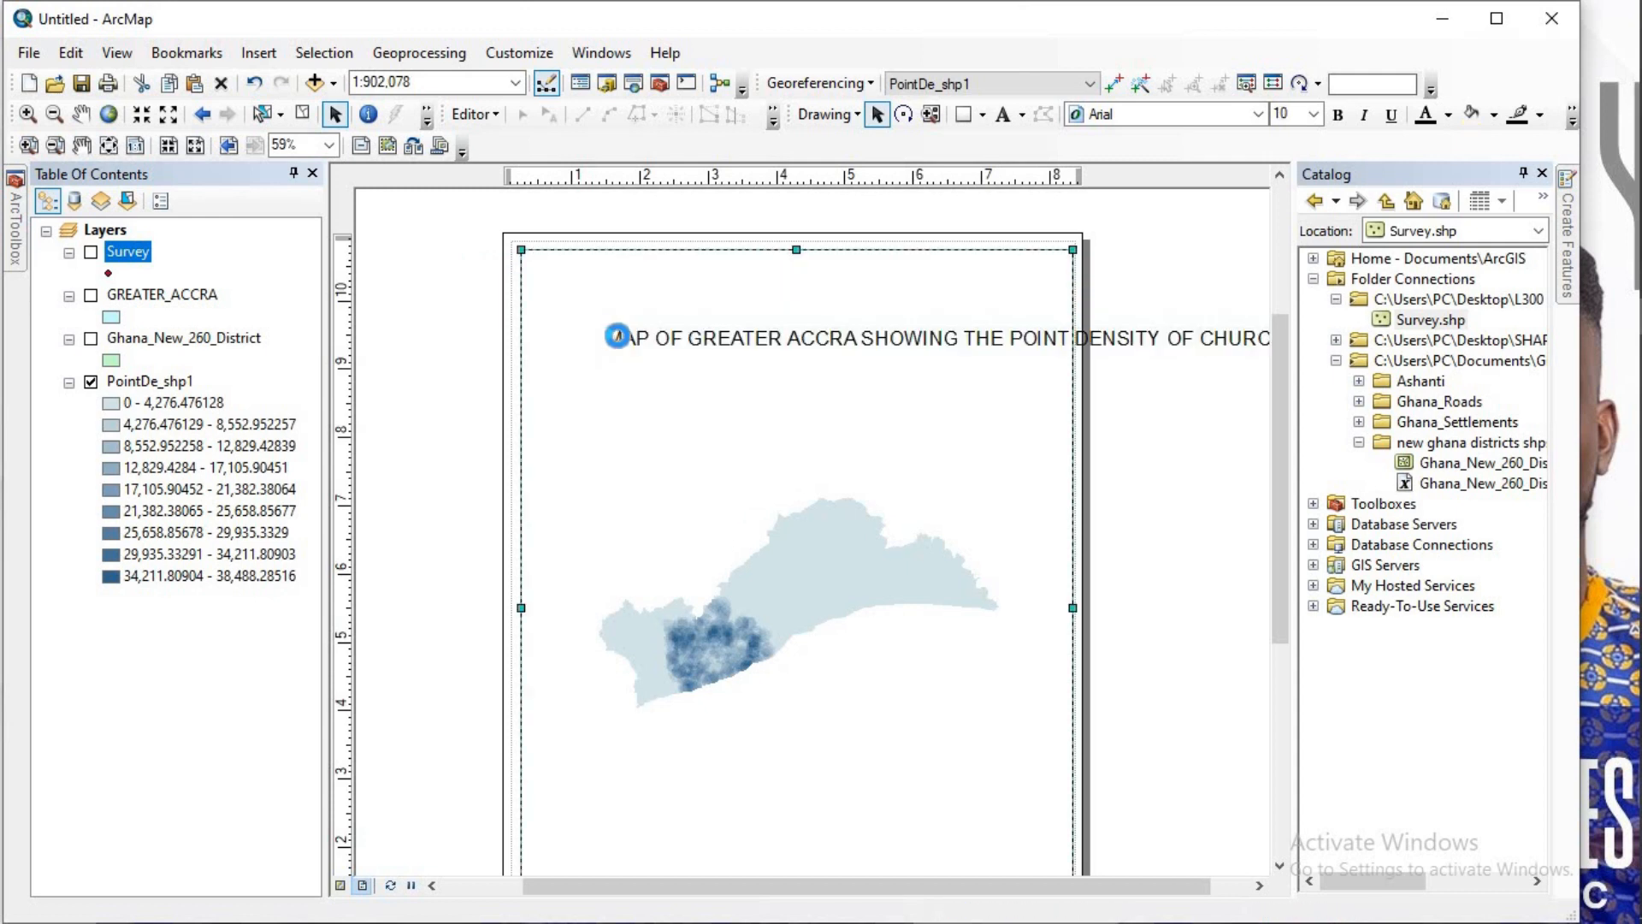
{"action": "double_click", "coordinate": [619, 338]}
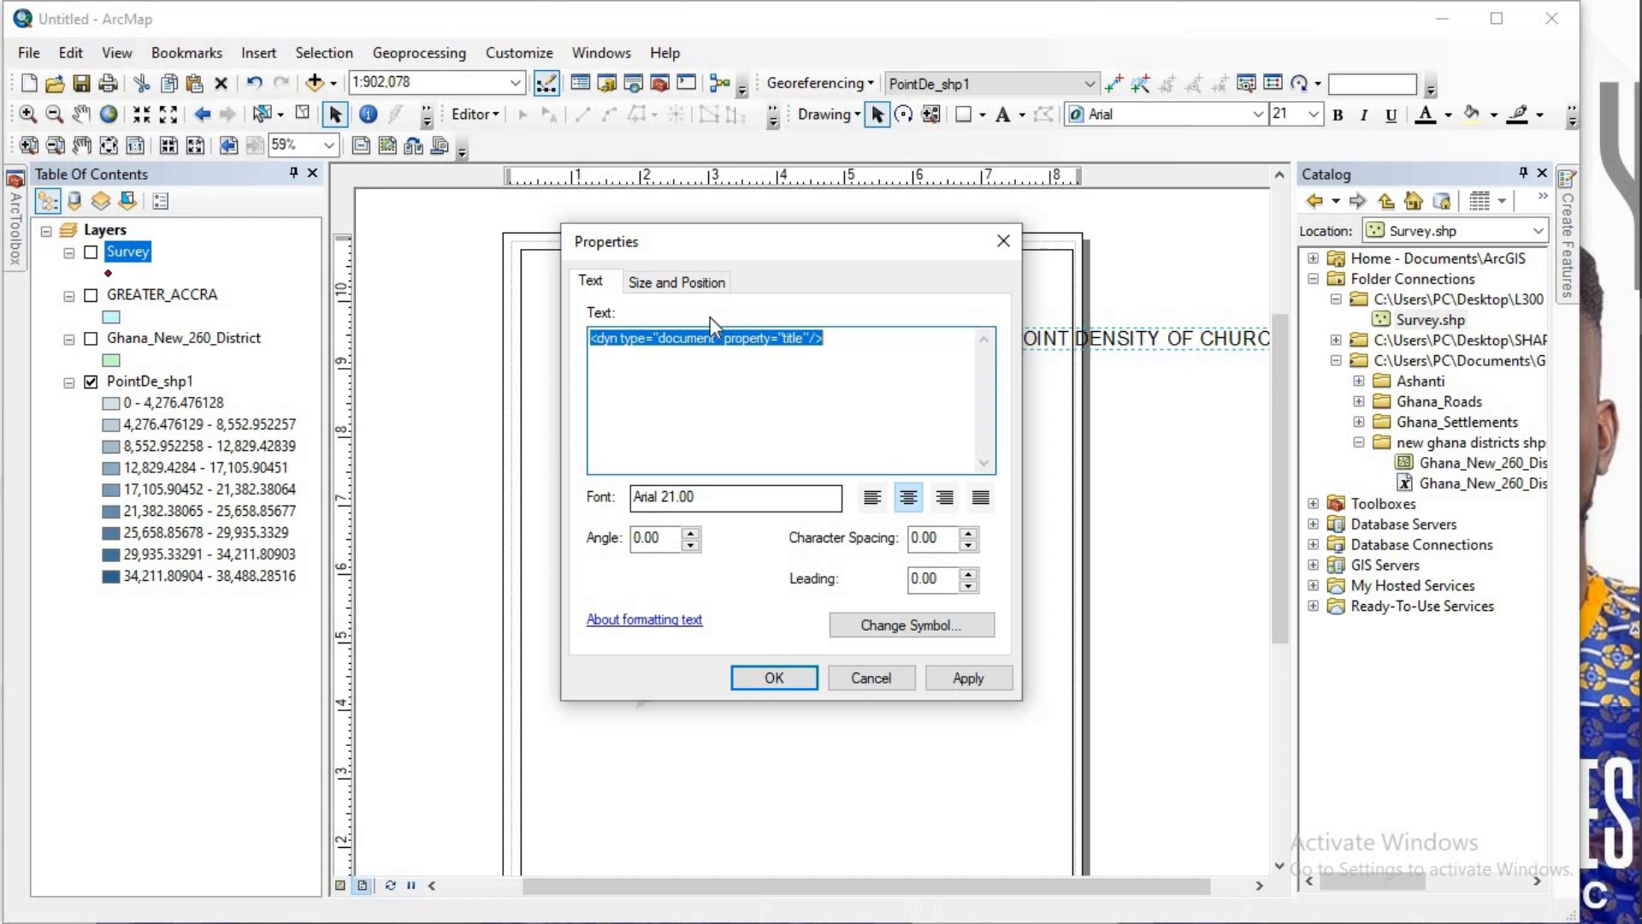
{"action": "left_click", "coordinate": [689, 279]}
{"action": "left_click", "coordinate": [1003, 239]}
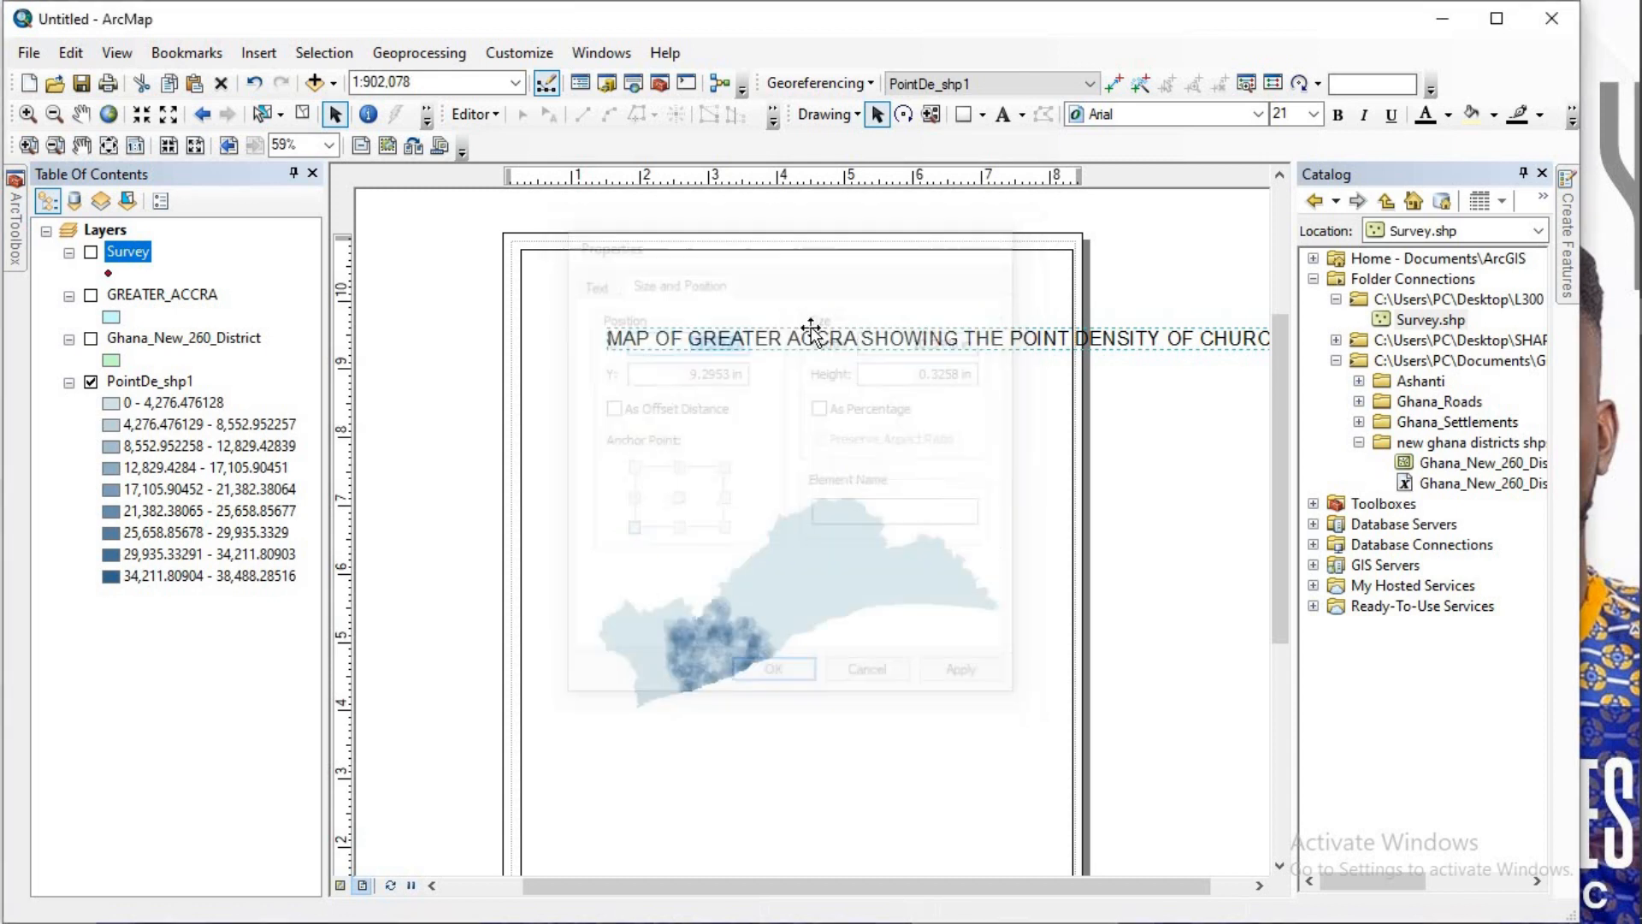
{"action": "left_click", "coordinate": [609, 340]}
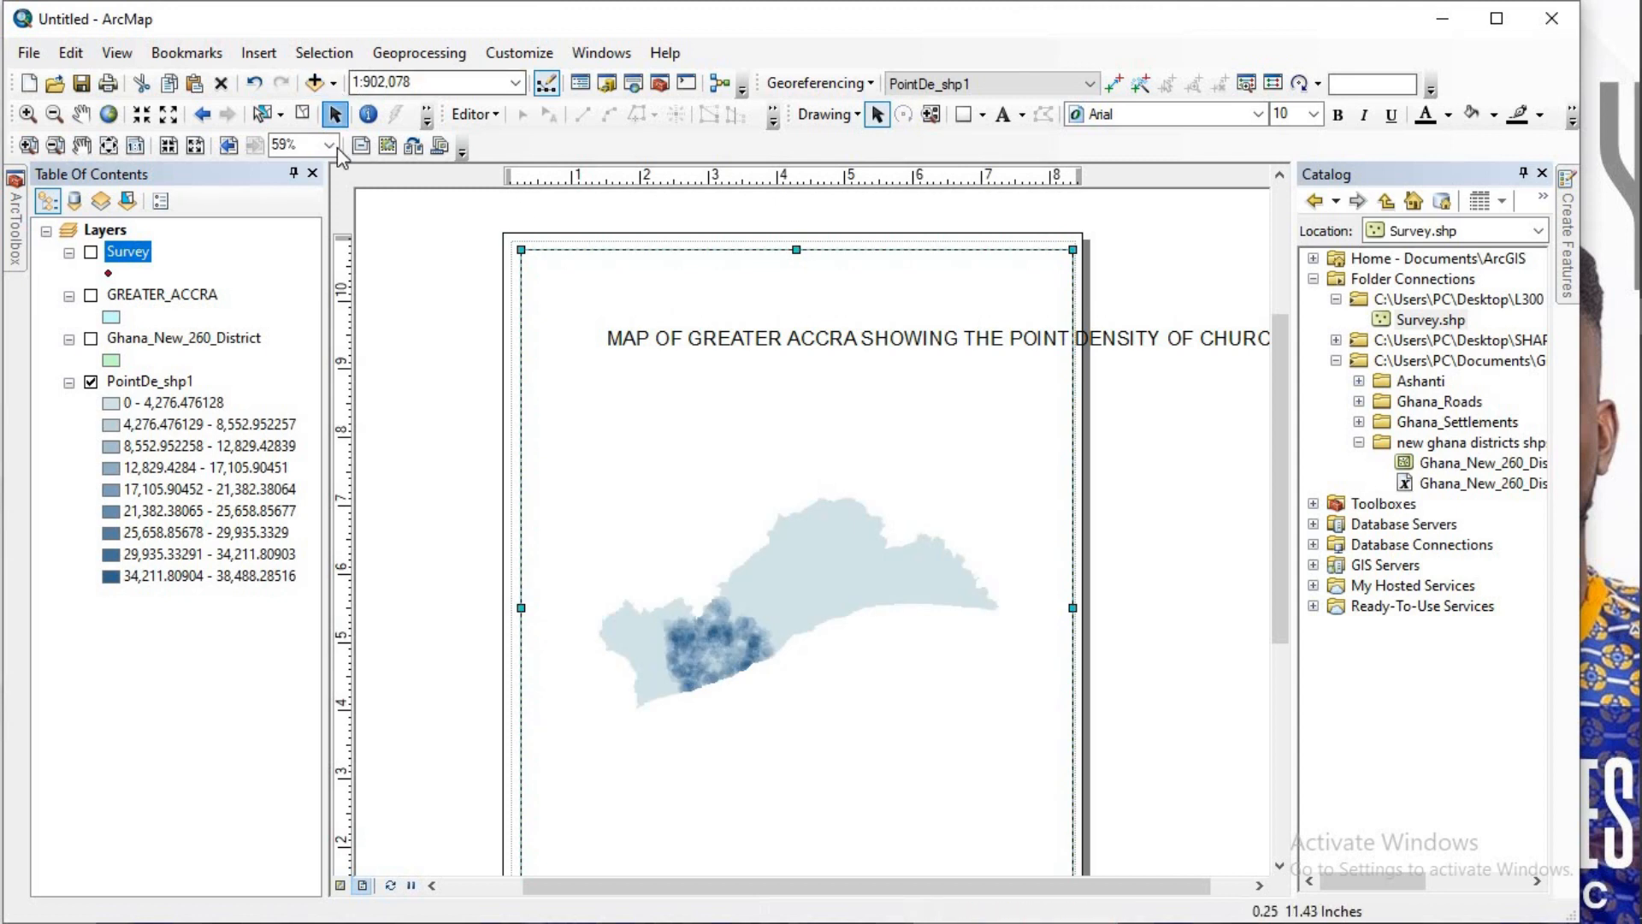
{"action": "left_click", "coordinate": [84, 113]}
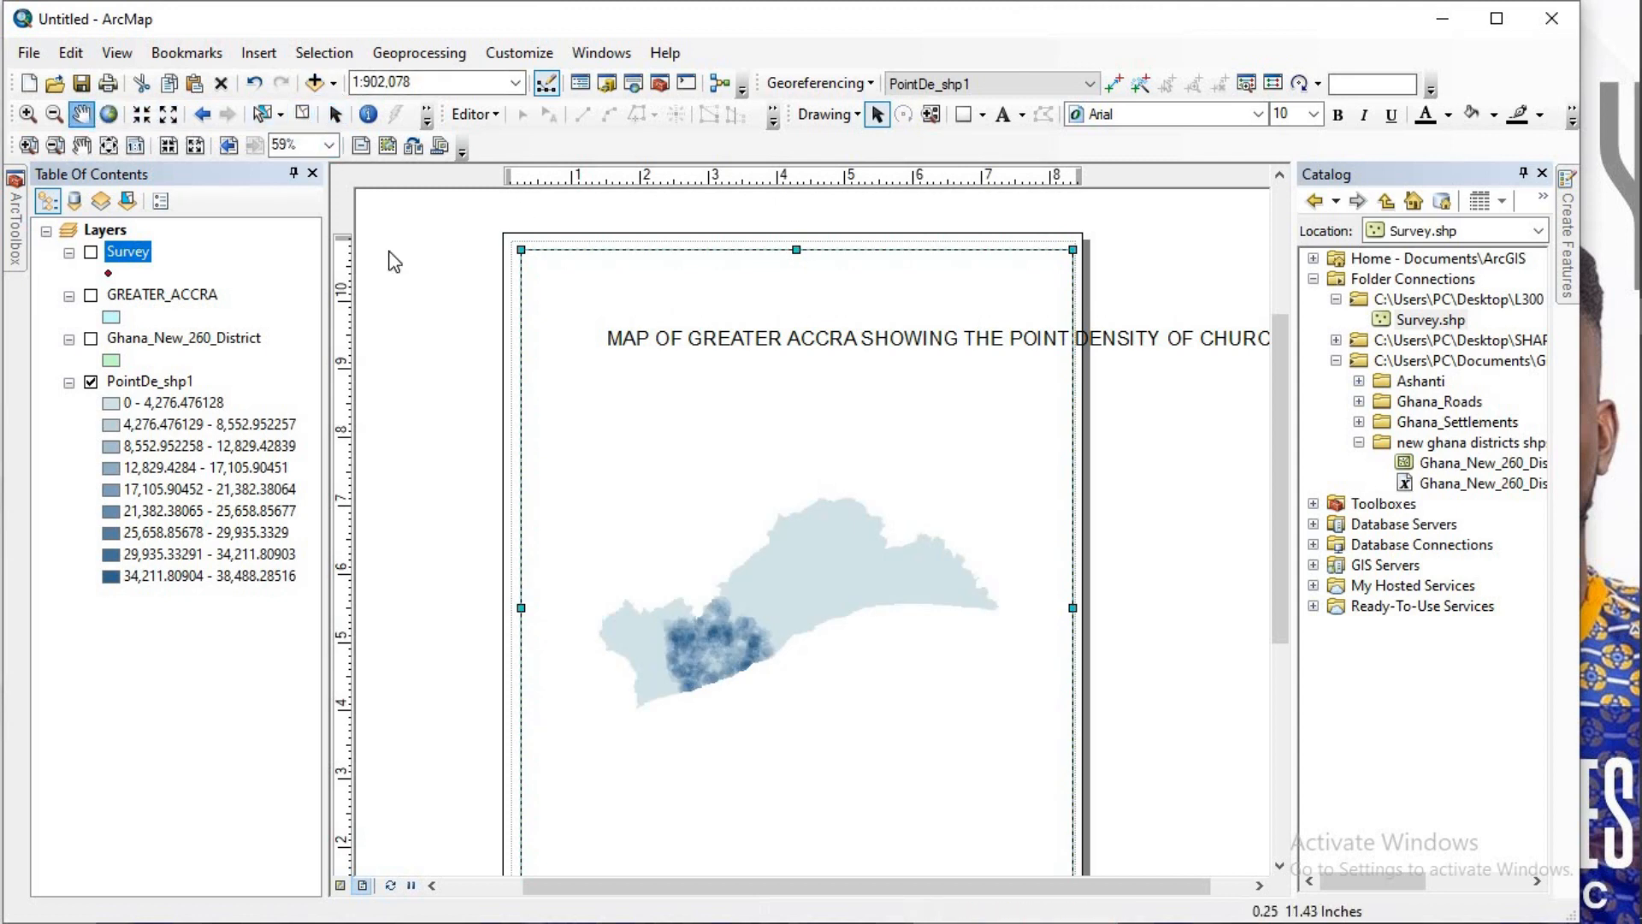
{"action": "left_click", "coordinate": [335, 114]}
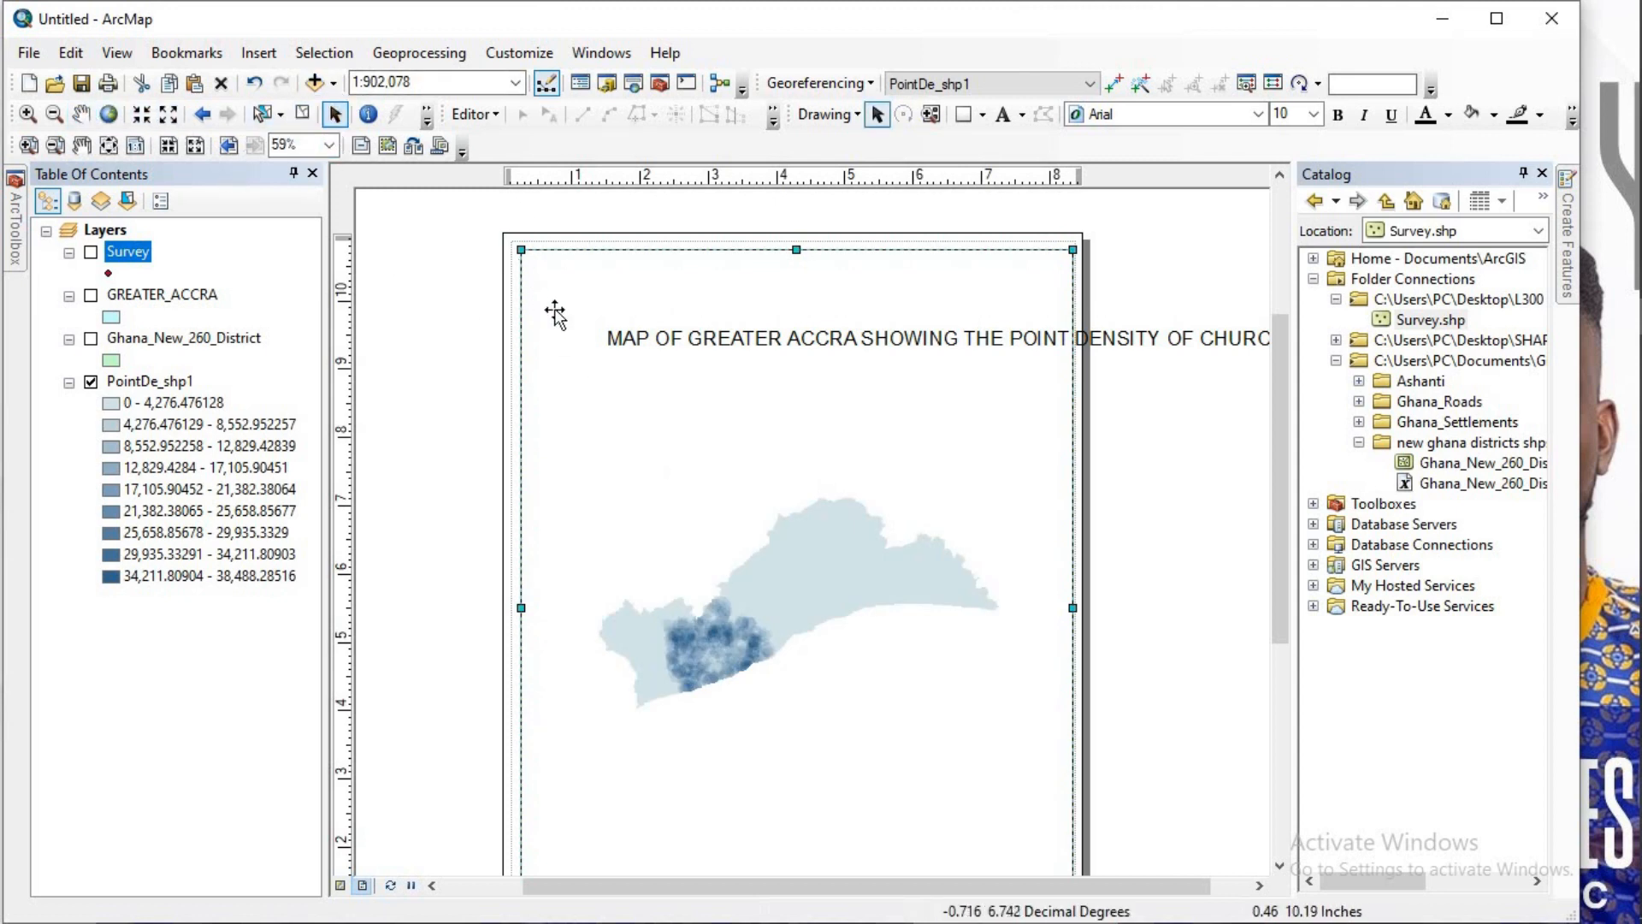
Step: Format the title with font size 16, bold and underlined
{"action": "left_click", "coordinate": [624, 340]}
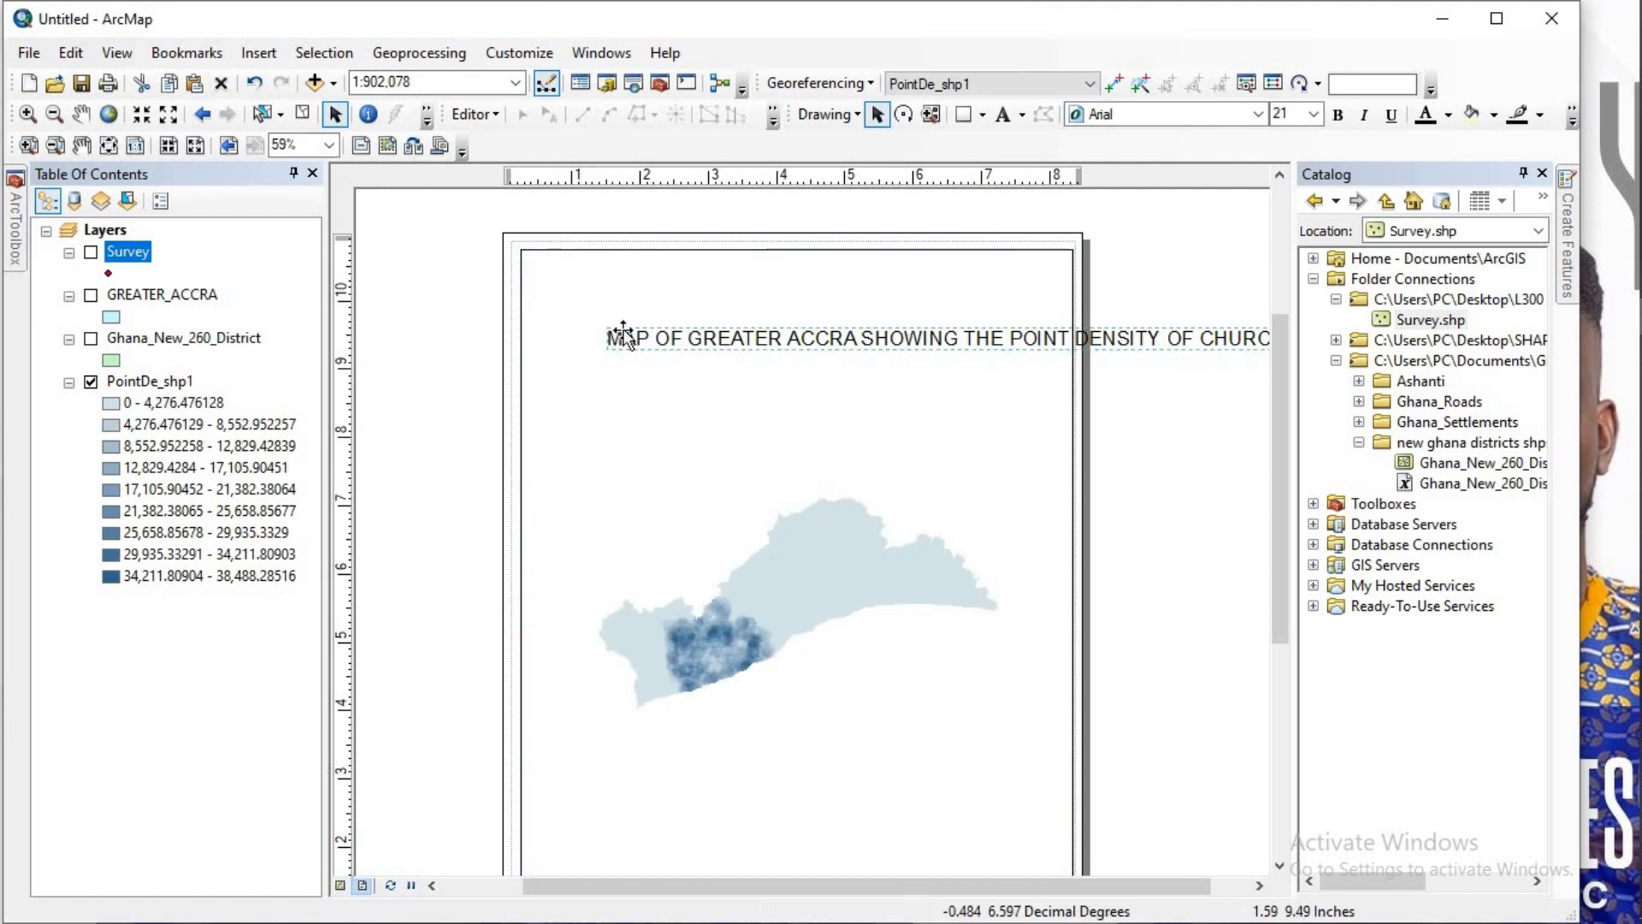
{"action": "right_click", "coordinate": [708, 344]}
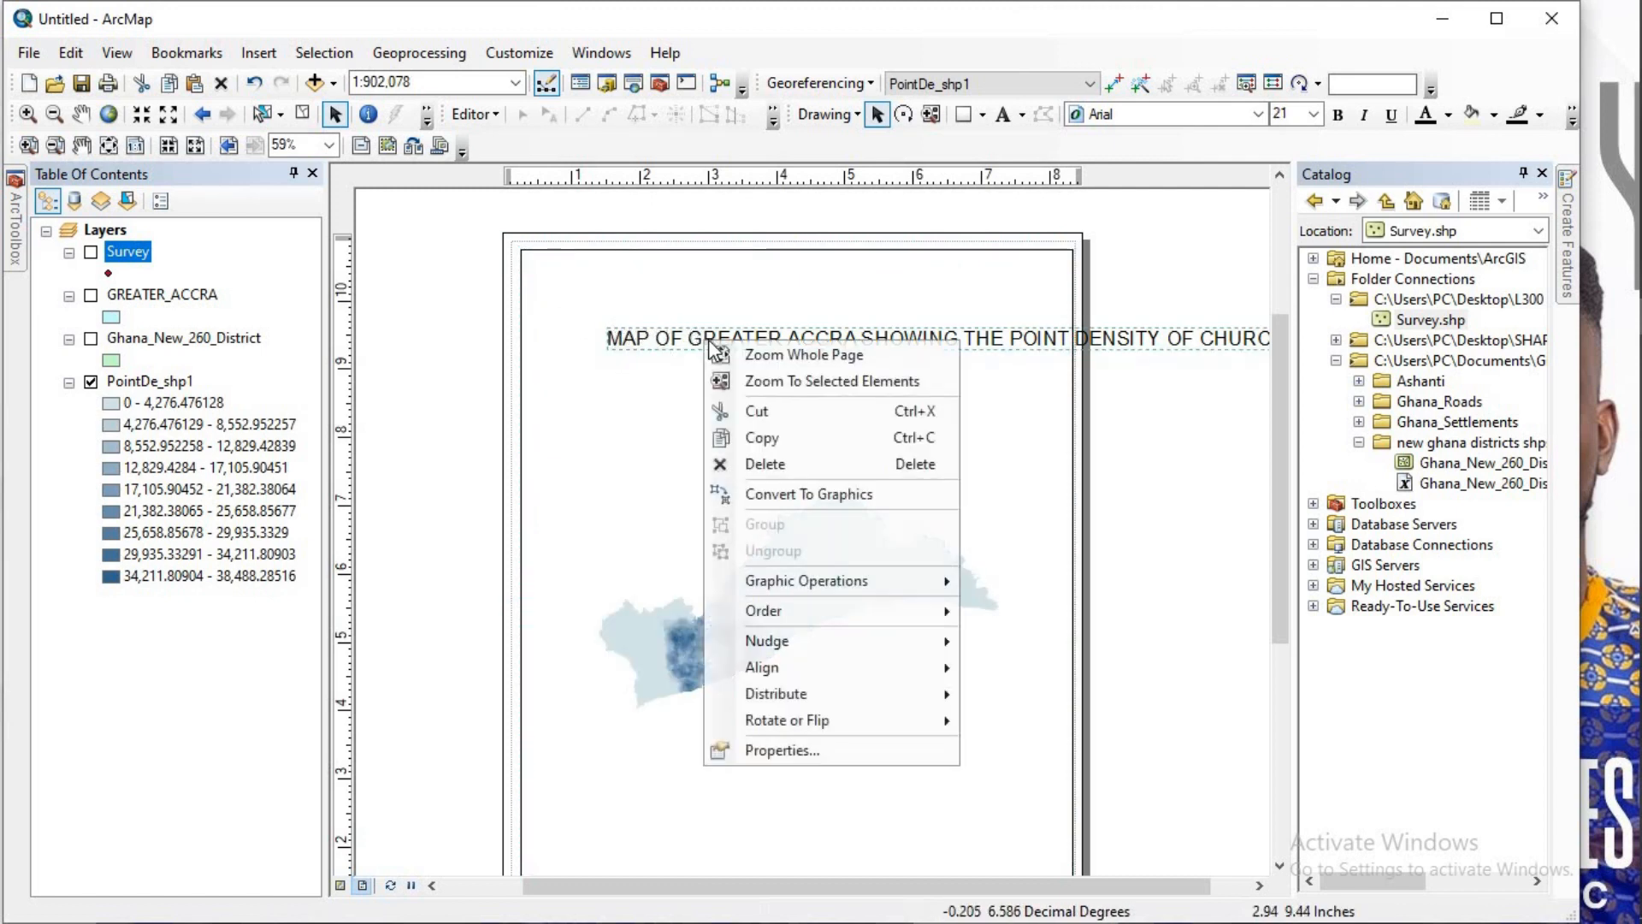
{"action": "left_click", "coordinate": [800, 749]}
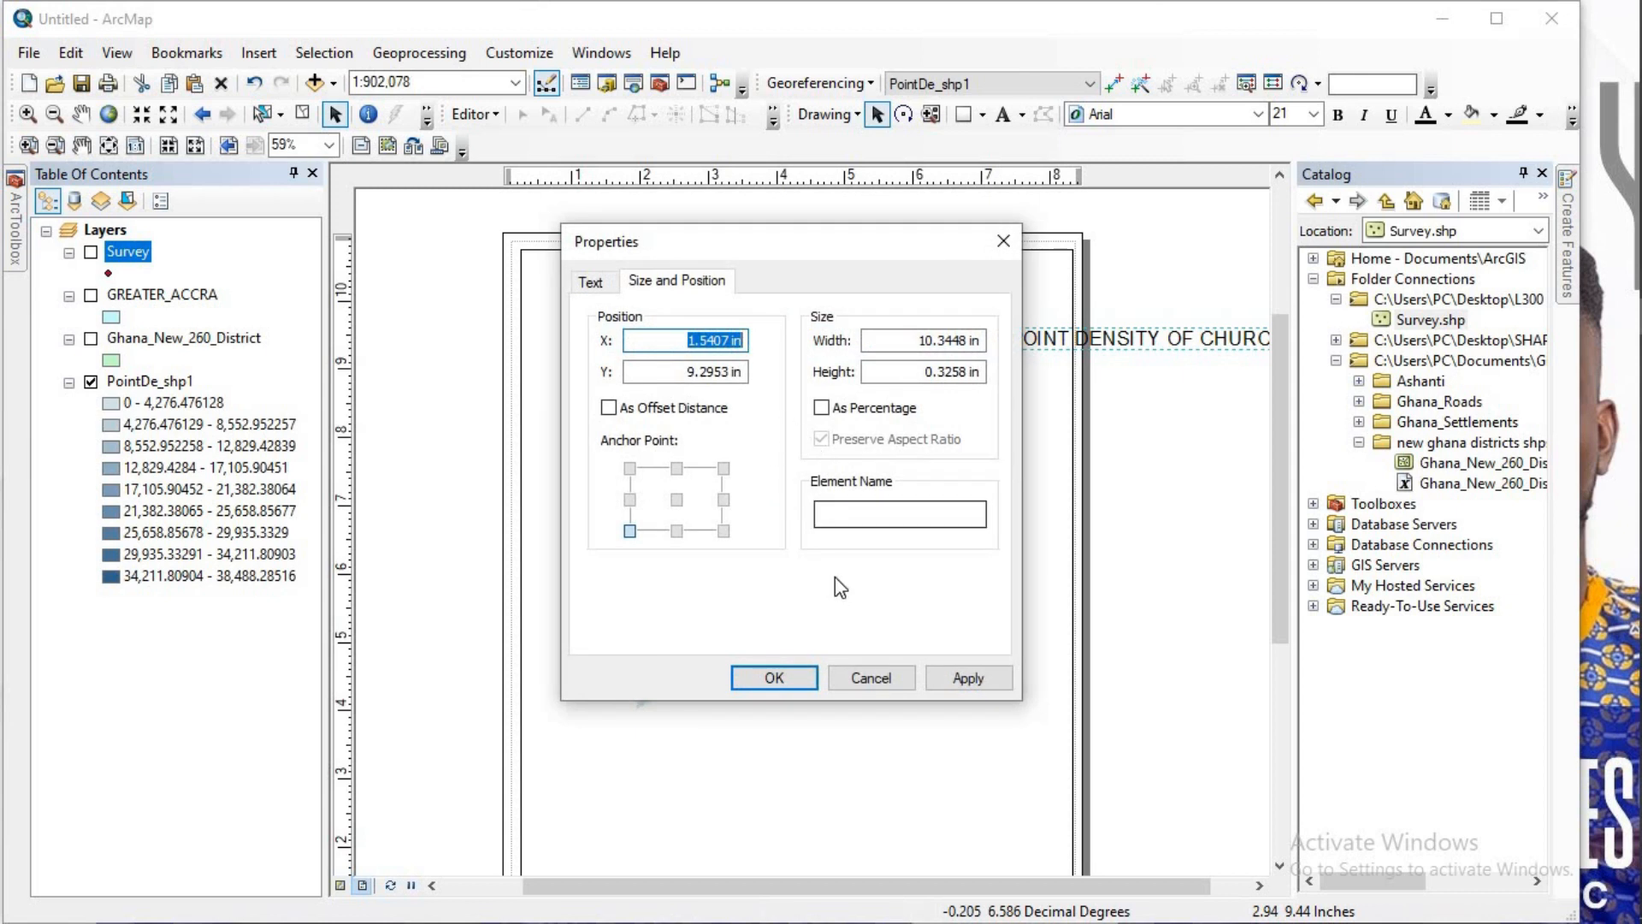
{"action": "left_click", "coordinate": [591, 282]}
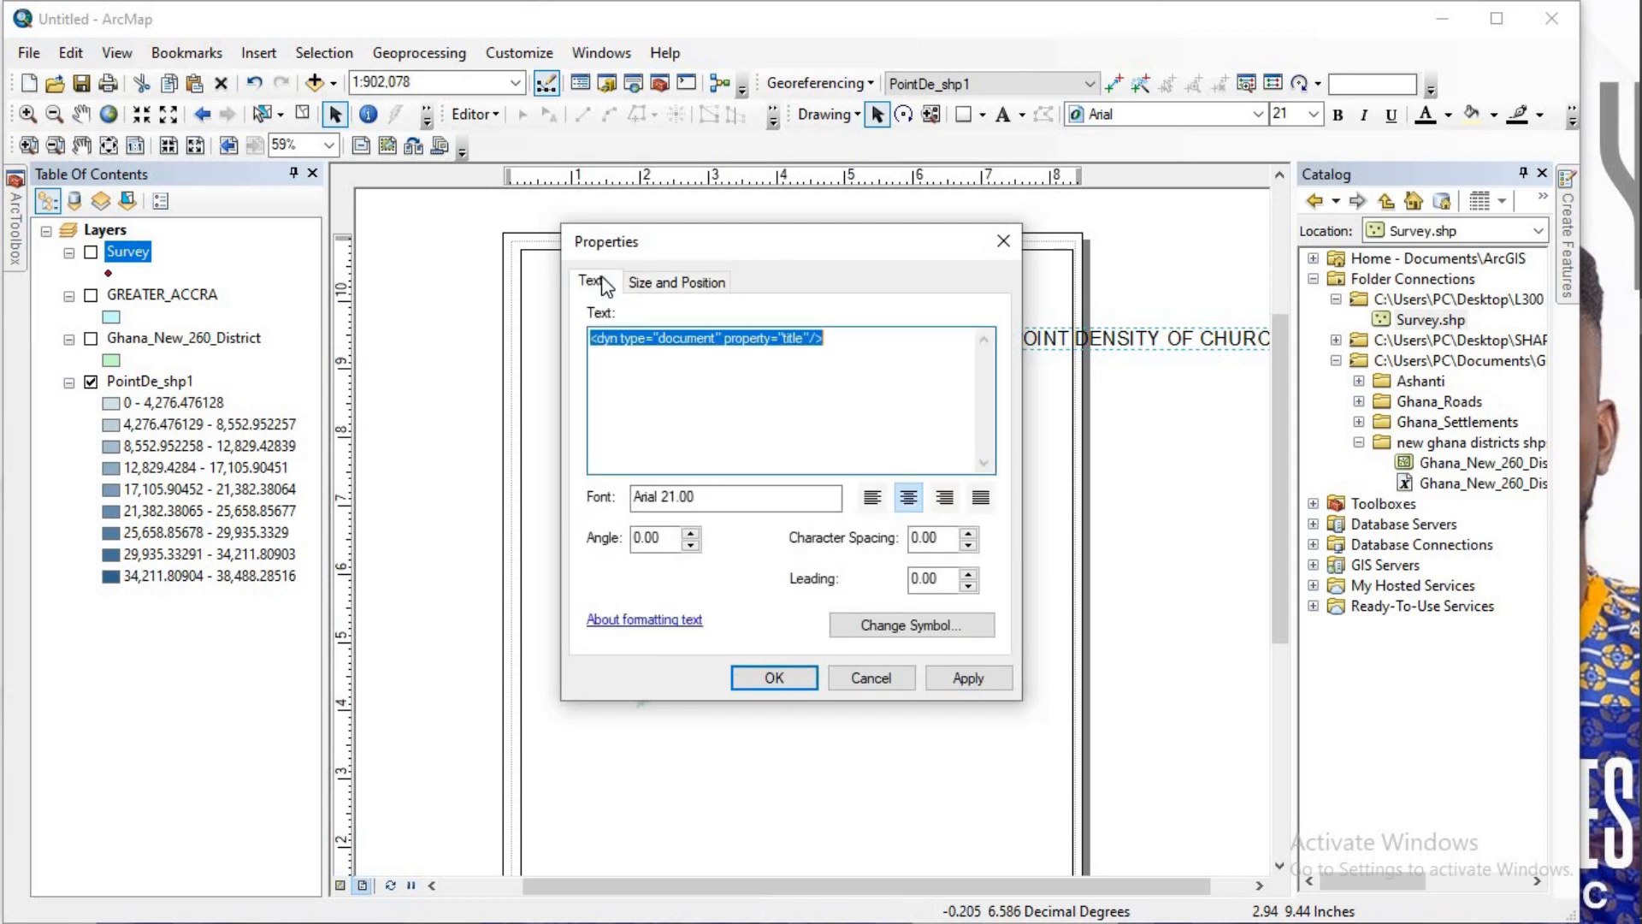
{"action": "left_click", "coordinate": [886, 627]}
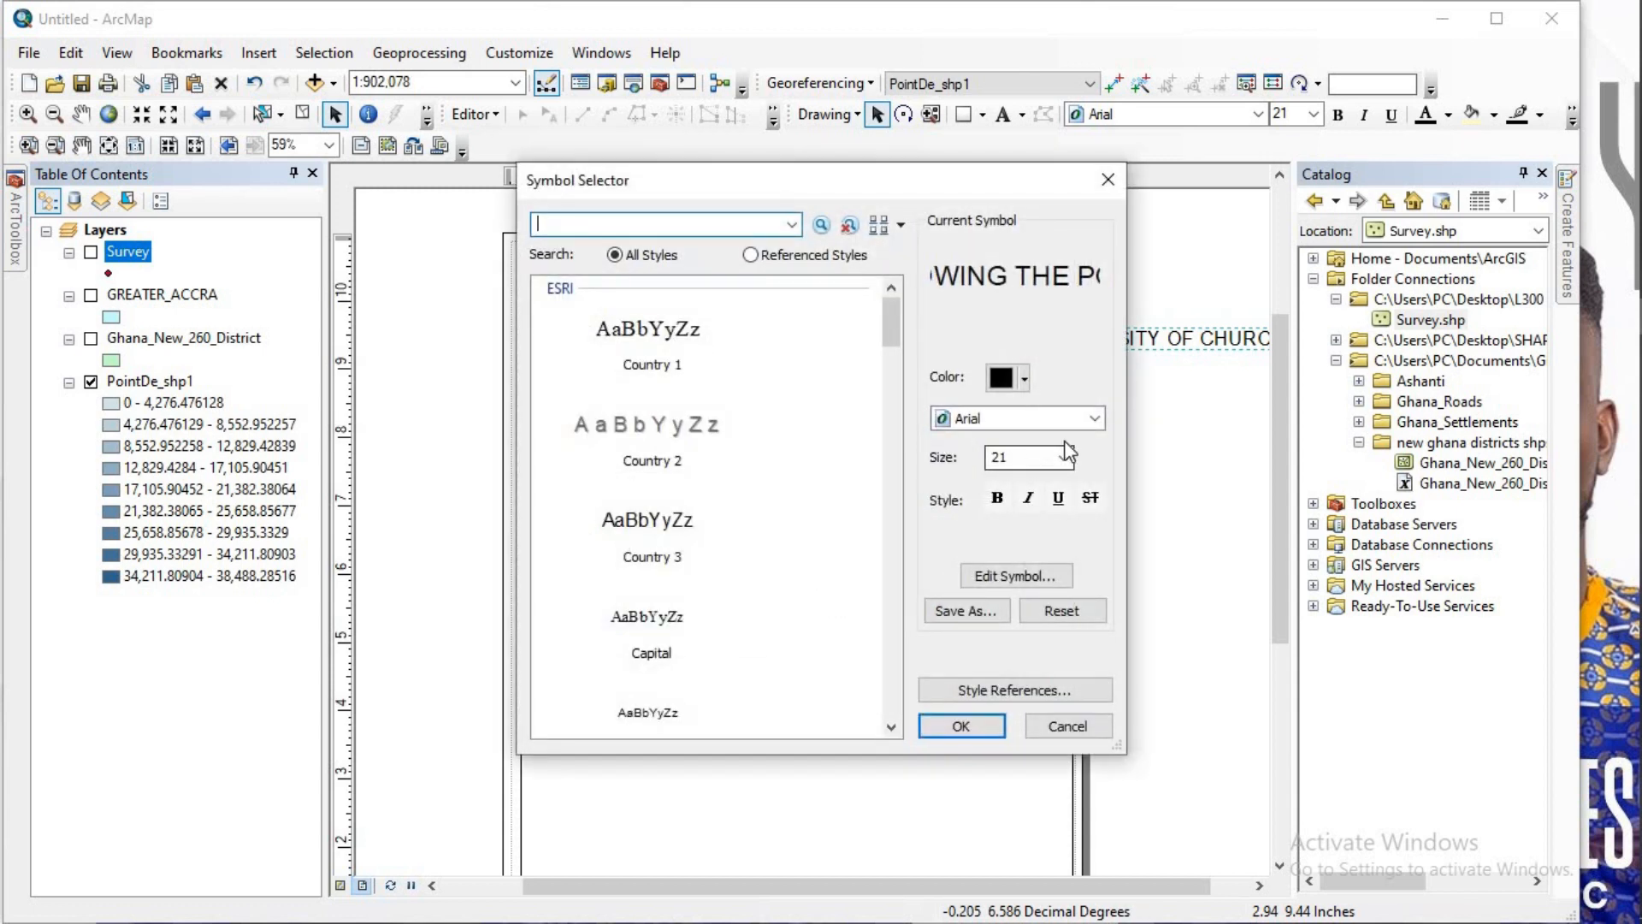
{"action": "left_click", "coordinate": [1065, 458]}
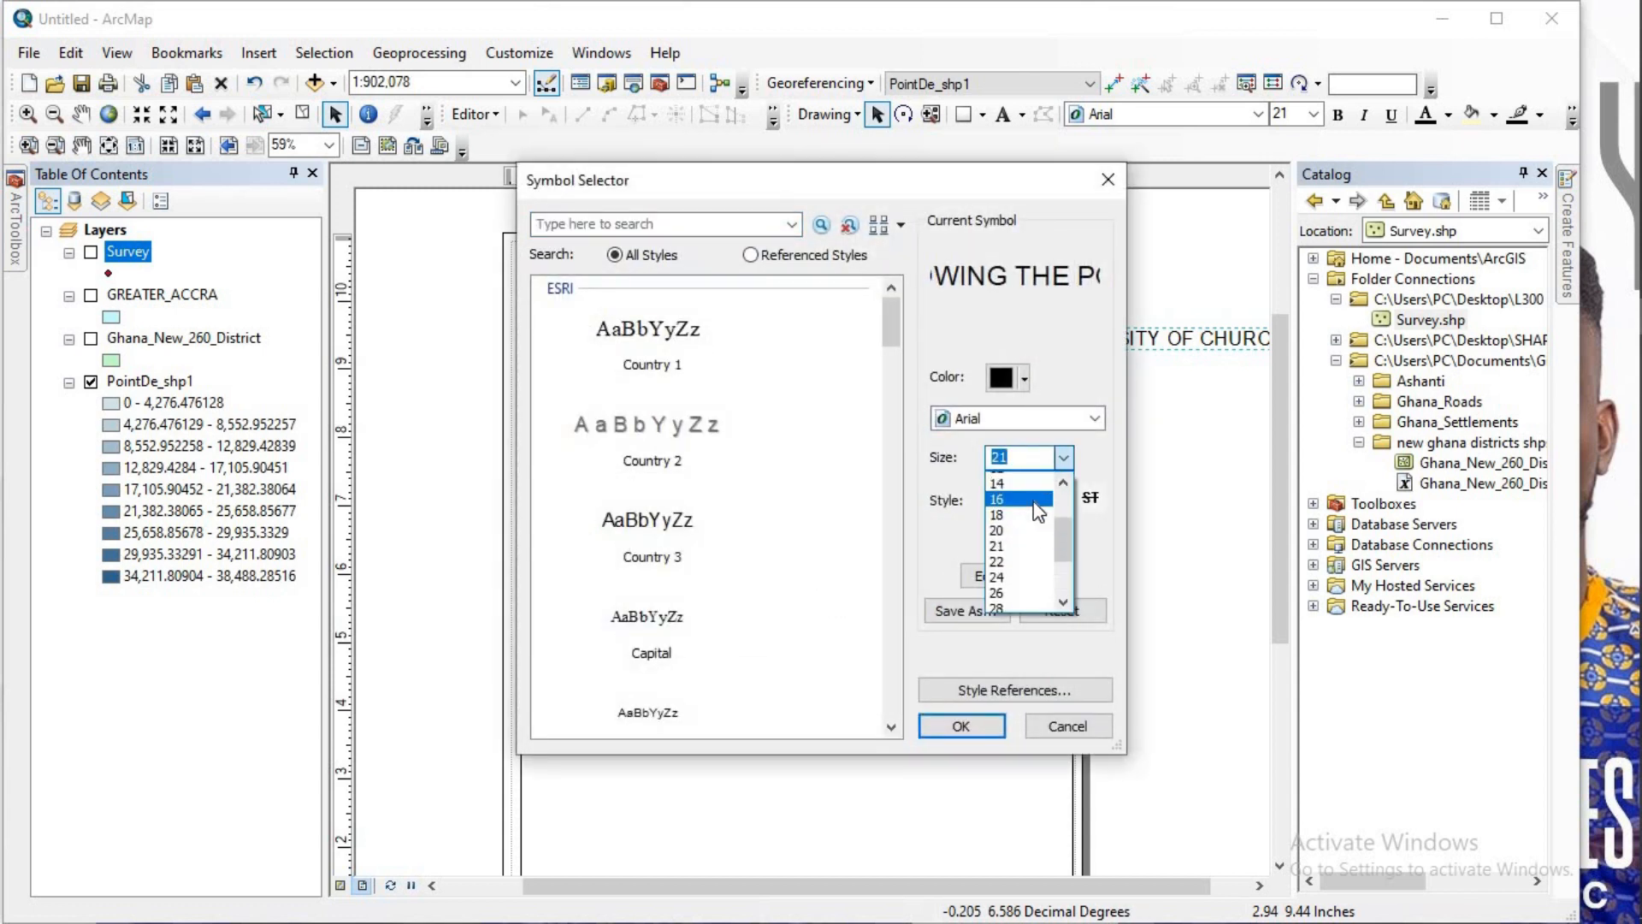
{"action": "scroll", "coordinate": [1026, 521], "scroll_direction": "down", "scroll_amount": 1}
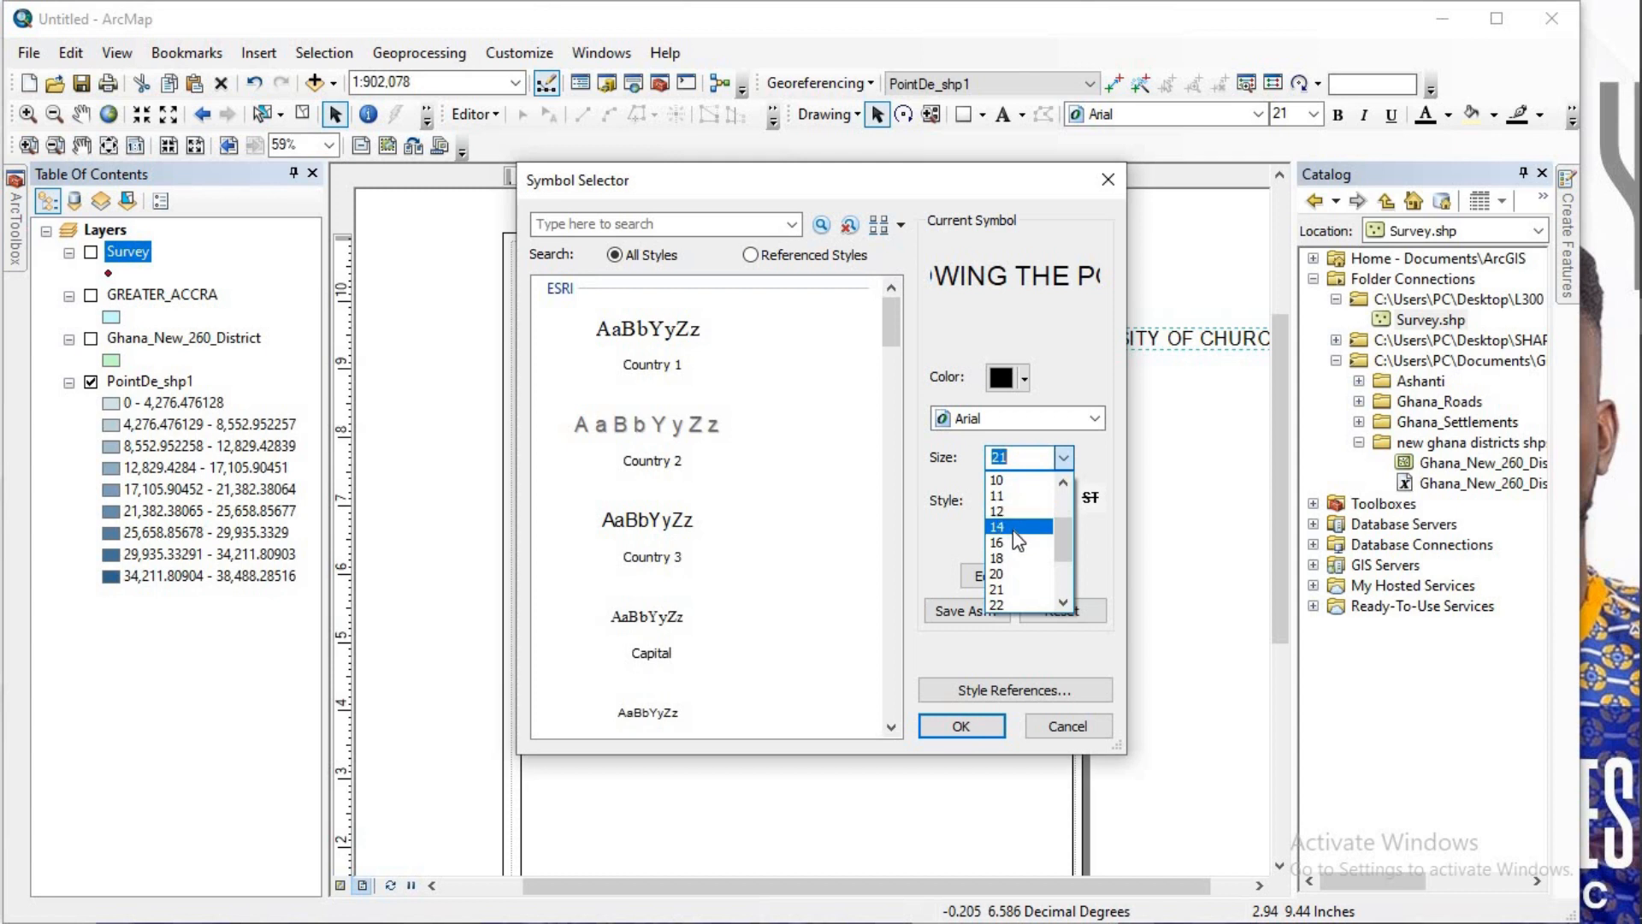
{"action": "left_click", "coordinate": [1003, 544]}
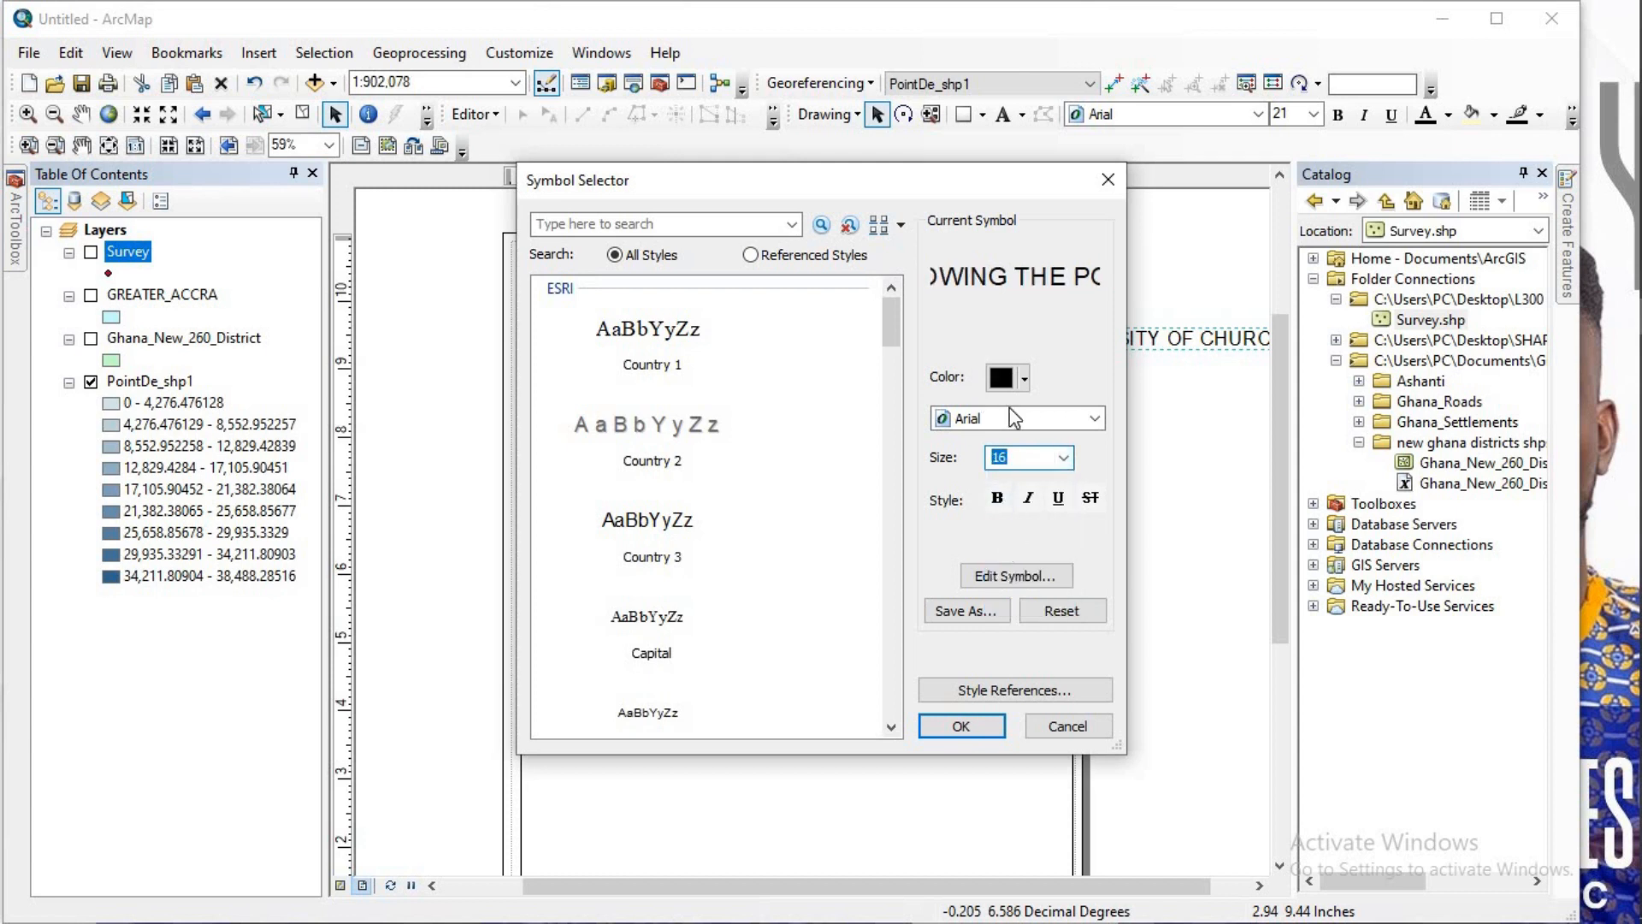
{"action": "left_click", "coordinate": [1004, 503]}
{"action": "left_click", "coordinate": [1055, 501]}
{"action": "left_click", "coordinate": [988, 720]}
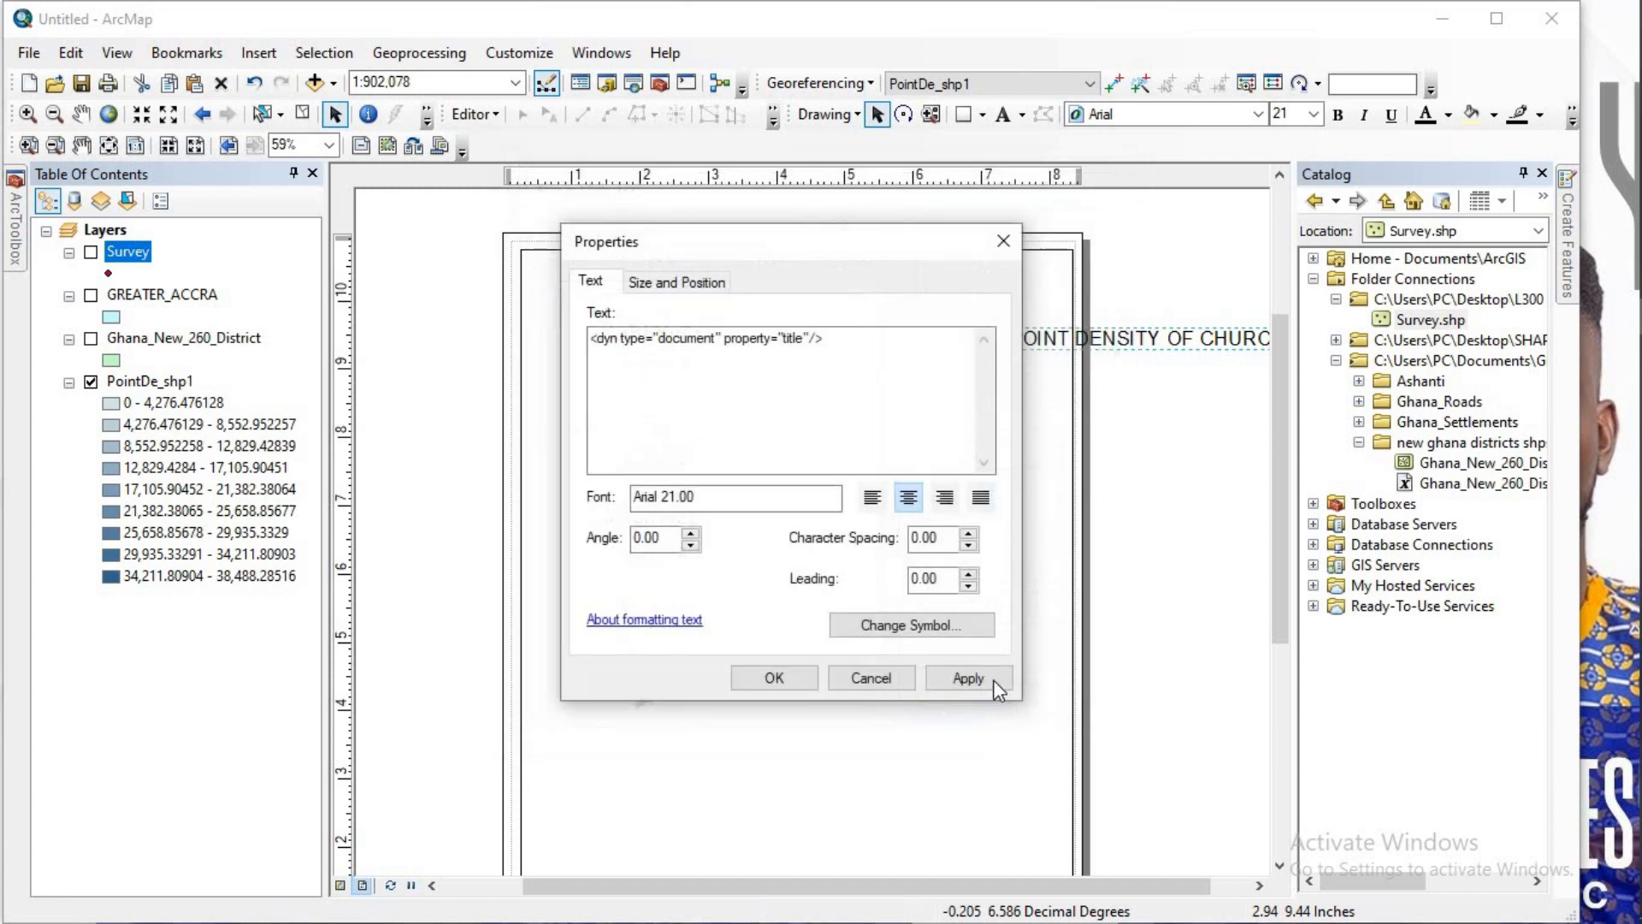
{"action": "left_click", "coordinate": [992, 679]}
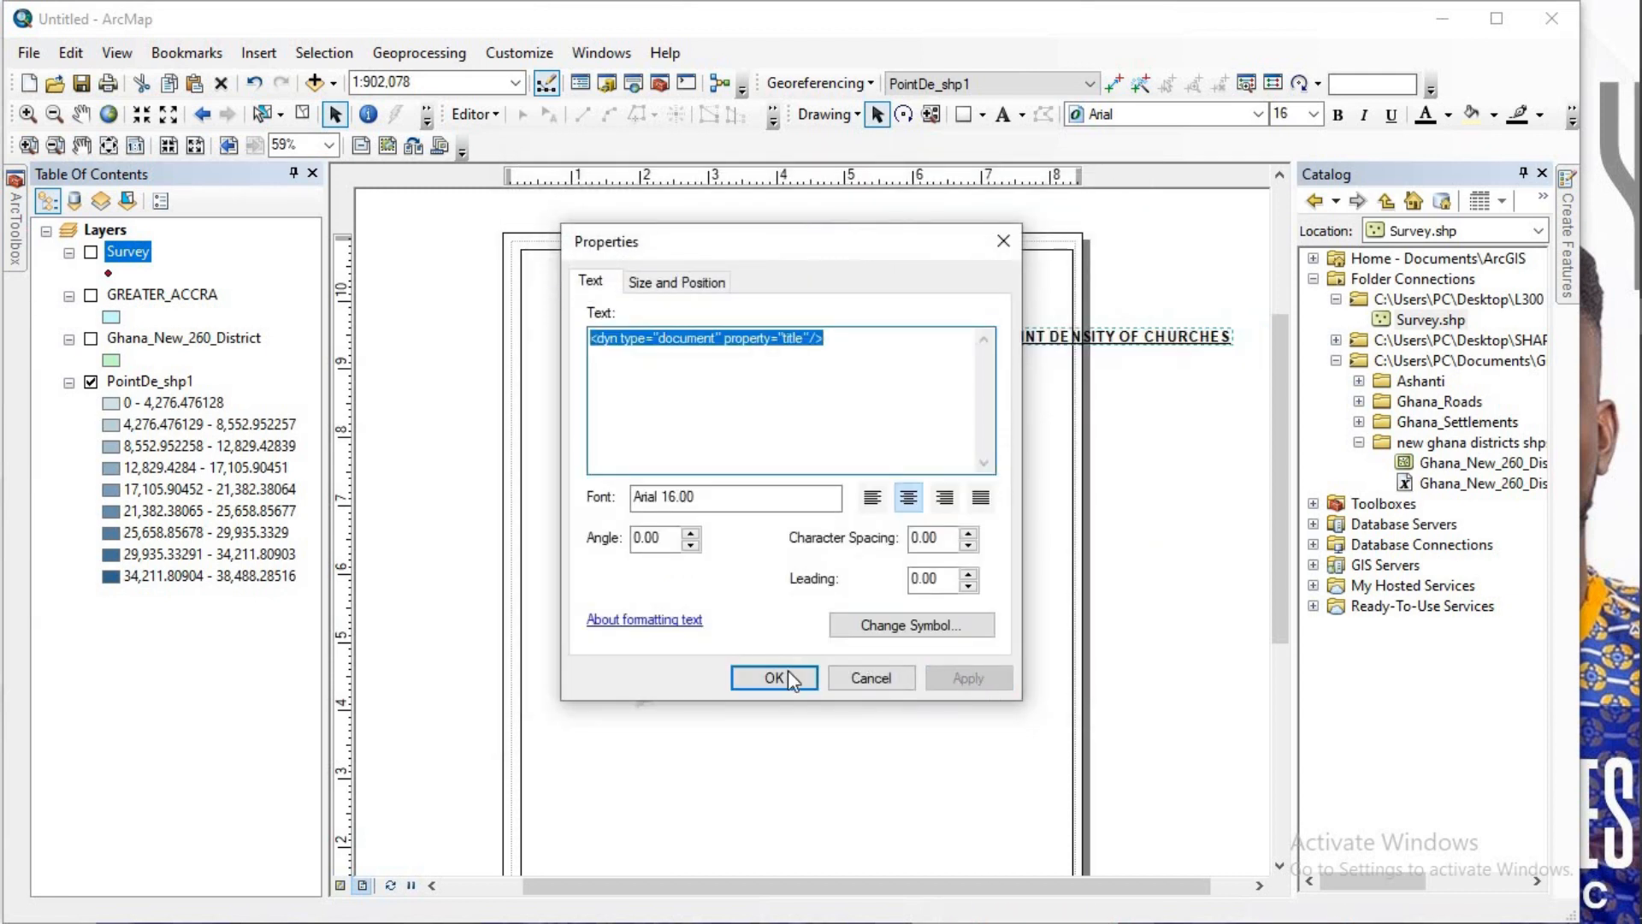
{"action": "left_click", "coordinate": [782, 676]}
Step: Move the title up and left so it fits just inside the top edge of the data frame
{"action": "double_click", "coordinate": [958, 334]}
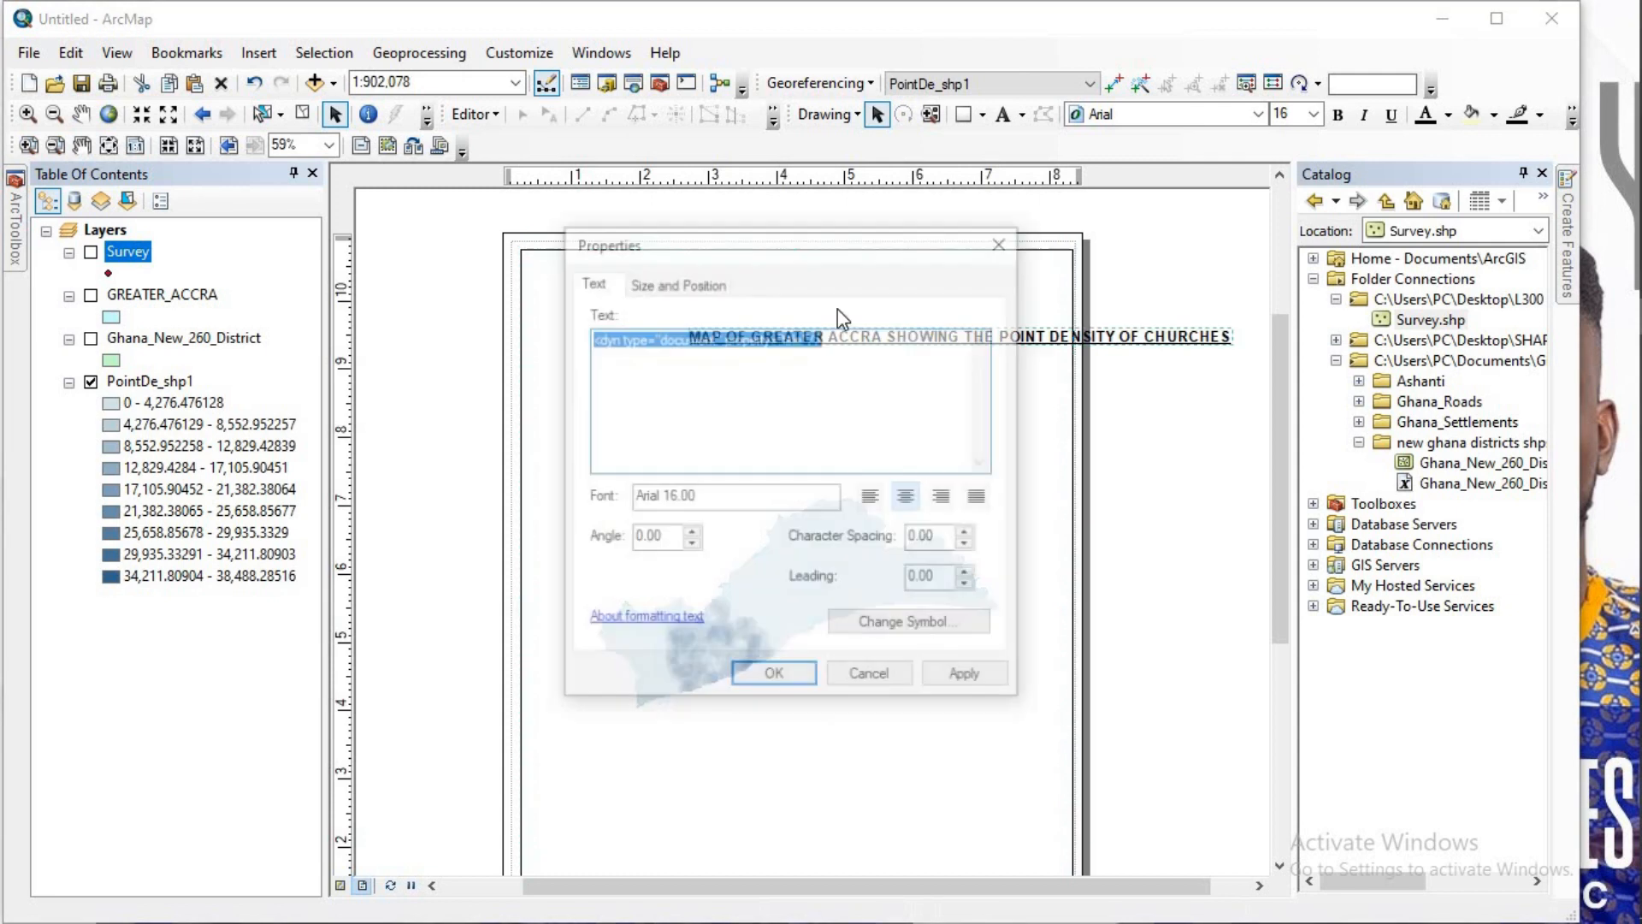
{"action": "left_click", "coordinate": [1009, 239]}
{"action": "left_click_drag", "start_coordinate": [1045, 340], "coordinate": [881, 282]}
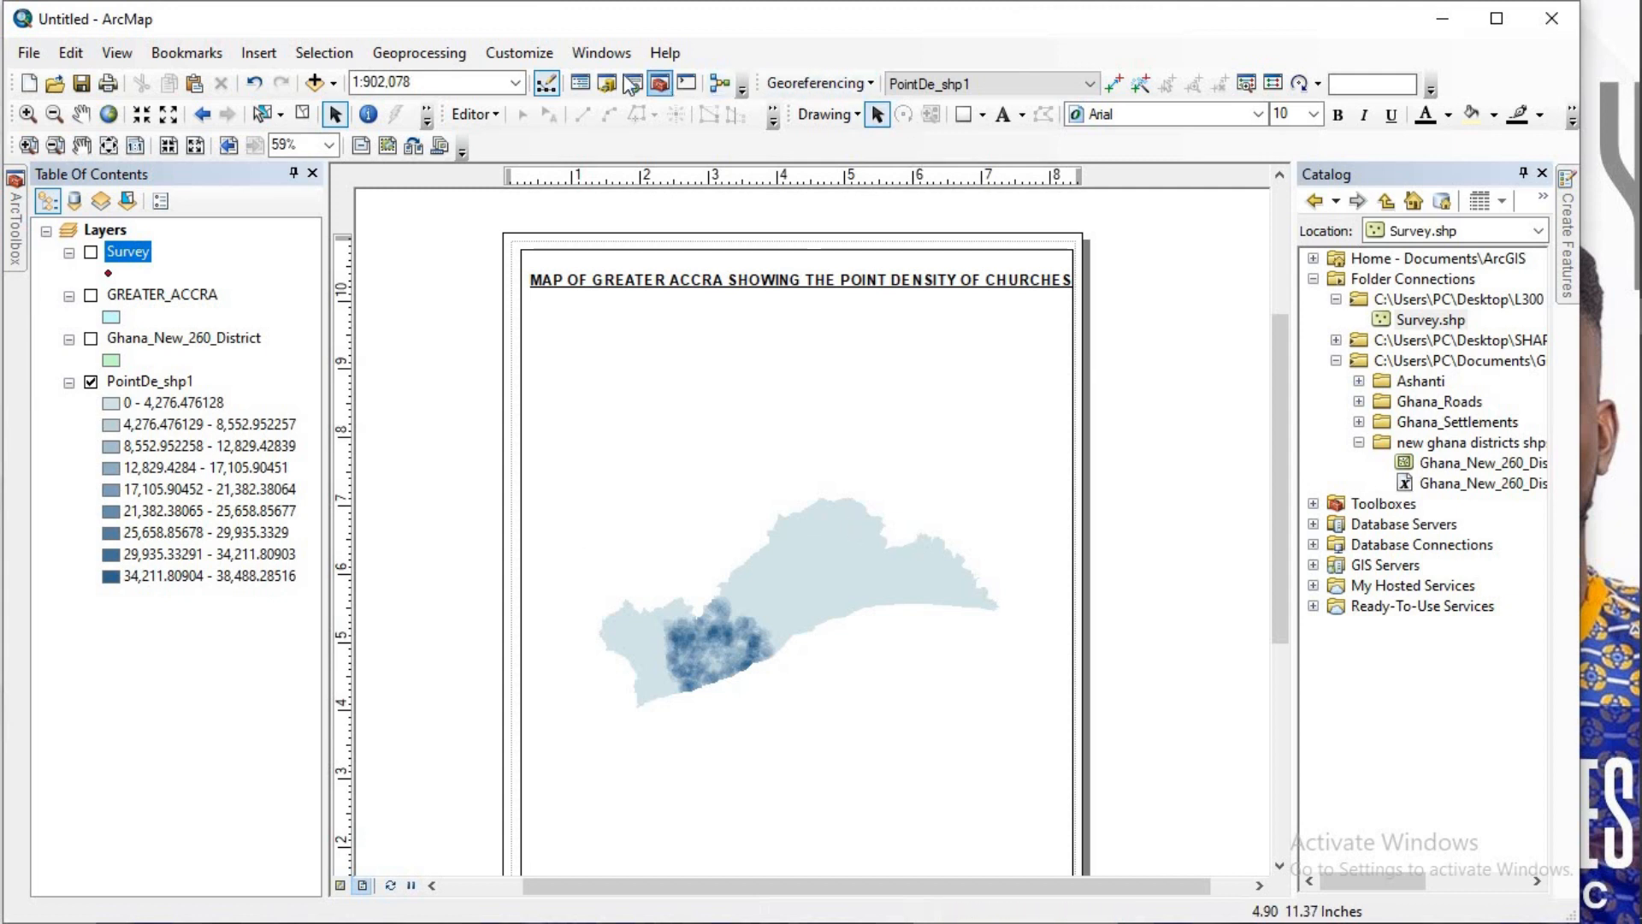
Step: Insert an ESRI North 7 north arrow on the layout
{"action": "left_click", "coordinate": [258, 52]}
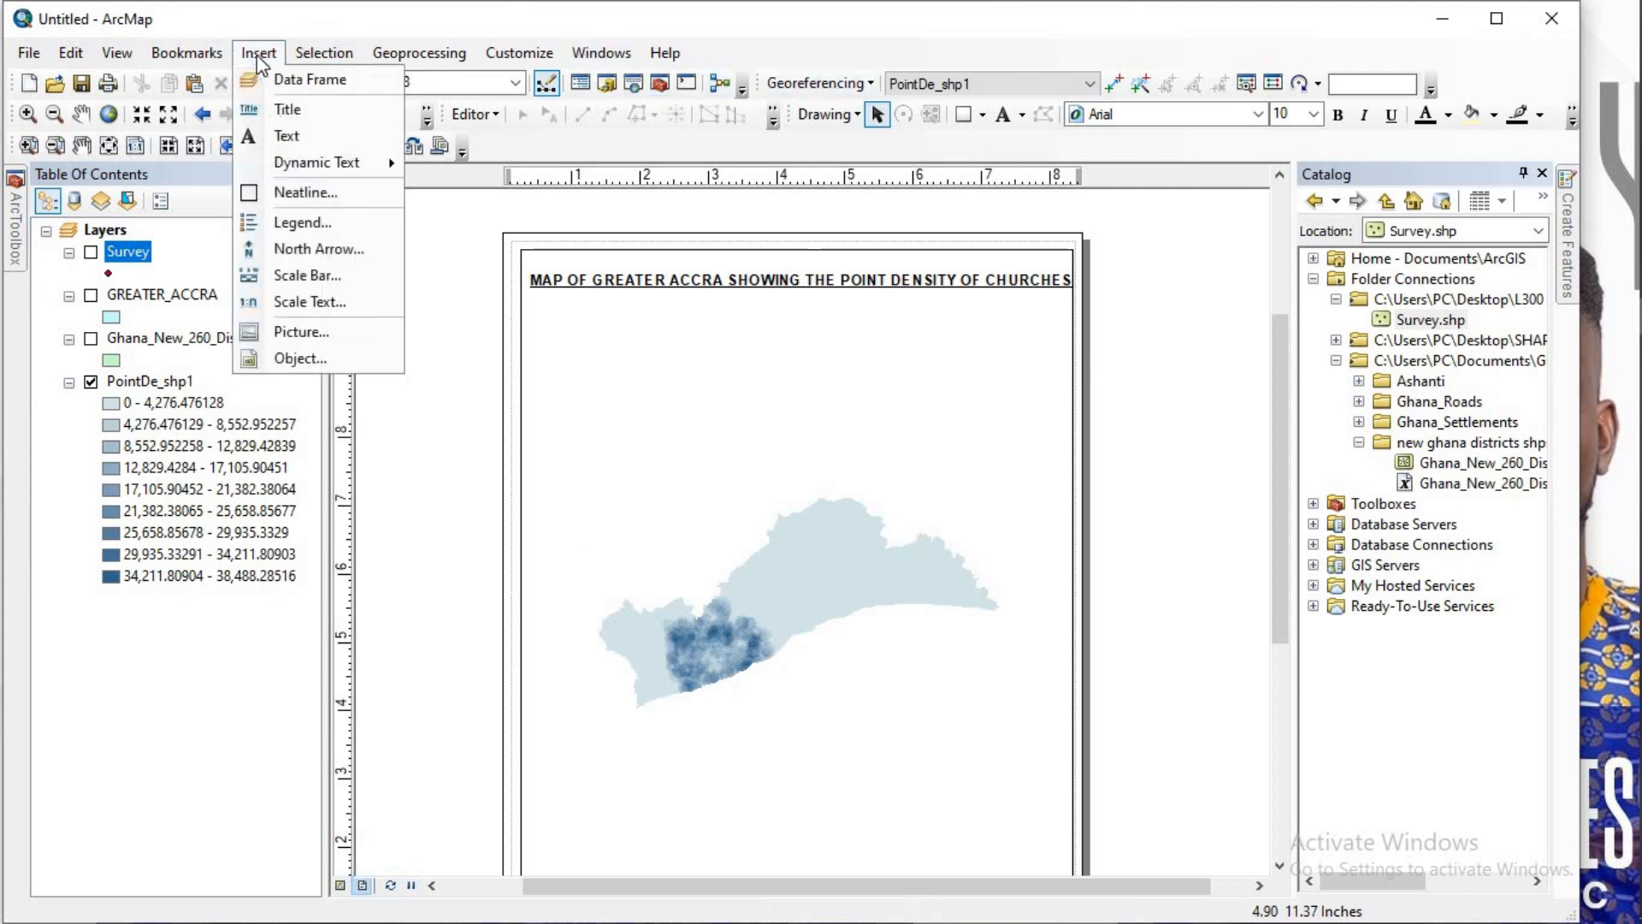
{"action": "left_click", "coordinate": [339, 250]}
{"action": "scroll", "coordinate": [319, 310], "scroll_direction": "down", "scroll_amount": 3}
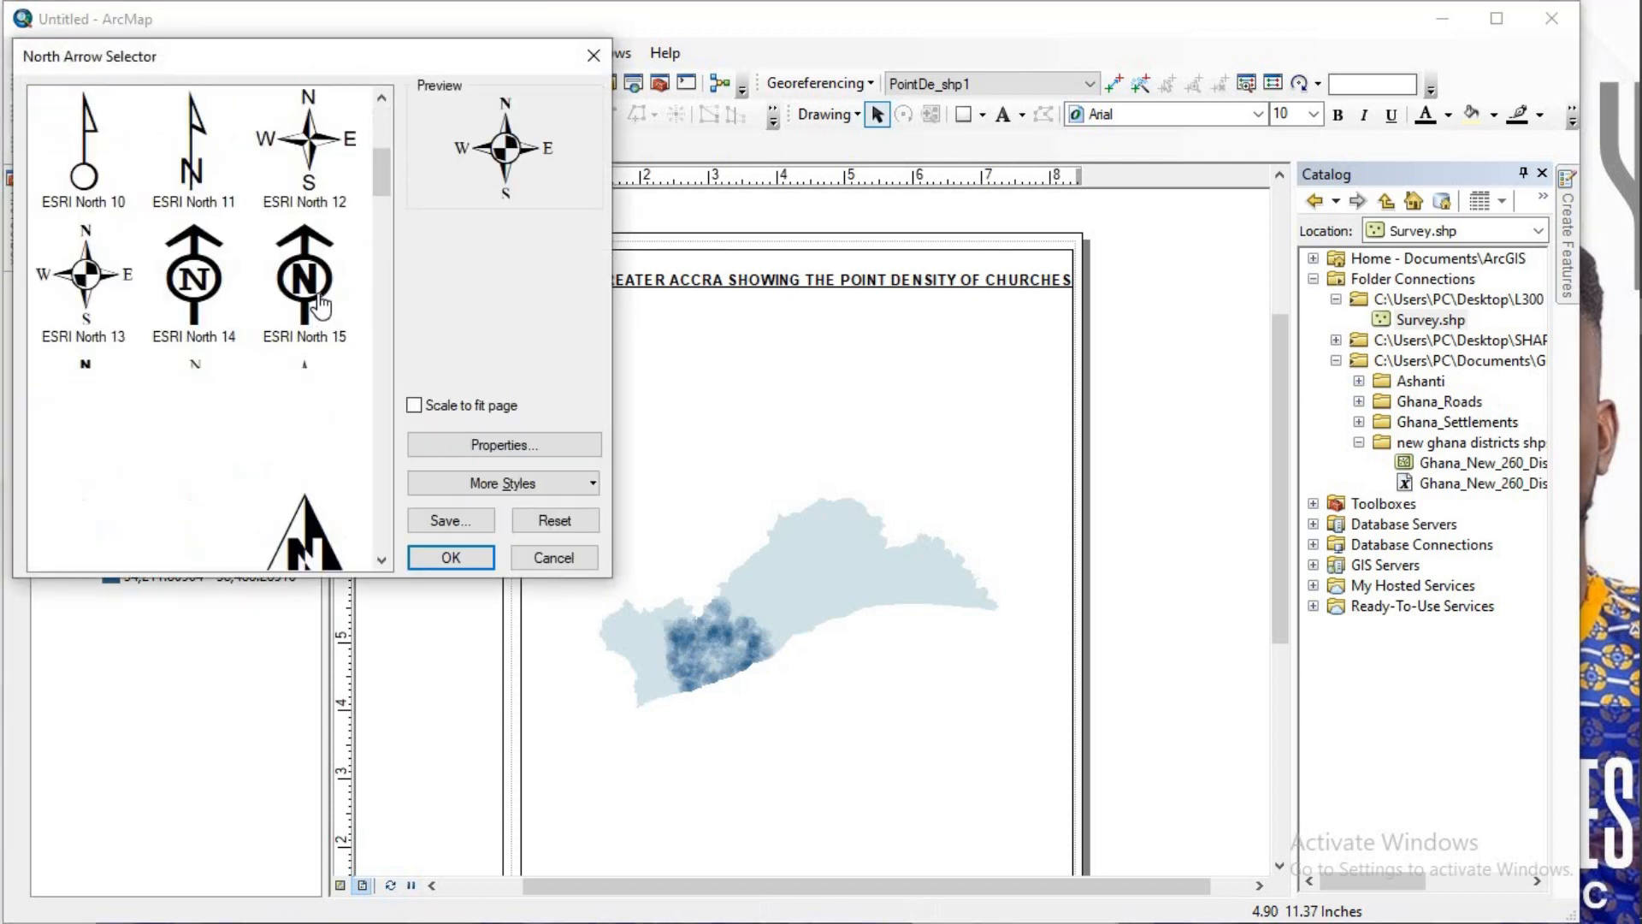
{"action": "scroll", "coordinate": [270, 309], "scroll_direction": "up", "scroll_amount": 2}
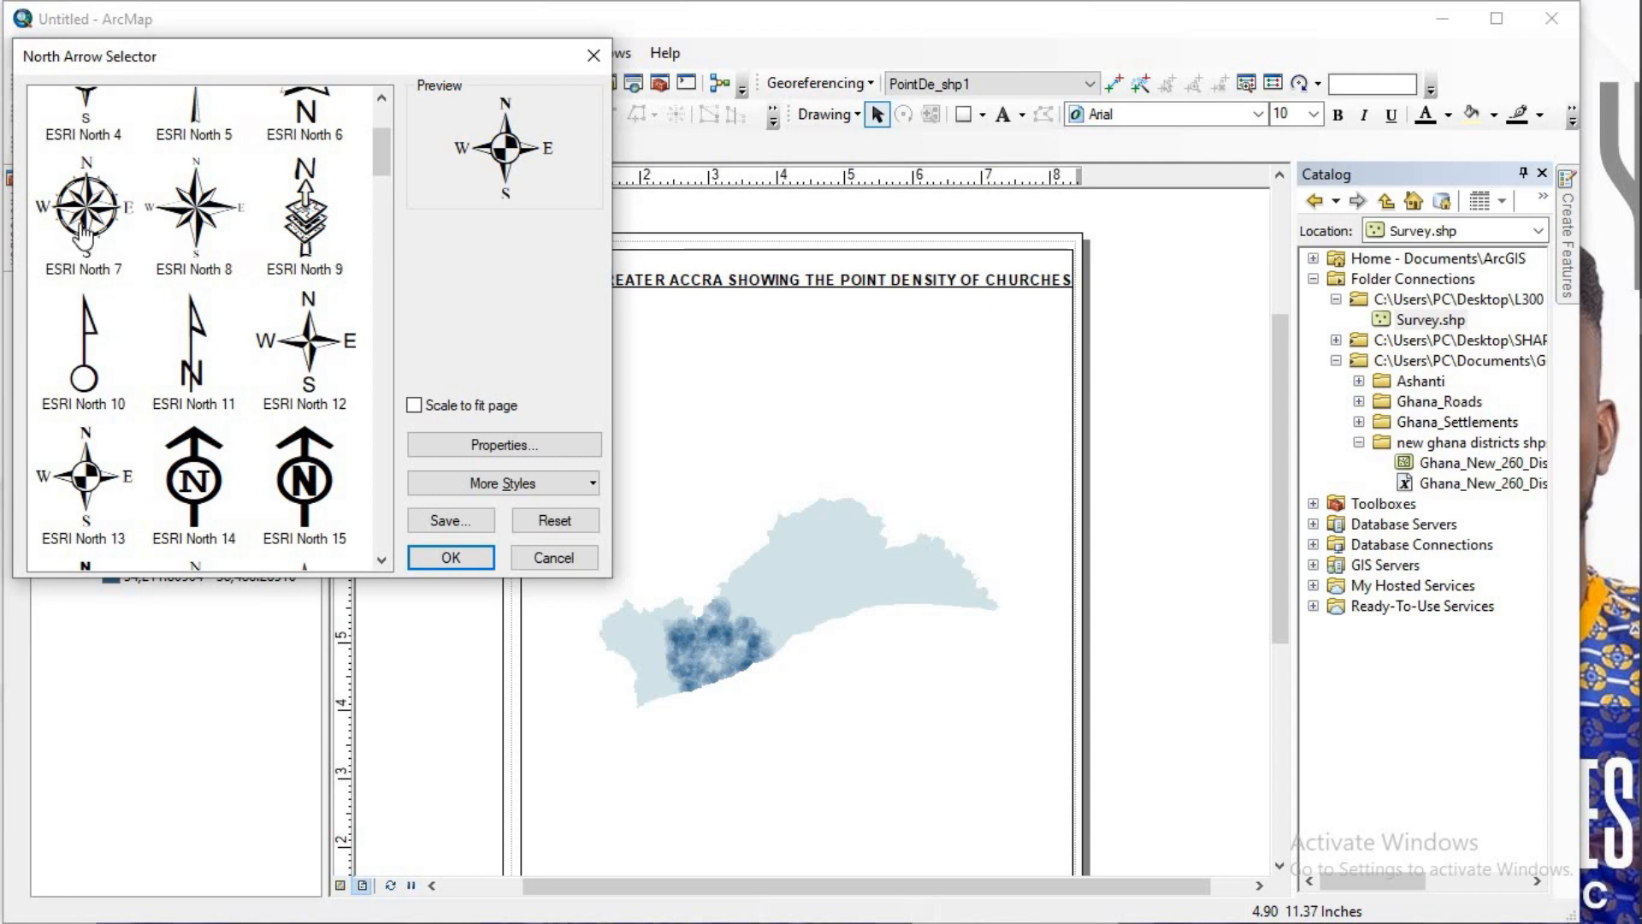
{"action": "left_click", "coordinate": [54, 201]}
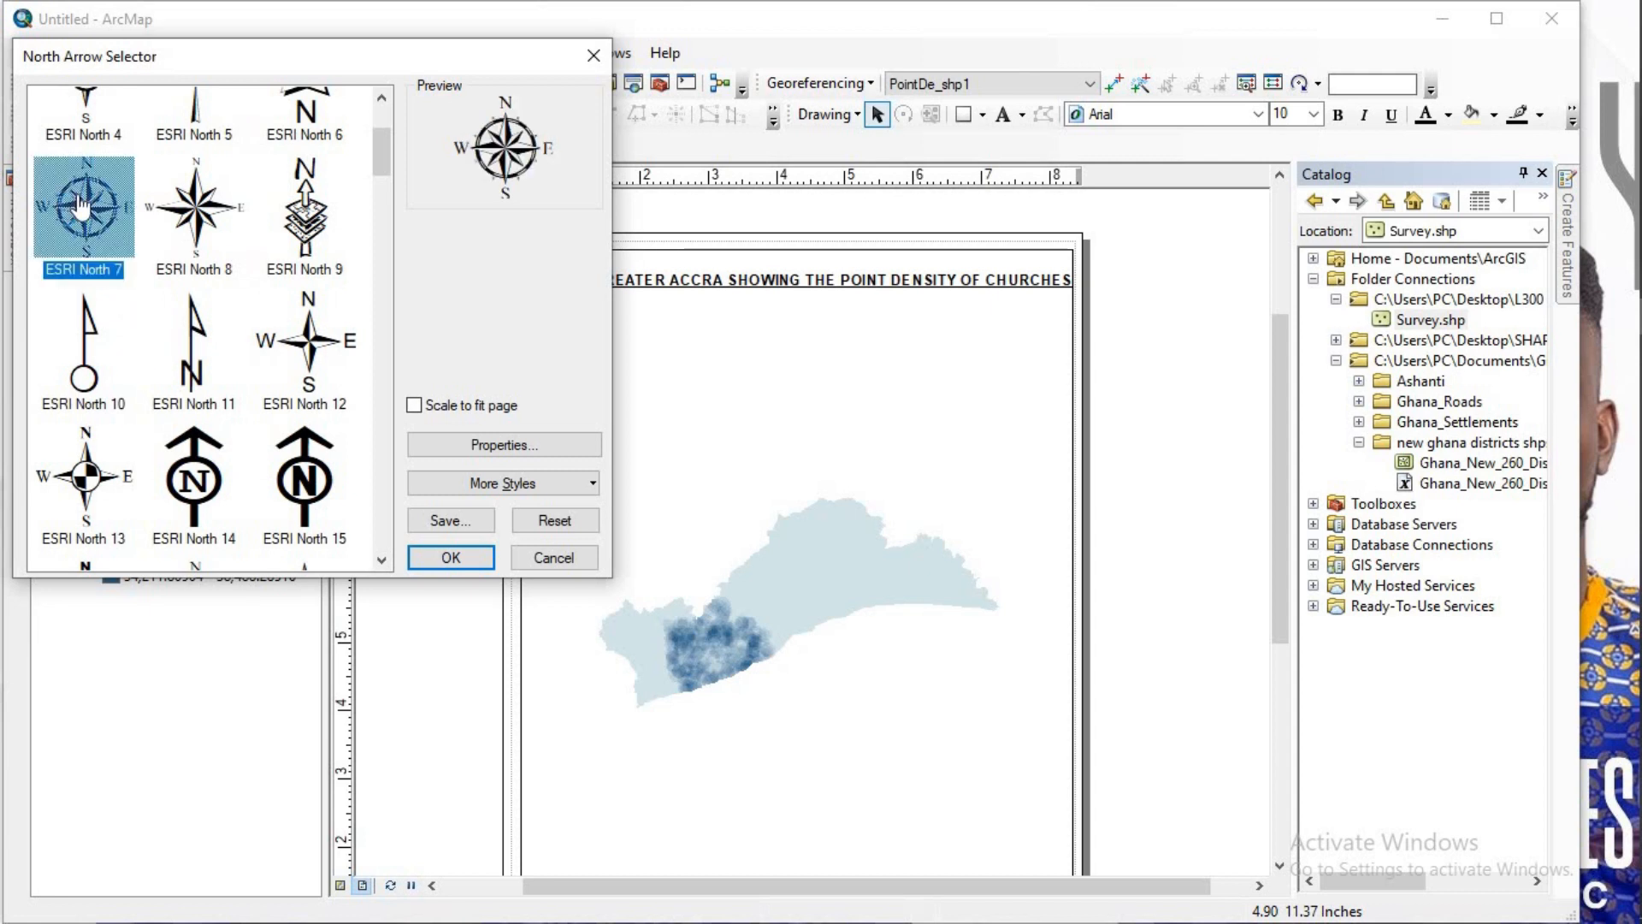
{"action": "left_click", "coordinate": [462, 554]}
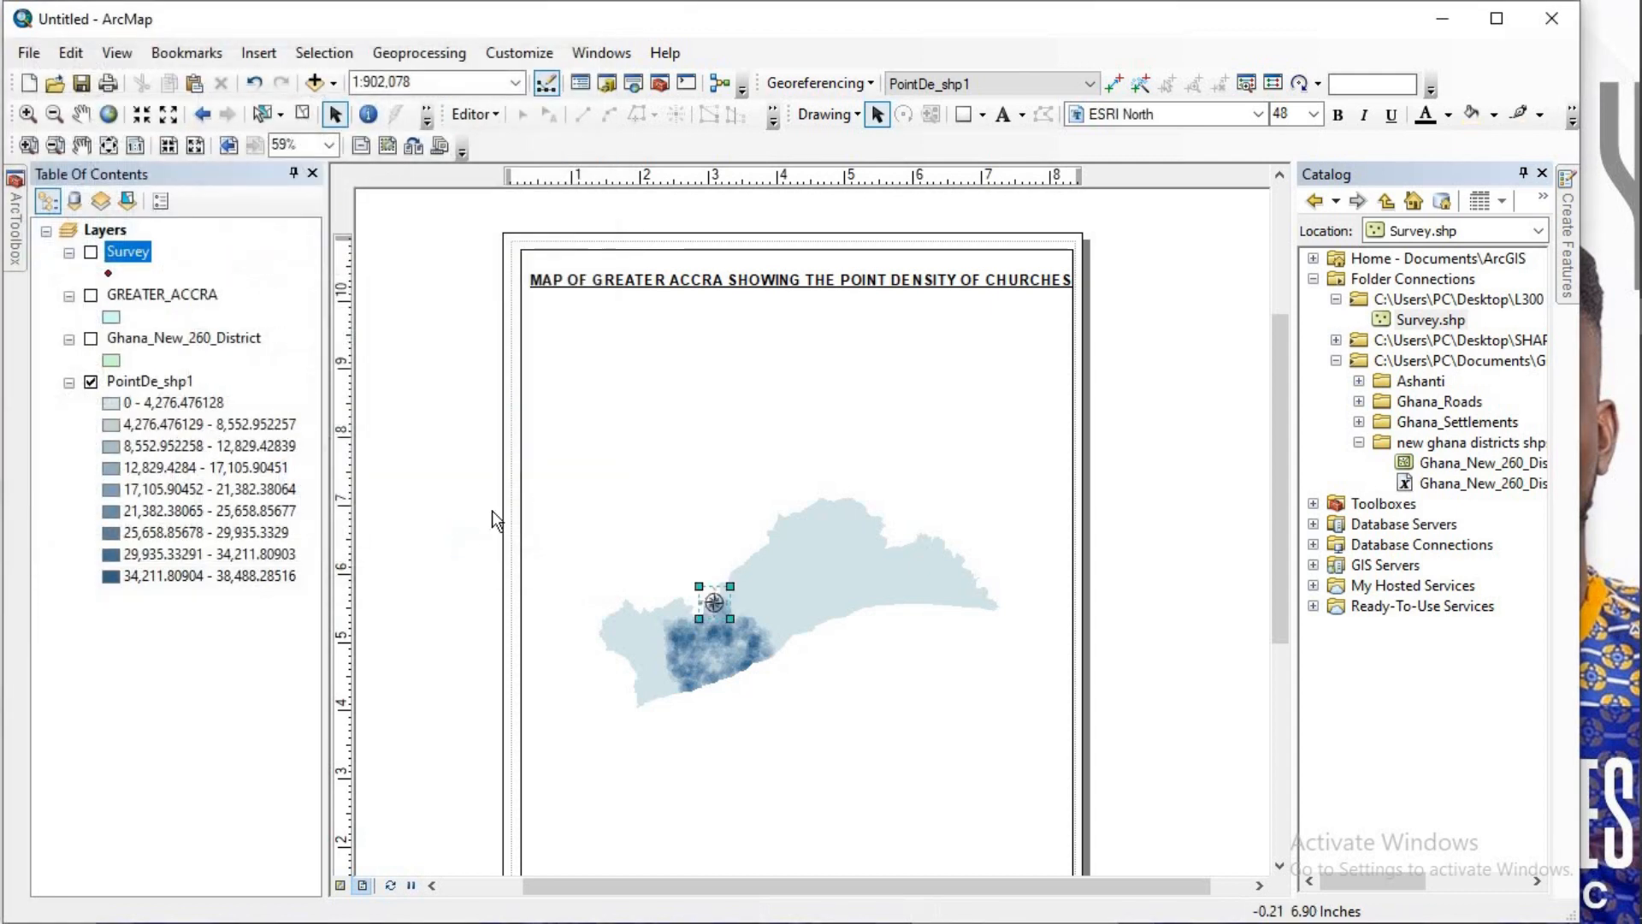
Step: Place the north arrow below the right end of the title and enlarge it
{"action": "left_click_drag", "start_coordinate": [706, 595], "coordinate": [1061, 447]}
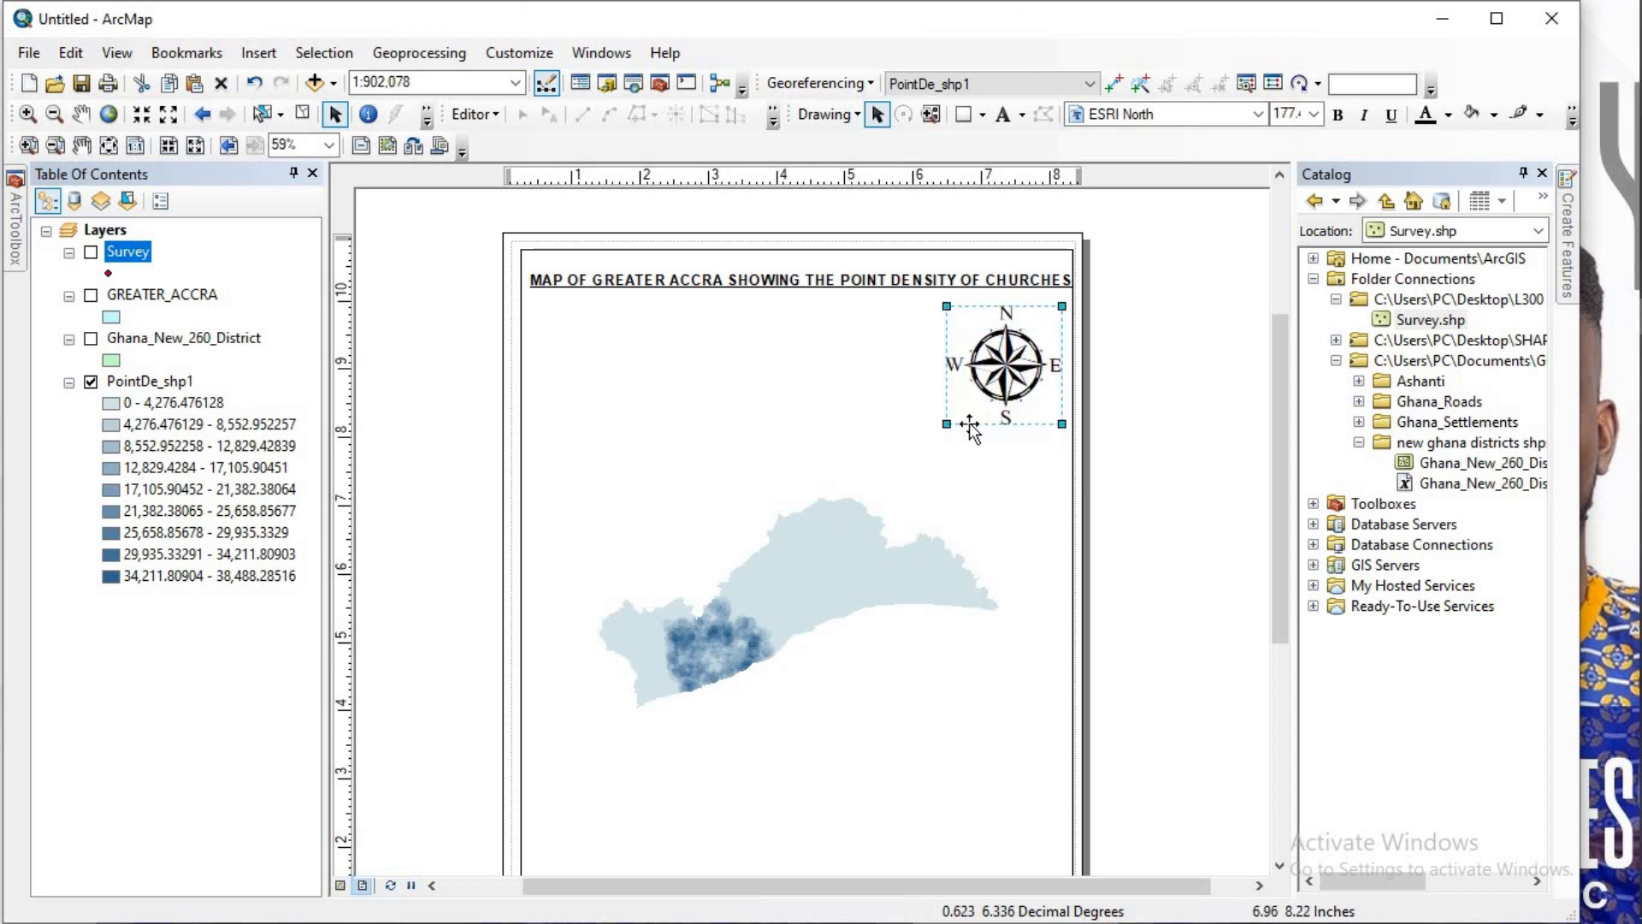
{"action": "left_click", "coordinate": [939, 429]}
{"action": "left_click", "coordinate": [1000, 378]}
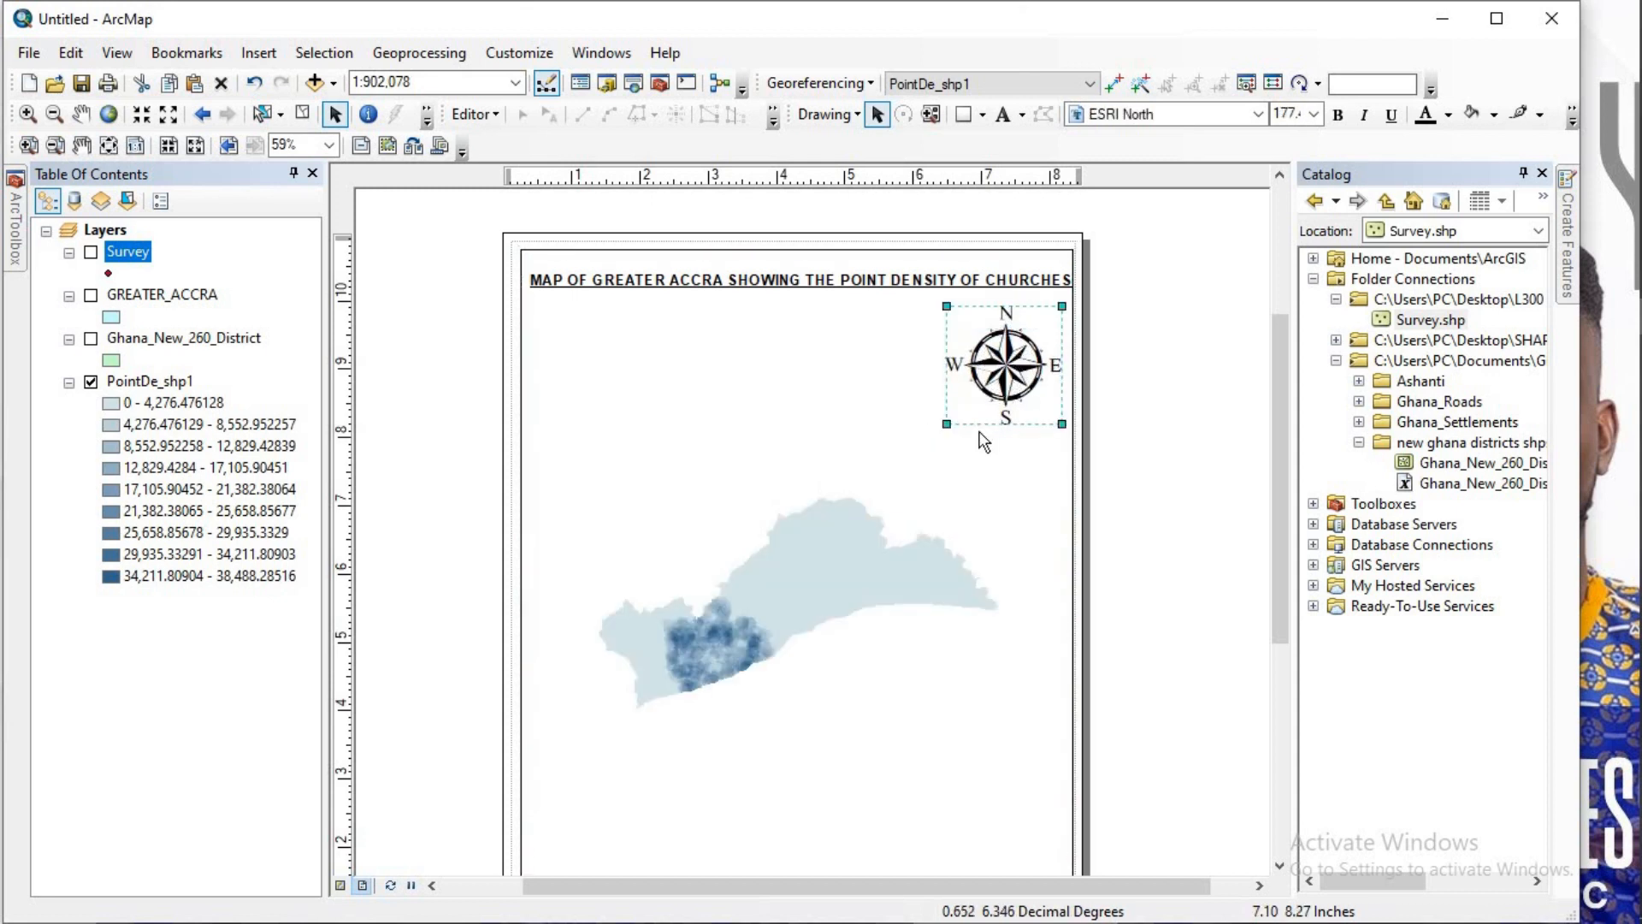
{"action": "mouse_move", "coordinate": [949, 426]}
{"action": "left_mouse_down"}
{"action": "mouse_move", "coordinate": [934, 421]}
{"action": "mouse_move", "coordinate": [927, 444]}
{"action": "left_mouse_up"}
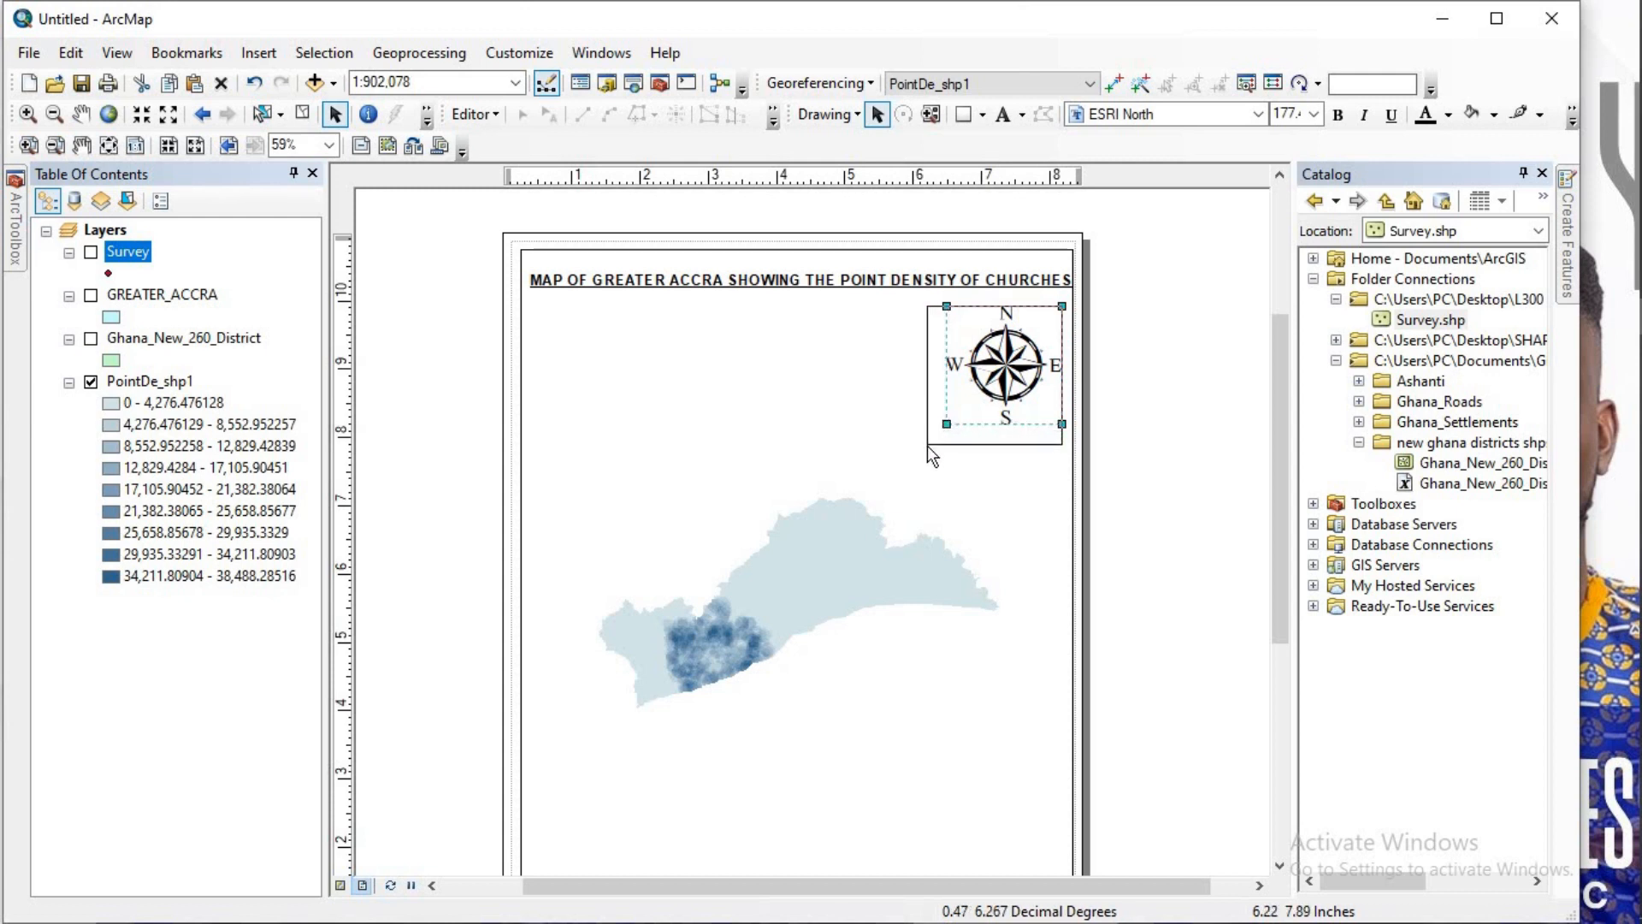
{"action": "left_click", "coordinate": [1086, 395]}
Step: Shift the data frame slightly up and to the right on the page
{"action": "left_click", "coordinate": [765, 560]}
{"action": "left_click_drag", "start_coordinate": [767, 560], "coordinate": [772, 556]}
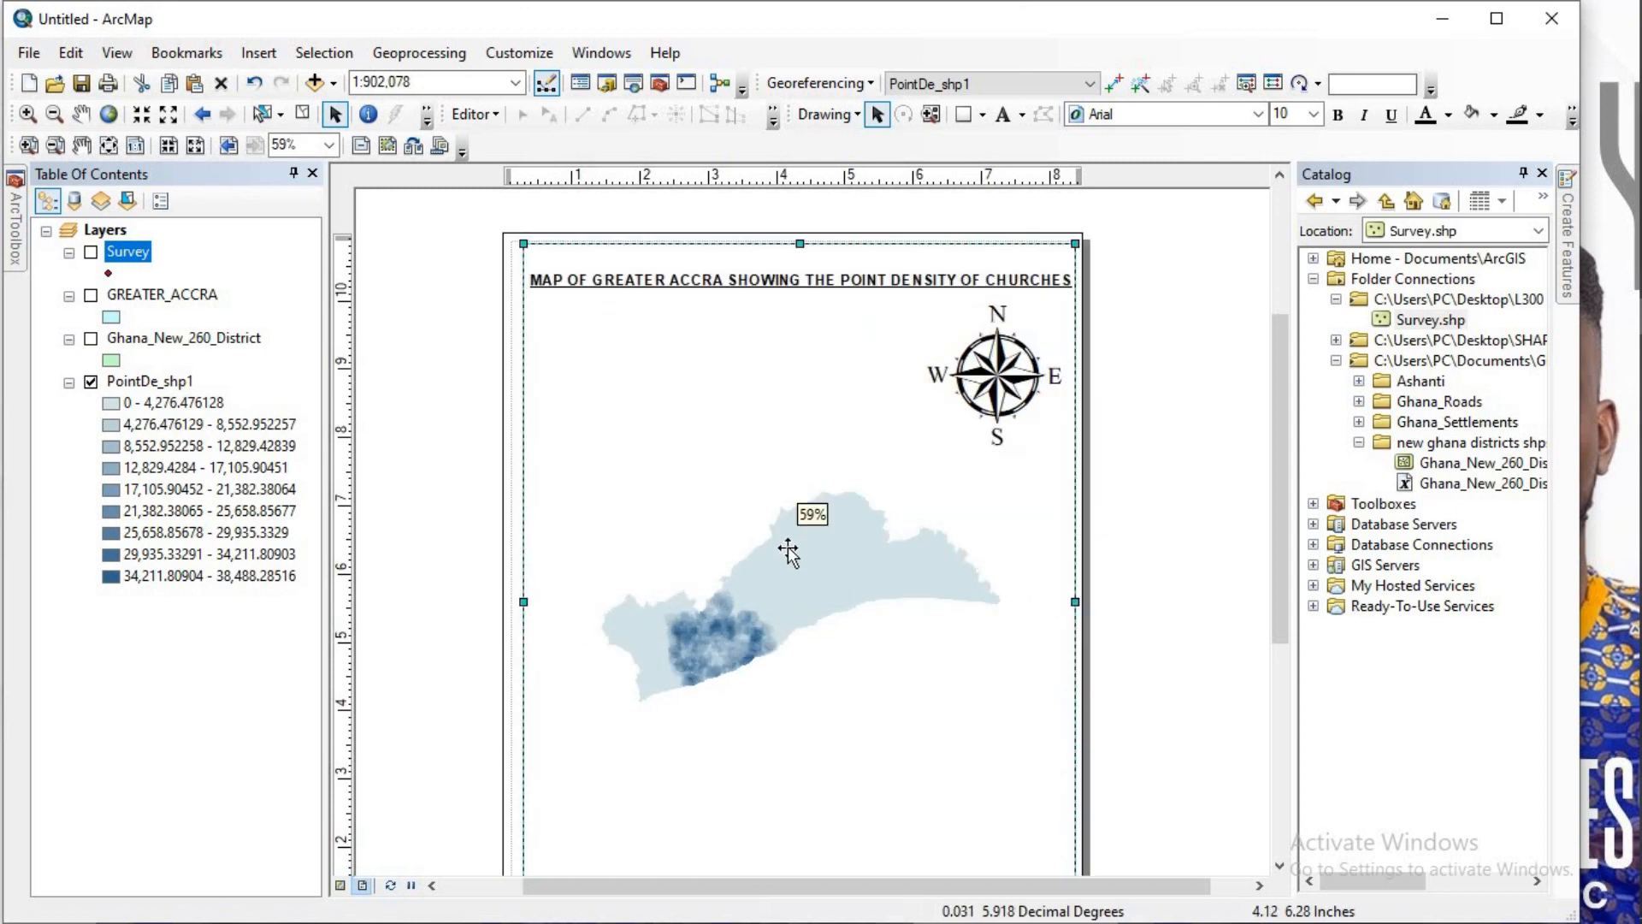
Step: Start a legend for the layout and clear every layer from its list of legend items
{"action": "scroll", "coordinate": [787, 552], "scroll_direction": "up", "scroll_amount": 1}
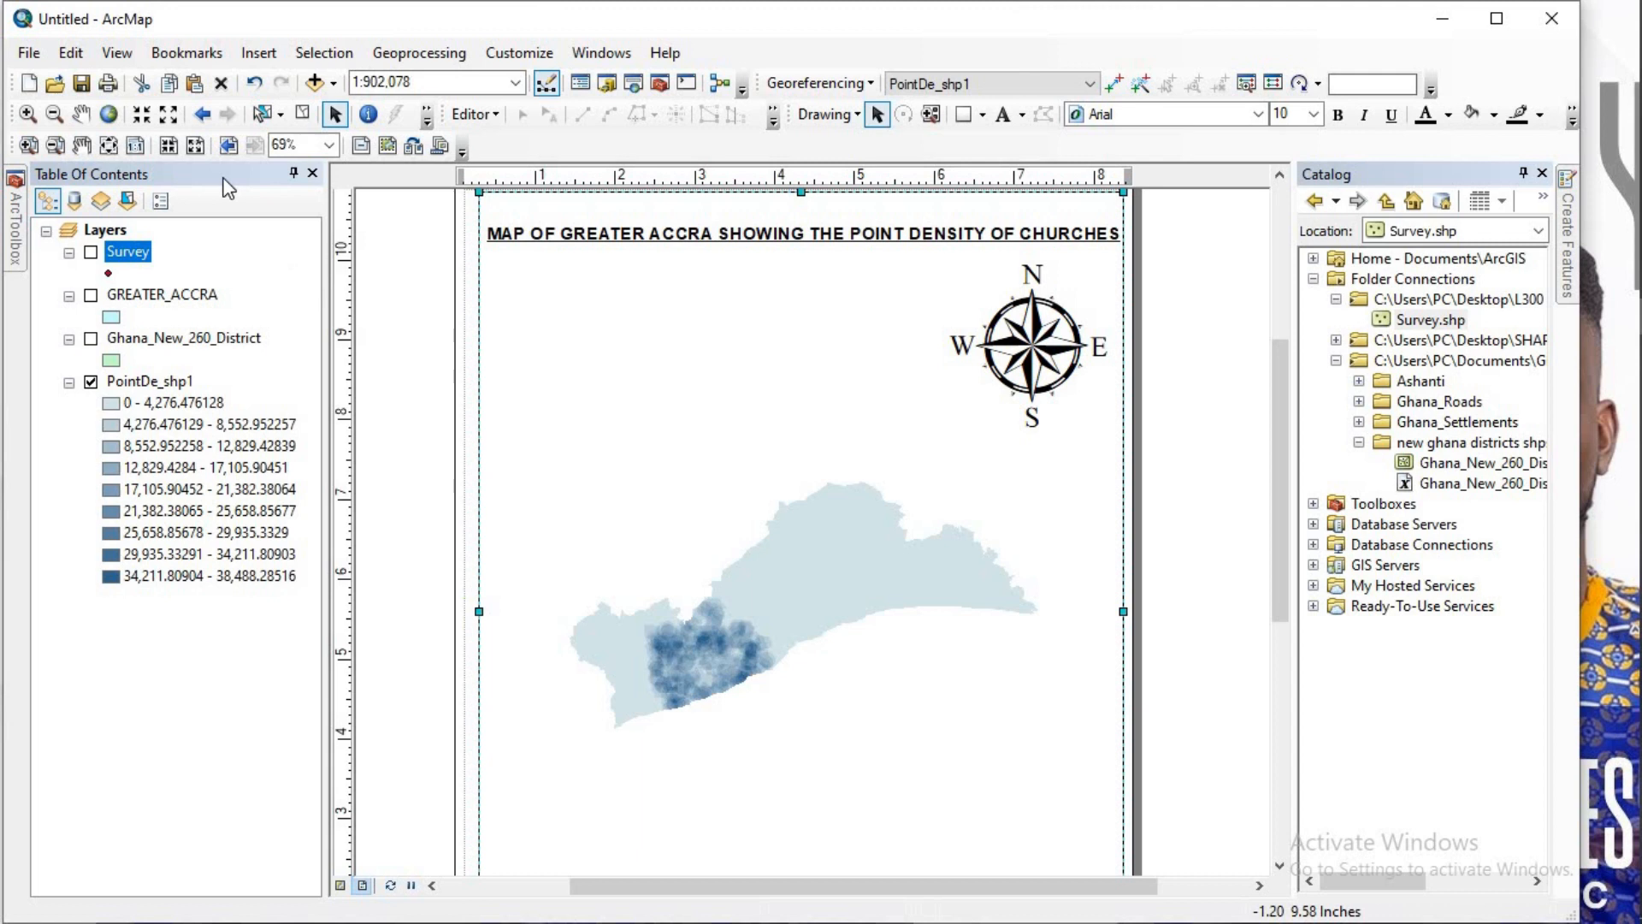
{"action": "left_click", "coordinate": [267, 56]}
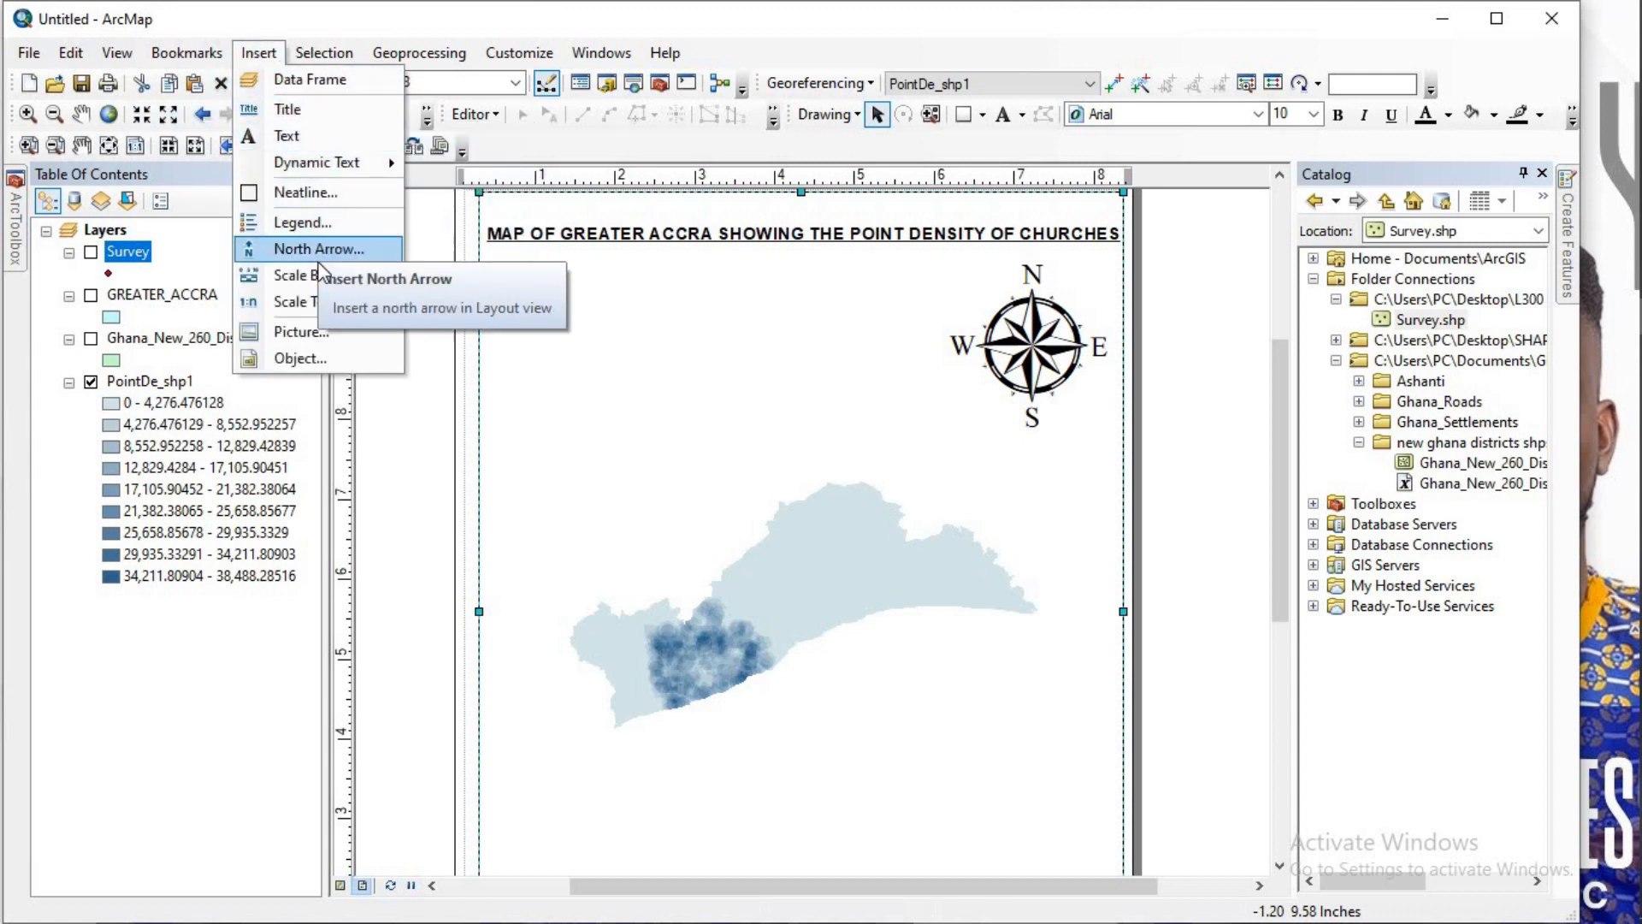
{"action": "left_click", "coordinate": [335, 224]}
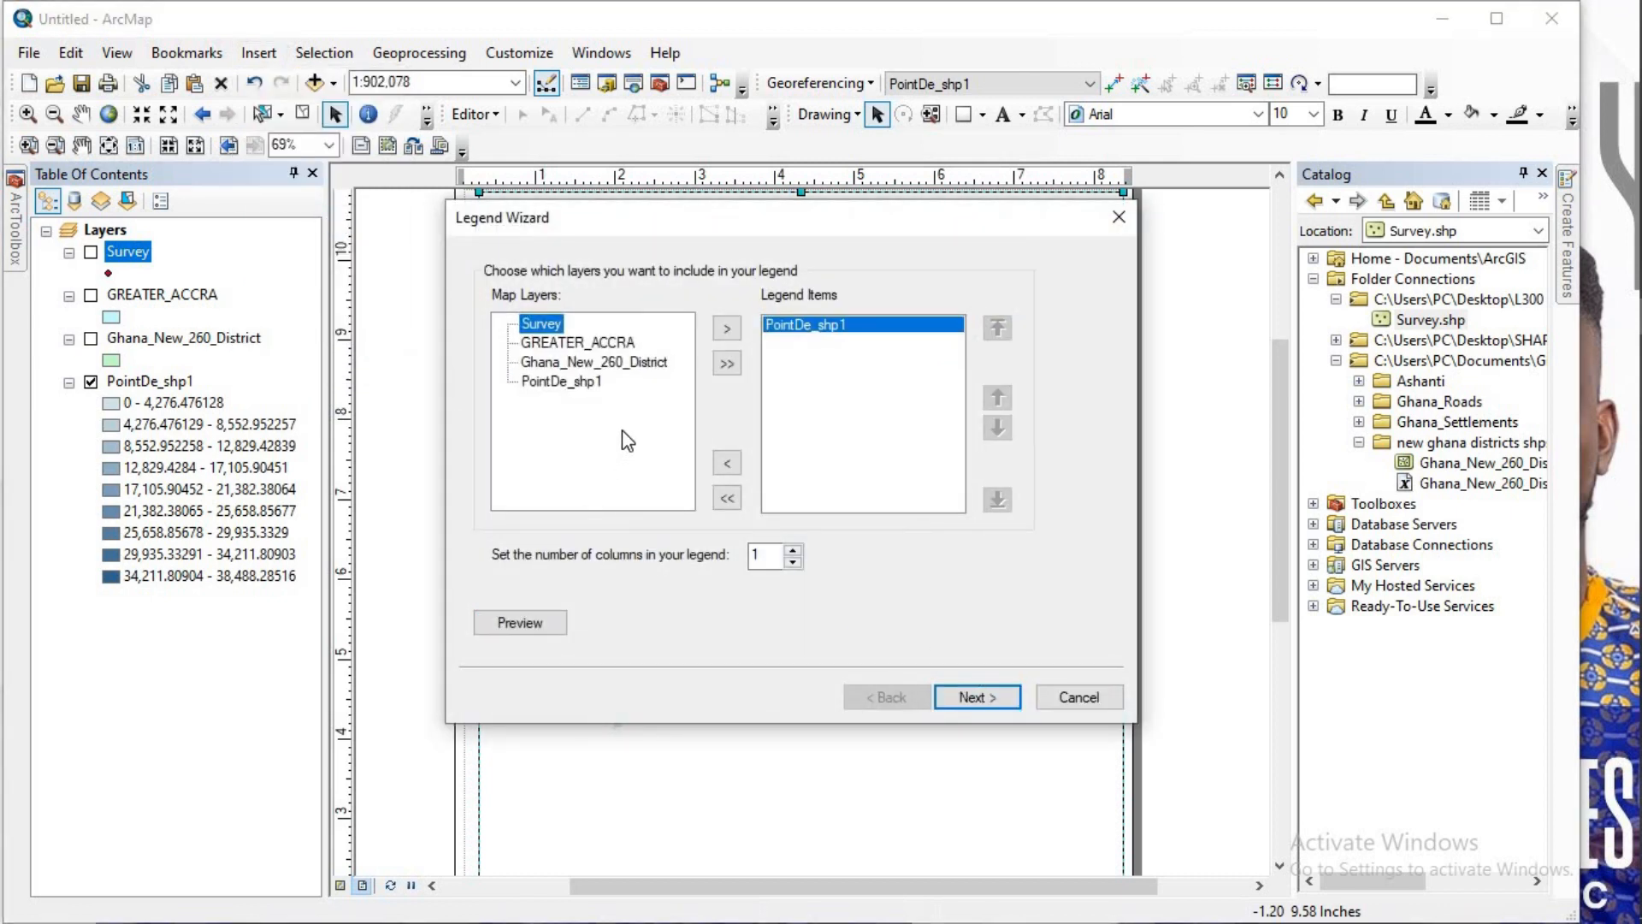
{"action": "left_click", "coordinate": [570, 344]}
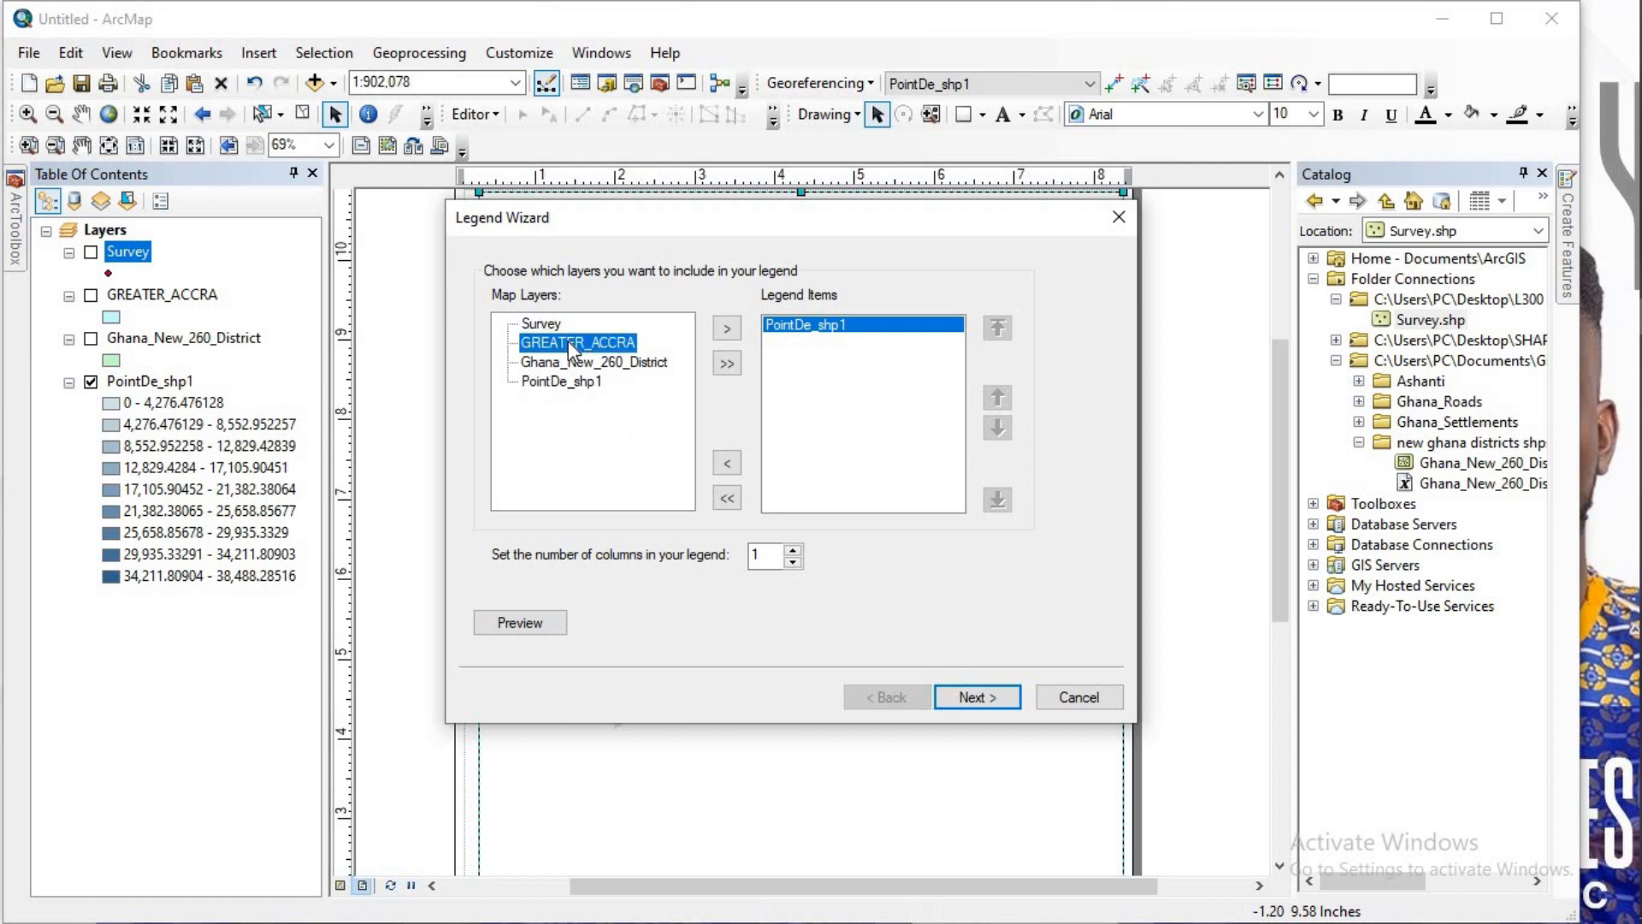
{"action": "left_click", "coordinate": [726, 365]}
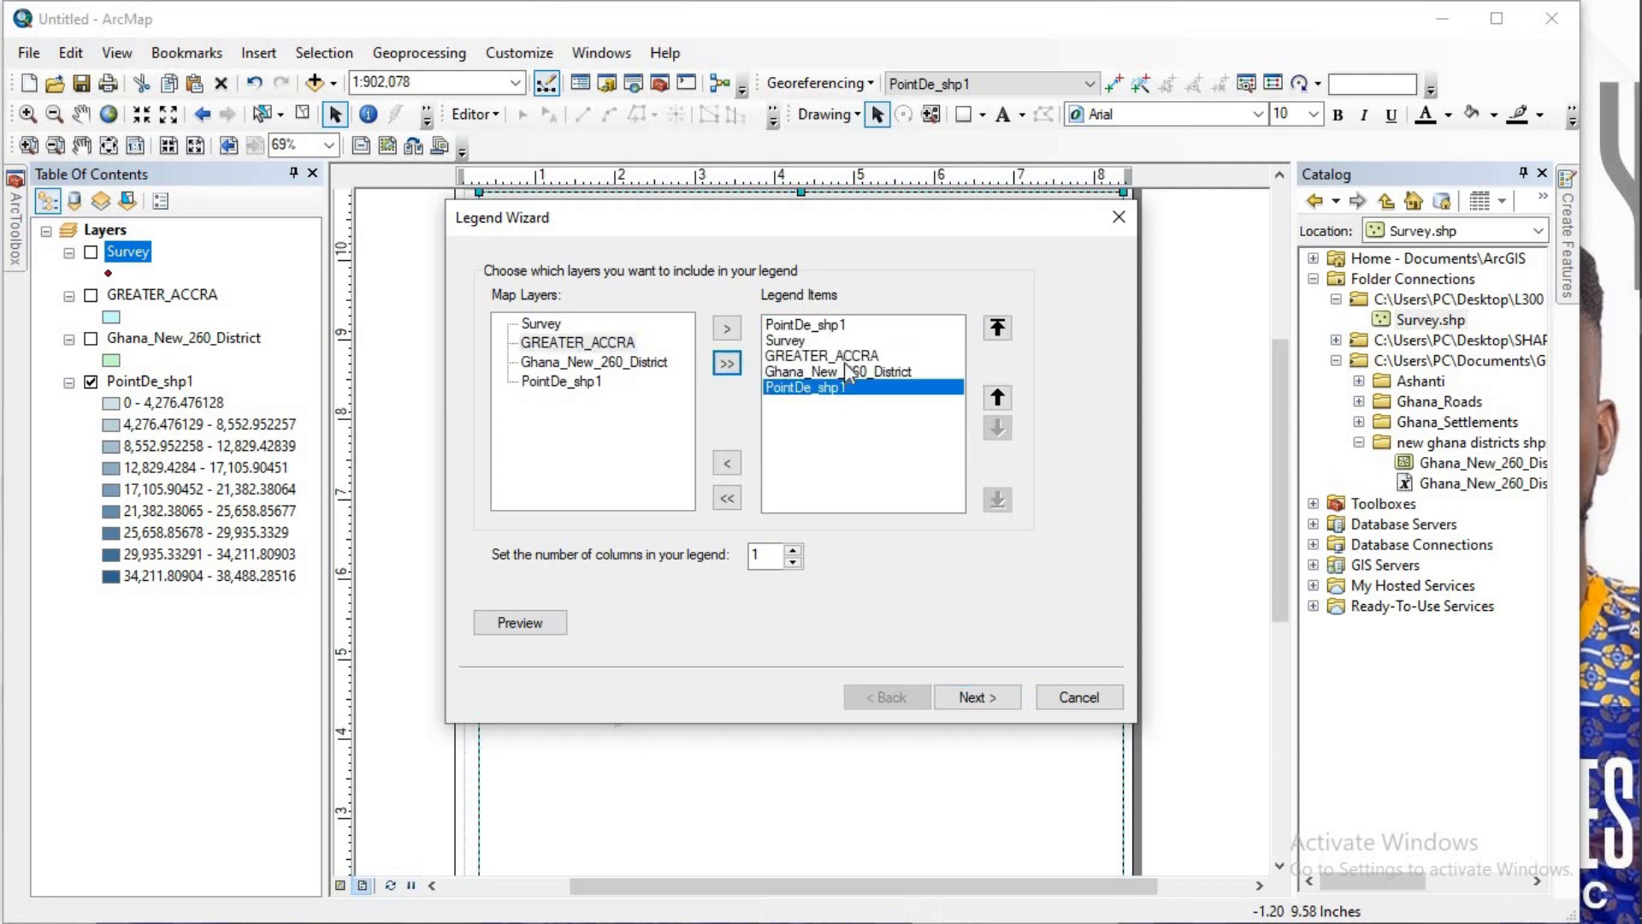
{"action": "left_click", "coordinate": [726, 463]}
{"action": "left_click", "coordinate": [727, 462]}
{"action": "left_click", "coordinate": [727, 463]}
{"action": "left_click", "coordinate": [726, 463]}
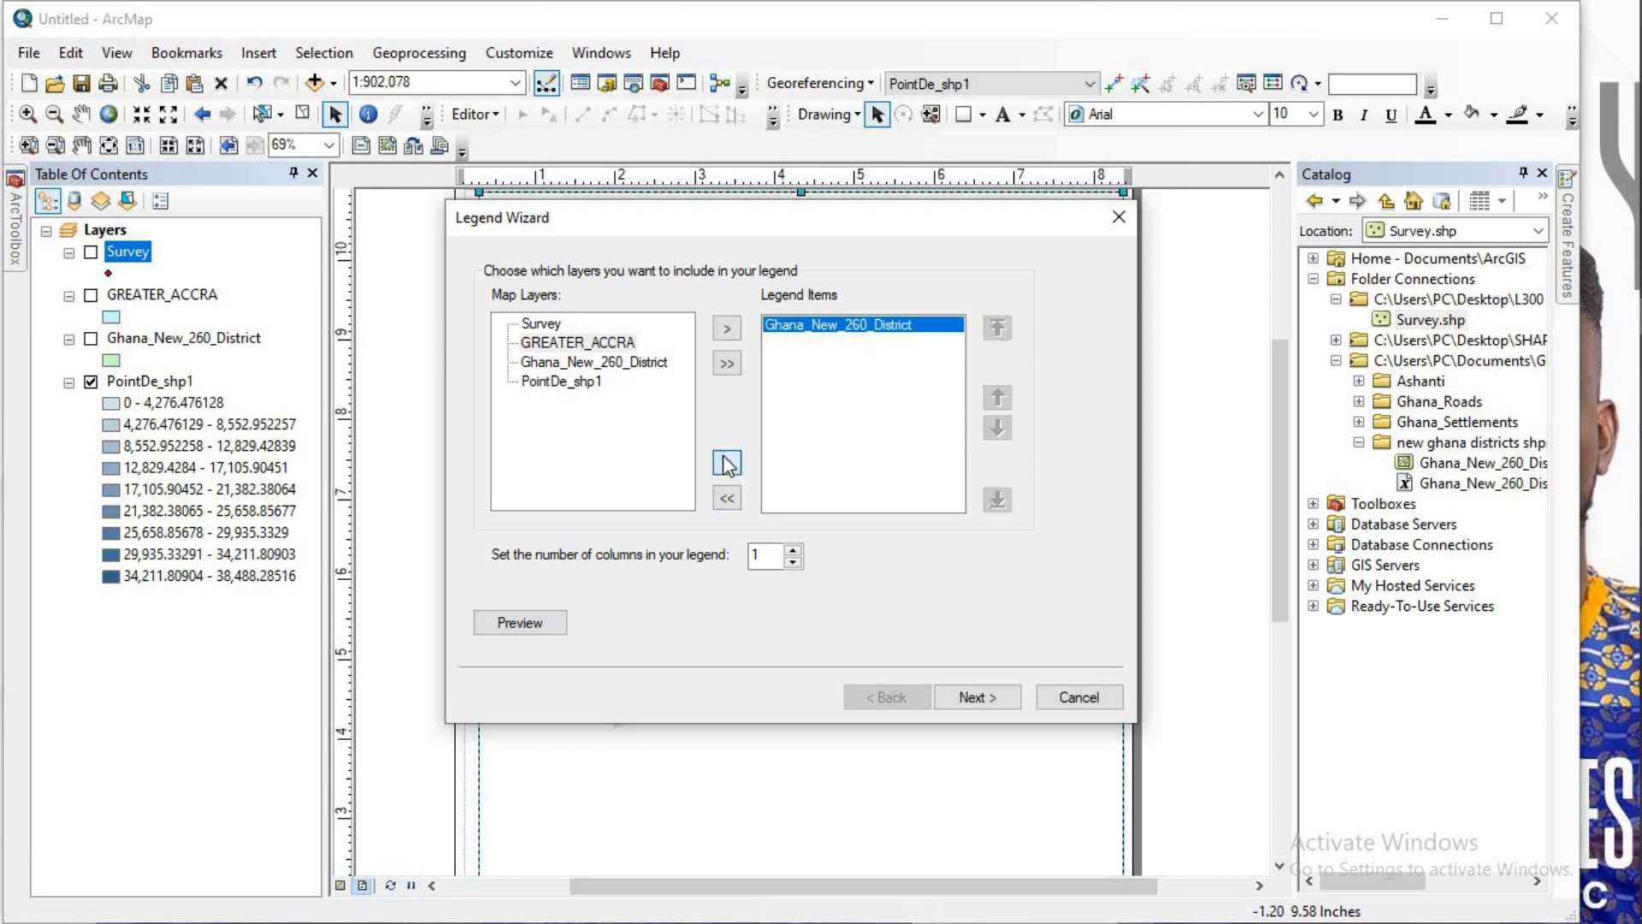
{"action": "left_click", "coordinate": [727, 463]}
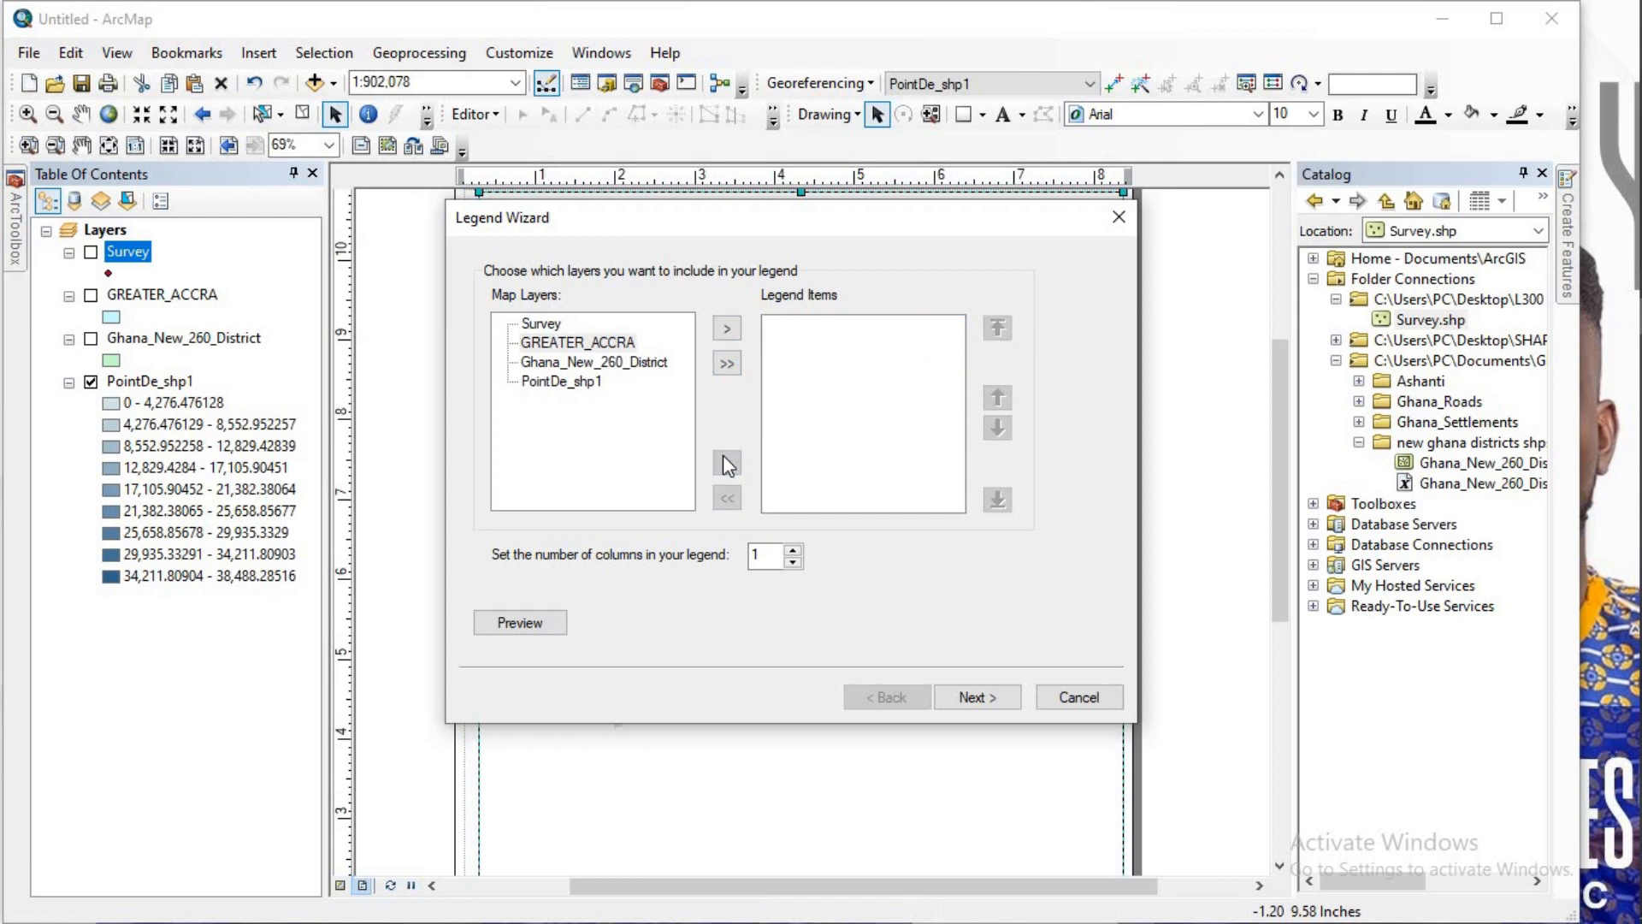
Step: Include the PointDe_shp1 and GREATER_ACCRA layers as the legend items
{"action": "double_click", "coordinate": [577, 384]}
{"action": "double_click", "coordinate": [571, 340]}
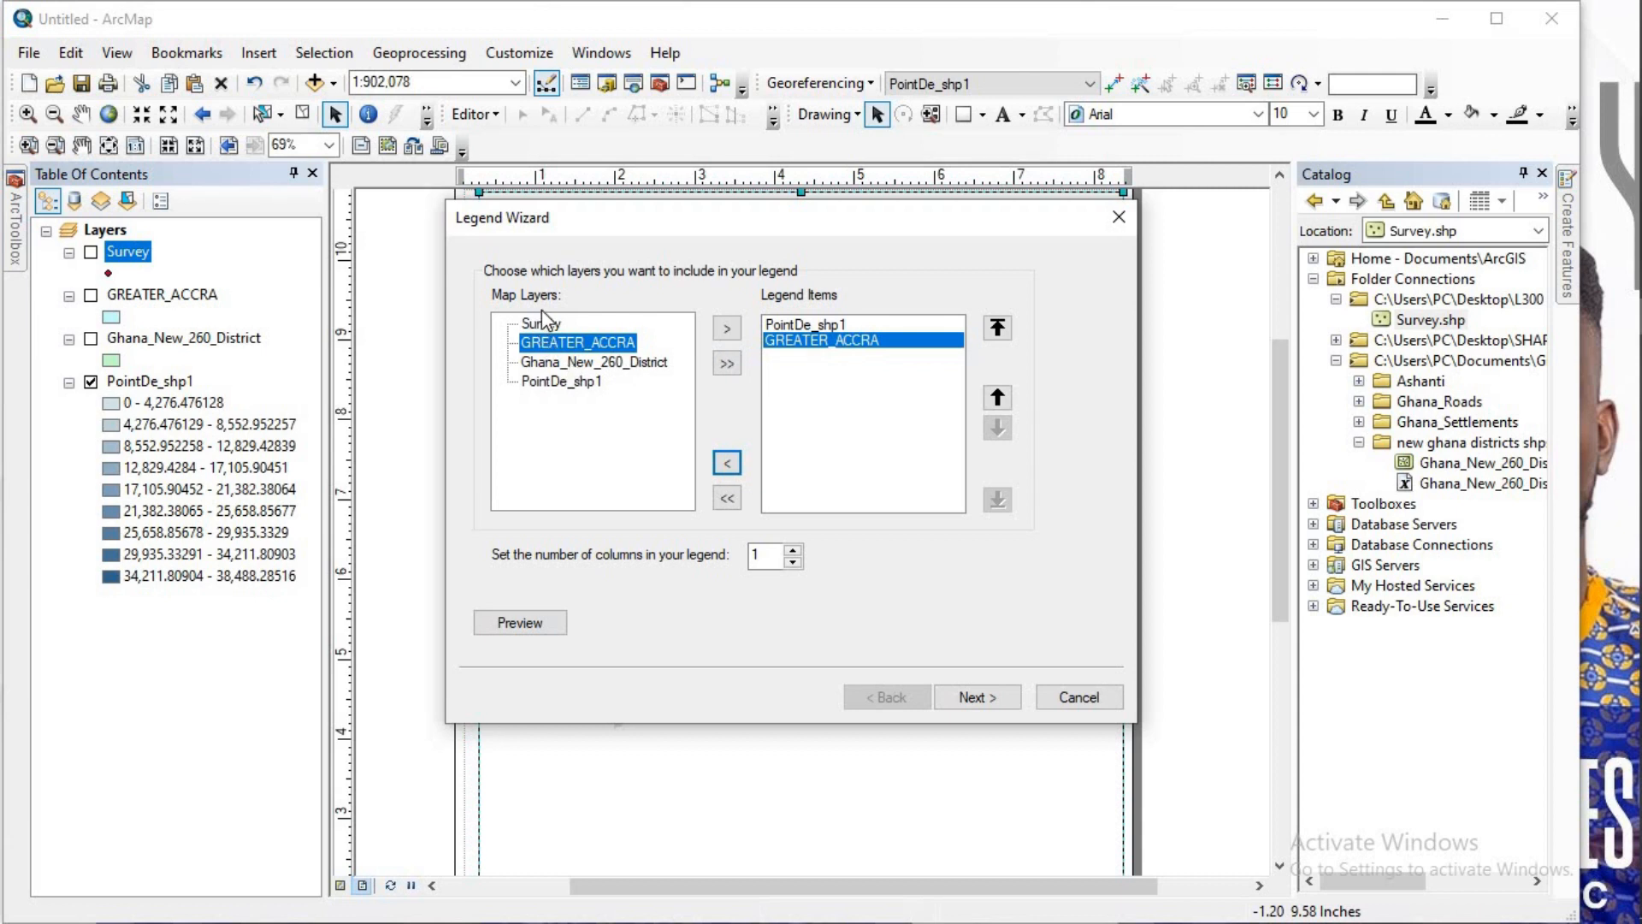
{"action": "left_click", "coordinate": [987, 693]}
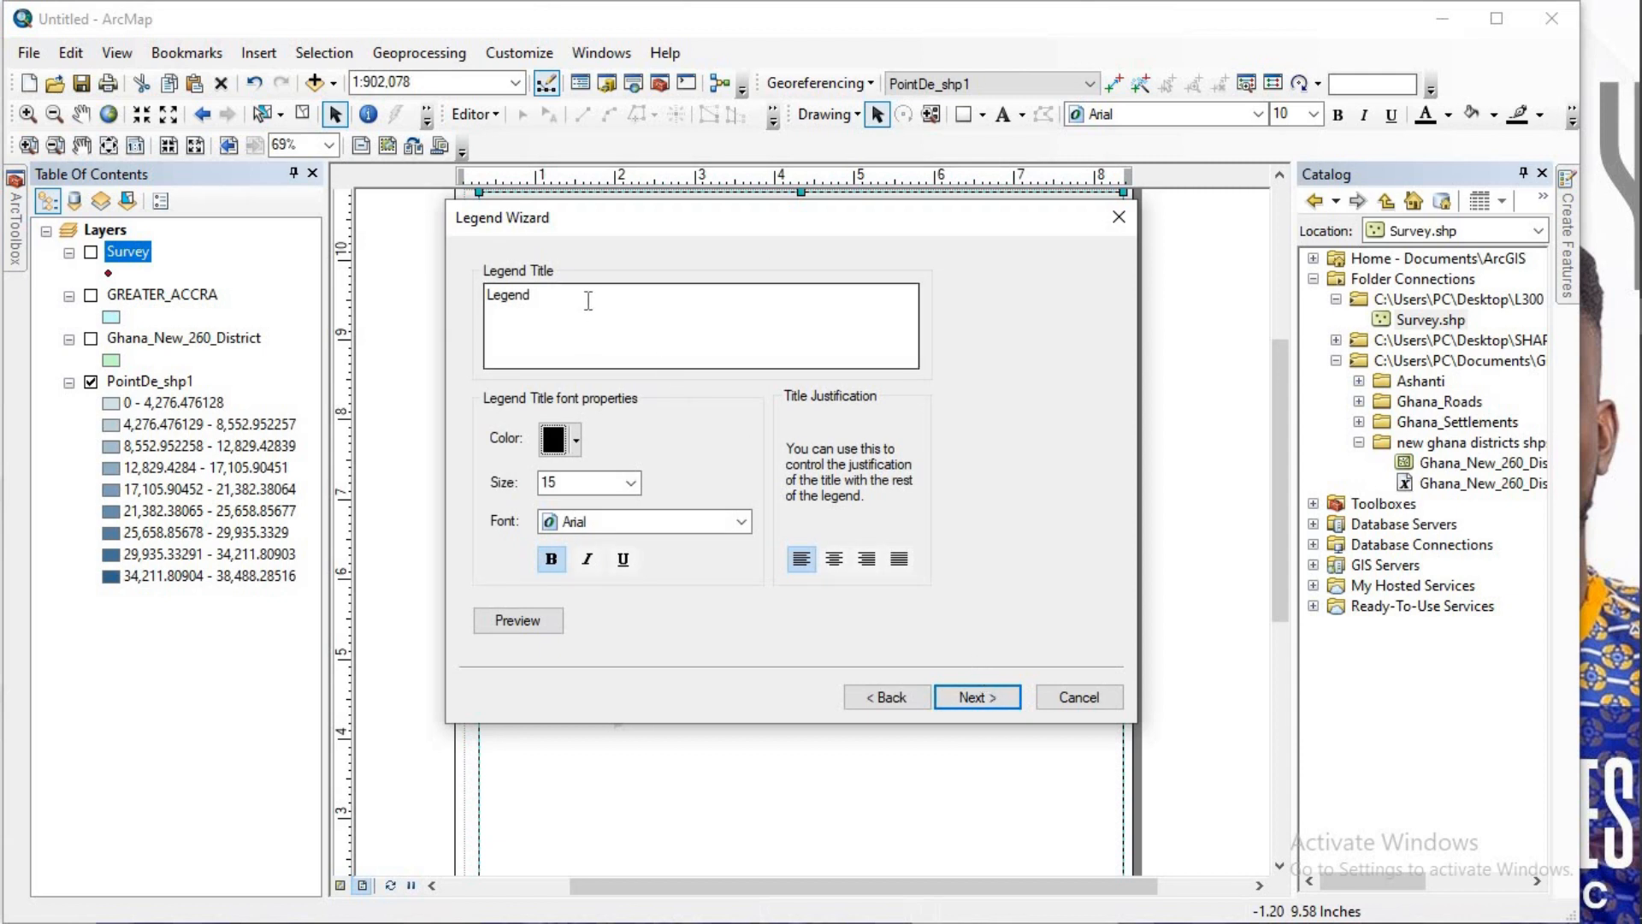
Step: Set the legend title's font to Times New Roman and keep the title left-justified
{"action": "left_click", "coordinate": [833, 560]}
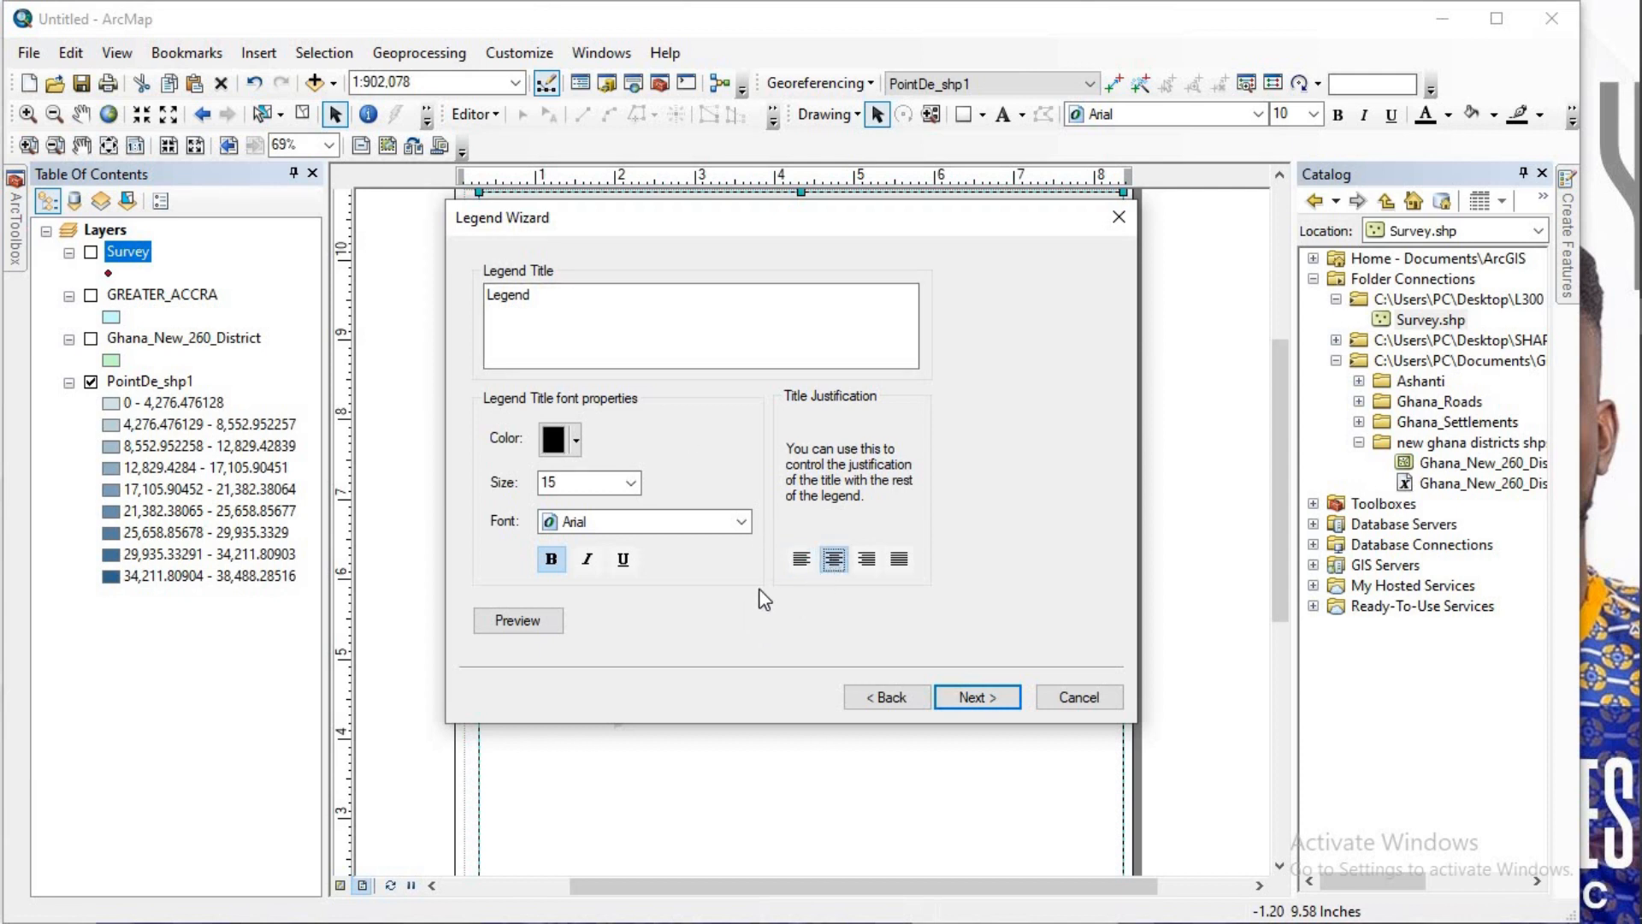
{"action": "left_click", "coordinate": [804, 559]}
{"action": "left_click", "coordinate": [653, 528]}
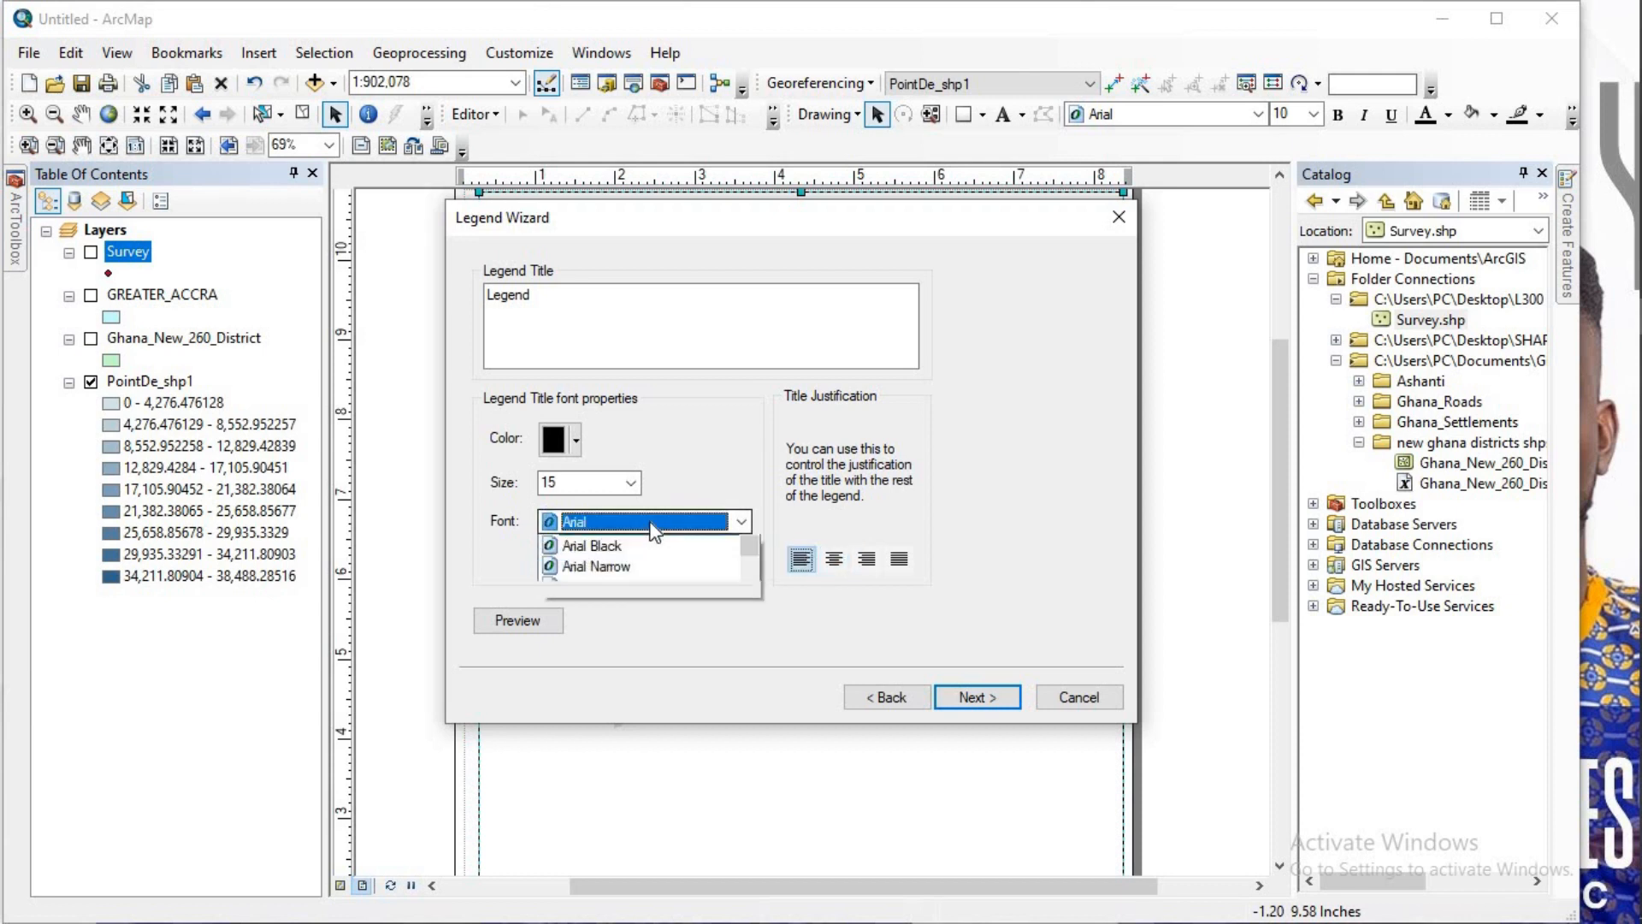
{"action": "scroll", "coordinate": [650, 547], "scroll_direction": "down", "scroll_amount": 3}
{"action": "key", "text": "t"}
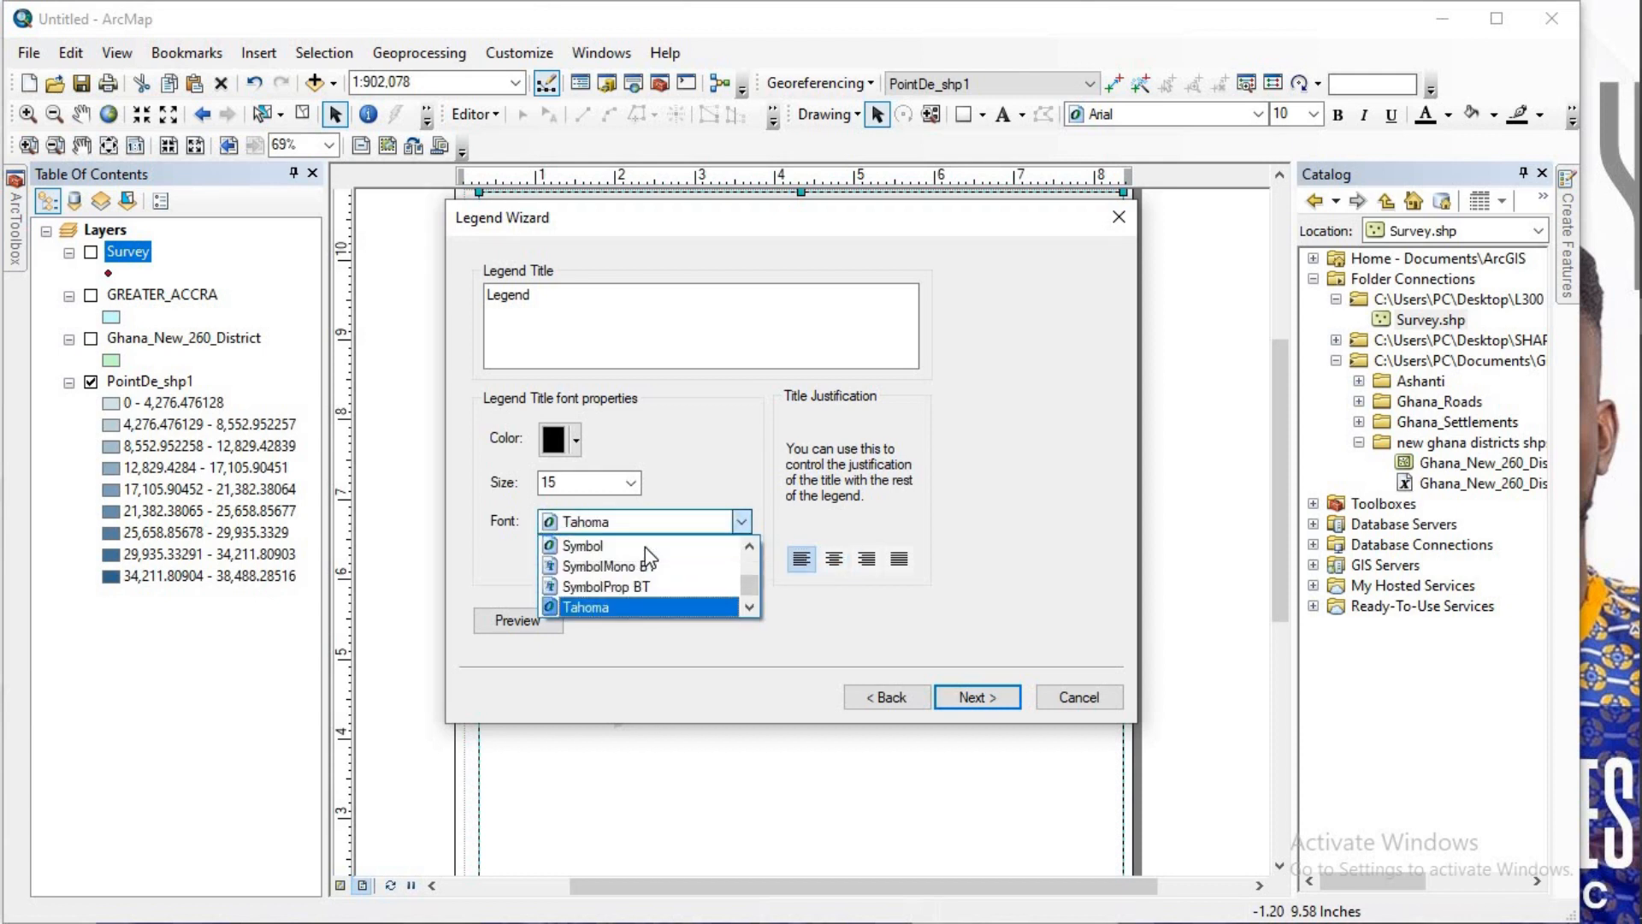
{"action": "key", "text": "t"}
{"action": "key", "text": "t"}
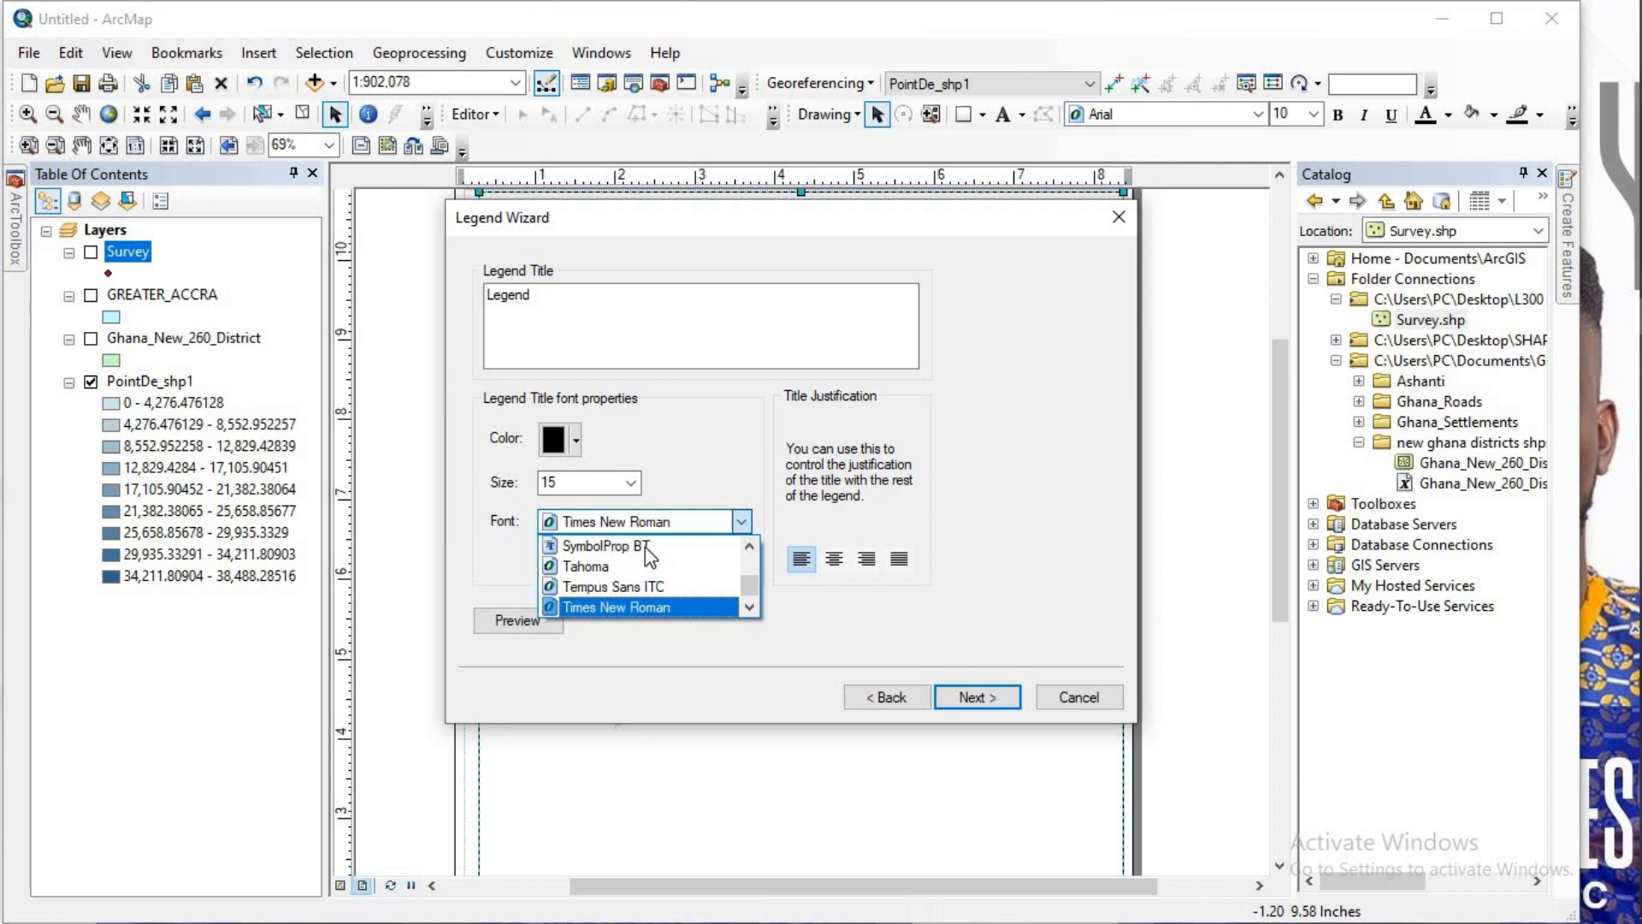
{"action": "key", "text": "Return"}
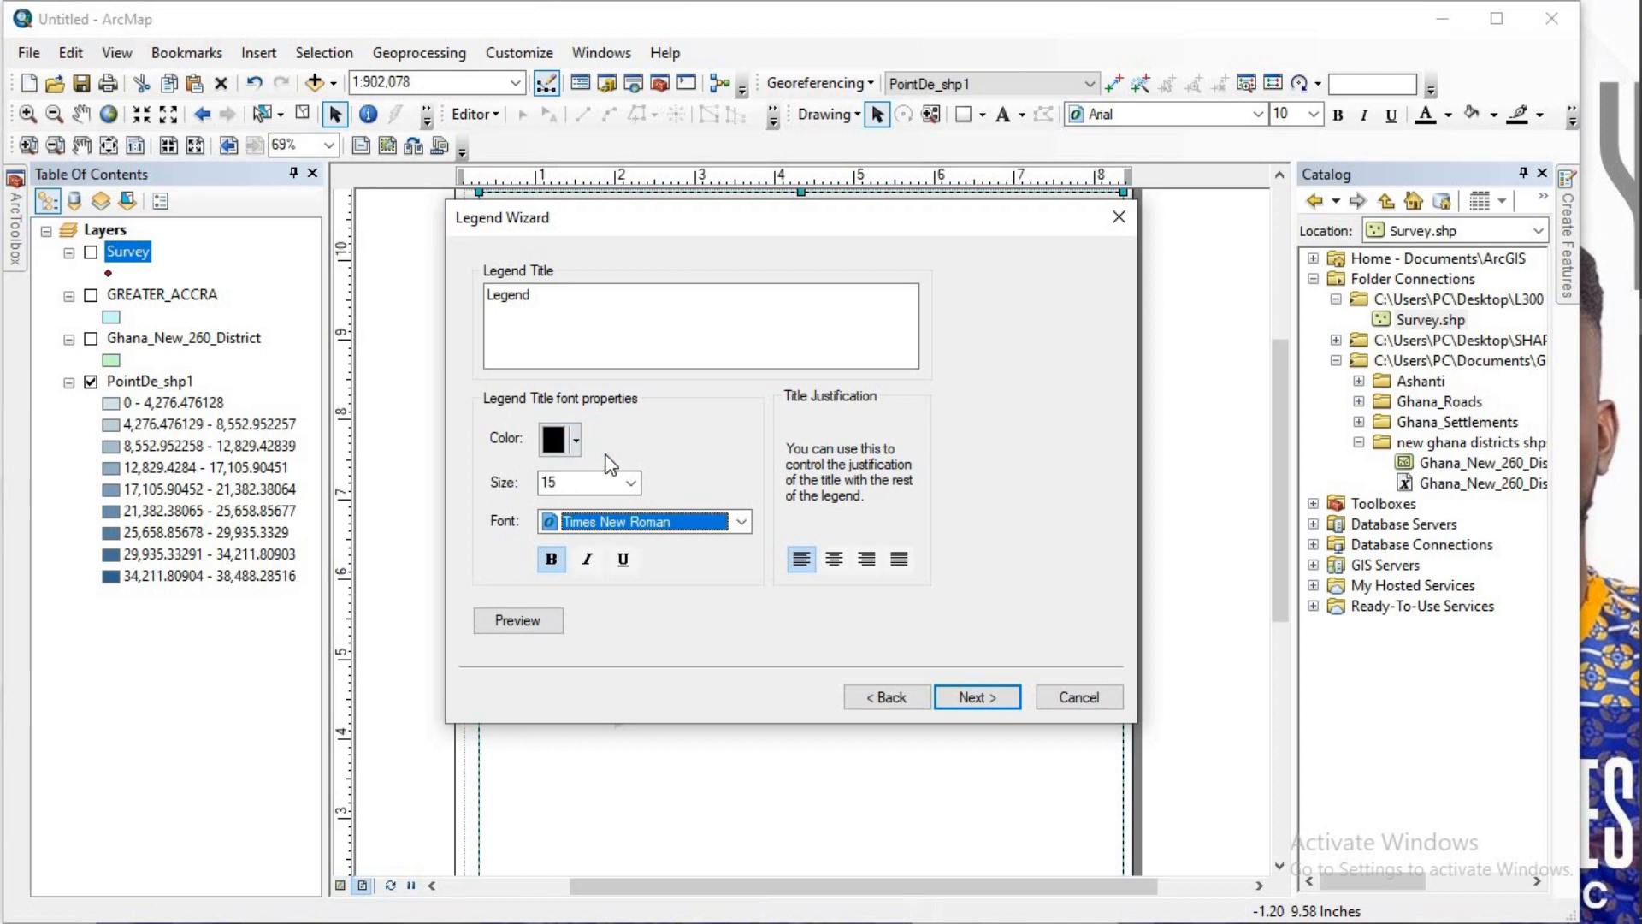
{"action": "left_click", "coordinate": [969, 701]}
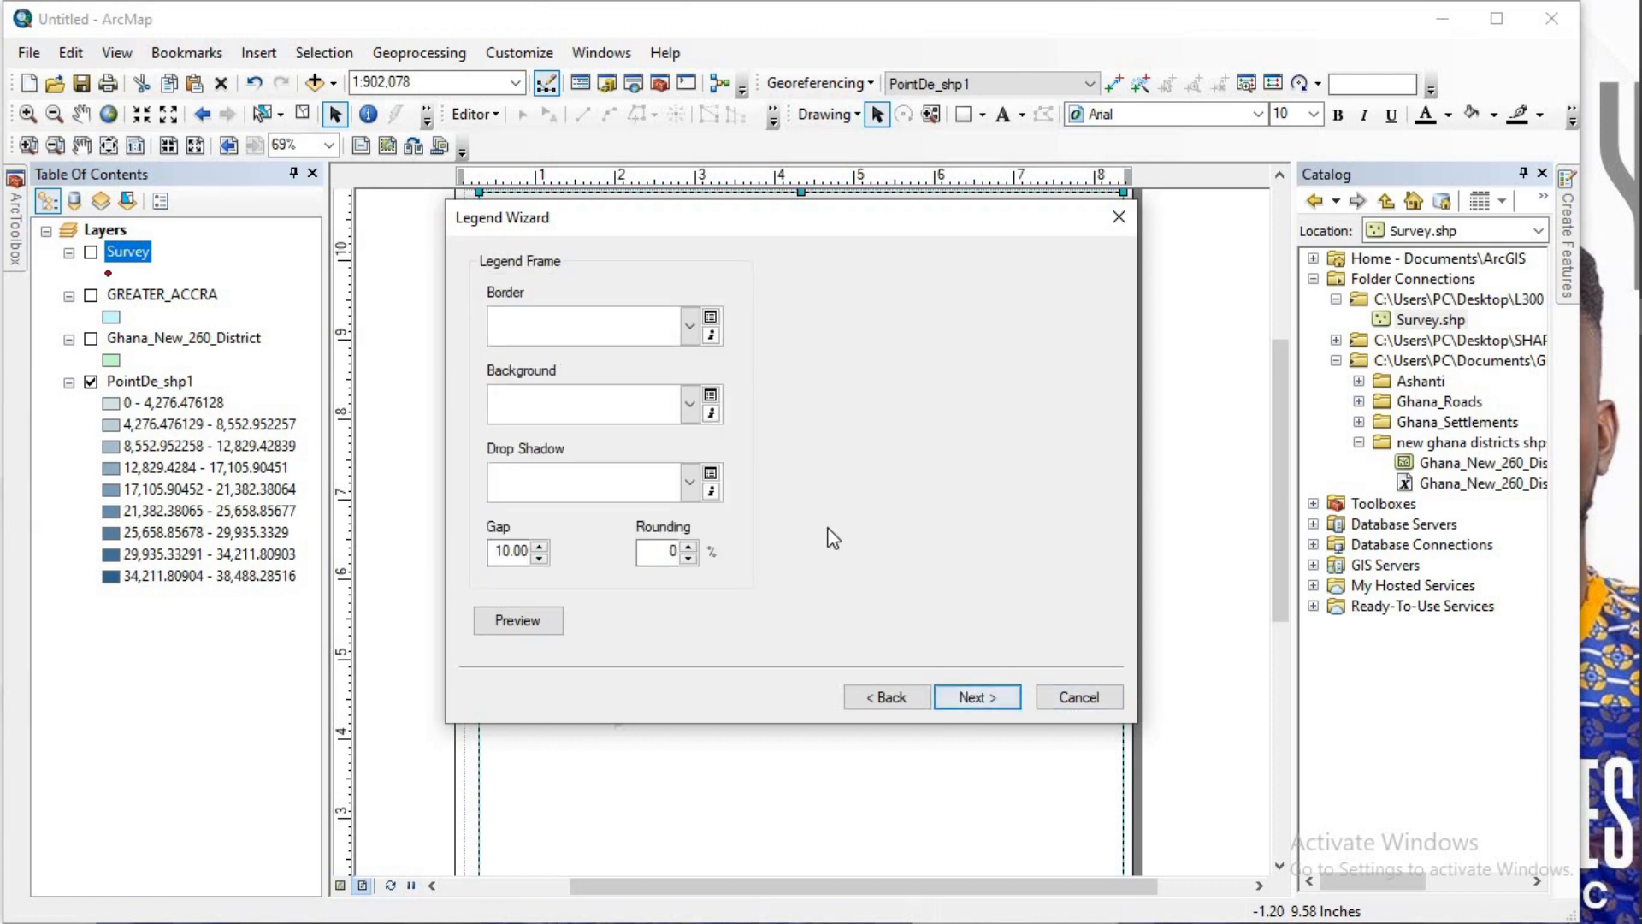
Step: Give the legend frame a Sepia background and create the legend with the default patches and spacing
{"action": "left_click", "coordinate": [690, 402]}
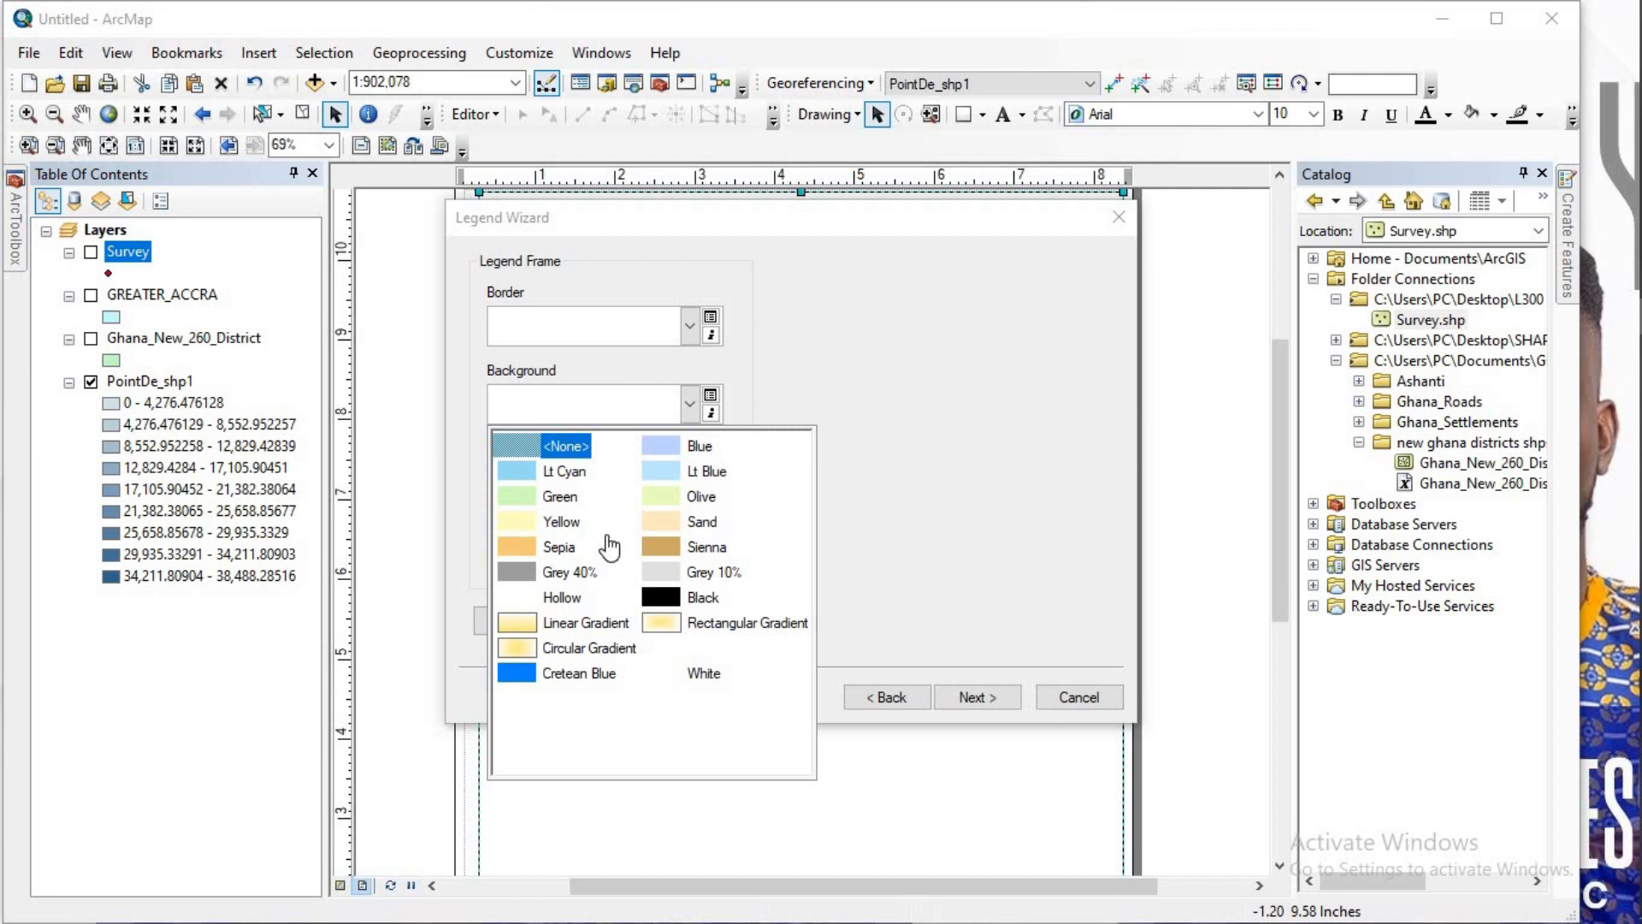
{"action": "left_click", "coordinate": [531, 548]}
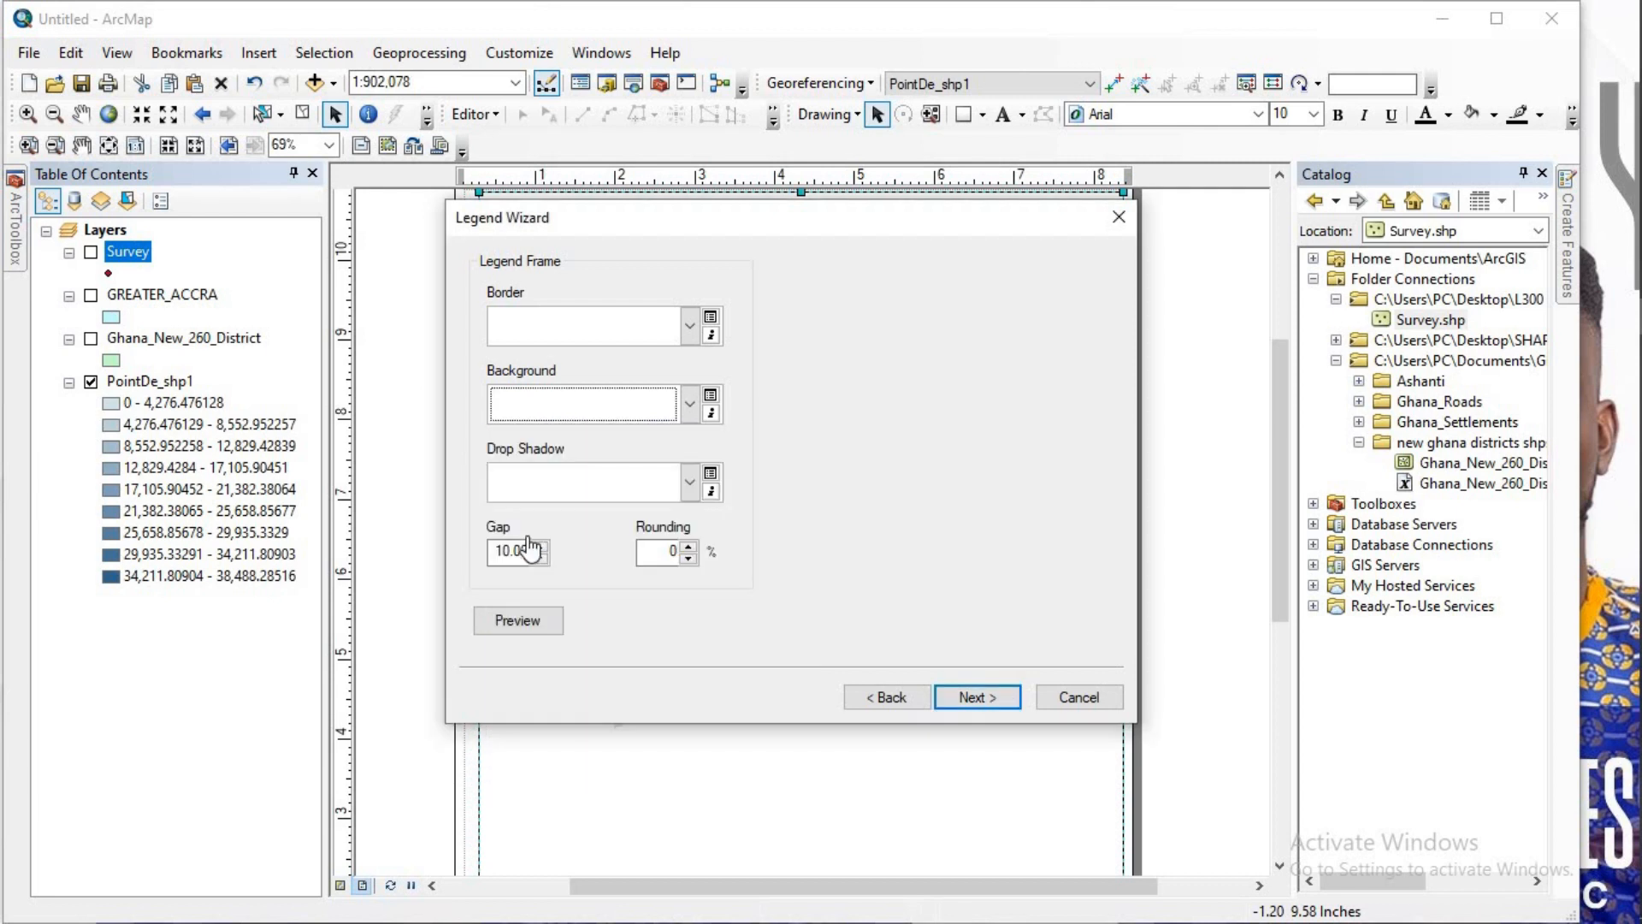
{"action": "left_click", "coordinate": [968, 697]}
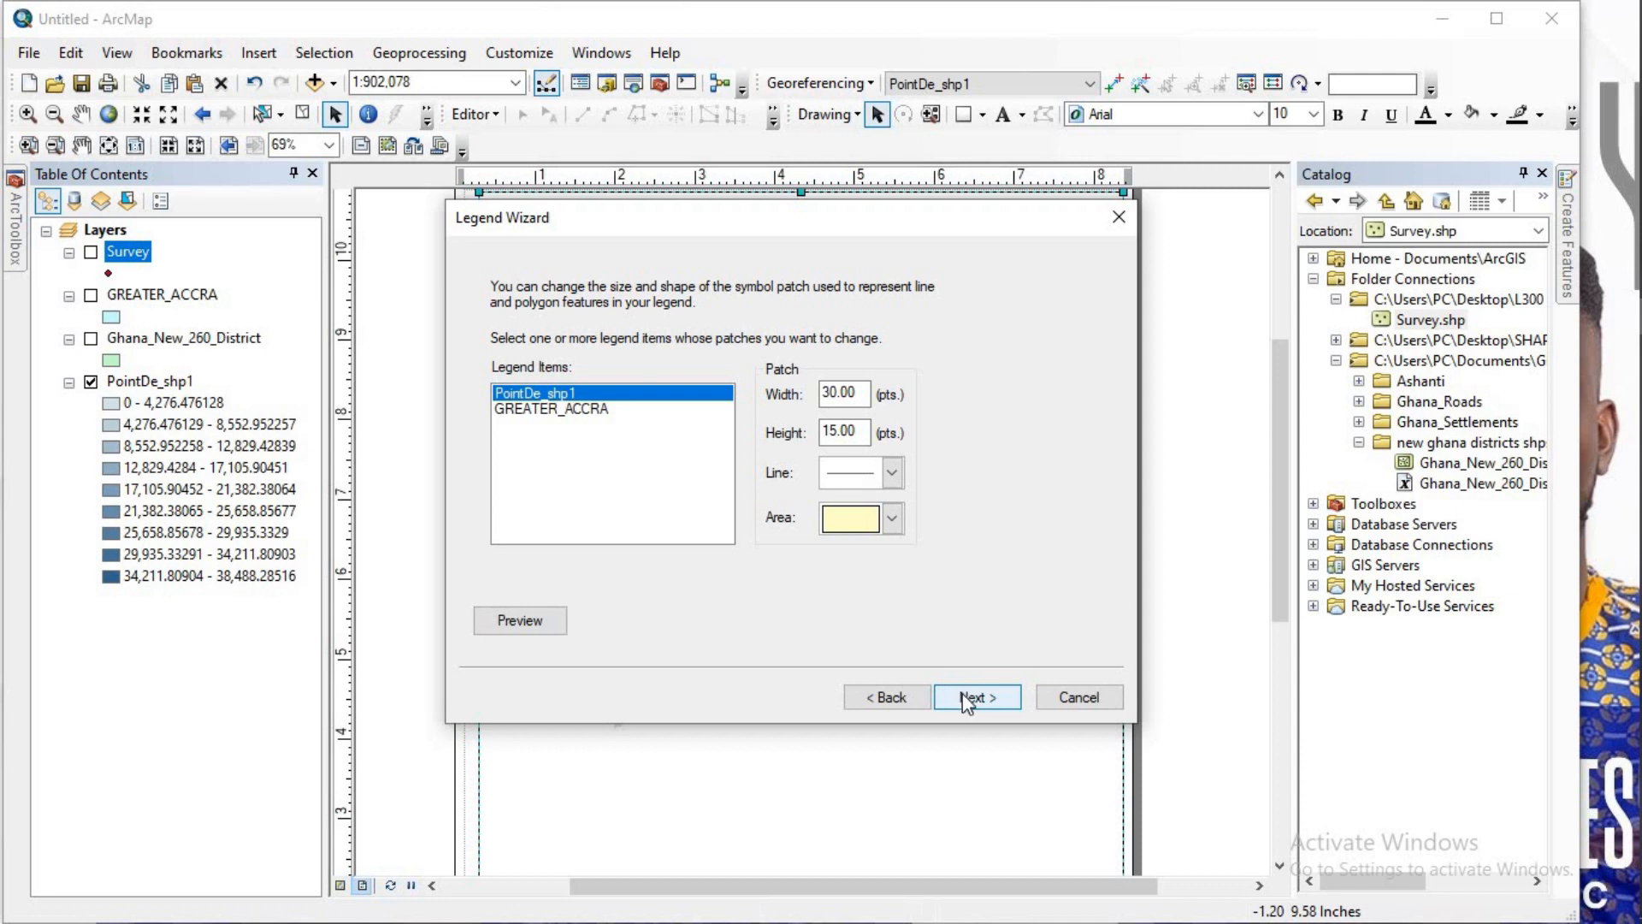
{"action": "left_click", "coordinate": [983, 700]}
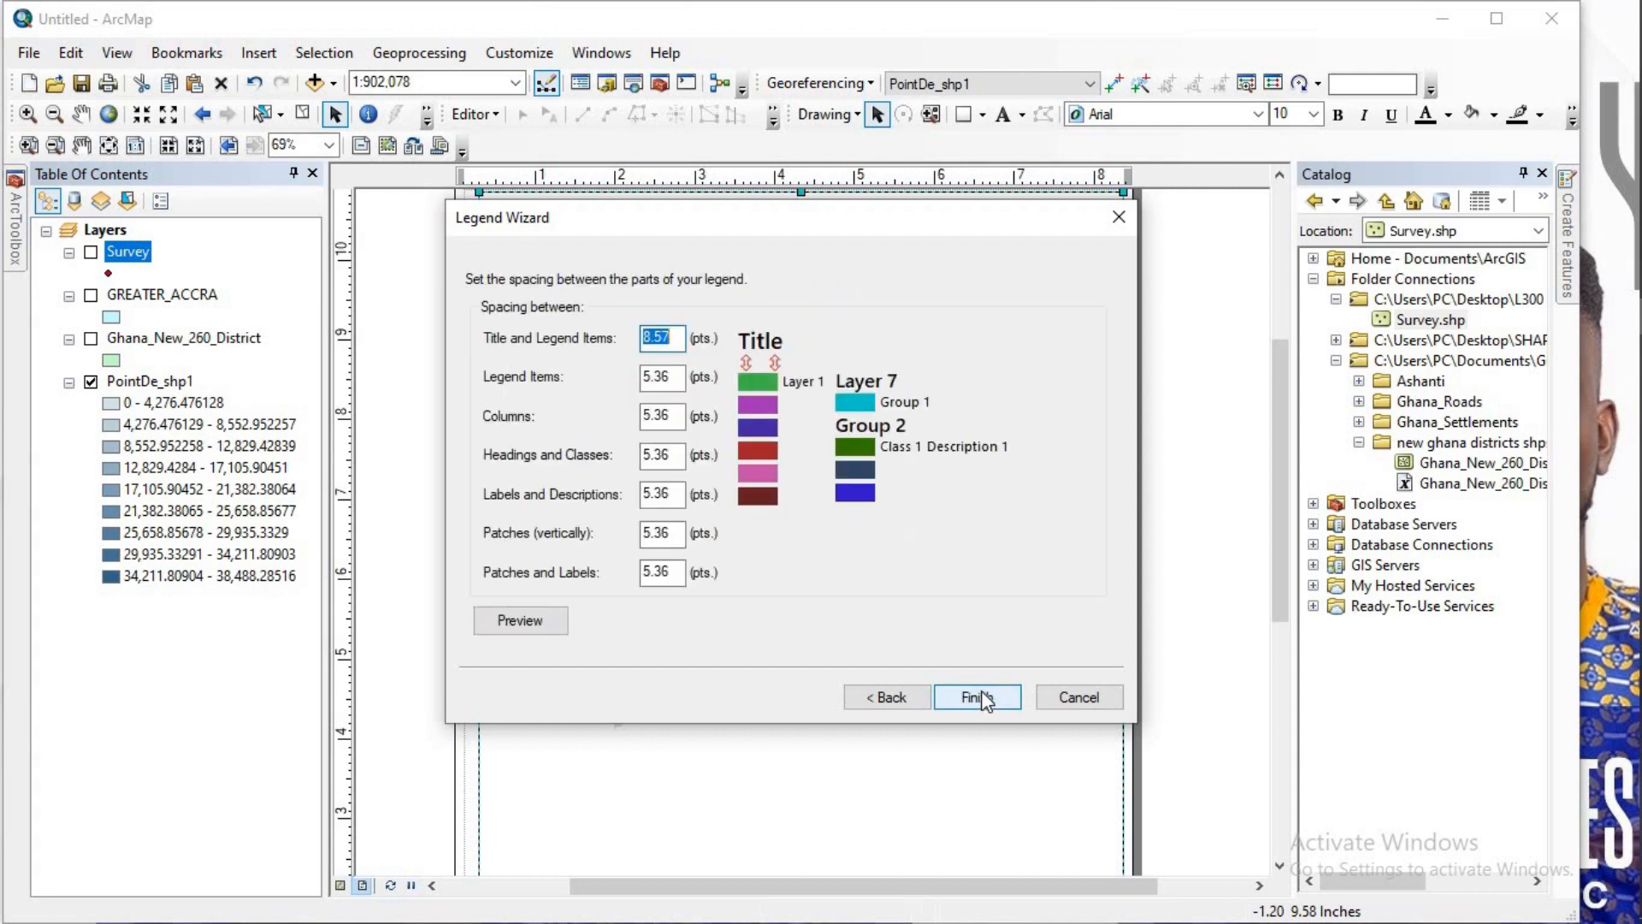
{"action": "left_click", "coordinate": [983, 699]}
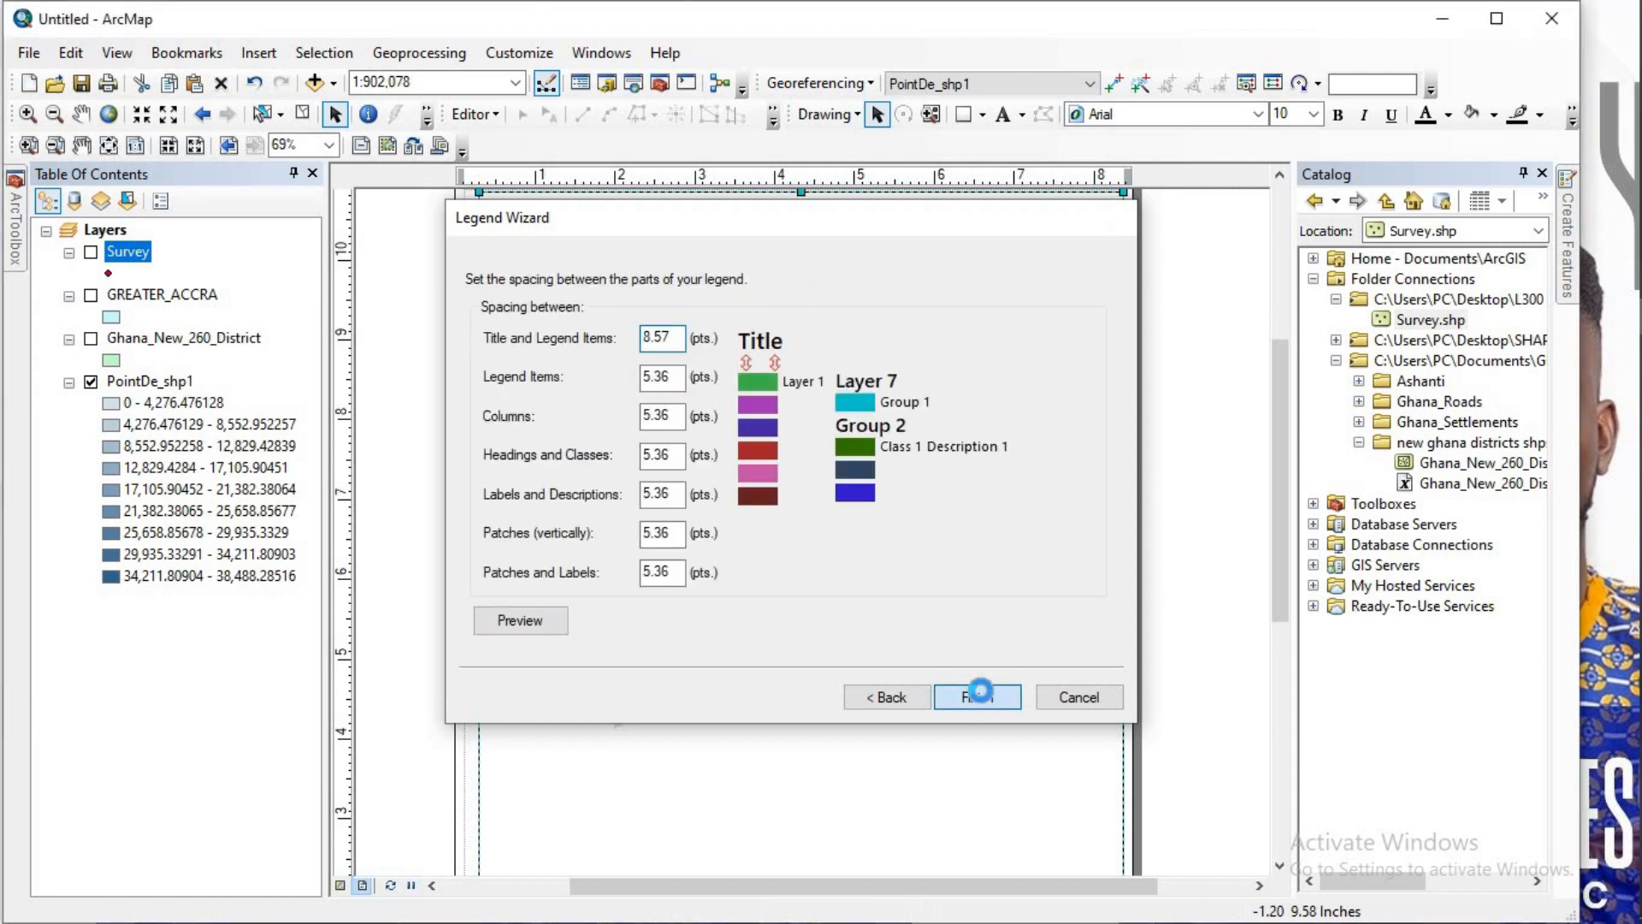
Step: Move the legend into the lower-right corner of the data frame and deselect it
{"action": "left_click_drag", "start_coordinate": [843, 464], "coordinate": [1023, 715]}
{"action": "scroll", "coordinate": [1009, 545], "scroll_direction": "up", "scroll_amount": 1}
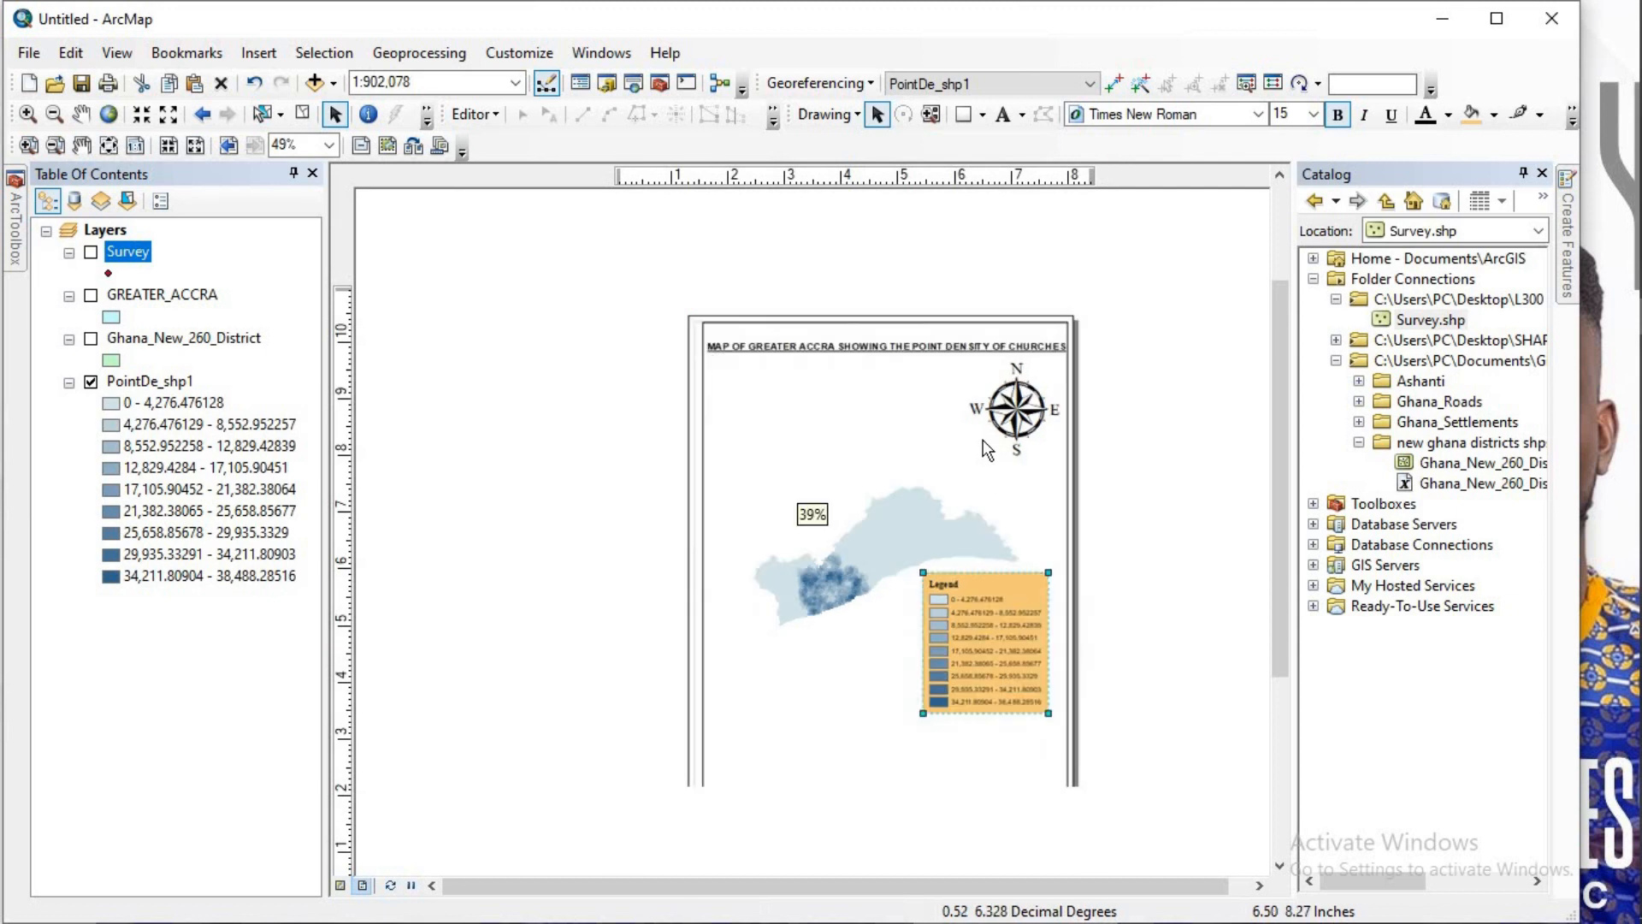
{"action": "scroll", "coordinate": [985, 449], "scroll_direction": "up", "scroll_amount": 1}
{"action": "left_click_drag", "start_coordinate": [999, 619], "coordinate": [1008, 697]}
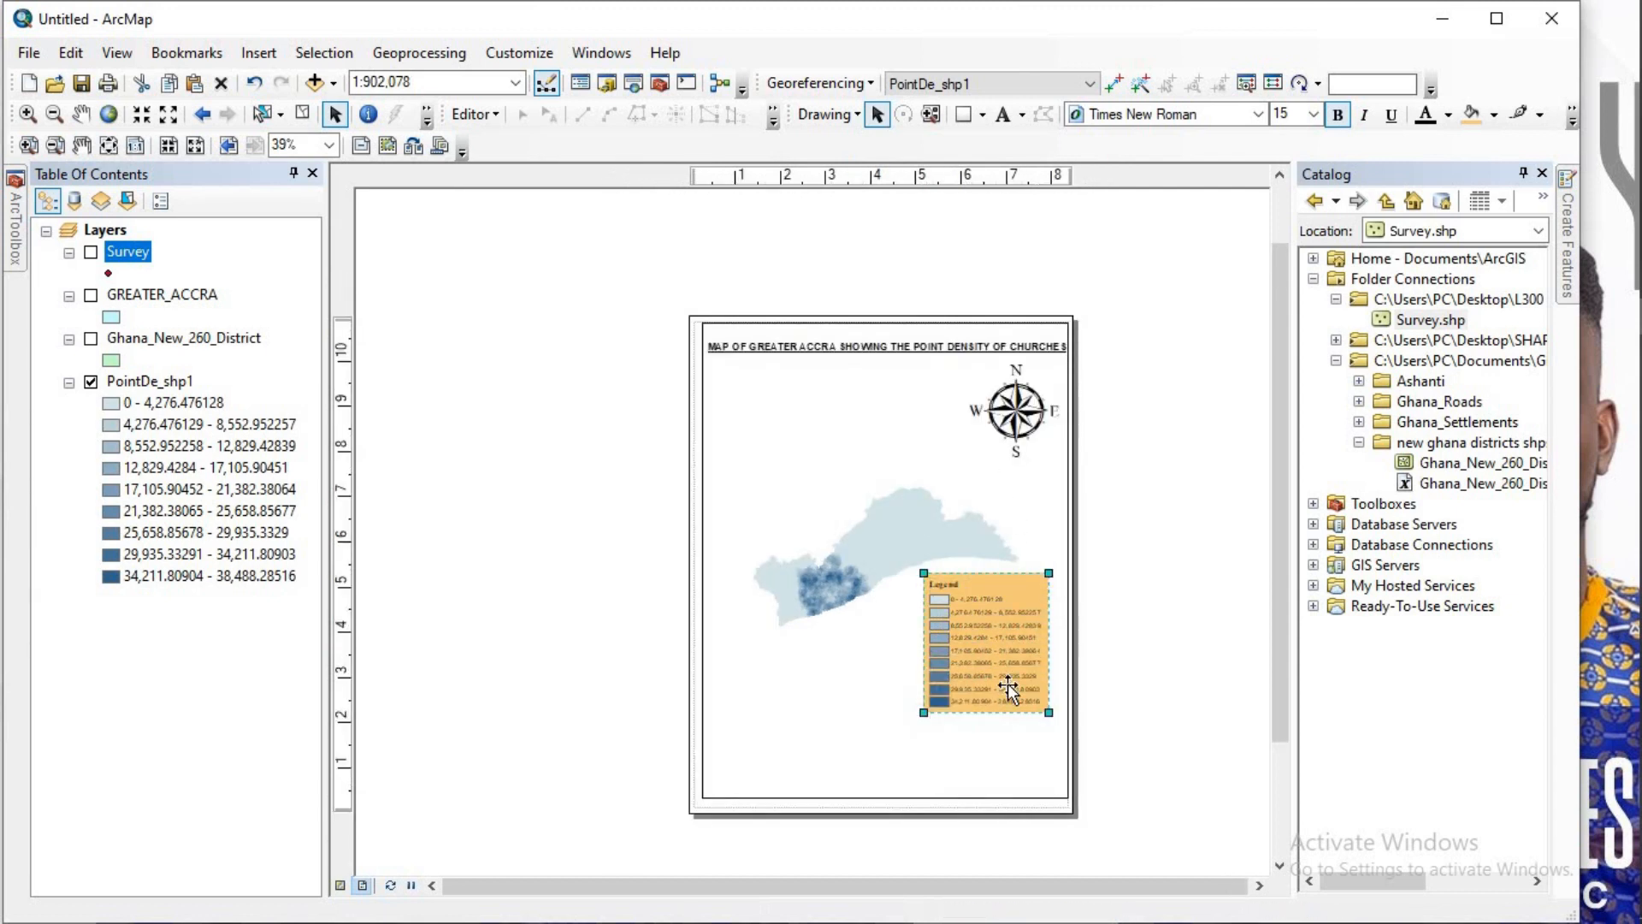
{"action": "scroll", "coordinate": [921, 616], "scroll_direction": "down", "scroll_amount": 1}
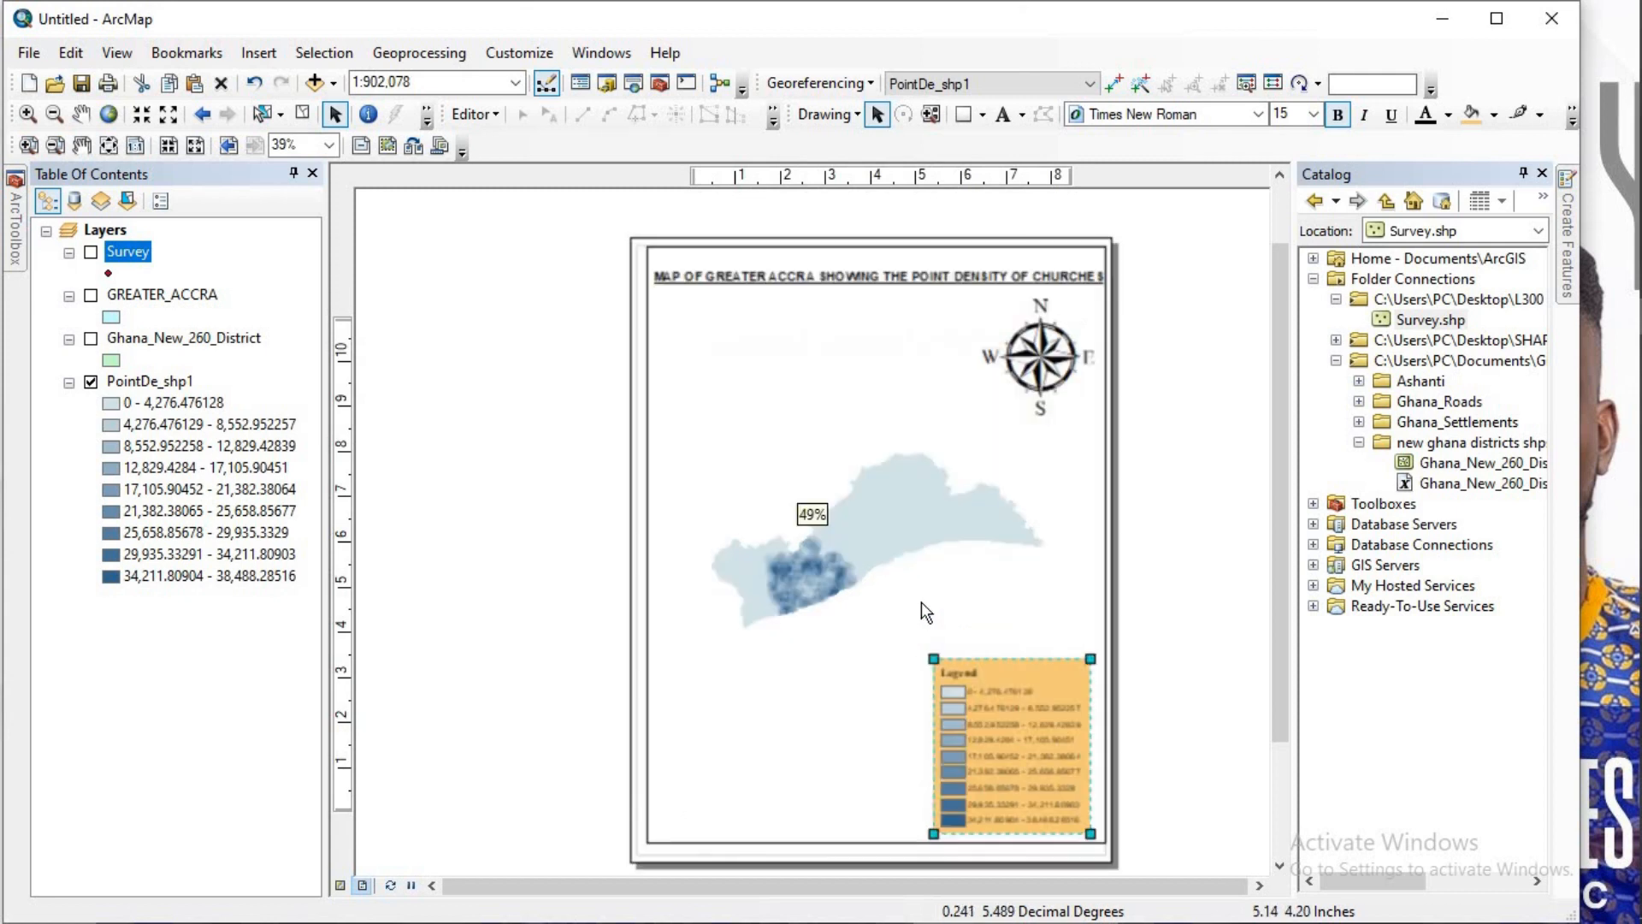
{"action": "scroll", "coordinate": [924, 614], "scroll_direction": "down", "scroll_amount": 1}
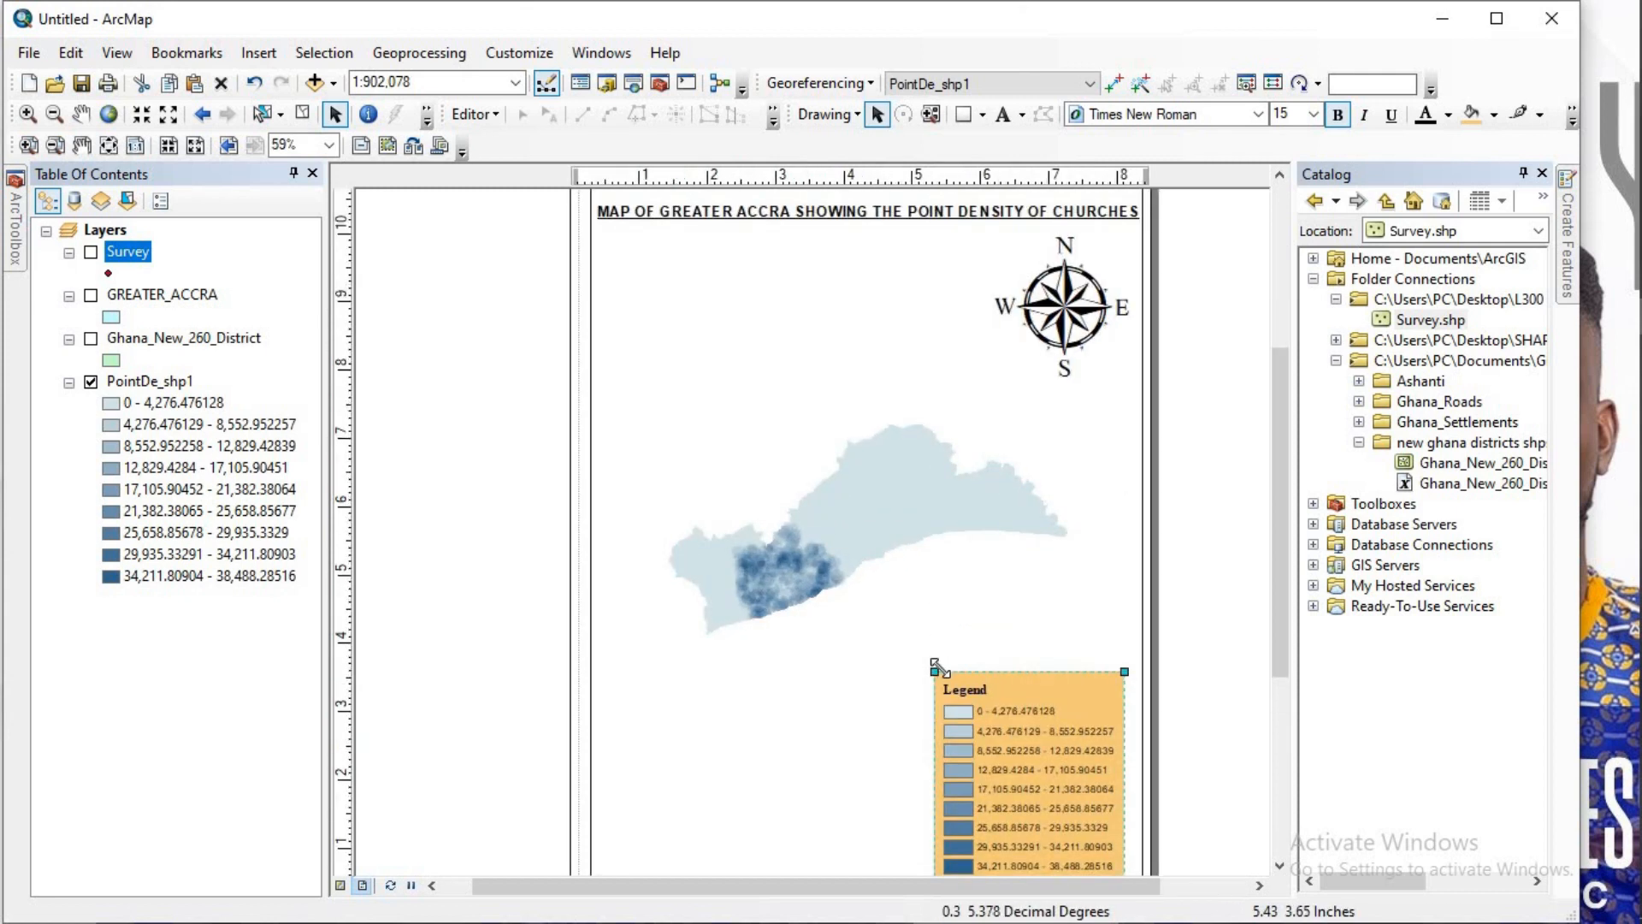
{"action": "scroll", "coordinate": [1049, 580], "scroll_direction": "up", "scroll_amount": 2}
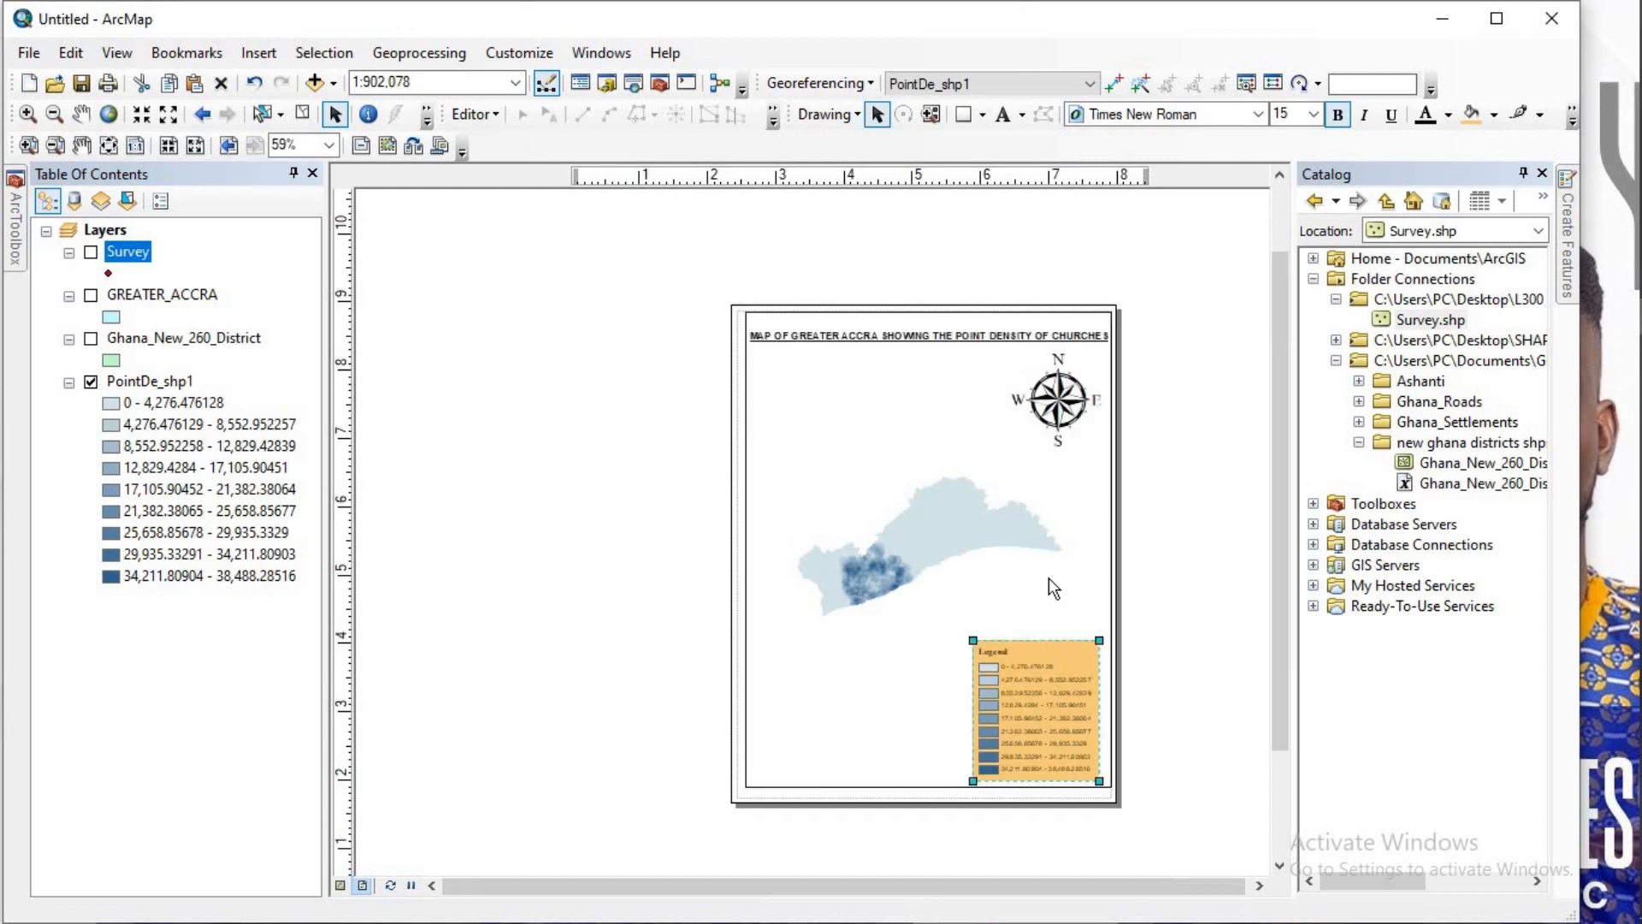
{"action": "left_click", "coordinate": [1197, 539]}
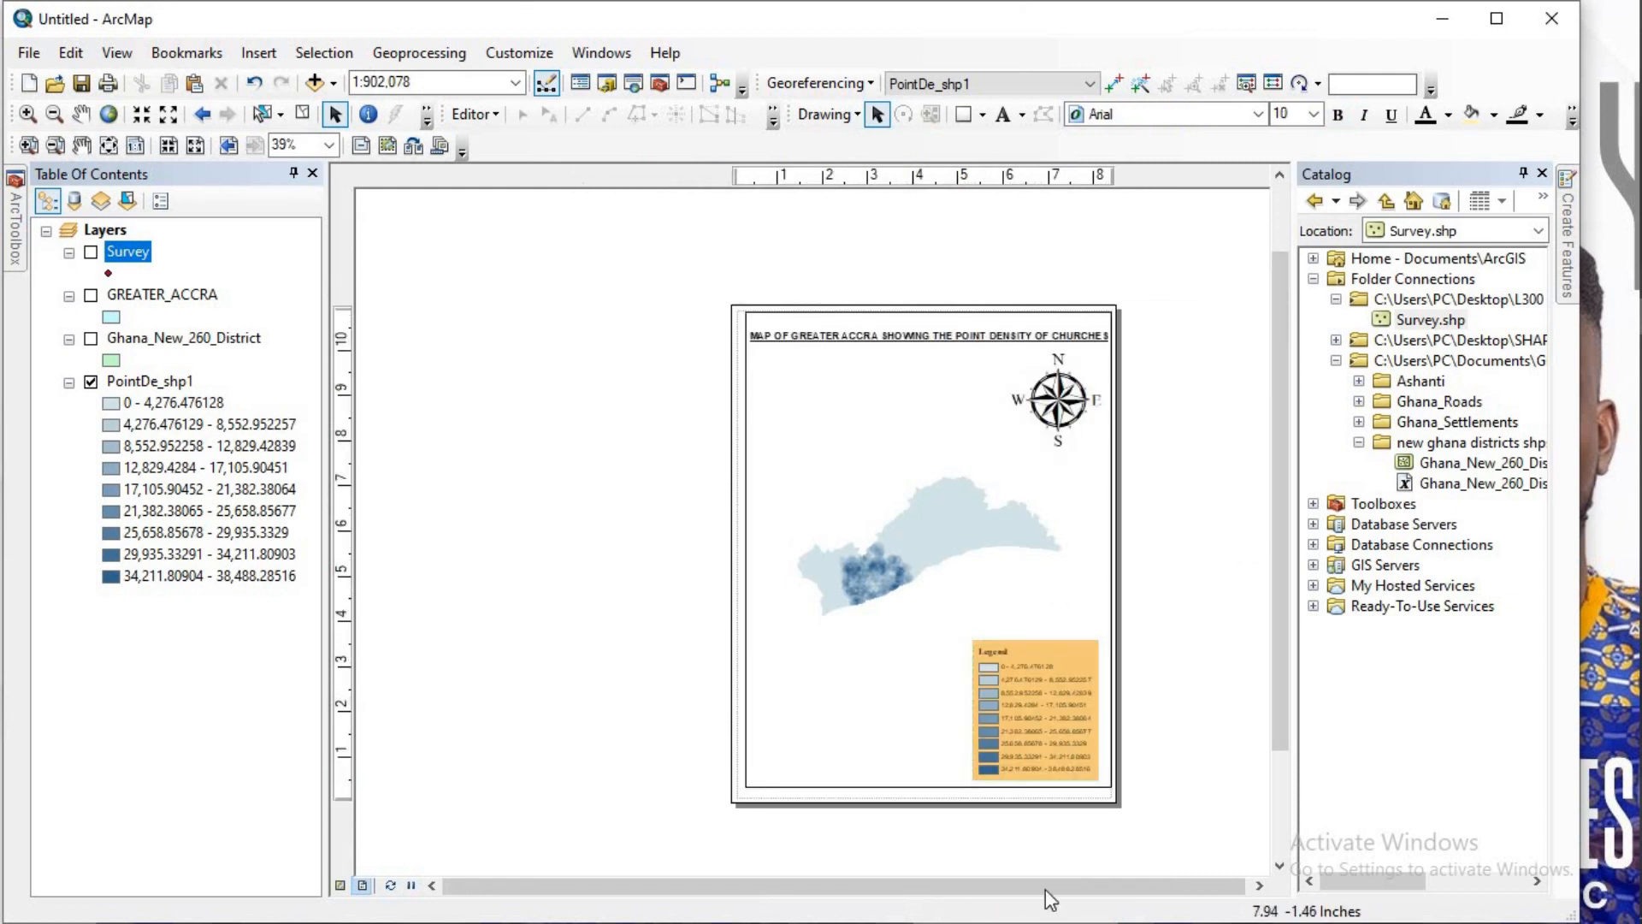
Step: Insert an Alternating Scale Bar 1 scale bar on the layout
{"action": "left_click_drag", "start_coordinate": [1045, 891], "coordinate": [1092, 895]}
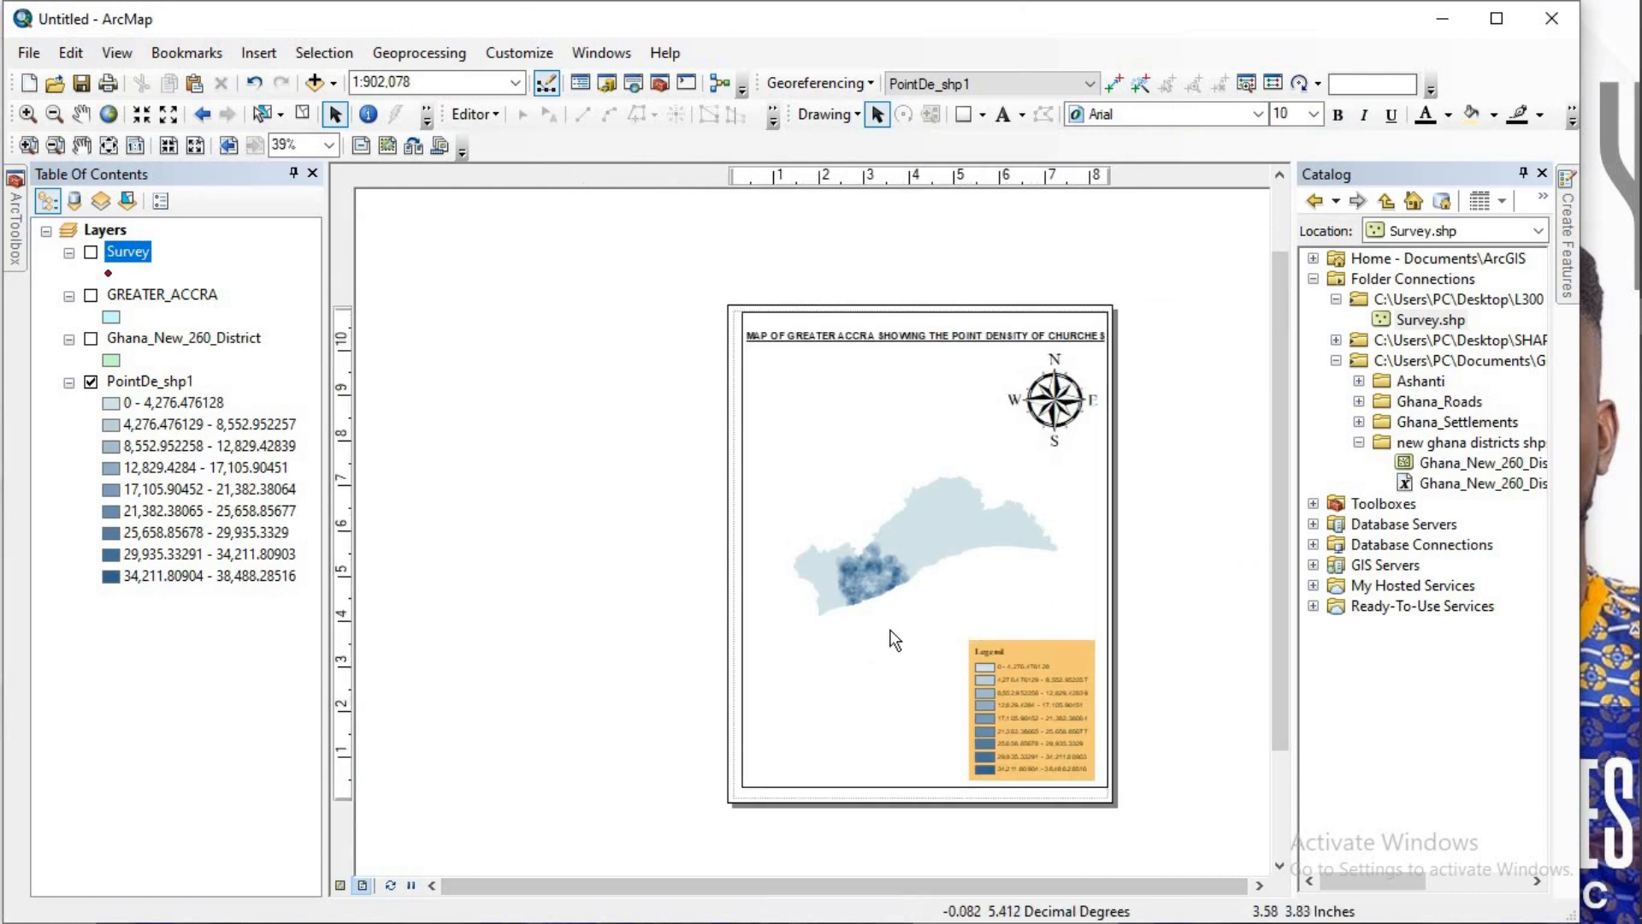
{"action": "scroll", "coordinate": [895, 642], "scroll_direction": "down", "scroll_amount": 1}
{"action": "scroll", "coordinate": [1004, 547], "scroll_direction": "down", "scroll_amount": 1}
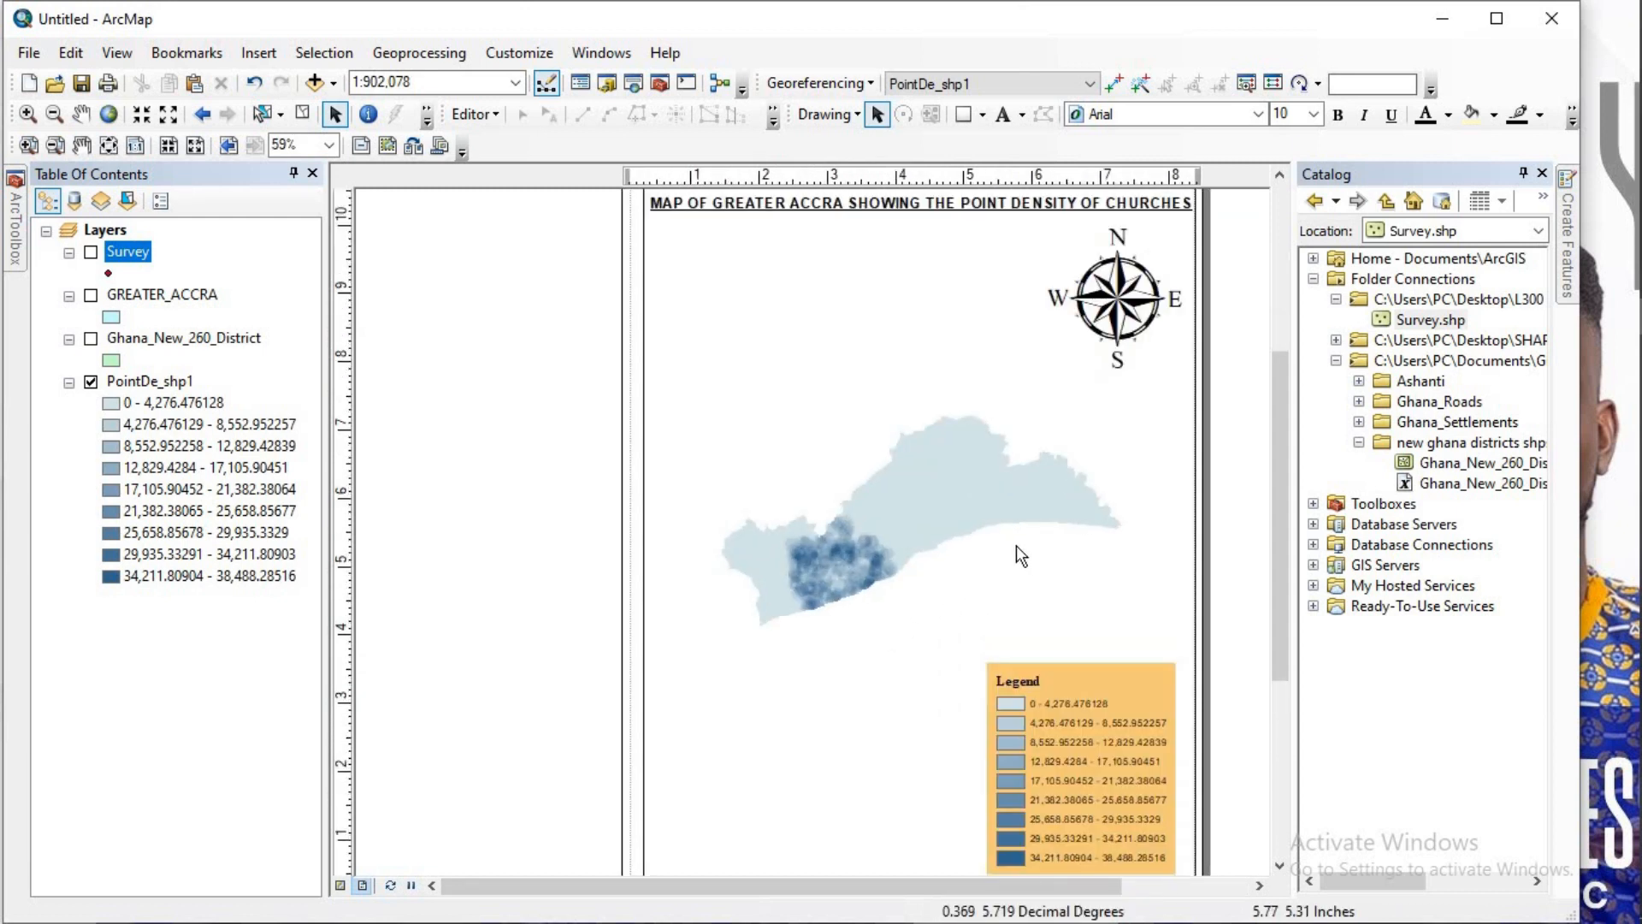
{"action": "left_click", "coordinate": [272, 58]}
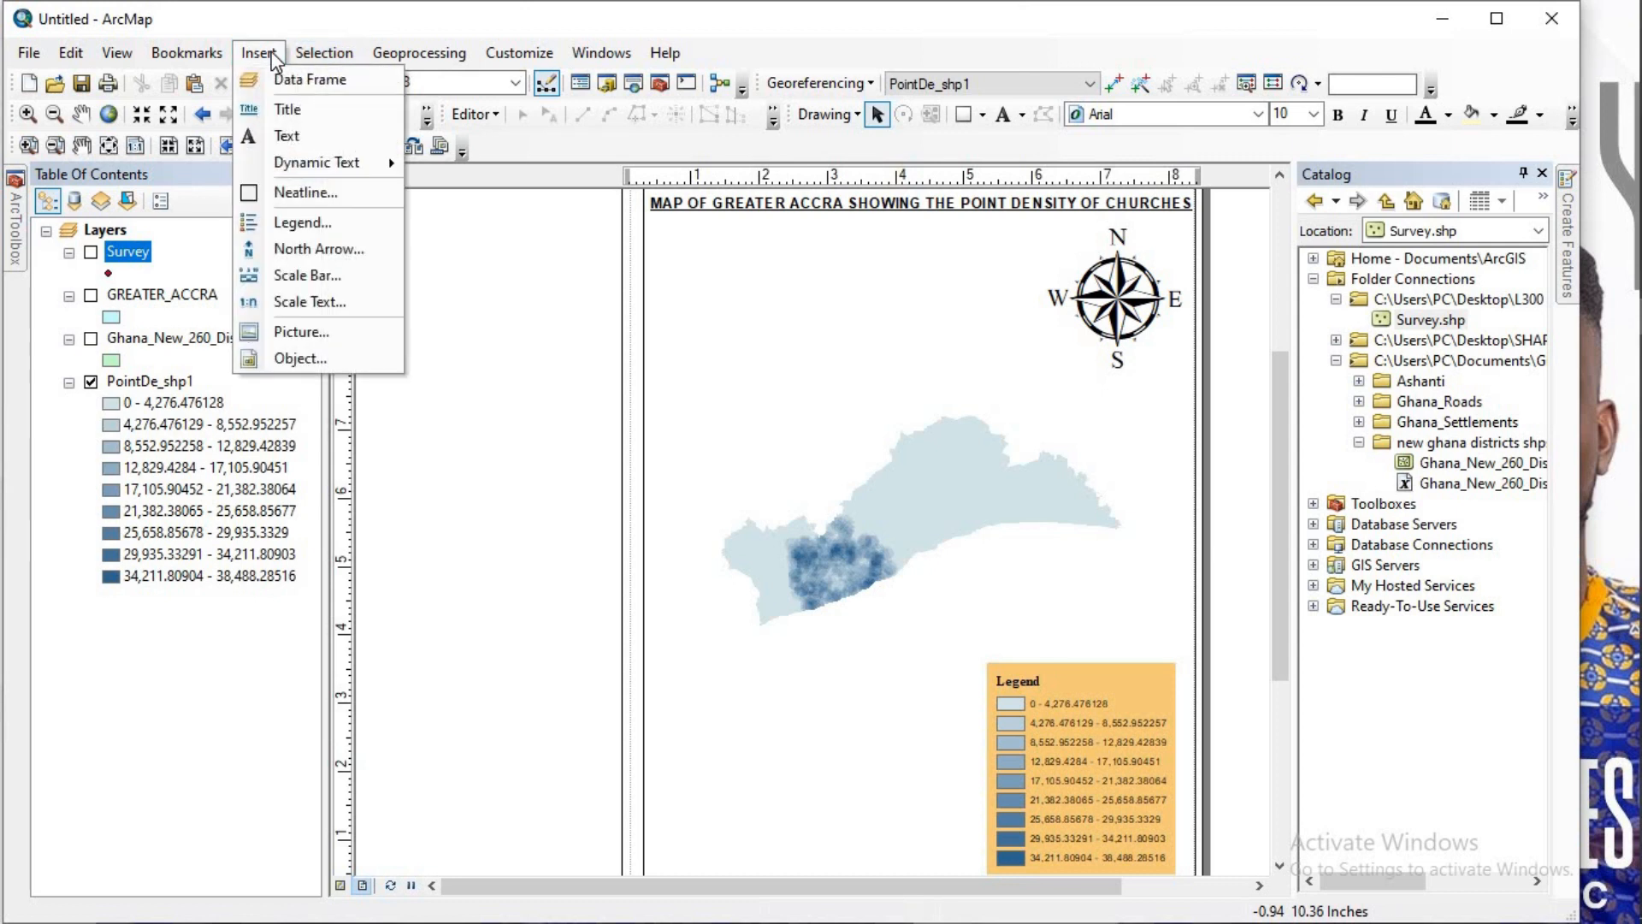
{"action": "left_click", "coordinate": [278, 275]}
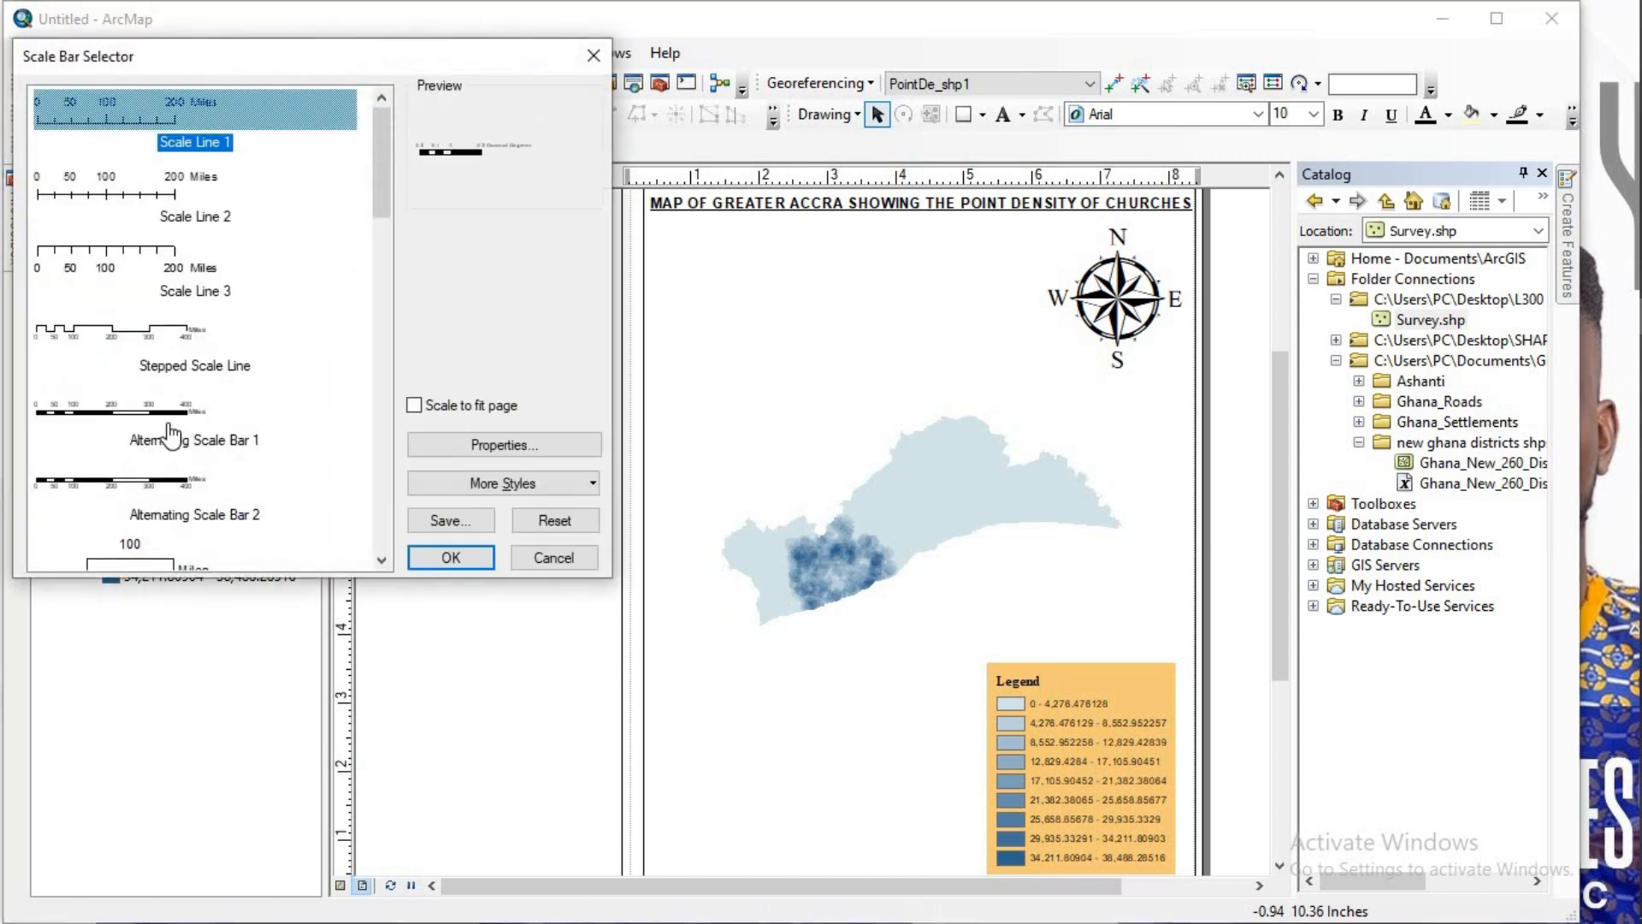
{"action": "scroll", "coordinate": [168, 306], "scroll_direction": "down", "scroll_amount": 5}
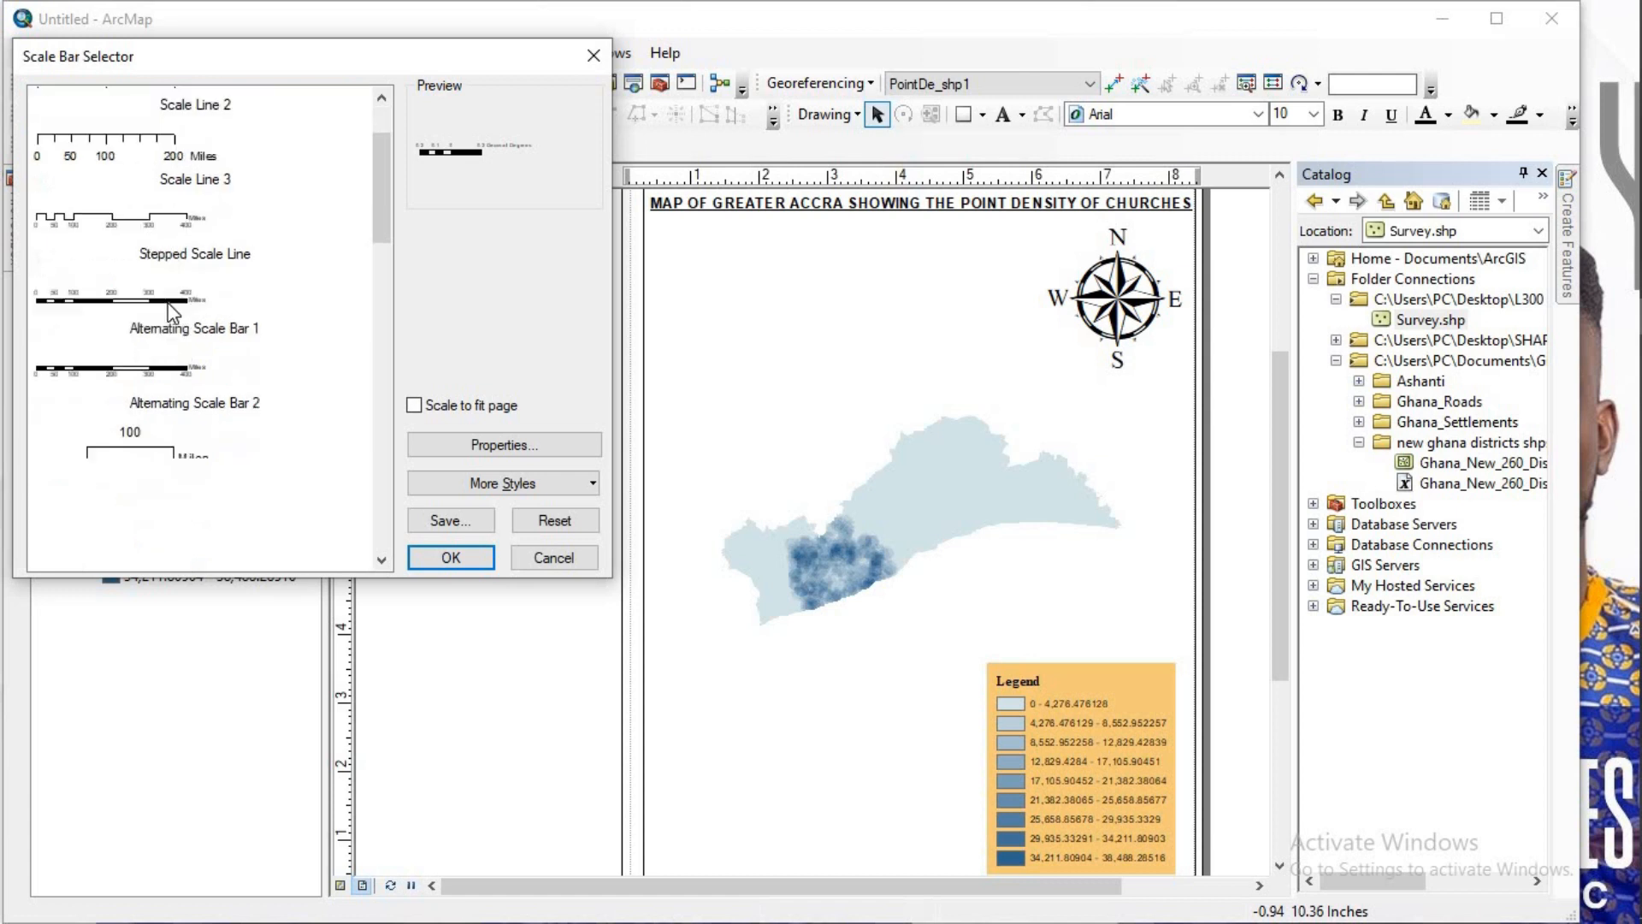
{"action": "scroll", "coordinate": [170, 309], "scroll_direction": "up", "scroll_amount": 5}
{"action": "double_click", "coordinate": [120, 414]}
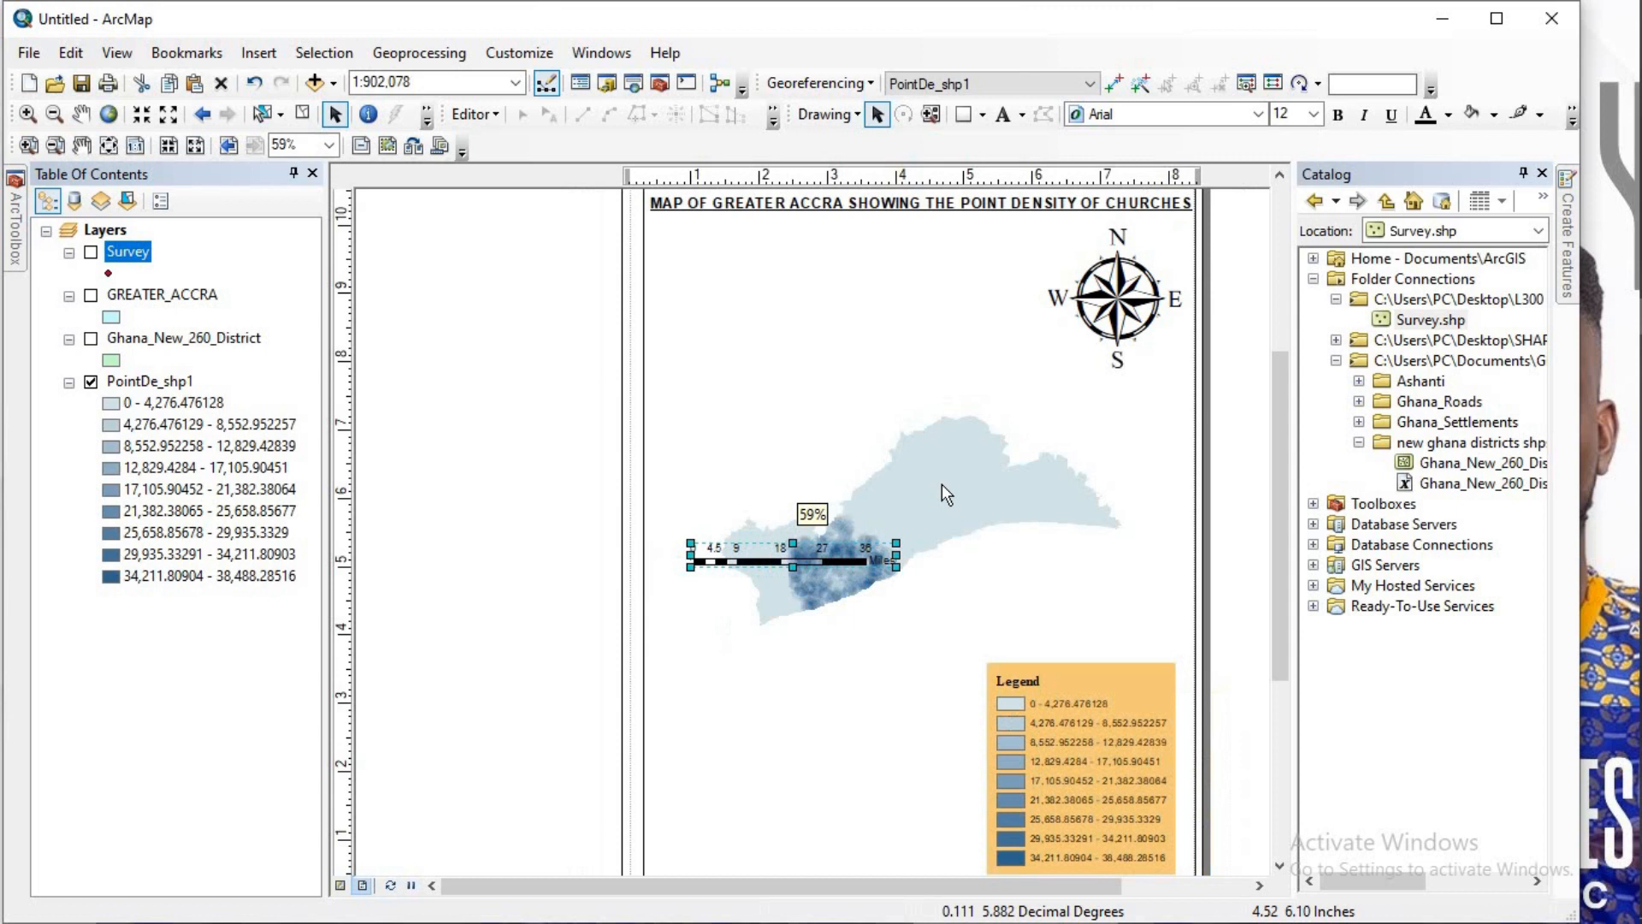
Step: Move the scale bar into the lower-left corner of the data frame, level with the legend's bottom edge
{"action": "left_click_drag", "start_coordinate": [1285, 503], "coordinate": [1276, 638]}
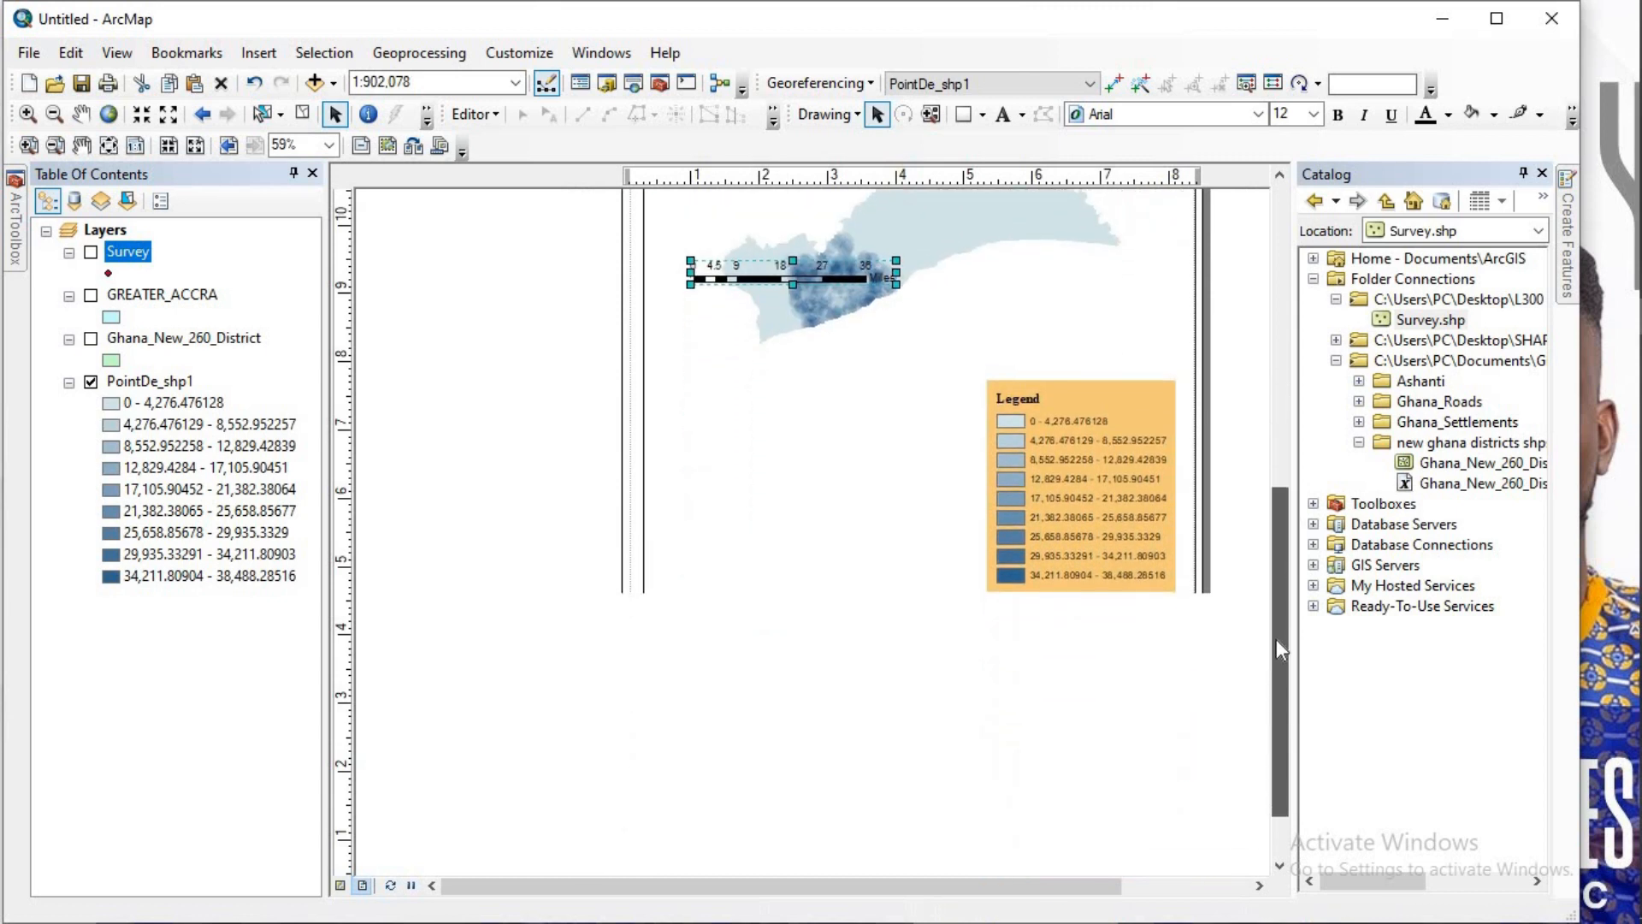
{"action": "left_click_drag", "start_coordinate": [788, 271], "coordinate": [766, 564]}
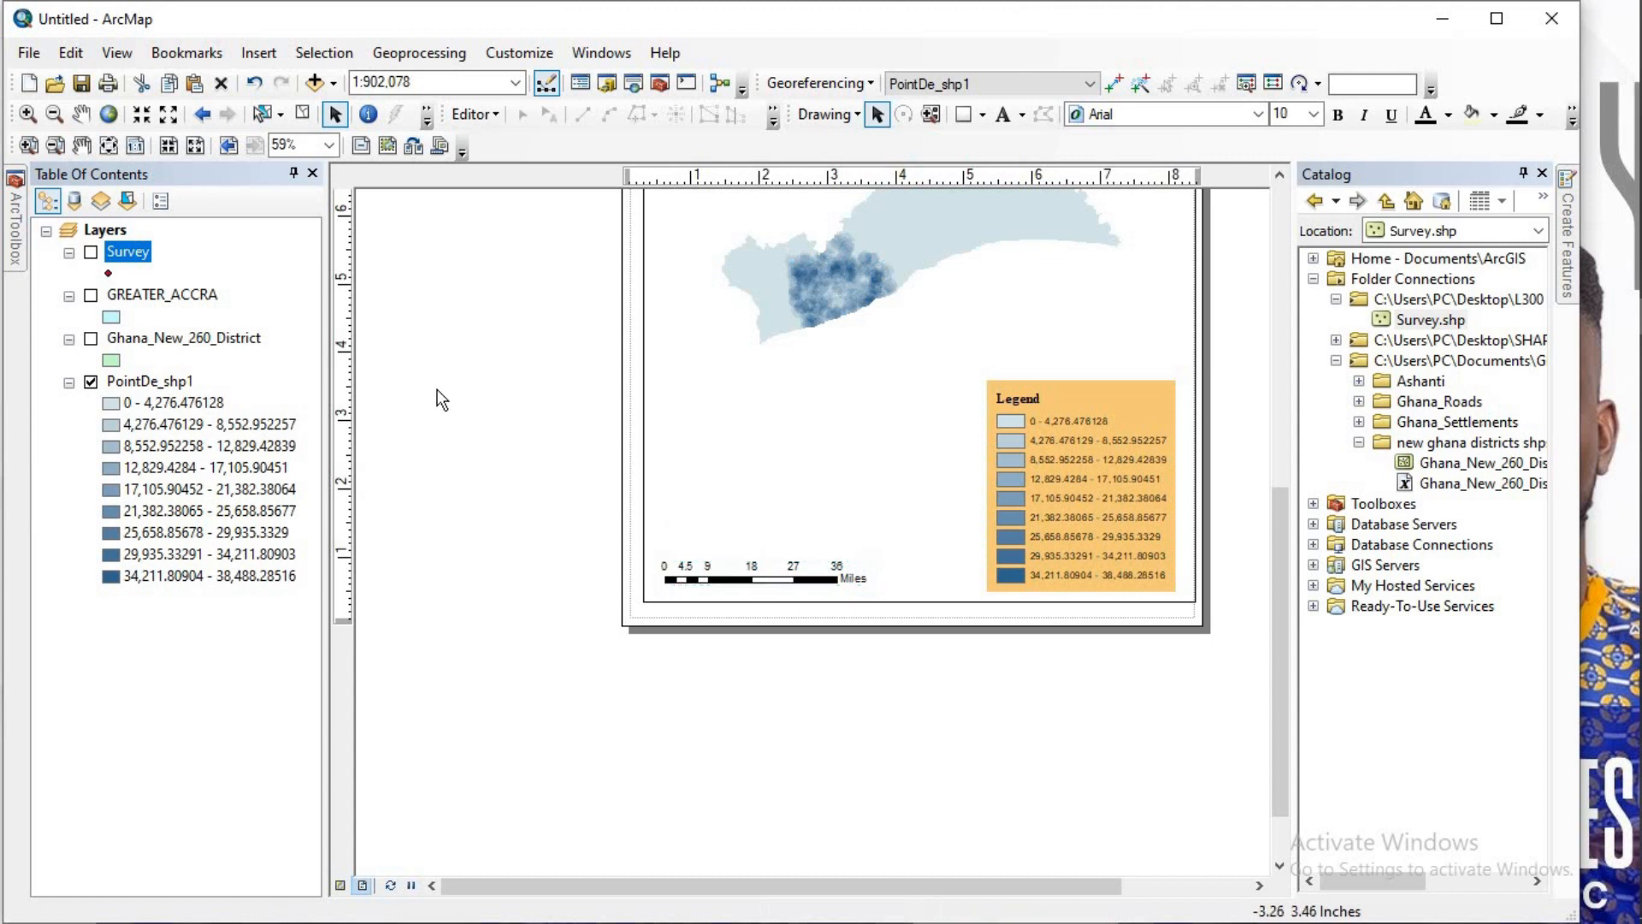
{"action": "scroll", "coordinate": [527, 385], "scroll_direction": "down", "scroll_amount": 3}
{"action": "scroll", "coordinate": [530, 387], "scroll_direction": "up", "scroll_amount": 2}
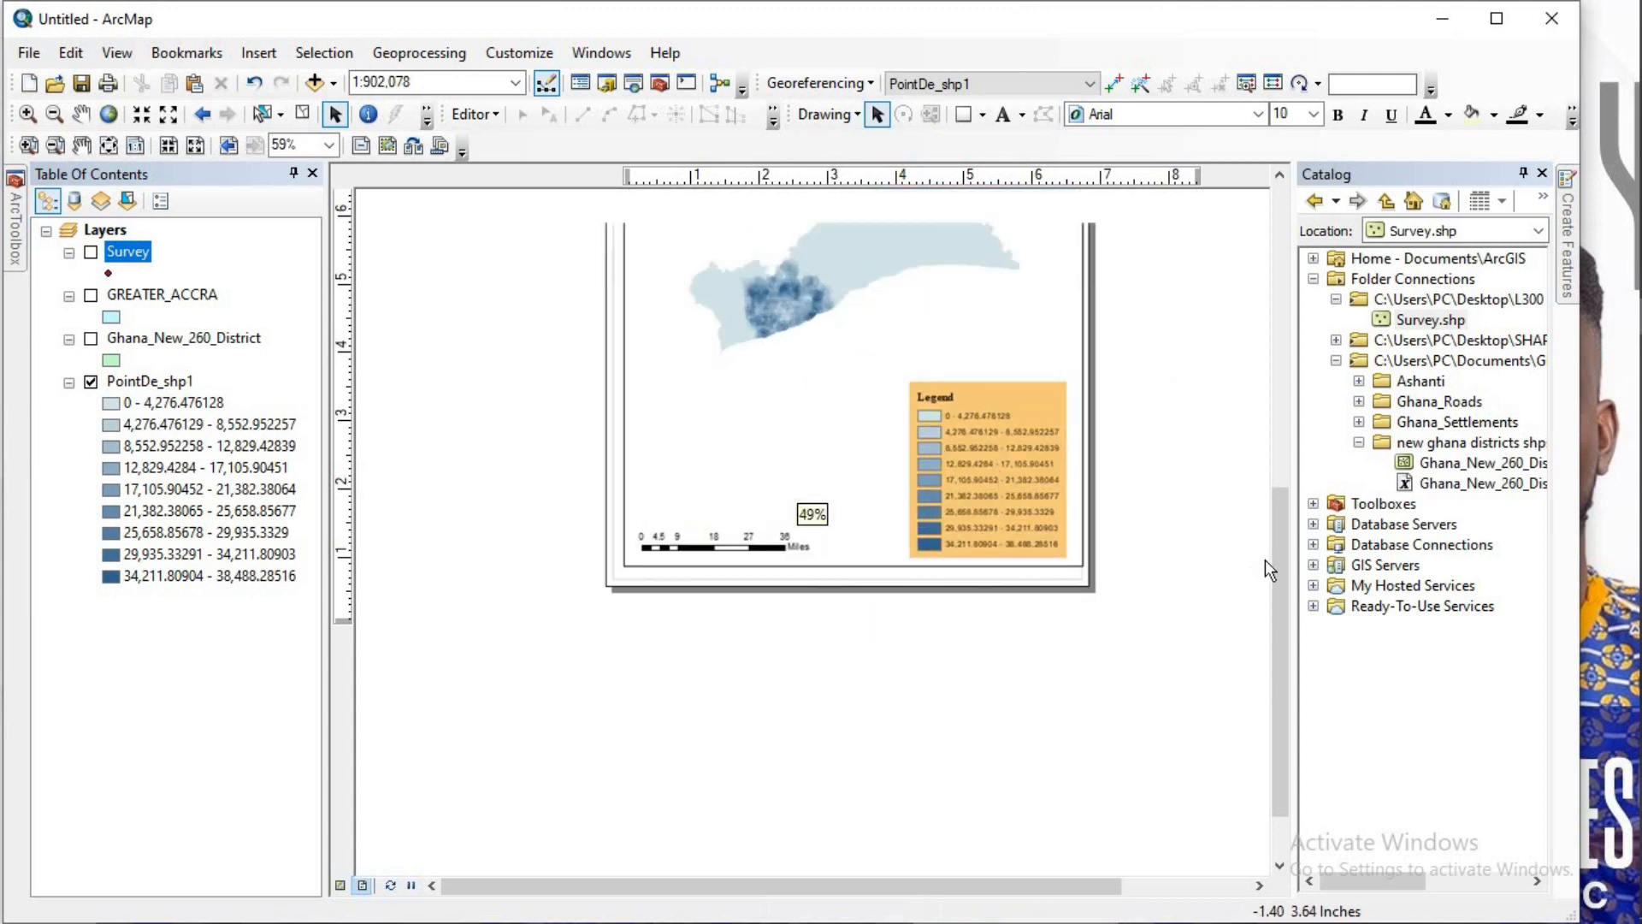
Step: Insert a text element with the map author's full name and move it to the blank area below the title
{"action": "left_click_drag", "start_coordinate": [1276, 540], "coordinate": [1274, 382]}
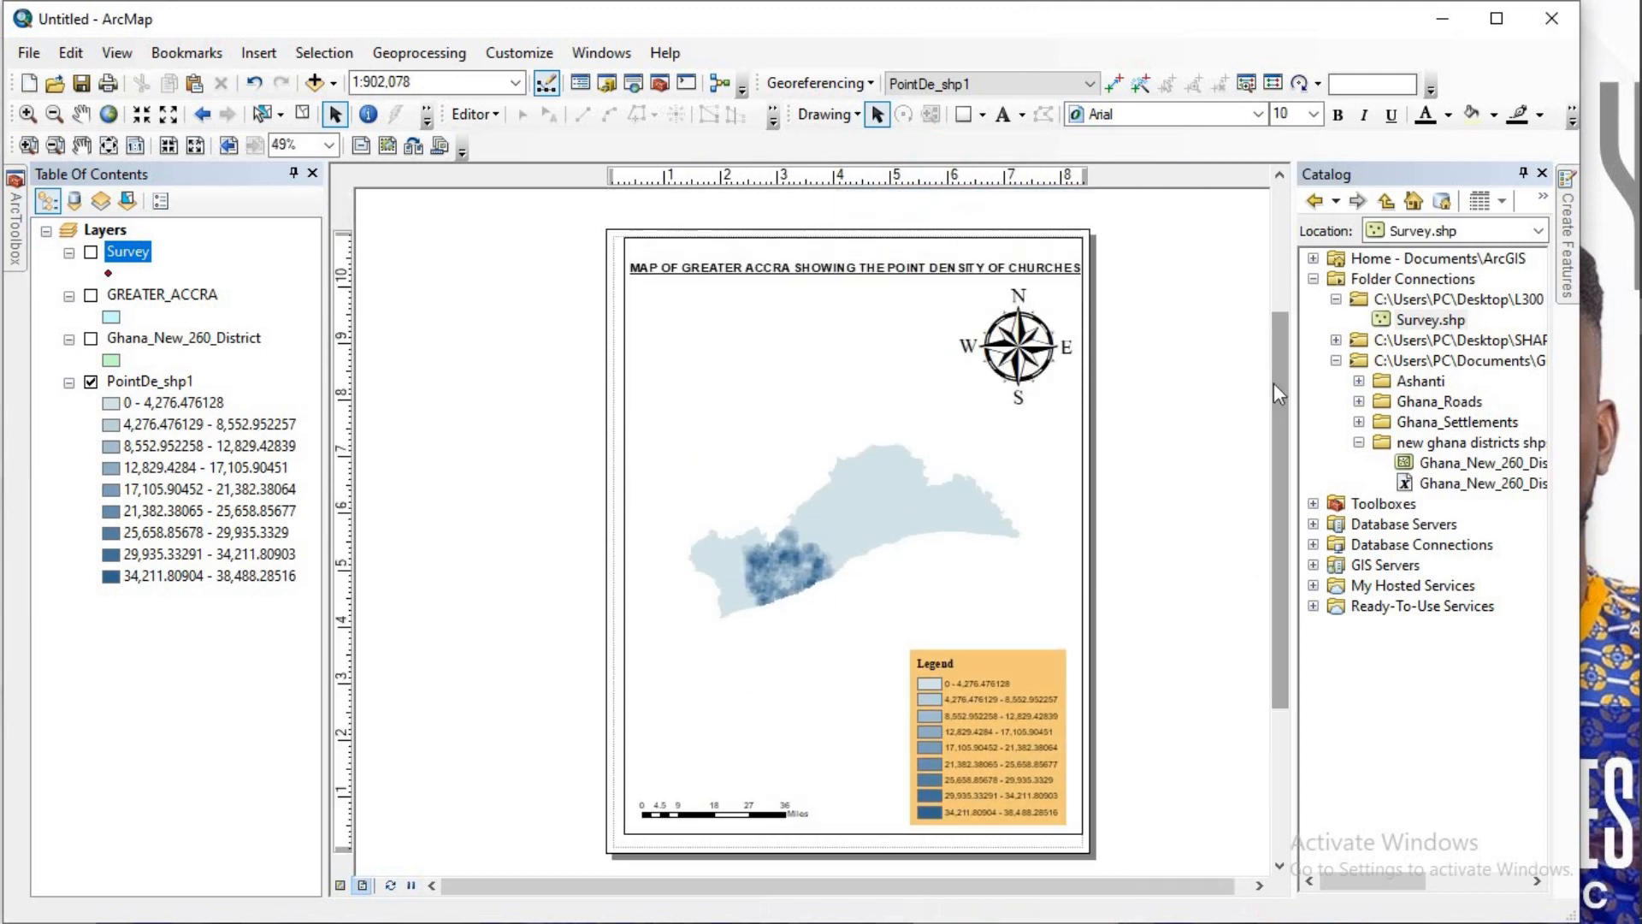
{"action": "left_click", "coordinate": [260, 54]}
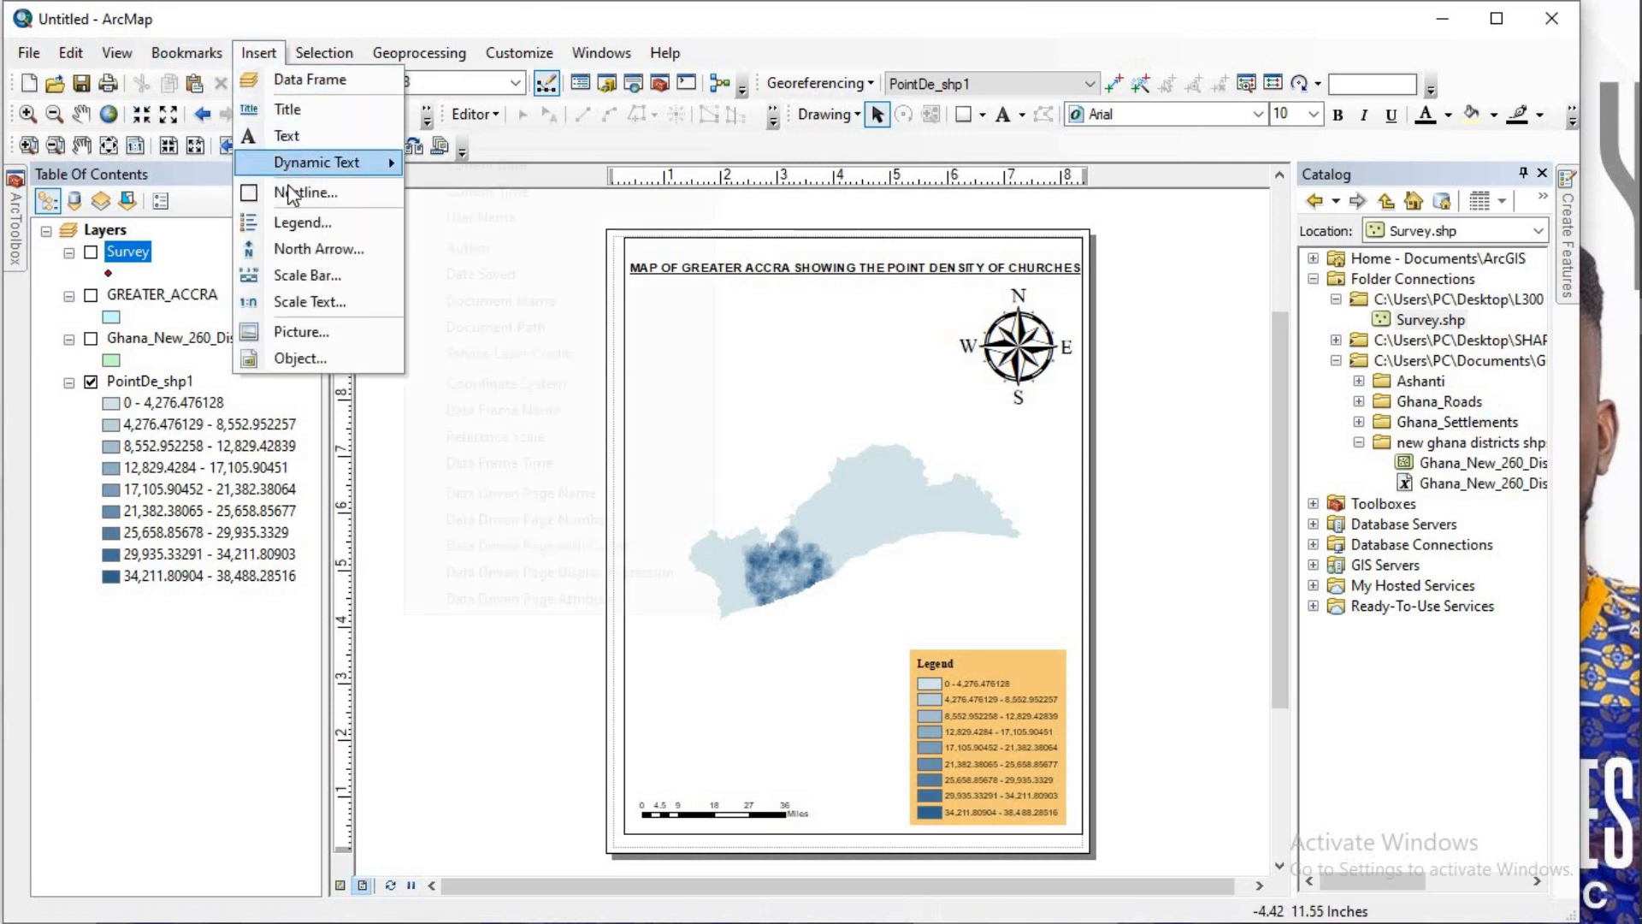
{"action": "left_click", "coordinate": [314, 136]}
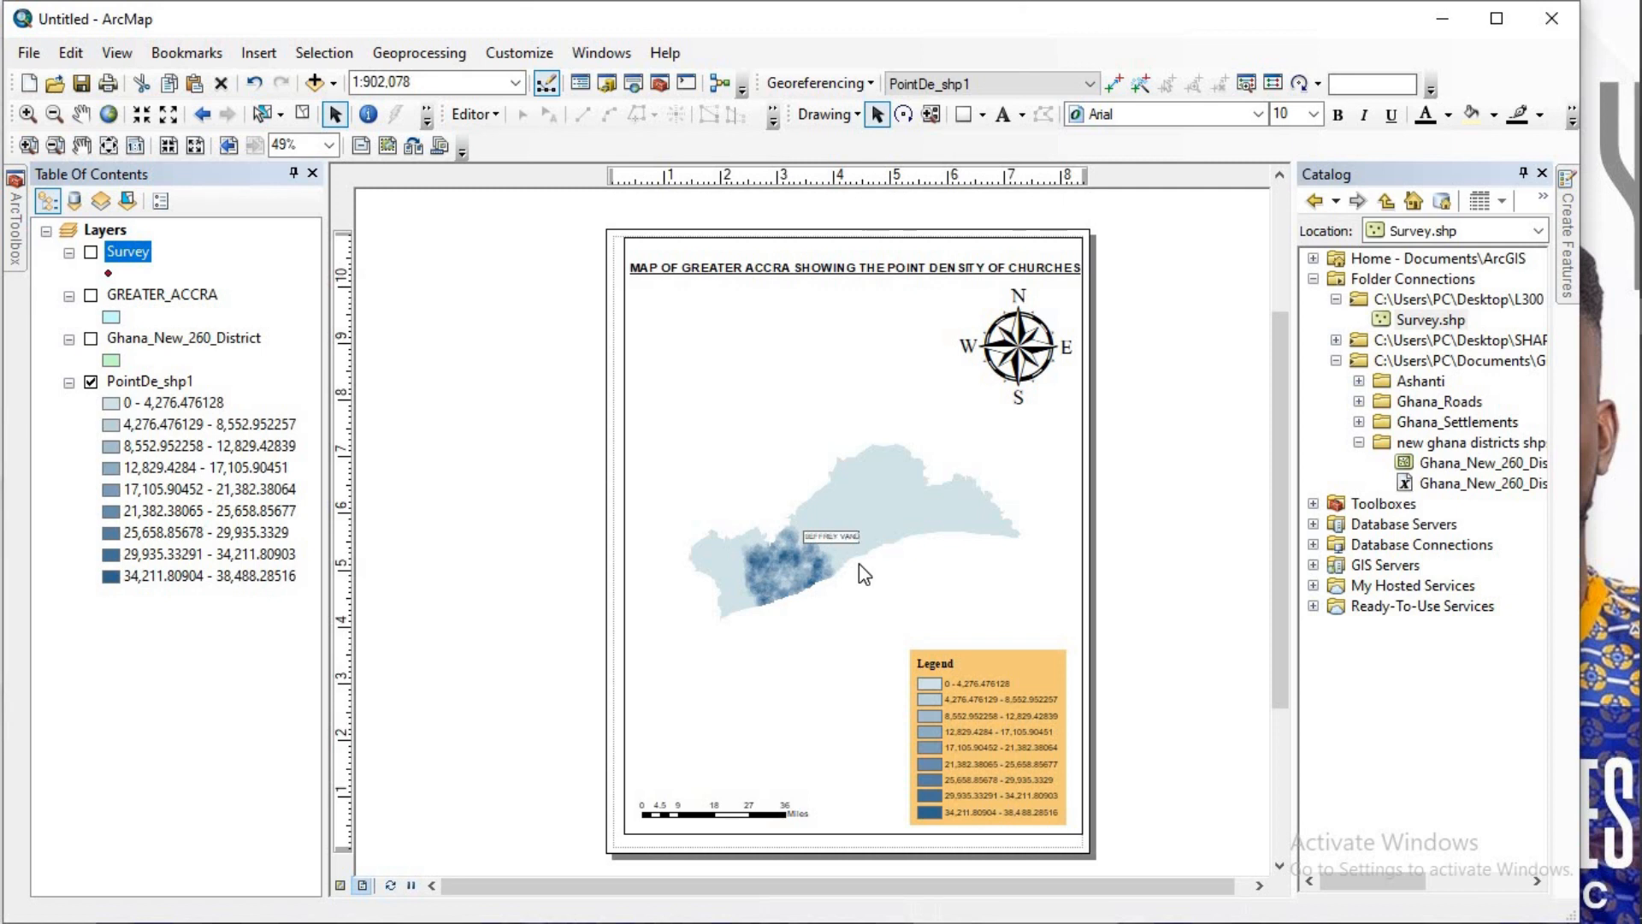
{"action": "type", "text": "PALLEN"}
{"action": "left_click_drag", "start_coordinate": [824, 541], "coordinate": [716, 390]}
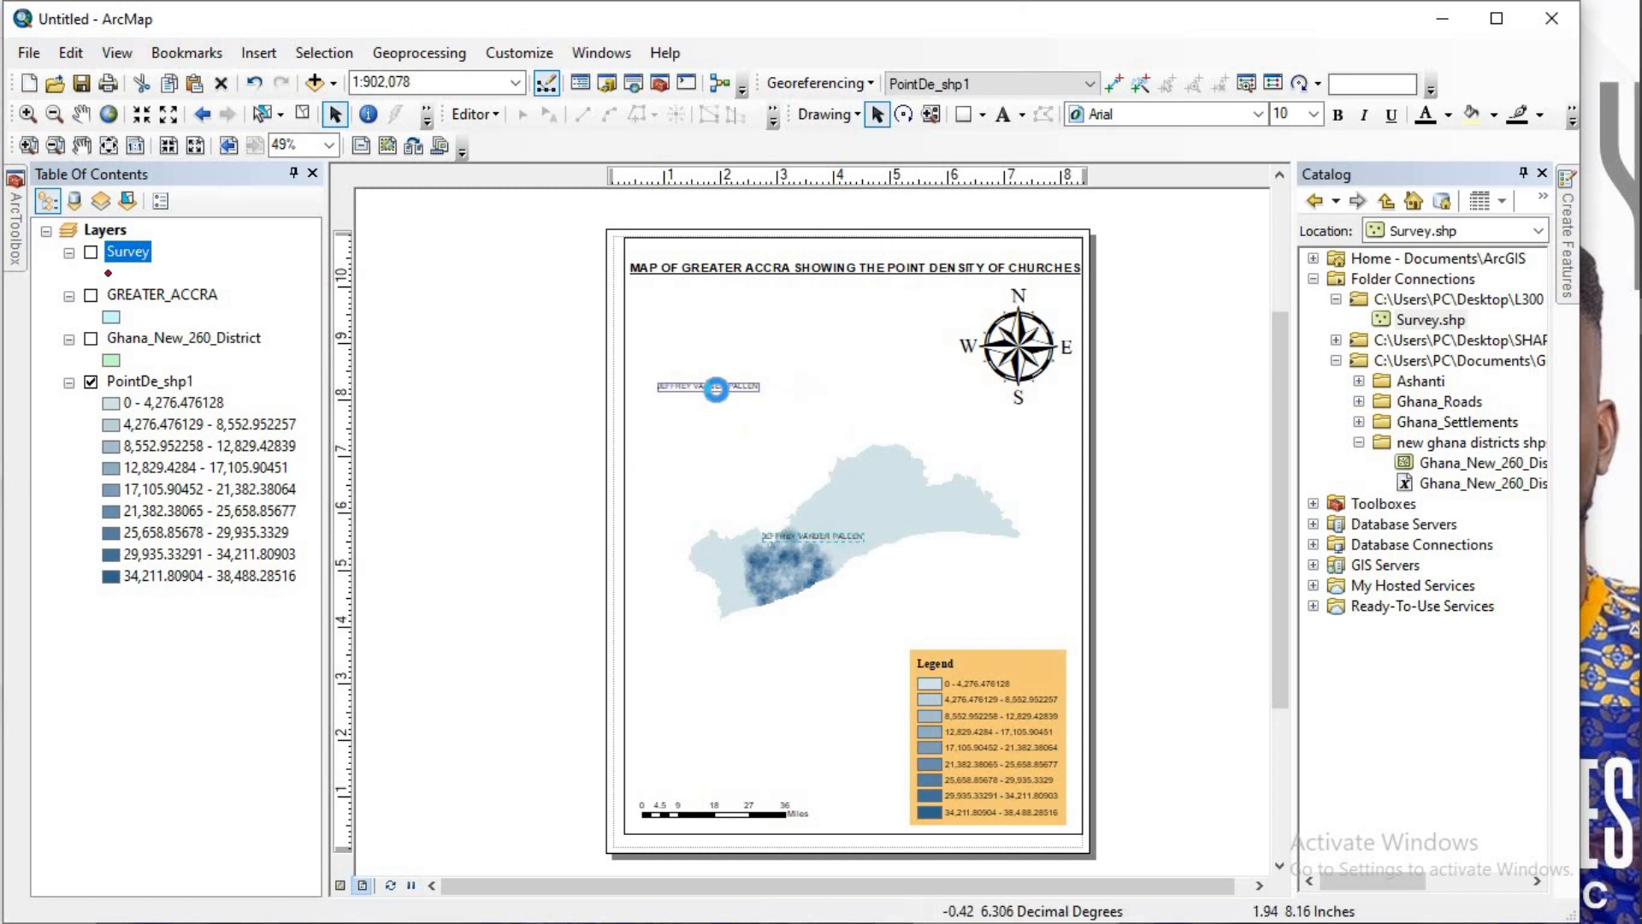
Step: Set the author name text's font size to 20 and apply the change
{"action": "right_click", "coordinate": [752, 386]}
{"action": "left_click", "coordinate": [871, 791]}
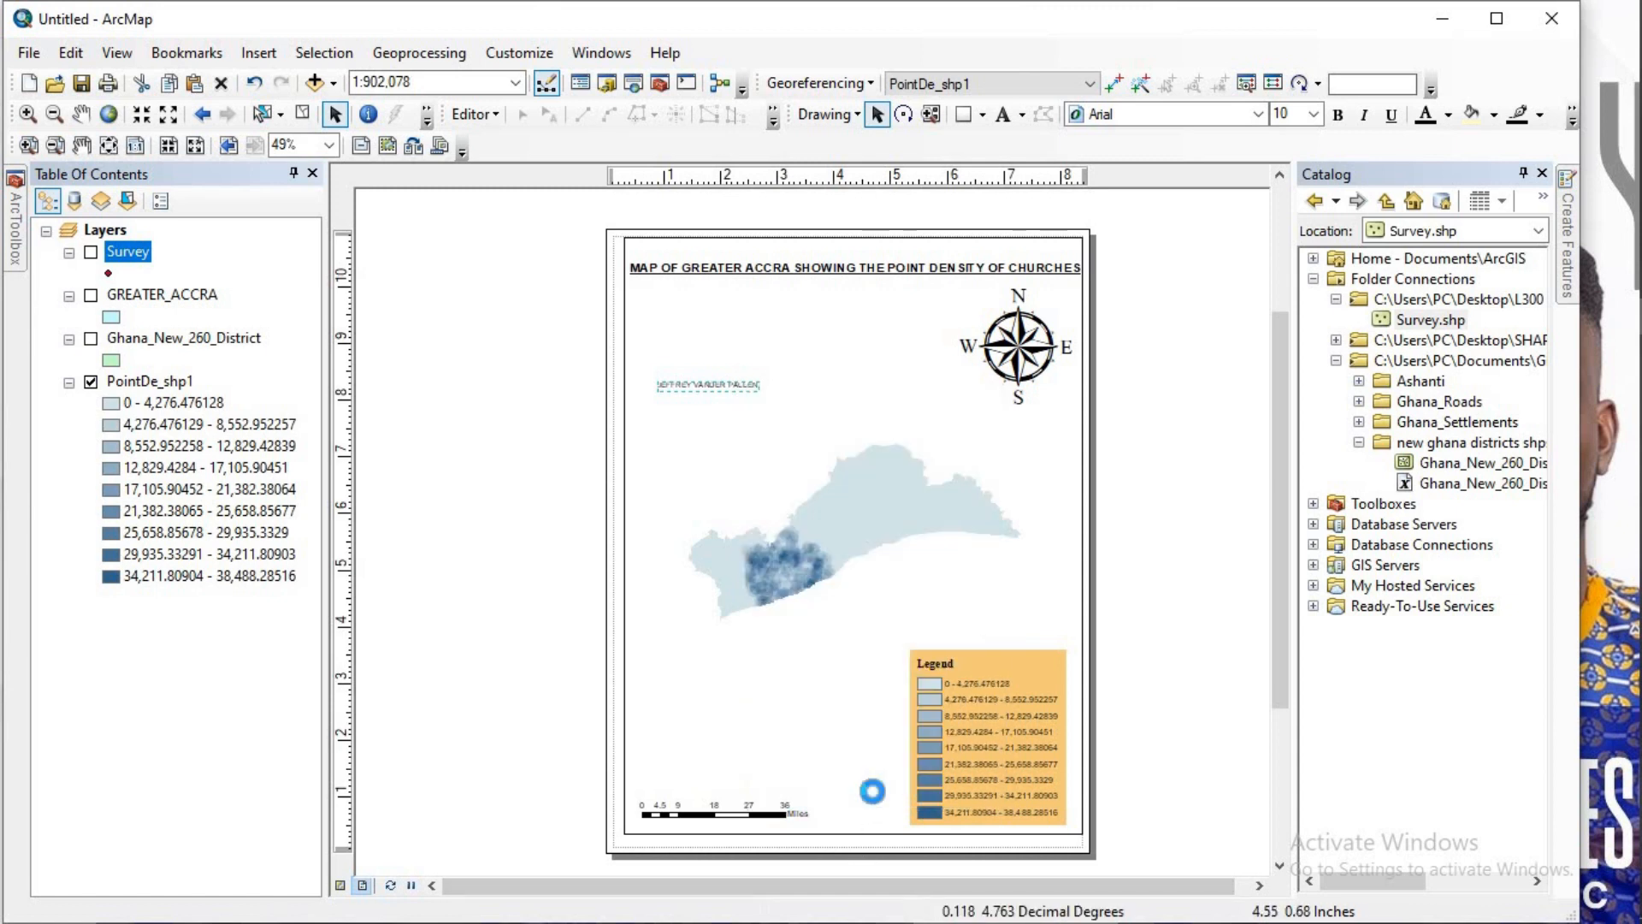
{"action": "left_click", "coordinate": [863, 624]}
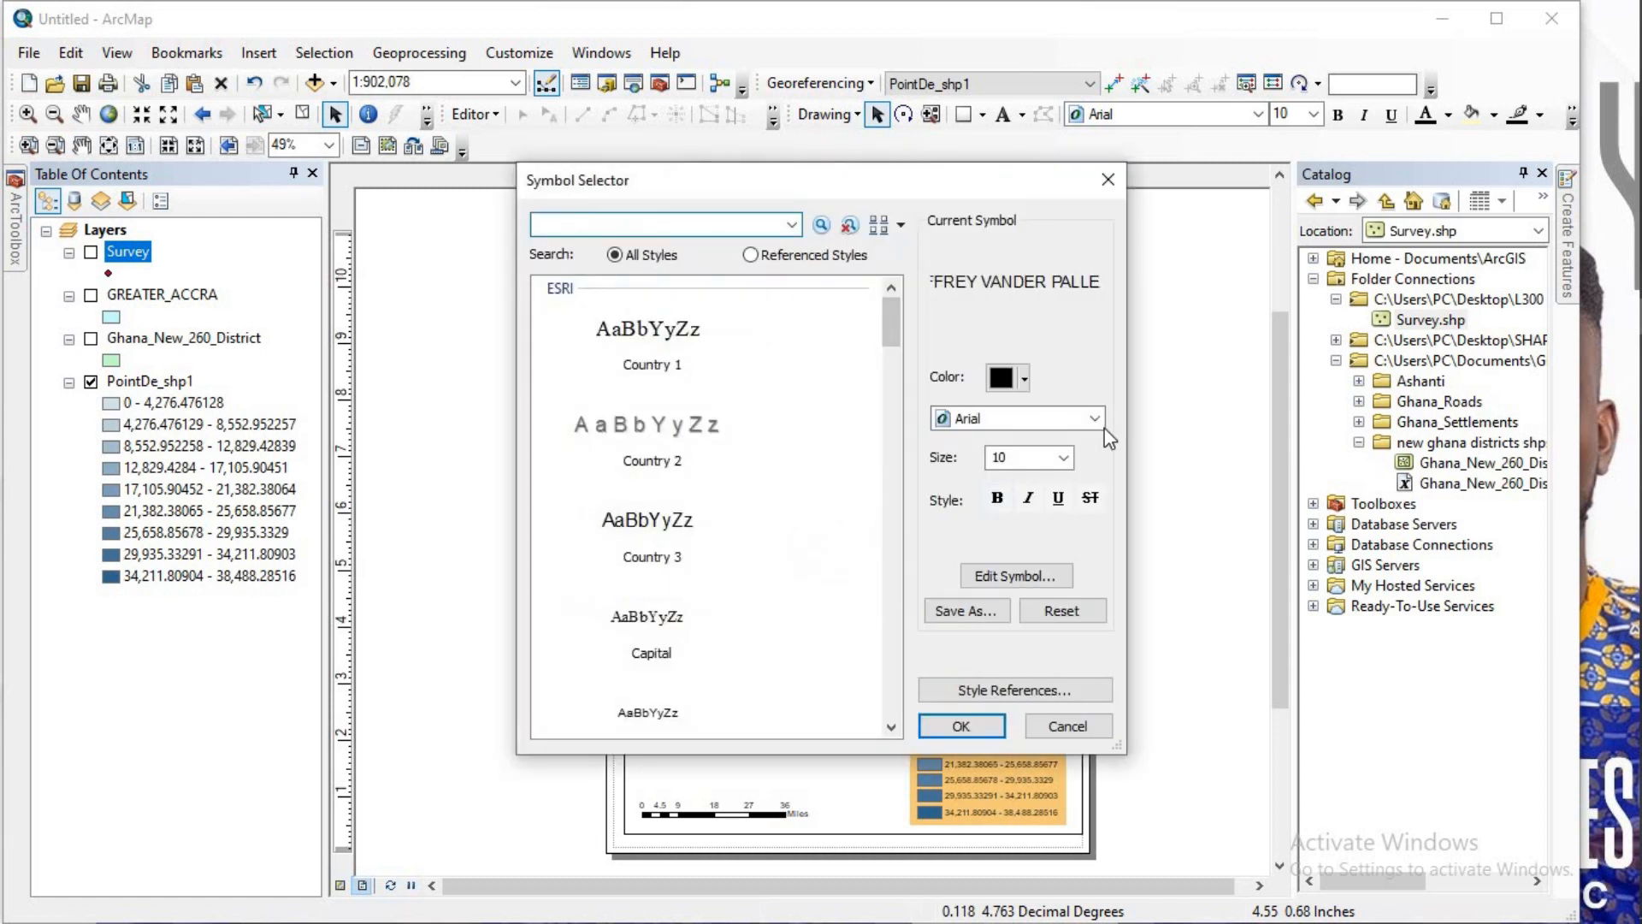
{"action": "left_click", "coordinate": [1063, 457]}
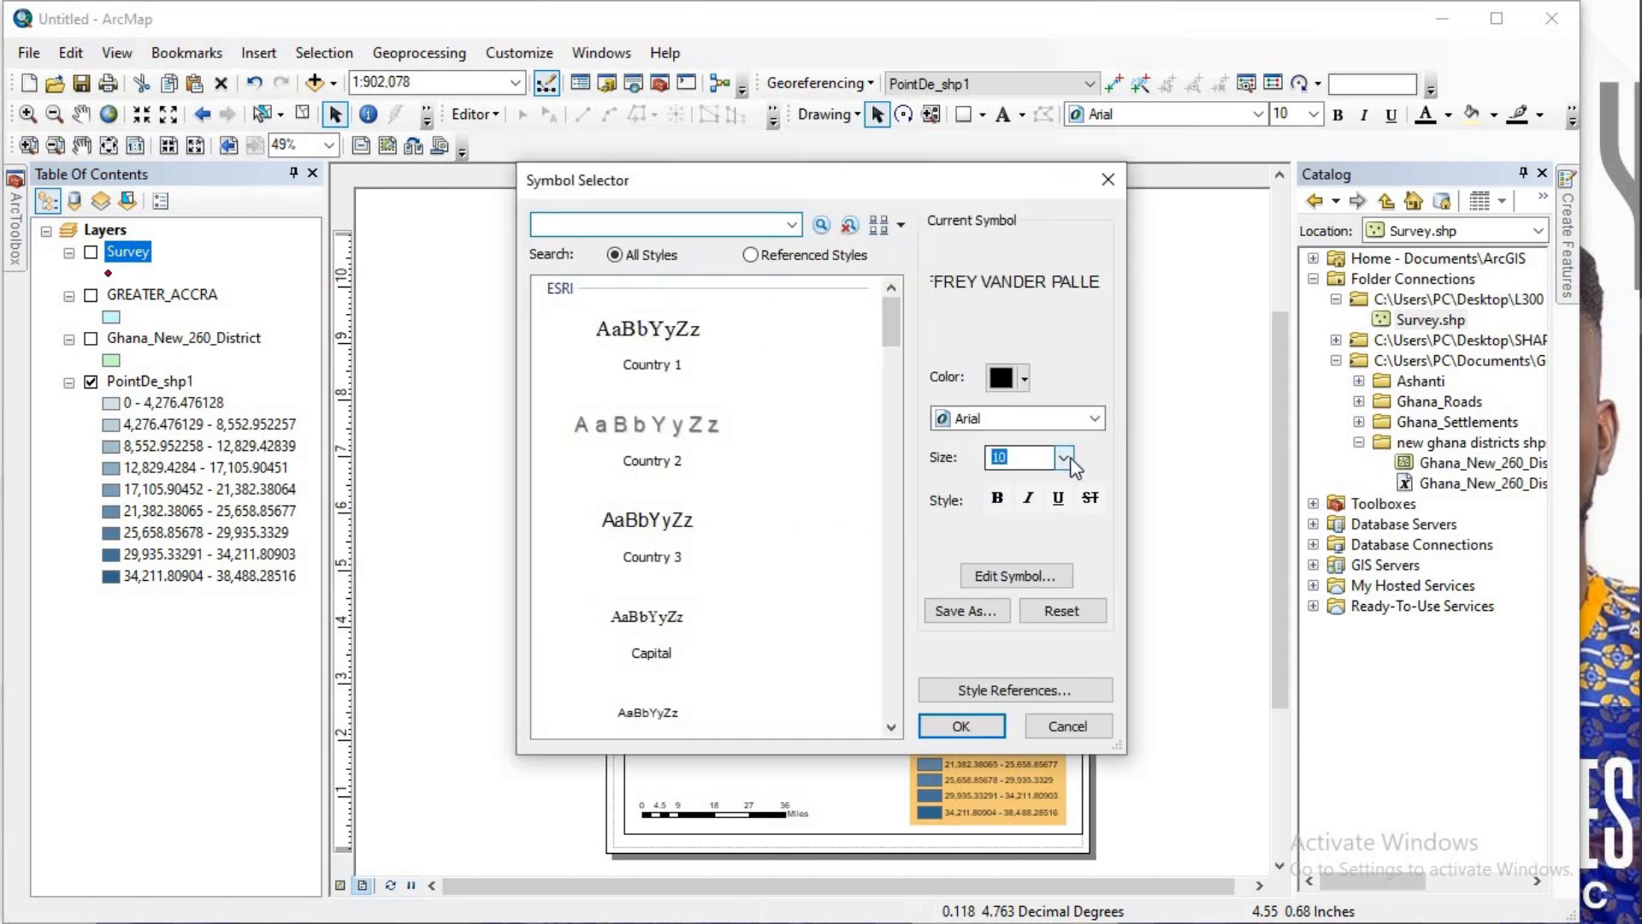
{"action": "scroll", "coordinate": [1044, 530], "scroll_direction": "down", "scroll_amount": 2}
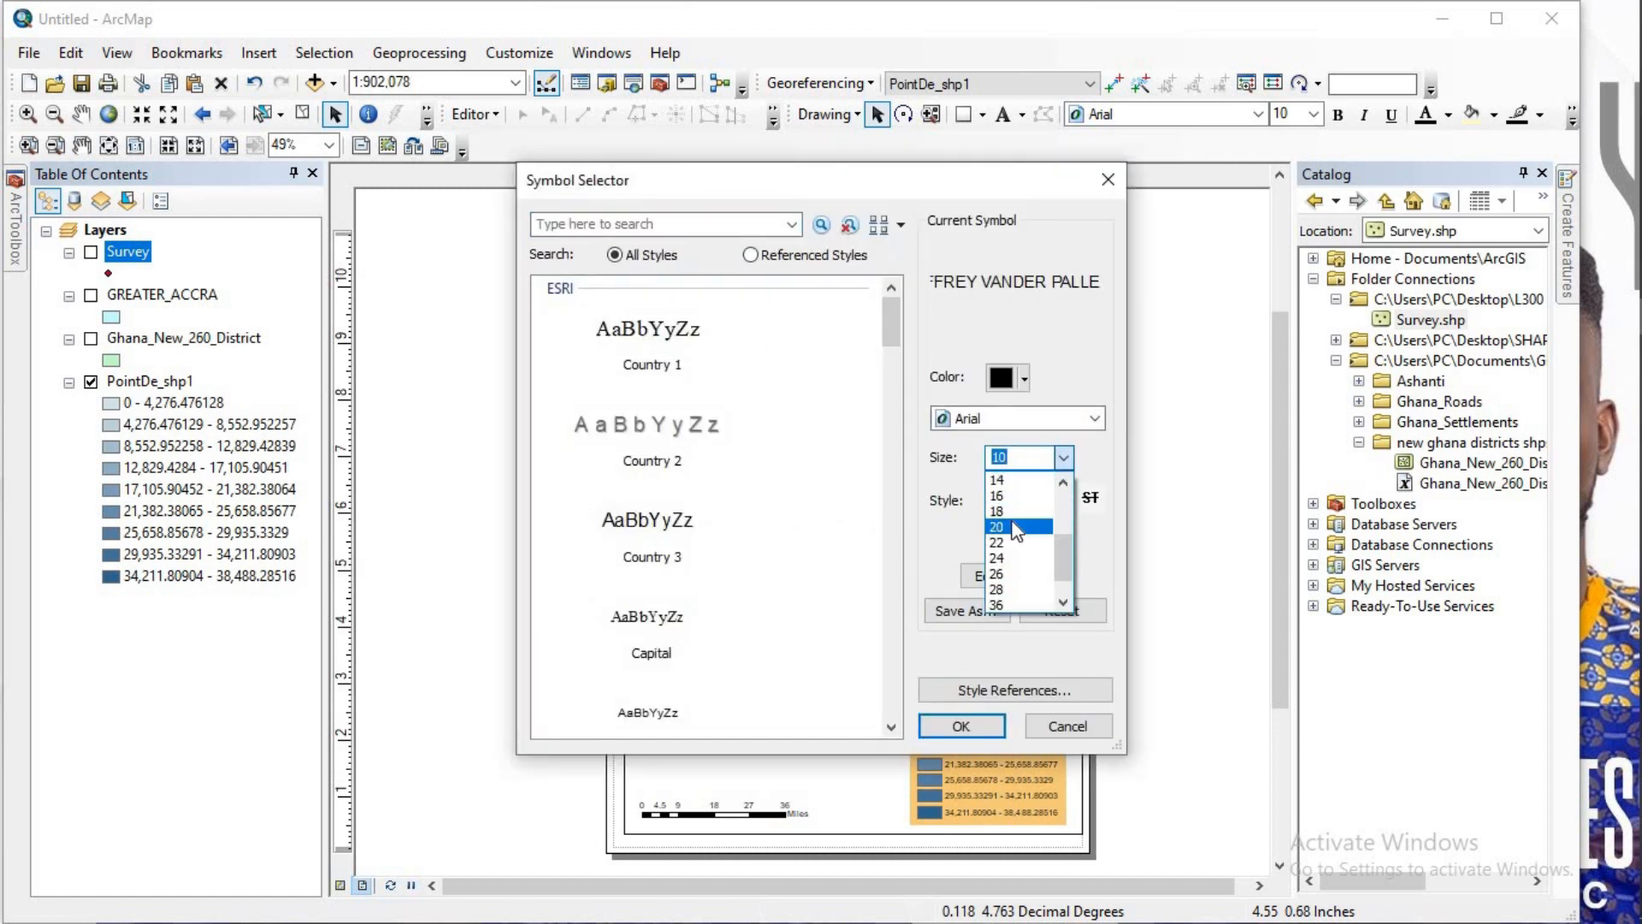
{"action": "left_click", "coordinate": [1015, 527]}
{"action": "left_click", "coordinate": [965, 725]}
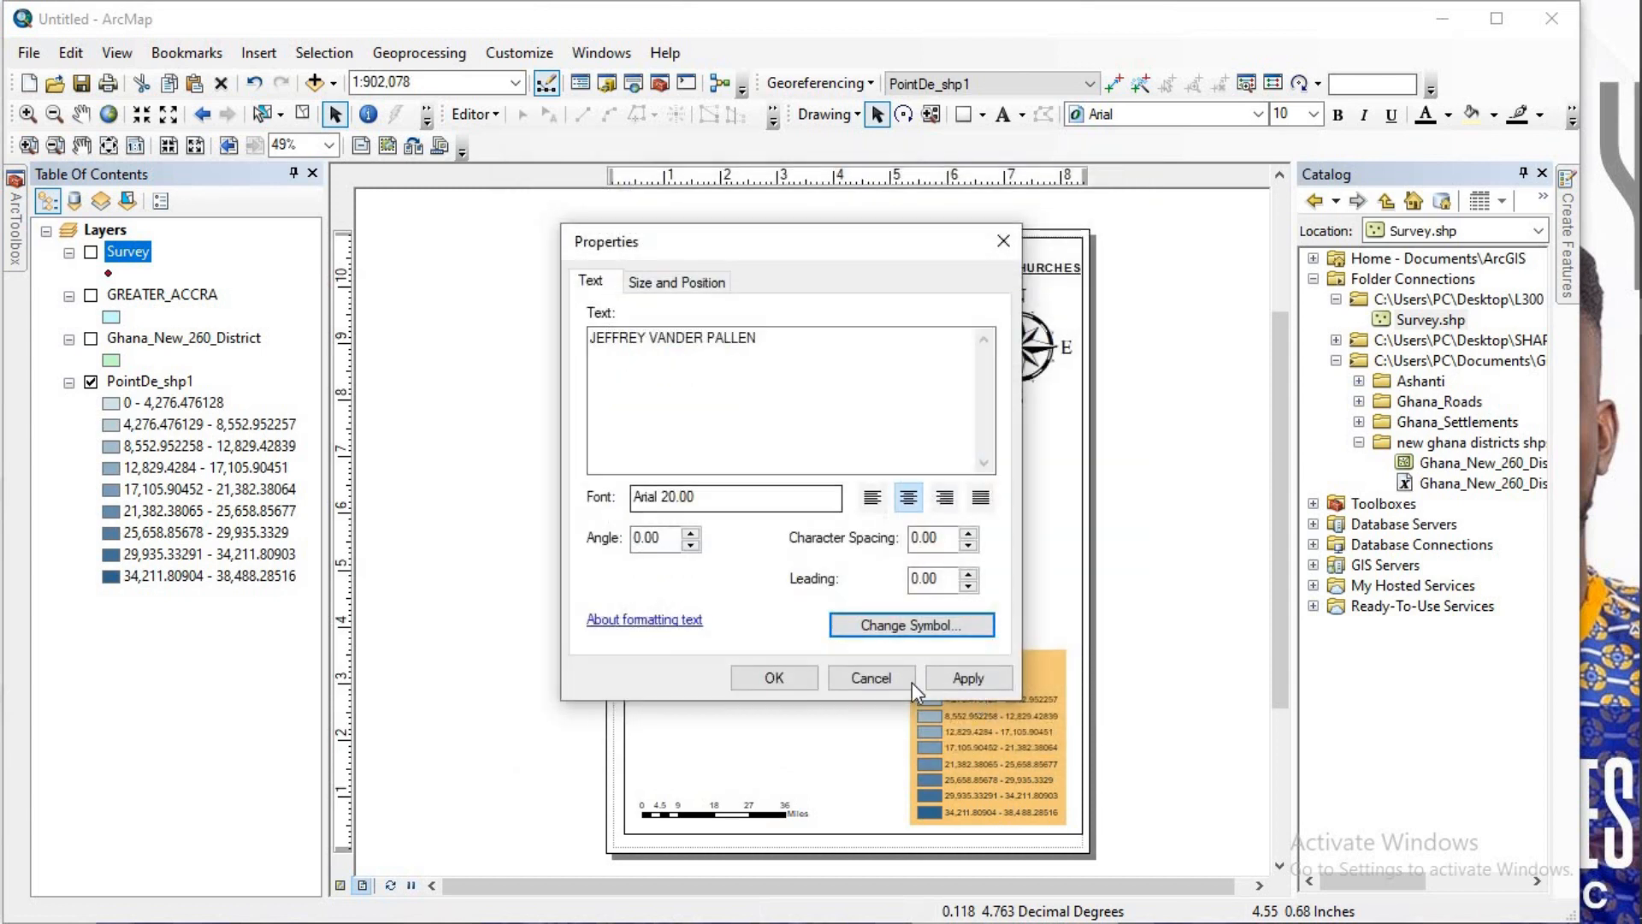
{"action": "left_click", "coordinate": [965, 675]}
{"action": "left_click", "coordinate": [779, 671]}
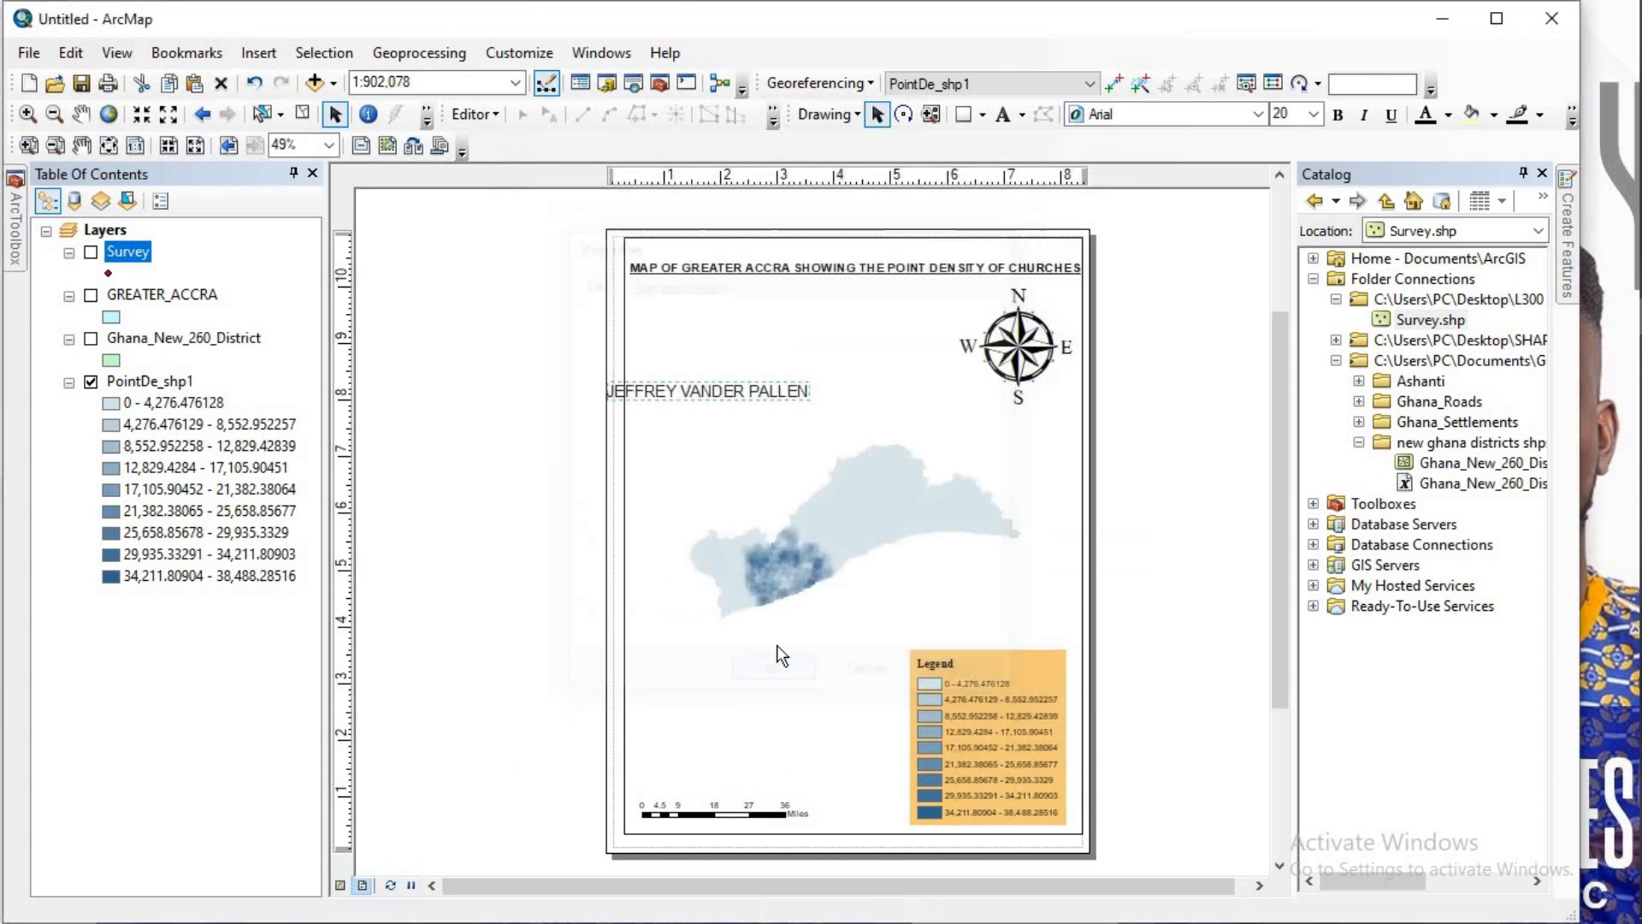
Step: Move the enlarged author name fully inside the data frame, level with the lower part of the north arrow, and deselect it
{"action": "left_click_drag", "start_coordinate": [704, 388], "coordinate": [745, 382]}
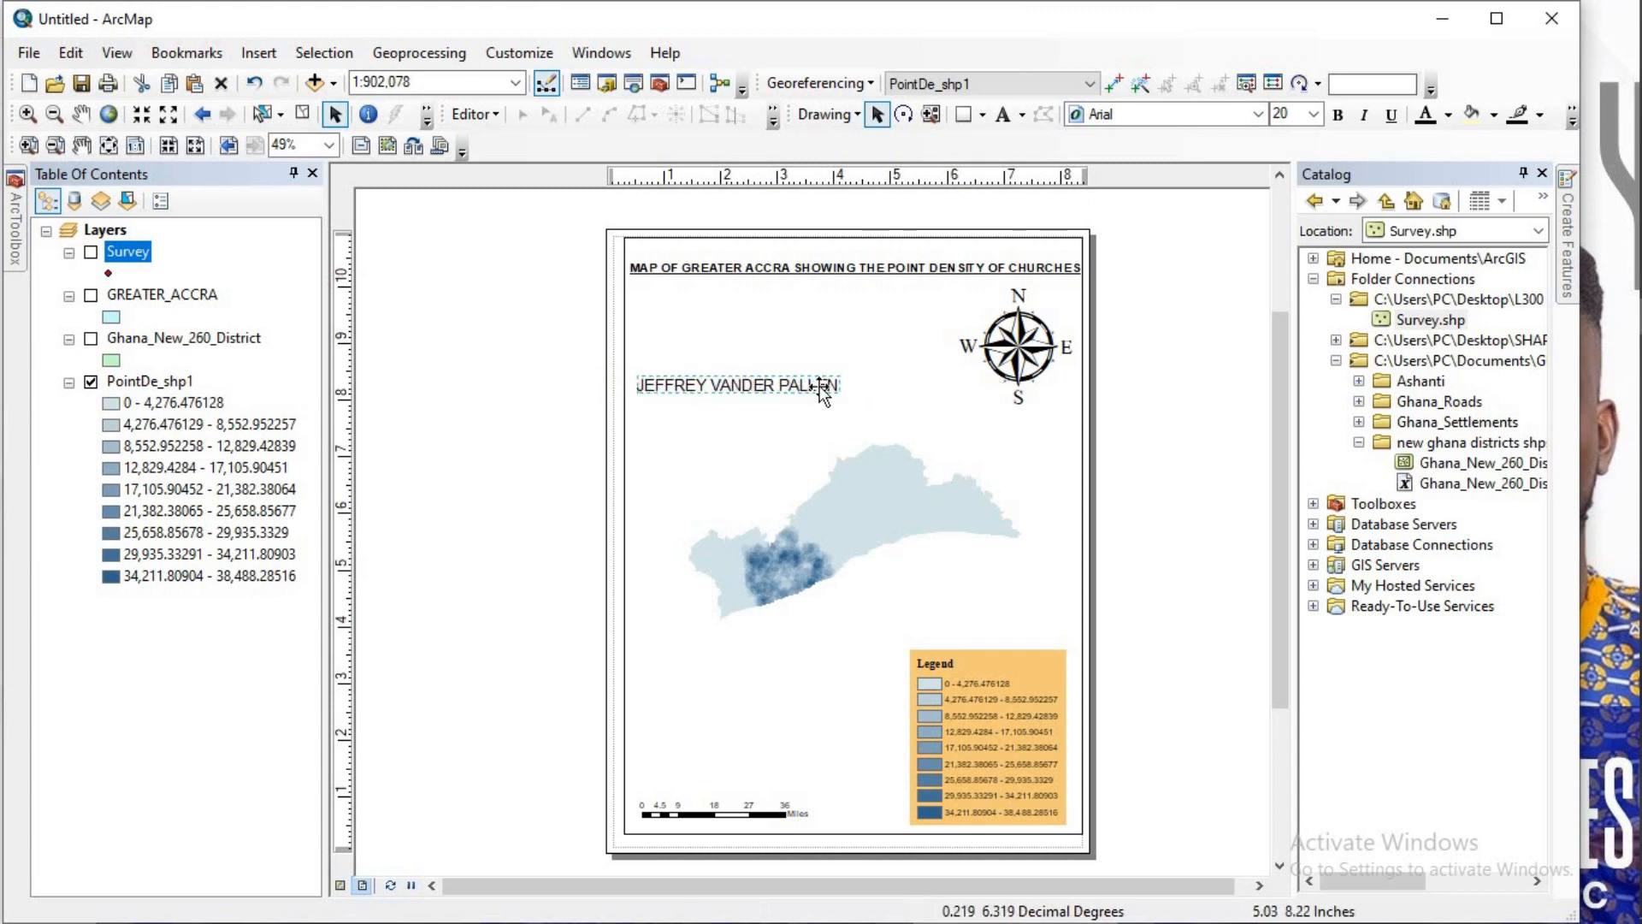
{"action": "left_click", "coordinate": [874, 386]}
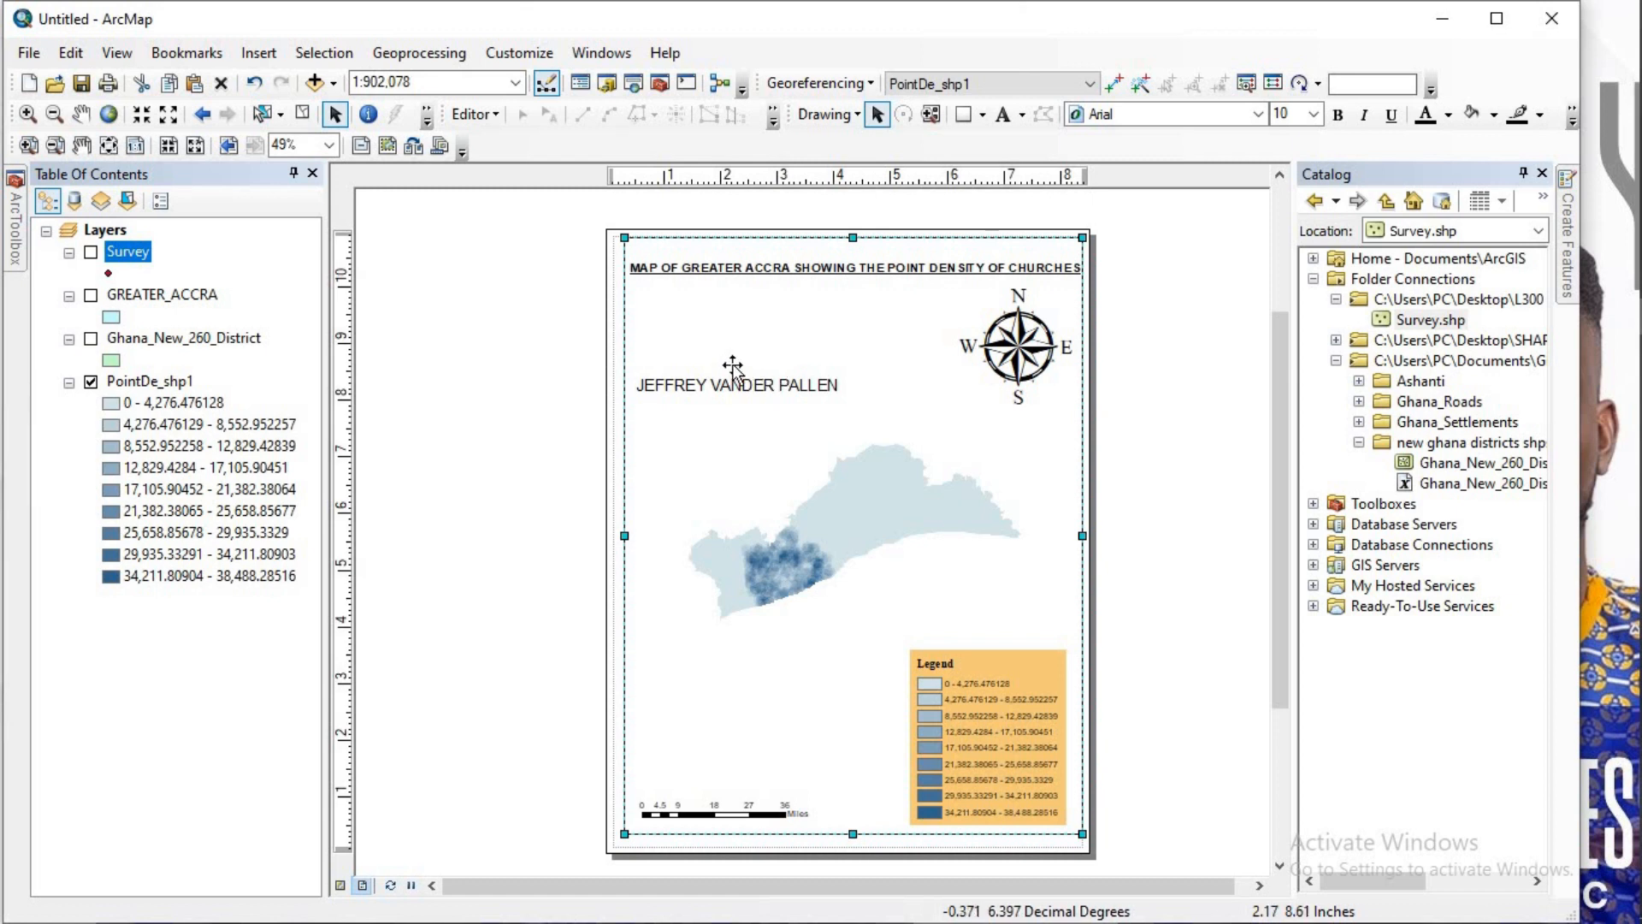
{"action": "left_click", "coordinate": [1161, 393]}
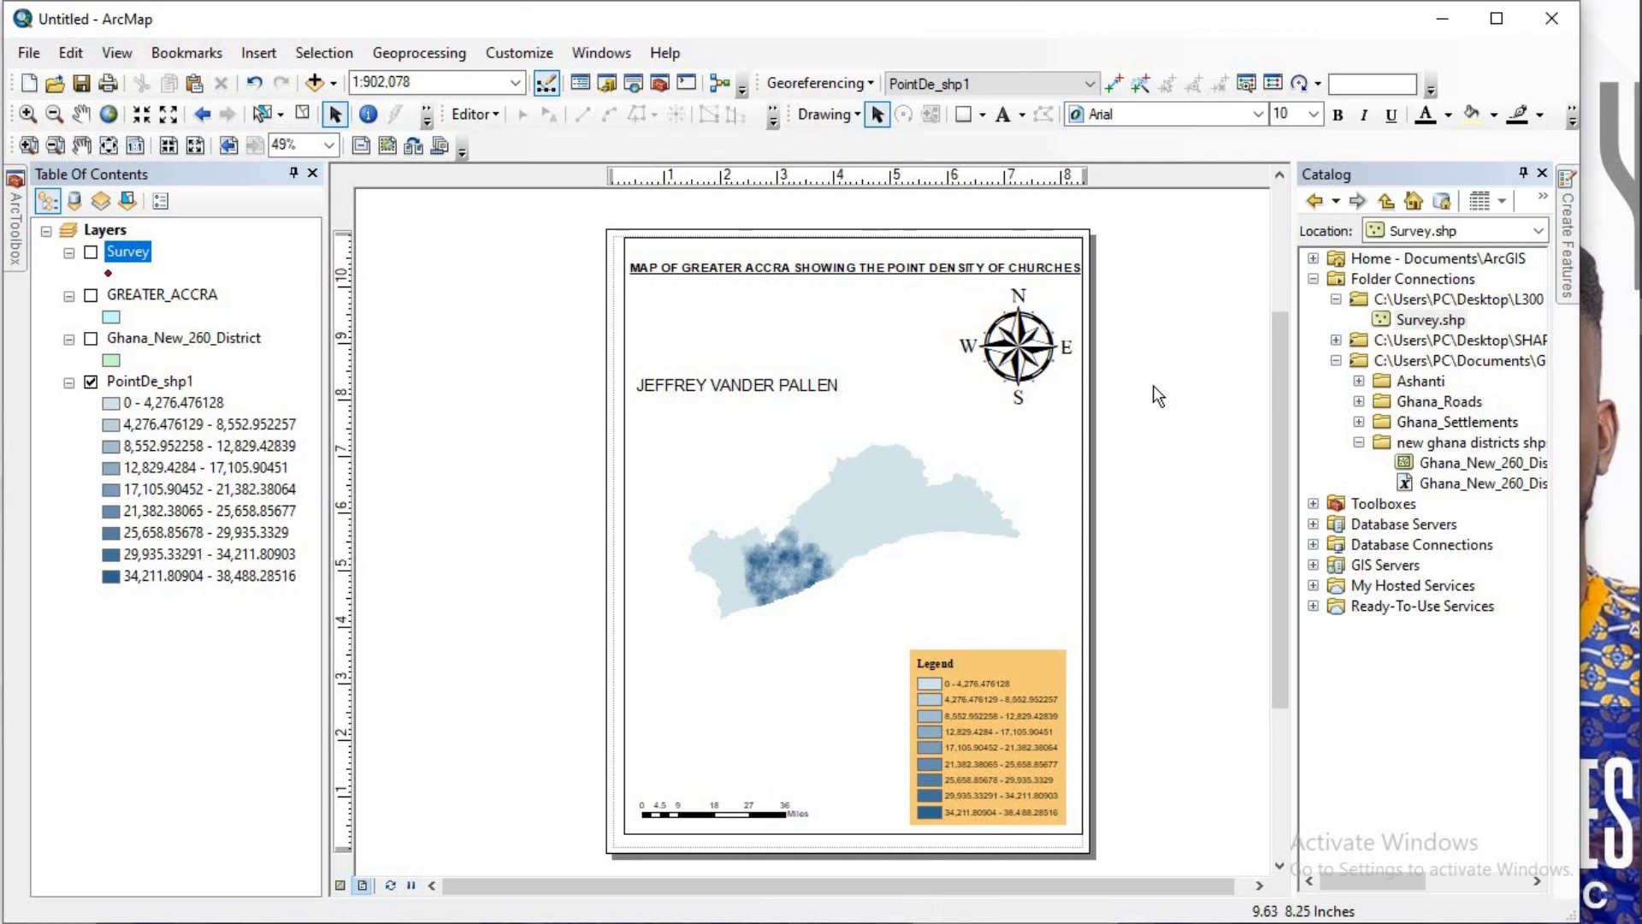
{"action": "left_click", "coordinate": [883, 494]}
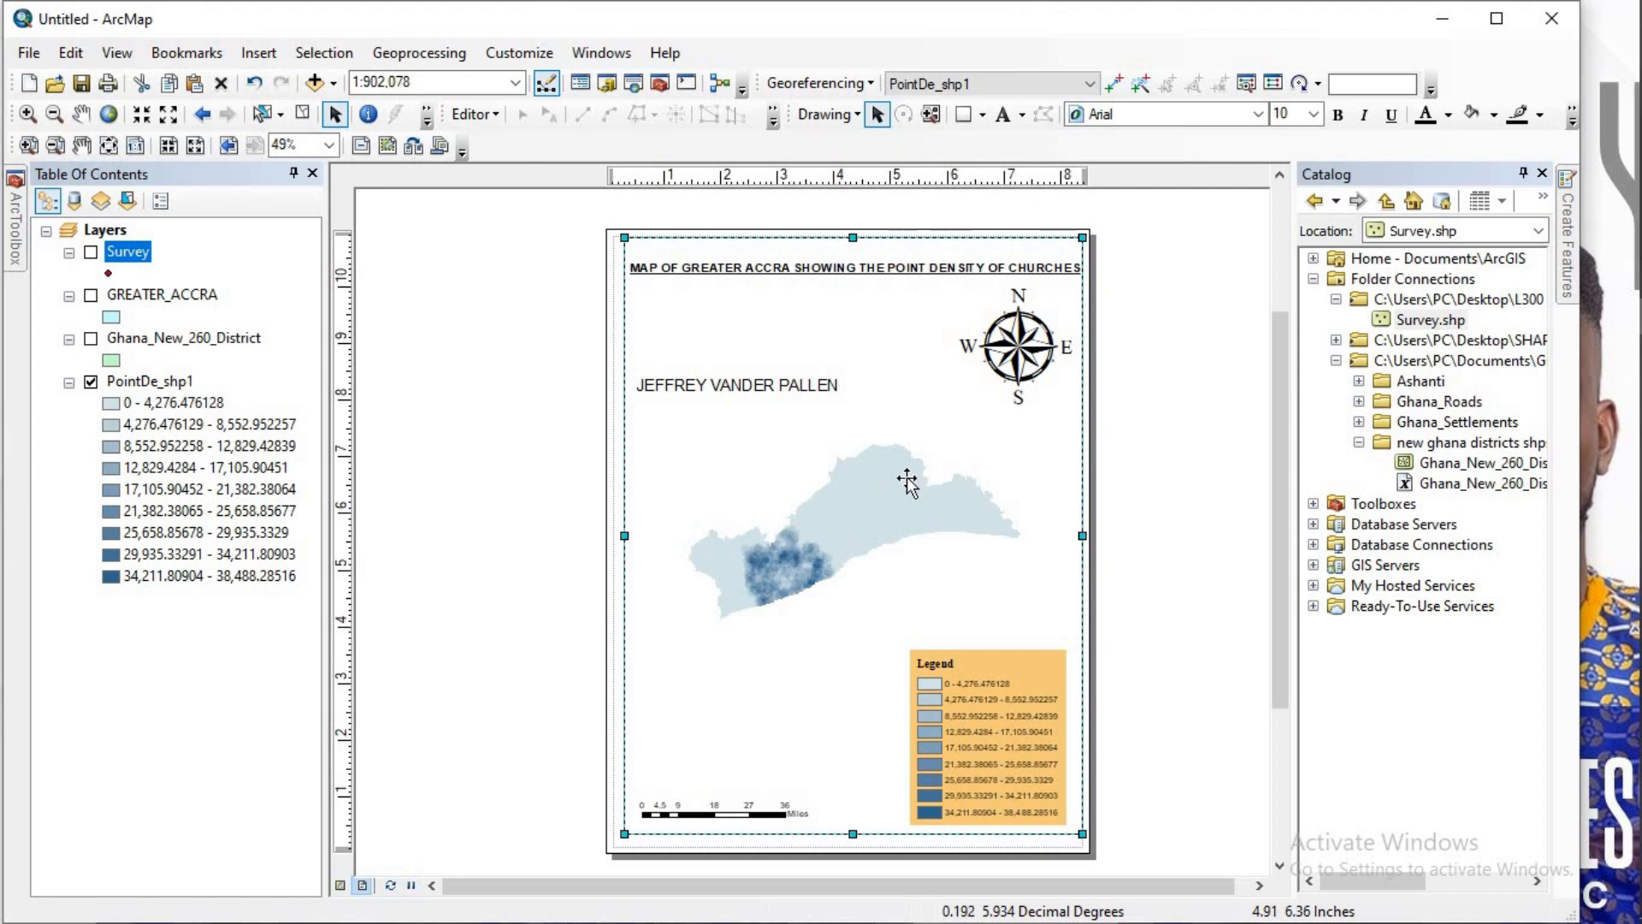
Step: Export the map layout to the Desktop as a JPEG named MAP 5
{"action": "left_click", "coordinate": [33, 53]}
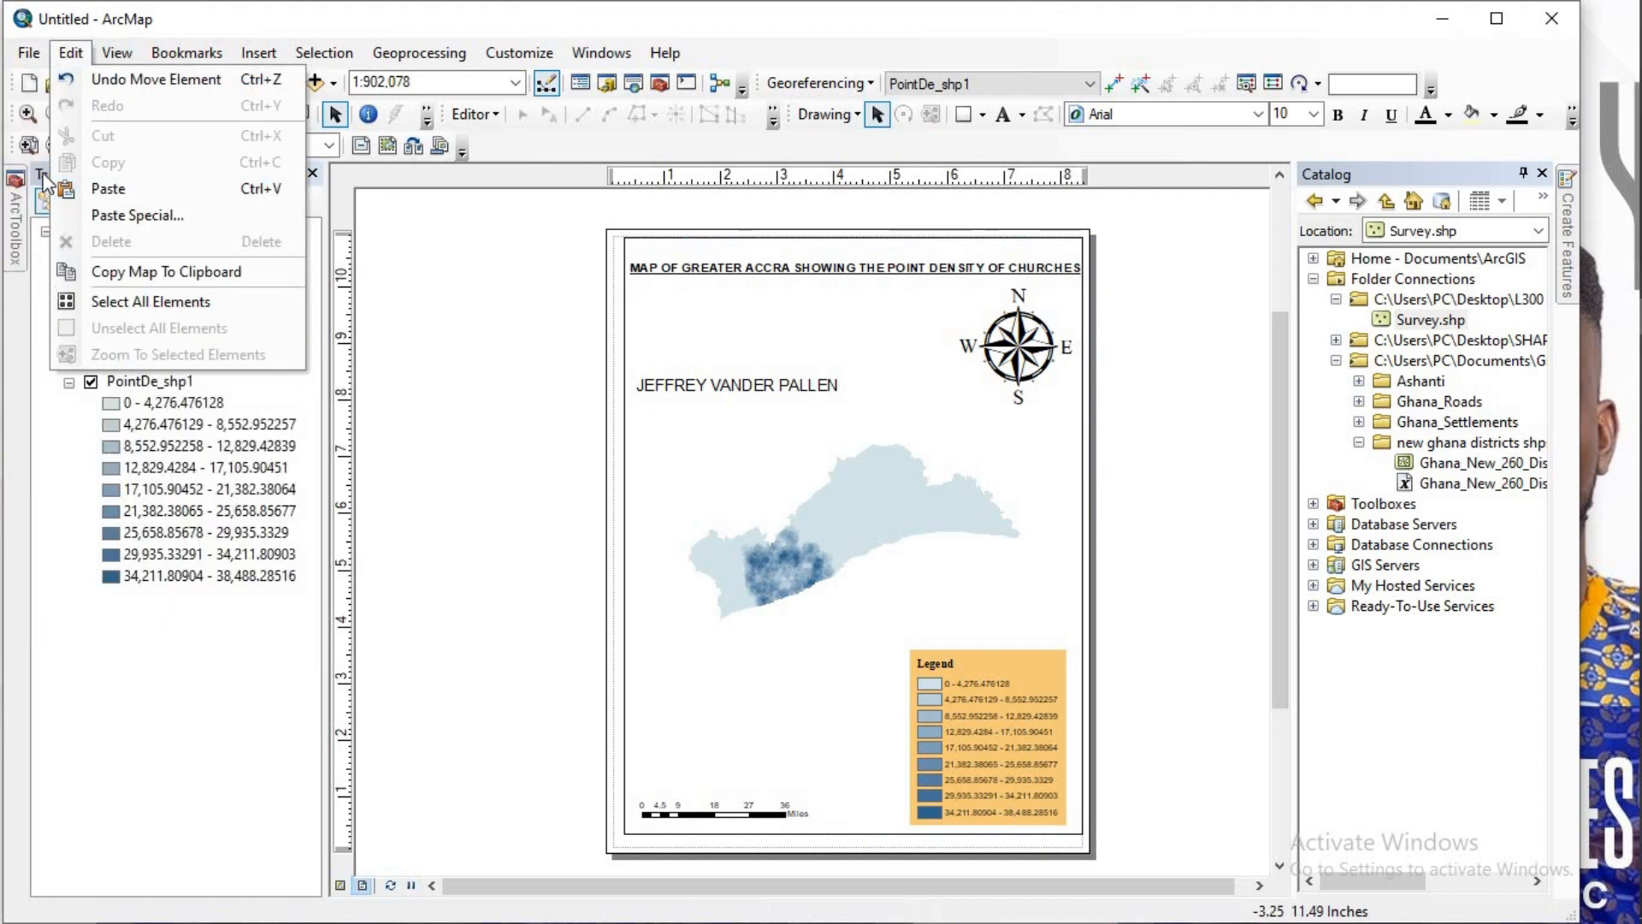
{"action": "left_click", "coordinate": [33, 55]}
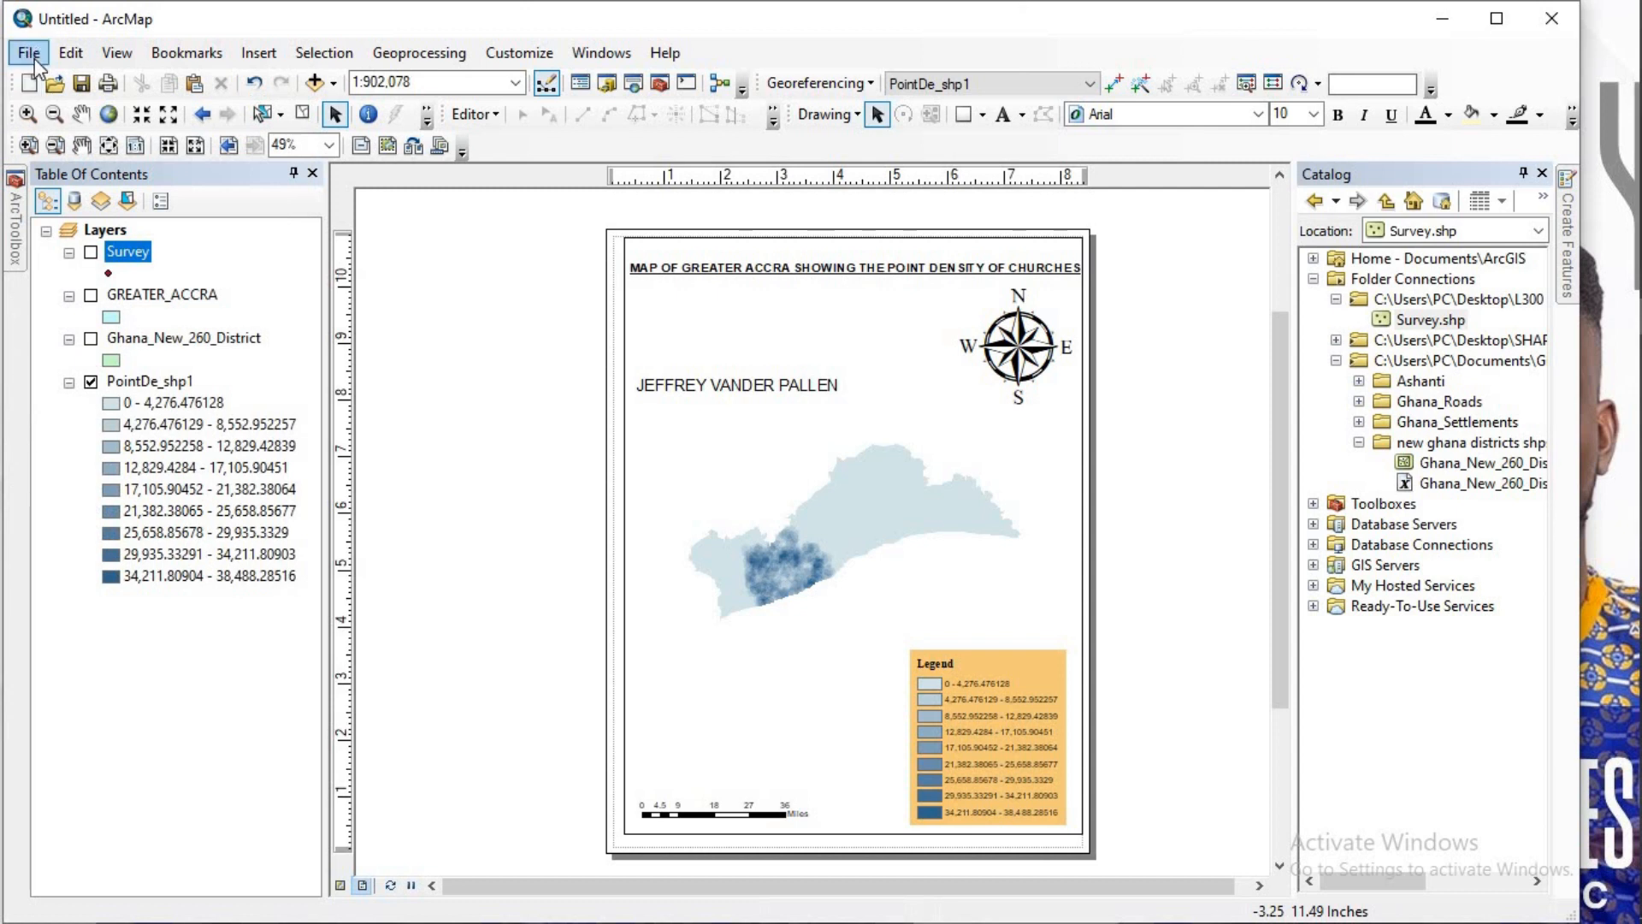
{"action": "left_click", "coordinate": [32, 56]}
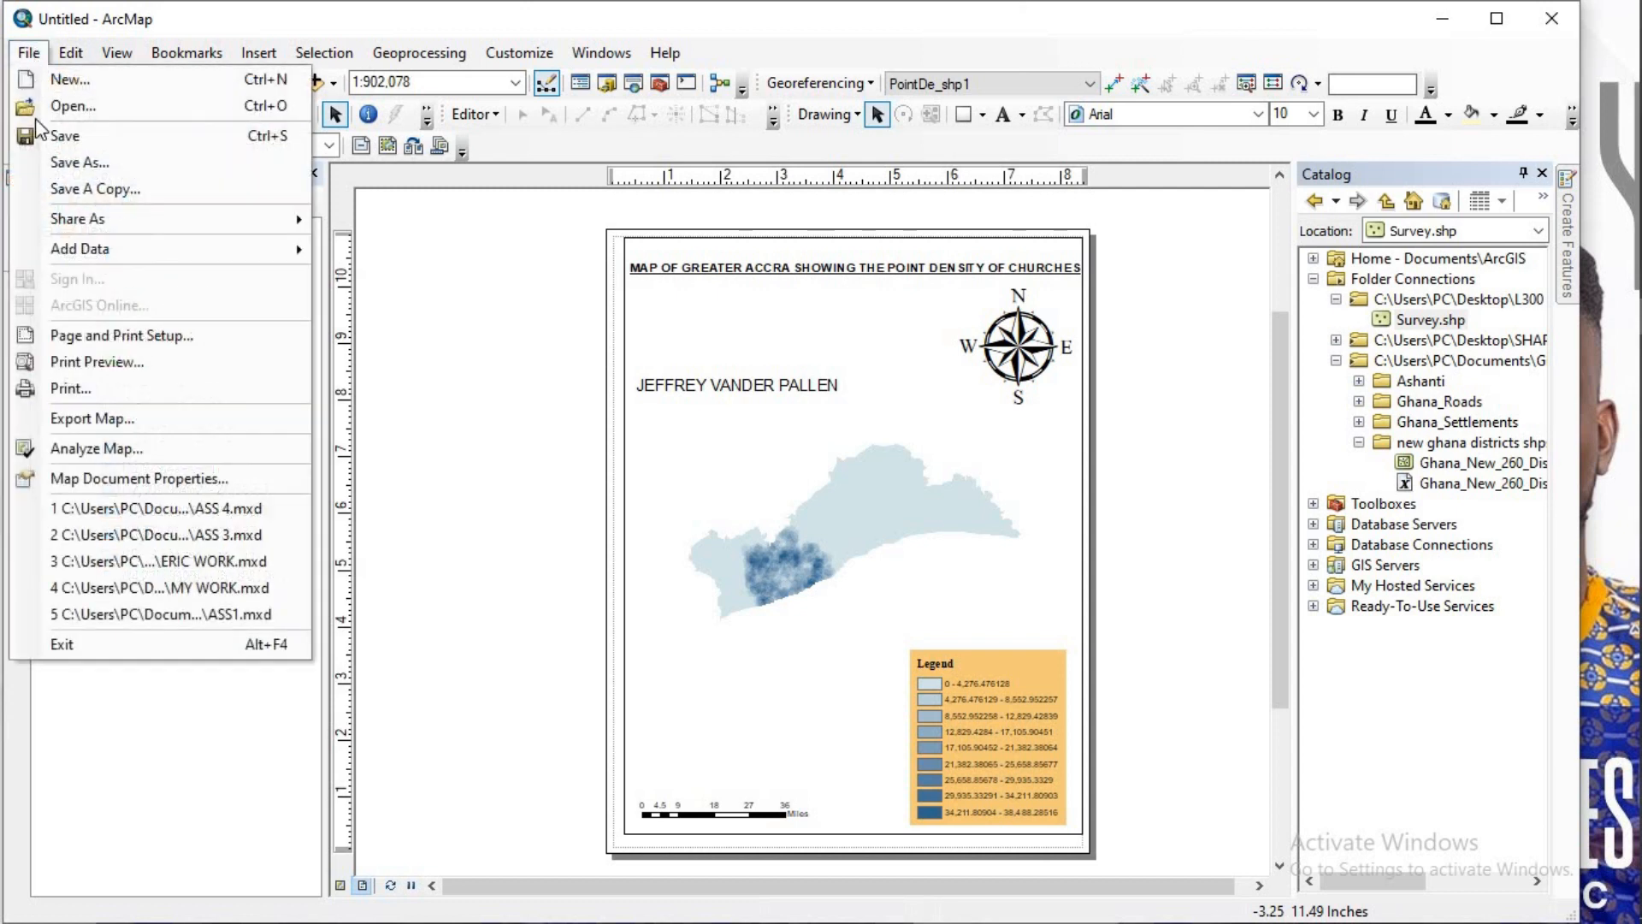
{"action": "left_click", "coordinate": [99, 419]}
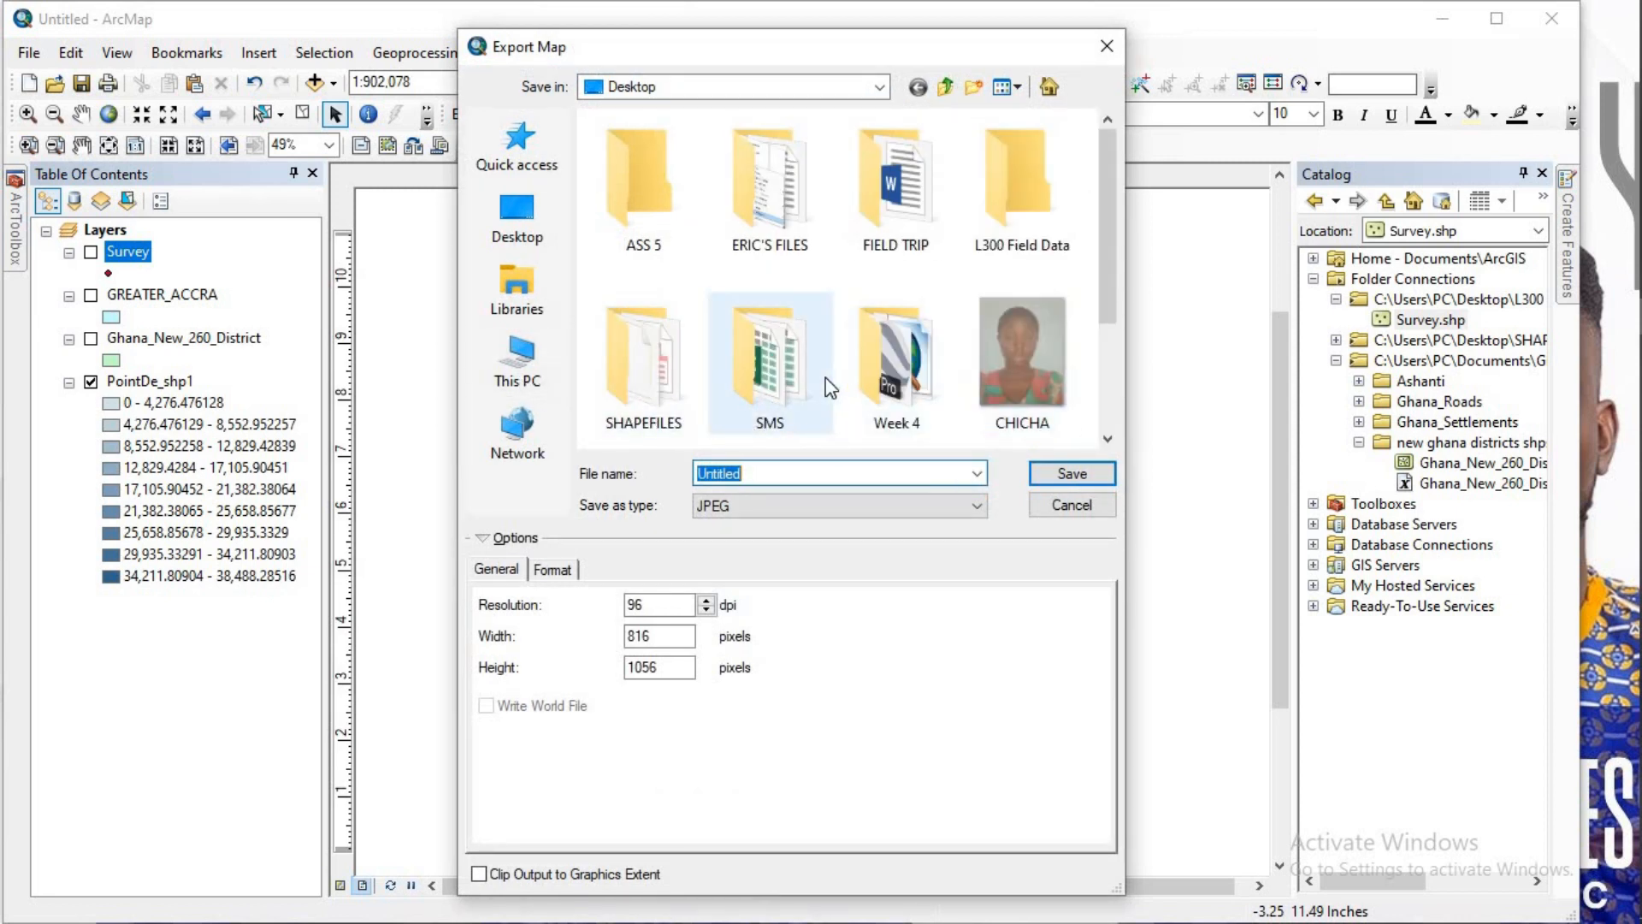
{"action": "type", "text": "MAP 5"}
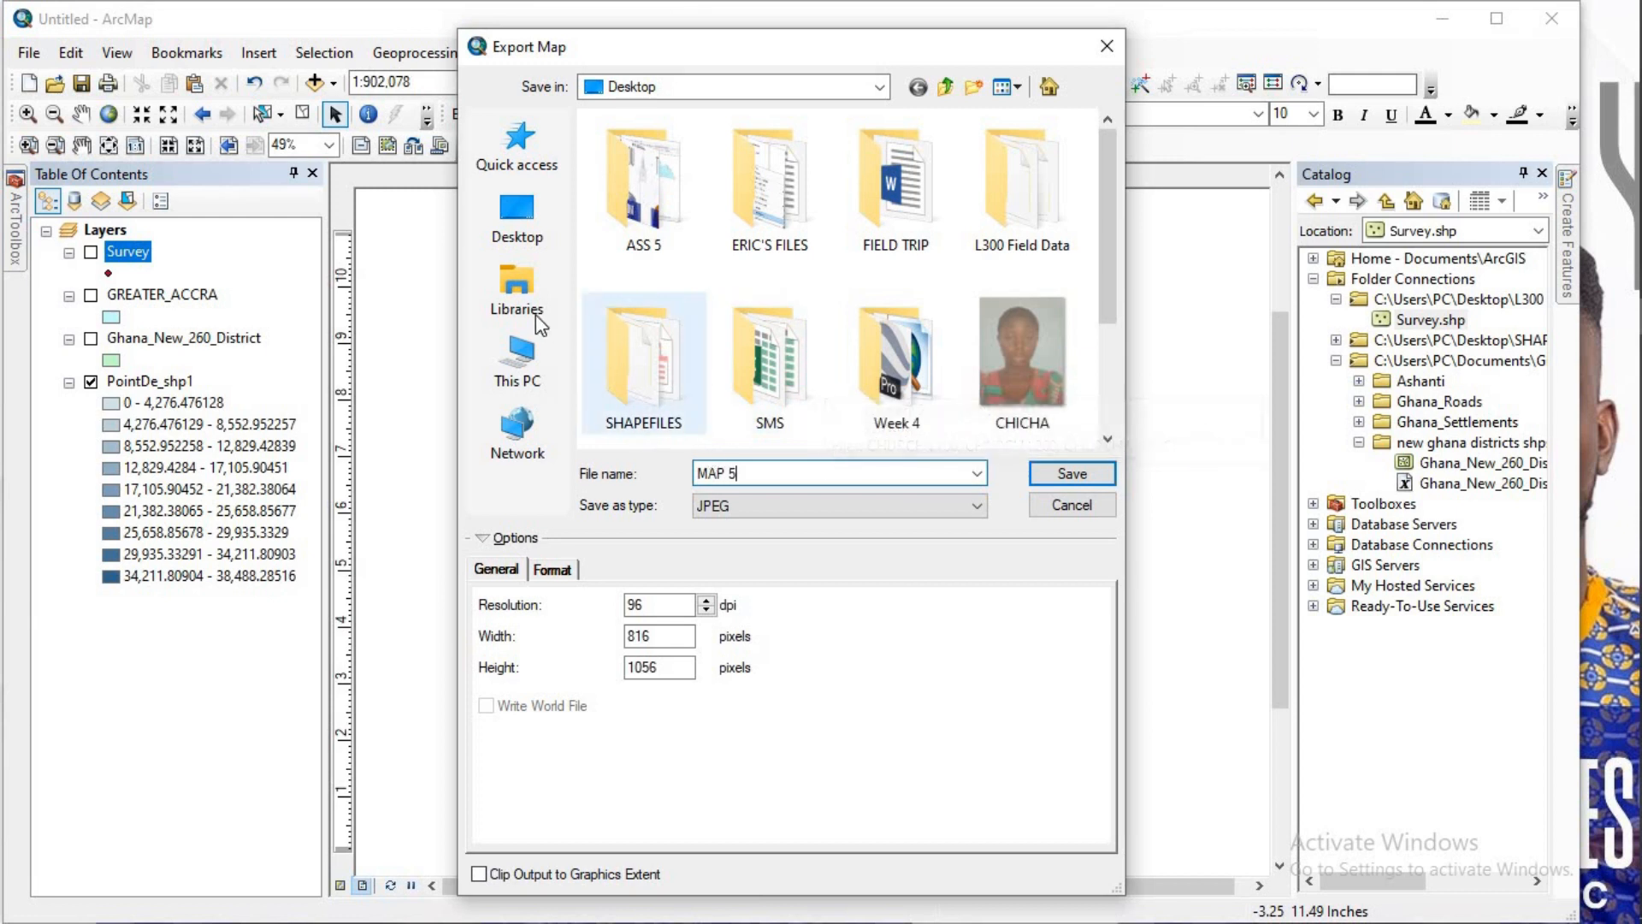
{"action": "left_click", "coordinate": [518, 235]}
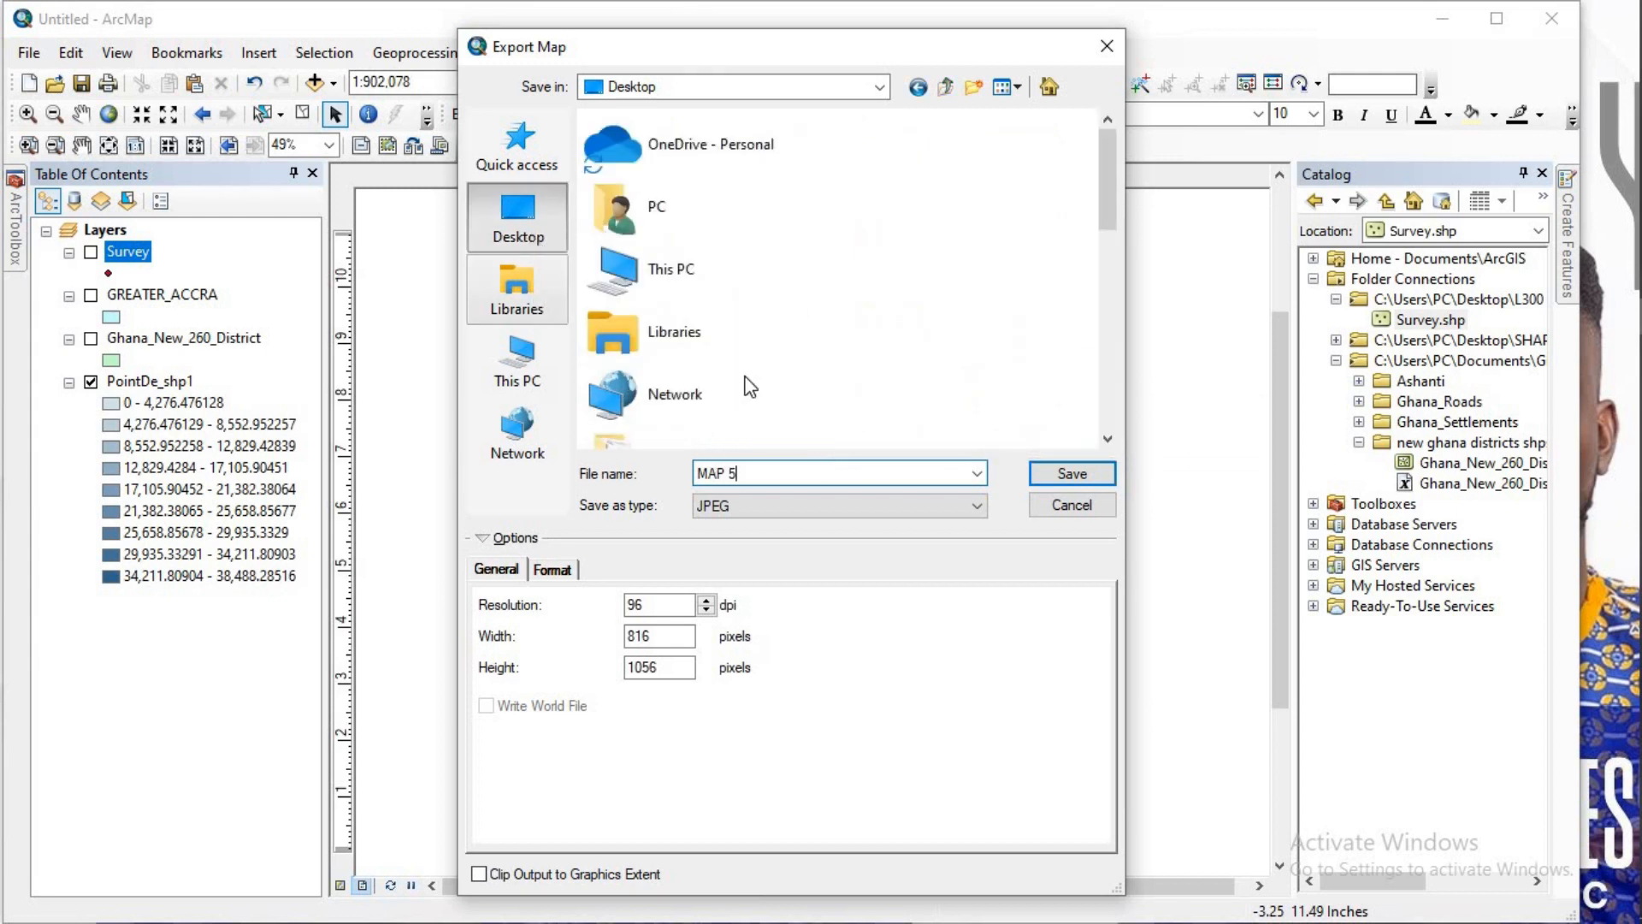
{"action": "left_click", "coordinate": [1065, 469]}
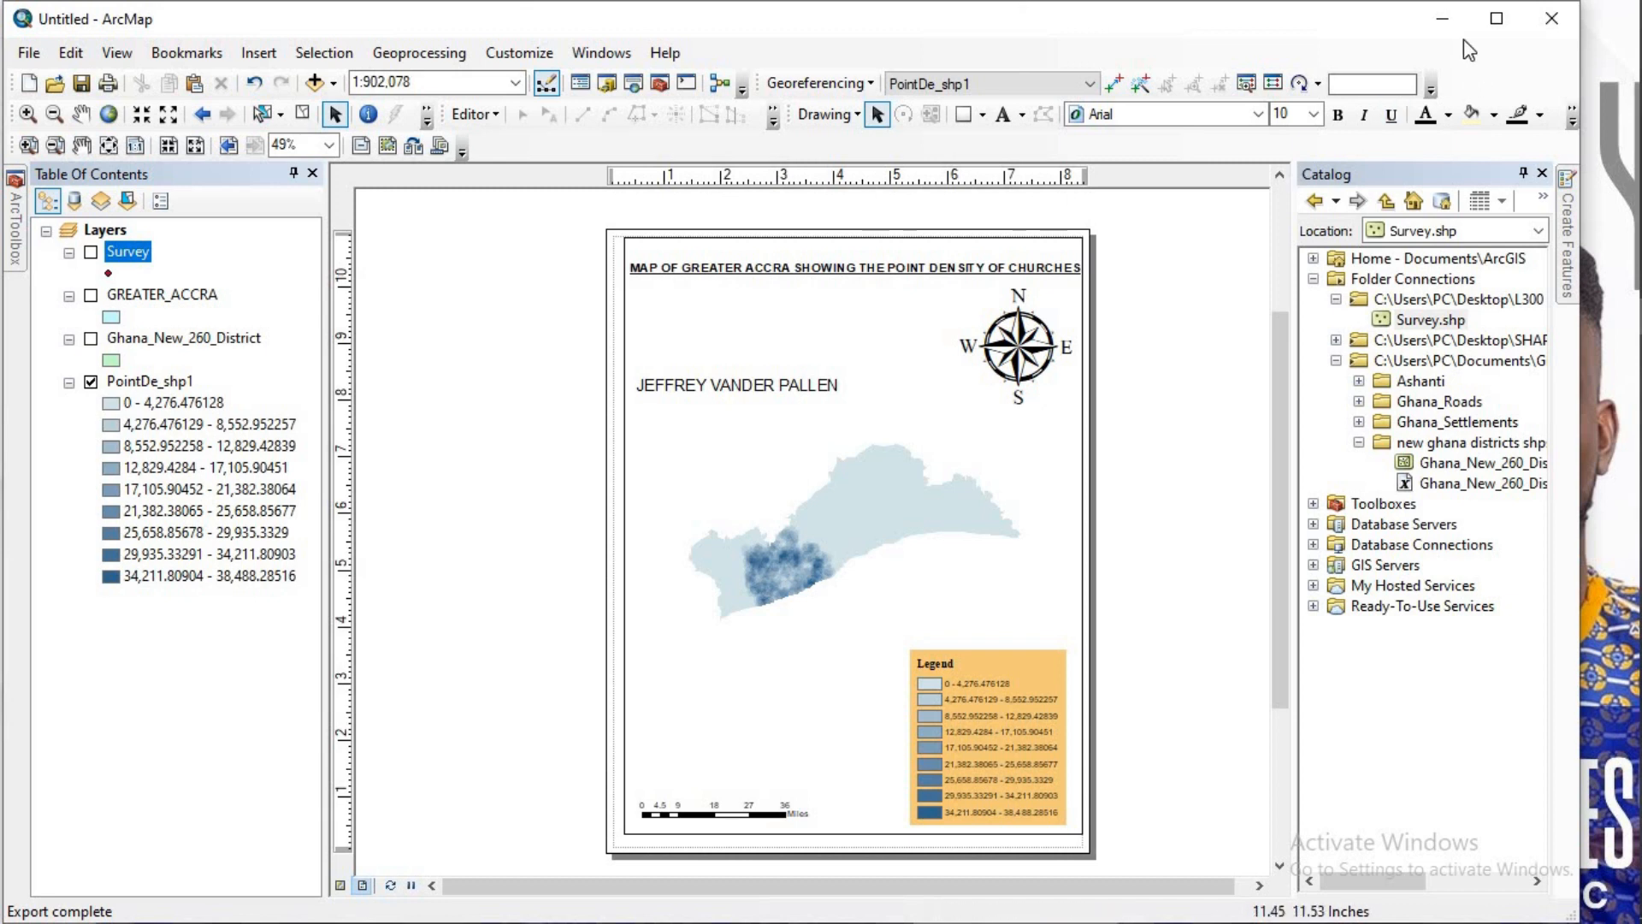
Step: Minimize ArcMap and open the exported MAP 5 image from the desktop to check the composed map
{"action": "left_click", "coordinate": [1445, 18]}
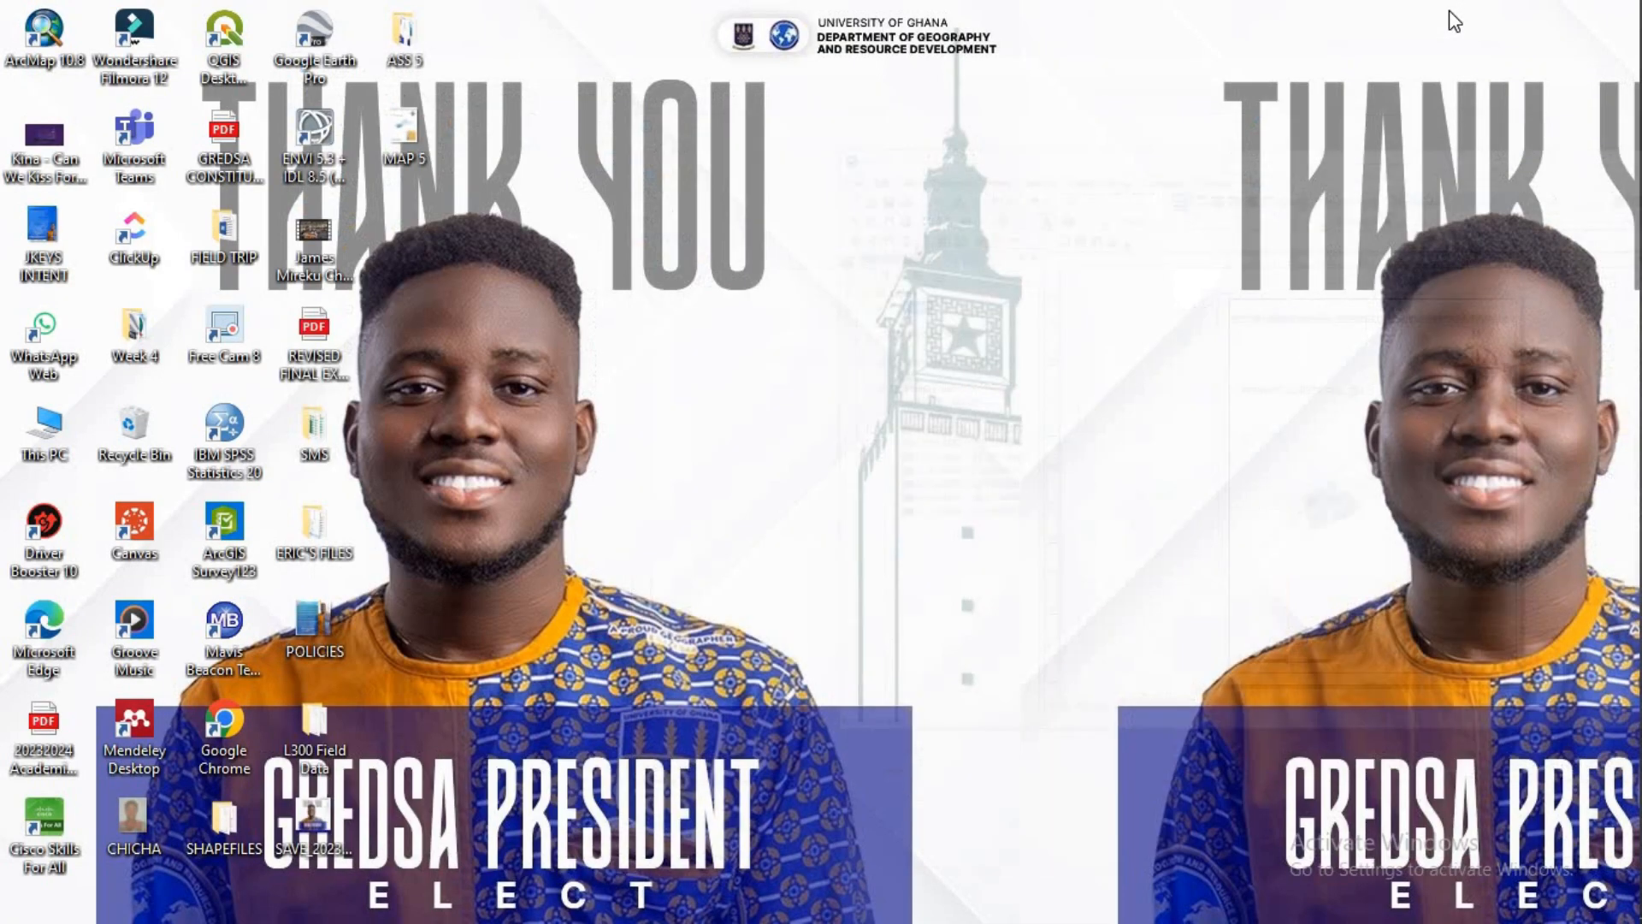
{"action": "double_click", "coordinate": [419, 137]}
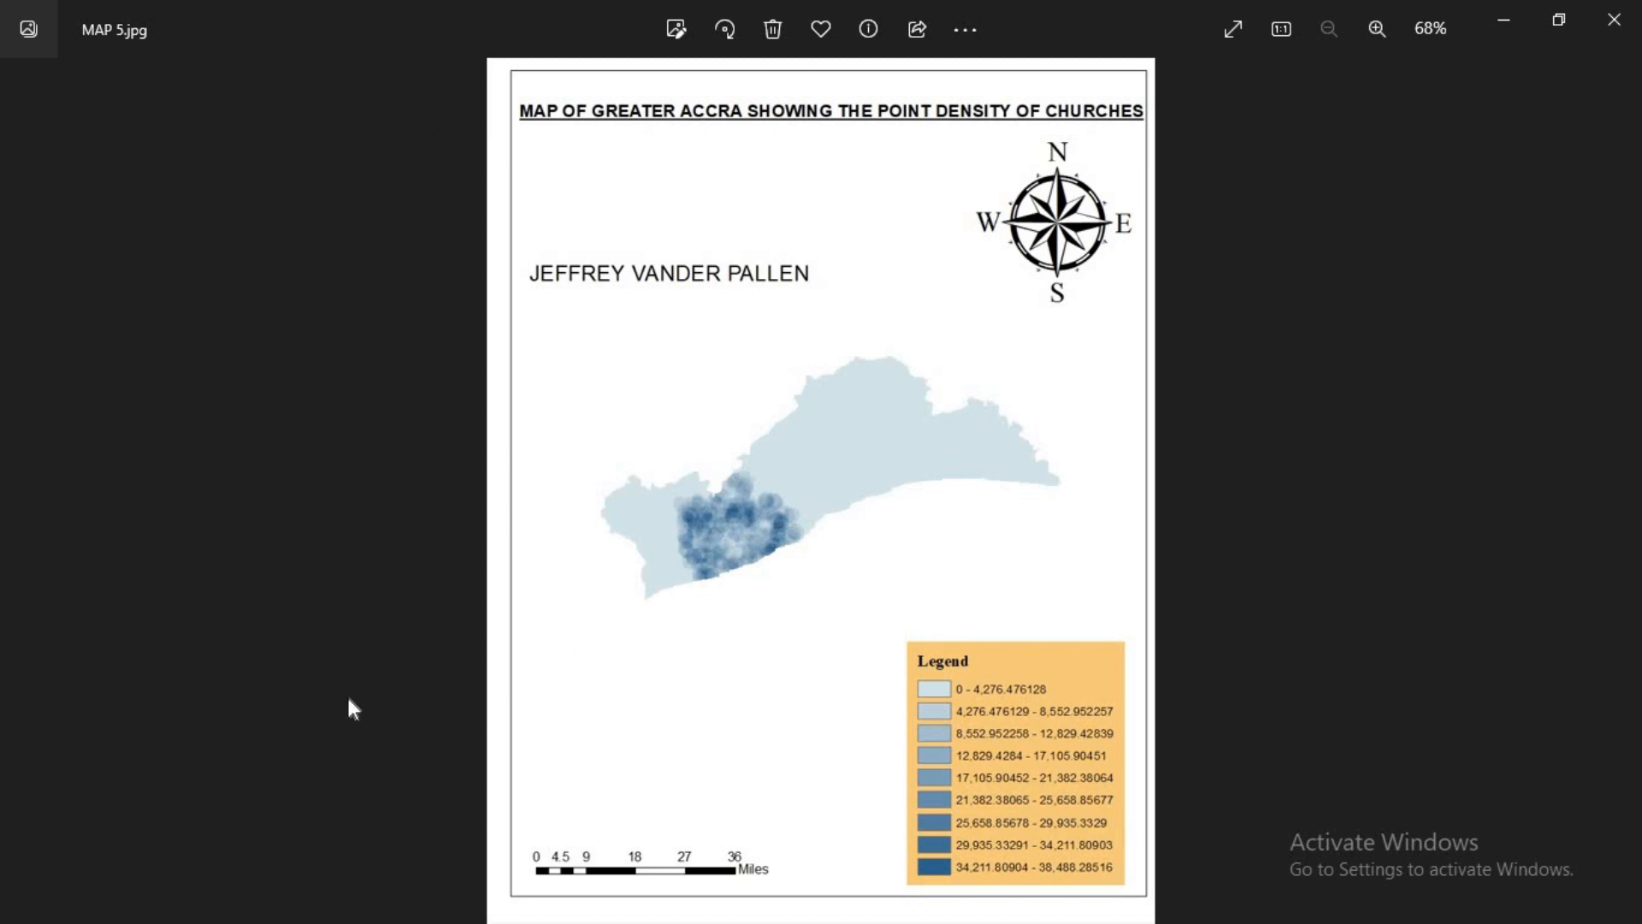
{"action": "left_click", "coordinate": [1537, 12]}
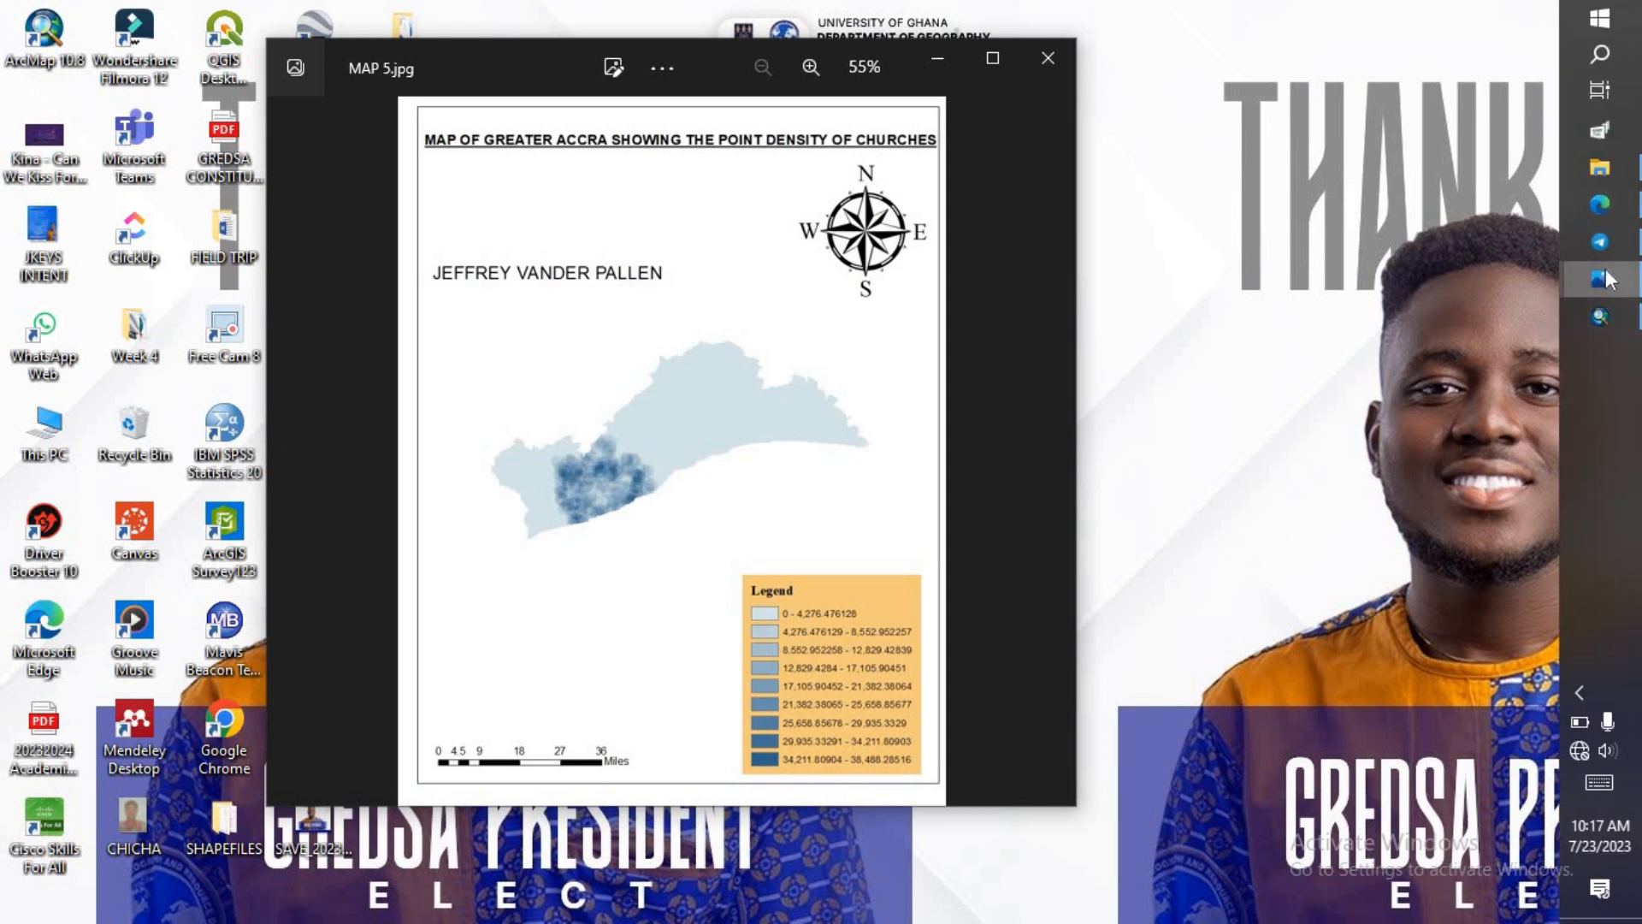
Step: Review the assignment instructions in QU.png for the required analyses, and close the MAP 5 image
{"action": "mouse_move", "coordinate": [1605, 276]}
{"action": "left_click", "coordinate": [1414, 197]}
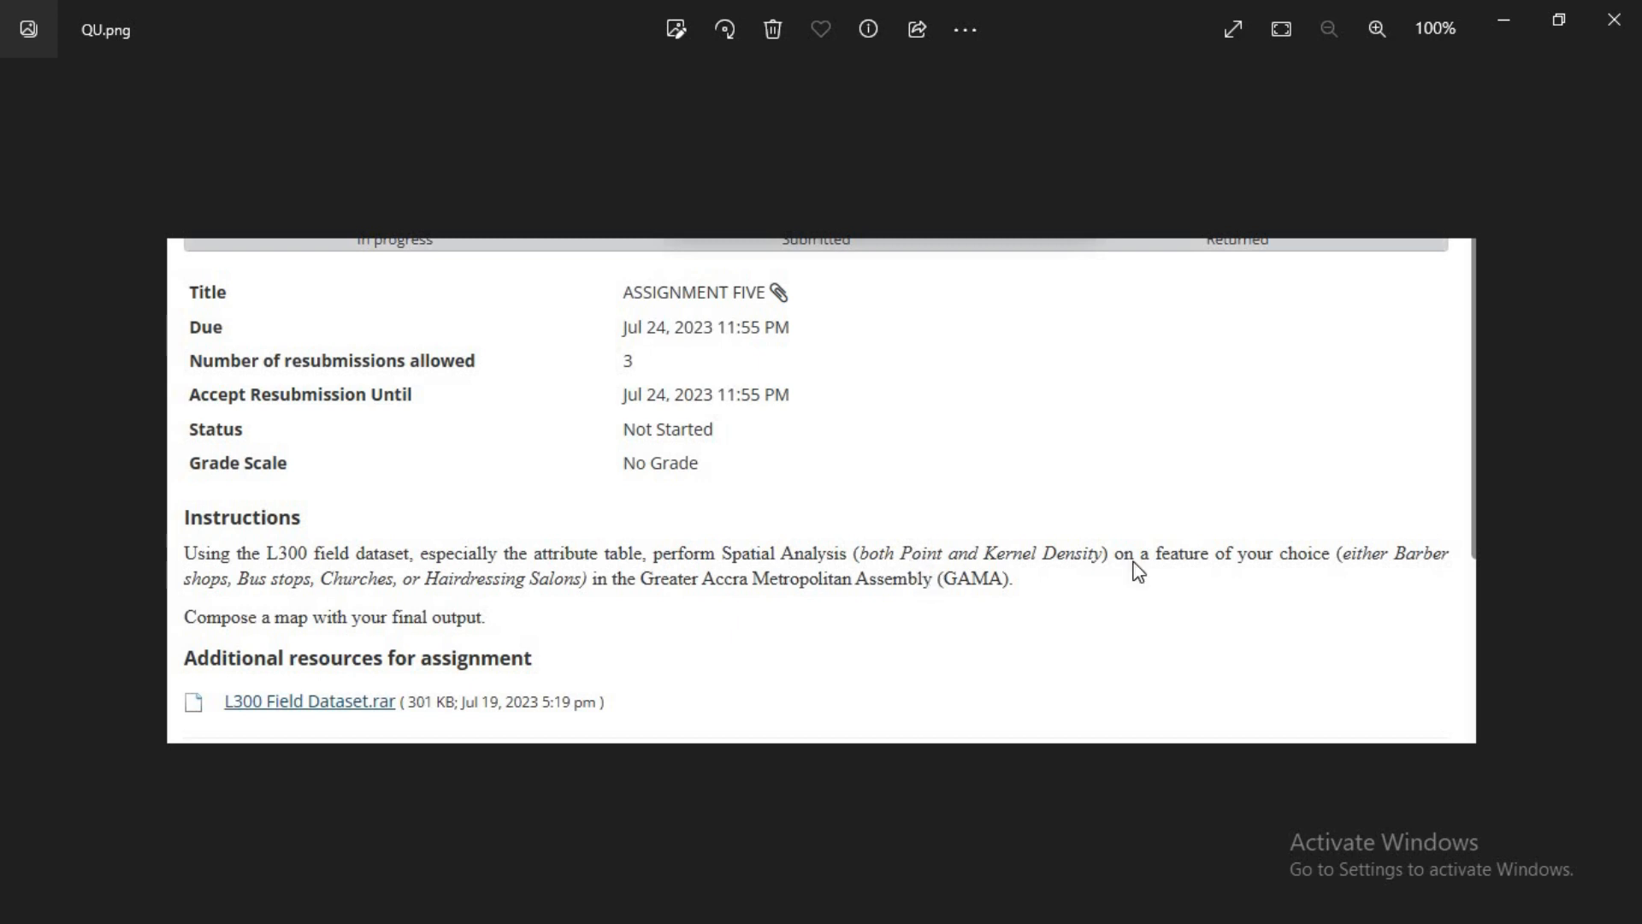
{"action": "left_click", "coordinate": [1511, 27]}
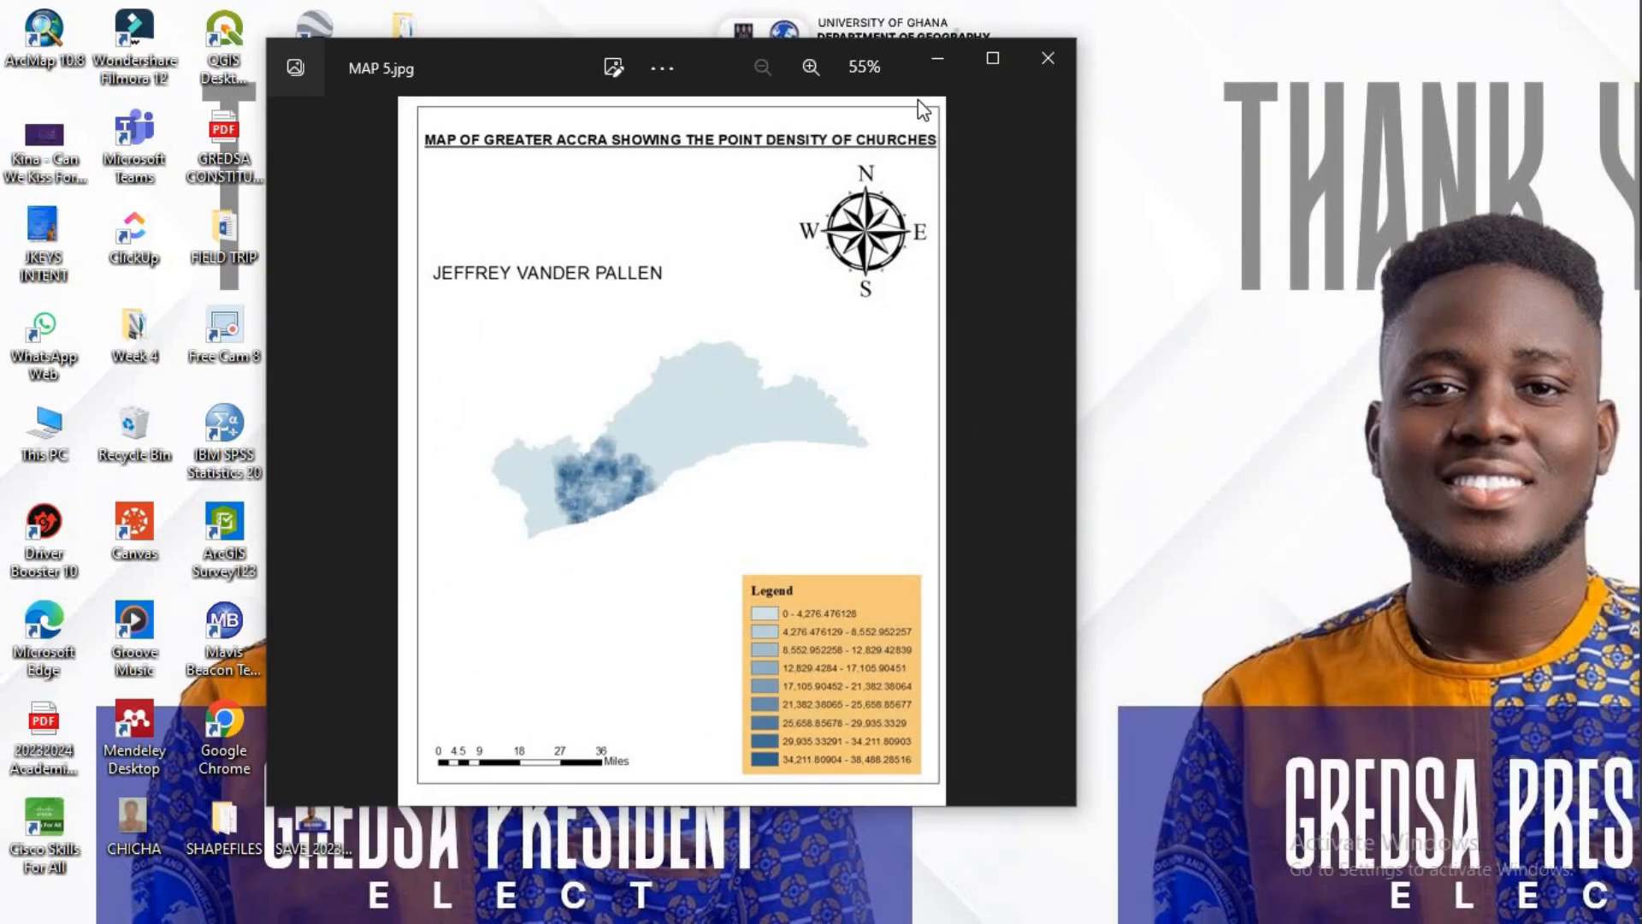
{"action": "left_click", "coordinate": [1059, 61]}
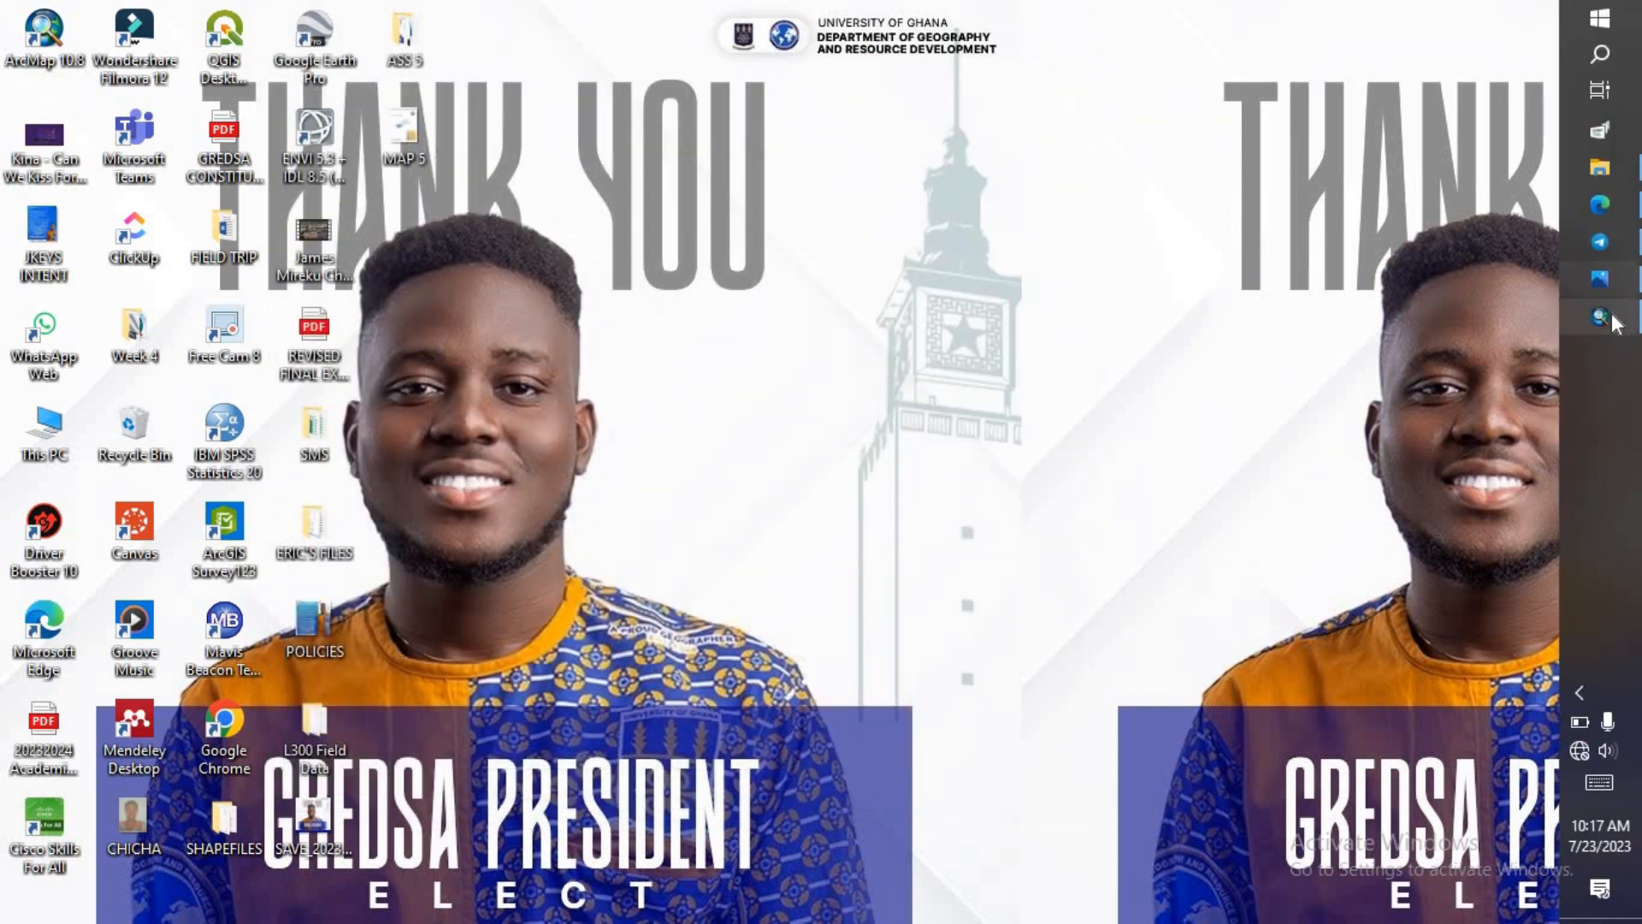
Step: Return to ArcMap and switch the map from layout view to data view
{"action": "mouse_move", "coordinate": [1607, 245]}
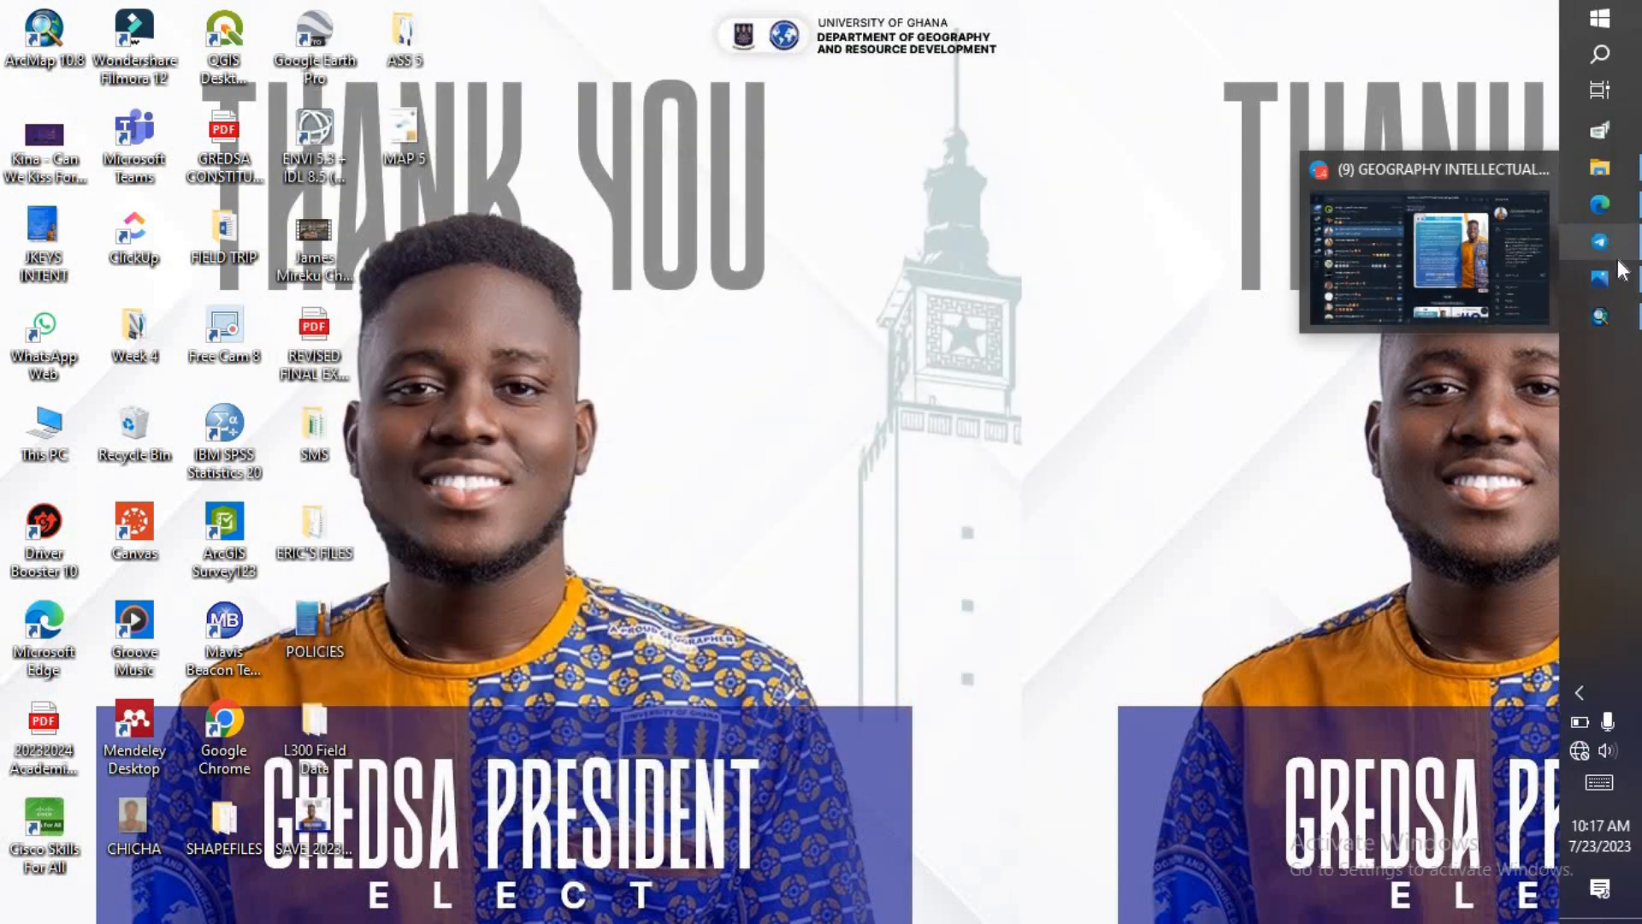
{"action": "mouse_move", "coordinate": [1625, 278]}
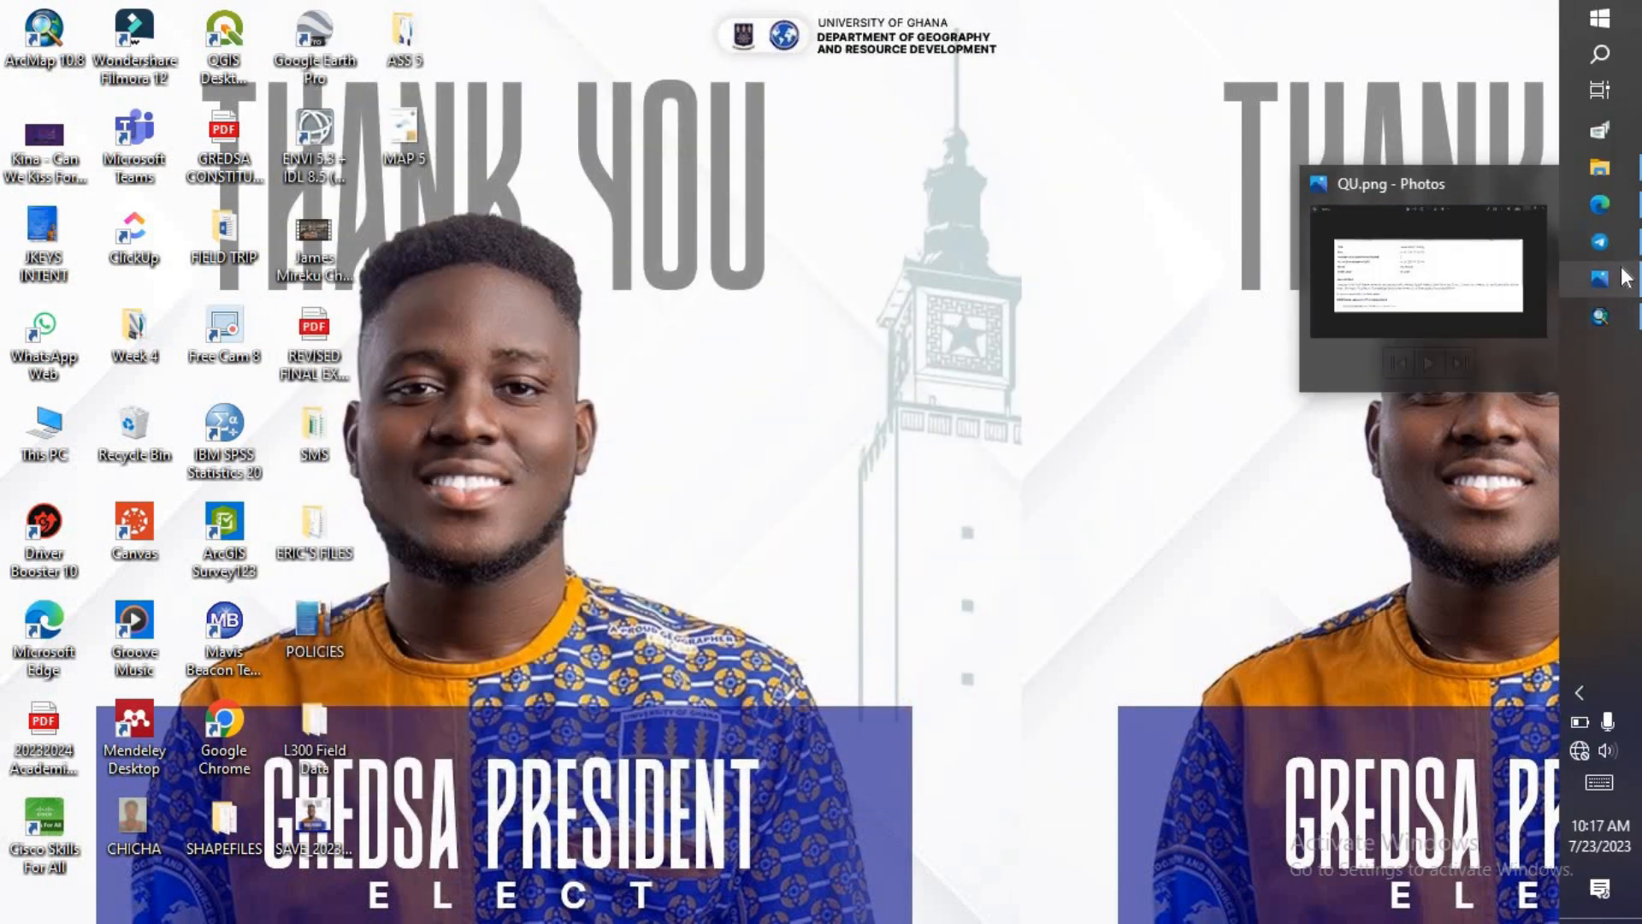
{"action": "left_click", "coordinate": [1599, 316]}
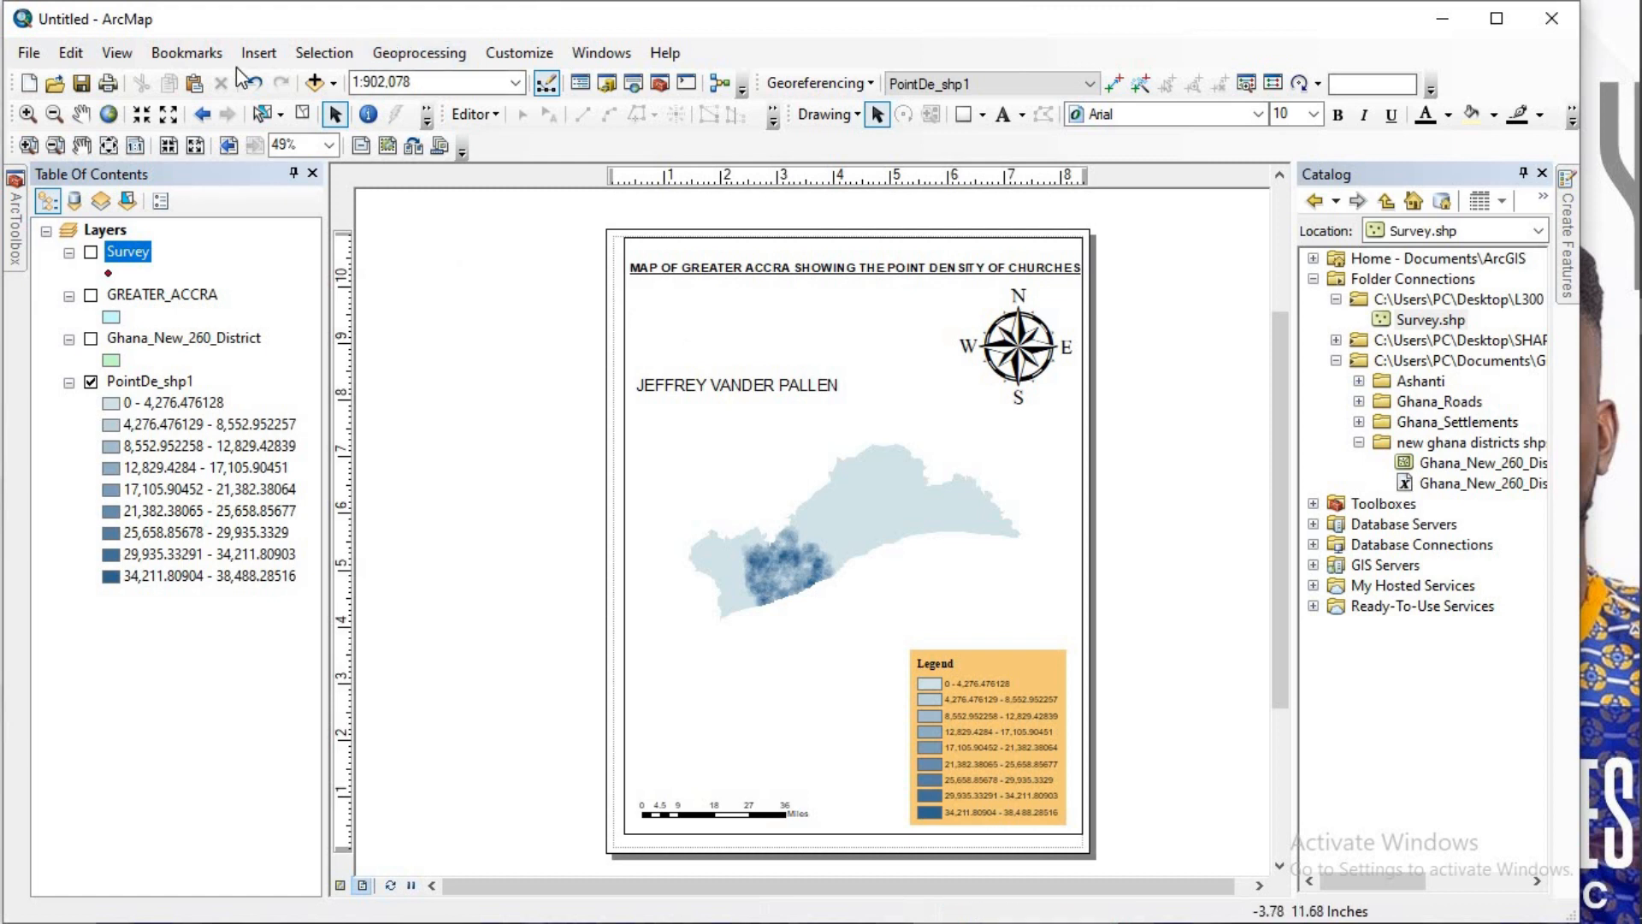
{"action": "right_click", "coordinate": [130, 59]}
{"action": "left_click", "coordinate": [113, 50]}
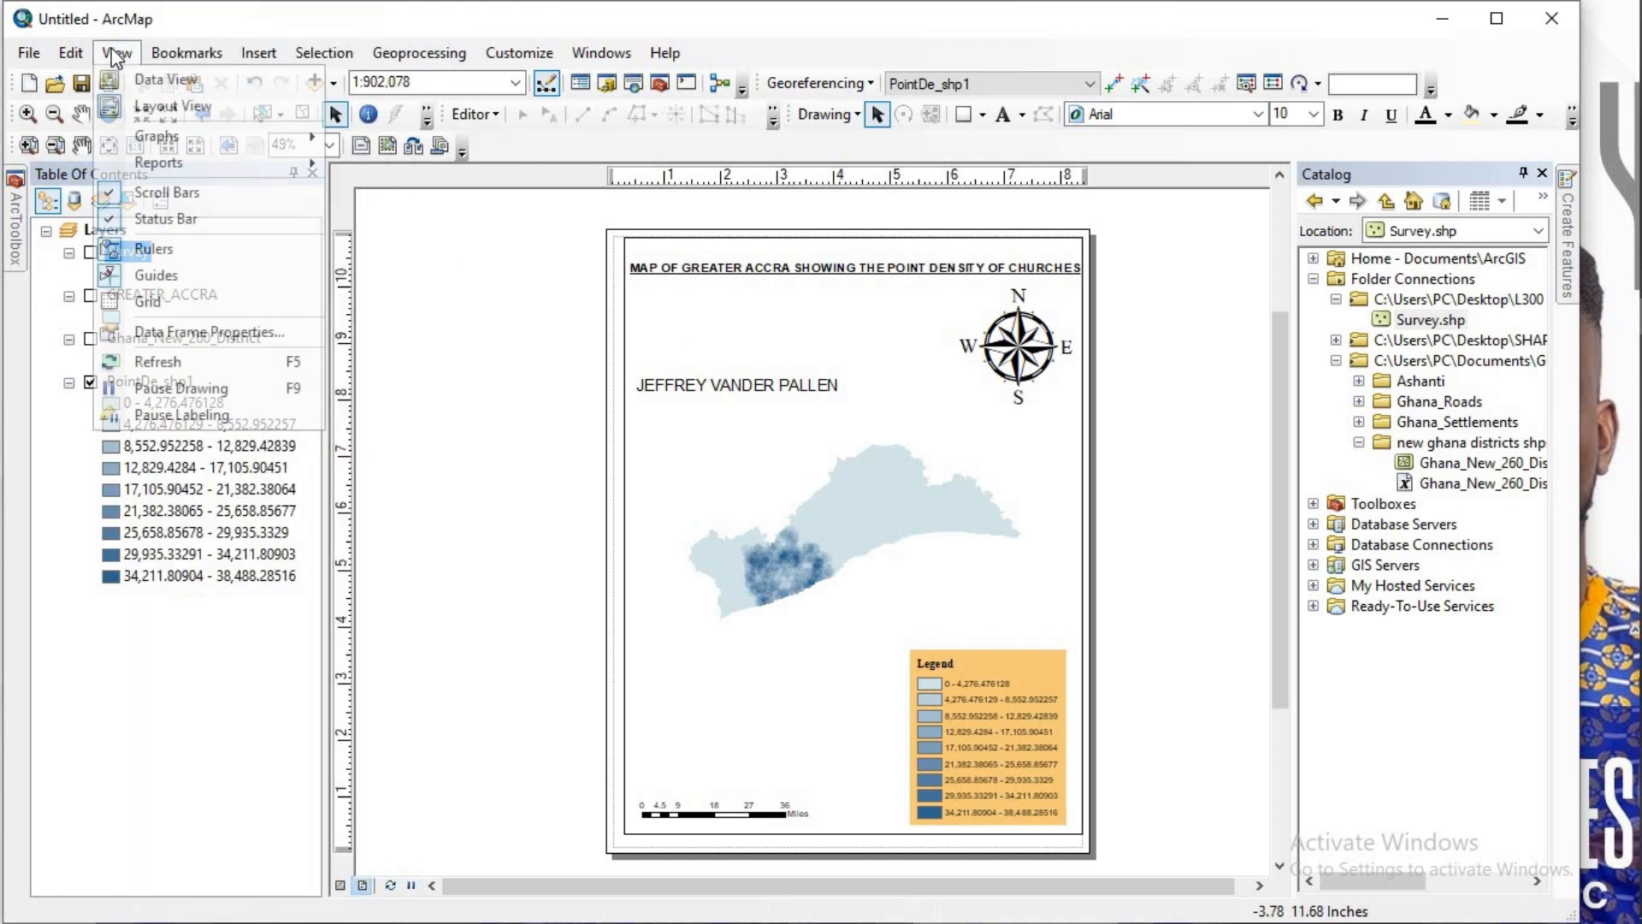
{"action": "left_click", "coordinate": [202, 80]}
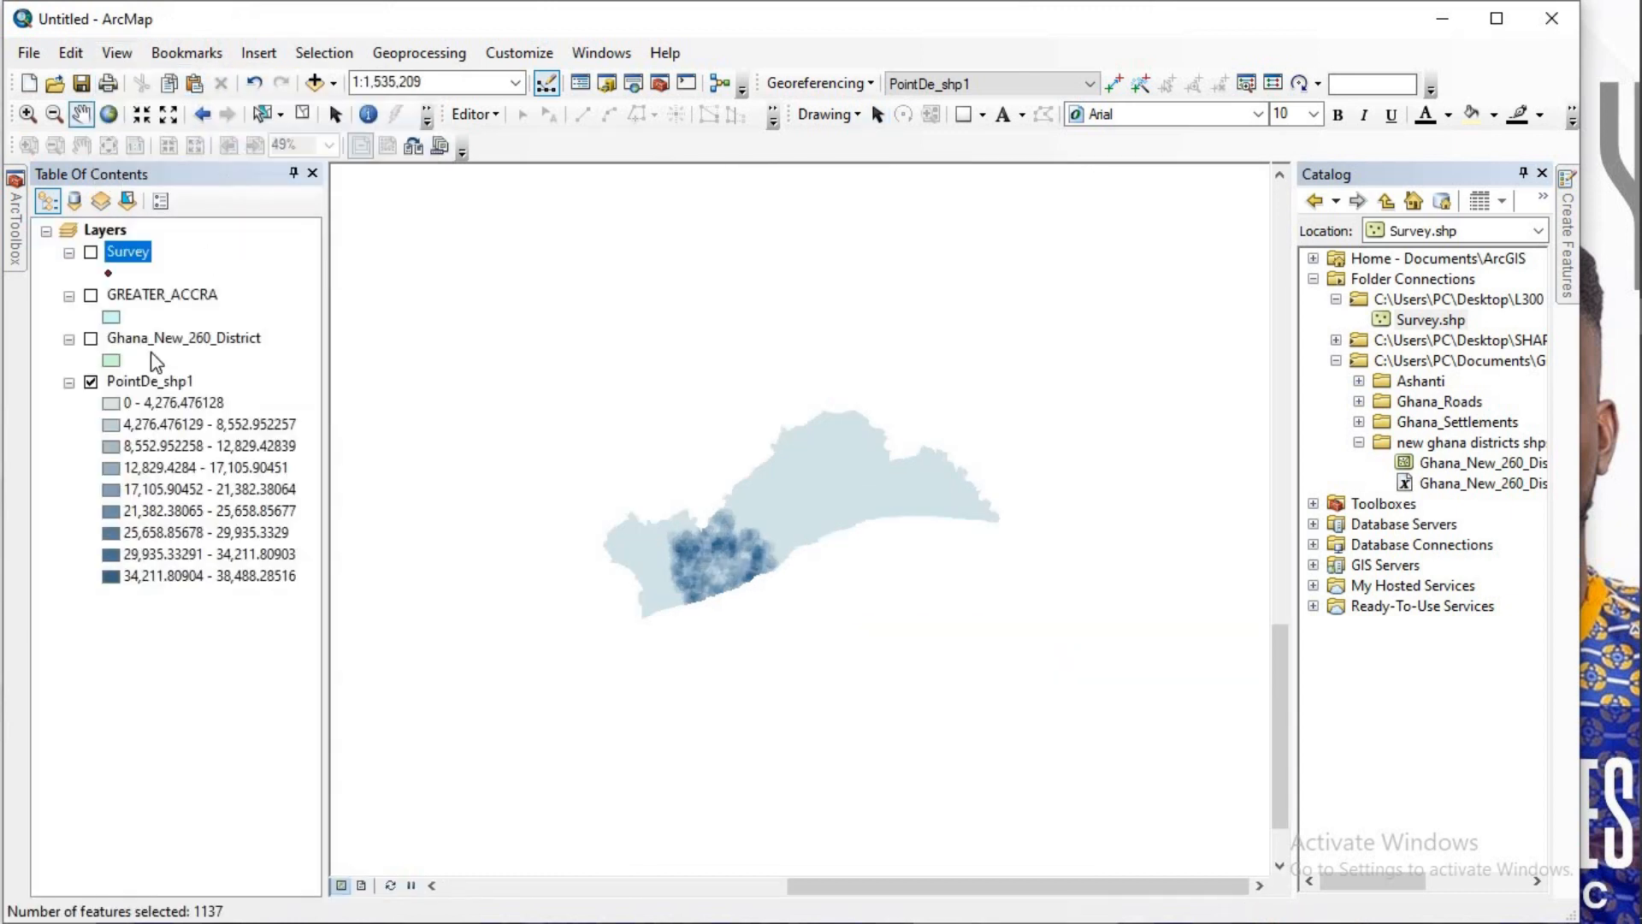
Step: Remove the PointDe_shp1 layer and turn on the GREATER_ACCRA and Survey layers
{"action": "left_click", "coordinate": [150, 382]}
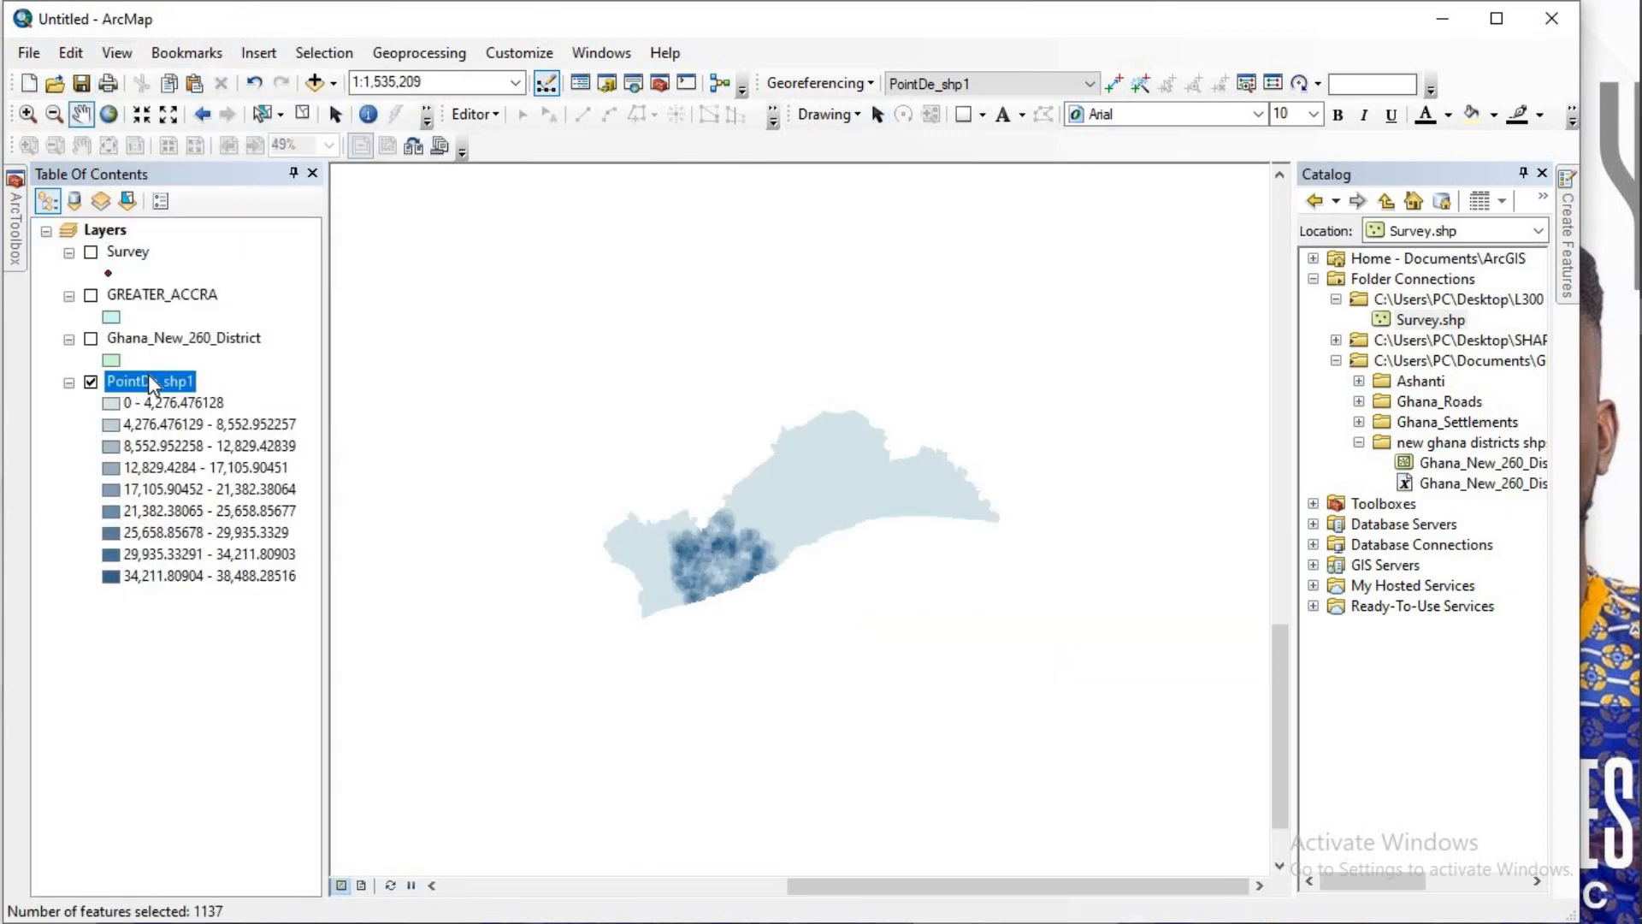
{"action": "right_click", "coordinate": [147, 372]}
{"action": "left_click", "coordinate": [182, 414]}
{"action": "left_click", "coordinate": [91, 295]}
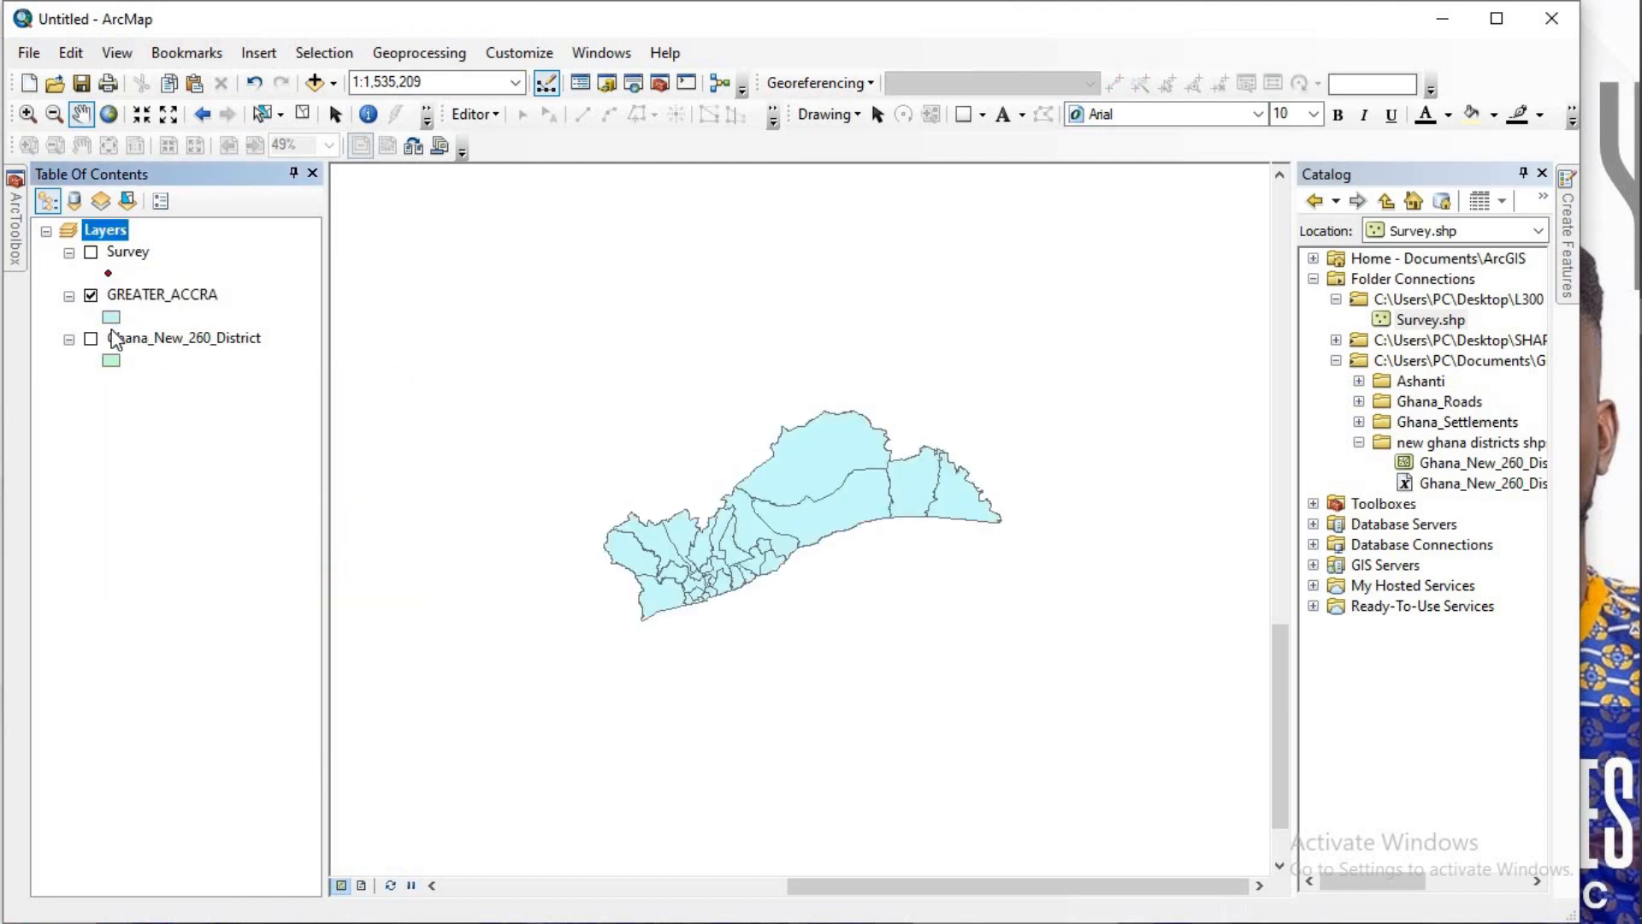
{"action": "left_click", "coordinate": [89, 254]}
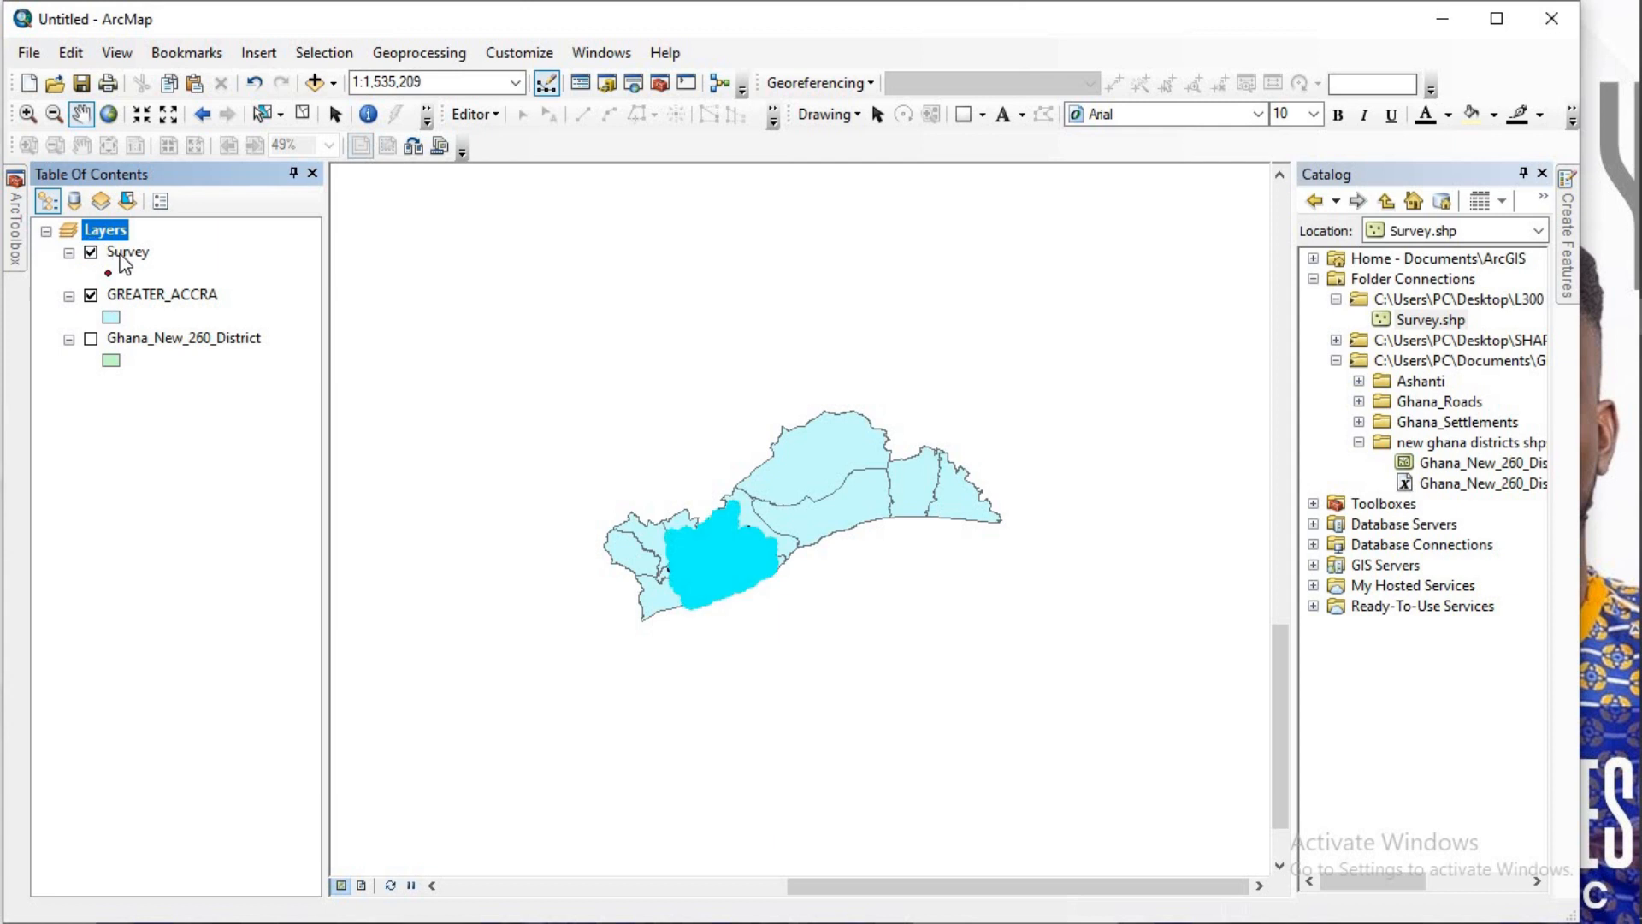
Step: Open the Kernel Density tool from the Spatial Analyst density tools and choose Survey as the input features
{"action": "scroll", "coordinate": [819, 557], "scroll_direction": "up", "scroll_amount": 1}
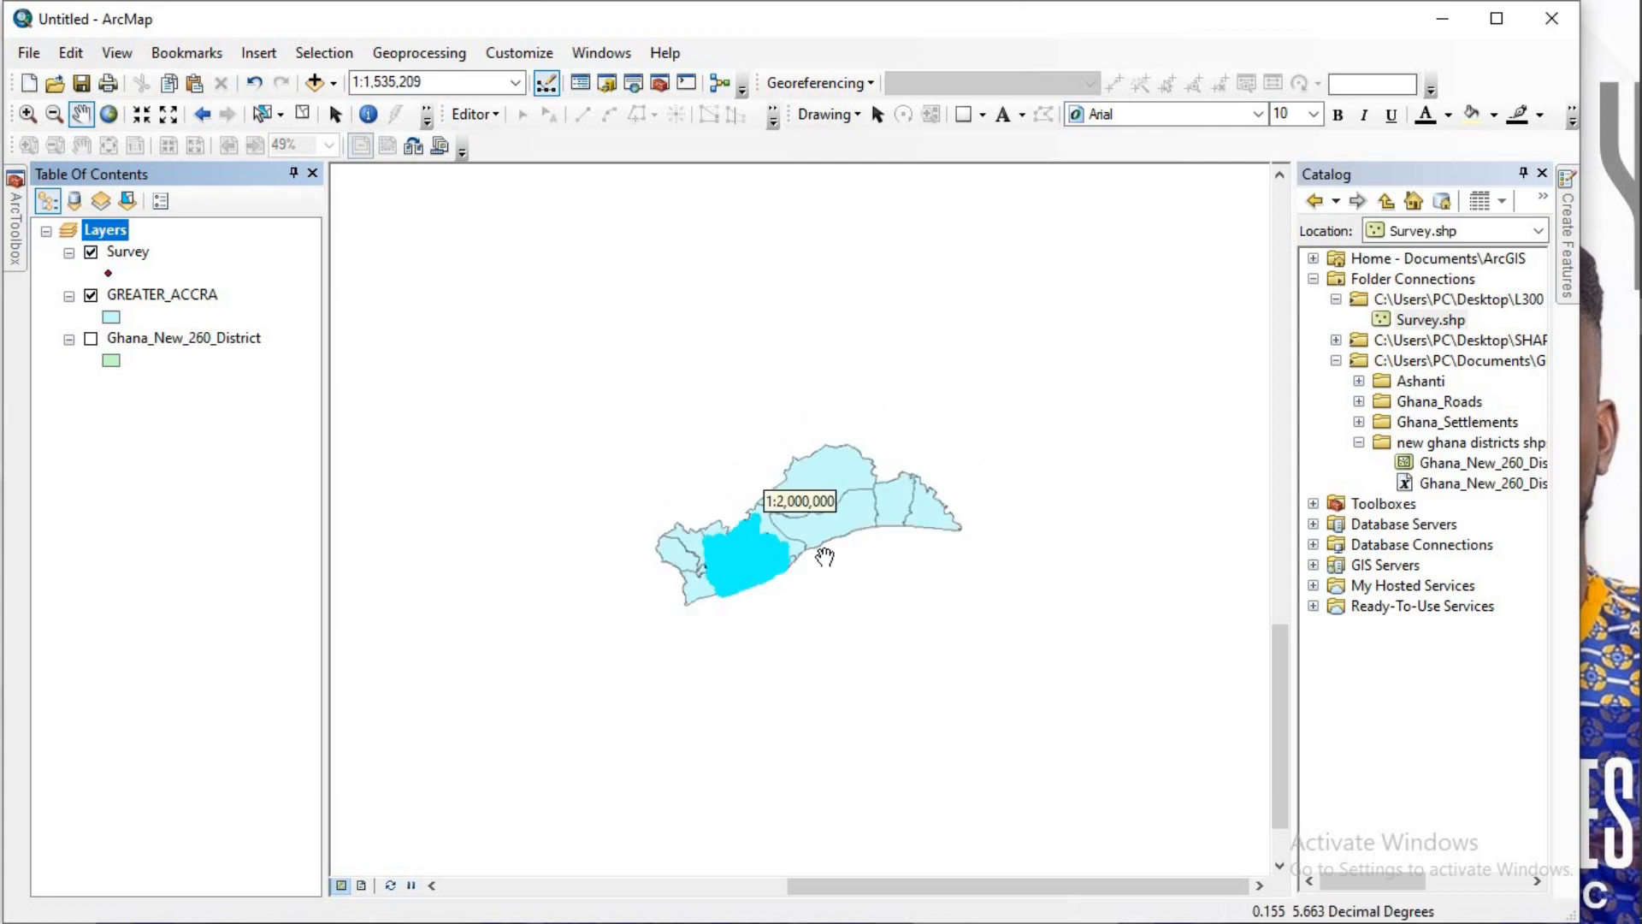
{"action": "scroll", "coordinate": [793, 511], "scroll_direction": "up", "scroll_amount": 1}
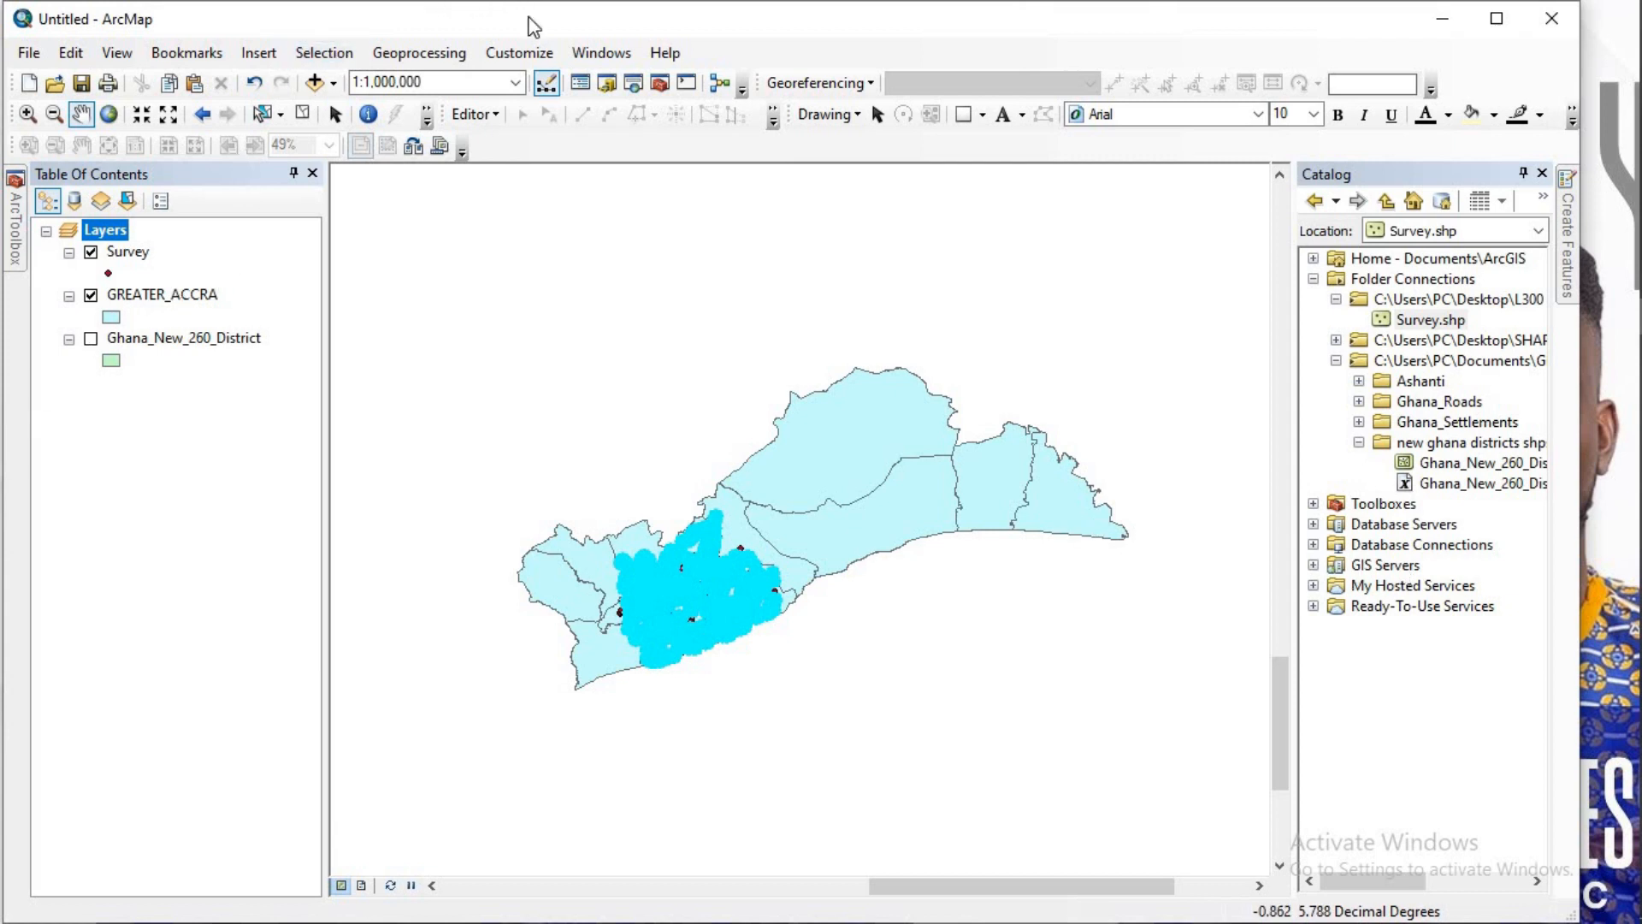
{"action": "left_click", "coordinate": [414, 53]}
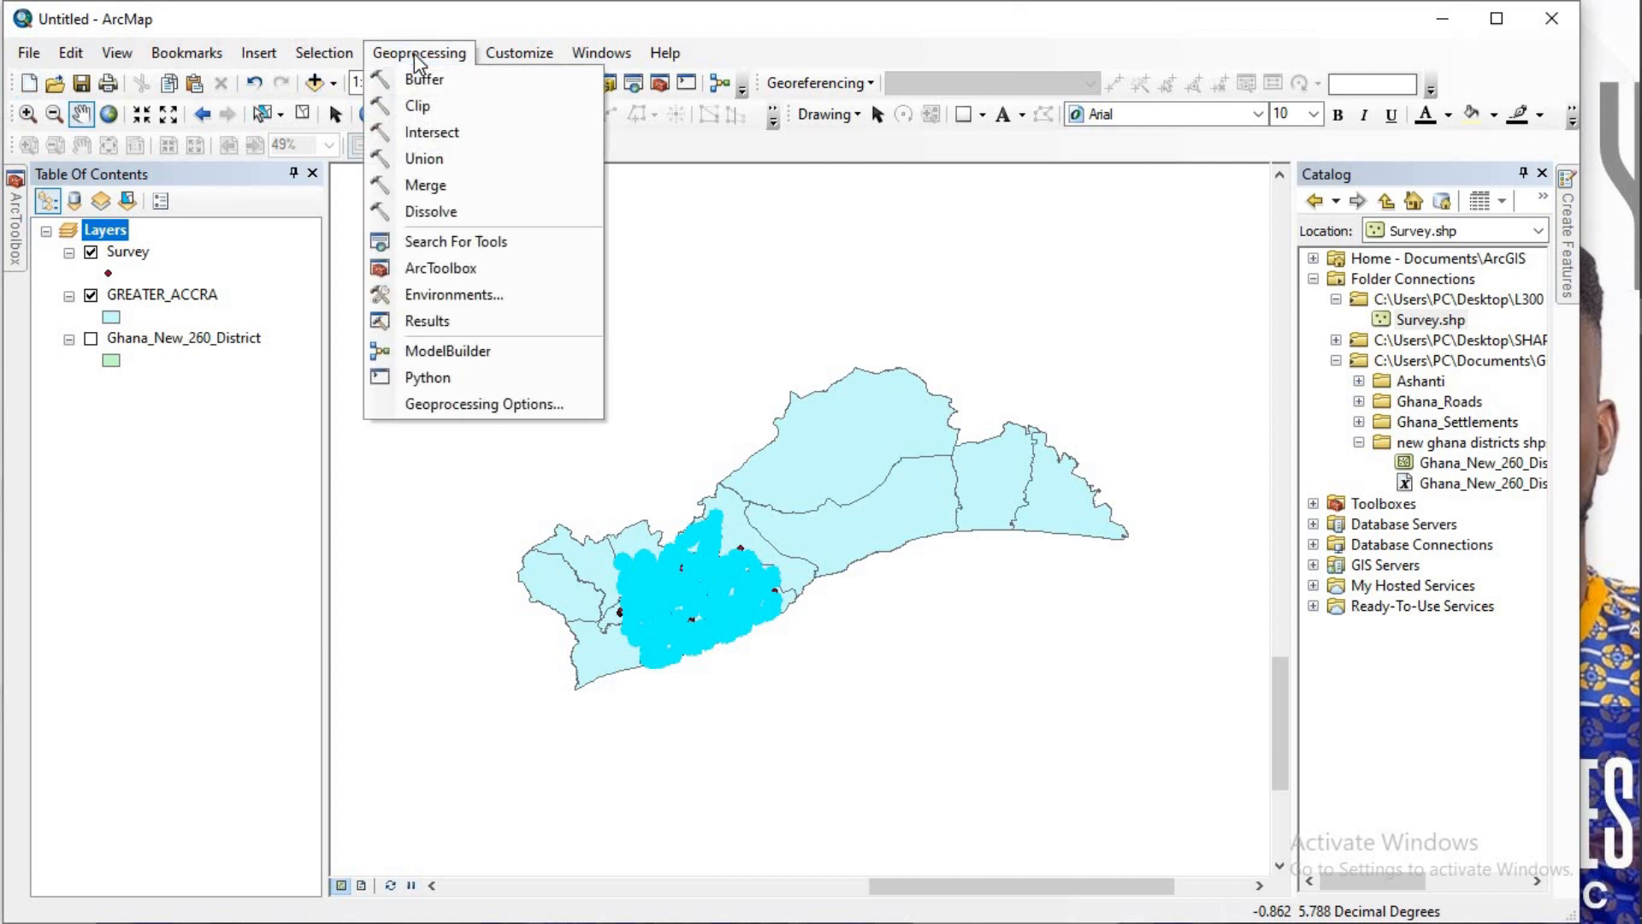
{"action": "left_click", "coordinate": [430, 268]}
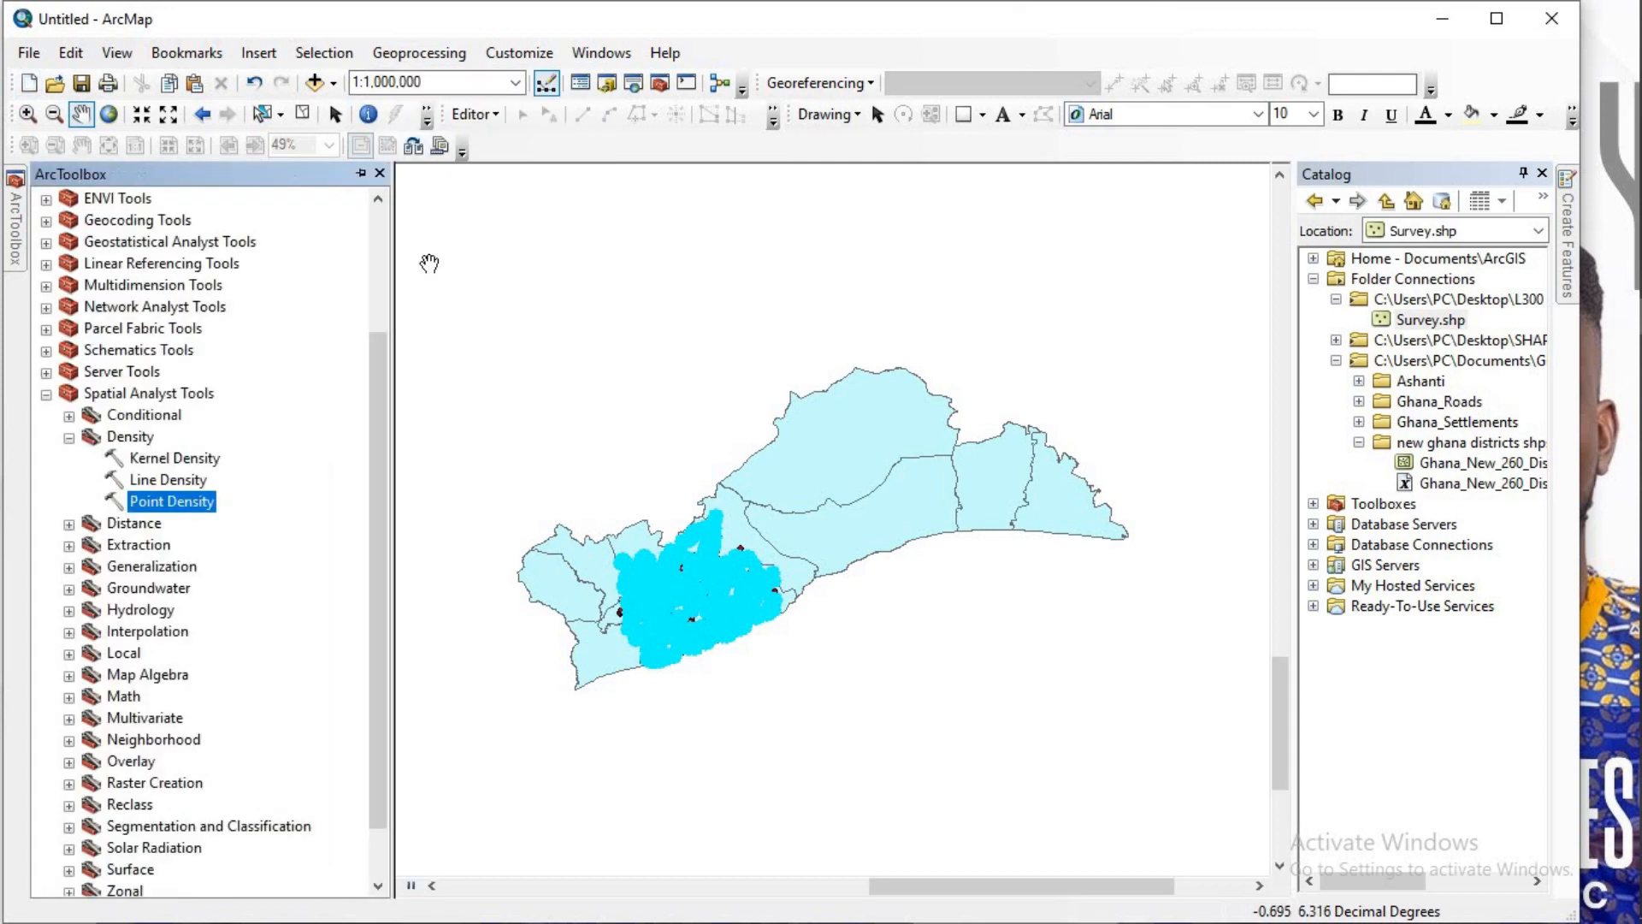
{"action": "left_click", "coordinate": [46, 394]}
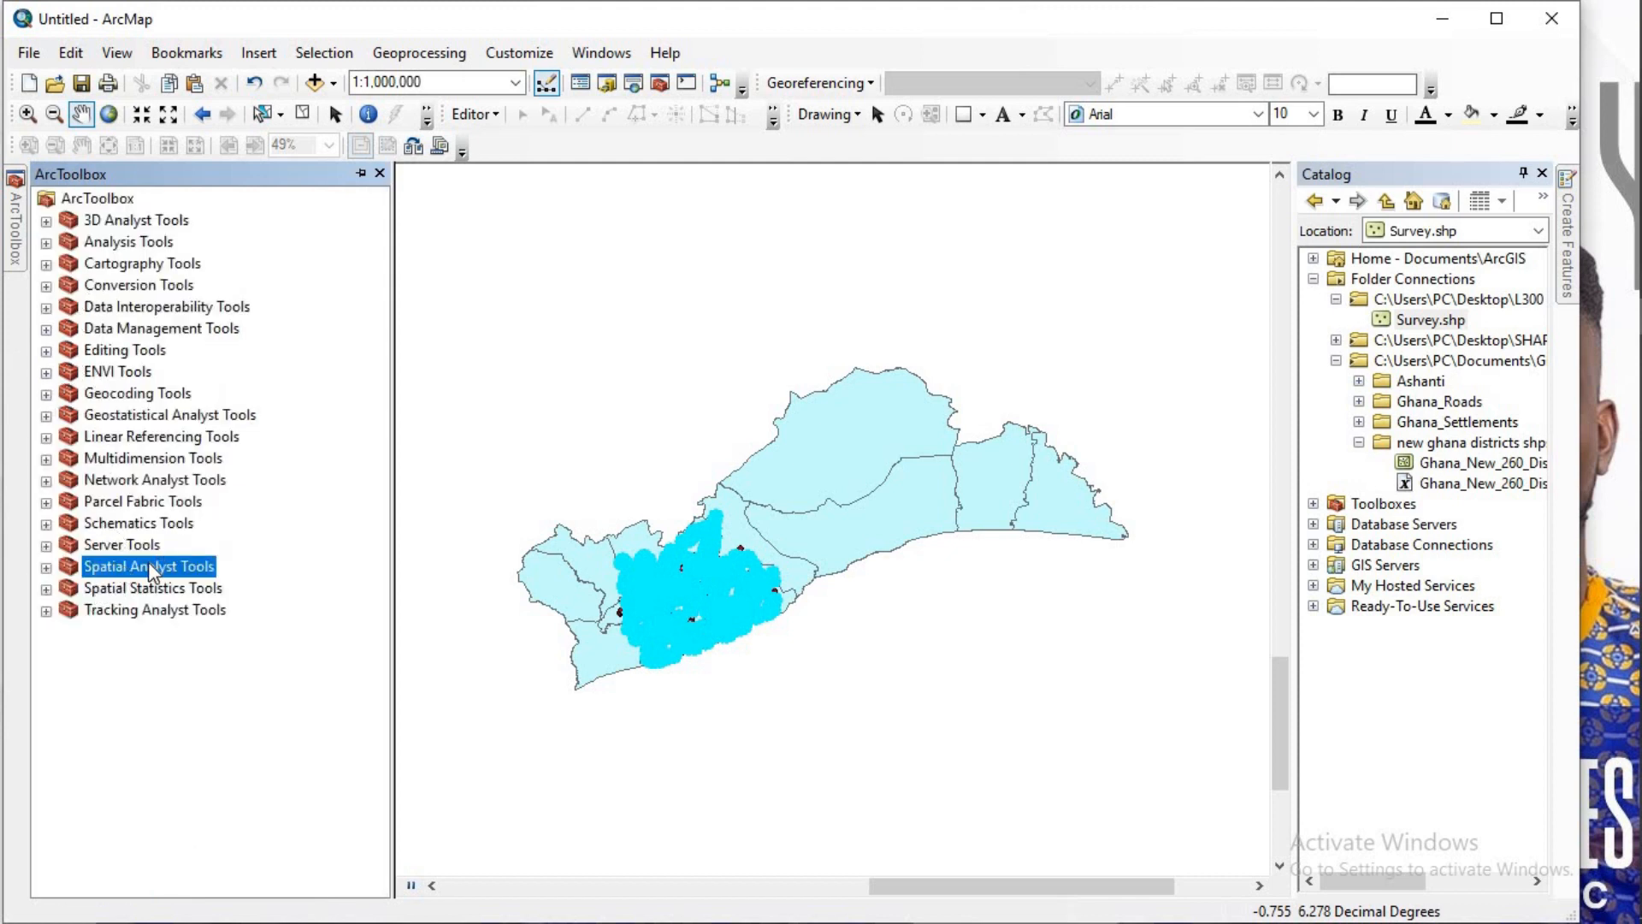
{"action": "left_click", "coordinate": [46, 566]}
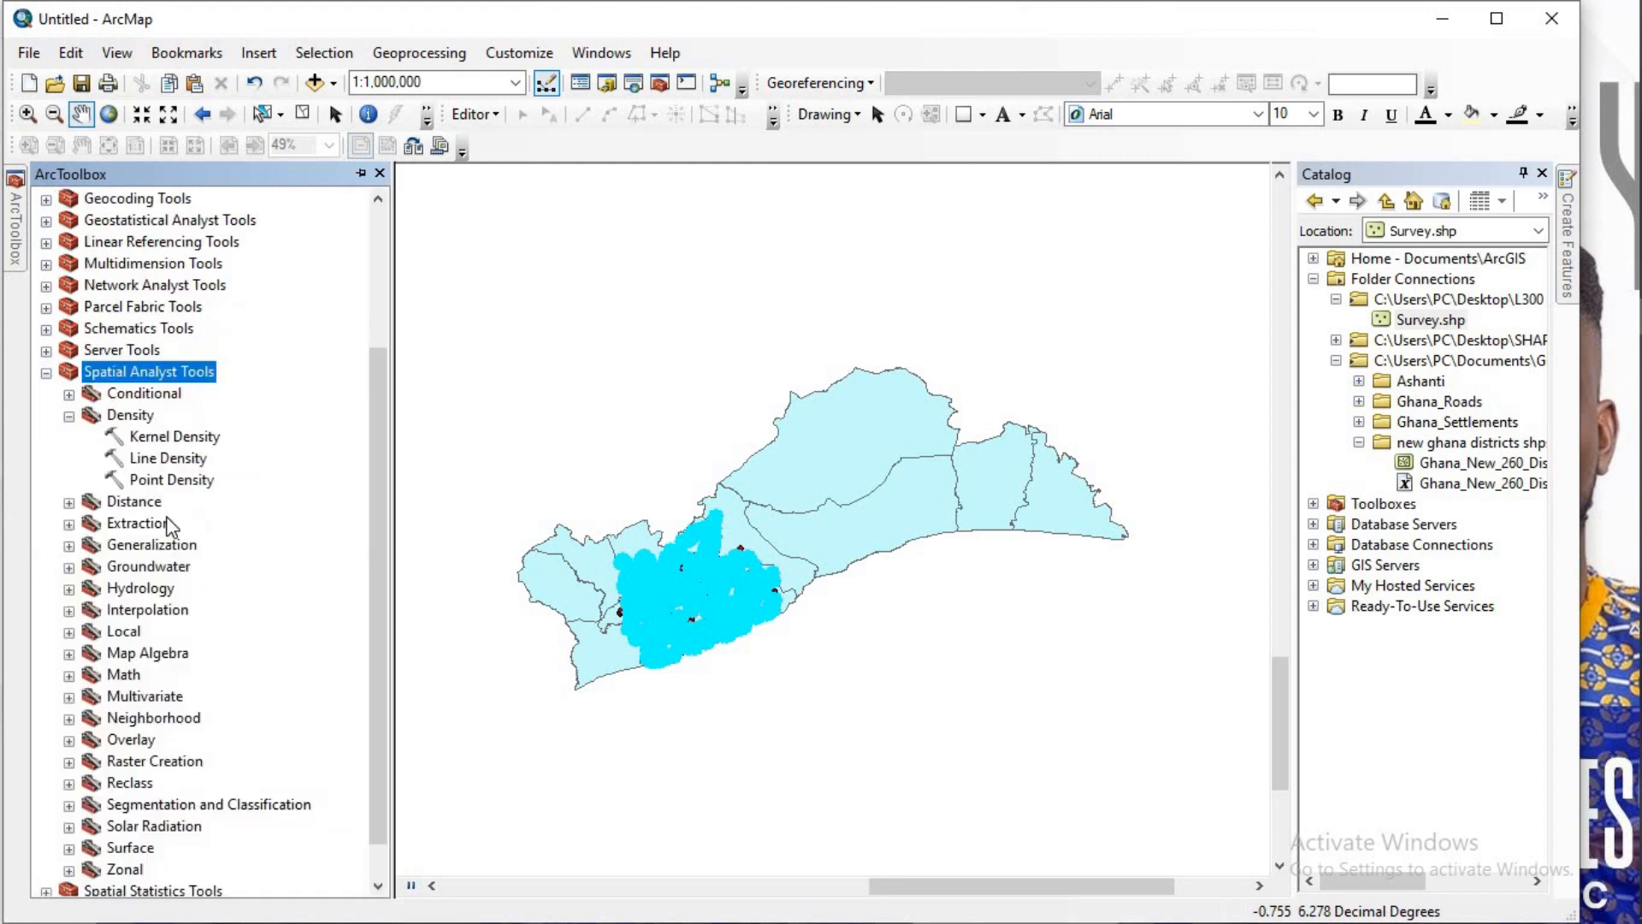
{"action": "left_click", "coordinate": [70, 416]}
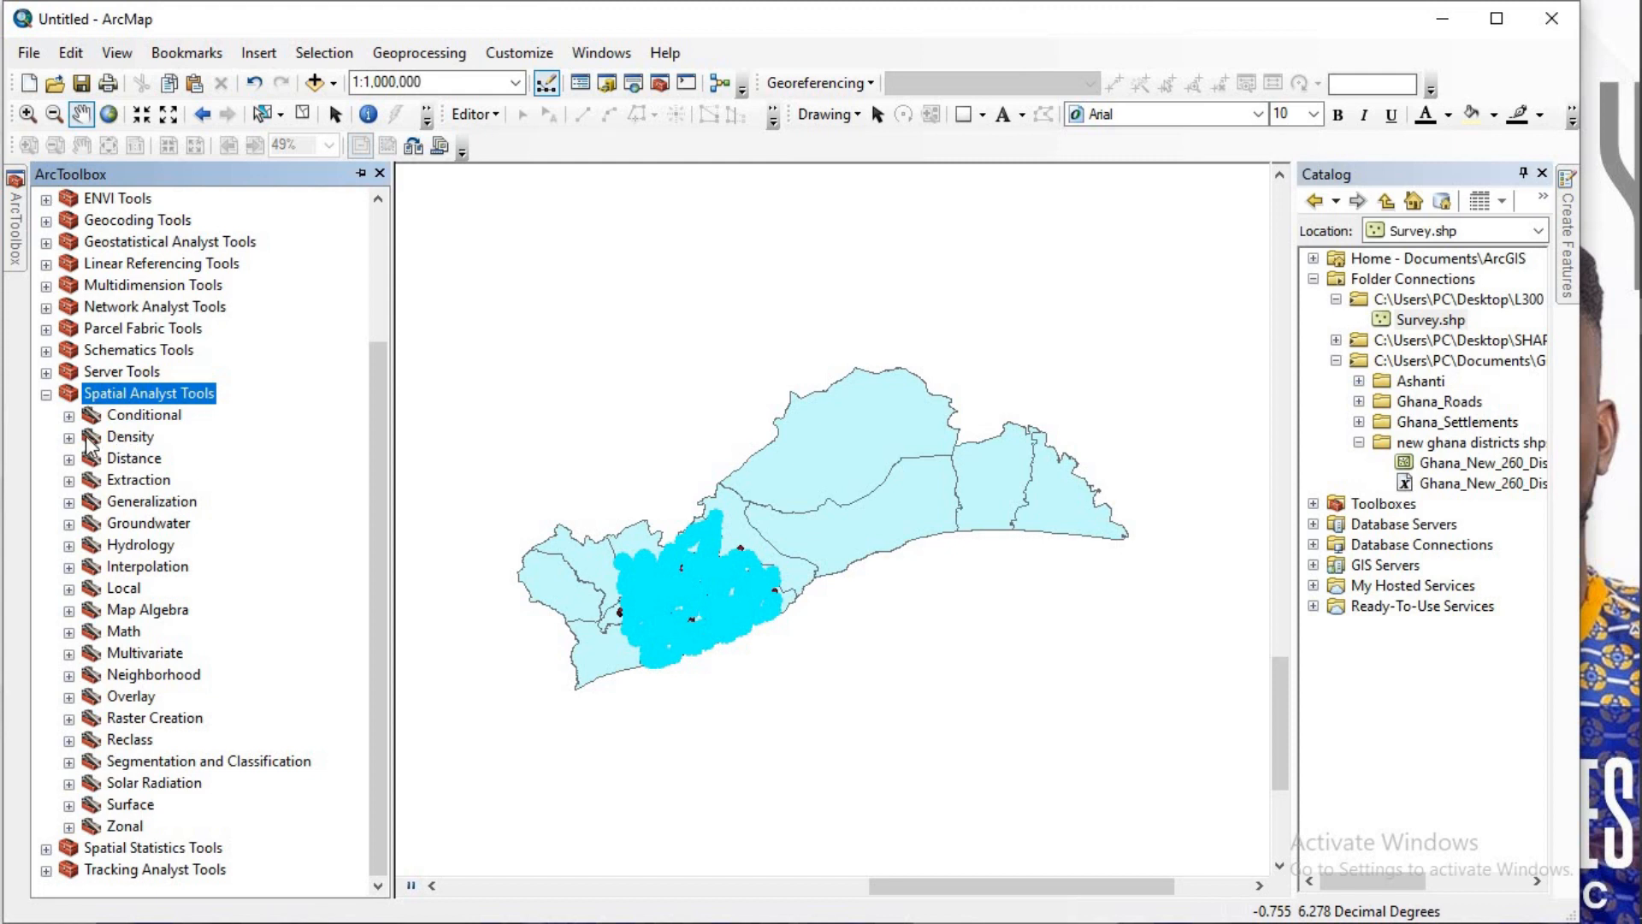
{"action": "left_click", "coordinate": [68, 438]}
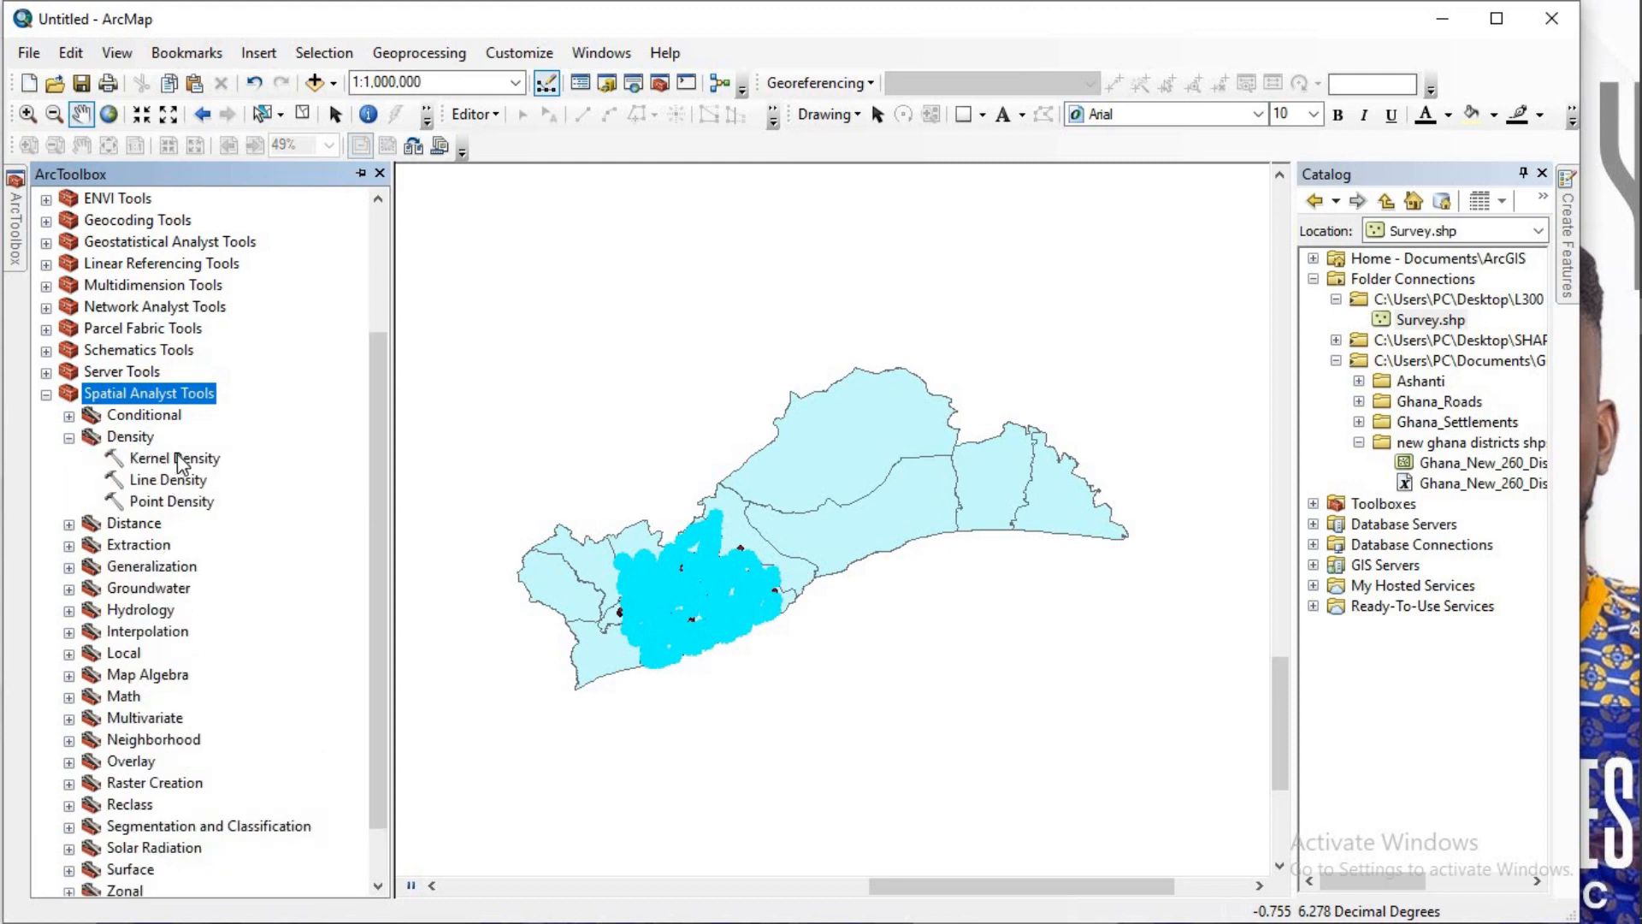
{"action": "double_click", "coordinate": [177, 454]}
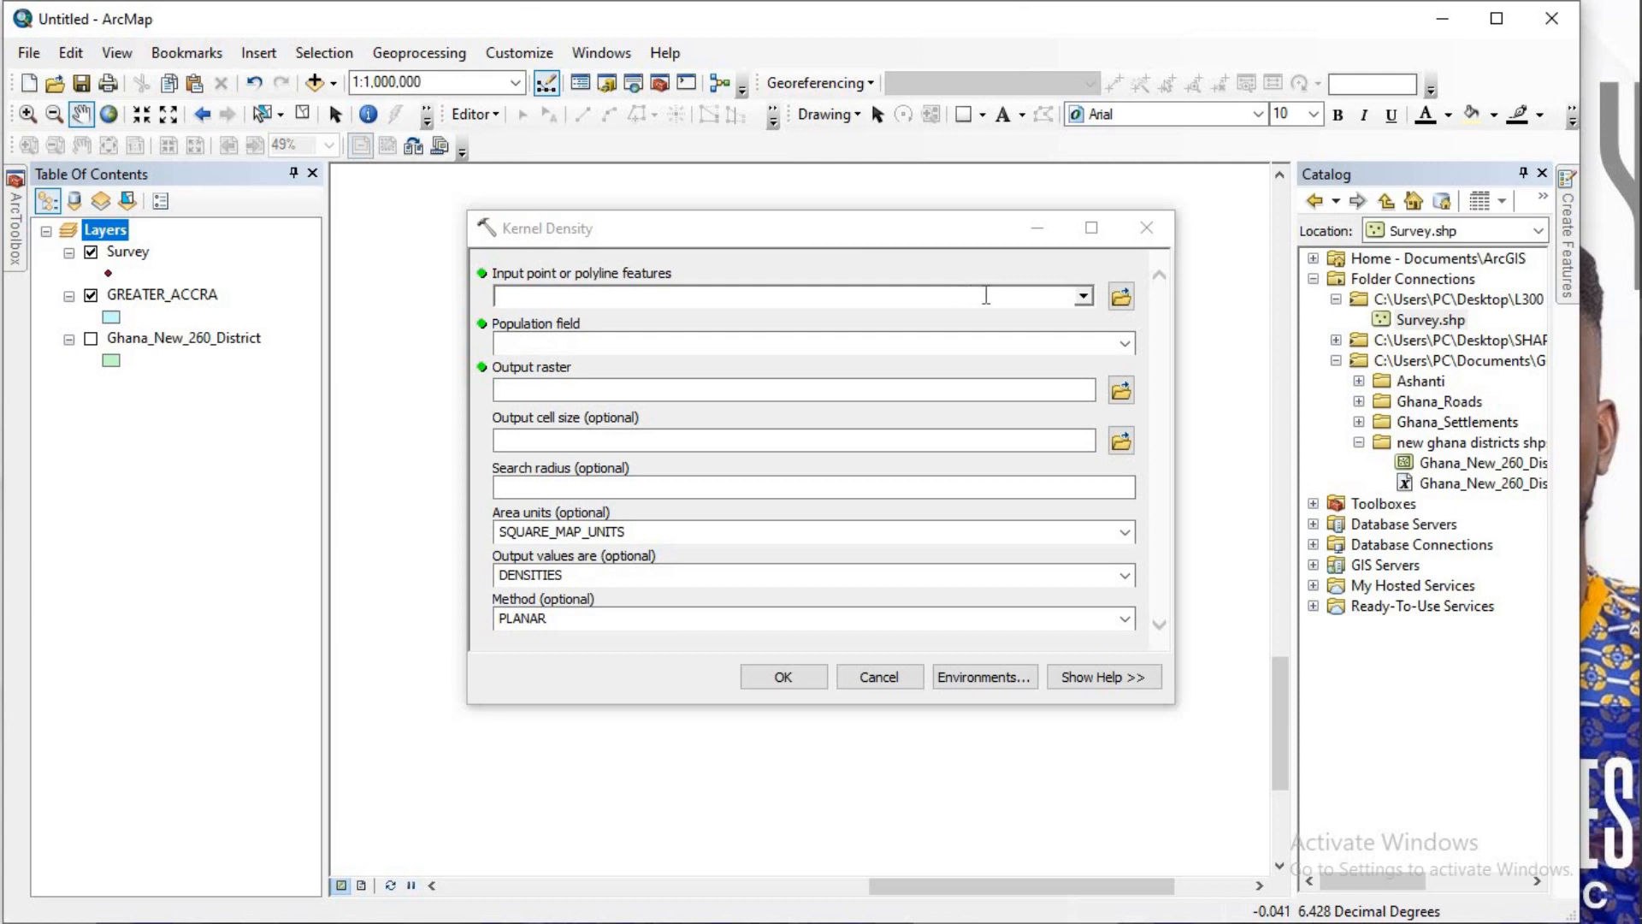
{"action": "left_click", "coordinate": [1084, 297]}
{"action": "left_click", "coordinate": [568, 320]}
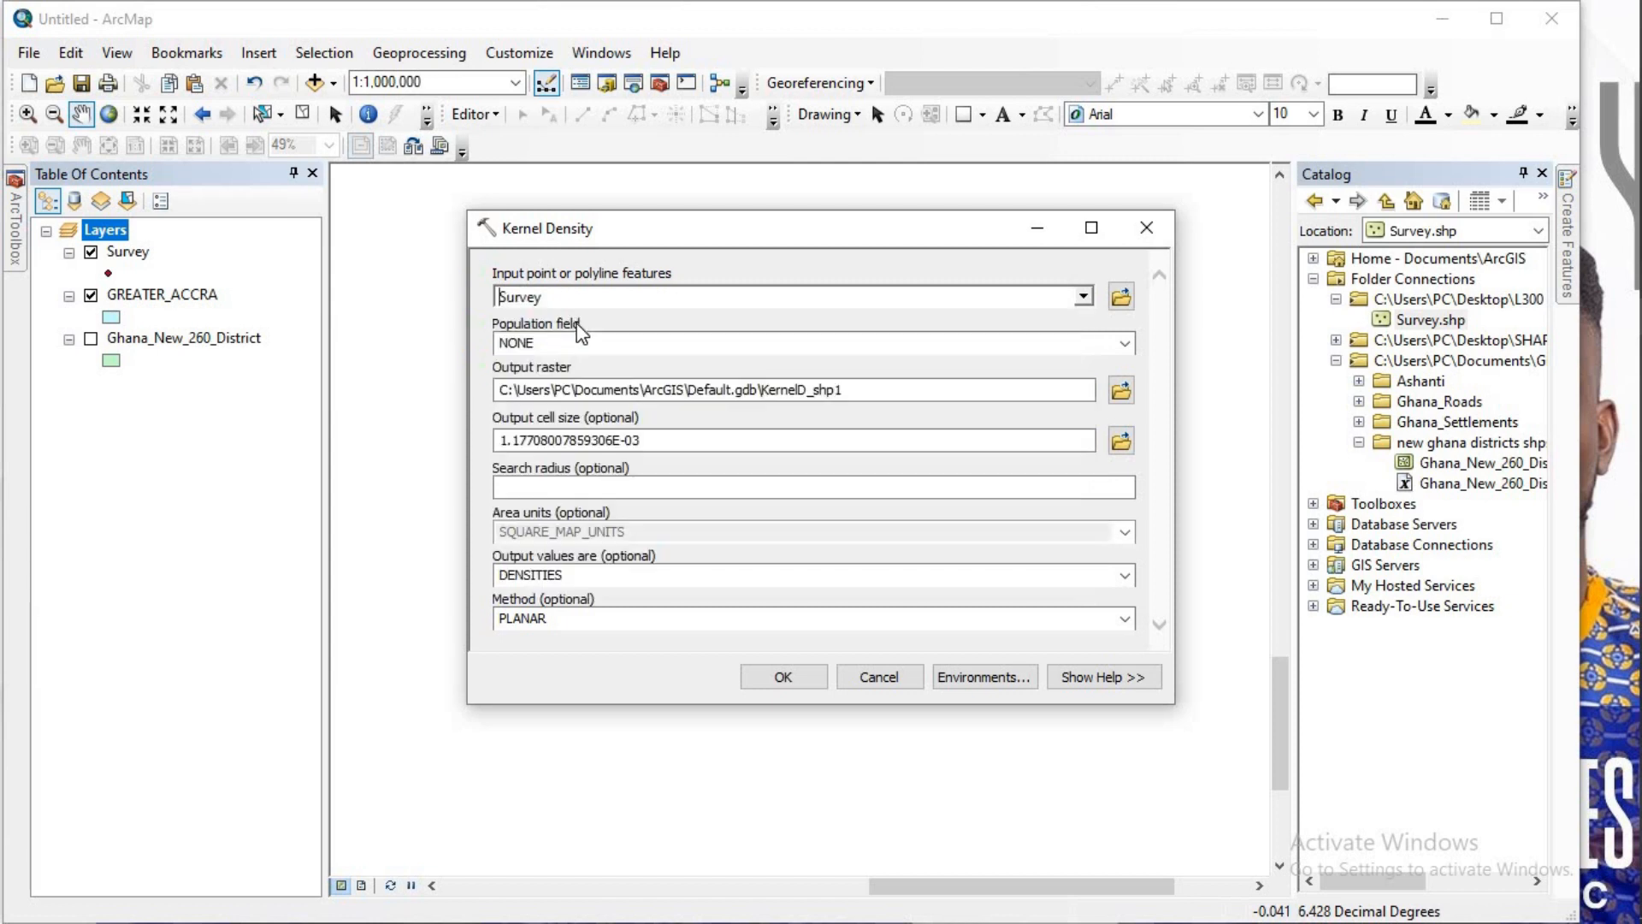
Step: In the tool's environment settings, set the processing extent to Same as layer GREATER_ACCRA
{"action": "left_click", "coordinate": [983, 680]}
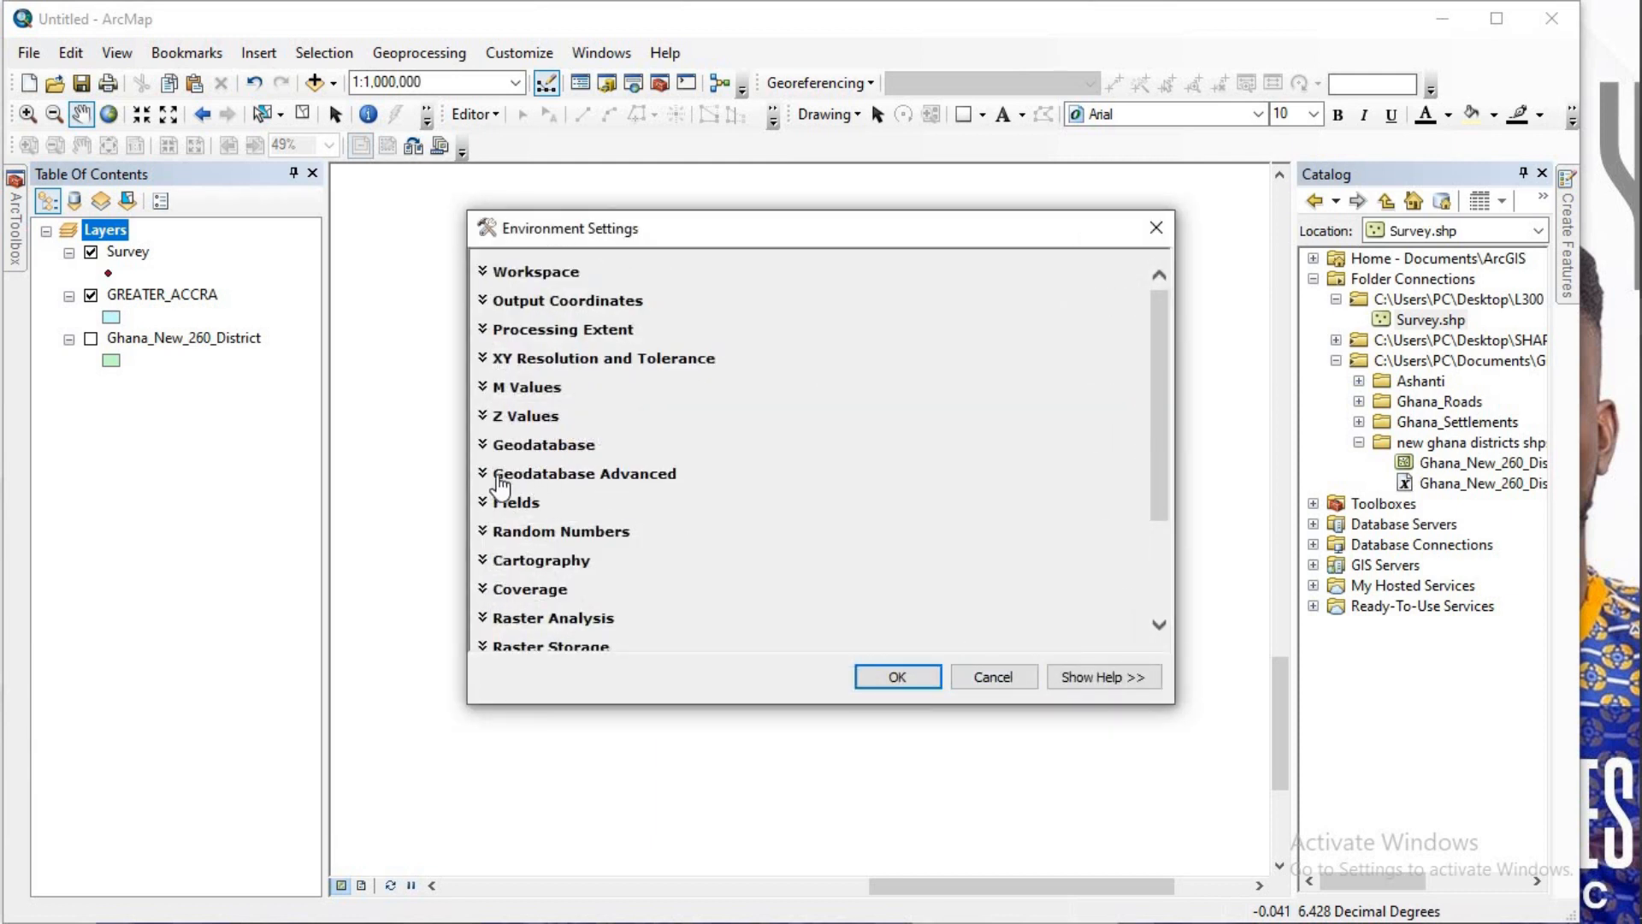
{"action": "left_click", "coordinate": [482, 332]}
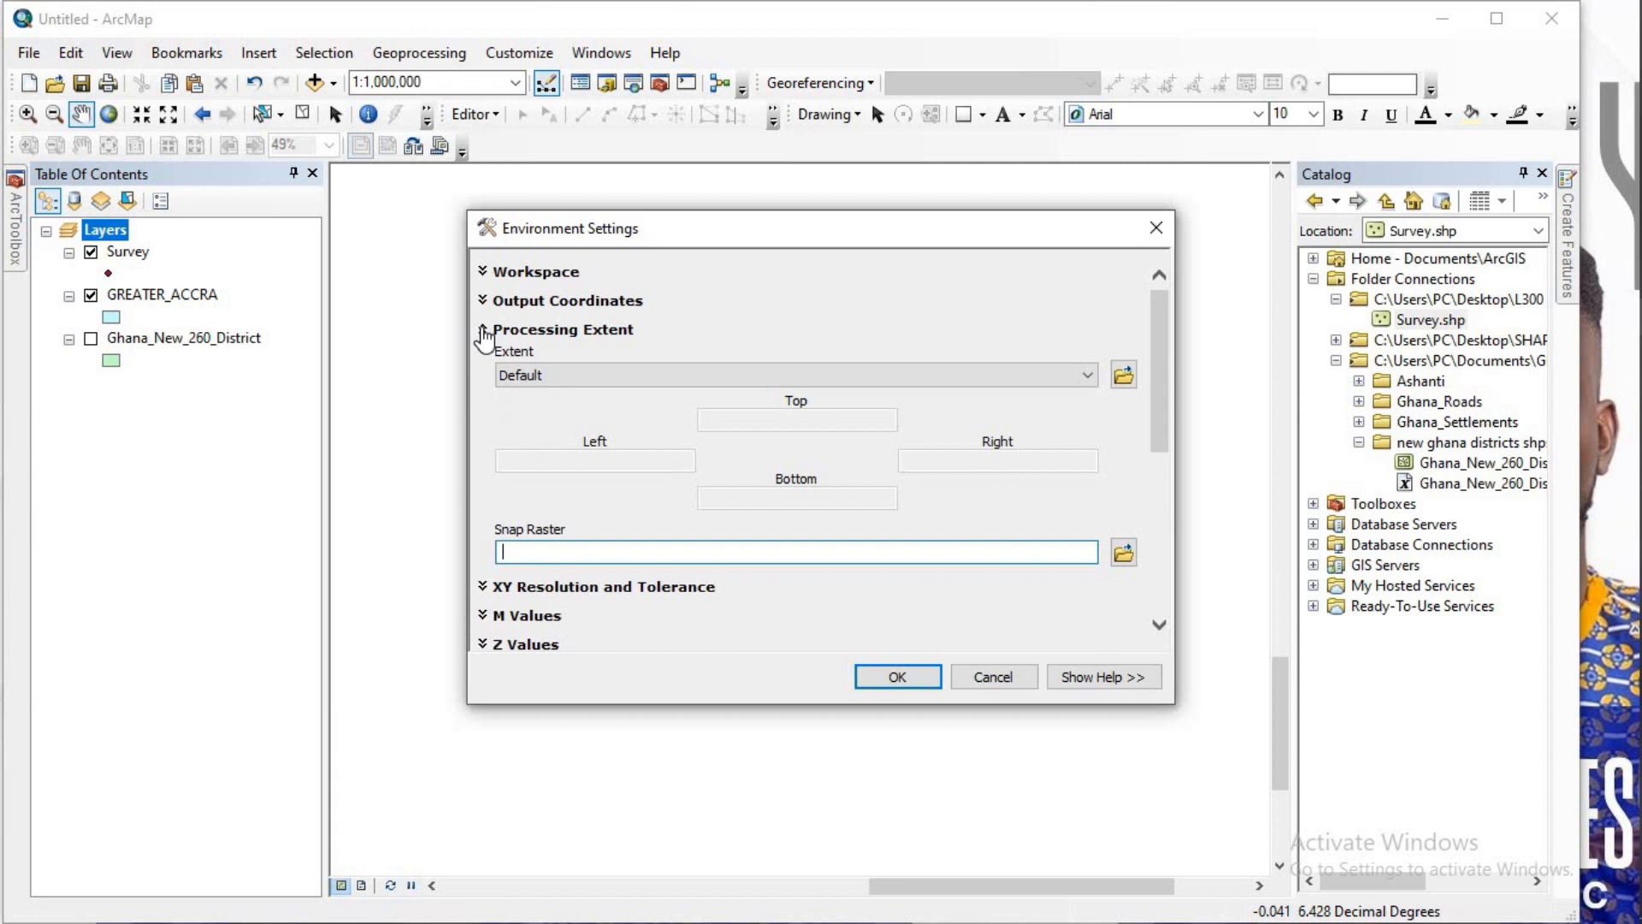
{"action": "left_click", "coordinate": [574, 376]}
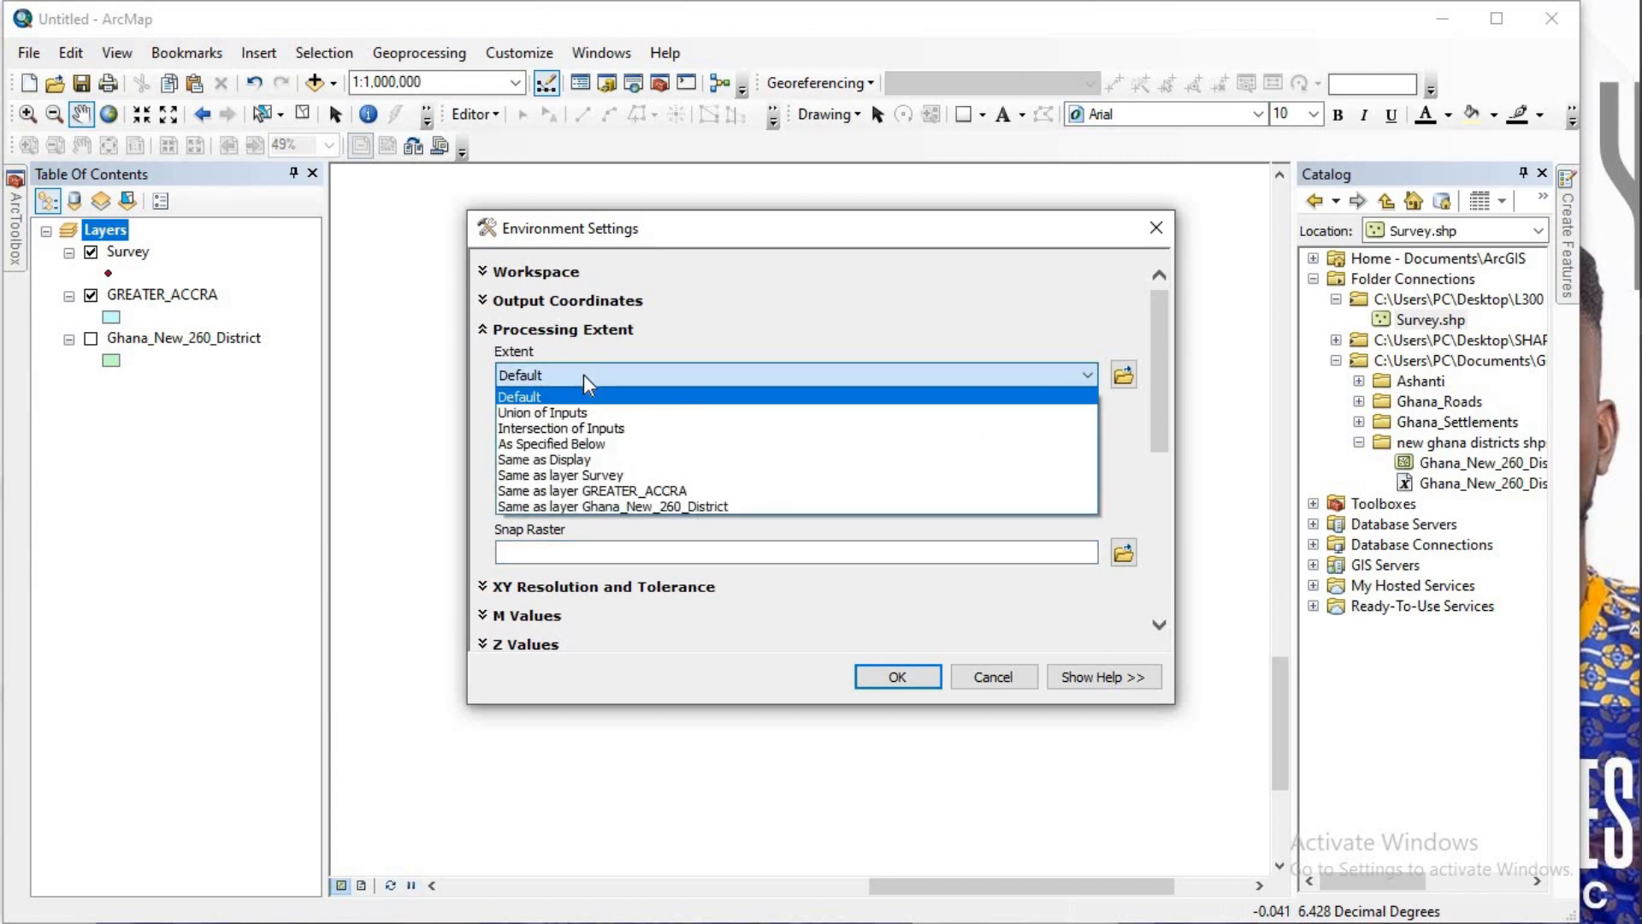
{"action": "left_click", "coordinate": [576, 491]}
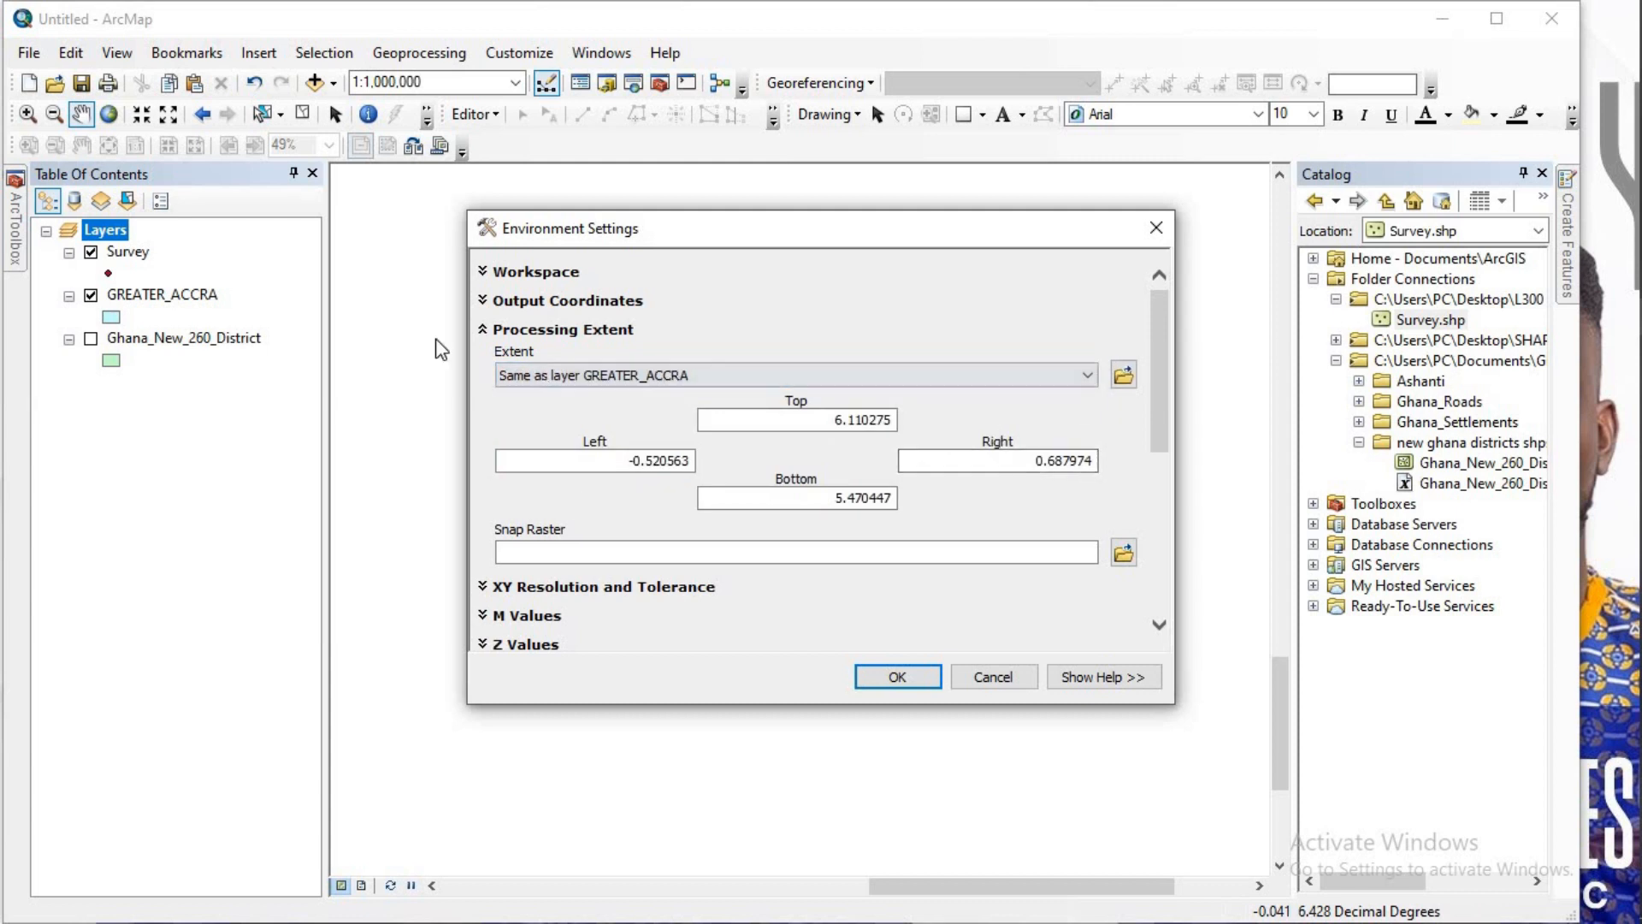
{"action": "left_click", "coordinate": [483, 331]}
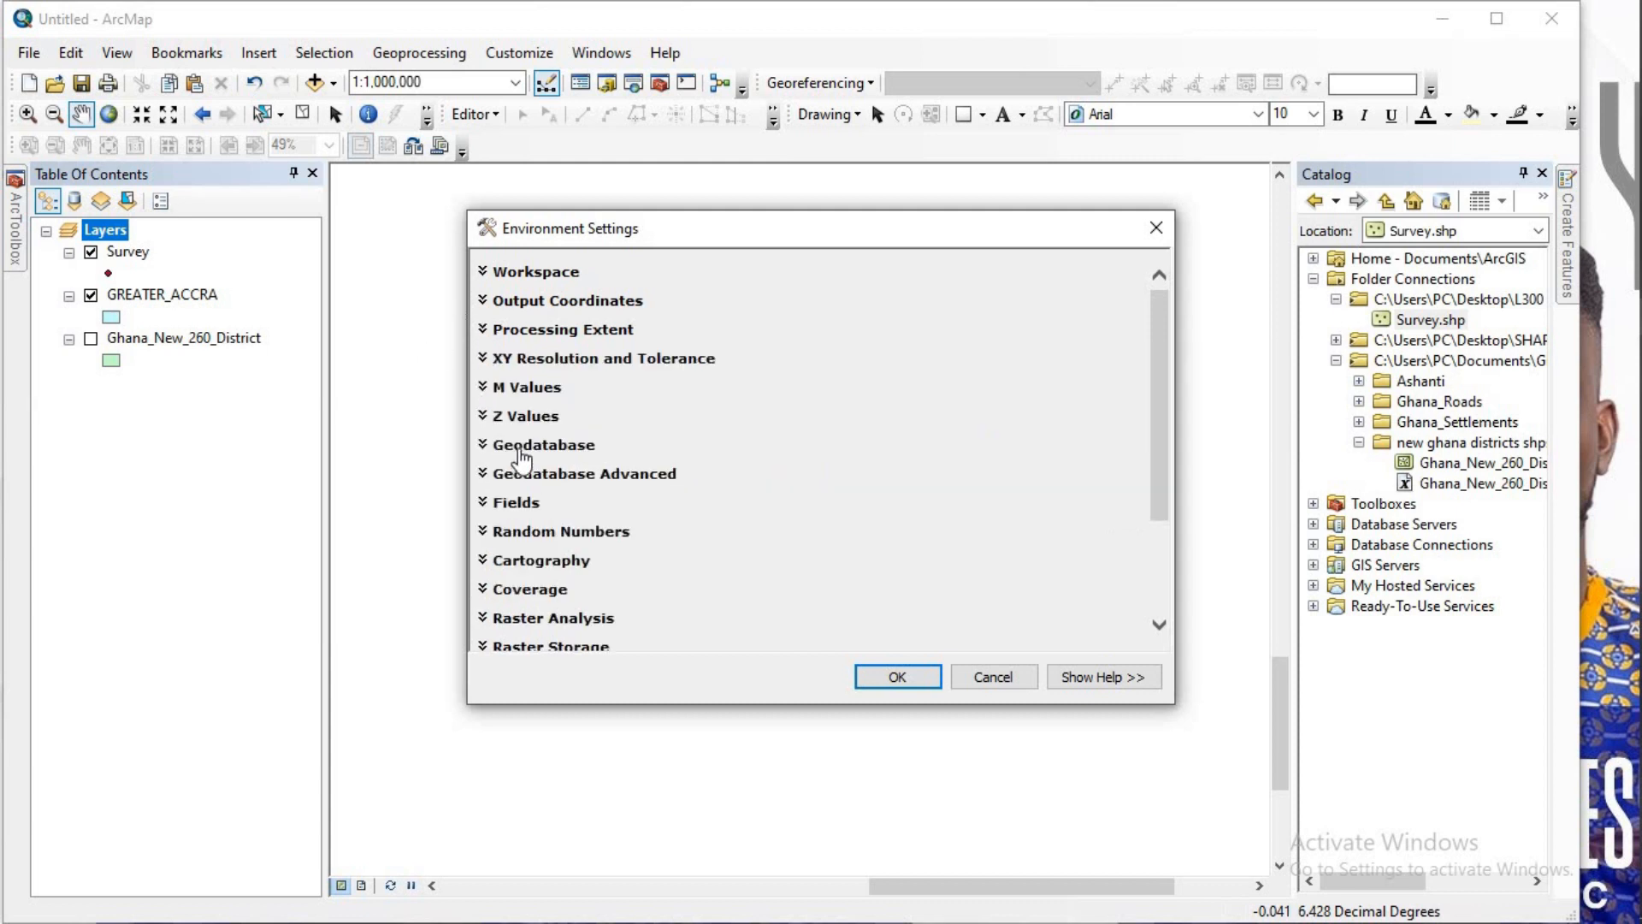
{"action": "scroll", "coordinate": [522, 459], "scroll_direction": "down", "scroll_amount": 2}
{"action": "left_click", "coordinate": [485, 557]}
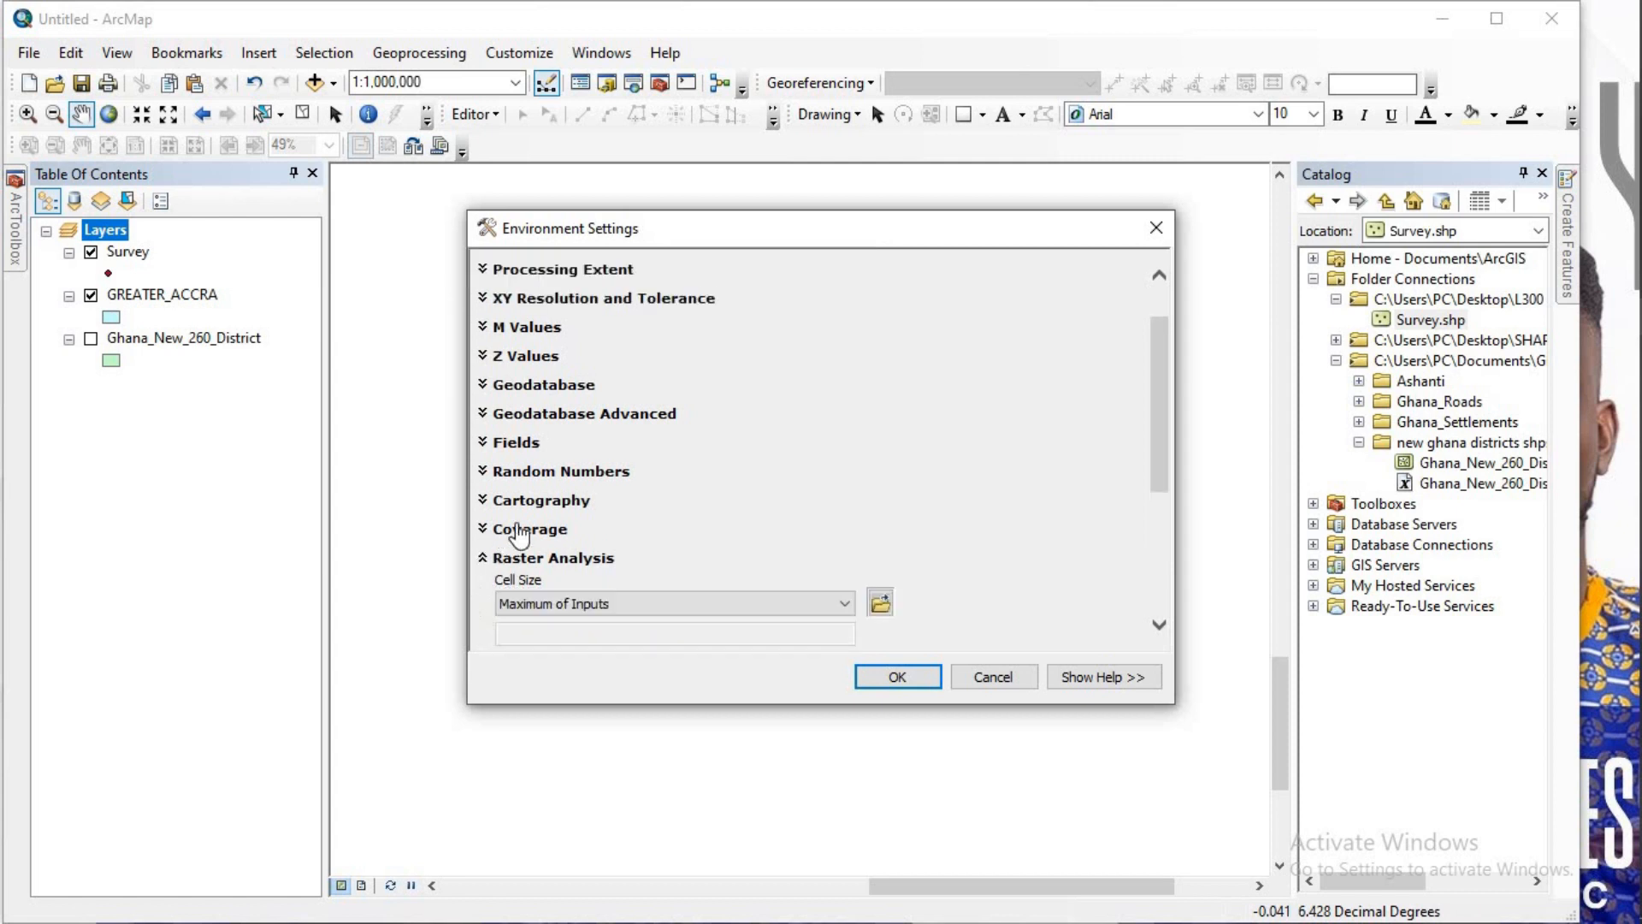
{"action": "scroll", "coordinate": [547, 526], "scroll_direction": "down", "scroll_amount": 6}
{"action": "scroll", "coordinate": [678, 495], "scroll_direction": "up", "scroll_amount": 1}
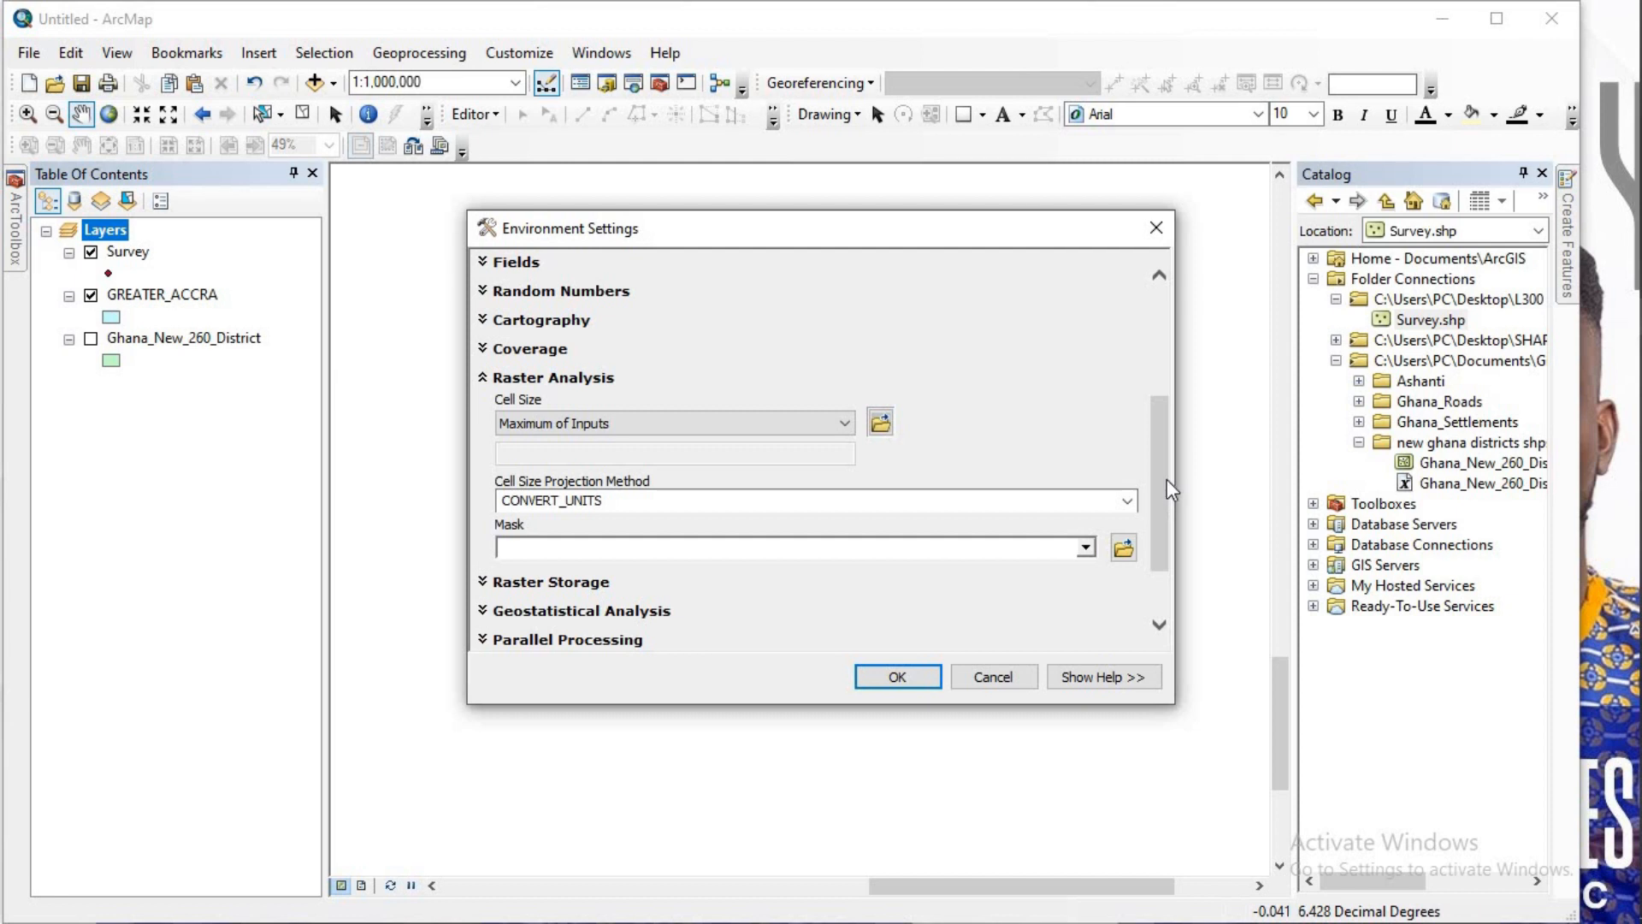
{"action": "scroll", "coordinate": [1166, 479], "scroll_direction": "down", "scroll_amount": 3}
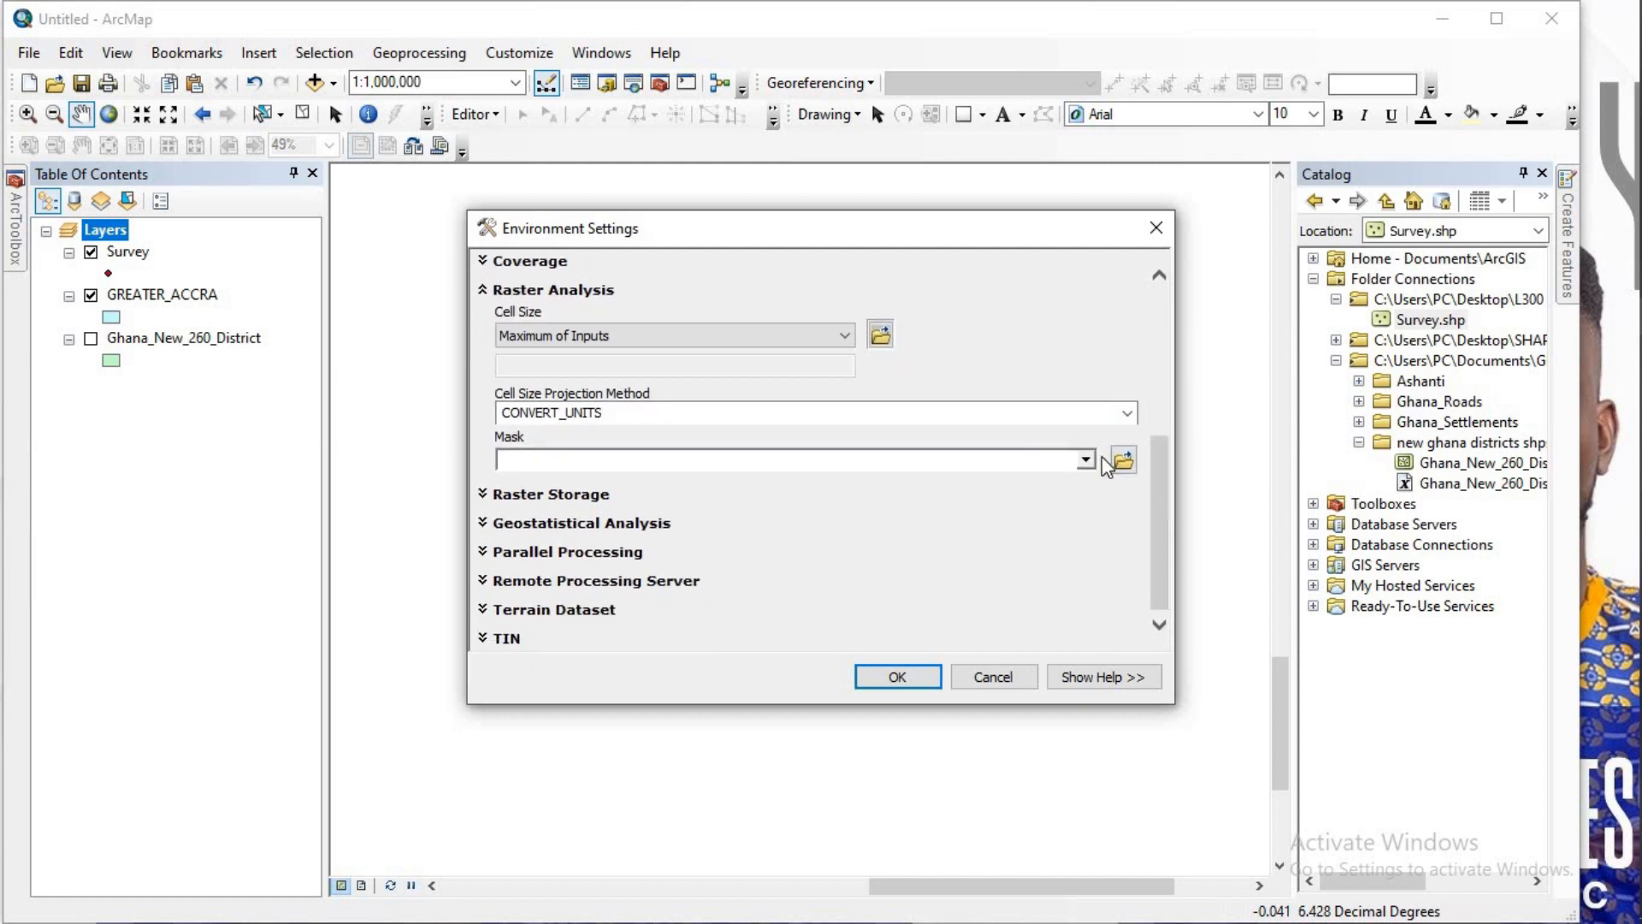
{"action": "left_click", "coordinate": [1085, 461]}
{"action": "left_click", "coordinate": [1086, 461]}
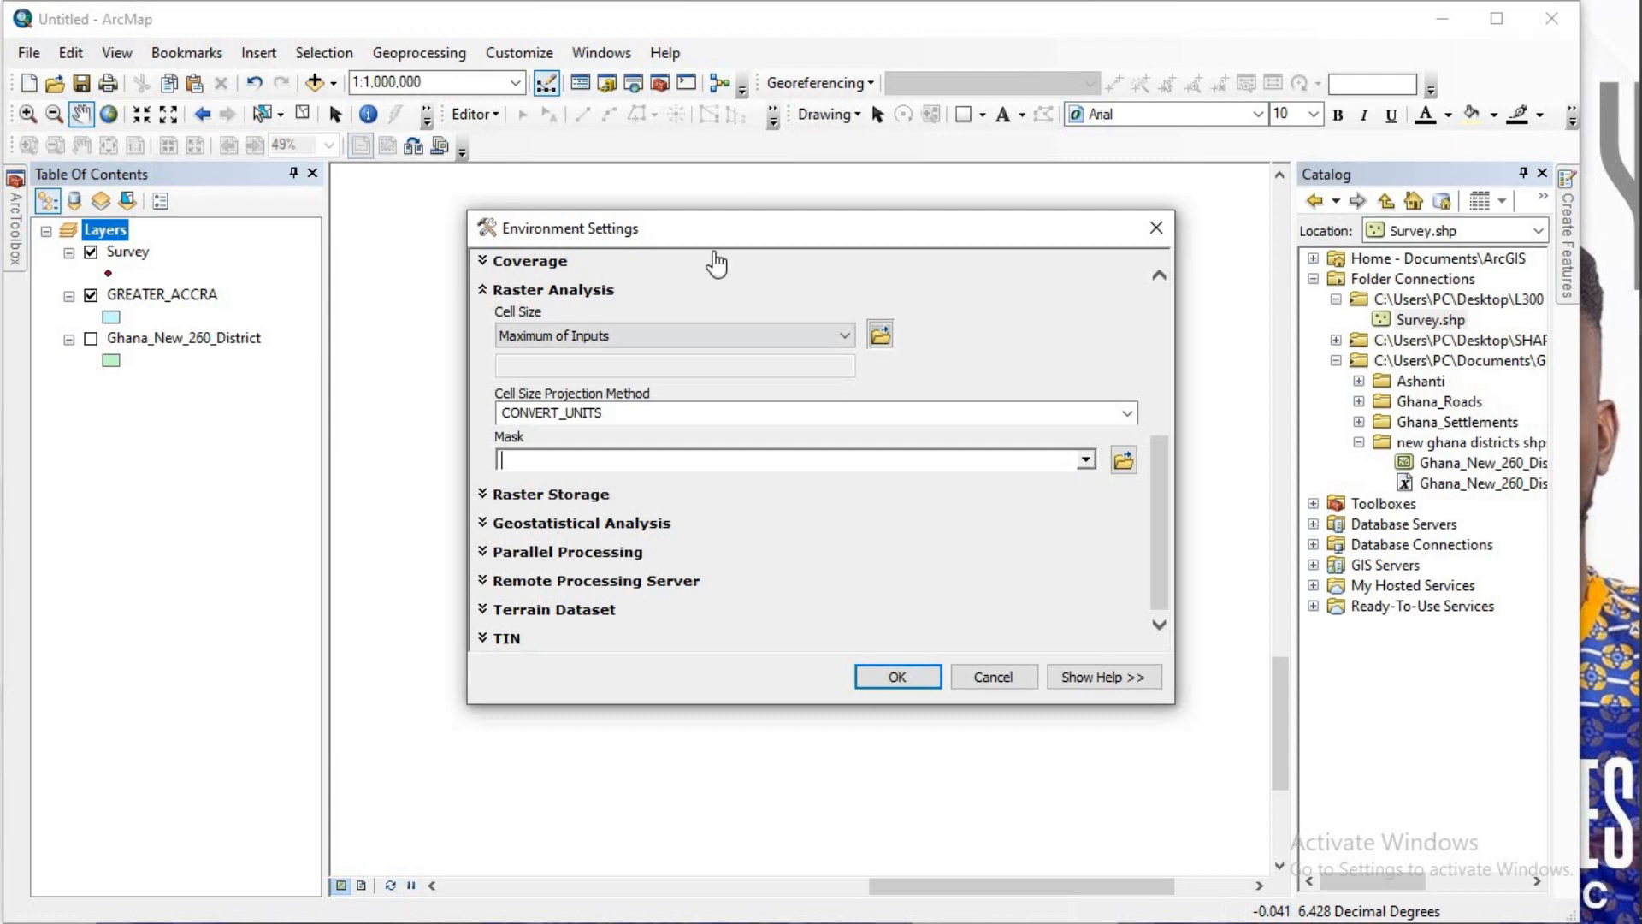
{"action": "left_click", "coordinate": [491, 293]}
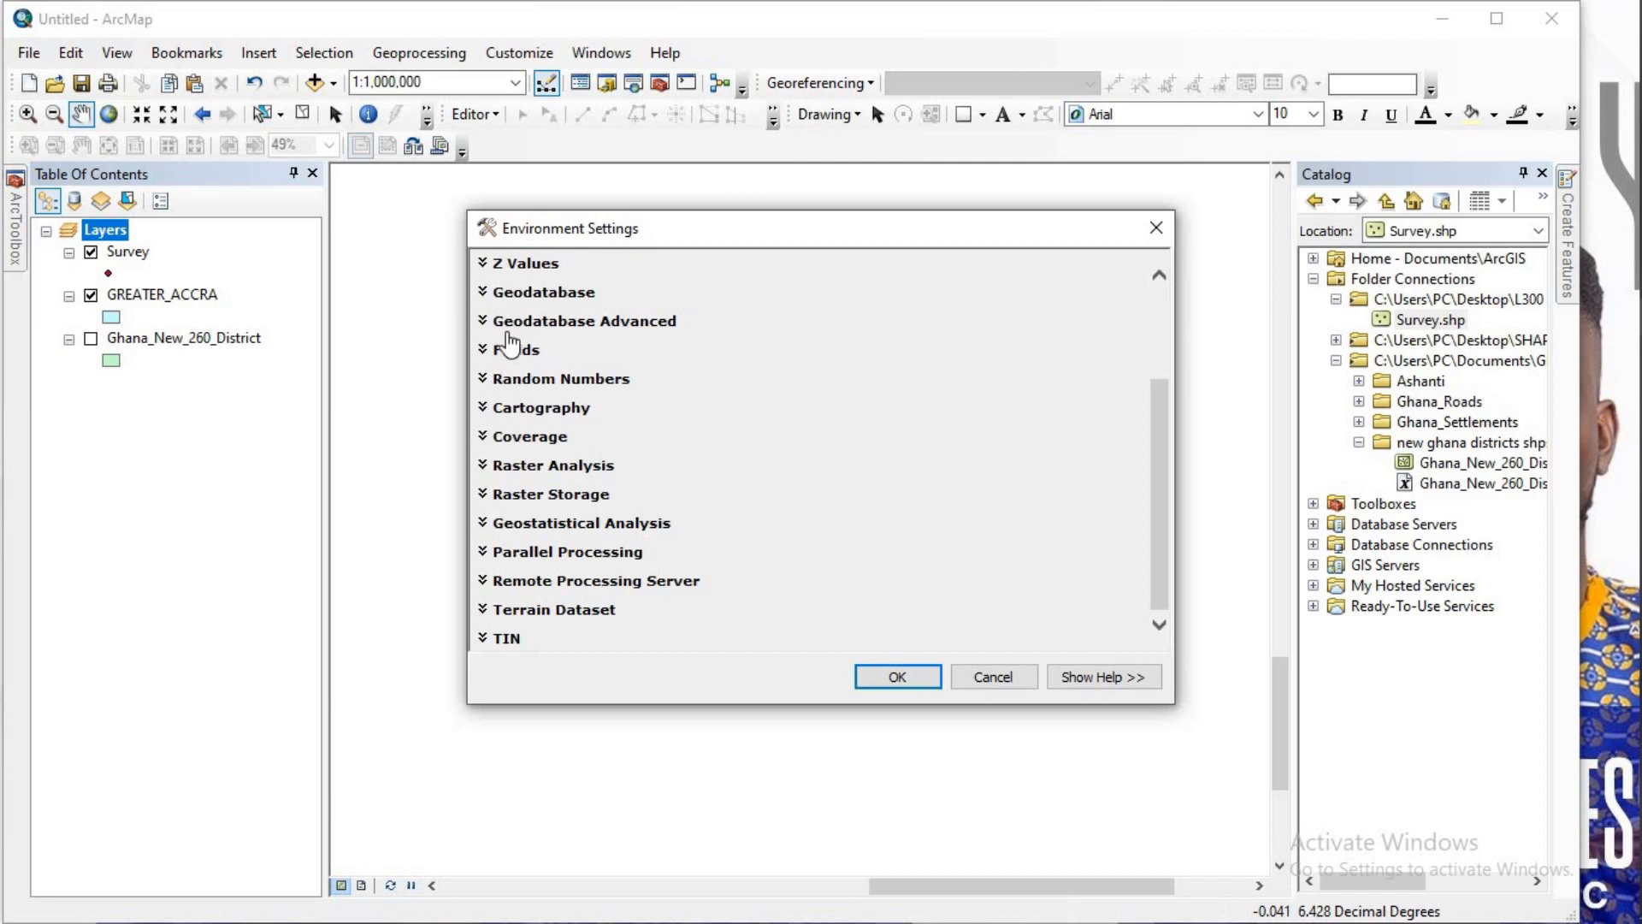
Step: Recheck the processing extent chosen in the environment settings
{"action": "scroll", "coordinate": [509, 345], "scroll_direction": "up", "scroll_amount": 5}
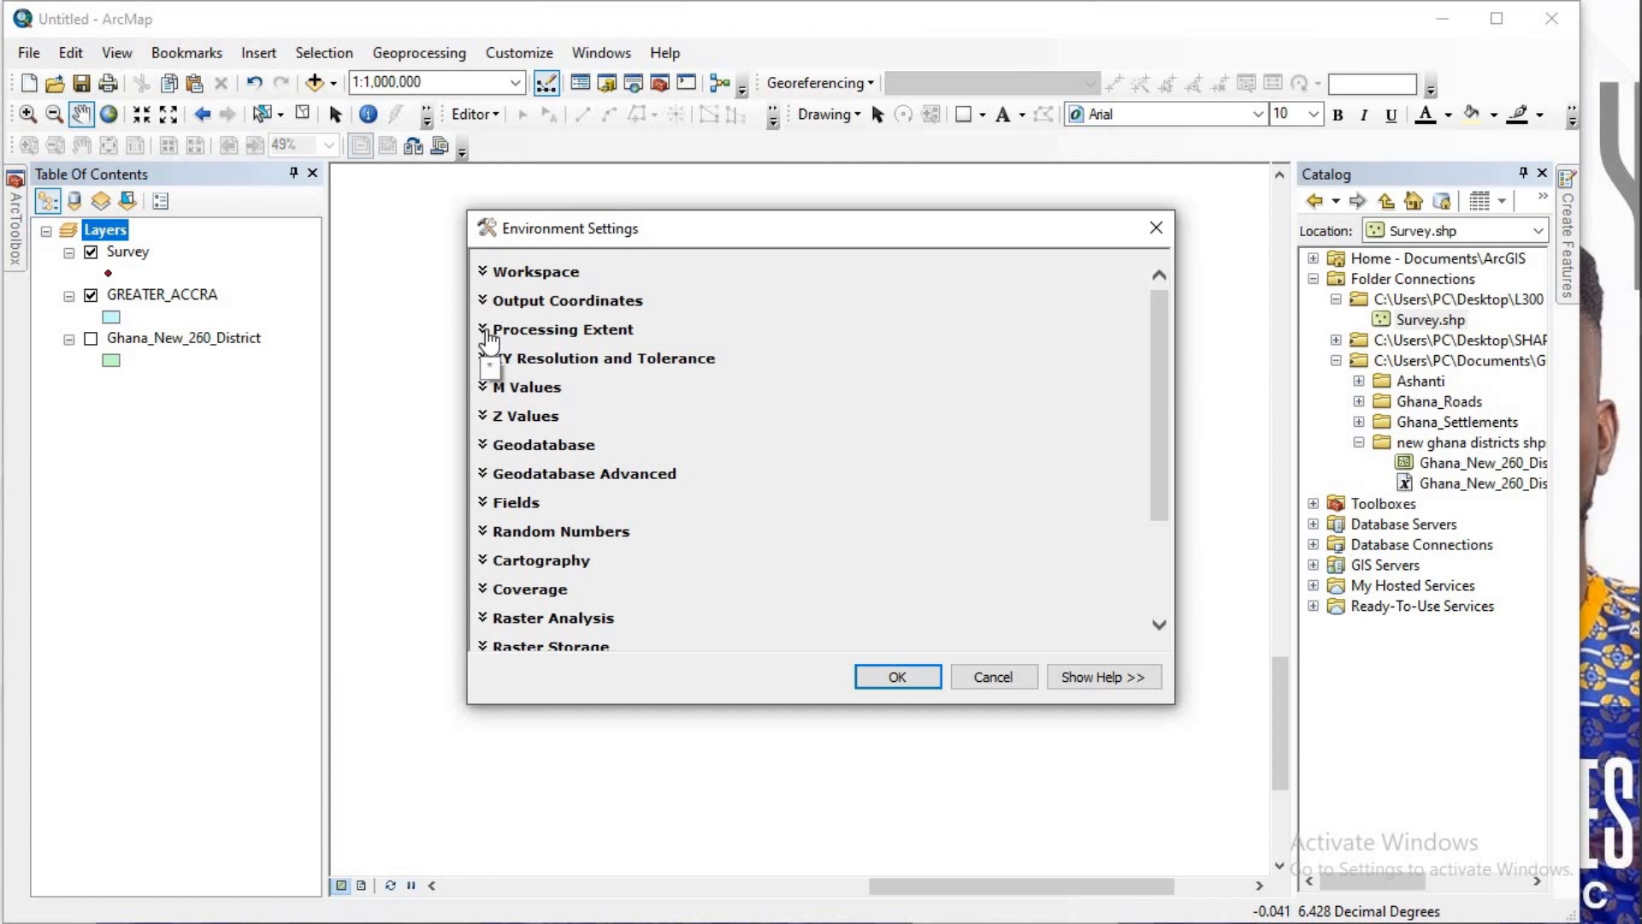
{"action": "left_click", "coordinate": [487, 334]}
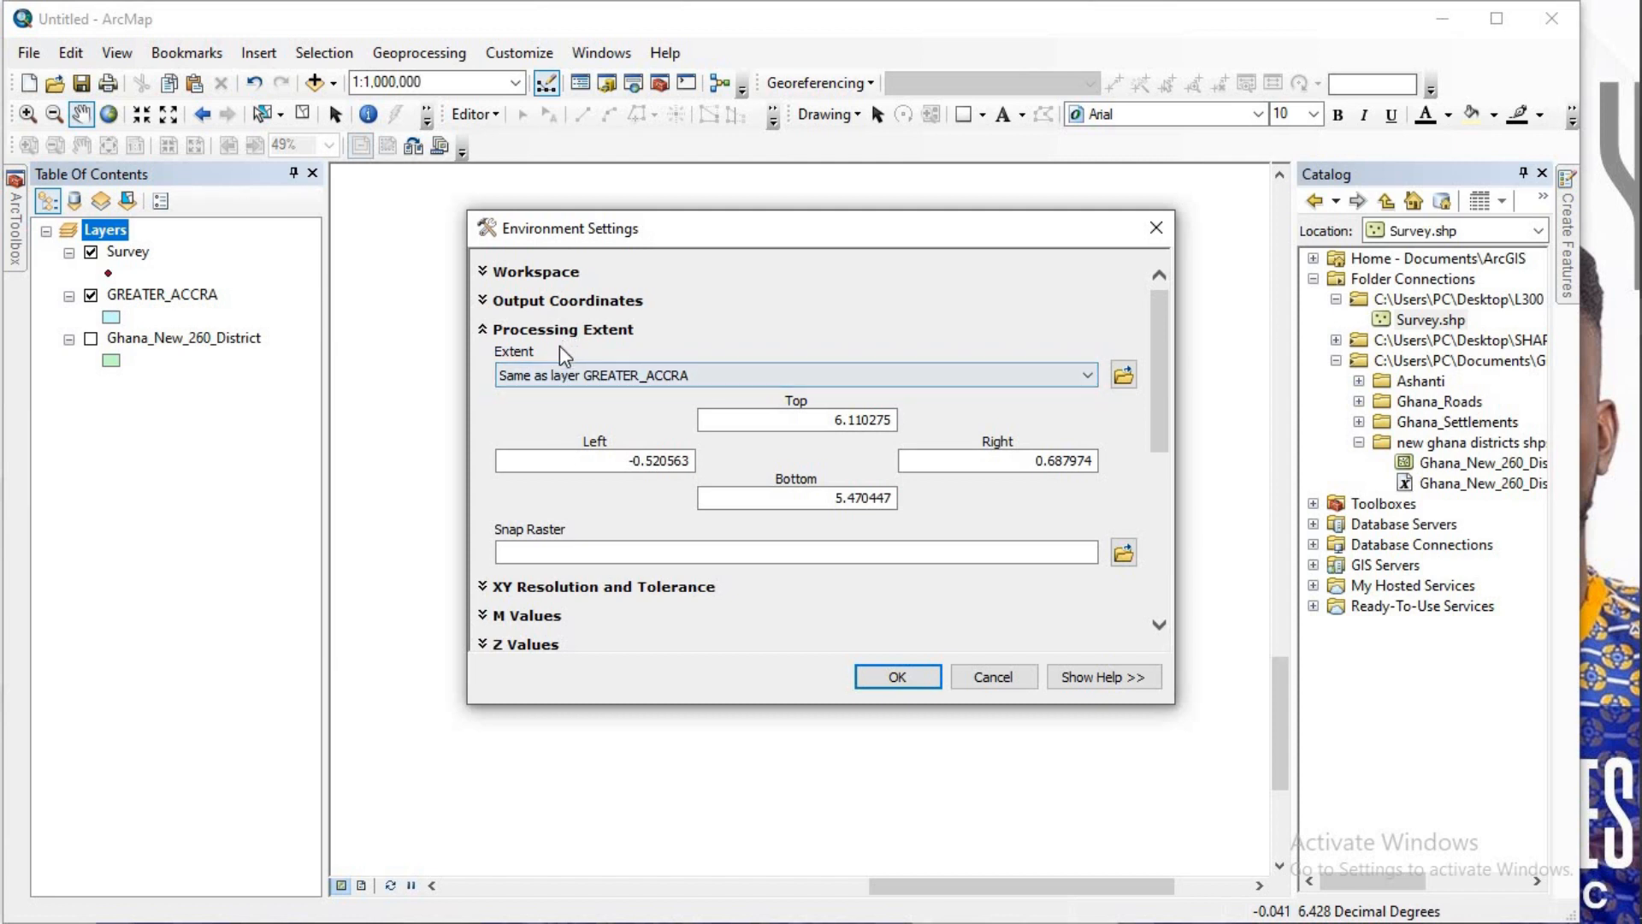
{"action": "left_click", "coordinate": [484, 331]}
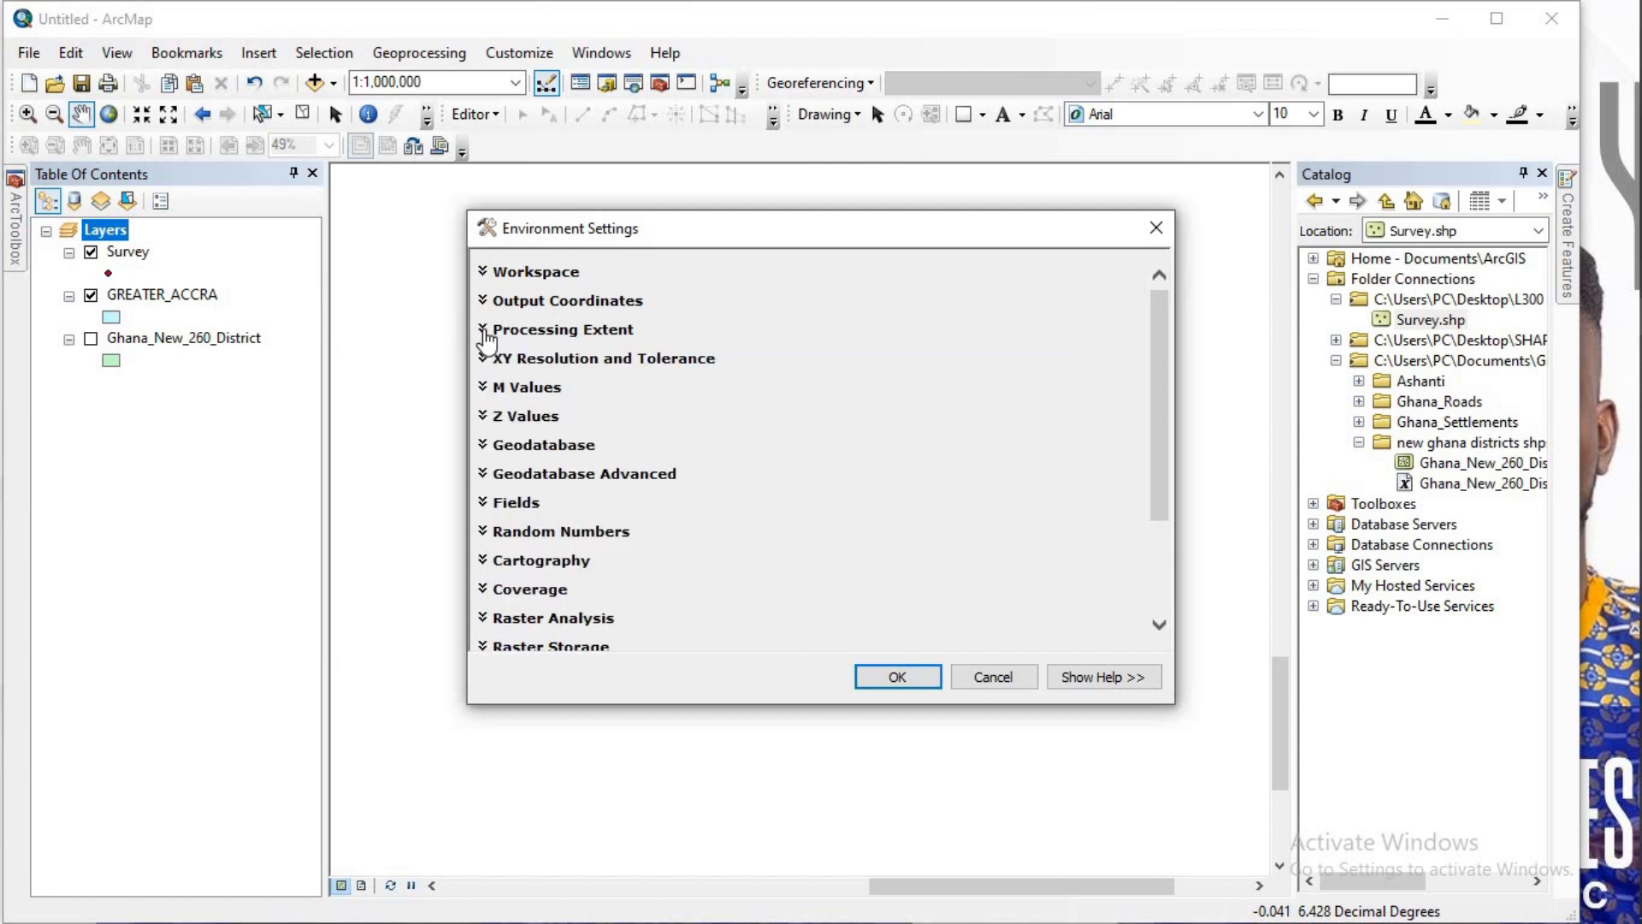
Step: Set the raster analysis cell size to Minimum of Inputs with CONVERT_UNITS projection, choose GREATER_ACCRA as the mask, and accept the environment settings
{"action": "scroll", "coordinate": [535, 523], "scroll_direction": "down", "scroll_amount": 2}
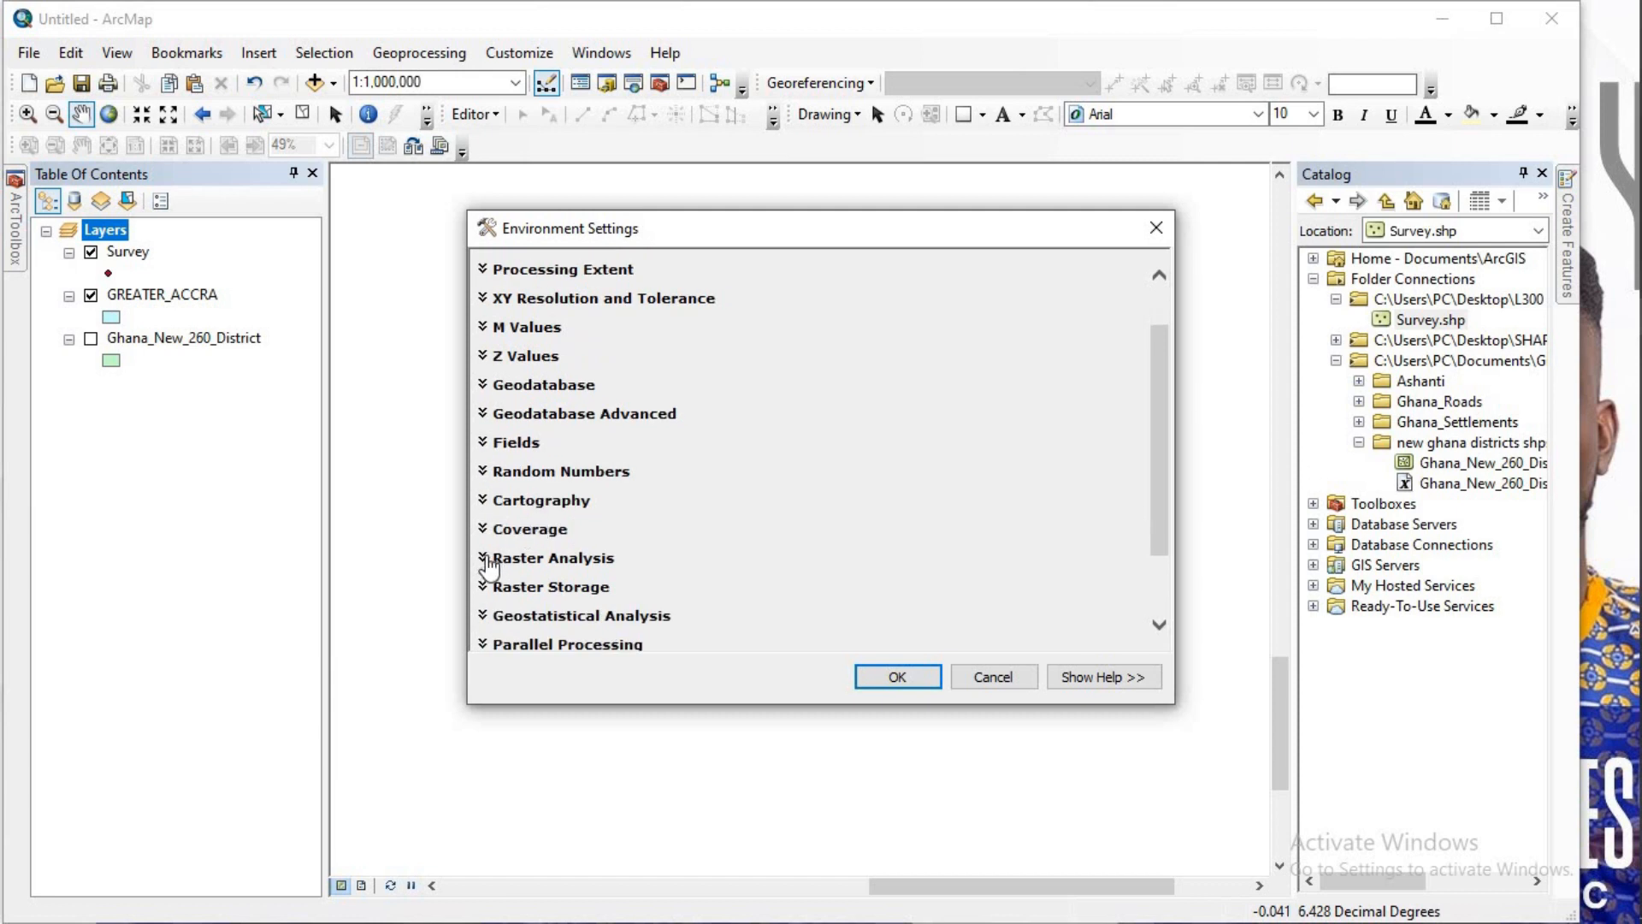
{"action": "left_click", "coordinate": [486, 557]}
{"action": "scroll", "coordinate": [575, 564], "scroll_direction": "down", "scroll_amount": 2}
{"action": "scroll", "coordinate": [587, 546], "scroll_direction": "down", "scroll_amount": 1}
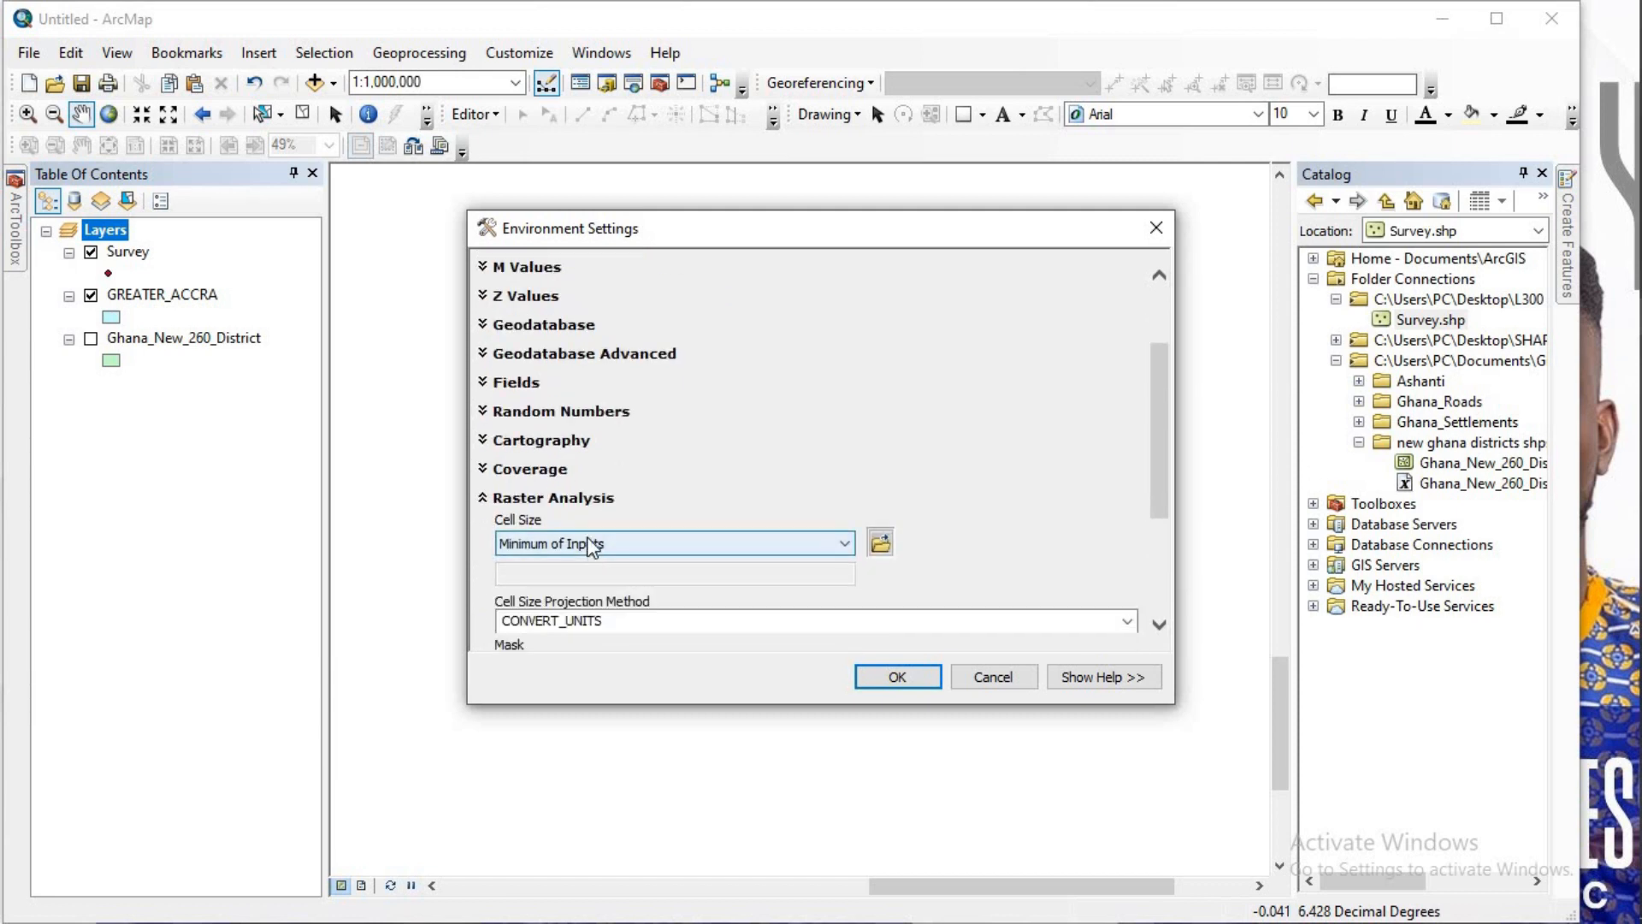
{"action": "scroll", "coordinate": [982, 462], "scroll_direction": "down", "scroll_amount": 6}
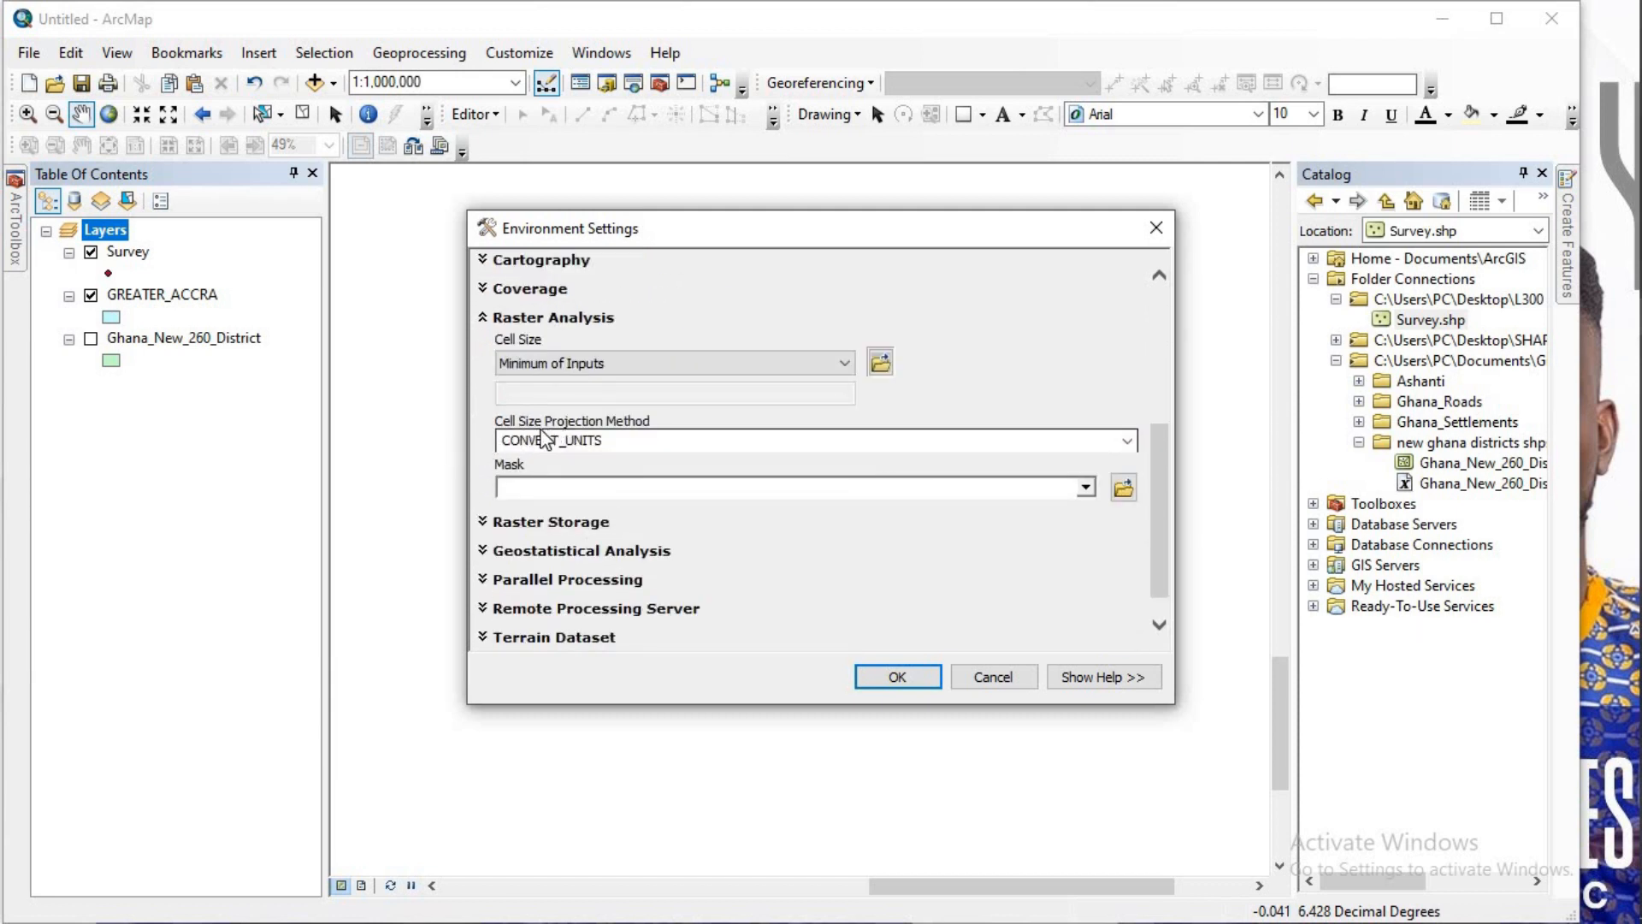
{"action": "left_click", "coordinate": [1127, 440]}
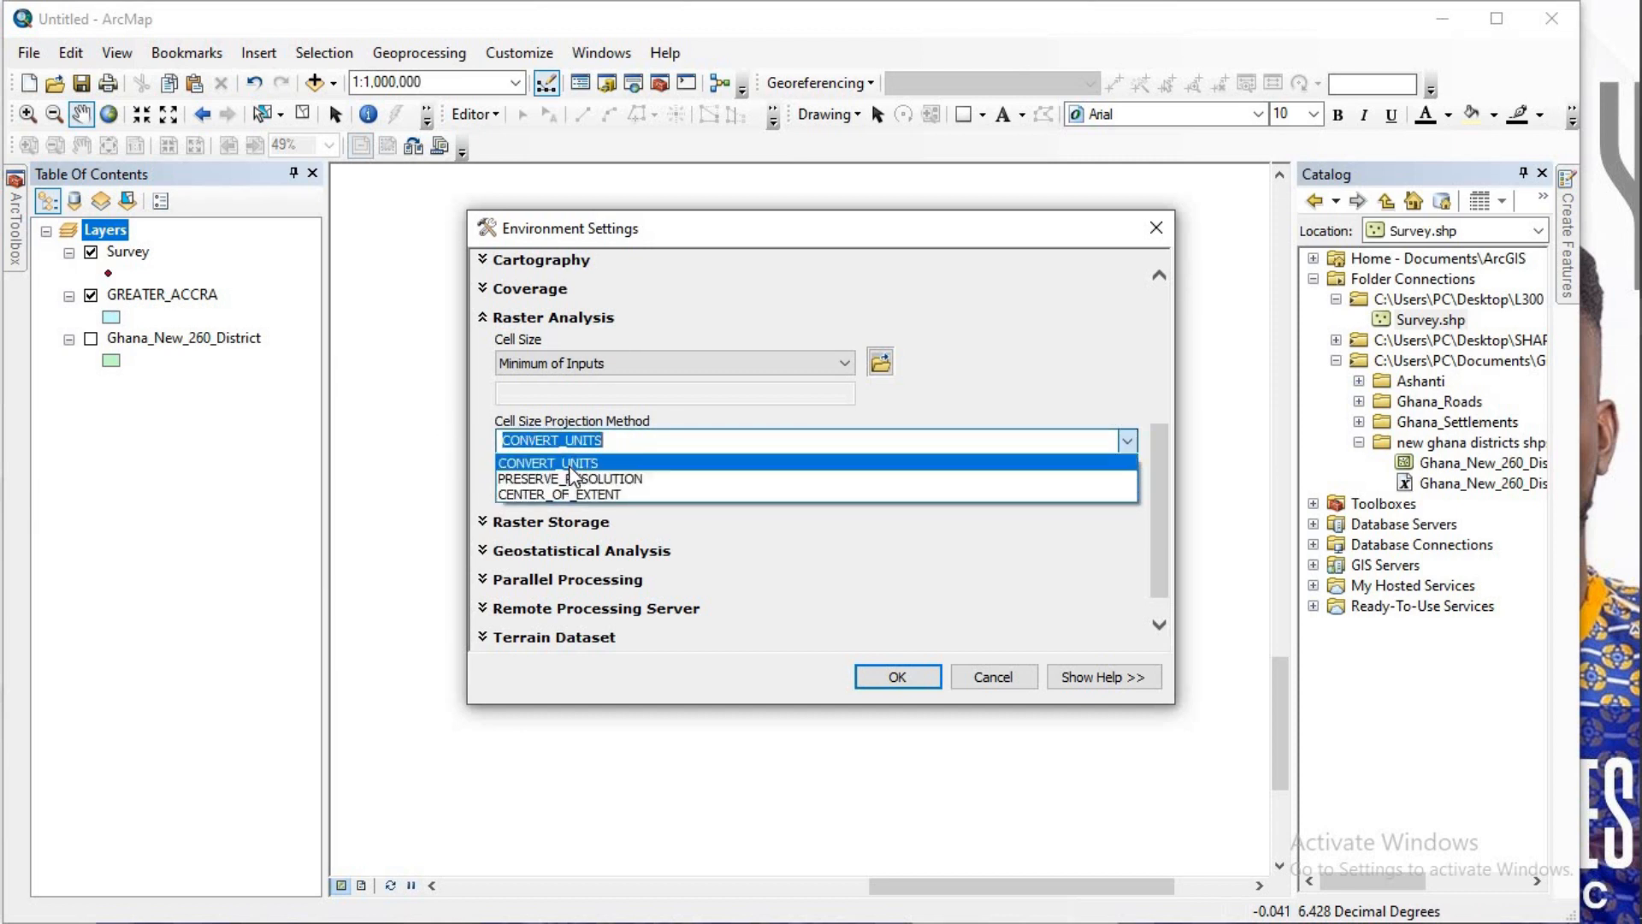
{"action": "left_click", "coordinate": [572, 463]}
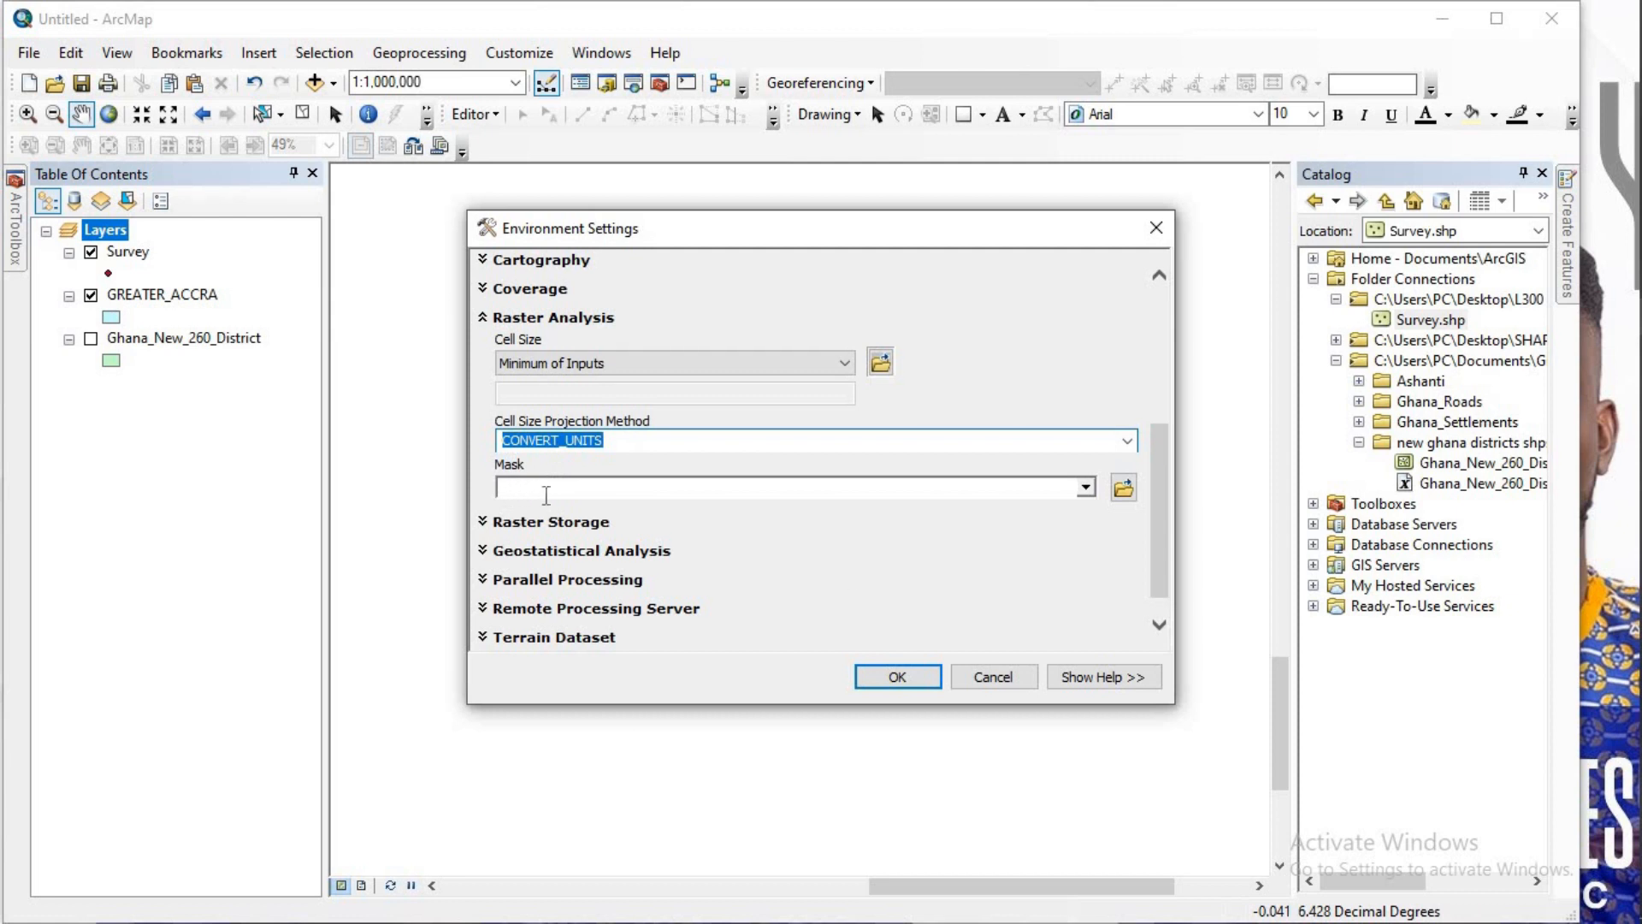
{"action": "left_click", "coordinate": [1084, 487]}
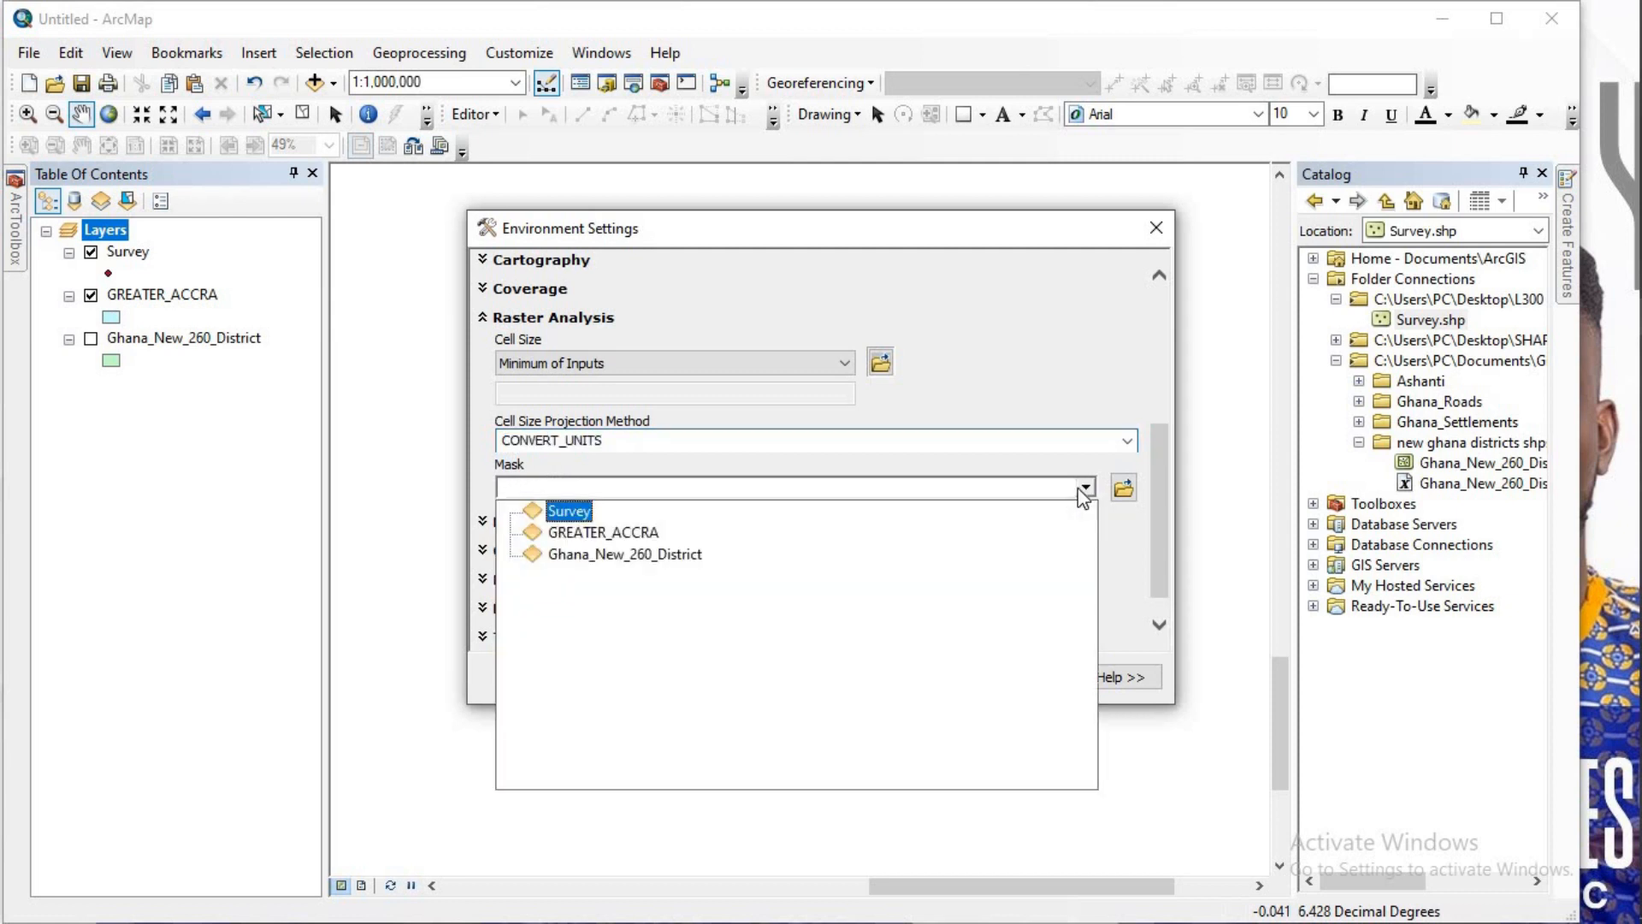
{"action": "left_click", "coordinate": [586, 531]}
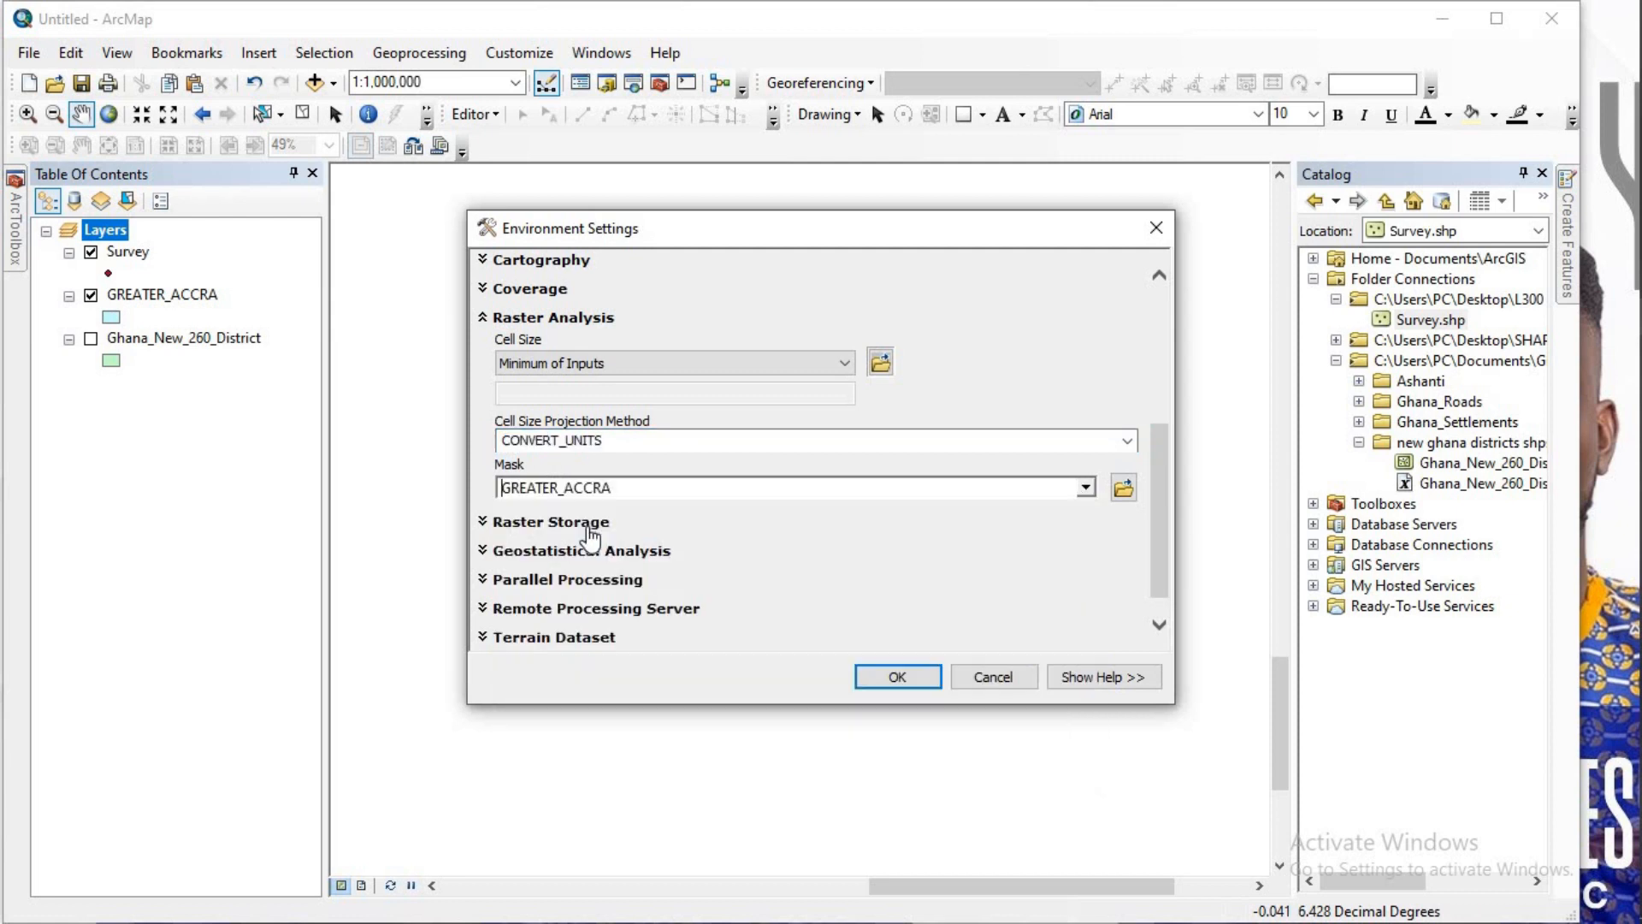
{"action": "left_click", "coordinate": [882, 679]}
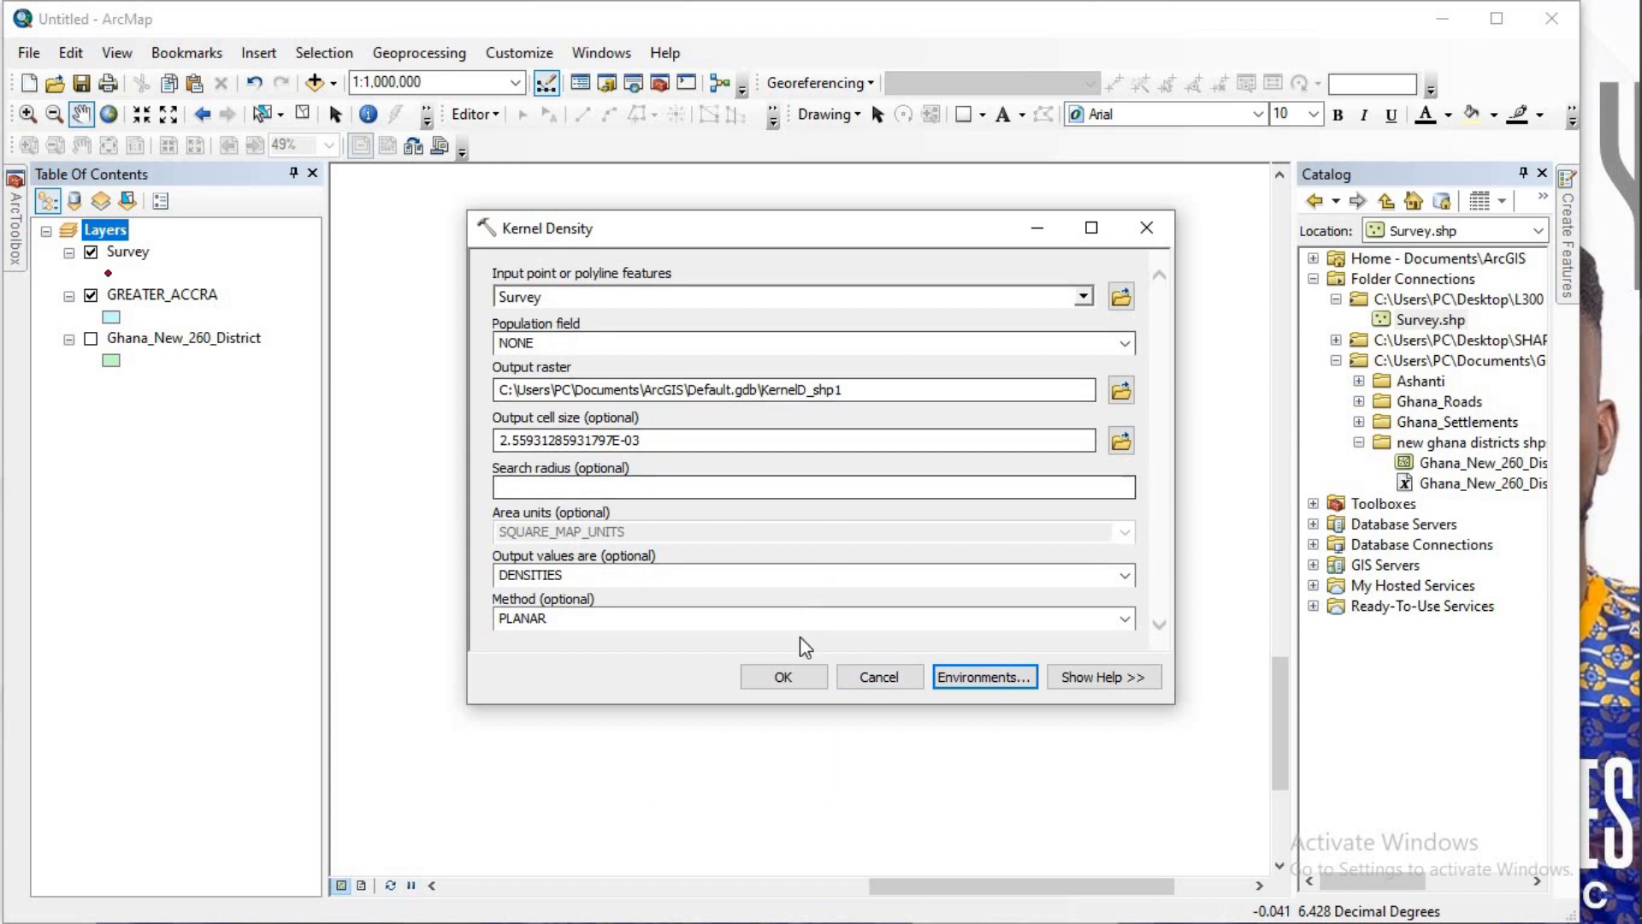
Step: Run Kernel Density on the survey points and turn off the GREATER_ACCRA layer covering the output raster
{"action": "left_click", "coordinate": [784, 675]}
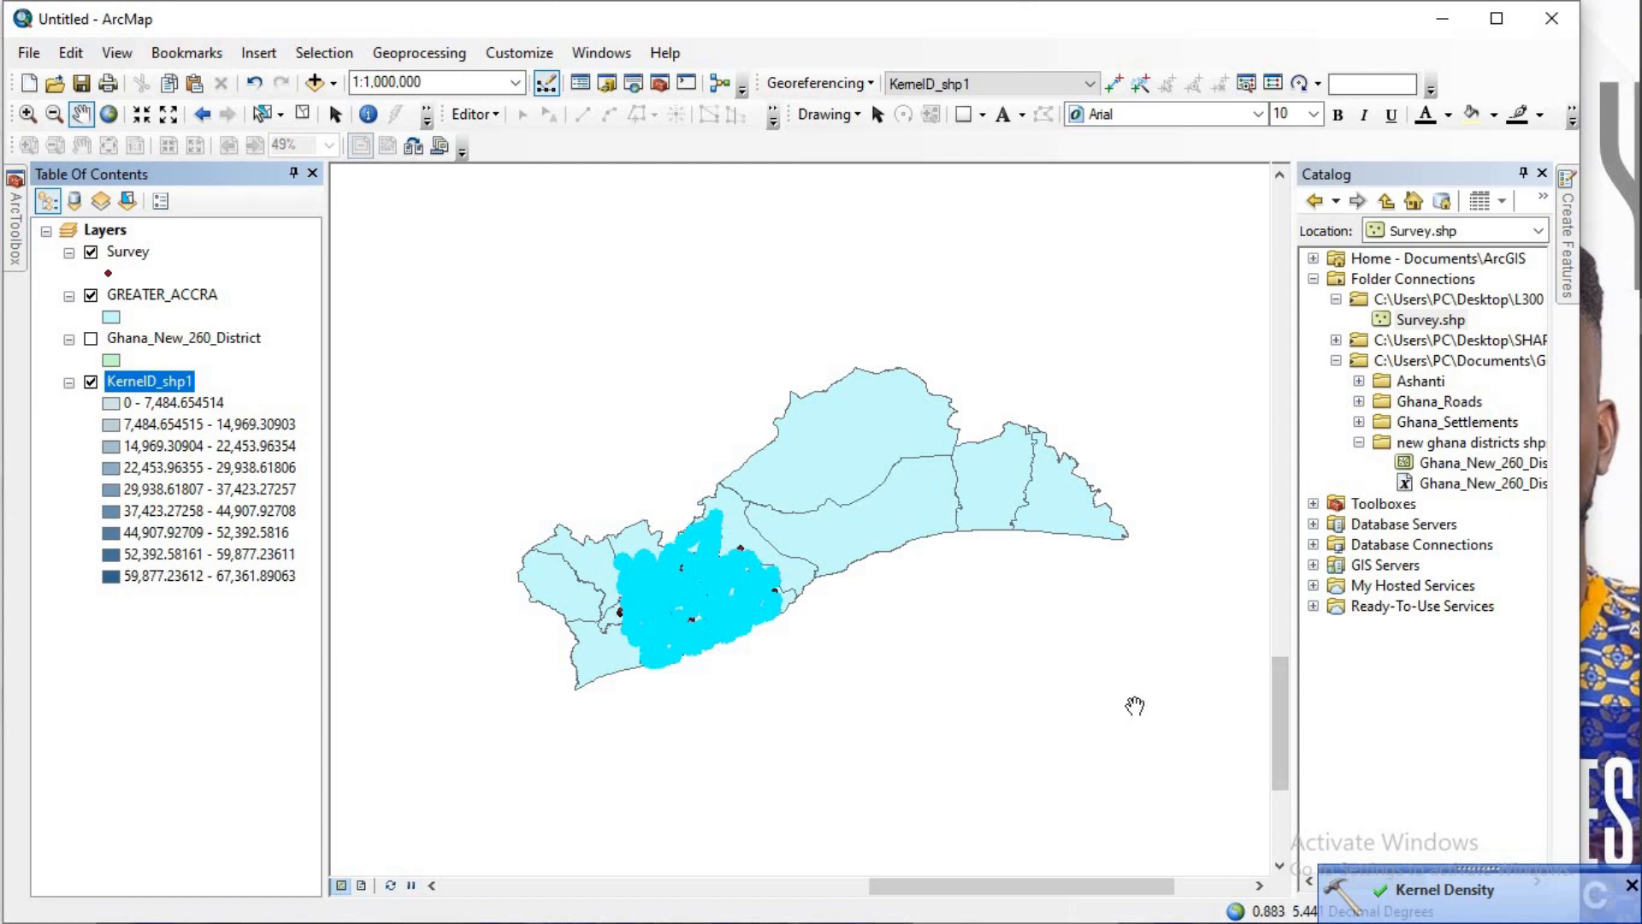
{"action": "scroll", "coordinate": [1127, 703], "scroll_direction": "down", "scroll_amount": 1}
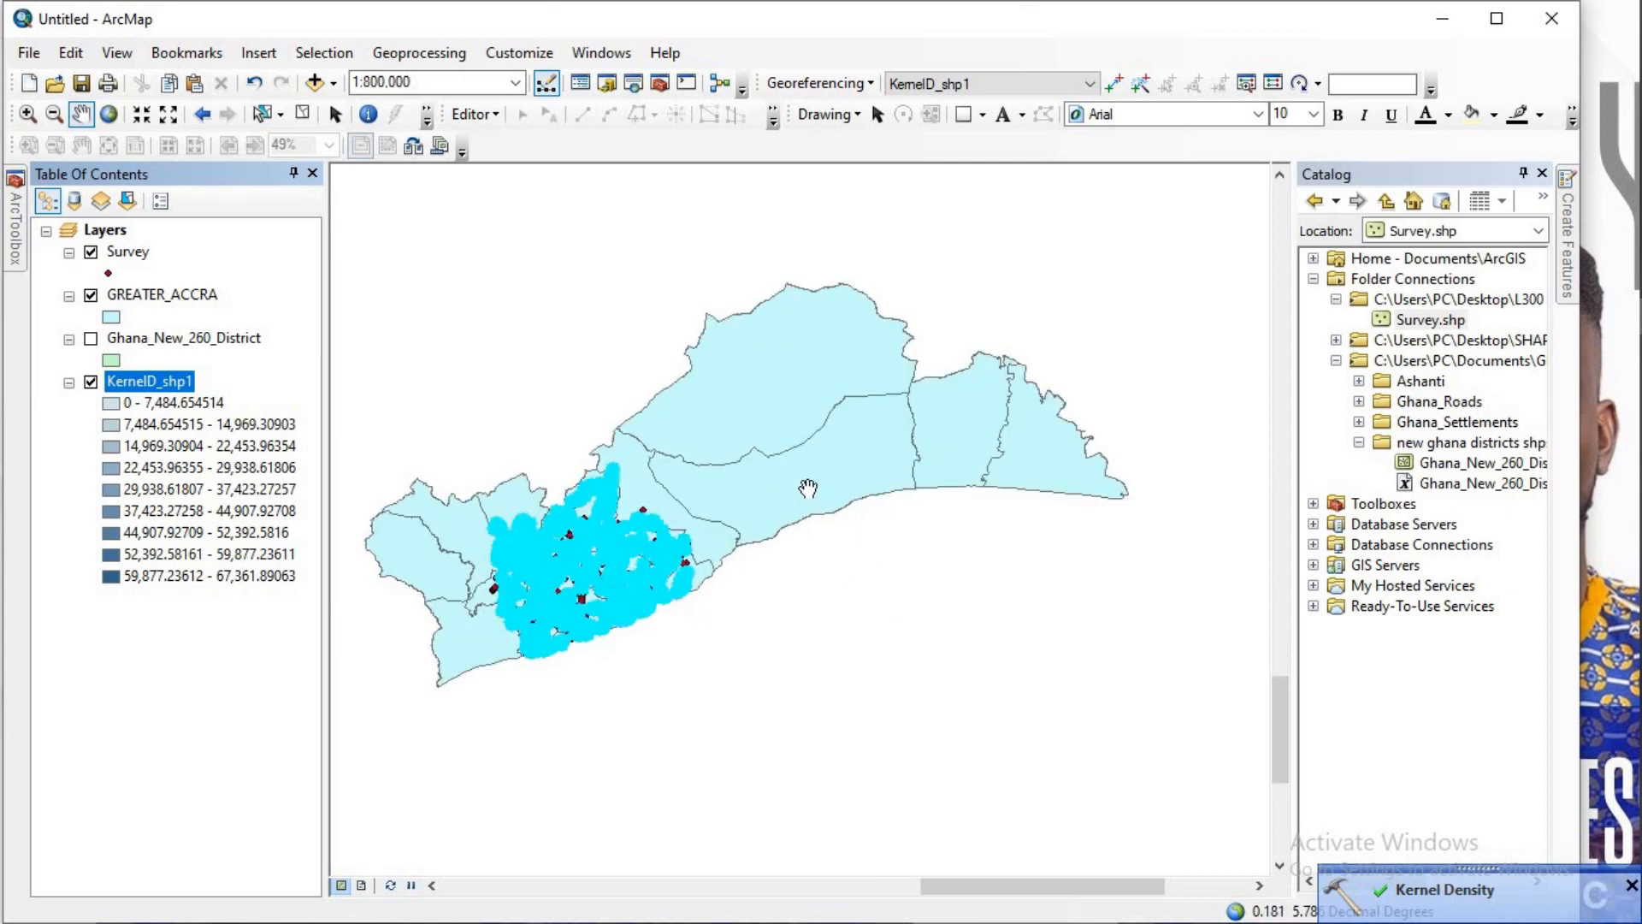
{"action": "left_click_drag", "start_coordinate": [860, 477], "coordinate": [914, 480]}
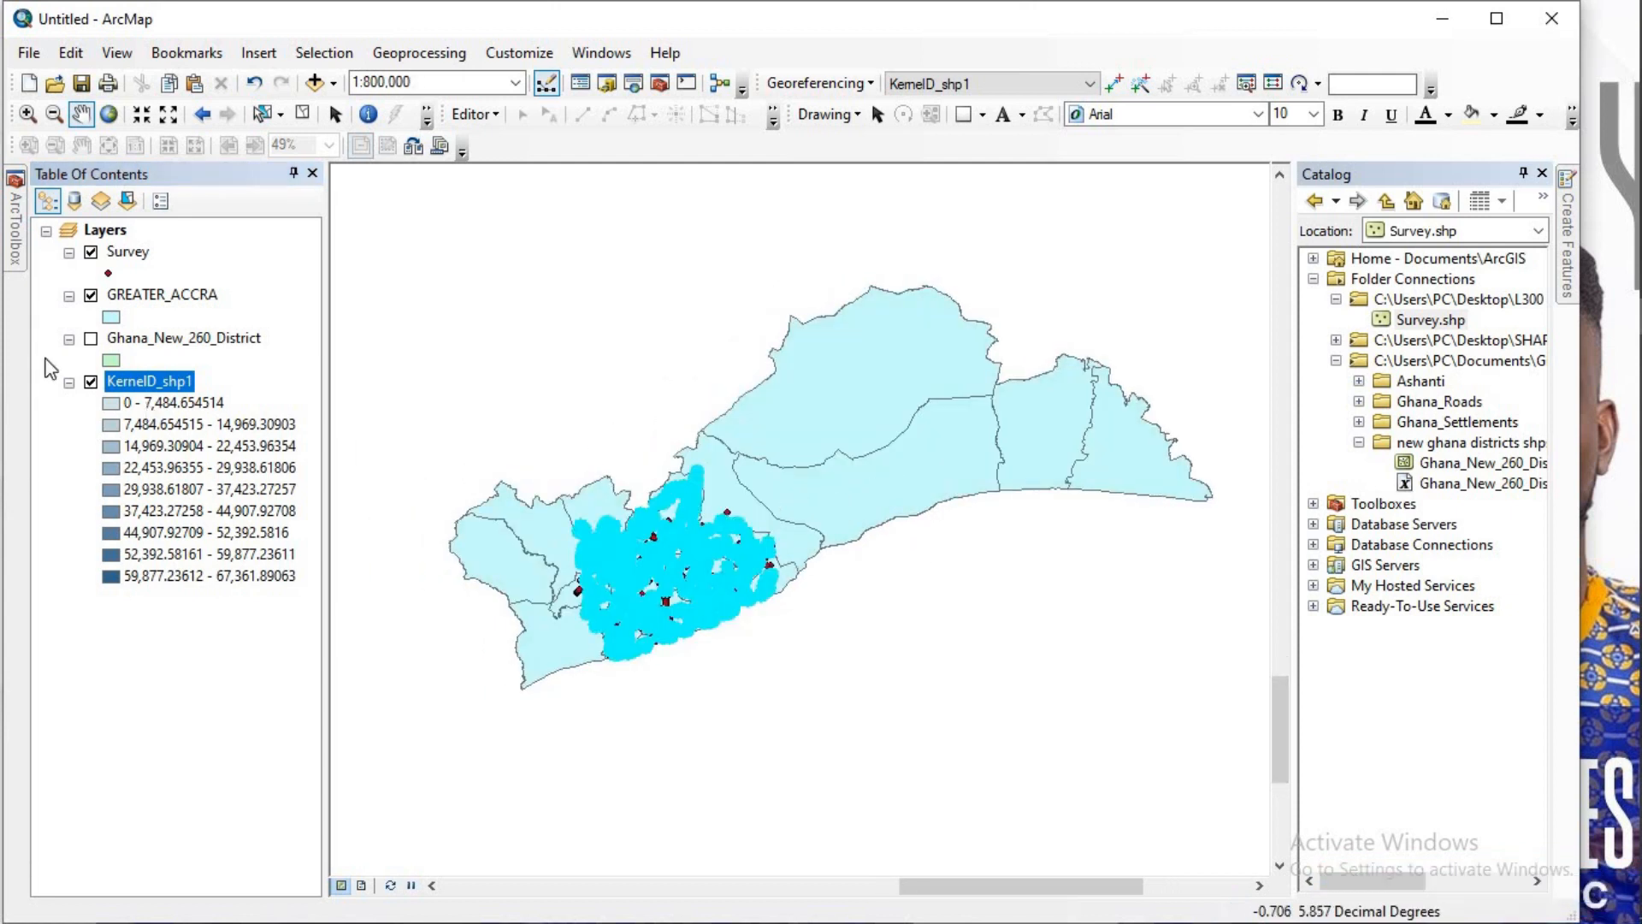
{"action": "left_click", "coordinate": [94, 295]}
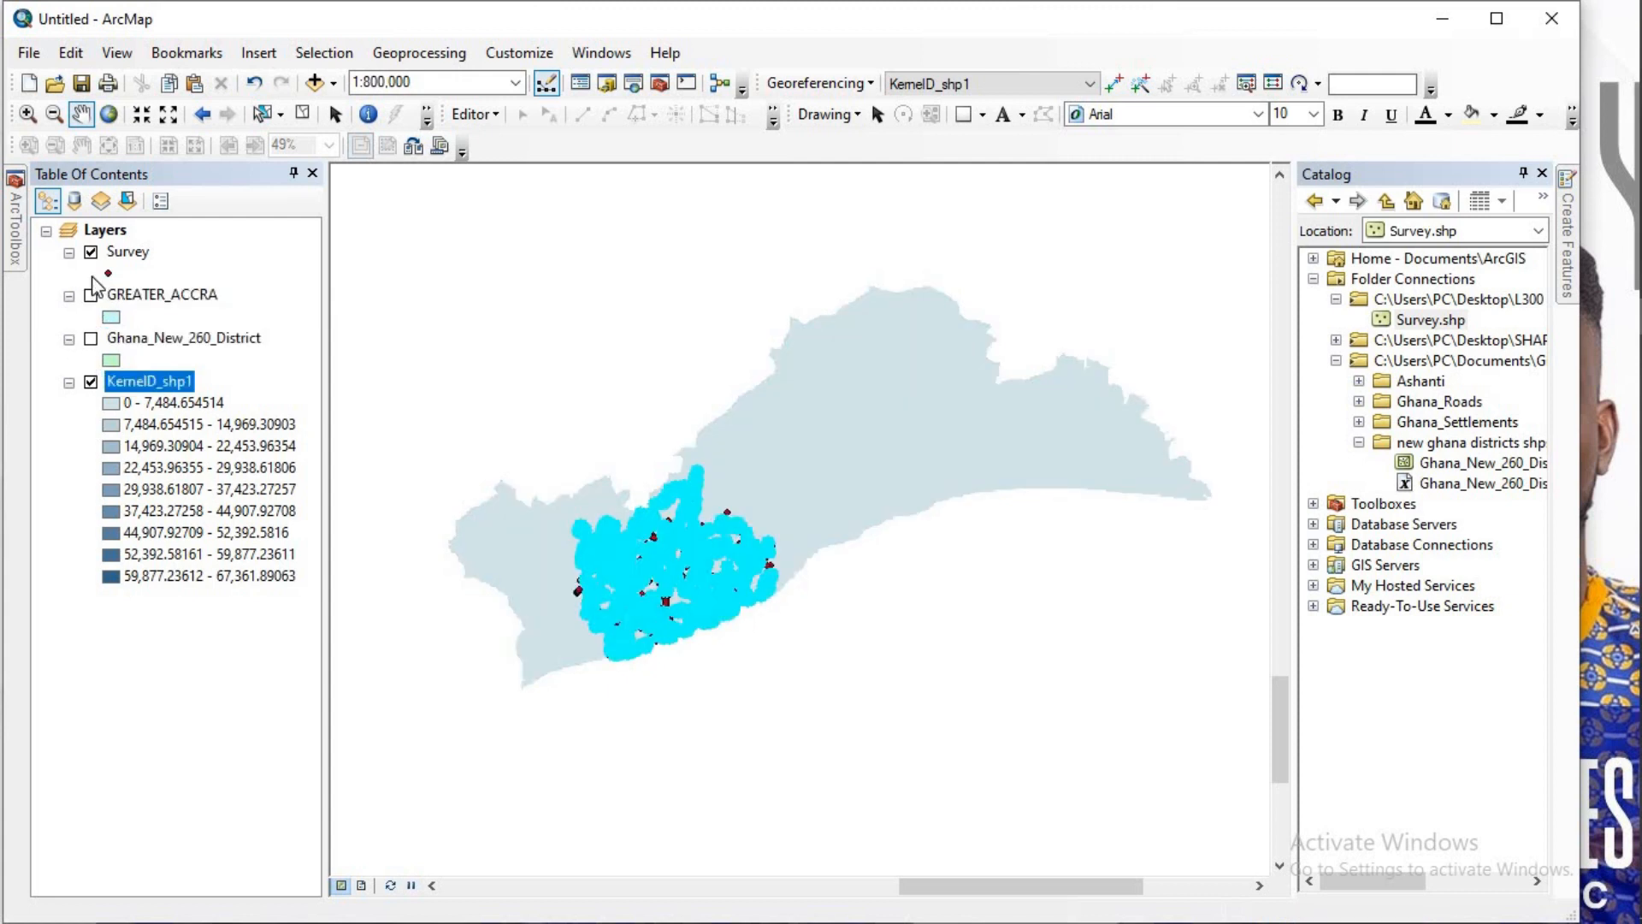
Step: Turn off the Survey layer so only the kernel density raster shows, and switch to Layout View
{"action": "left_click", "coordinate": [92, 252]}
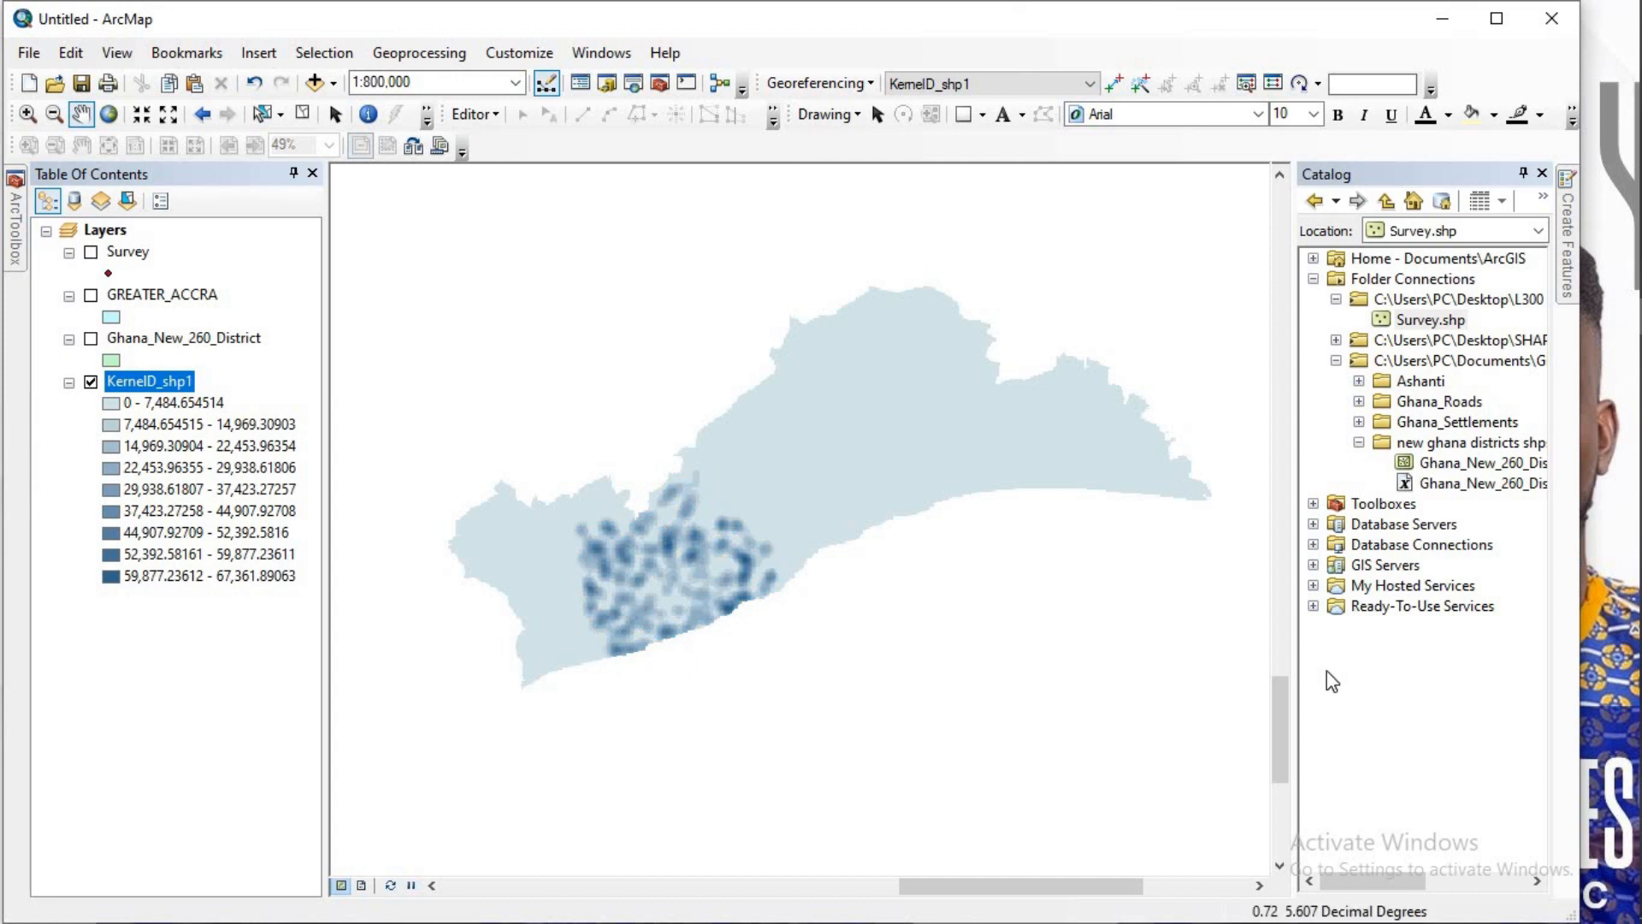
{"action": "scroll", "coordinate": [1033, 658], "scroll_direction": "up", "scroll_amount": 1}
{"action": "scroll", "coordinate": [860, 471], "scroll_direction": "down", "scroll_amount": 1}
{"action": "scroll", "coordinate": [861, 471], "scroll_direction": "down", "scroll_amount": 1}
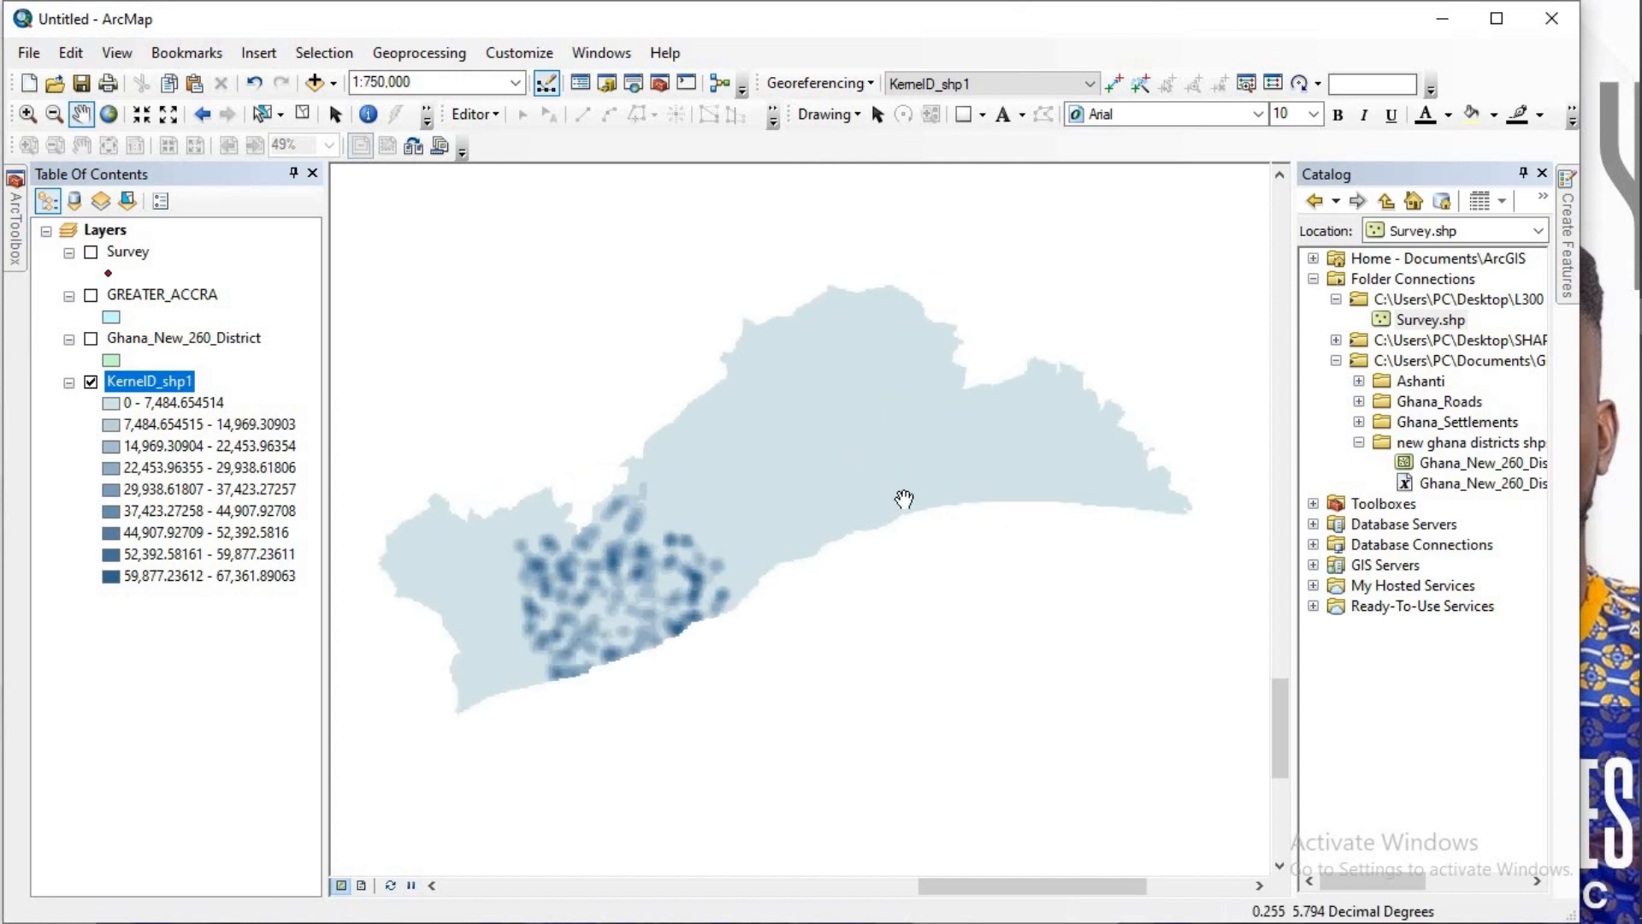
{"action": "left_click_drag", "start_coordinate": [860, 473], "coordinate": [909, 499]}
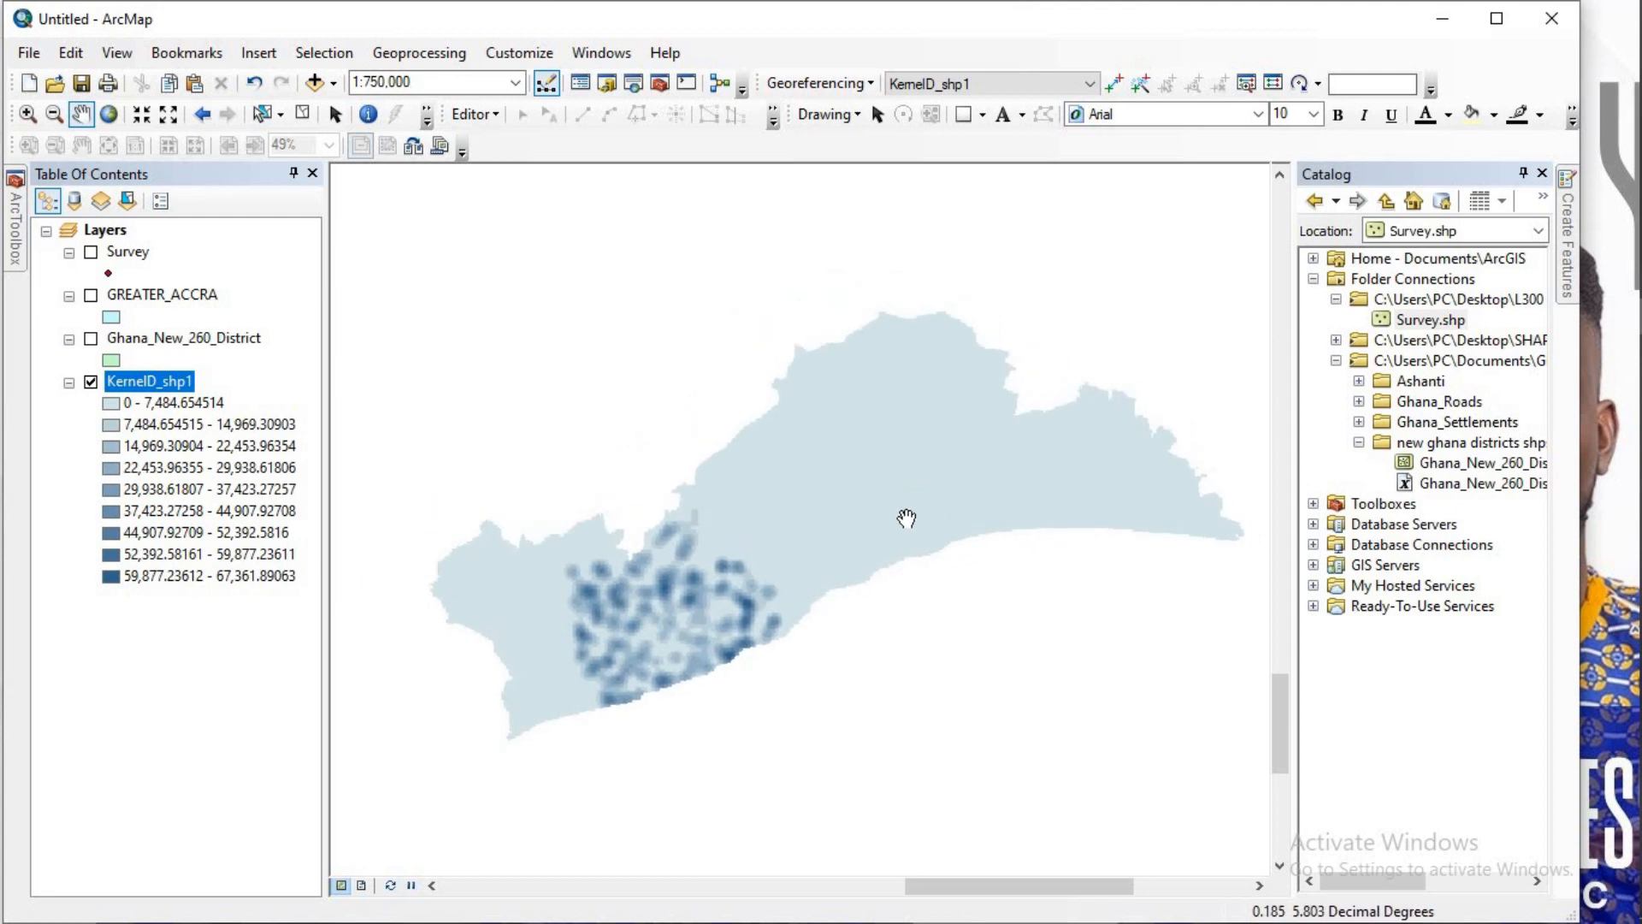
{"action": "left_click", "coordinate": [115, 53]}
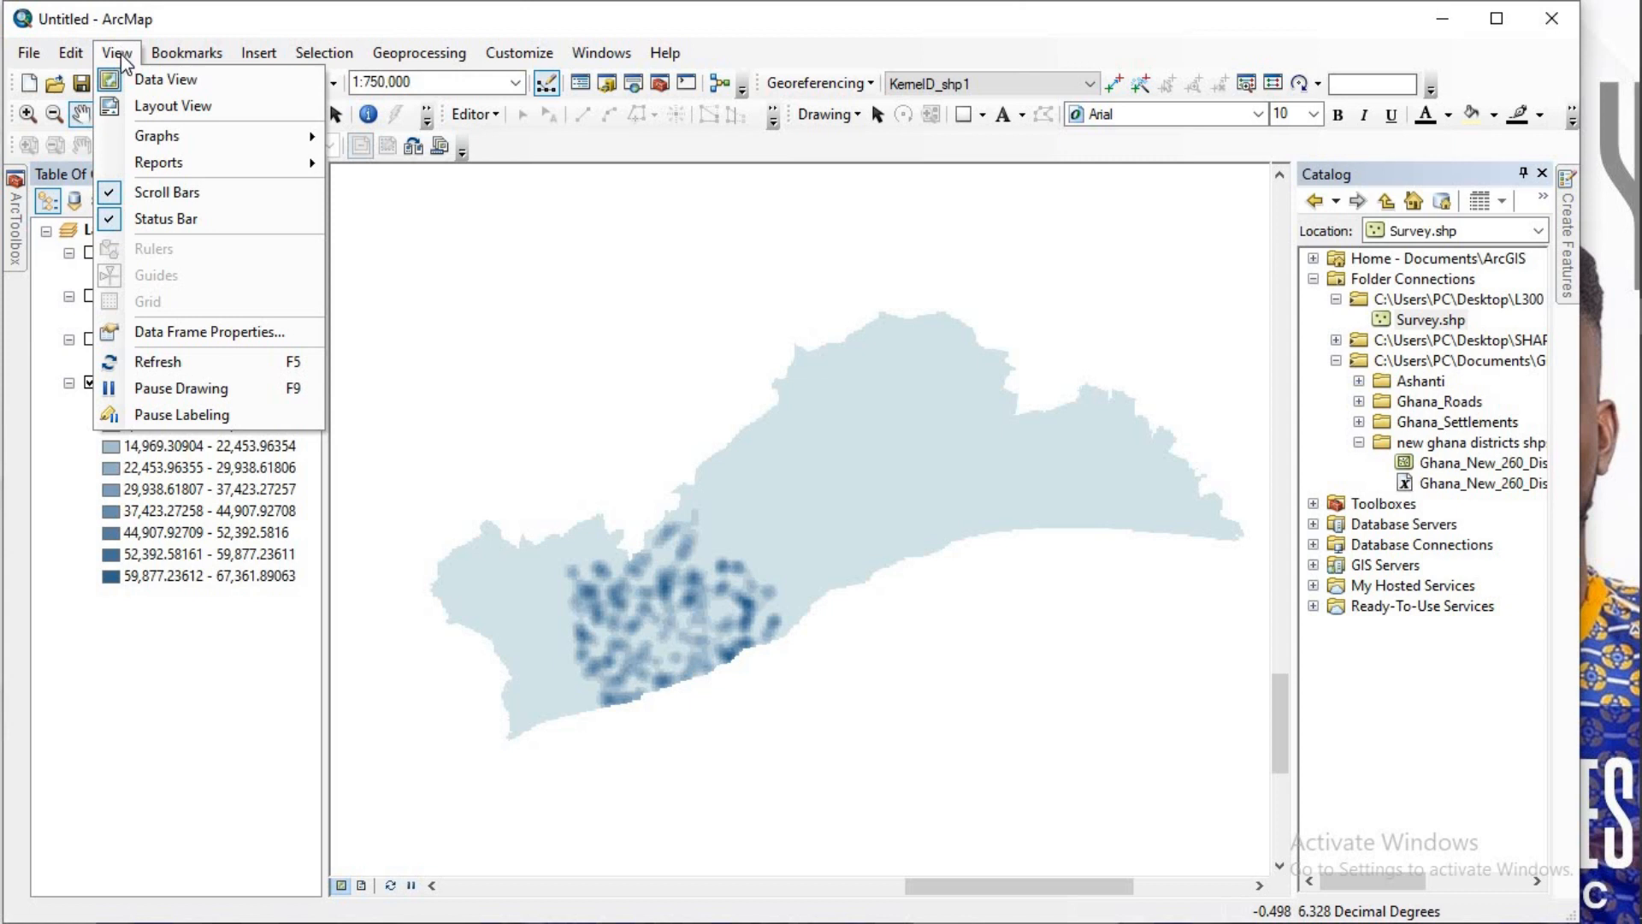
{"action": "left_click", "coordinate": [195, 105]}
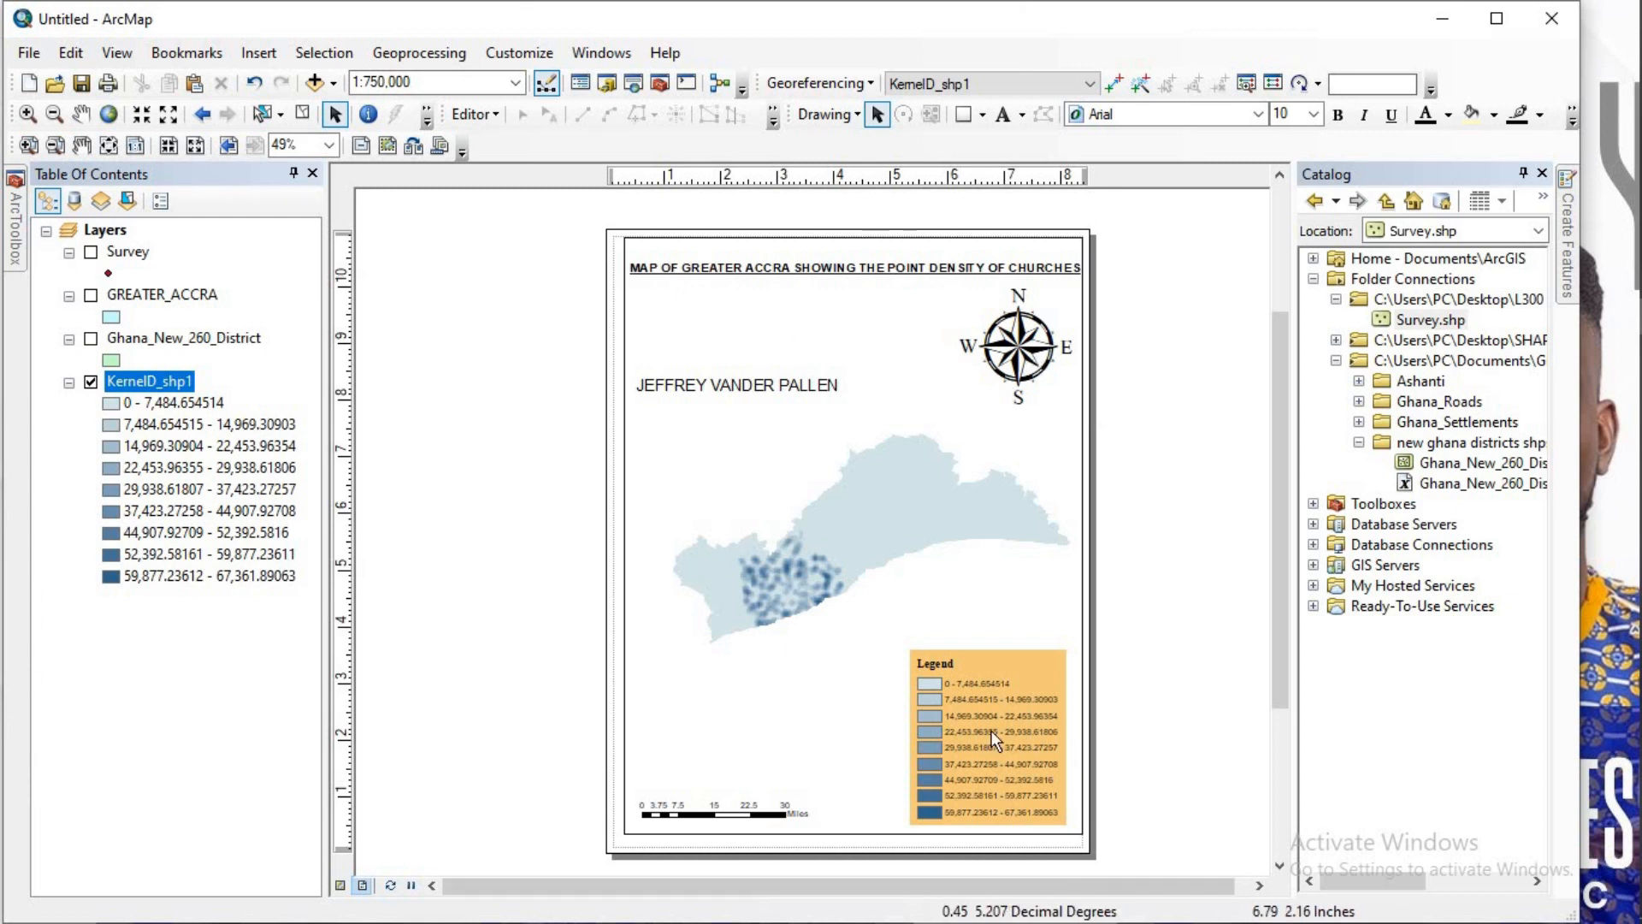
Step: Delete the orange legend from the layout page
{"action": "left_click", "coordinate": [953, 675]}
{"action": "right_click", "coordinate": [952, 676]}
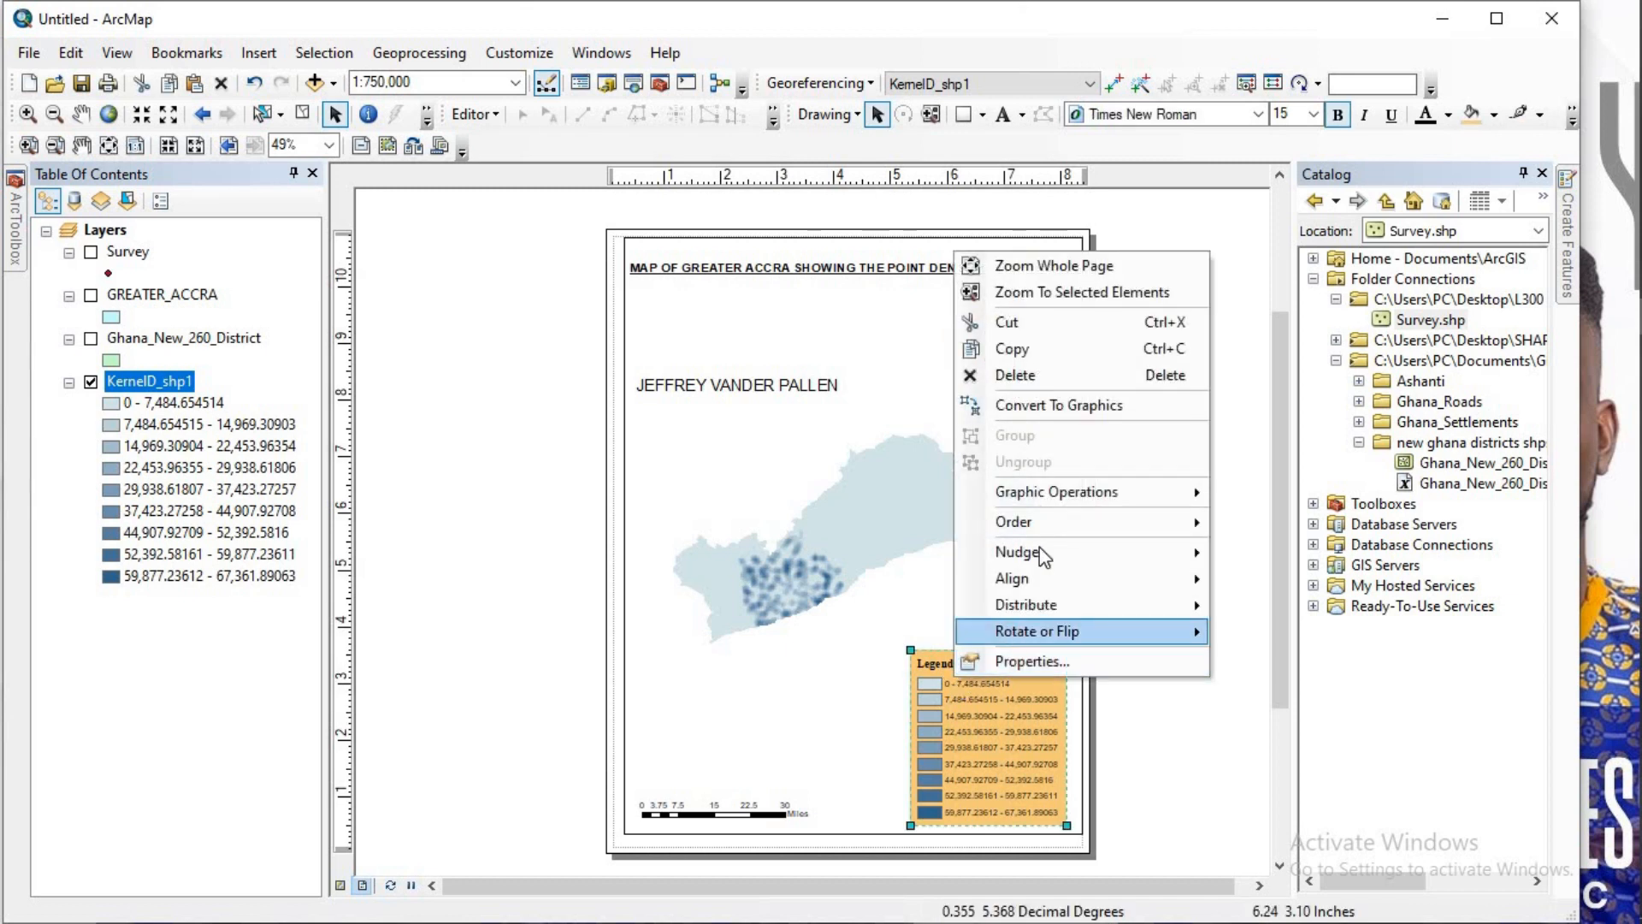
{"action": "left_click", "coordinate": [1033, 383]}
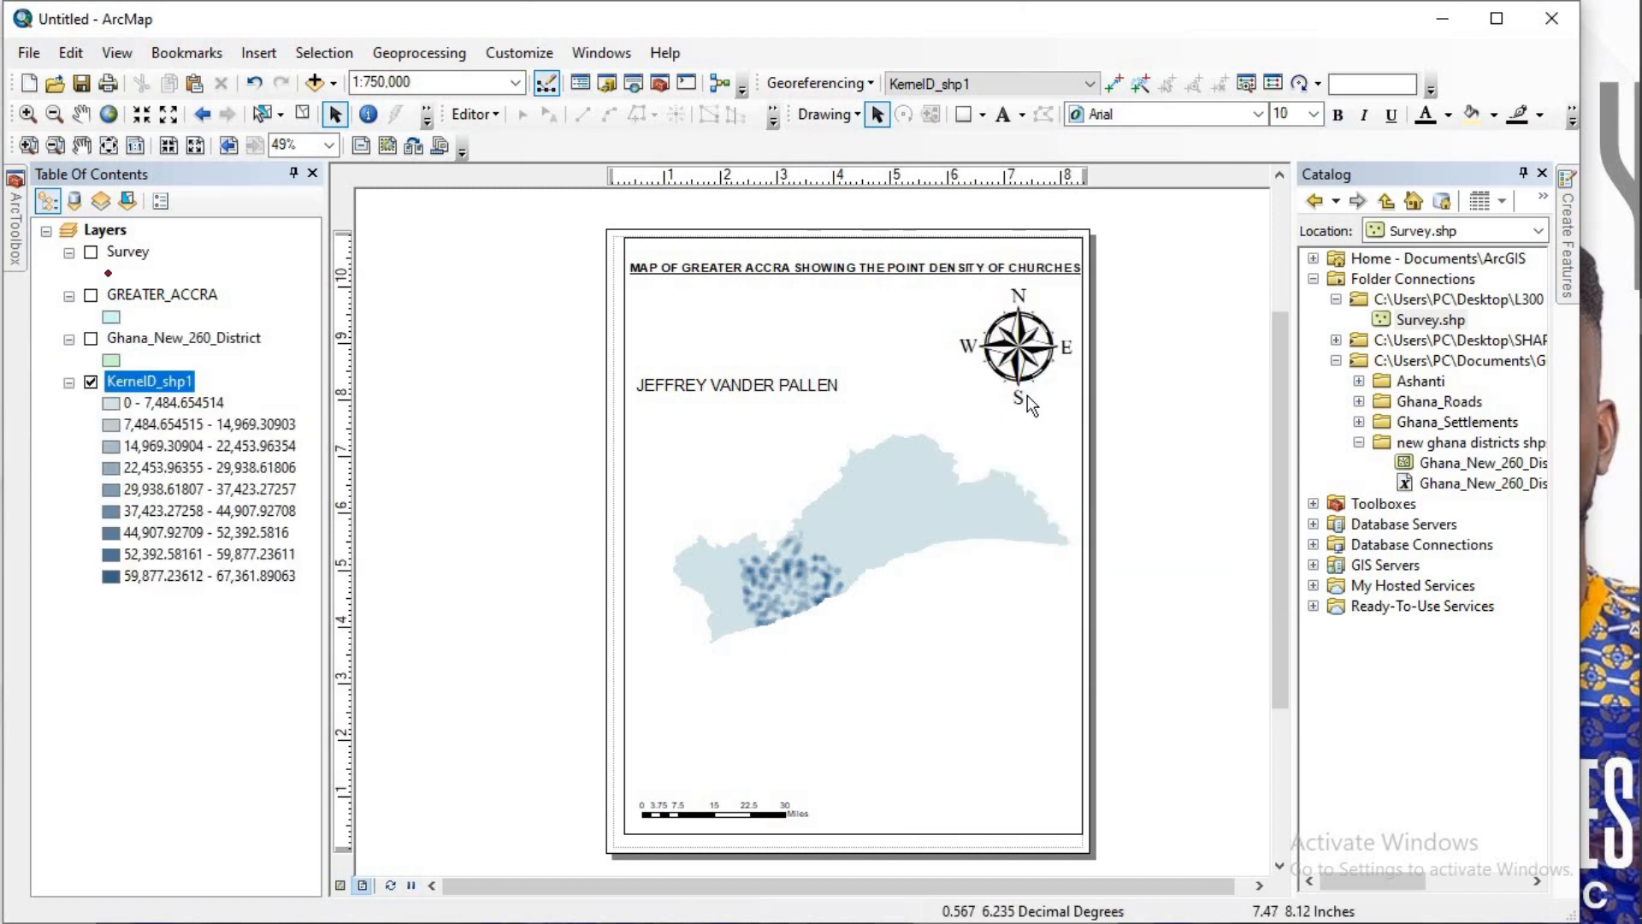
{"action": "double_click", "coordinate": [850, 267]}
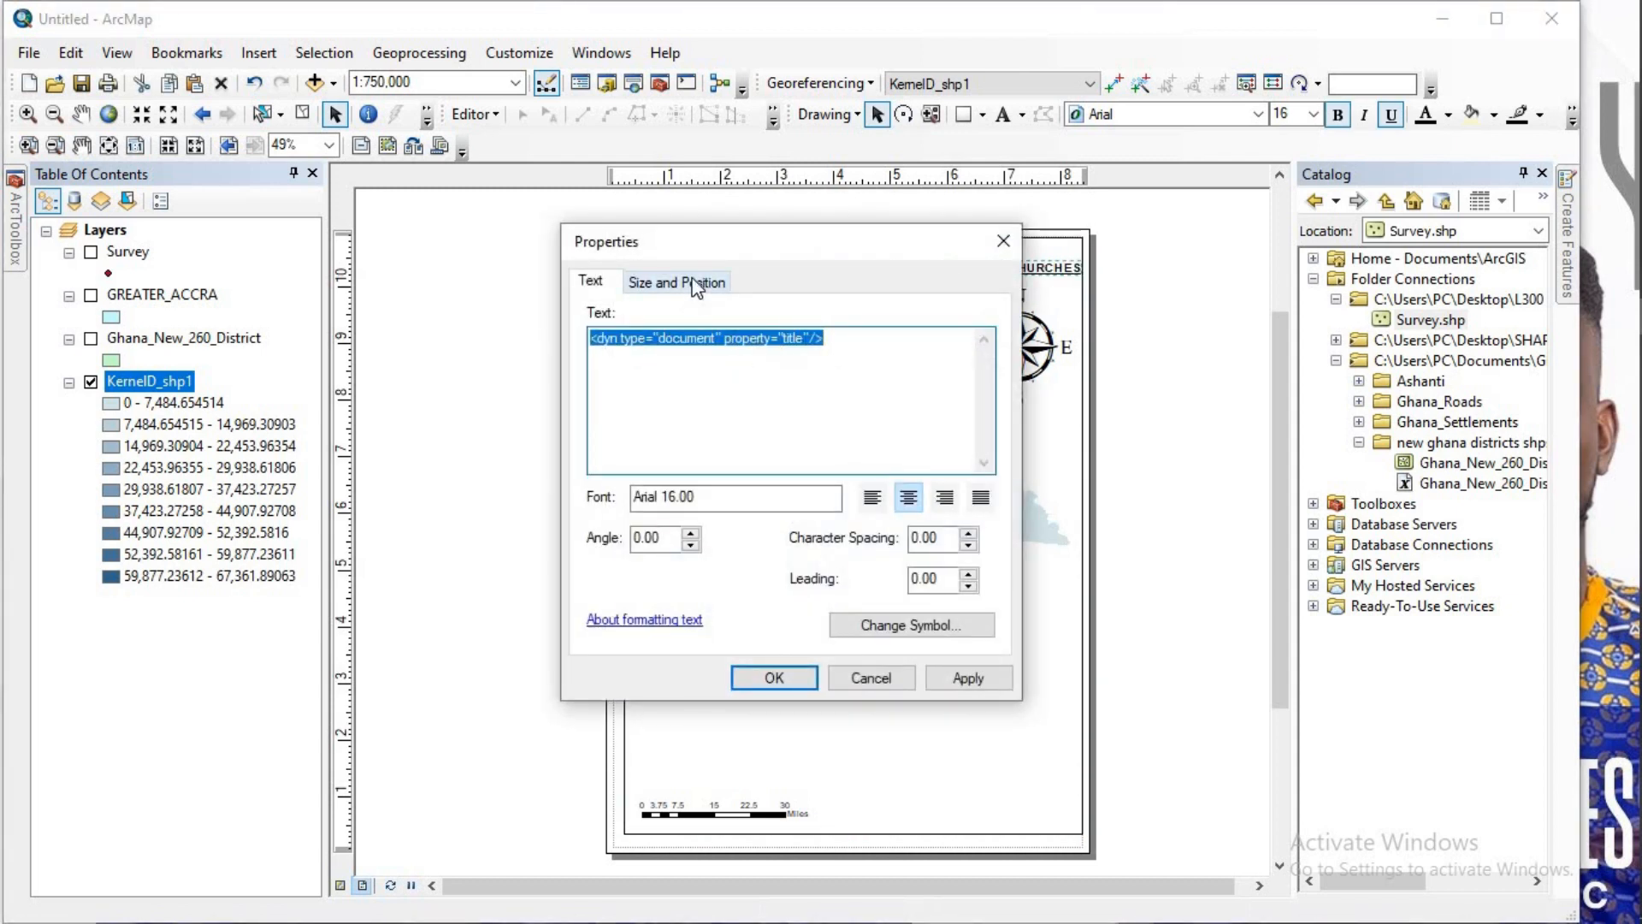
{"action": "left_click", "coordinate": [694, 284]}
{"action": "left_click", "coordinate": [1003, 245]}
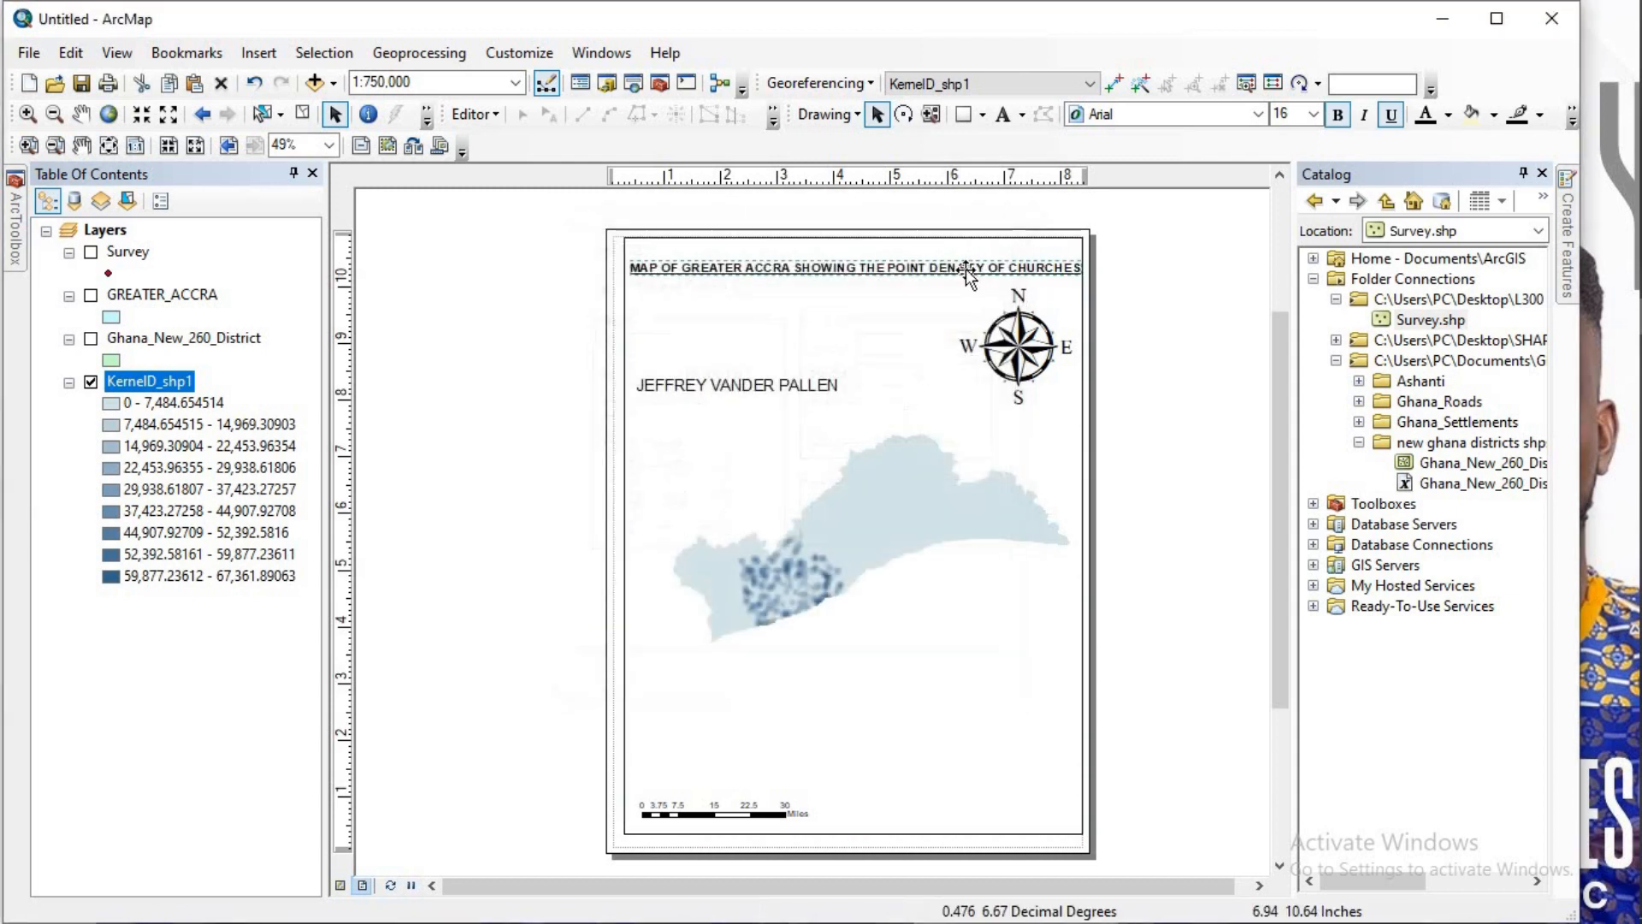
{"action": "right_click", "coordinate": [964, 270]}
{"action": "left_click", "coordinate": [1035, 682]}
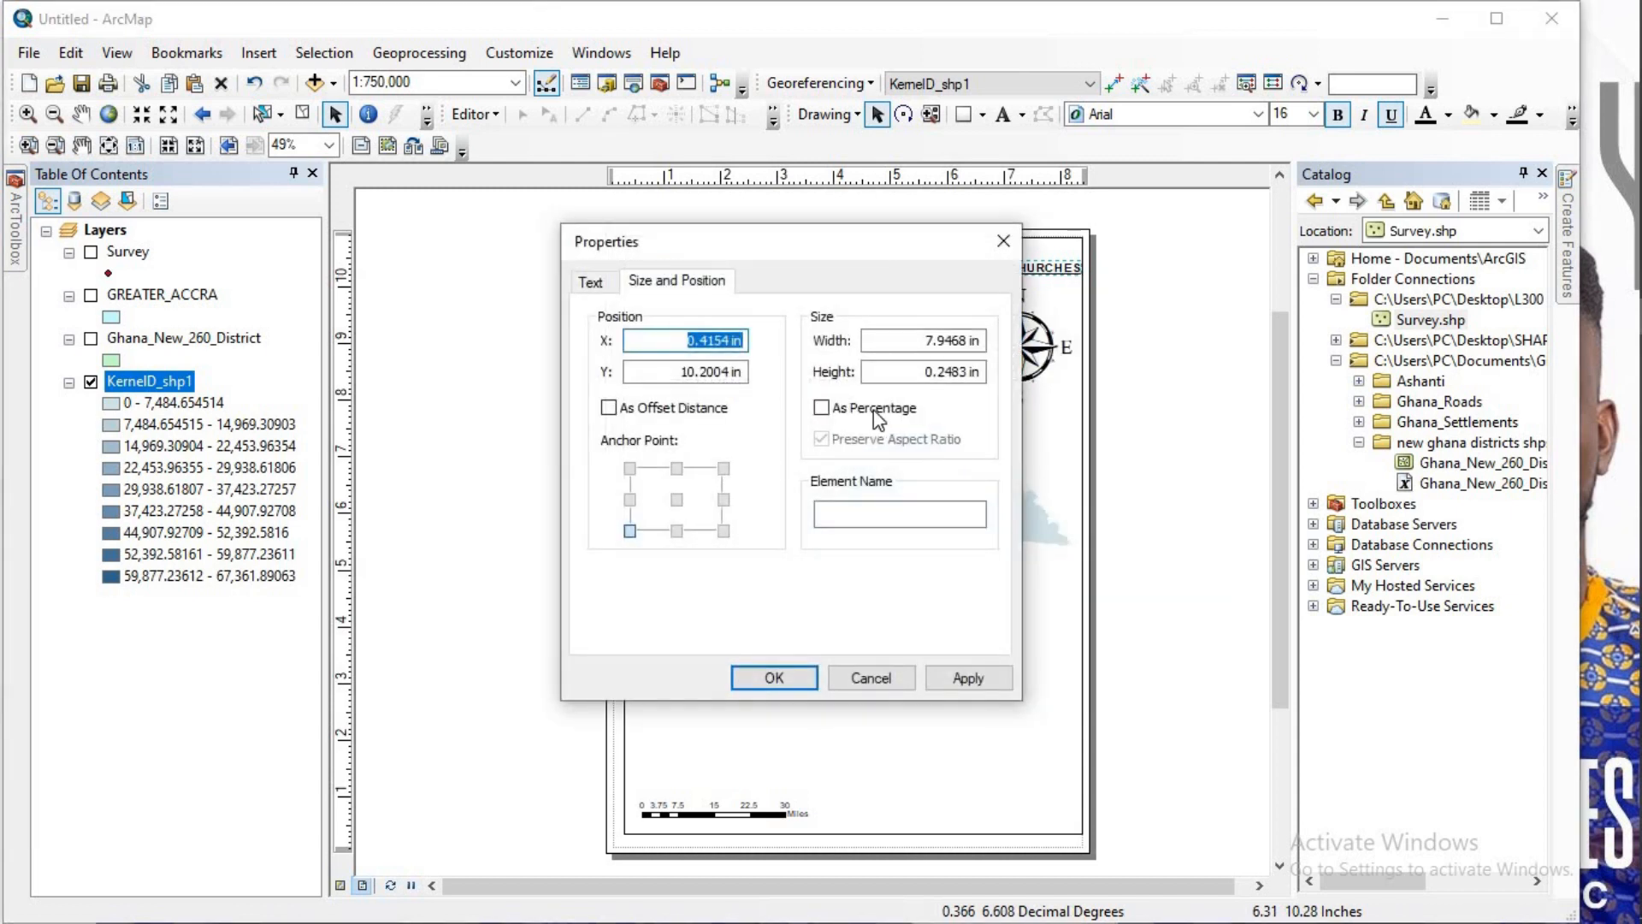
{"action": "left_click", "coordinate": [899, 680]}
Step: Delete the point density title and the scale bar from the layout page
{"action": "left_click", "coordinate": [915, 270]}
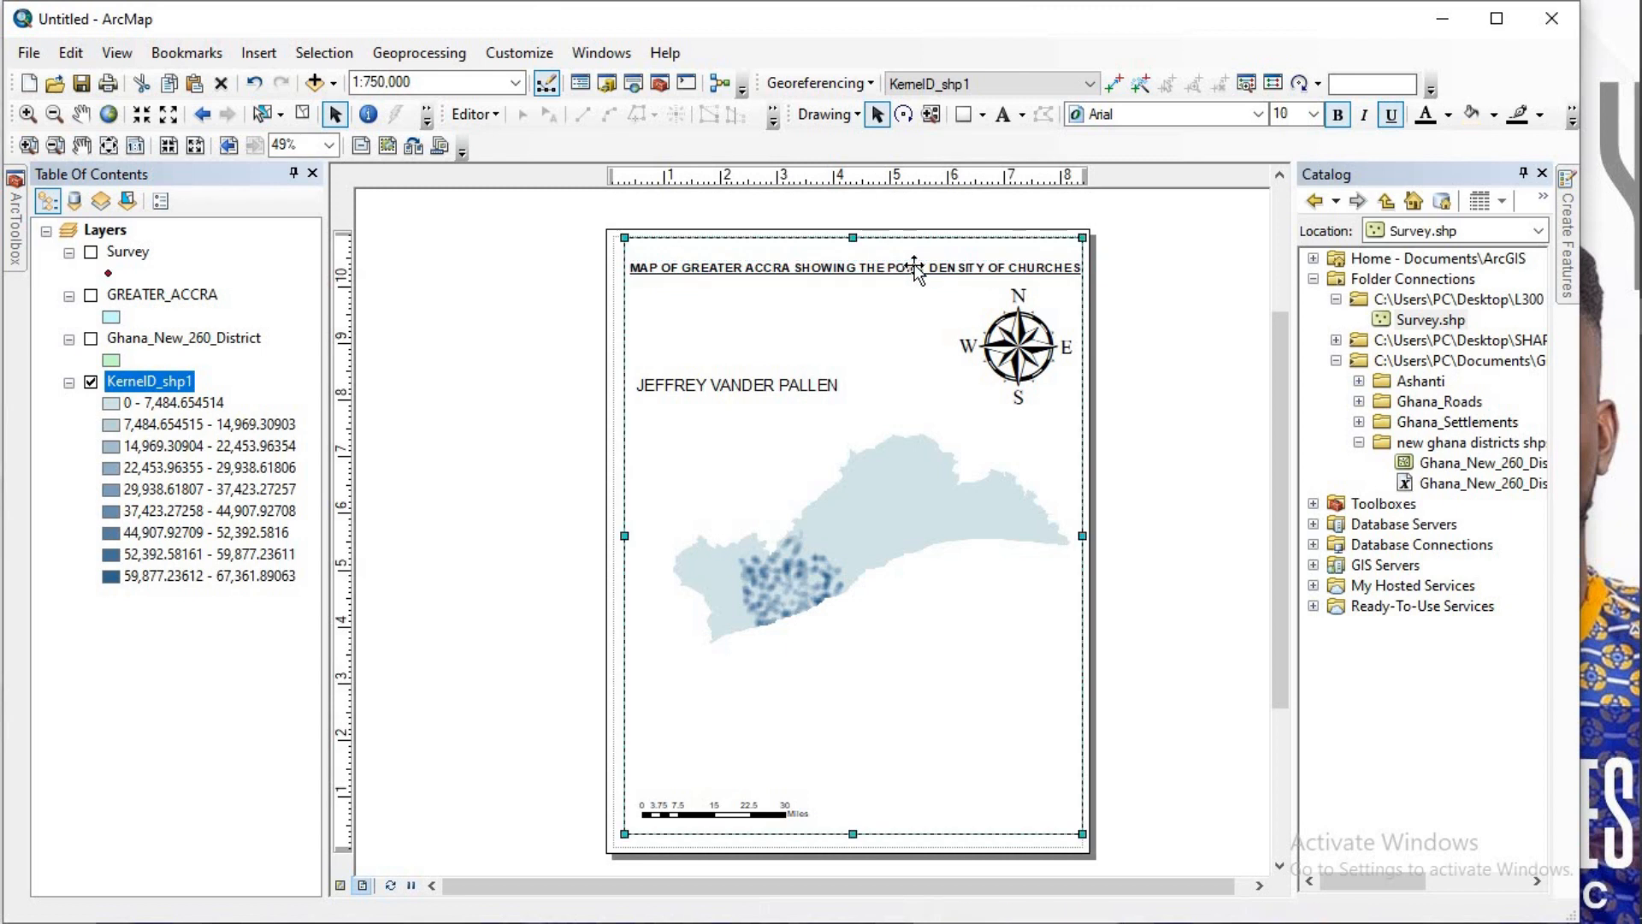
{"action": "right_click", "coordinate": [915, 267]}
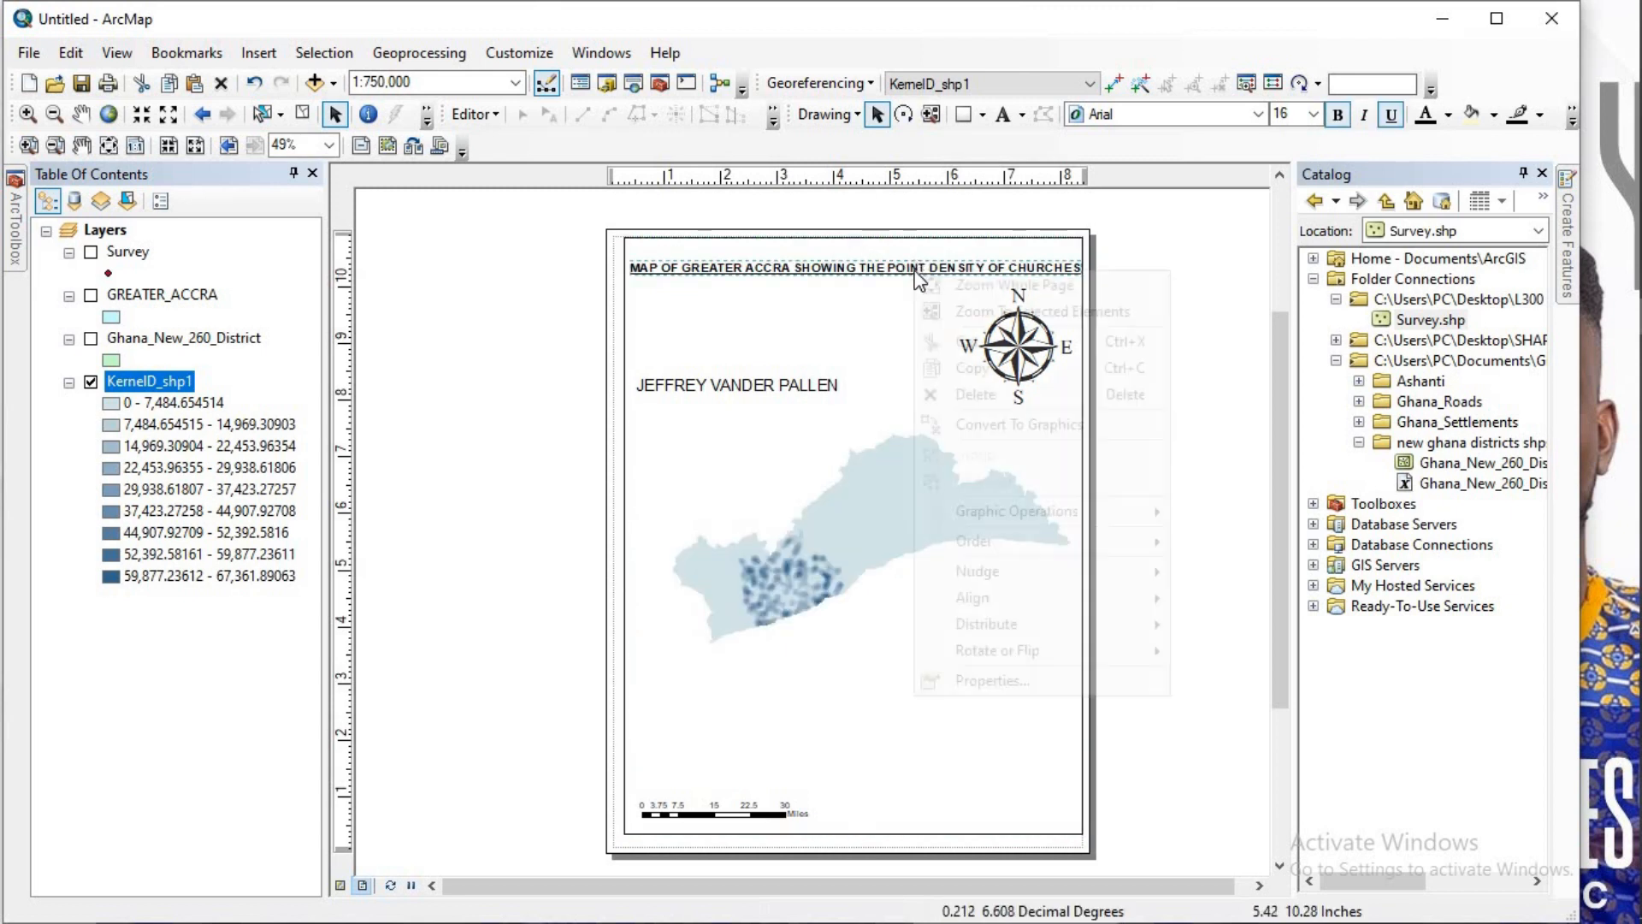
{"action": "left_click", "coordinate": [1028, 400]}
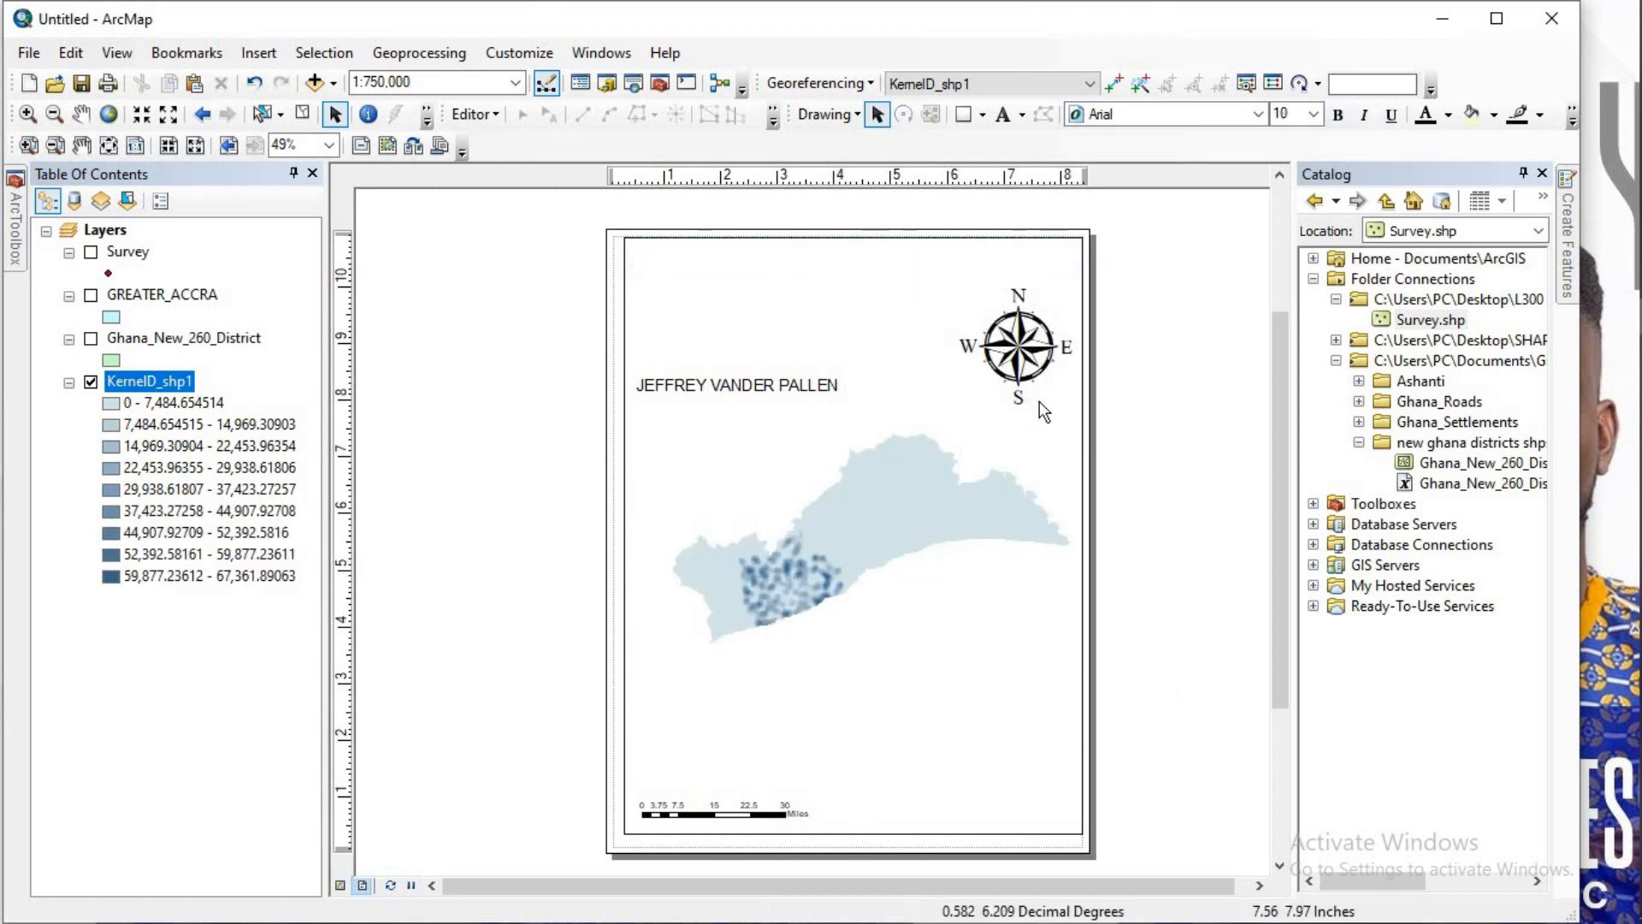
{"action": "left_click", "coordinate": [770, 808]}
{"action": "right_click", "coordinate": [770, 808]}
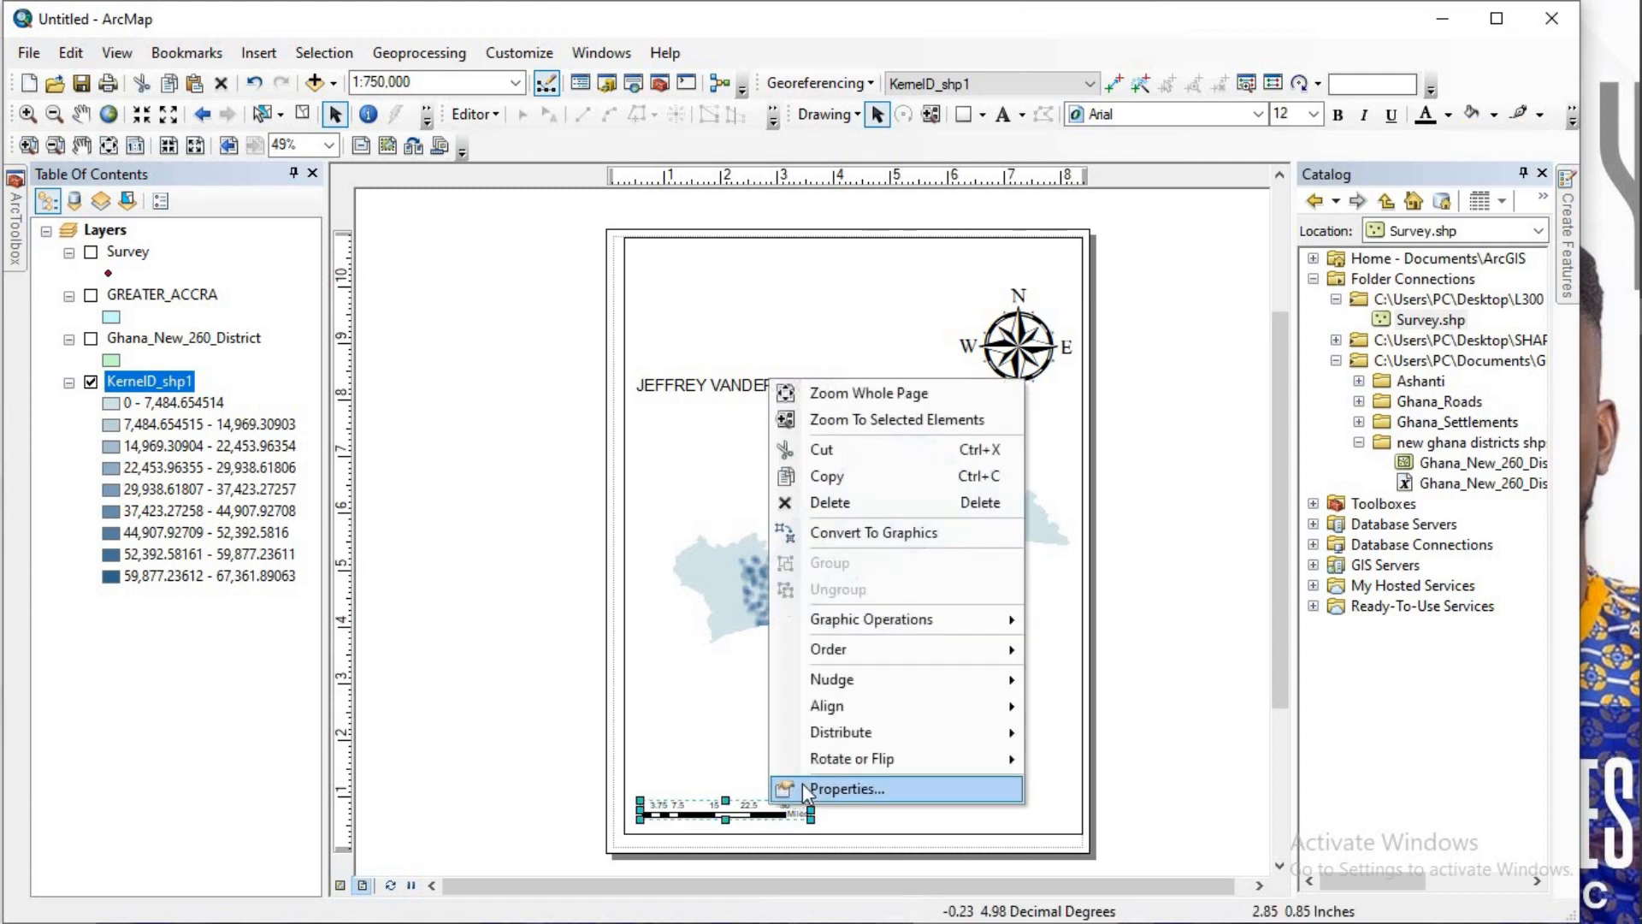
{"action": "left_click", "coordinate": [848, 502]}
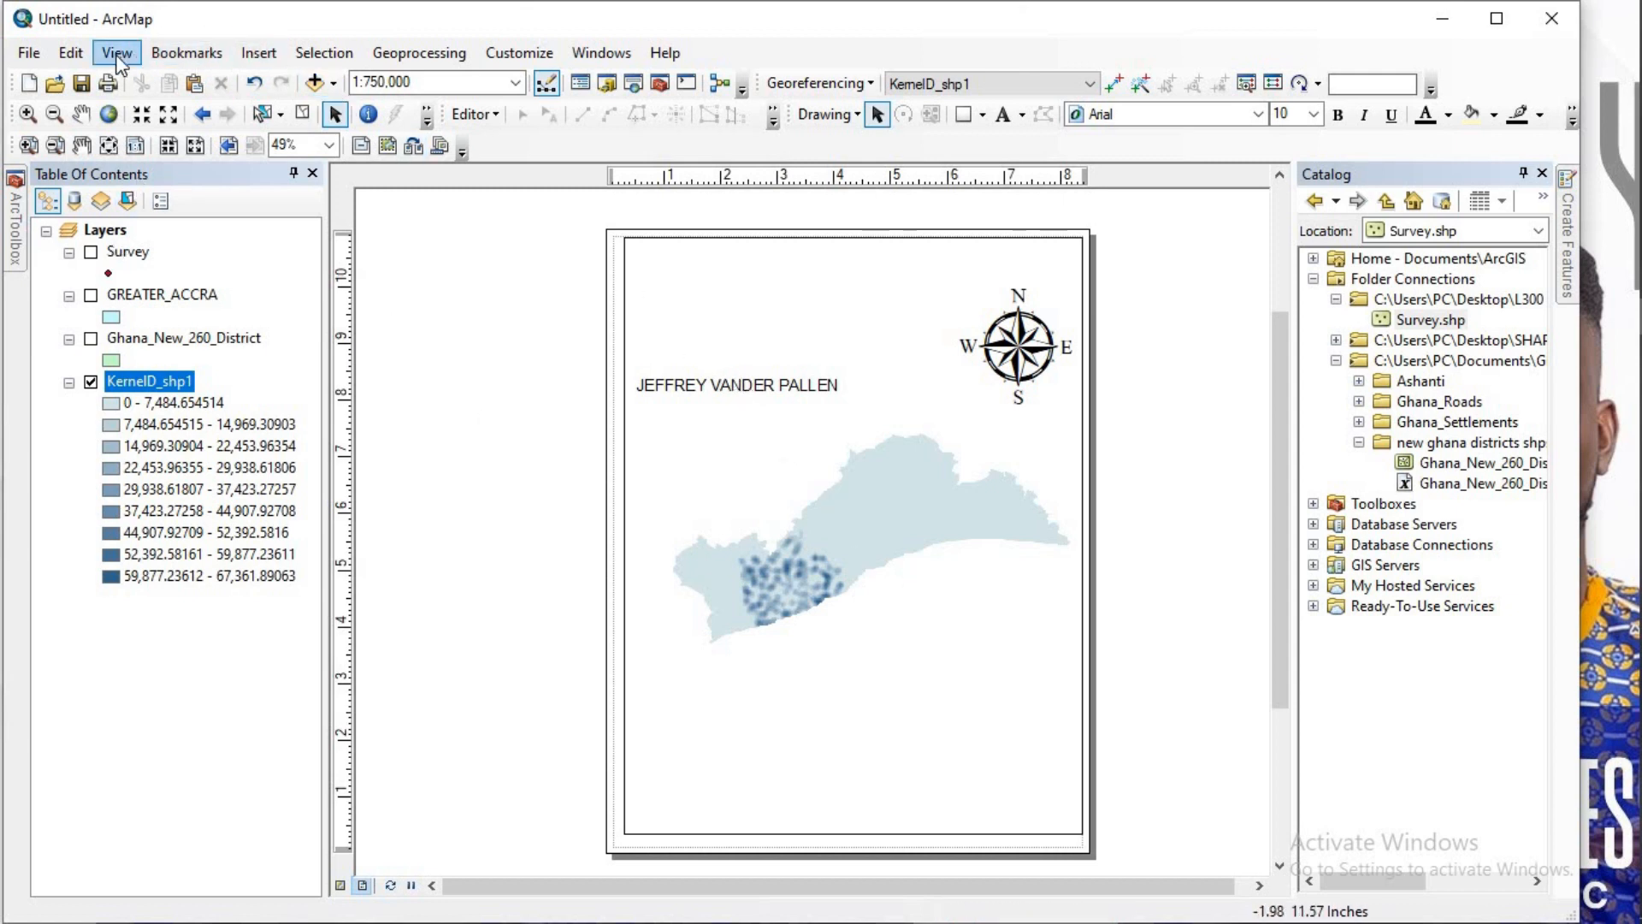
Step: Start a new legend with KernelD_shp1 and GREATER_ACCRA as its items, and accept Legend as its title
{"action": "left_click", "coordinate": [276, 57]}
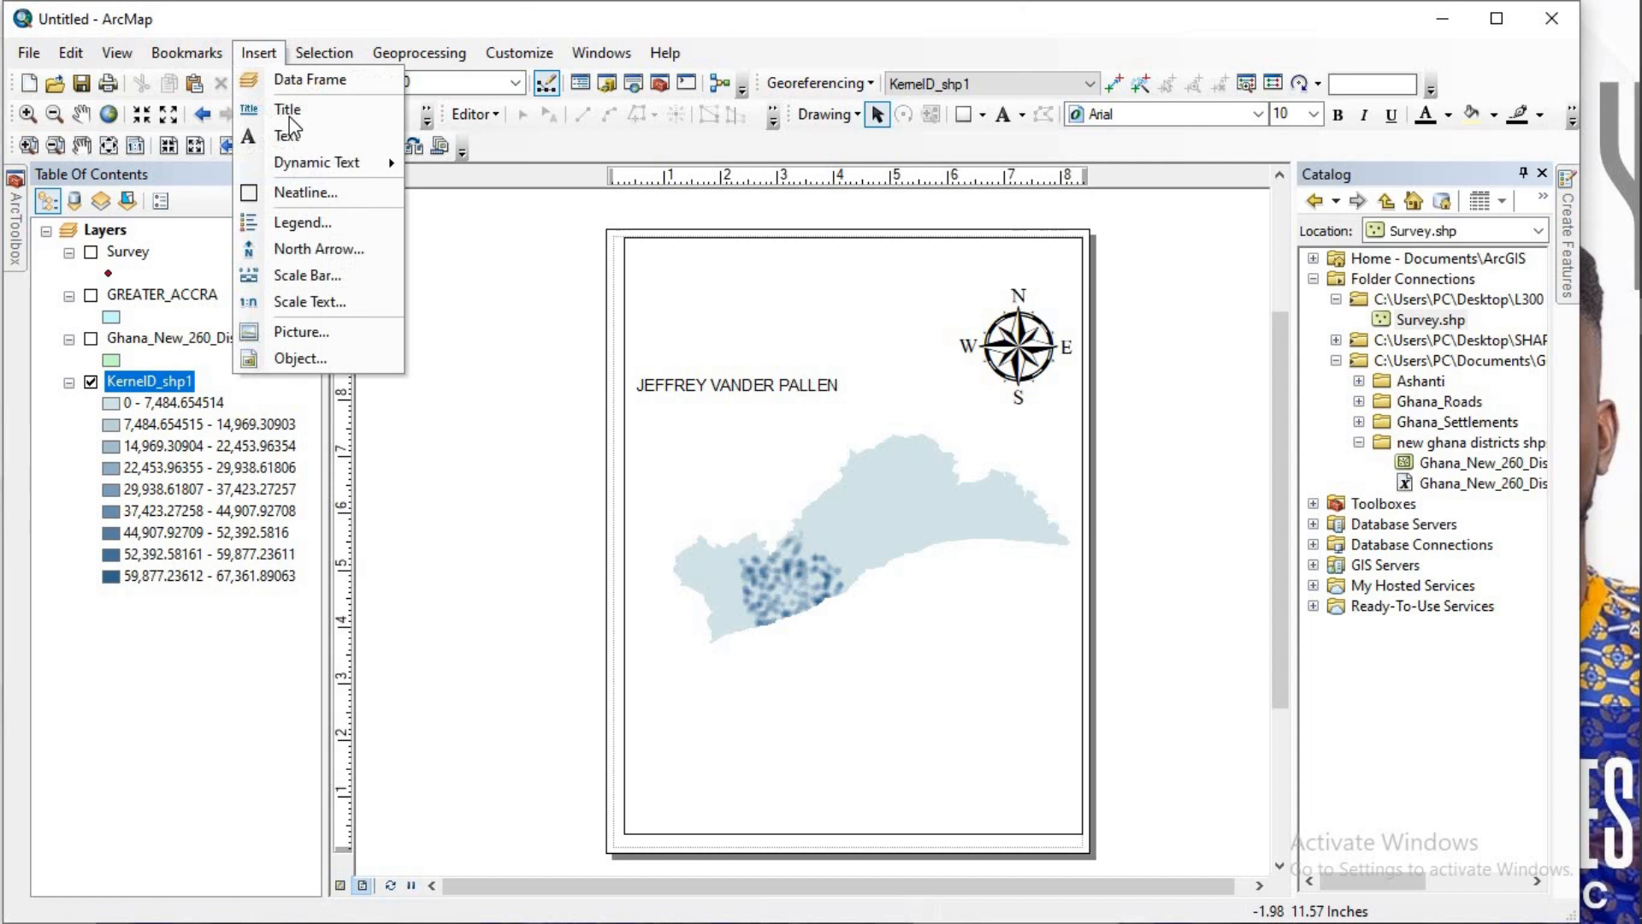
{"action": "left_click", "coordinate": [309, 221]}
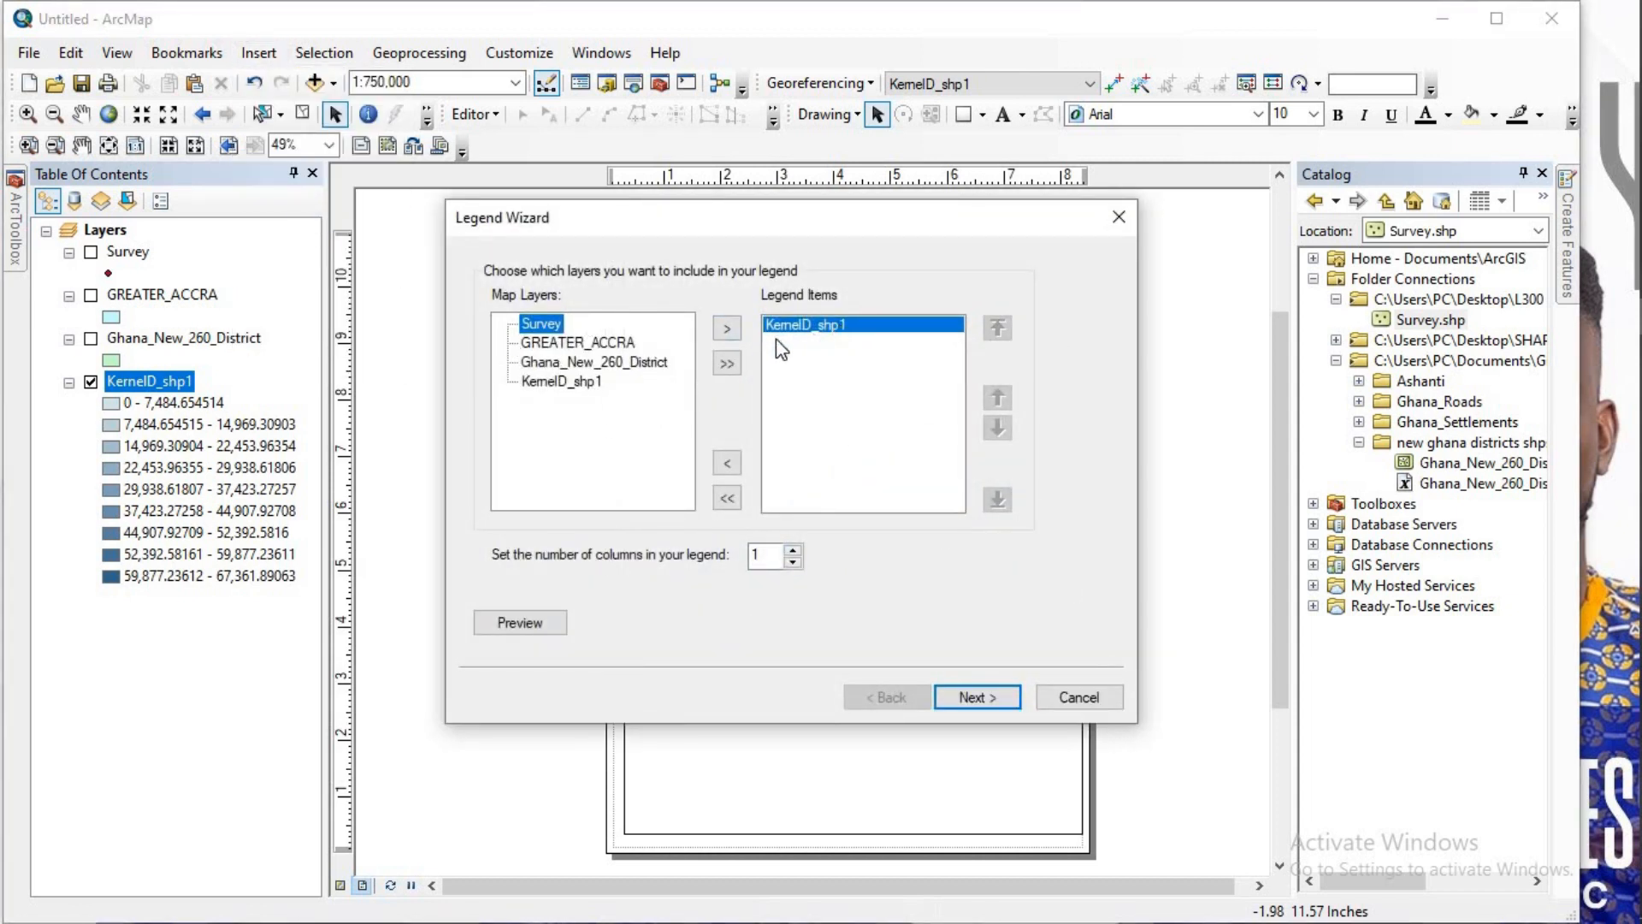
{"action": "double_click", "coordinate": [599, 342]}
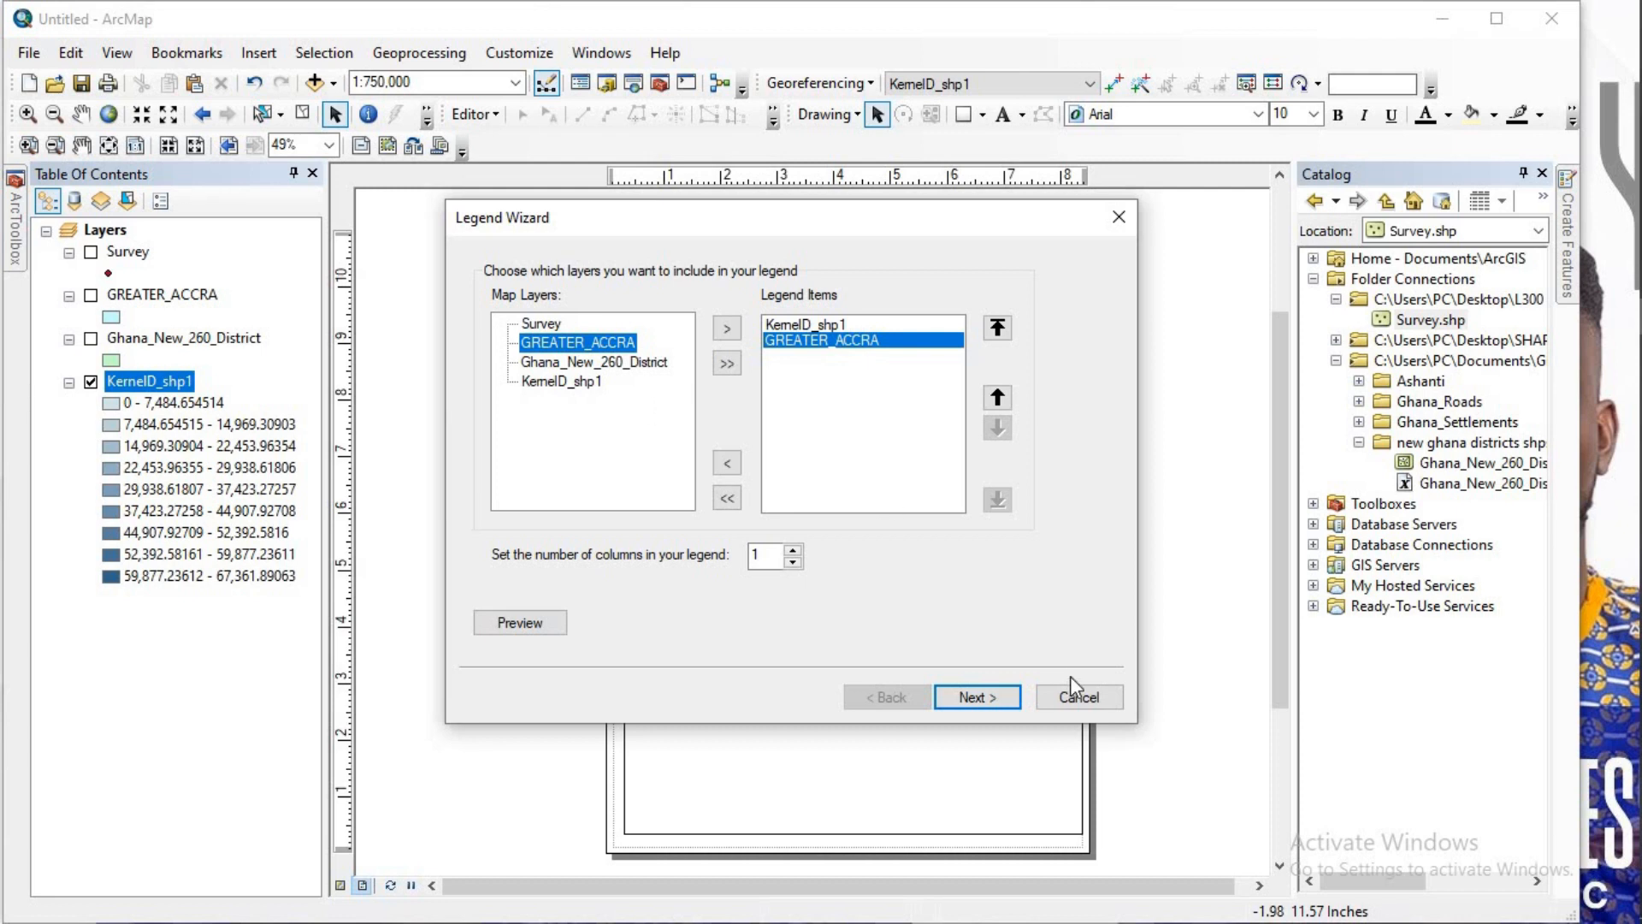
{"action": "left_click", "coordinate": [977, 696]}
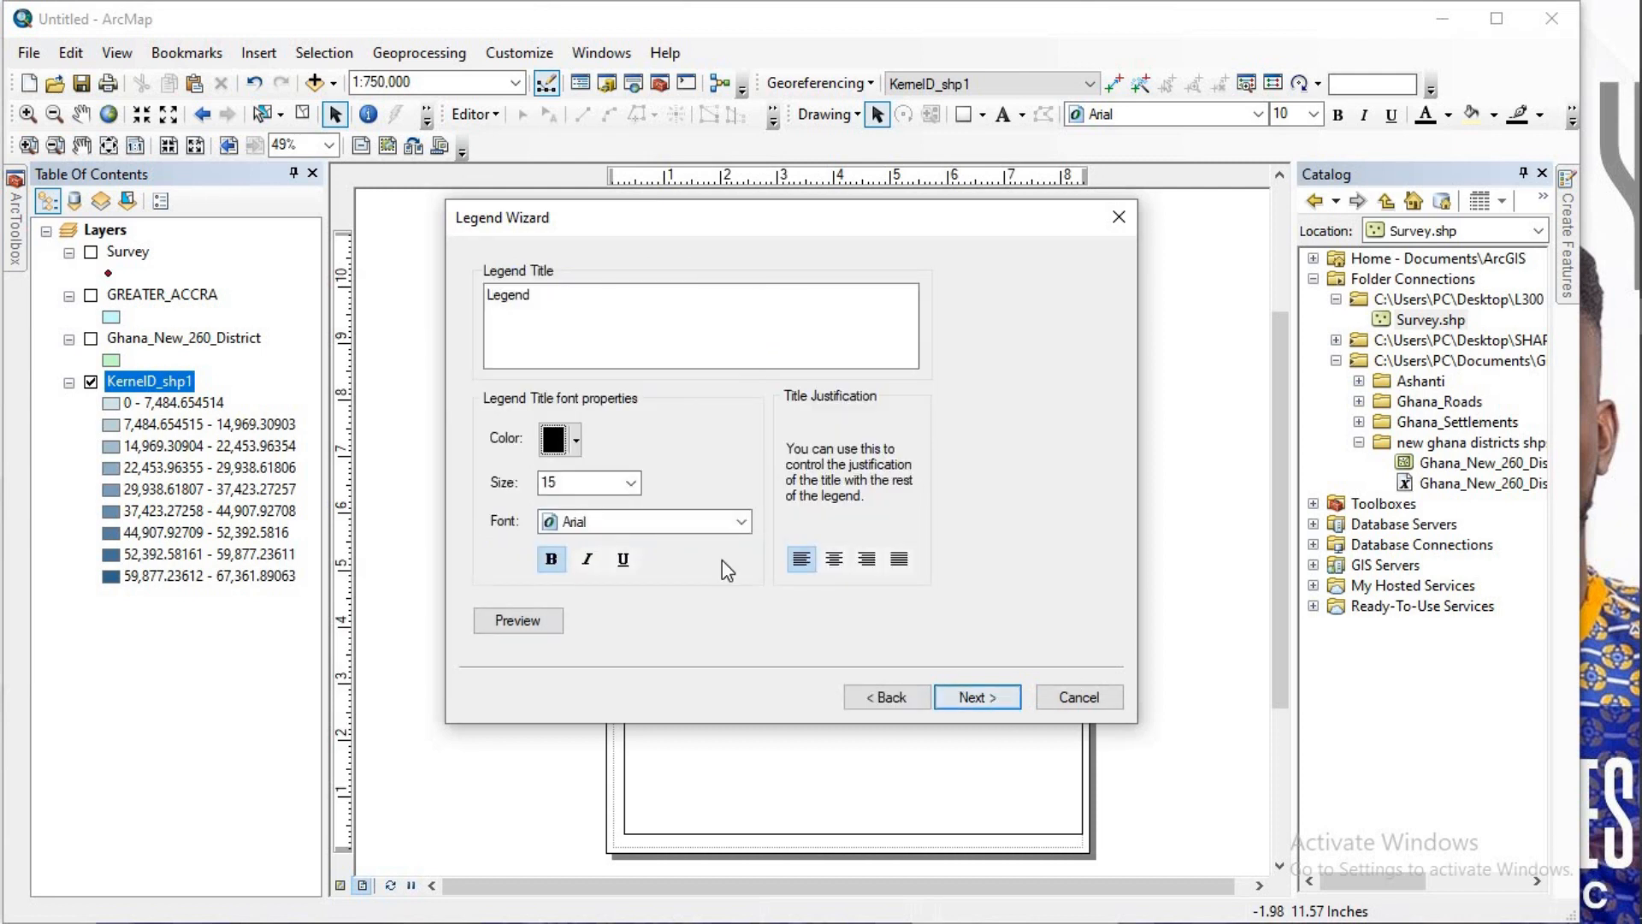
{"action": "left_click", "coordinate": [551, 560]}
{"action": "left_click", "coordinate": [551, 560]}
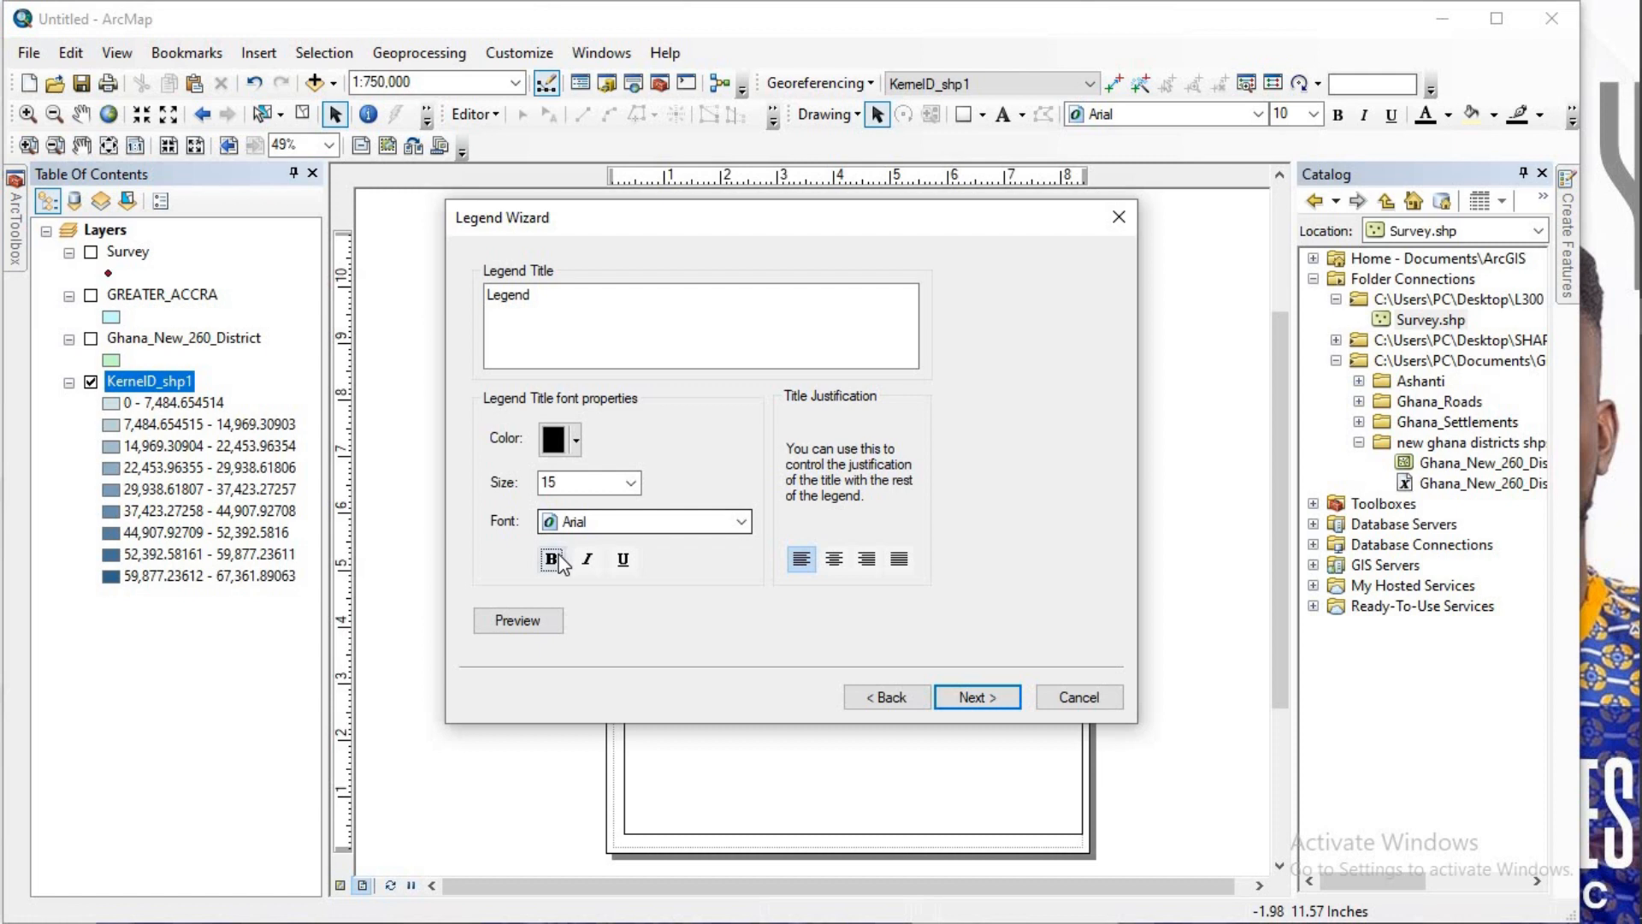
{"action": "left_click", "coordinate": [977, 696]}
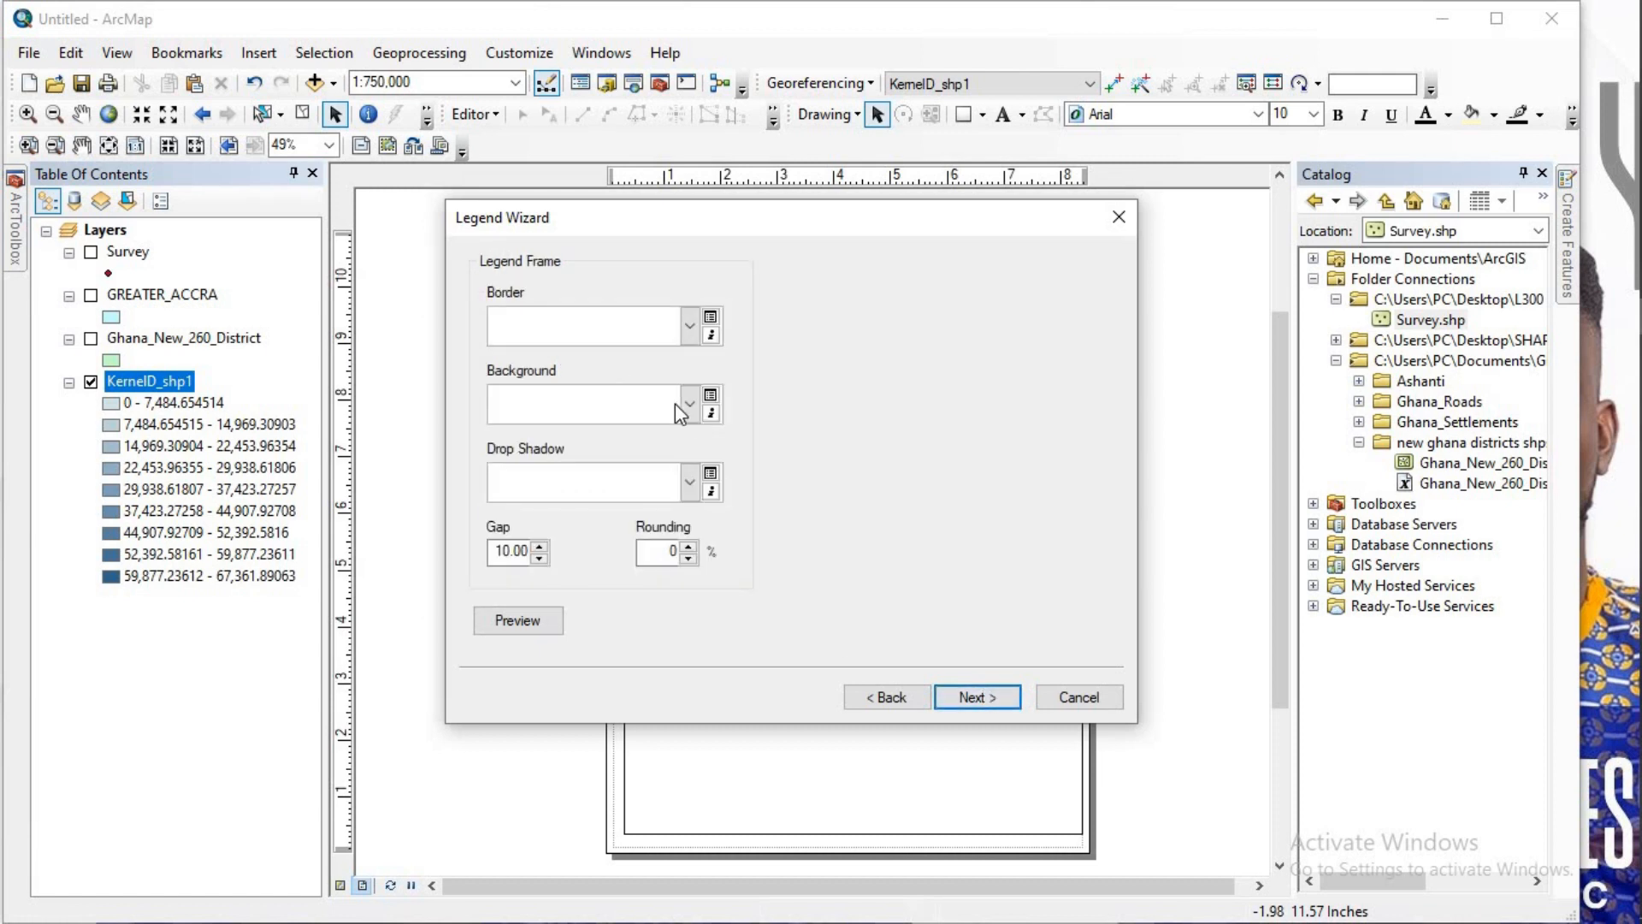
Step: Give the legend frame an Olive background and finish the legend with the default patch and spacing settings
{"action": "left_click", "coordinate": [689, 406]}
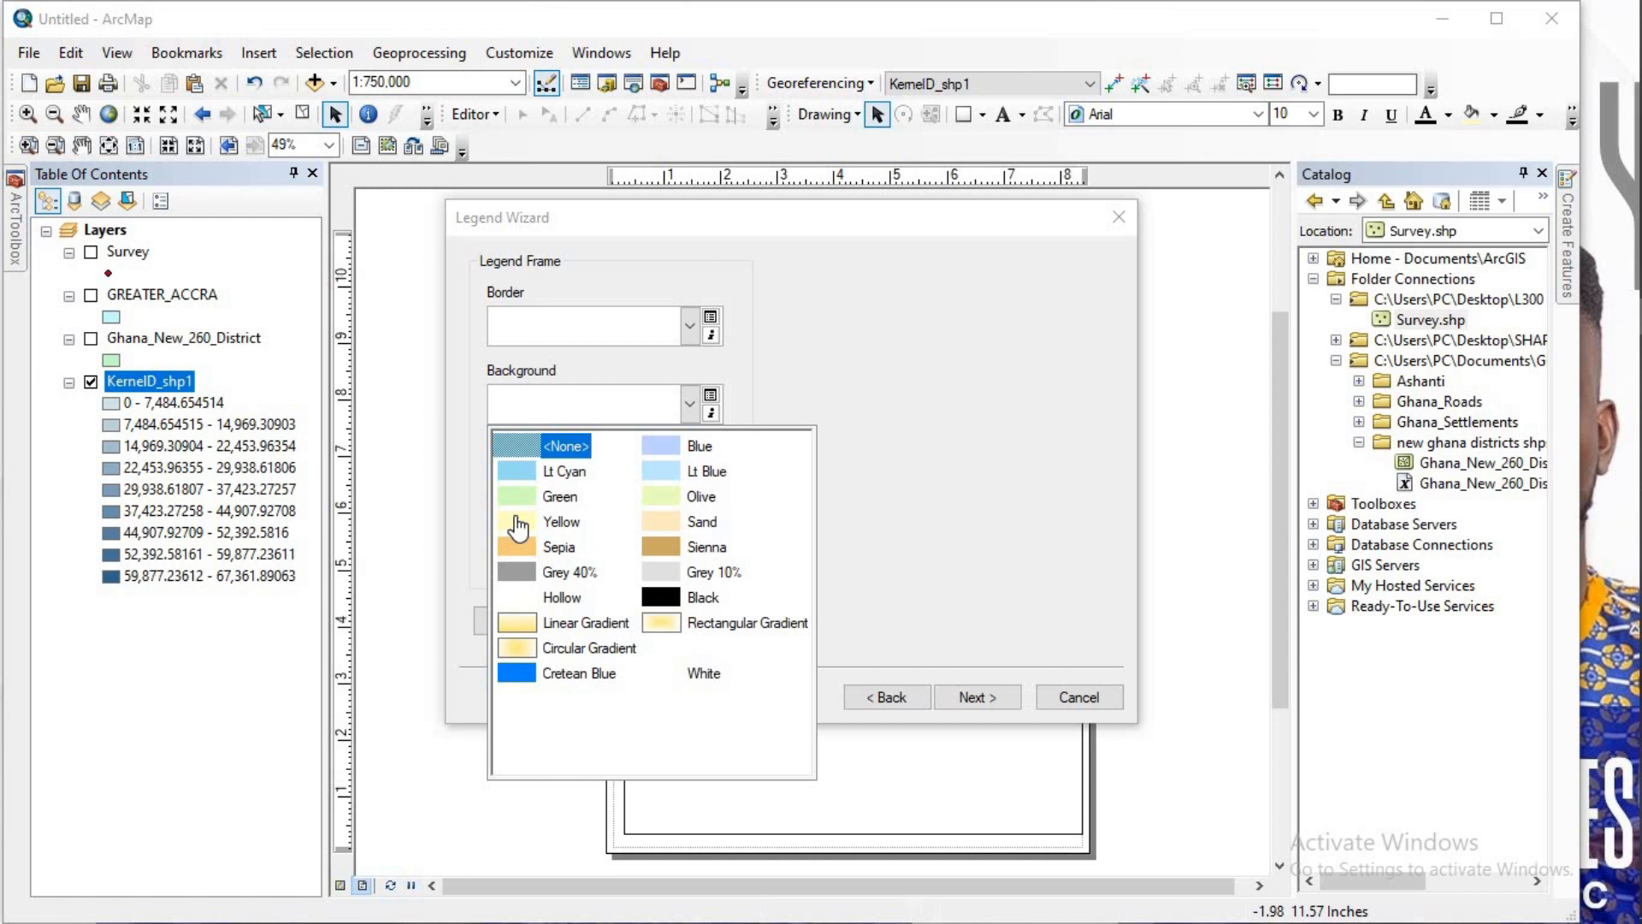
{"action": "left_click", "coordinate": [673, 500]}
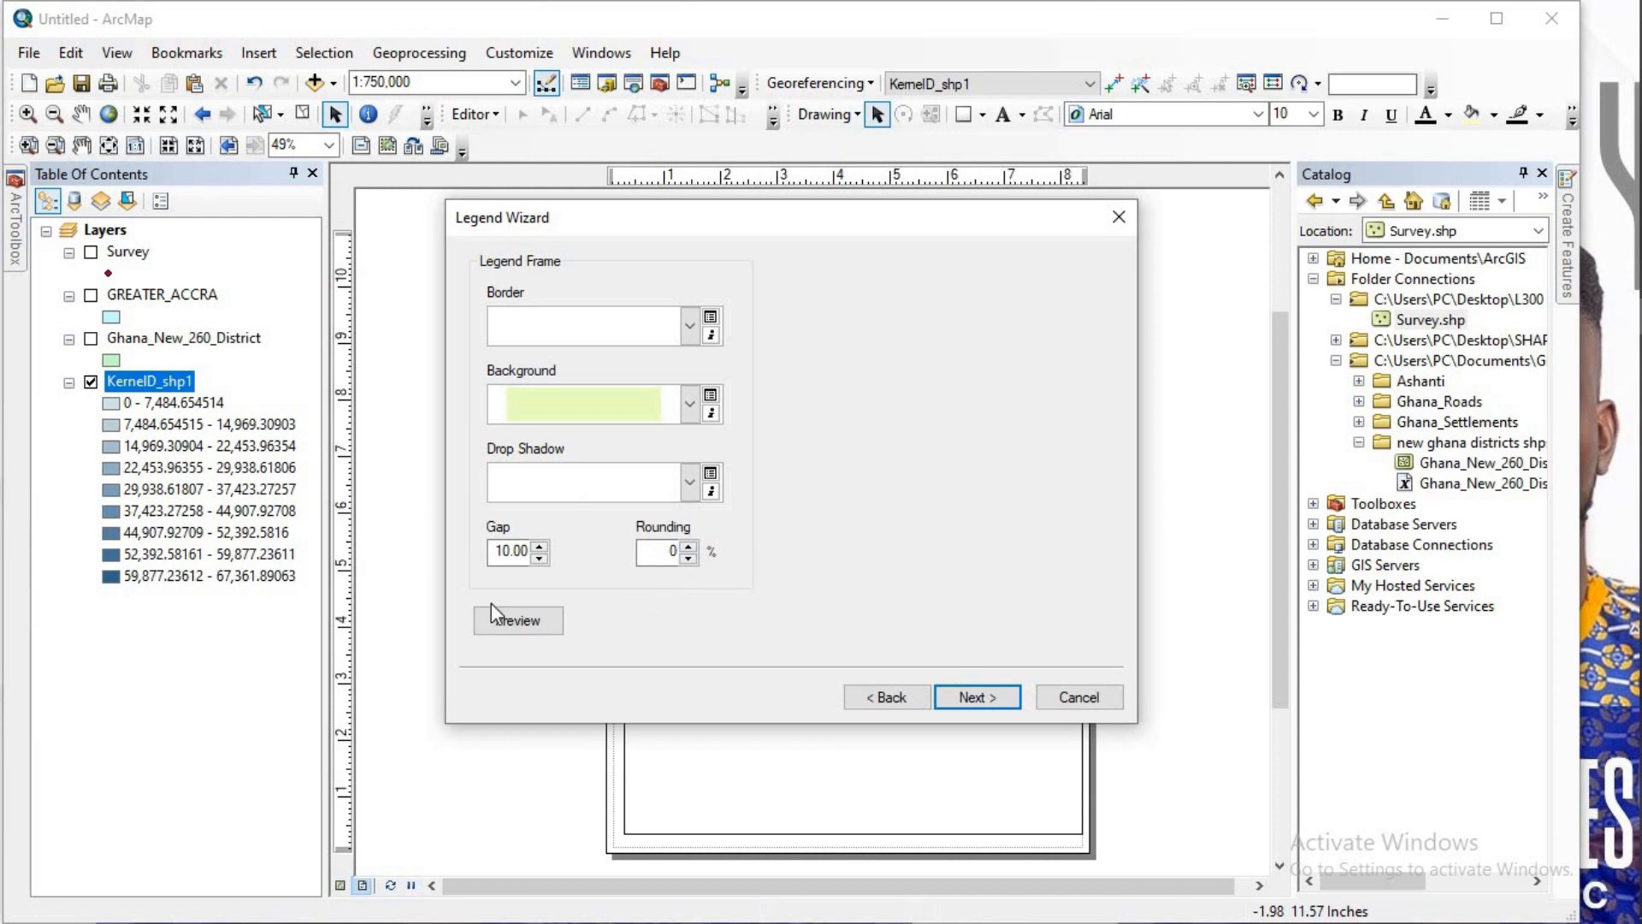
{"action": "left_click", "coordinate": [984, 697]}
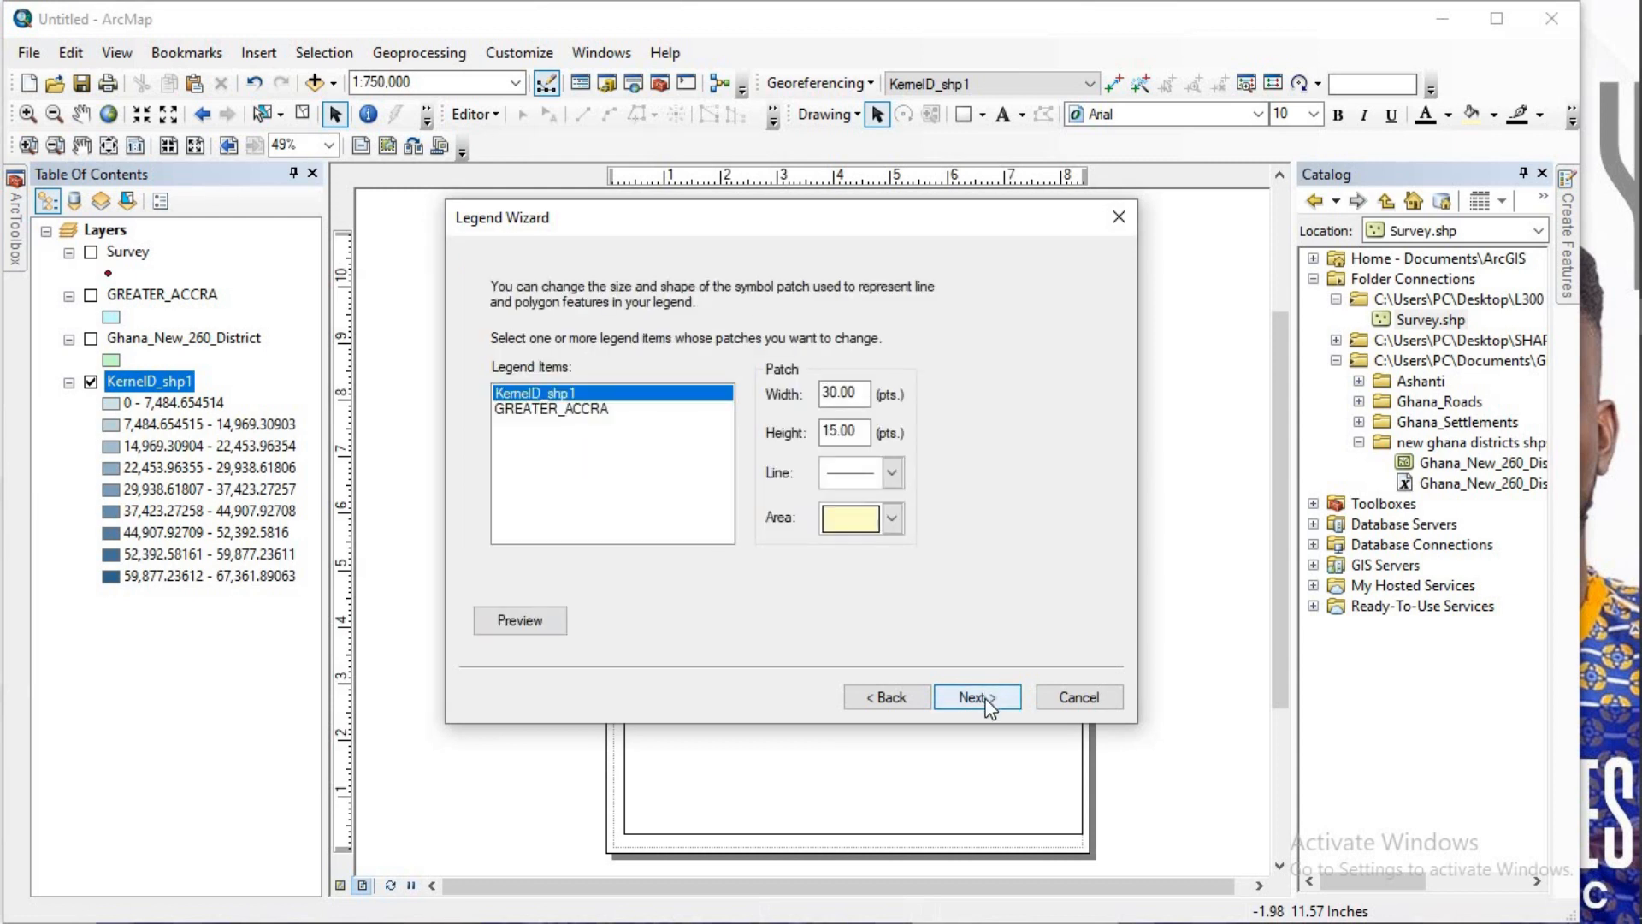
{"action": "left_click", "coordinate": [983, 697]}
{"action": "left_click", "coordinate": [978, 697]}
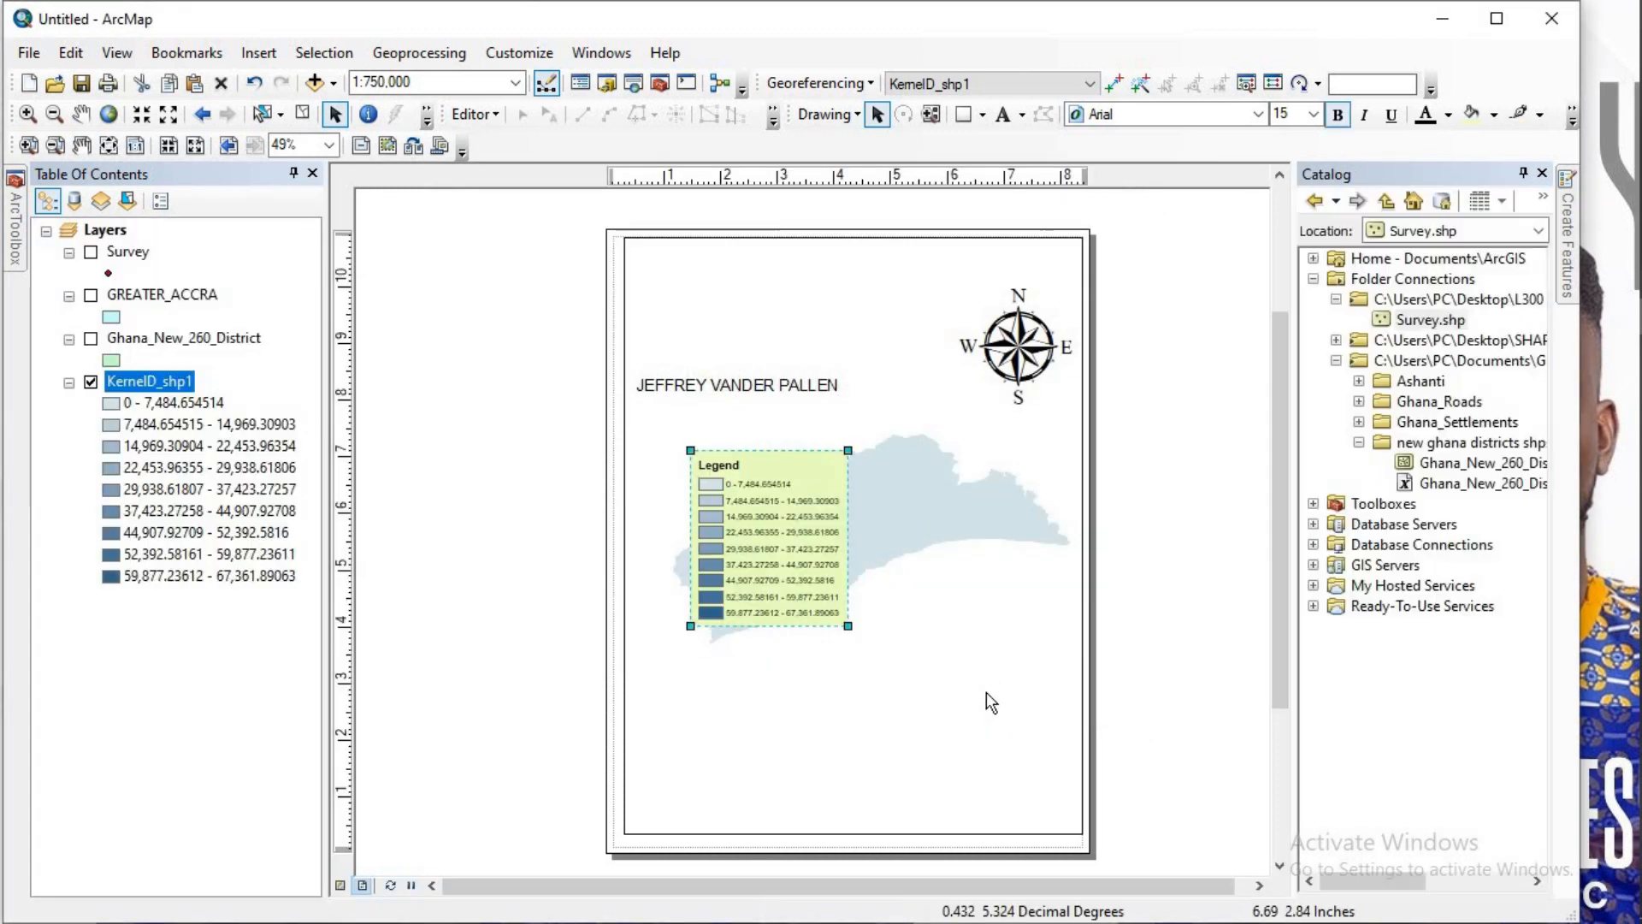
Step: Move the legend to the lower-right corner of the map page and enlarge it slightly inside the frame
{"action": "left_click_drag", "start_coordinate": [775, 496], "coordinate": [1007, 700]}
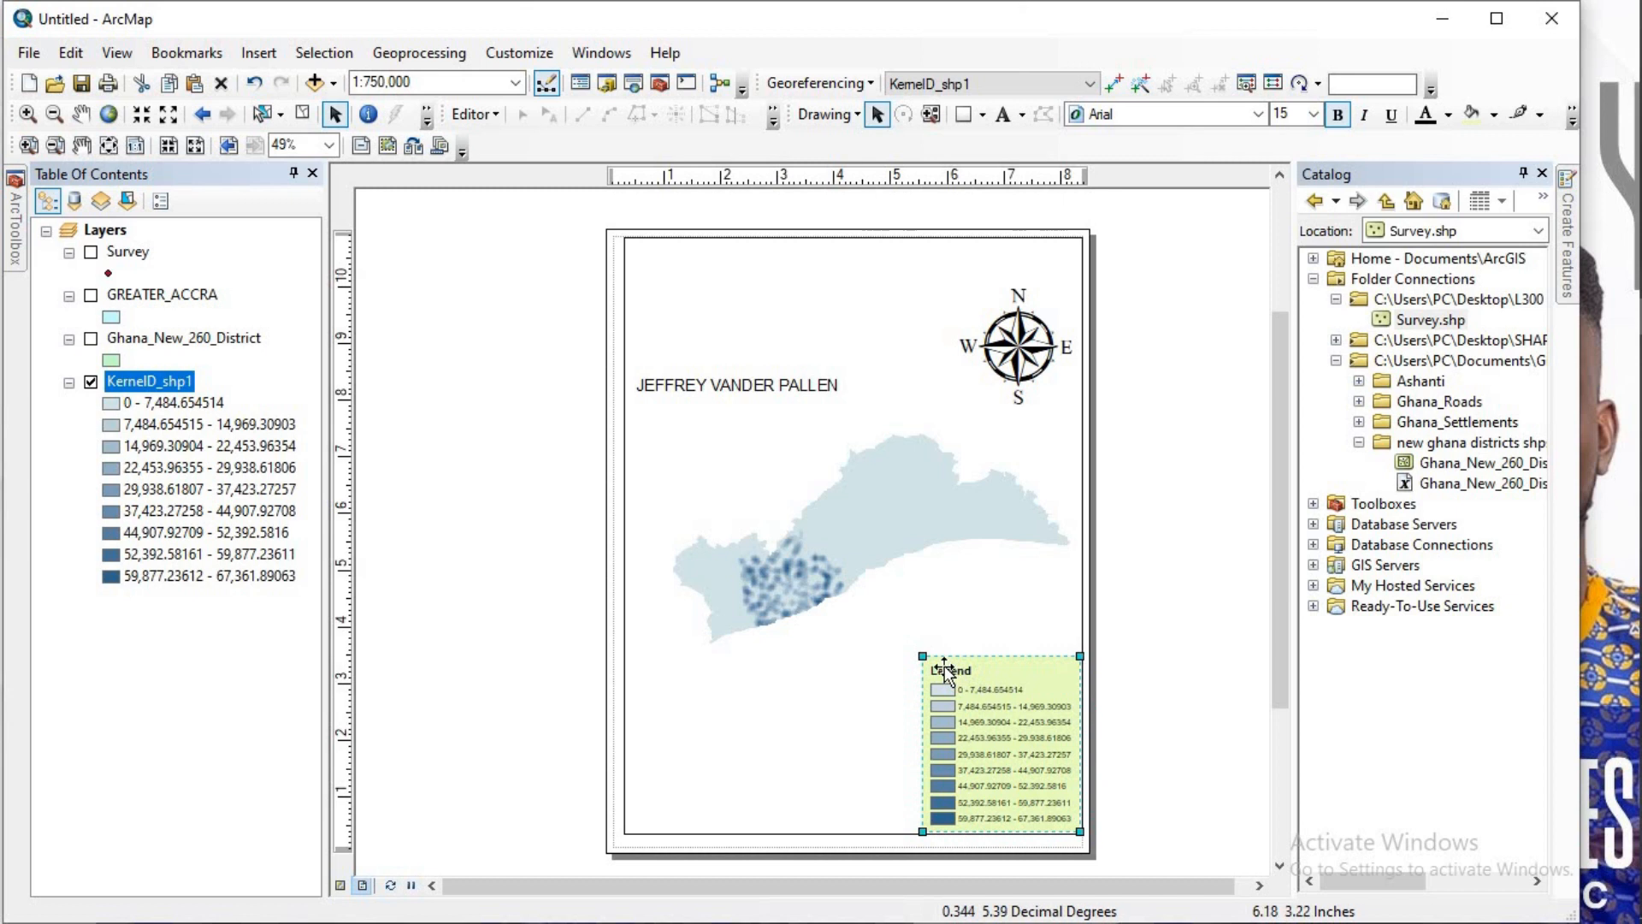
{"action": "left_click_drag", "start_coordinate": [918, 646], "coordinate": [910, 625]}
{"action": "left_click_drag", "start_coordinate": [960, 677], "coordinate": [955, 676]}
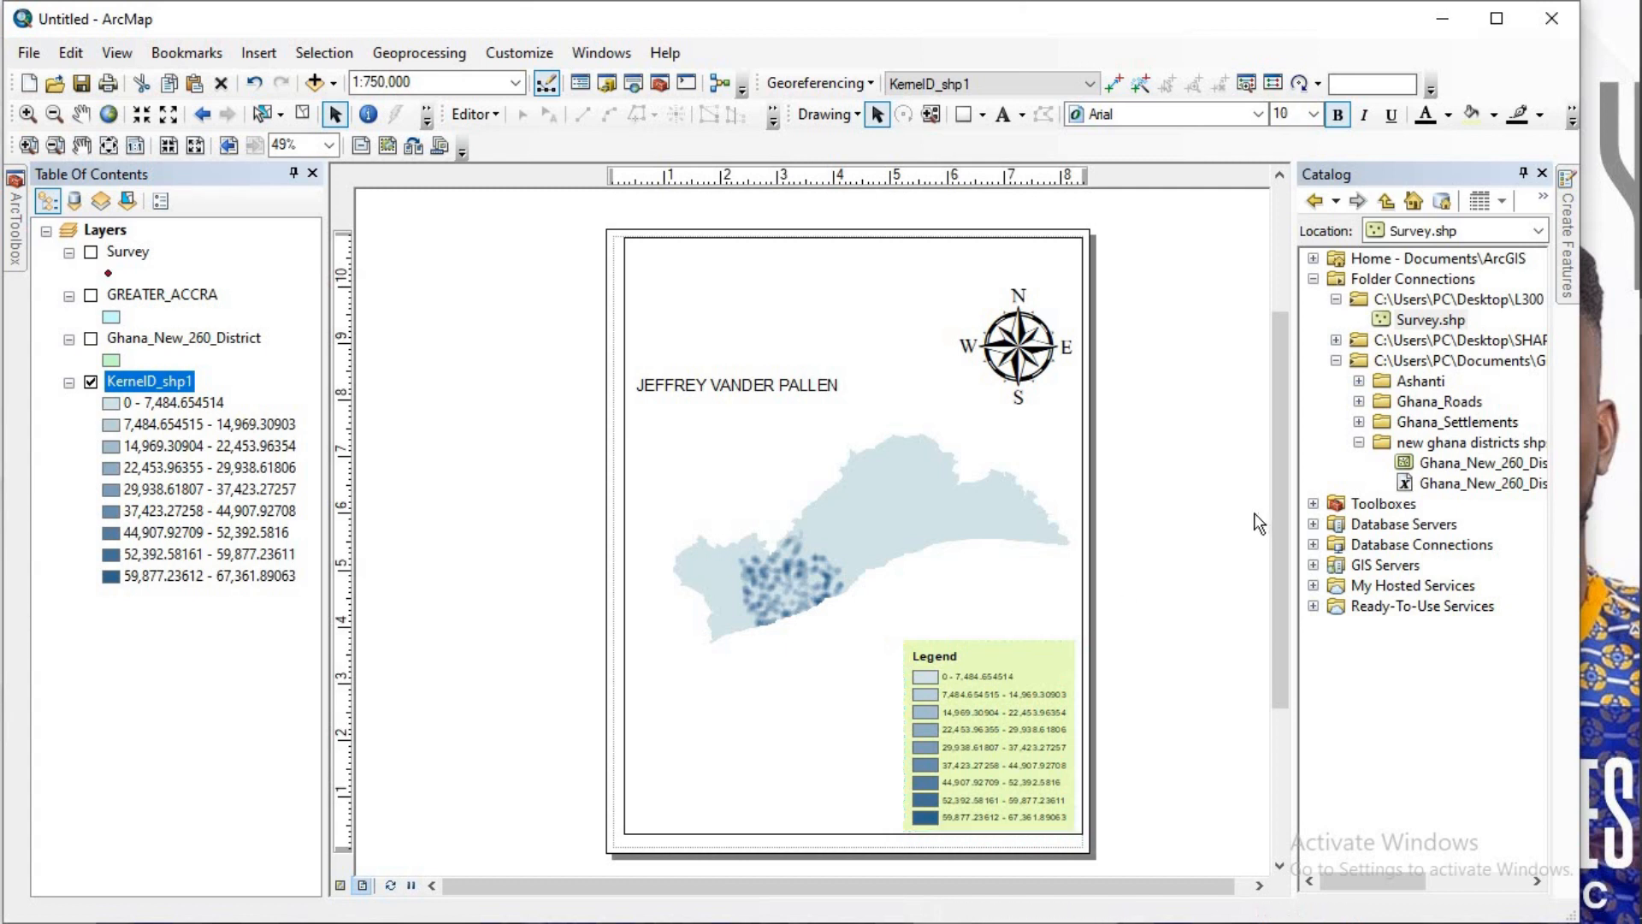
{"action": "left_click", "coordinate": [663, 432]}
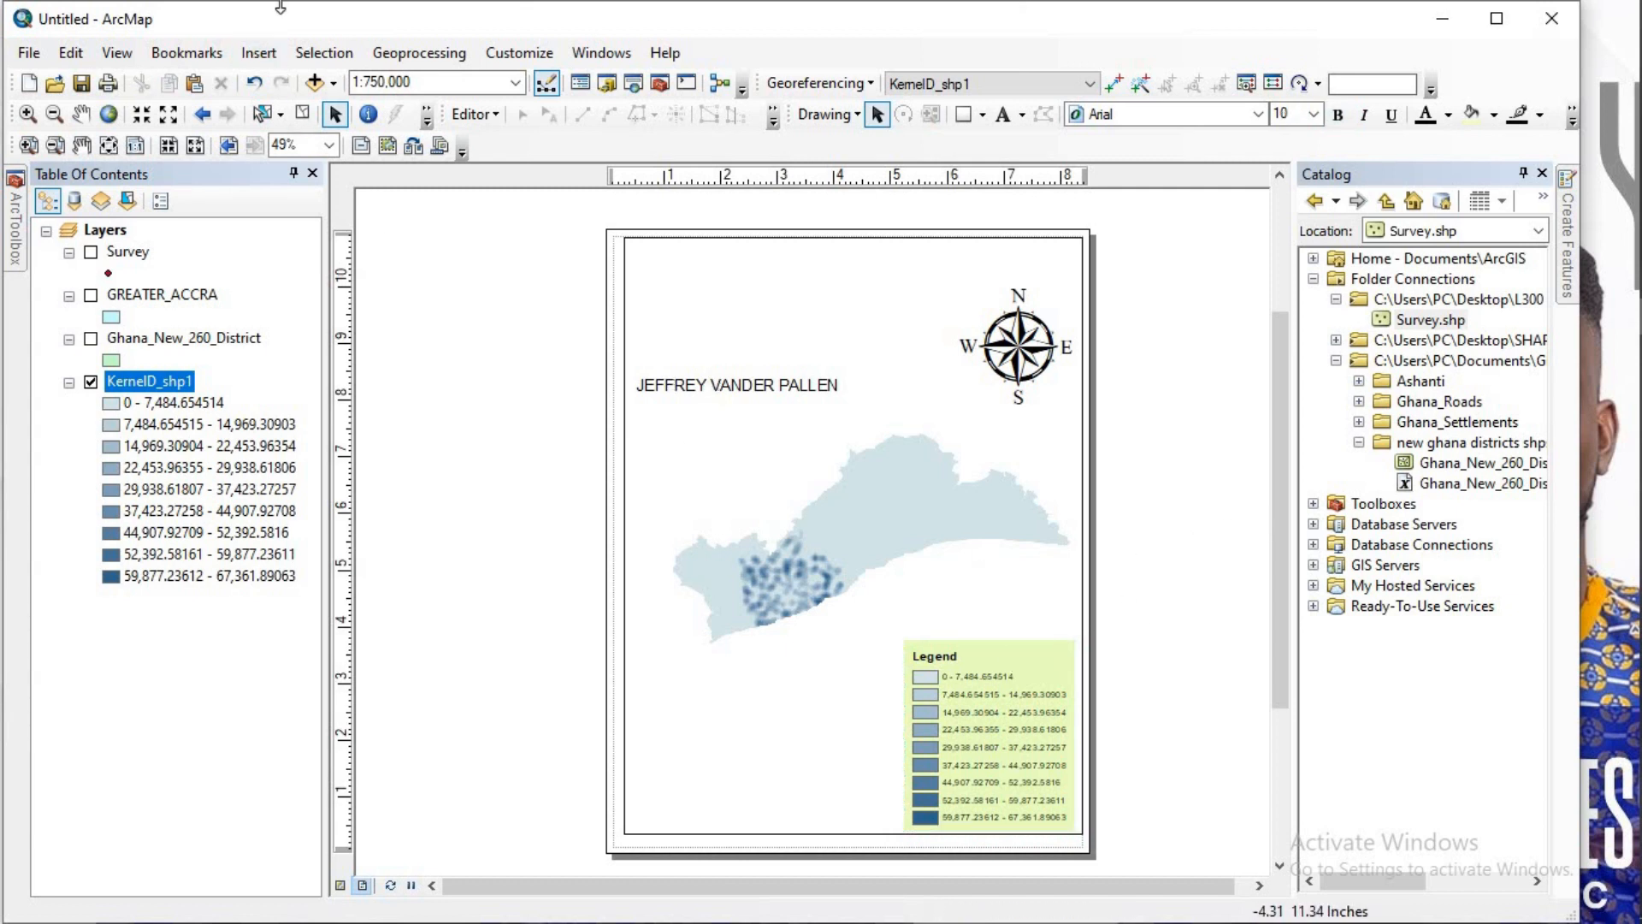
Step: Insert a title on the layout page
{"action": "left_click", "coordinate": [270, 51]}
{"action": "left_click", "coordinate": [269, 55]}
{"action": "left_click", "coordinate": [268, 55]}
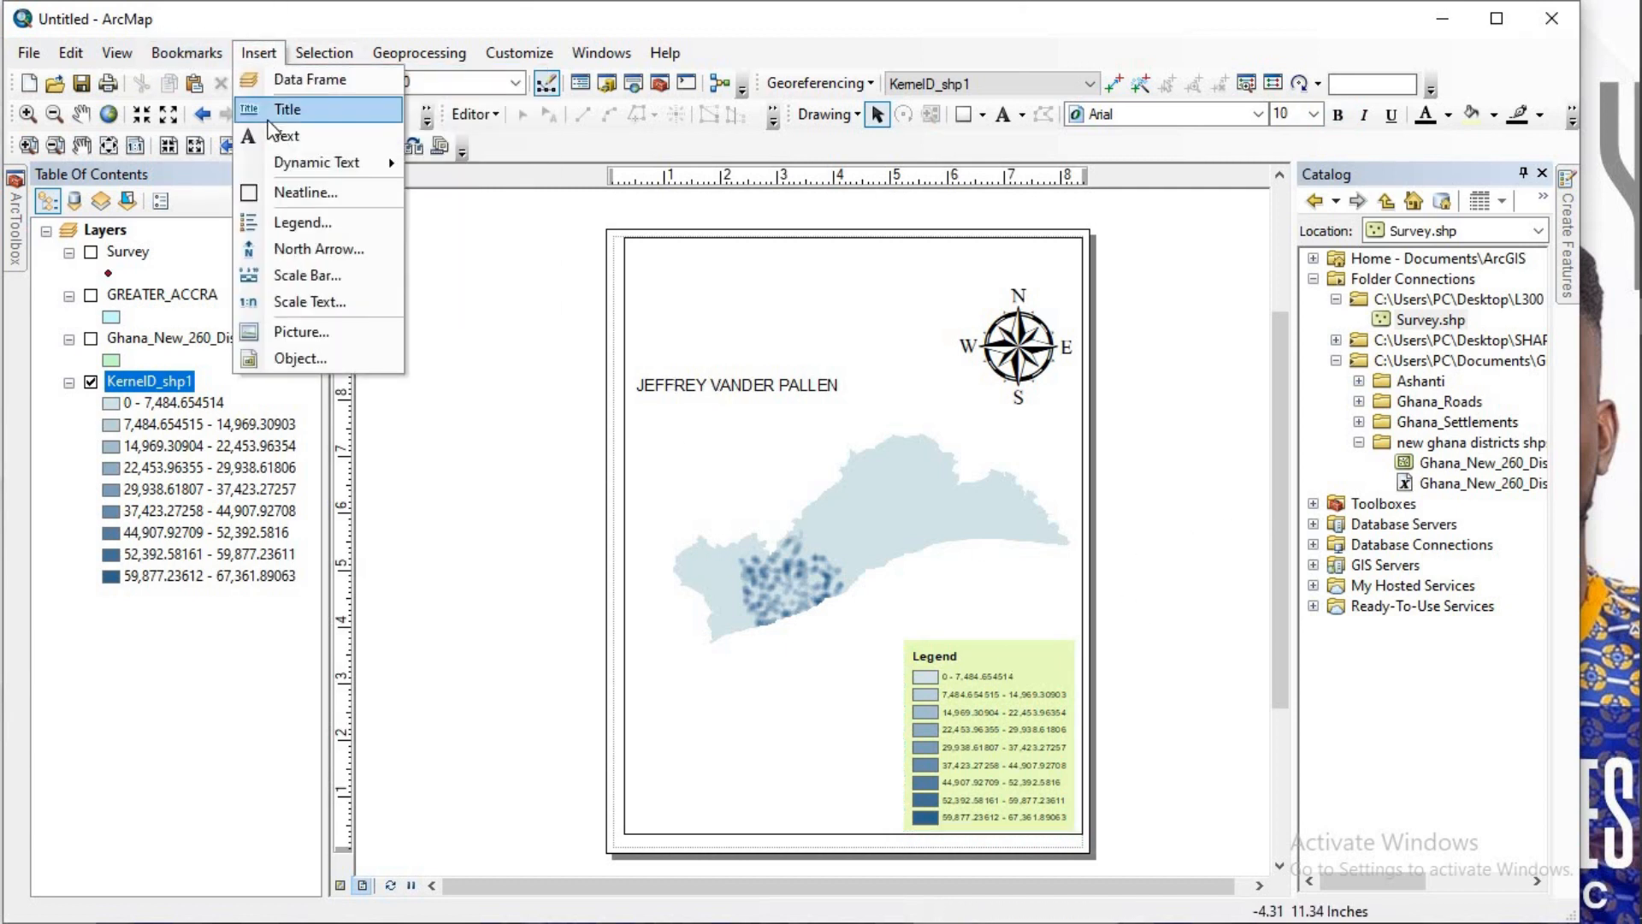
{"action": "left_click", "coordinate": [287, 111]}
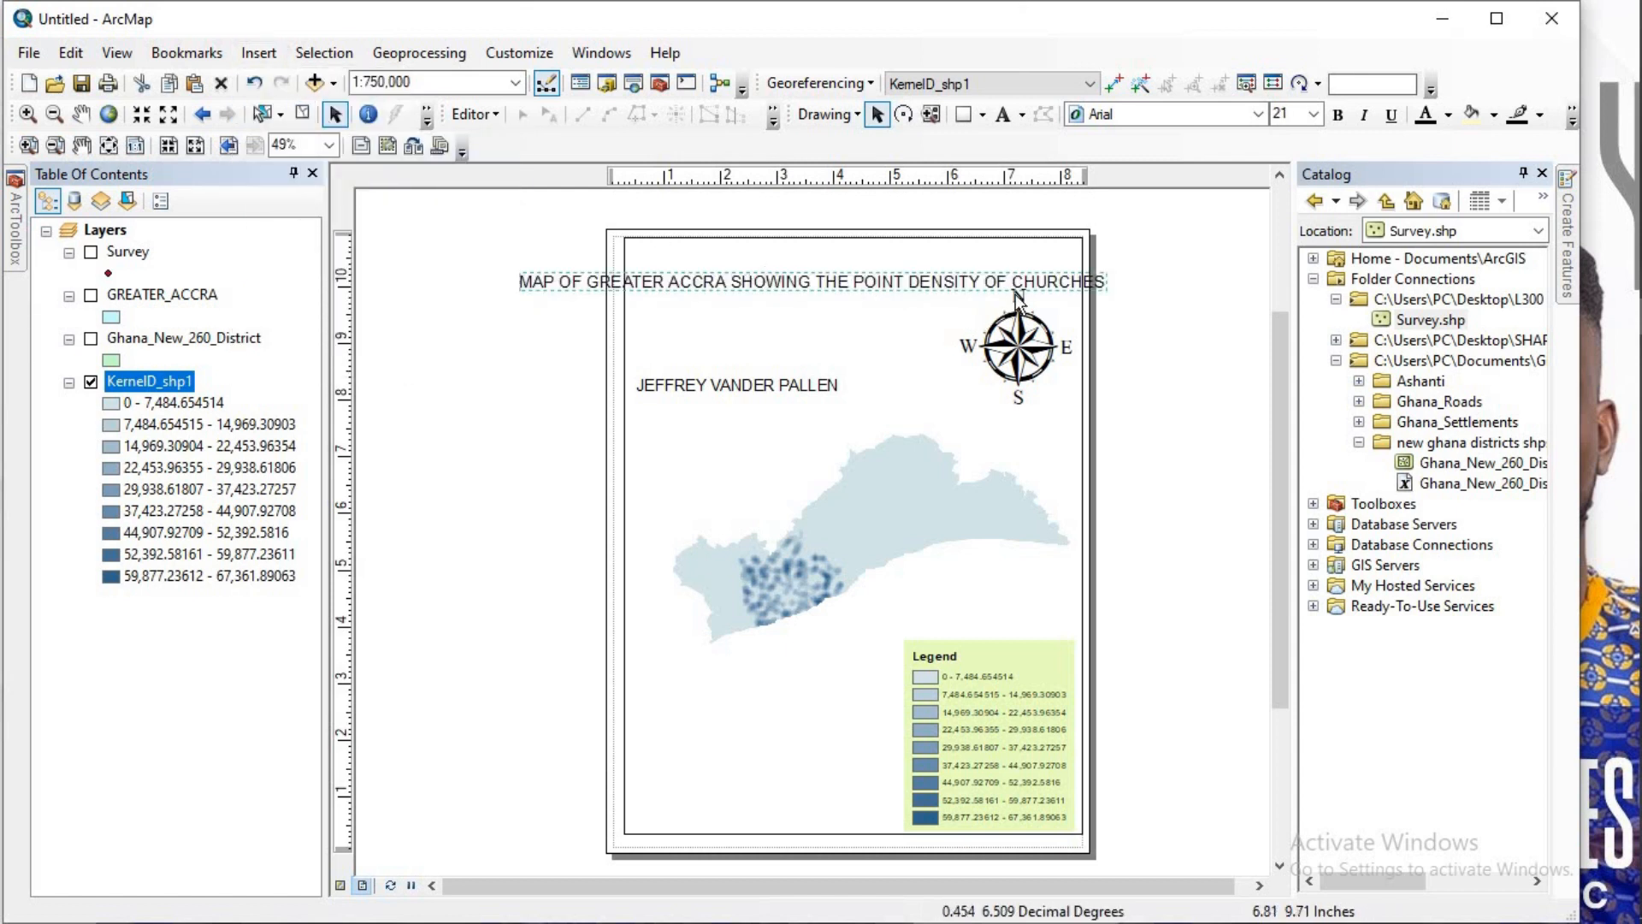
{"action": "double_click", "coordinate": [1020, 280]}
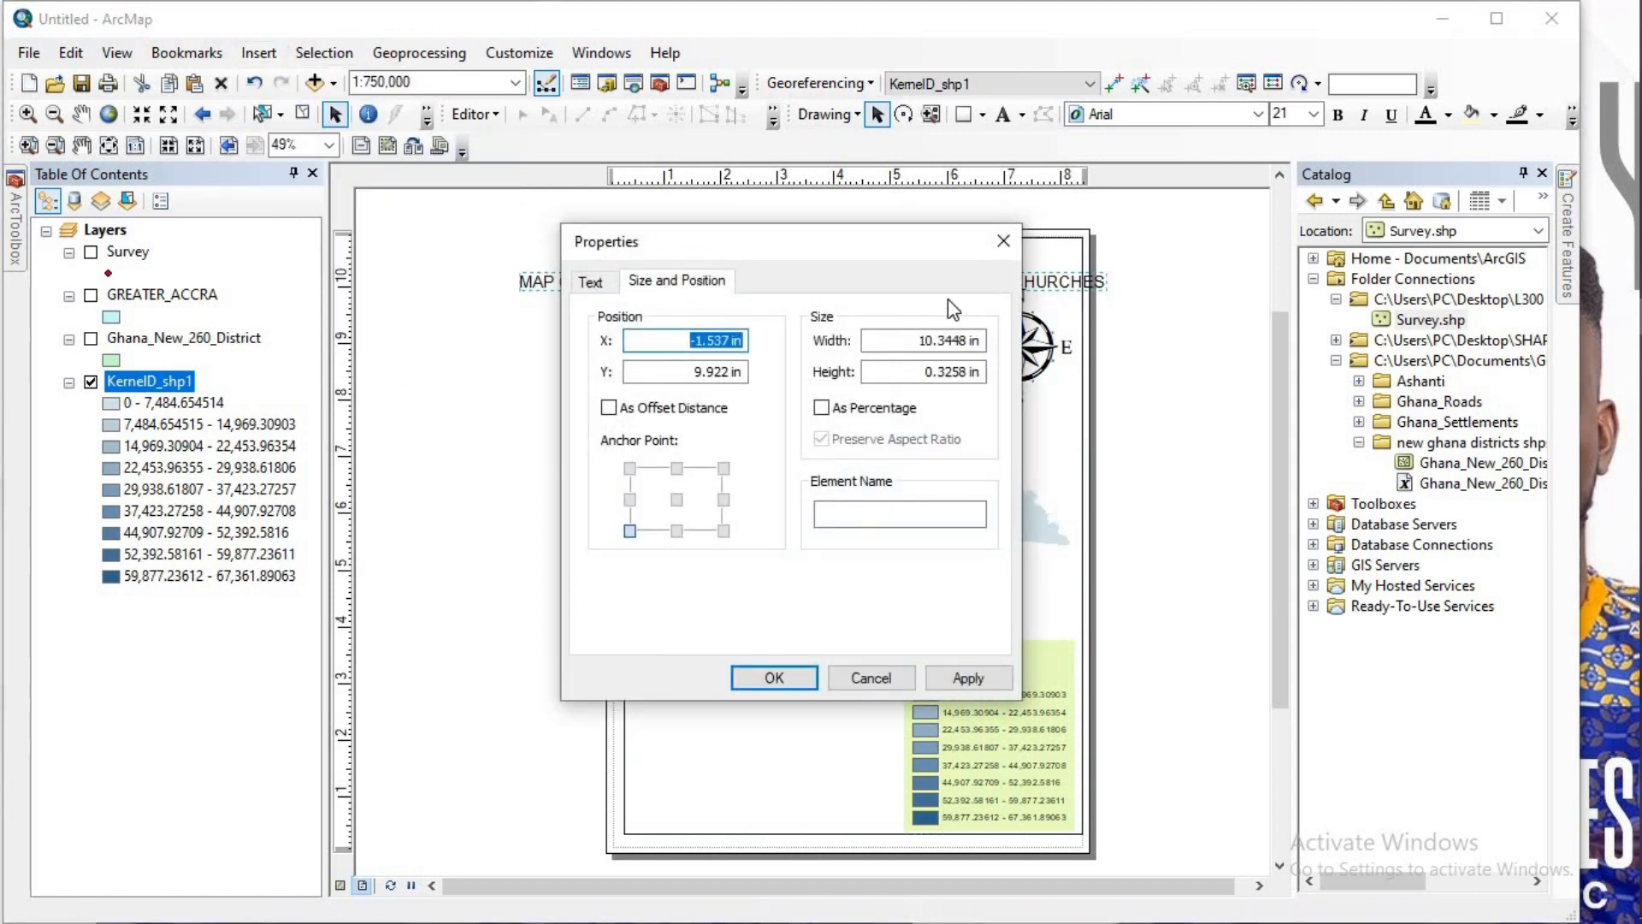
{"action": "left_click", "coordinate": [1004, 244]}
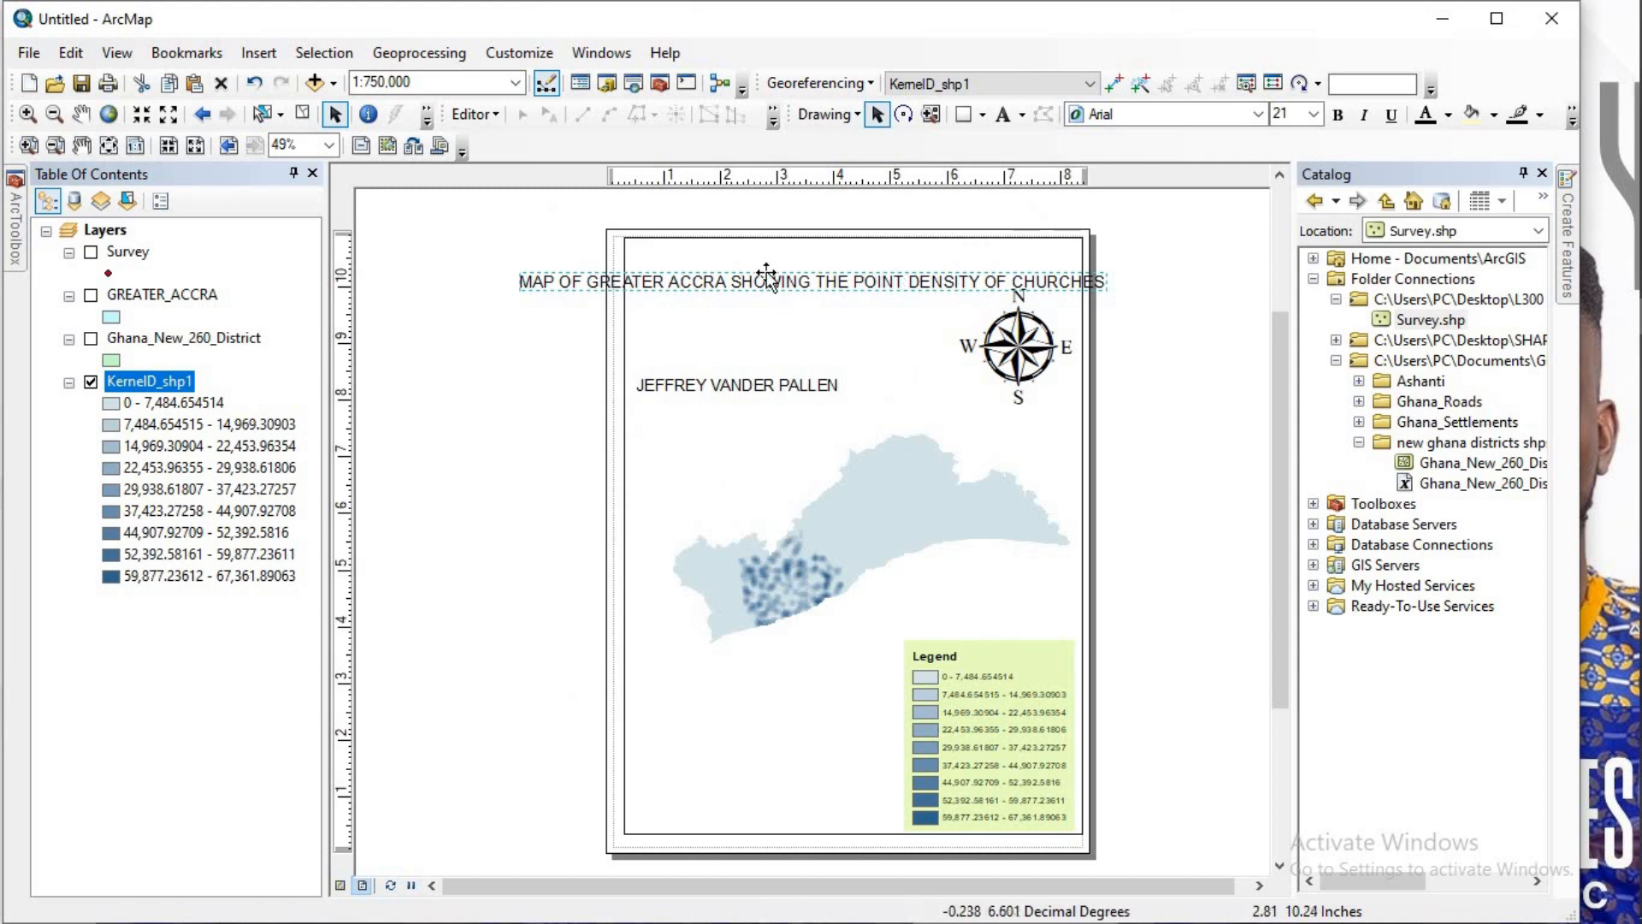
{"action": "right_click", "coordinate": [772, 286]}
{"action": "left_click", "coordinate": [753, 282]}
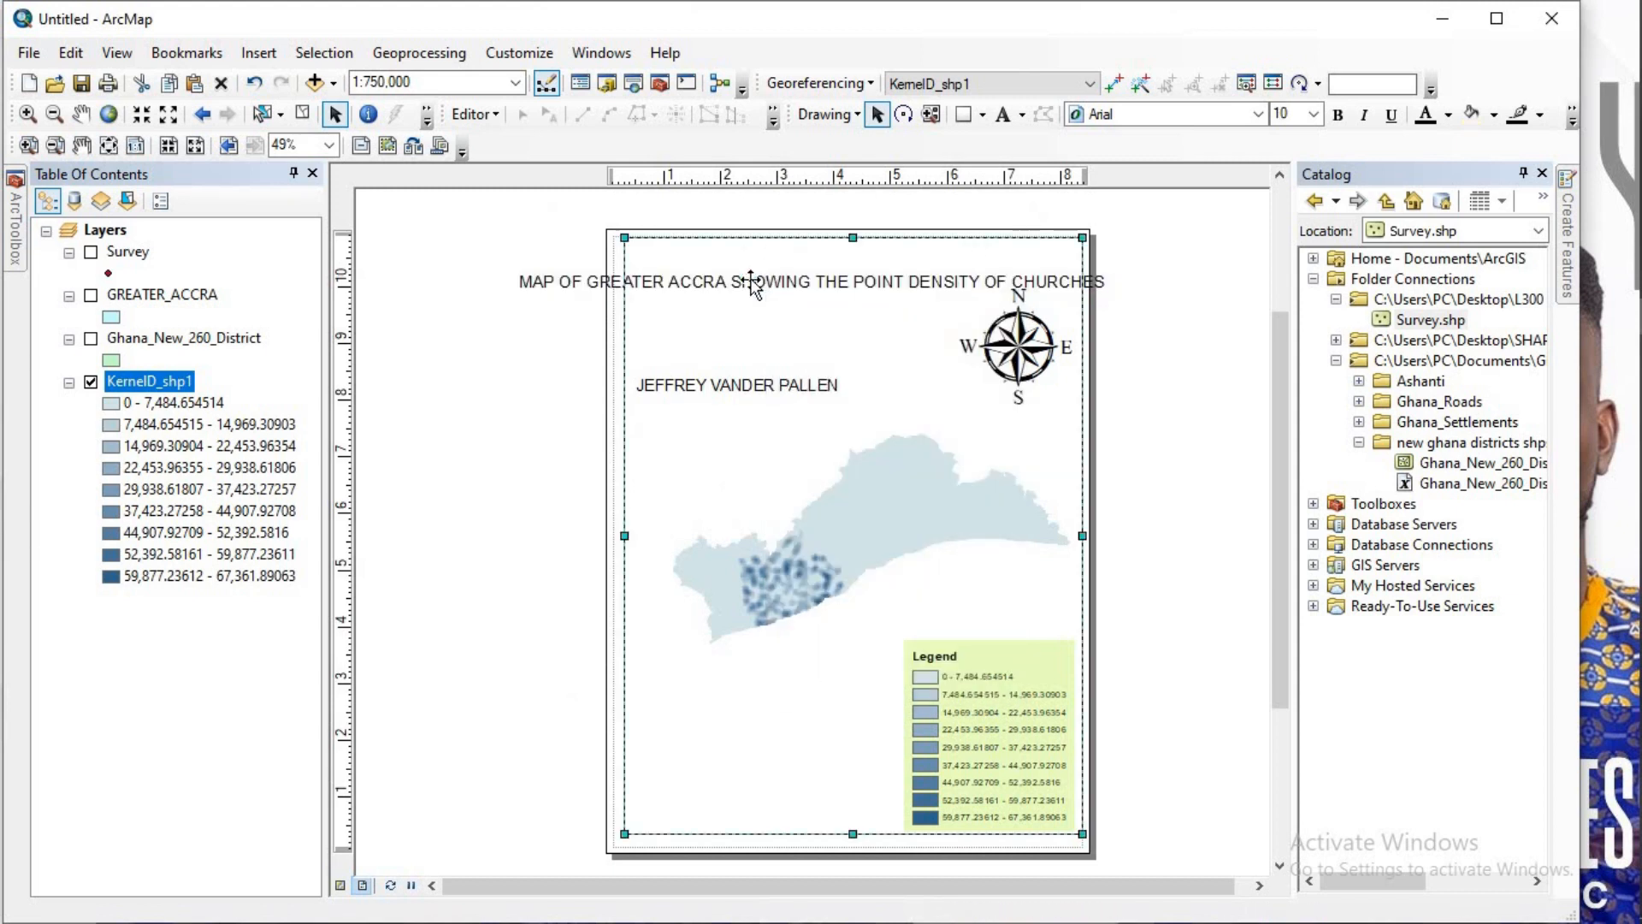
{"action": "left_click", "coordinate": [753, 283]}
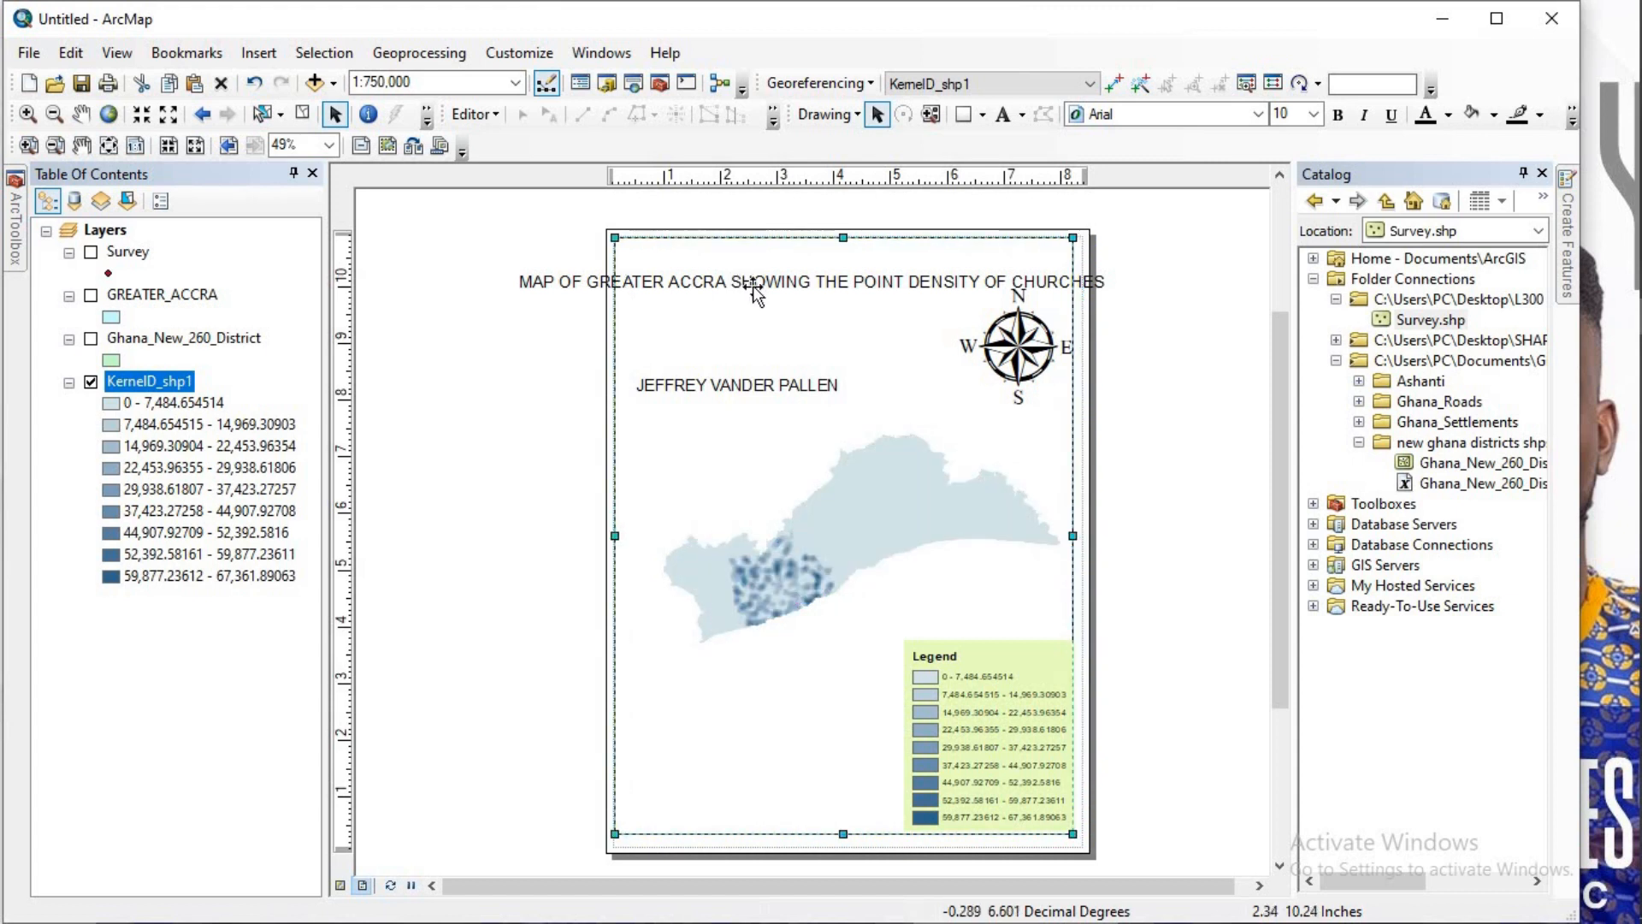
{"action": "right_click", "coordinate": [778, 282]}
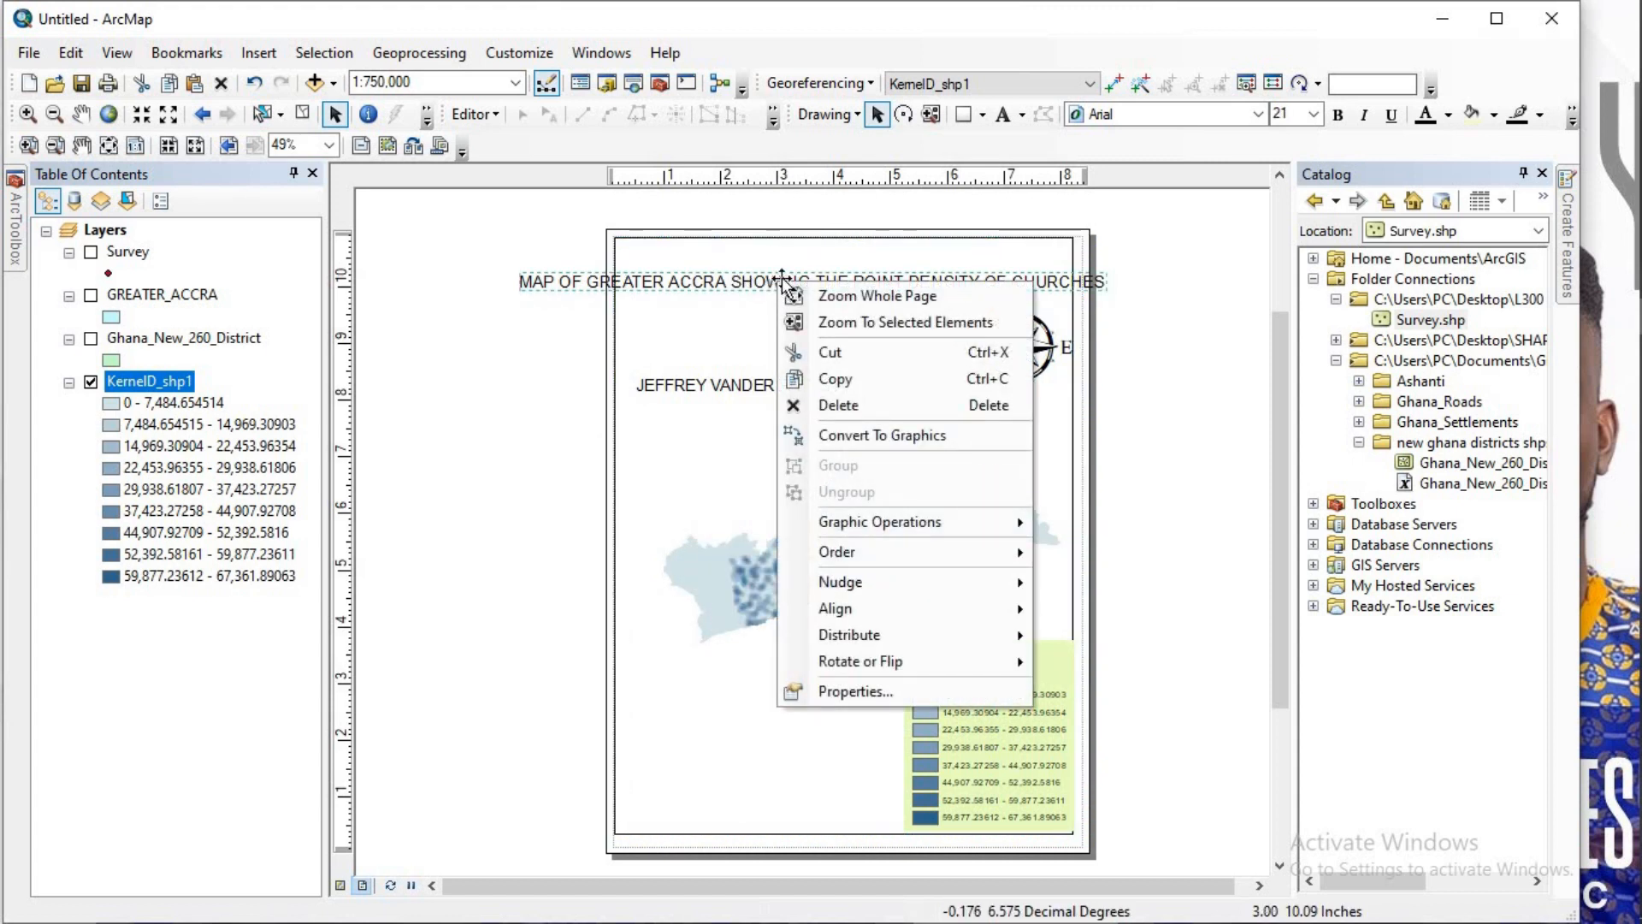
{"action": "left_click", "coordinate": [855, 691]}
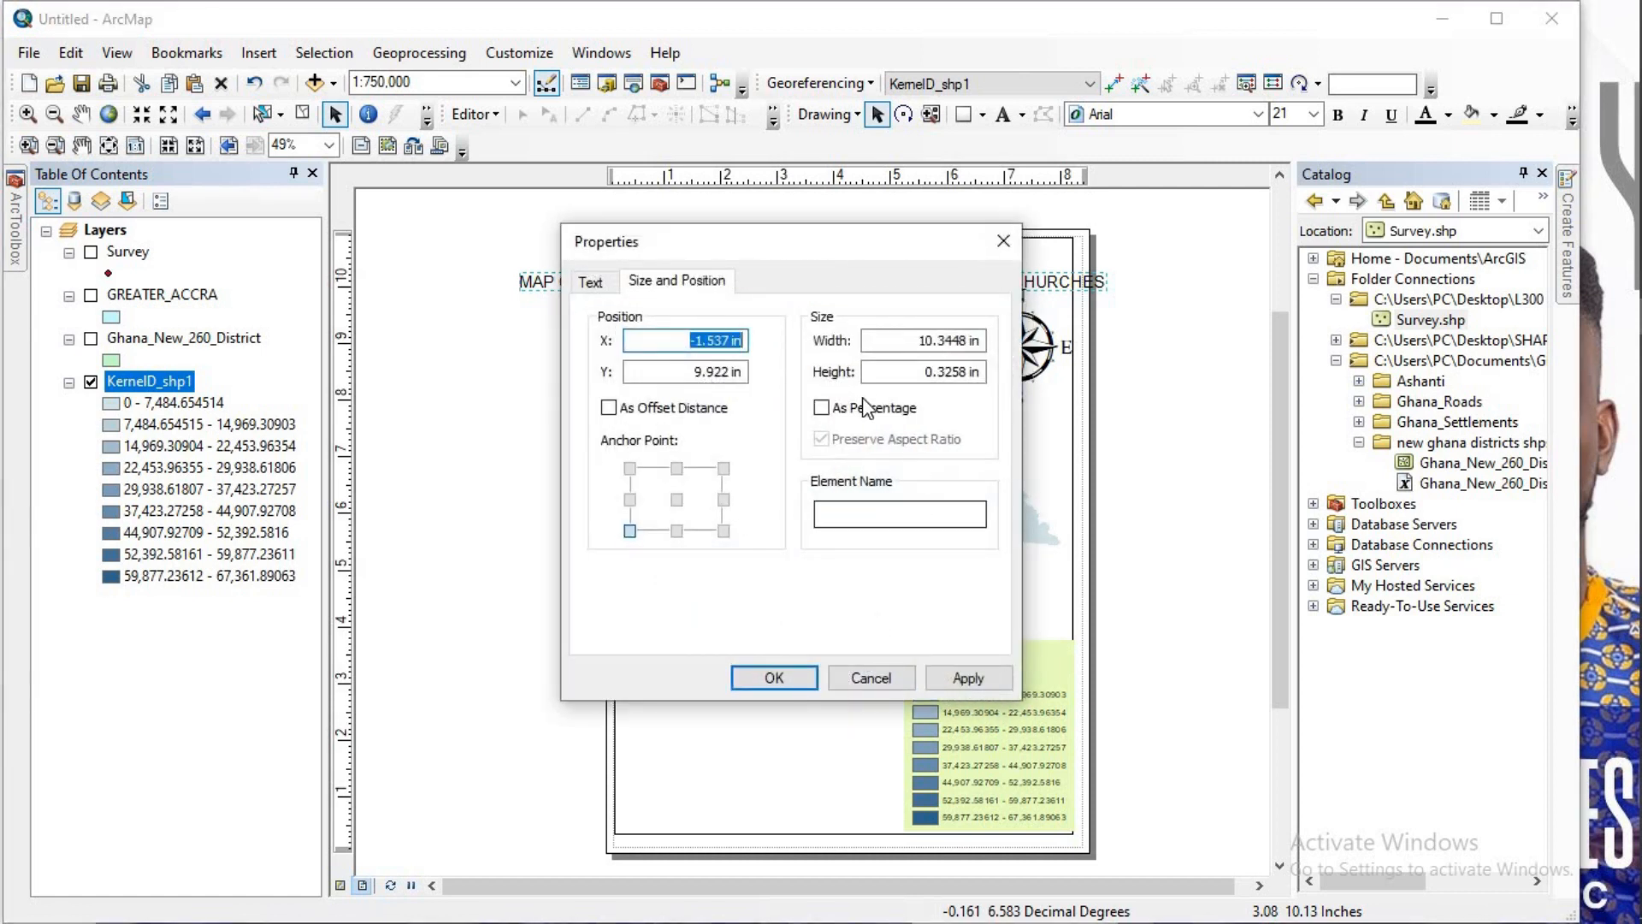
{"action": "left_click", "coordinate": [598, 290]}
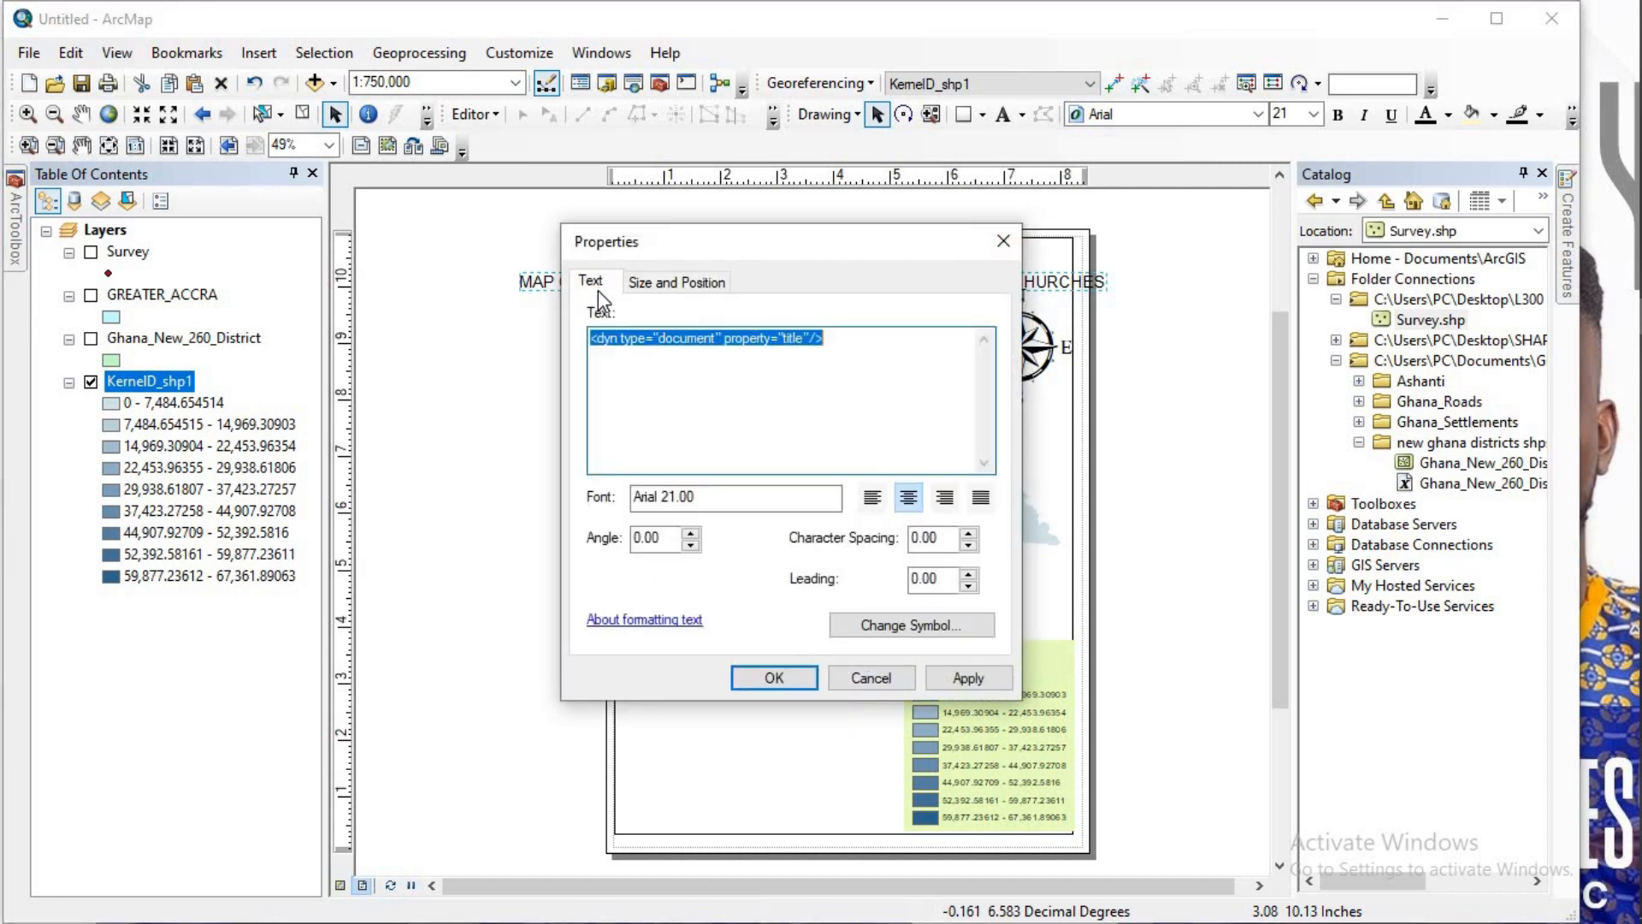
{"action": "left_click", "coordinate": [921, 632]}
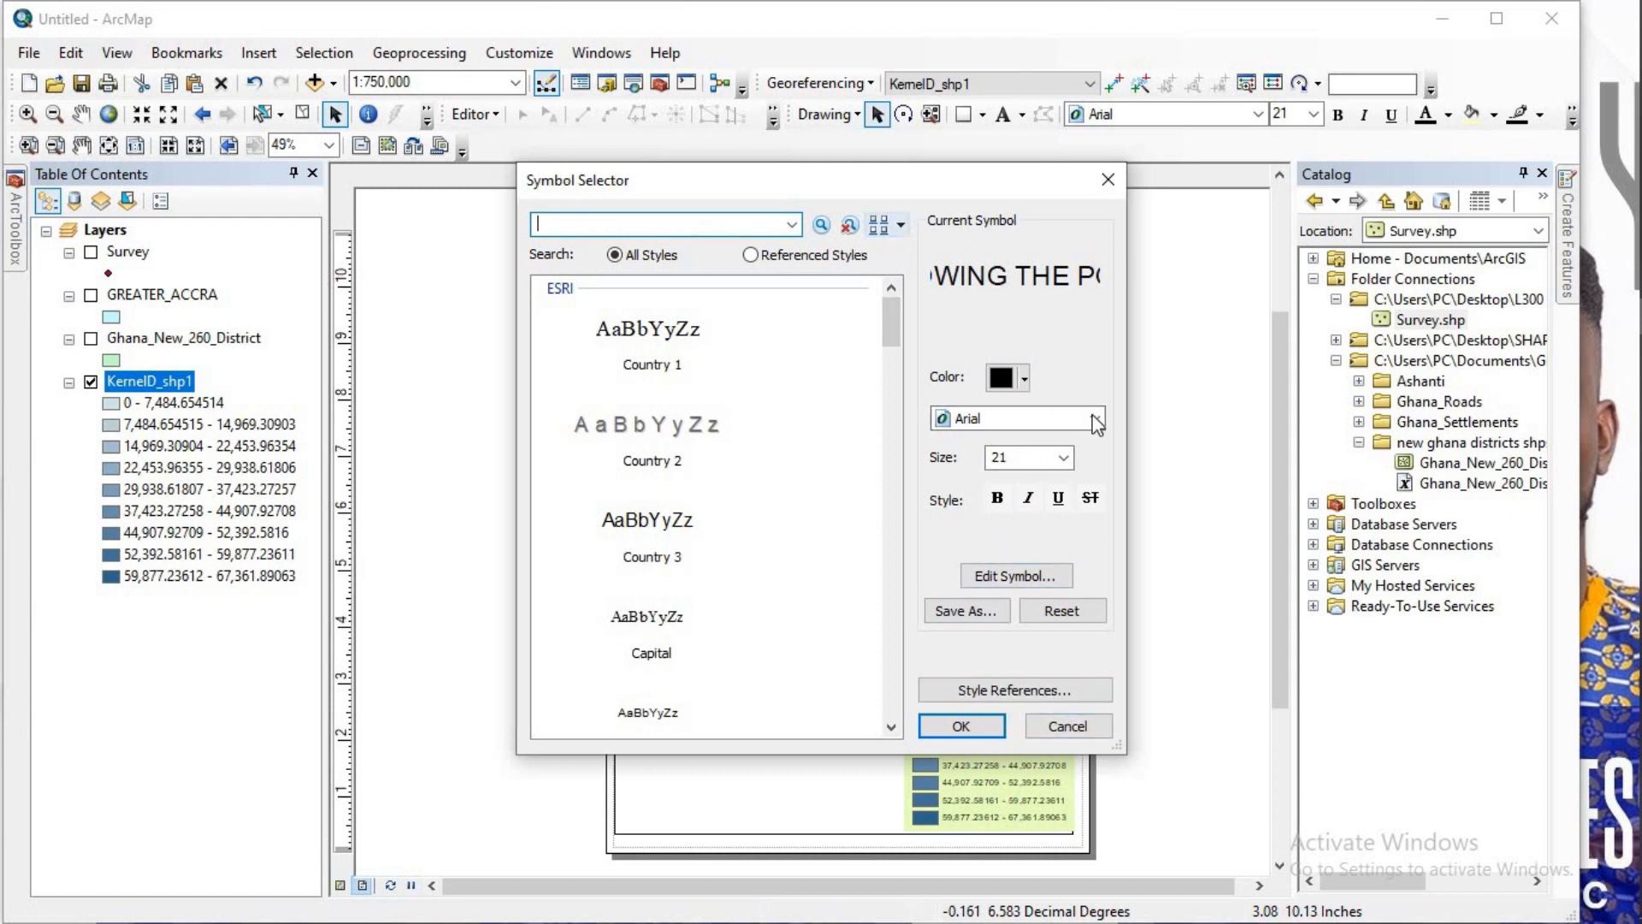
{"action": "left_click", "coordinate": [1067, 726]}
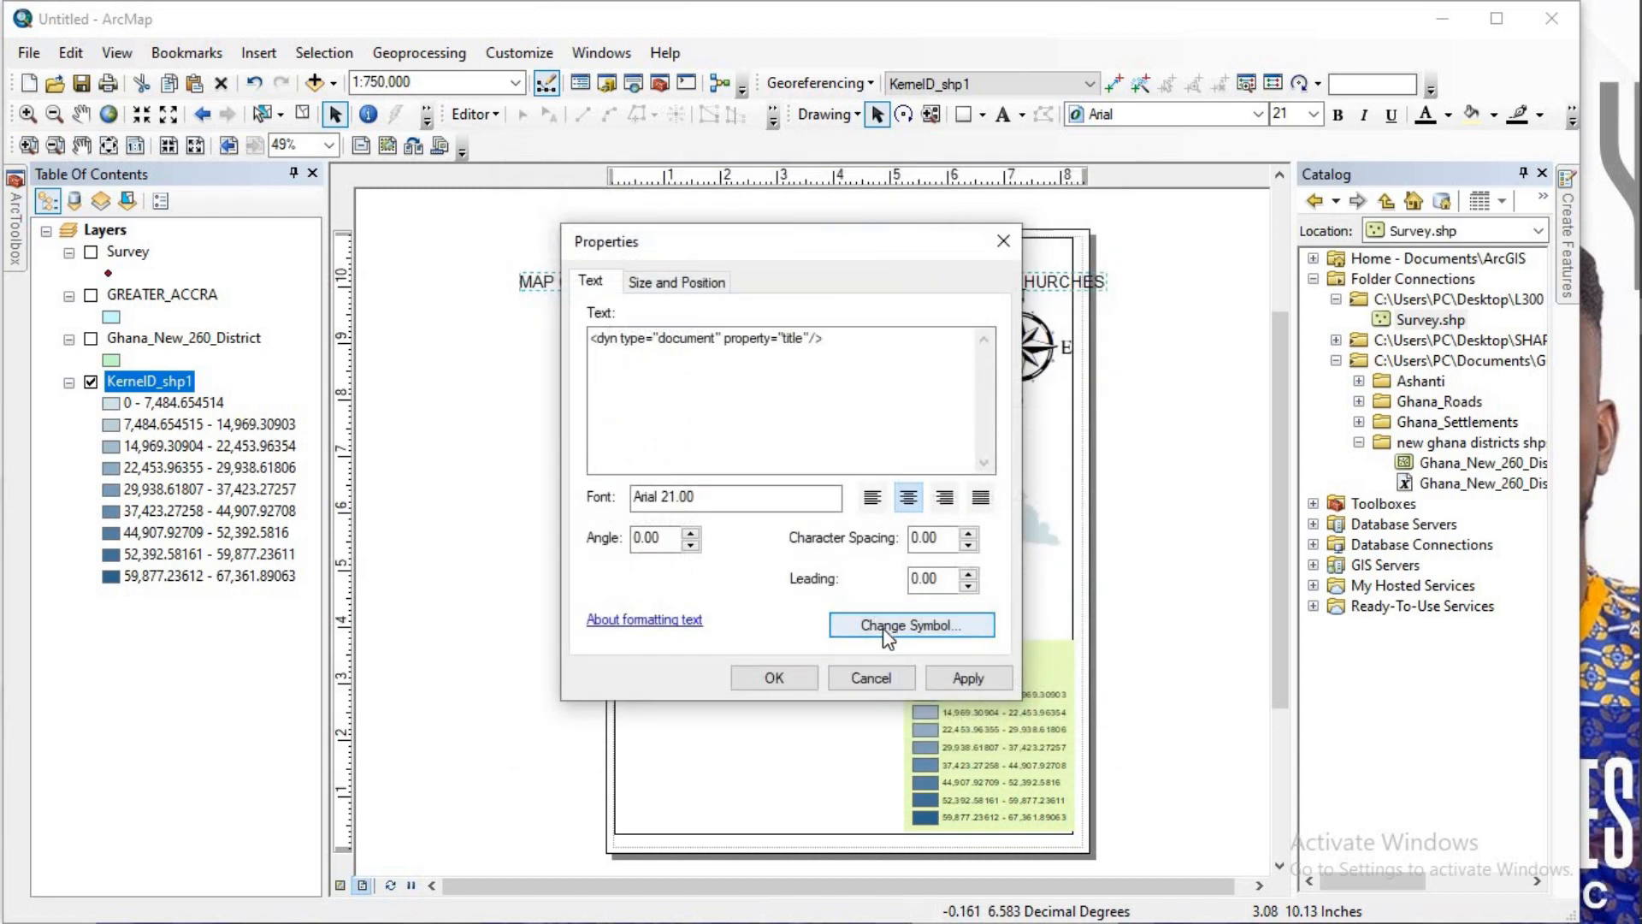
{"action": "left_click", "coordinate": [1002, 238]}
Step: Delete the overlong point density title and insert a new title with the text P
{"action": "right_click", "coordinate": [957, 274]}
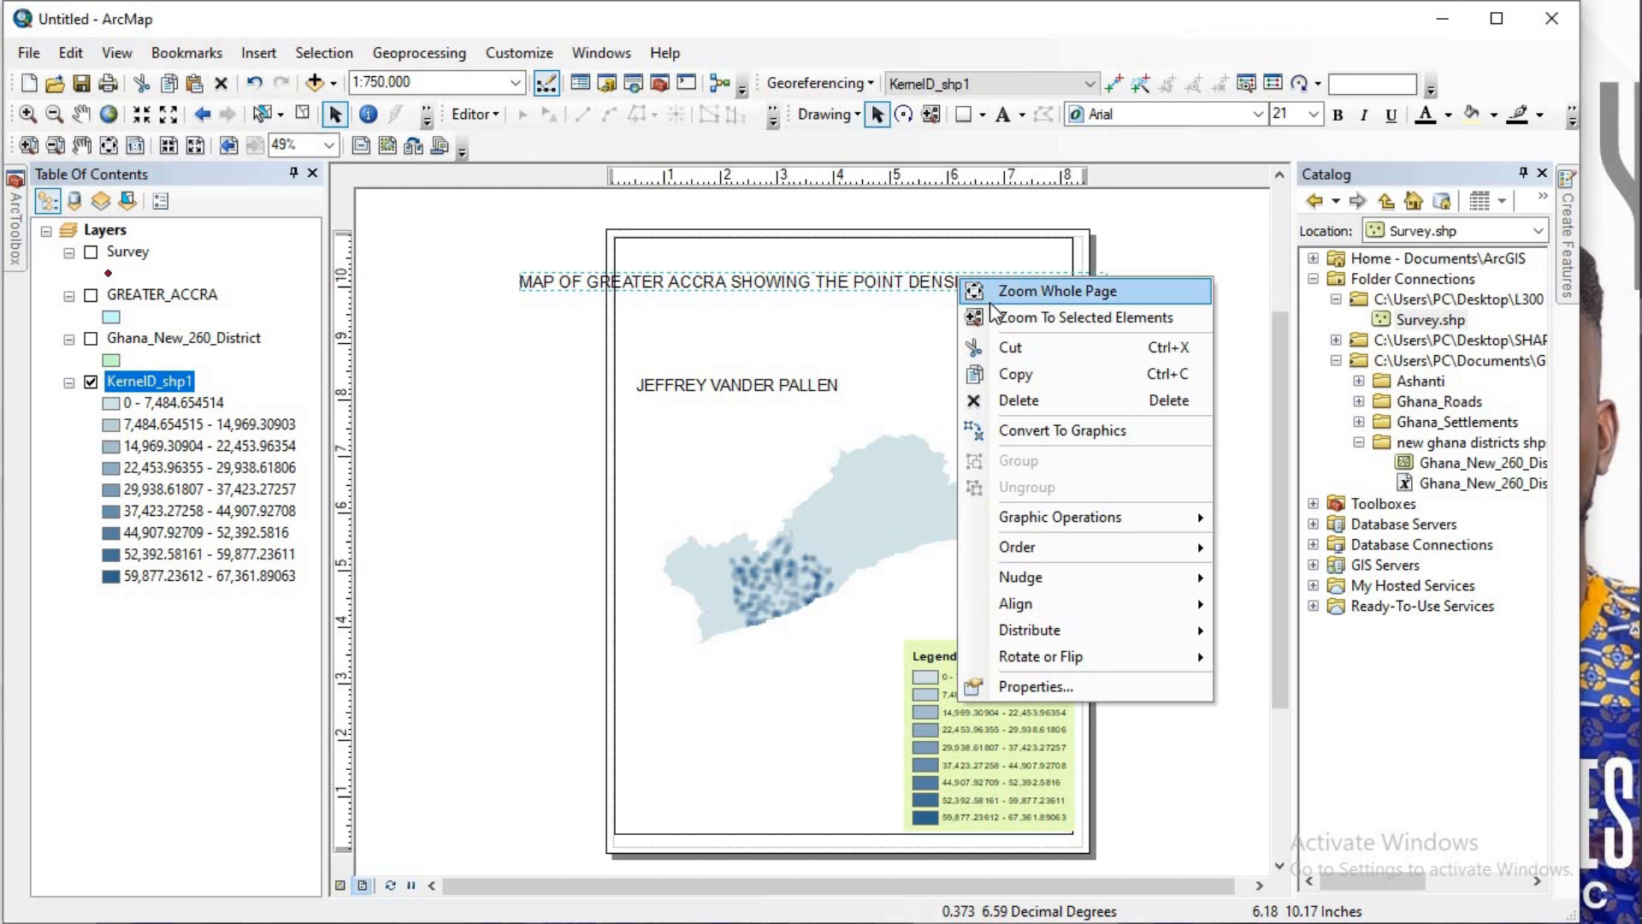
{"action": "left_click", "coordinate": [1001, 405]}
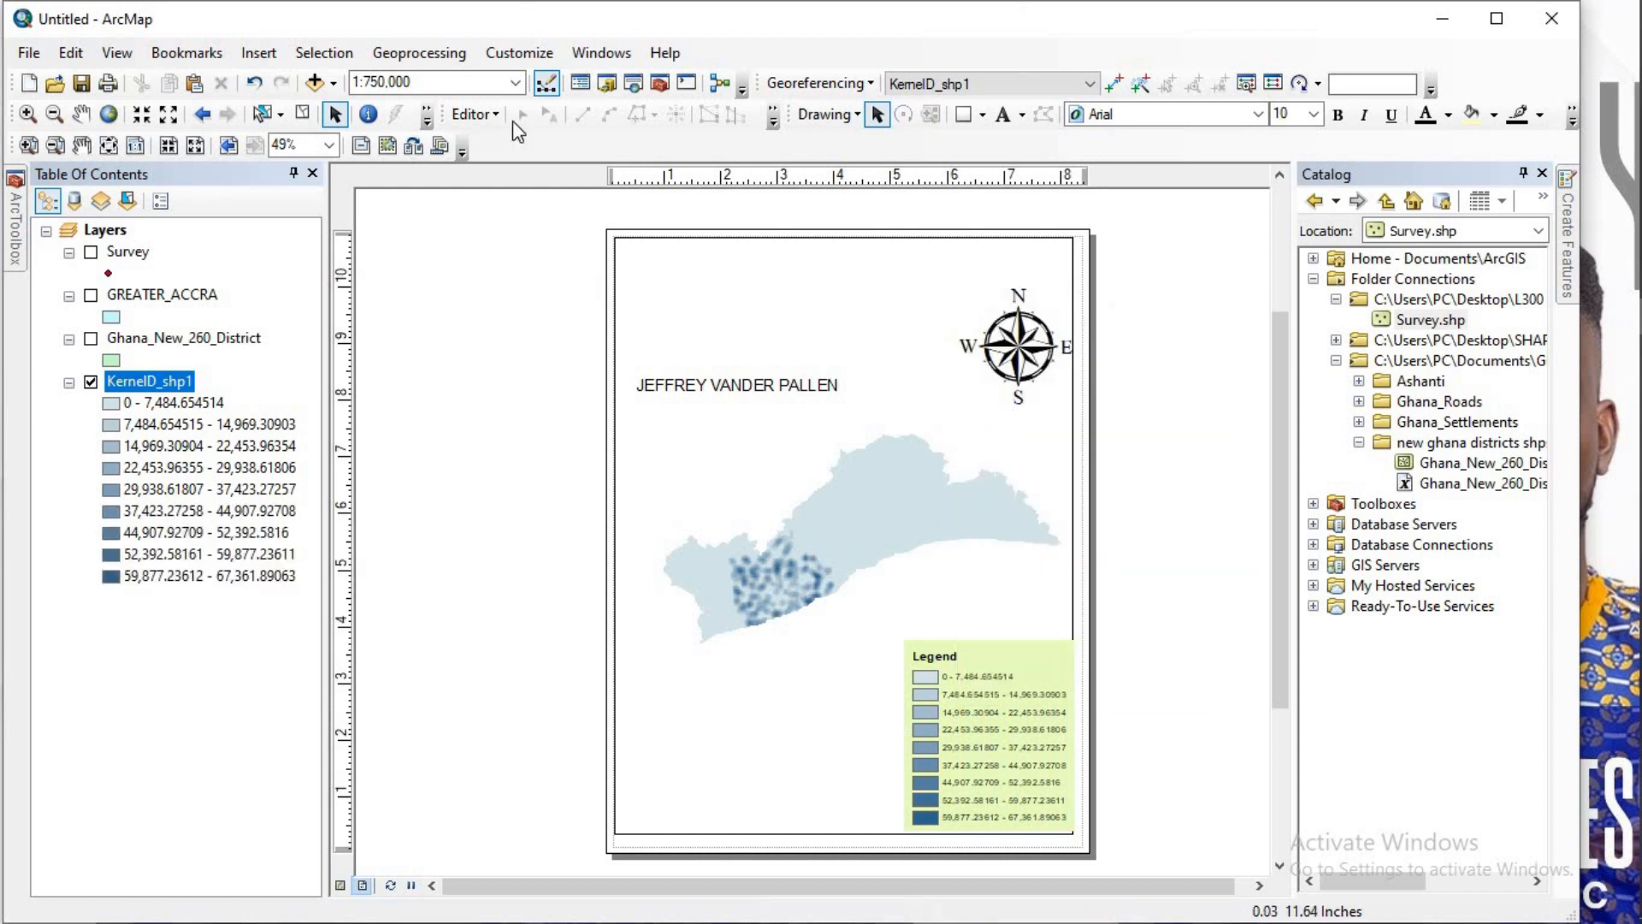
{"action": "left_click", "coordinate": [259, 53]}
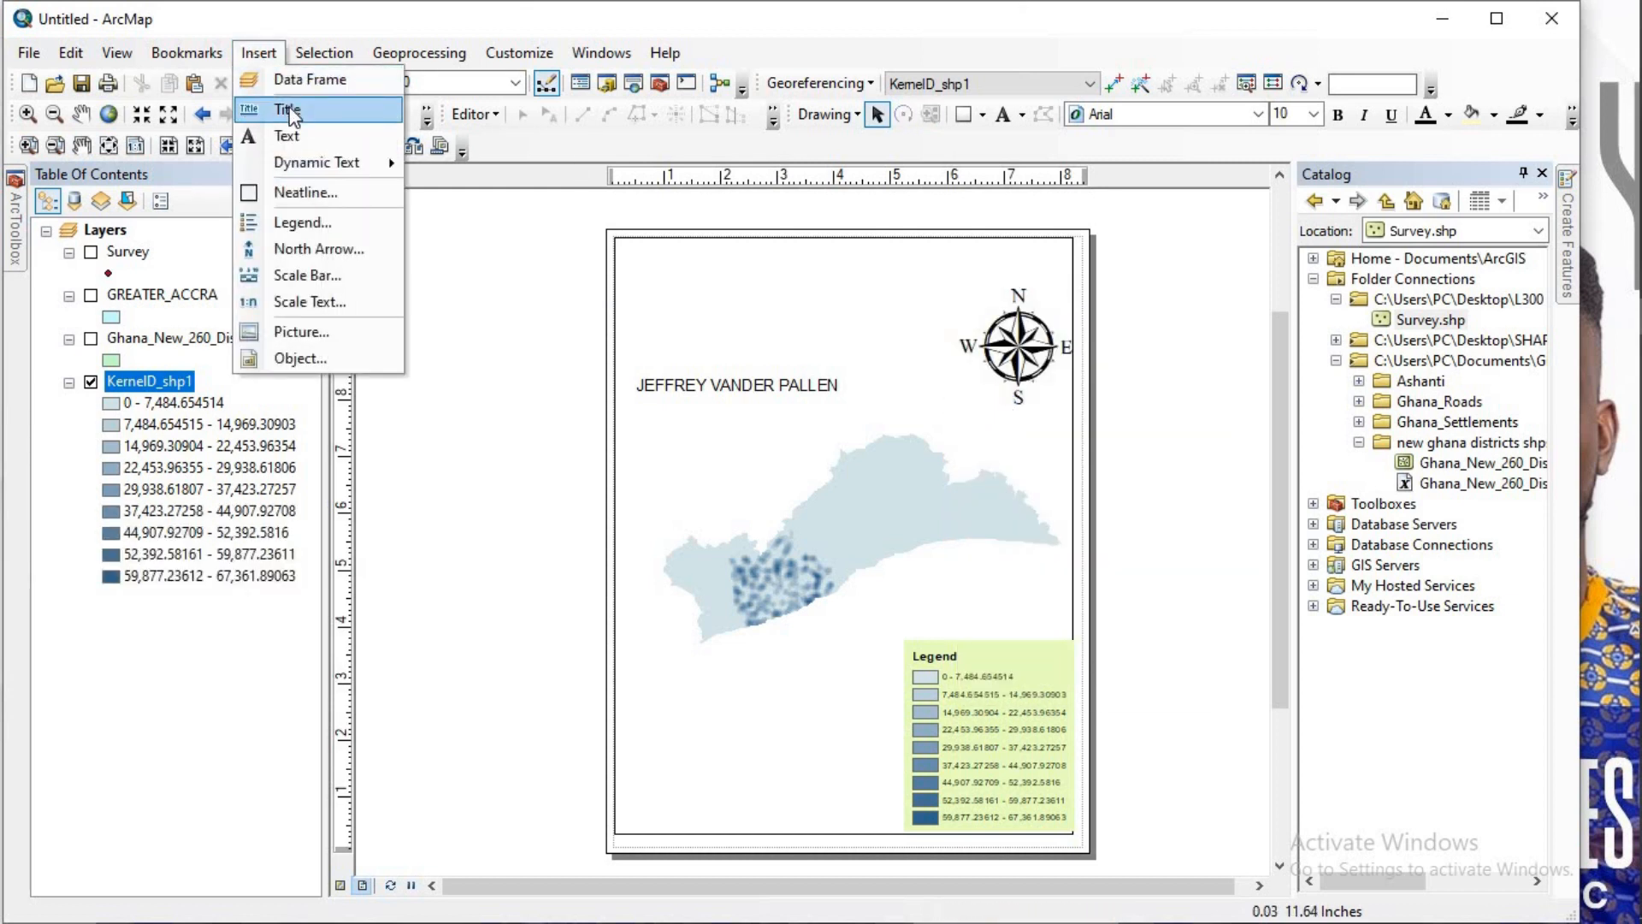
{"action": "left_click", "coordinate": [274, 105]}
{"action": "double_click", "coordinate": [865, 283]}
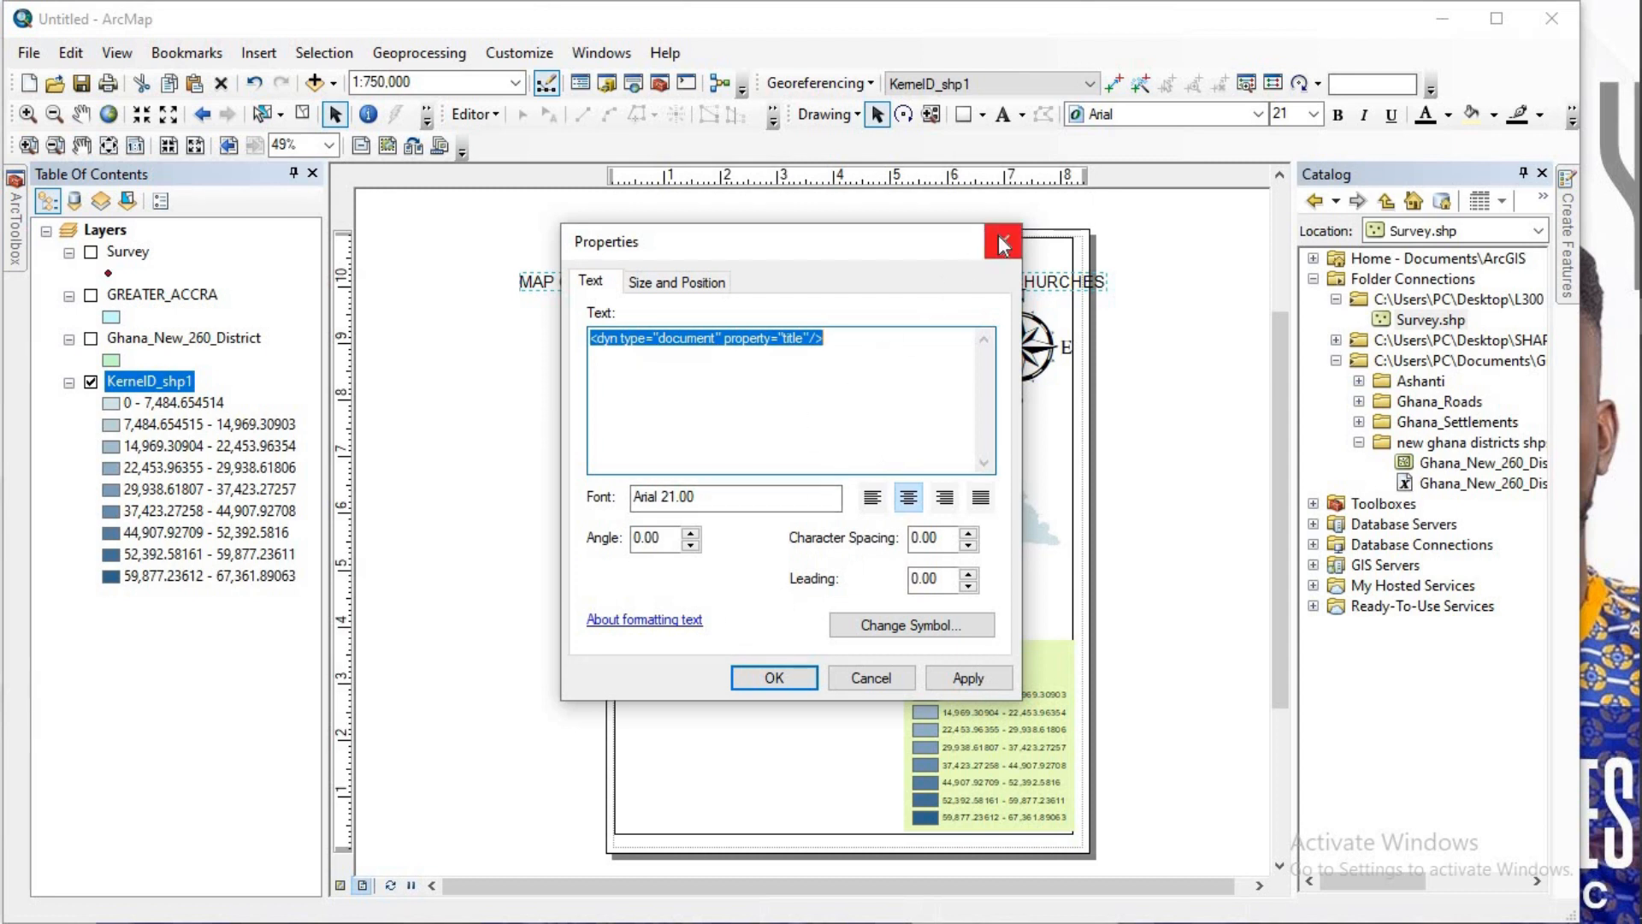
{"action": "type", "text": "P"}
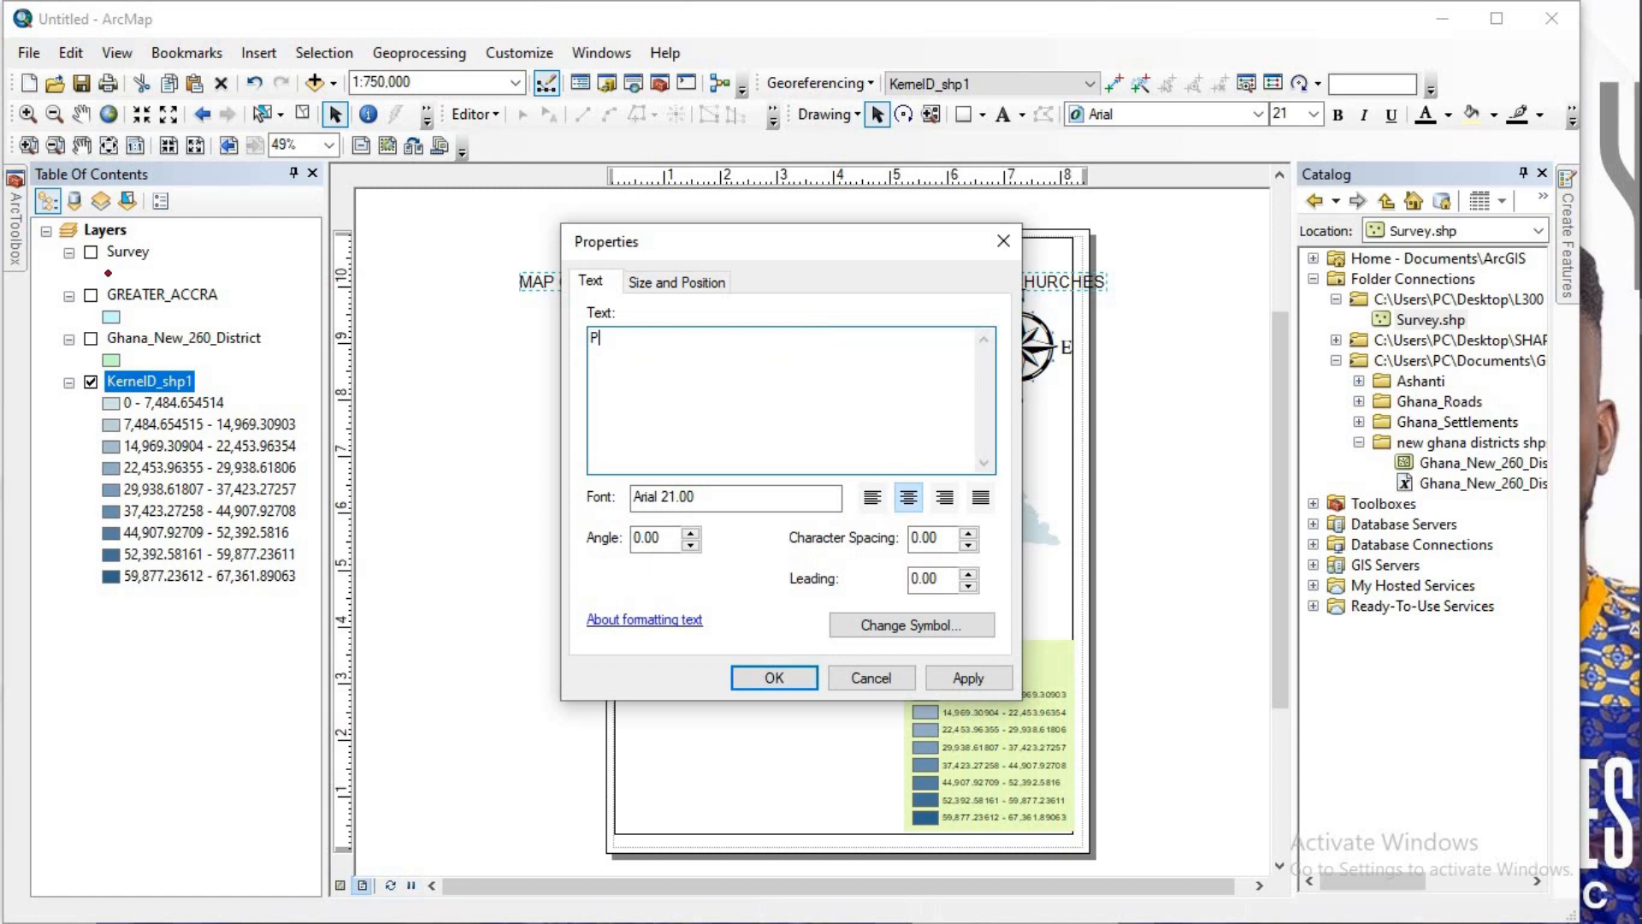
{"action": "left_click", "coordinate": [968, 677]}
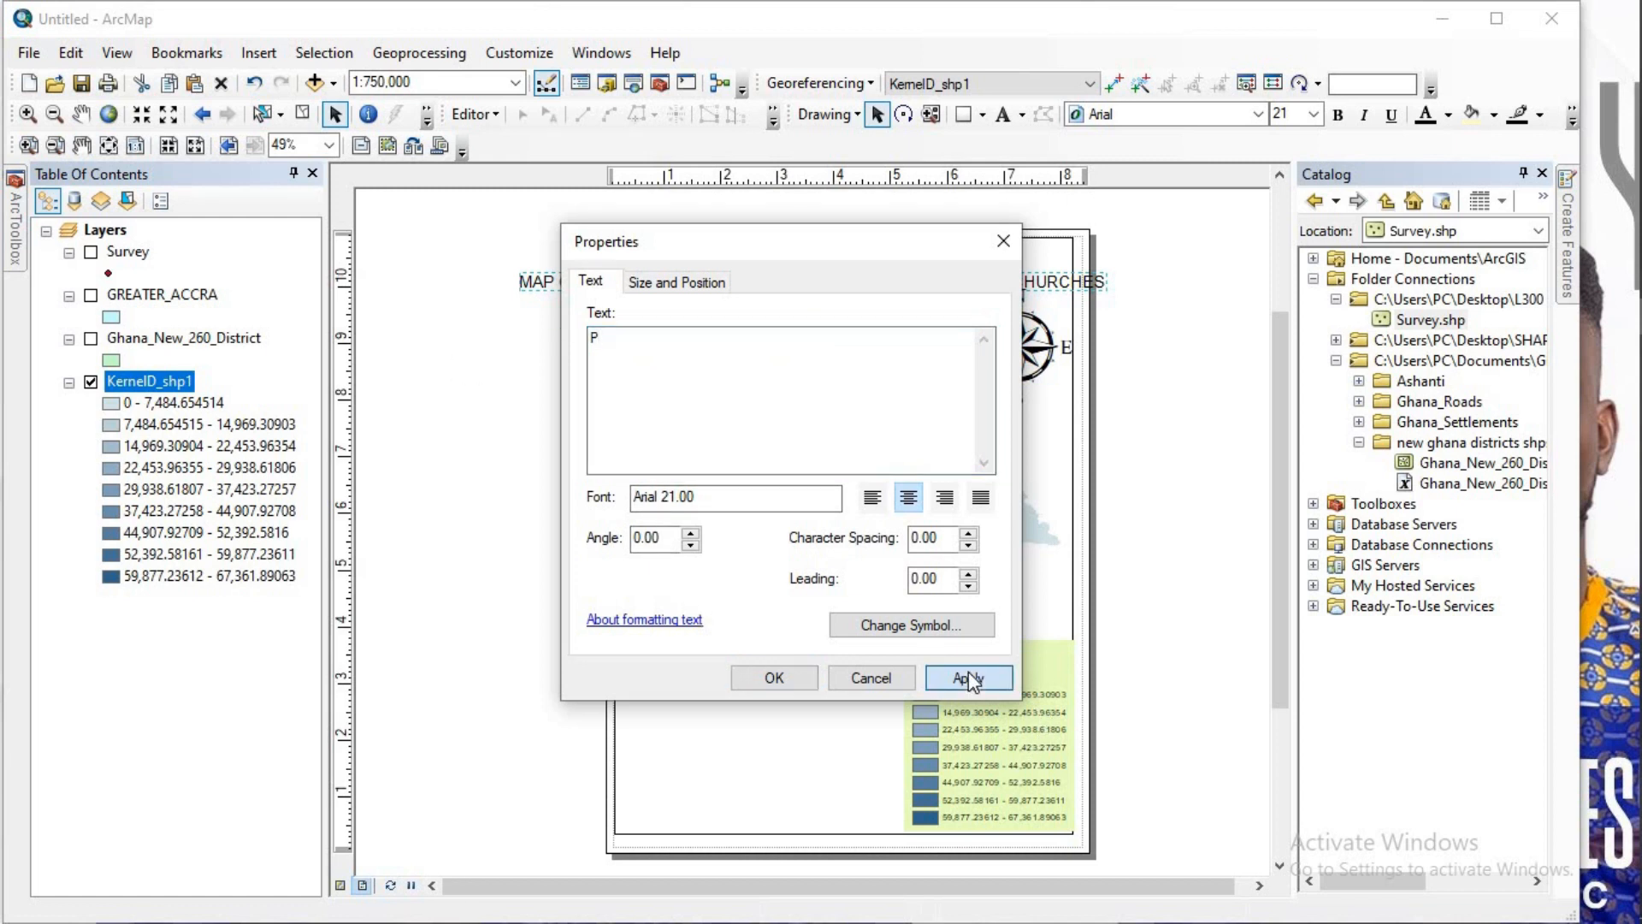
{"action": "left_click", "coordinate": [787, 667]}
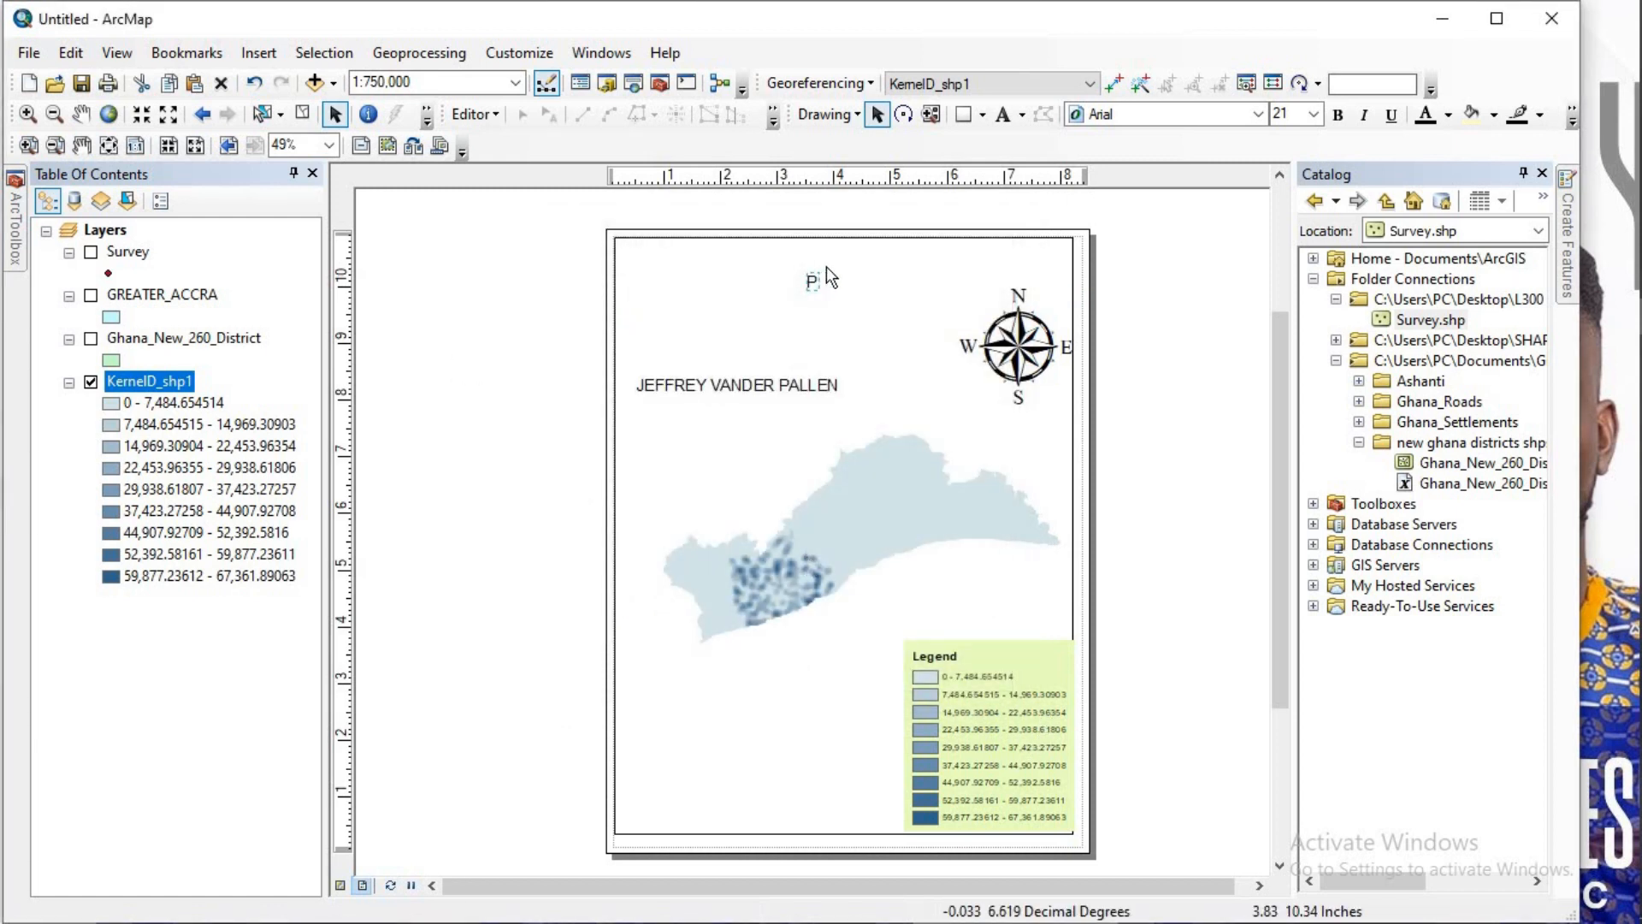
Step: Replace the title text with "MAP OF GREATER ACCRA SHOWING THE KERNEL DENSITY OF CHURCHES"
{"action": "double_click", "coordinate": [809, 280]}
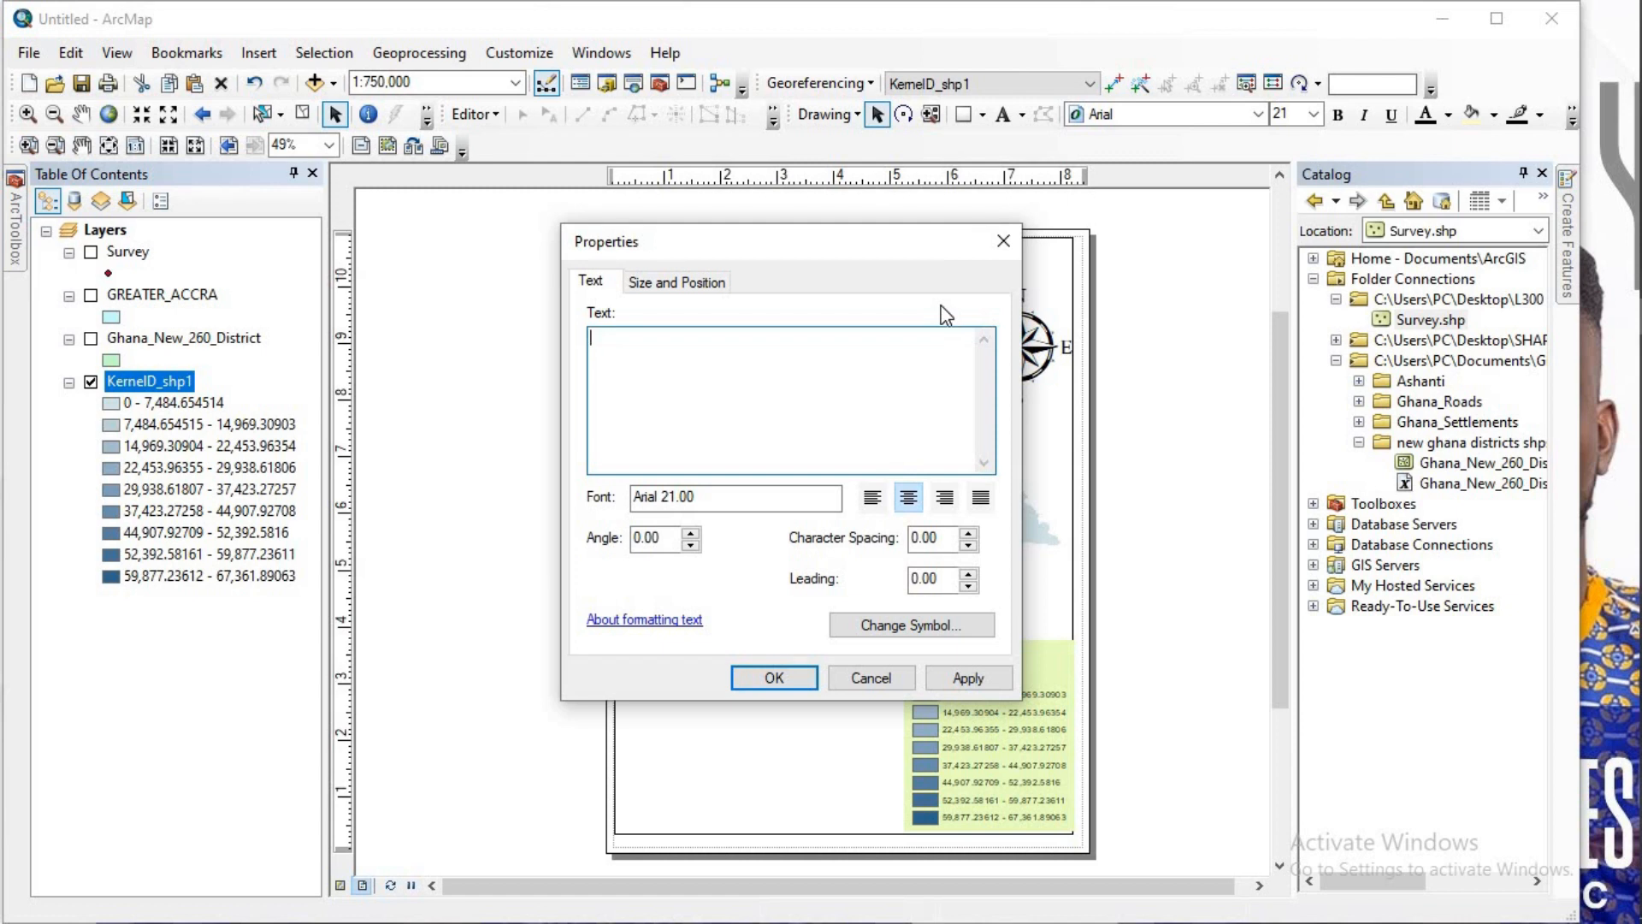
{"action": "type", "text": "MA"}
{"action": "key", "text": "BackSpace"}
{"action": "key", "text": "BackSpace"}
{"action": "key", "text": "BackSpace"}
{"action": "type", "text": "ER ACCRA SHOWING THE"}
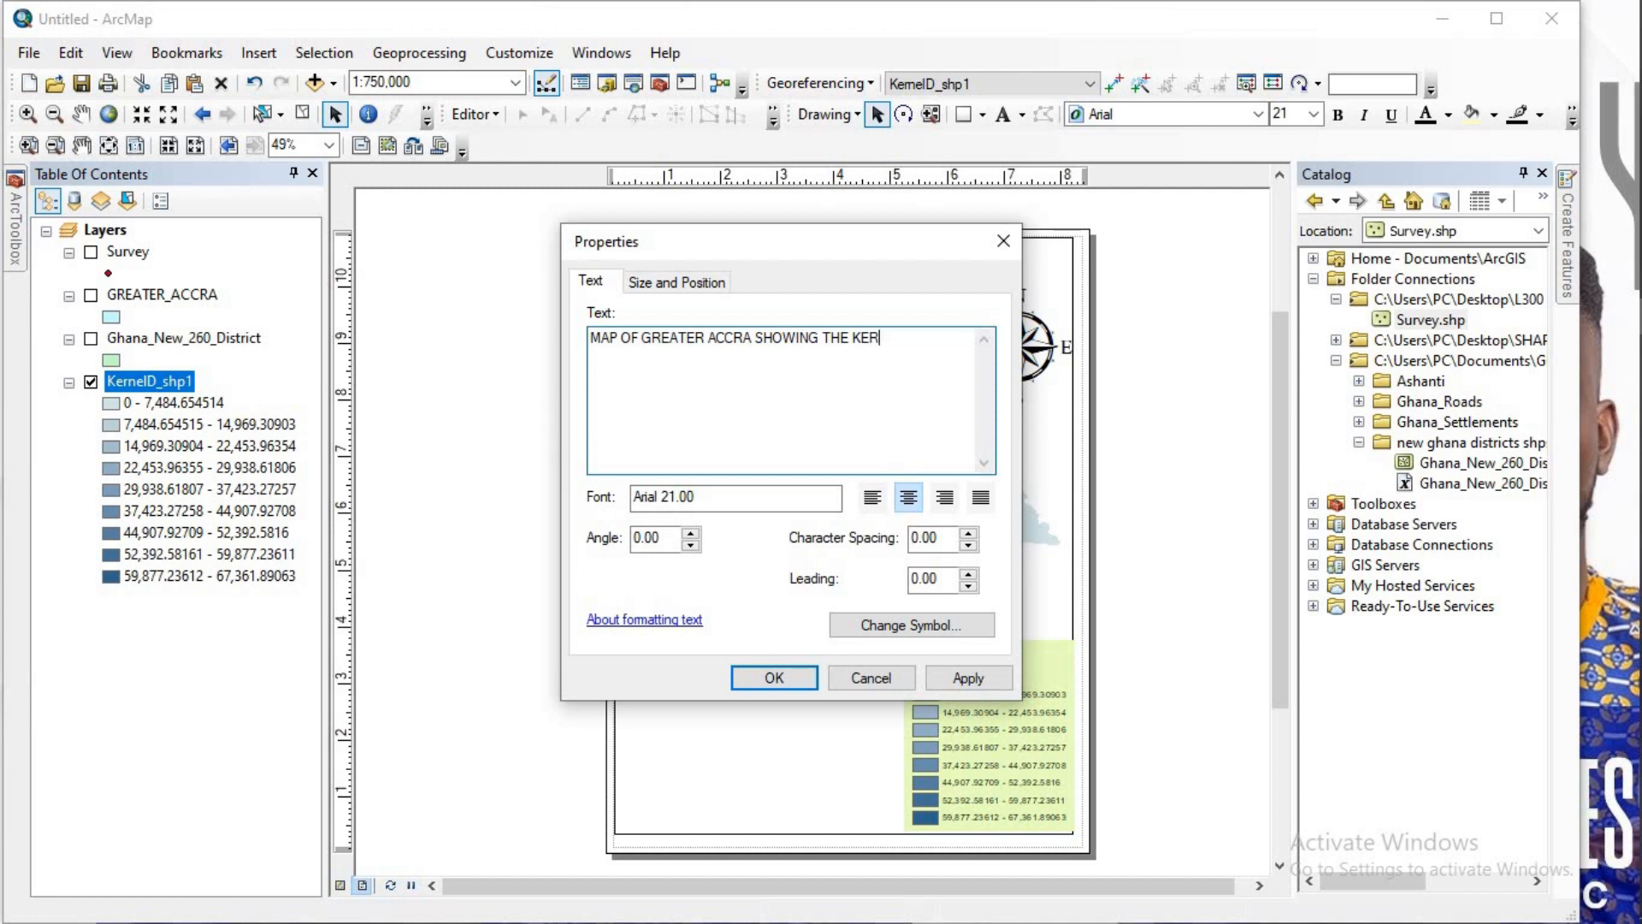
{"action": "type", "text": "KERNEL DENSITY OF V"}
{"action": "key", "text": "BackSpace"}
{"action": "type", "text": "CHURCHES"}
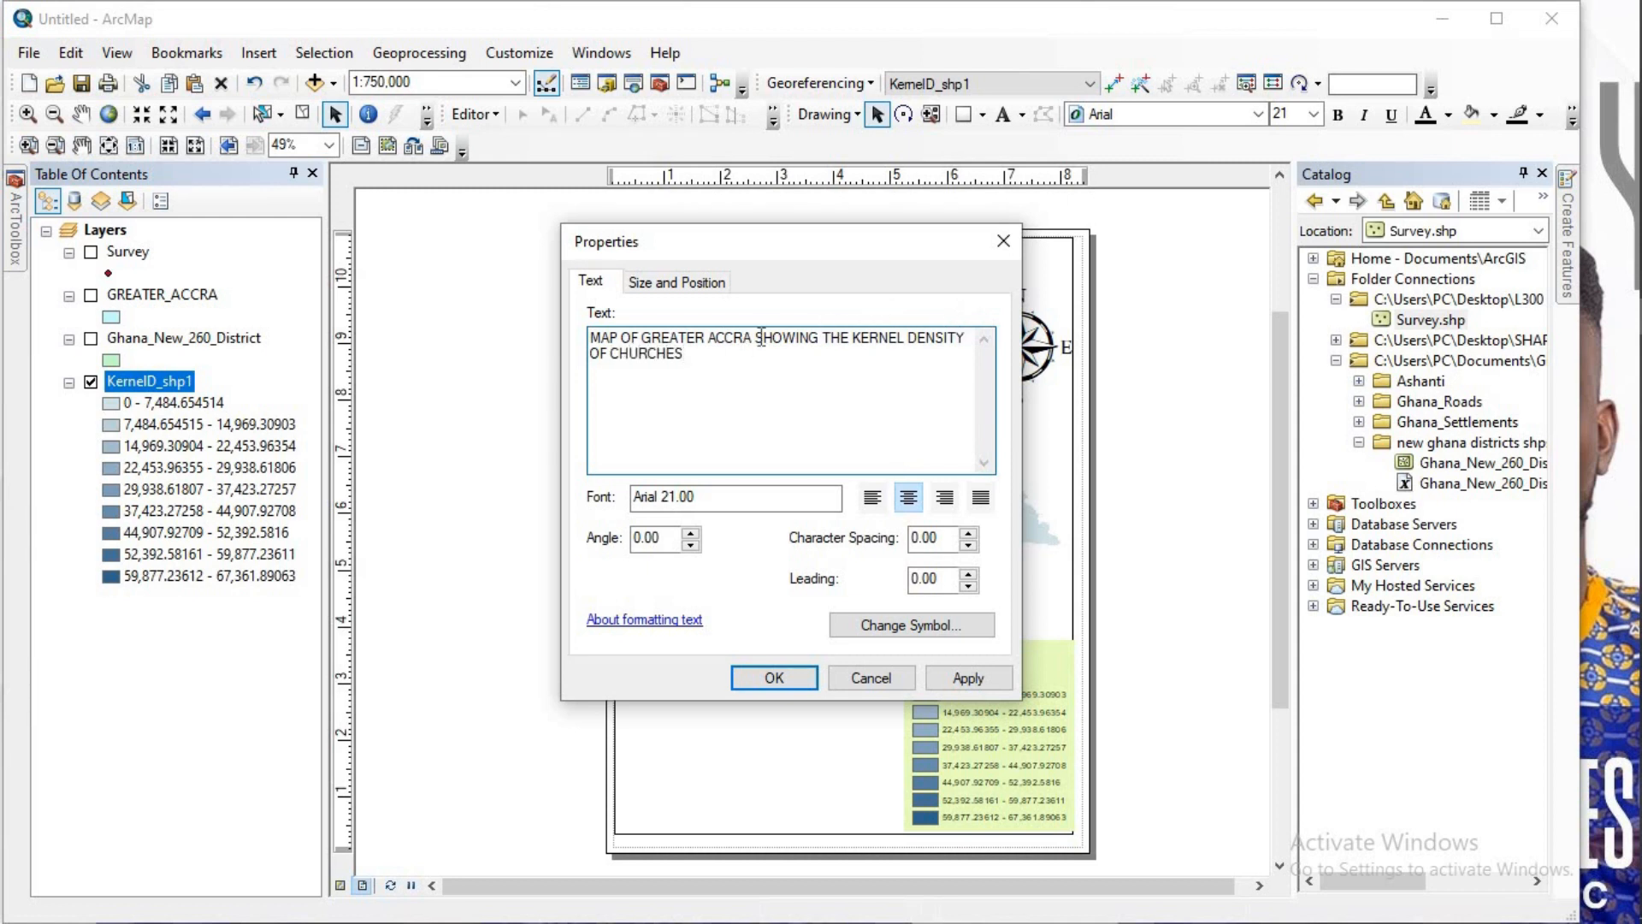
Step: Shorten the title text to "MAP SHOWING THE KERNEL DENSITY OF CHURCHES" by removing "OF GREATER ACCRA"
{"action": "key", "text": "BackSpace"}
{"action": "key", "text": "BackSpace"}
{"action": "key", "text": "BackSpace"}
{"action": "key", "text": "BackSpace"}
{"action": "key", "text": "BackSpace"}
{"action": "key", "text": "BackSpace"}
{"action": "key", "text": "BackSpace"}
{"action": "key", "text": "BackSpace"}
{"action": "key", "text": "BackSpace"}
{"action": "key", "text": "BackSpace"}
{"action": "key", "text": "BackSpace"}
{"action": "key", "text": "BackSpace"}
{"action": "key", "text": "BackSpace"}
{"action": "key", "text": "BackSpace"}
{"action": "key", "text": "BackSpace"}
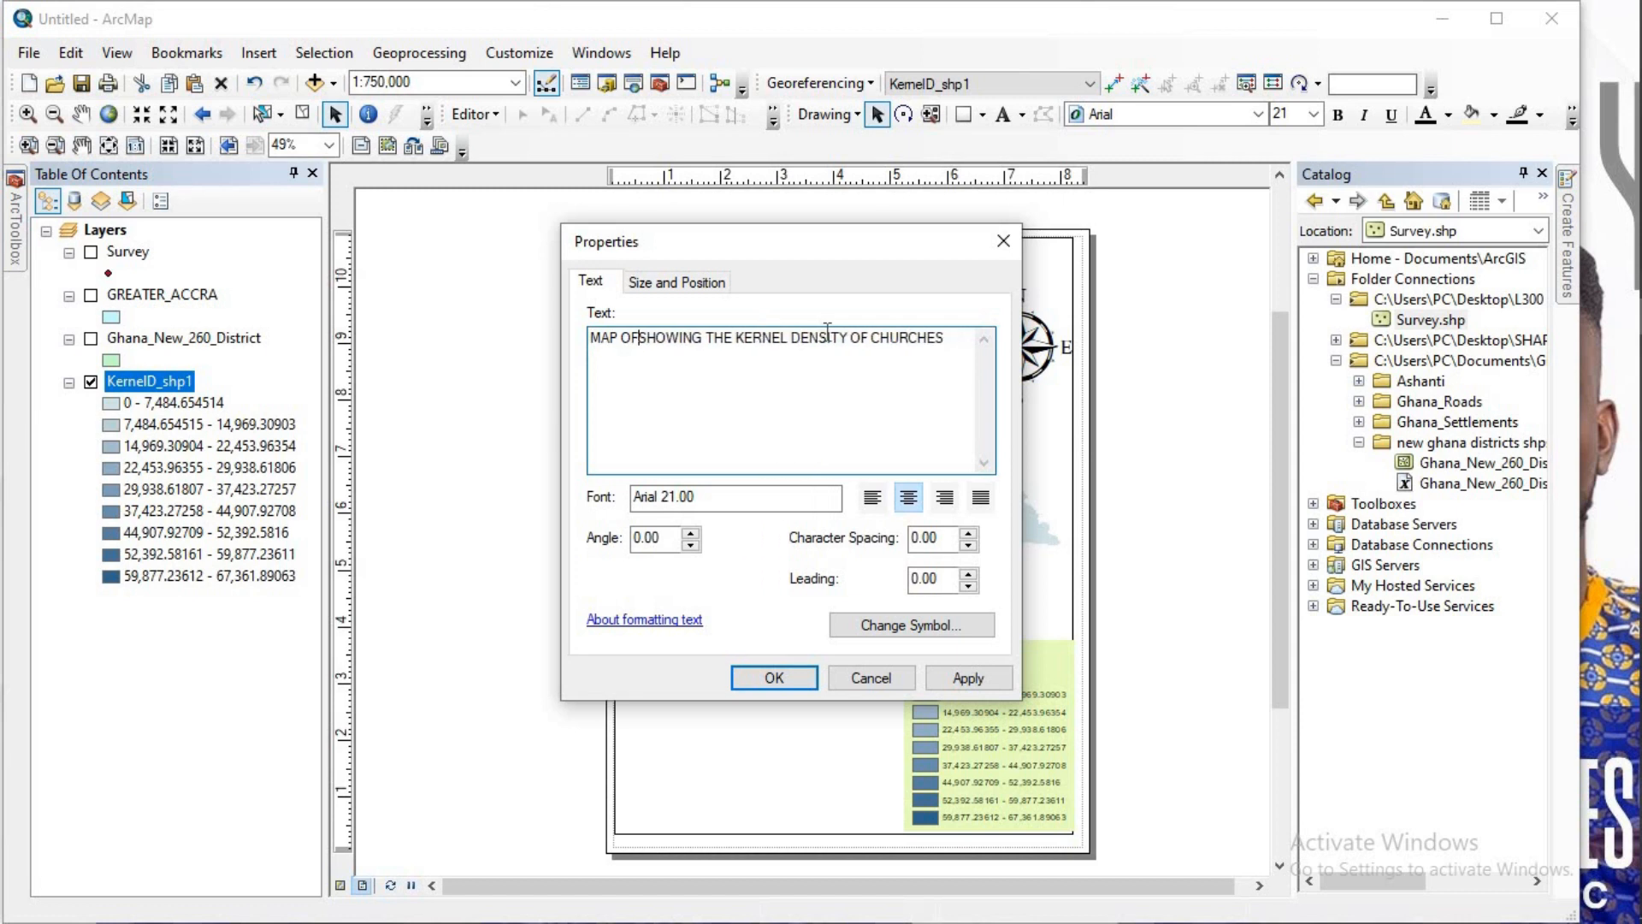
{"action": "key", "text": "BackSpace"}
{"action": "key", "text": "BackSpace"}
{"action": "key", "text": "BackSpace"}
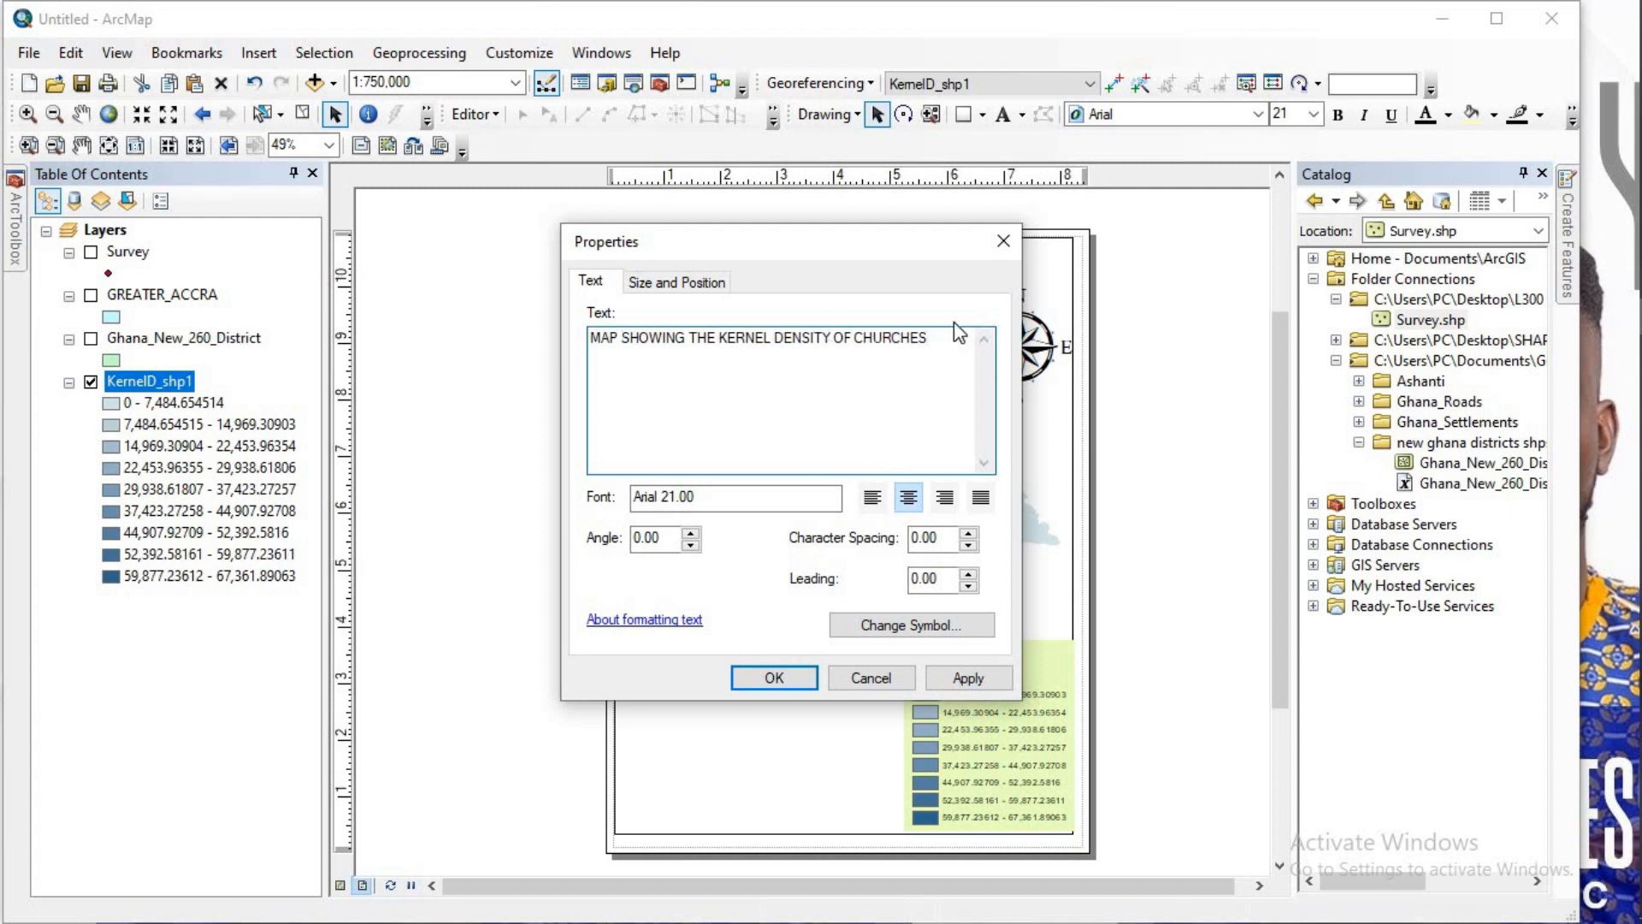
Step: Append "IN SOME PART OF GREATER ACCRA" to the end of the title text
{"action": "type", "text": "I"}
{"action": "type", "text": "N GREAT"}
{"action": "key", "text": "BackSpace"}
{"action": "key", "text": "BackSpace"}
{"action": "key", "text": "BackSpace"}
{"action": "key", "text": "BackSpace"}
{"action": "key", "text": "BackSpace"}
{"action": "type", "text": "SOME PART OF GREATER ACCRA"}
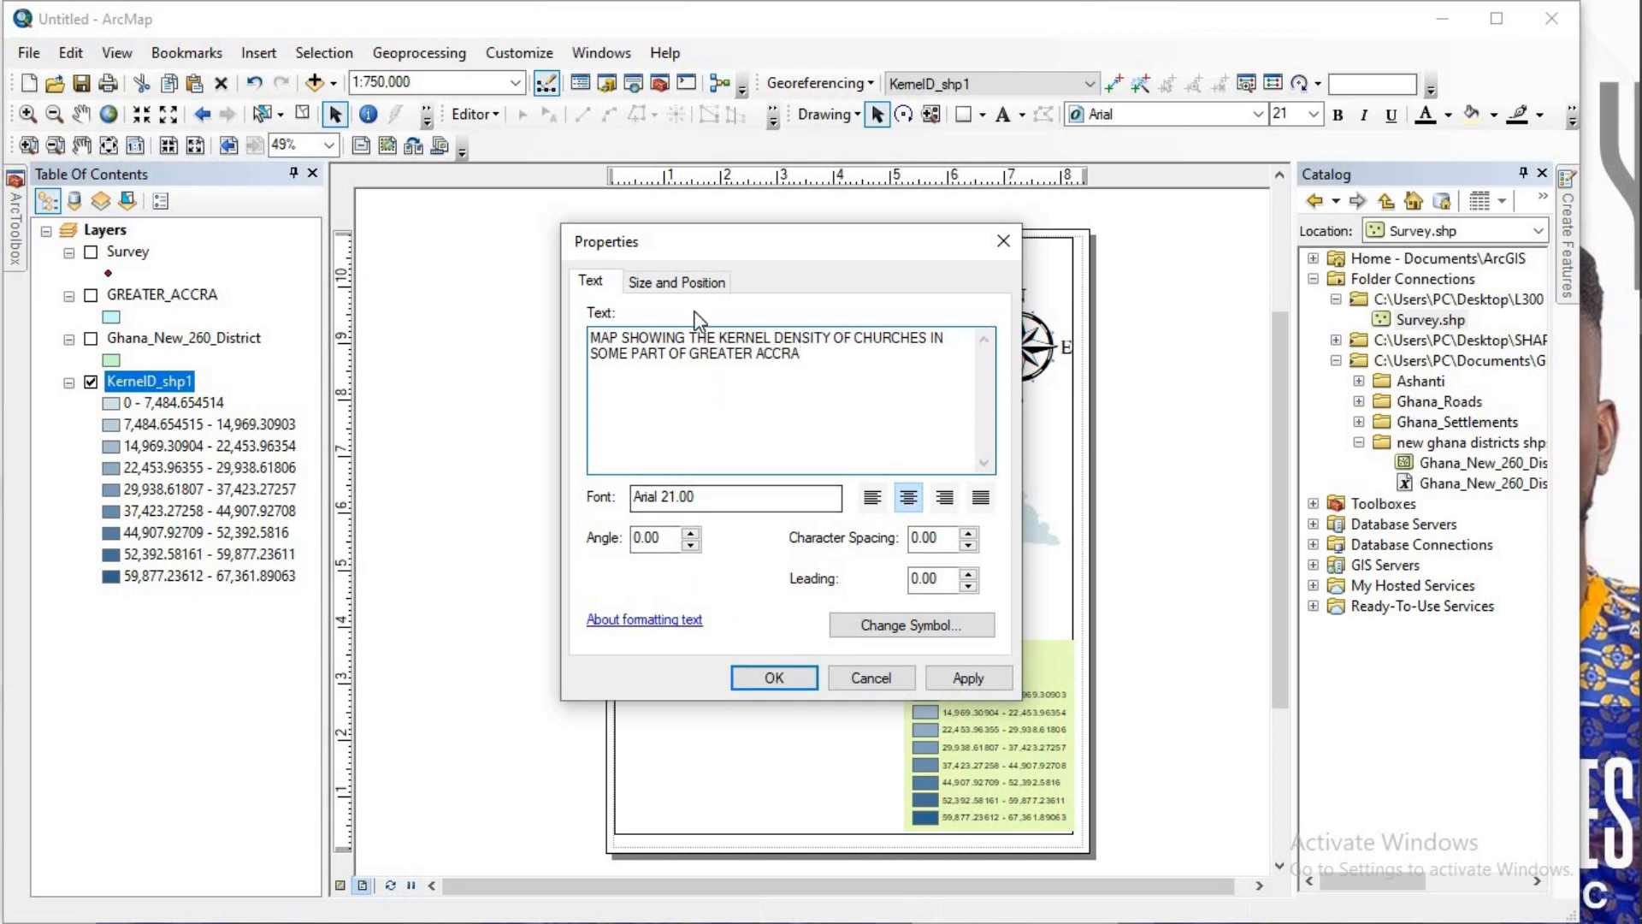
Step: Format the title as centred, bold and italic, and apply the formatting
{"action": "left_click", "coordinate": [693, 285]}
{"action": "left_click", "coordinate": [599, 284]}
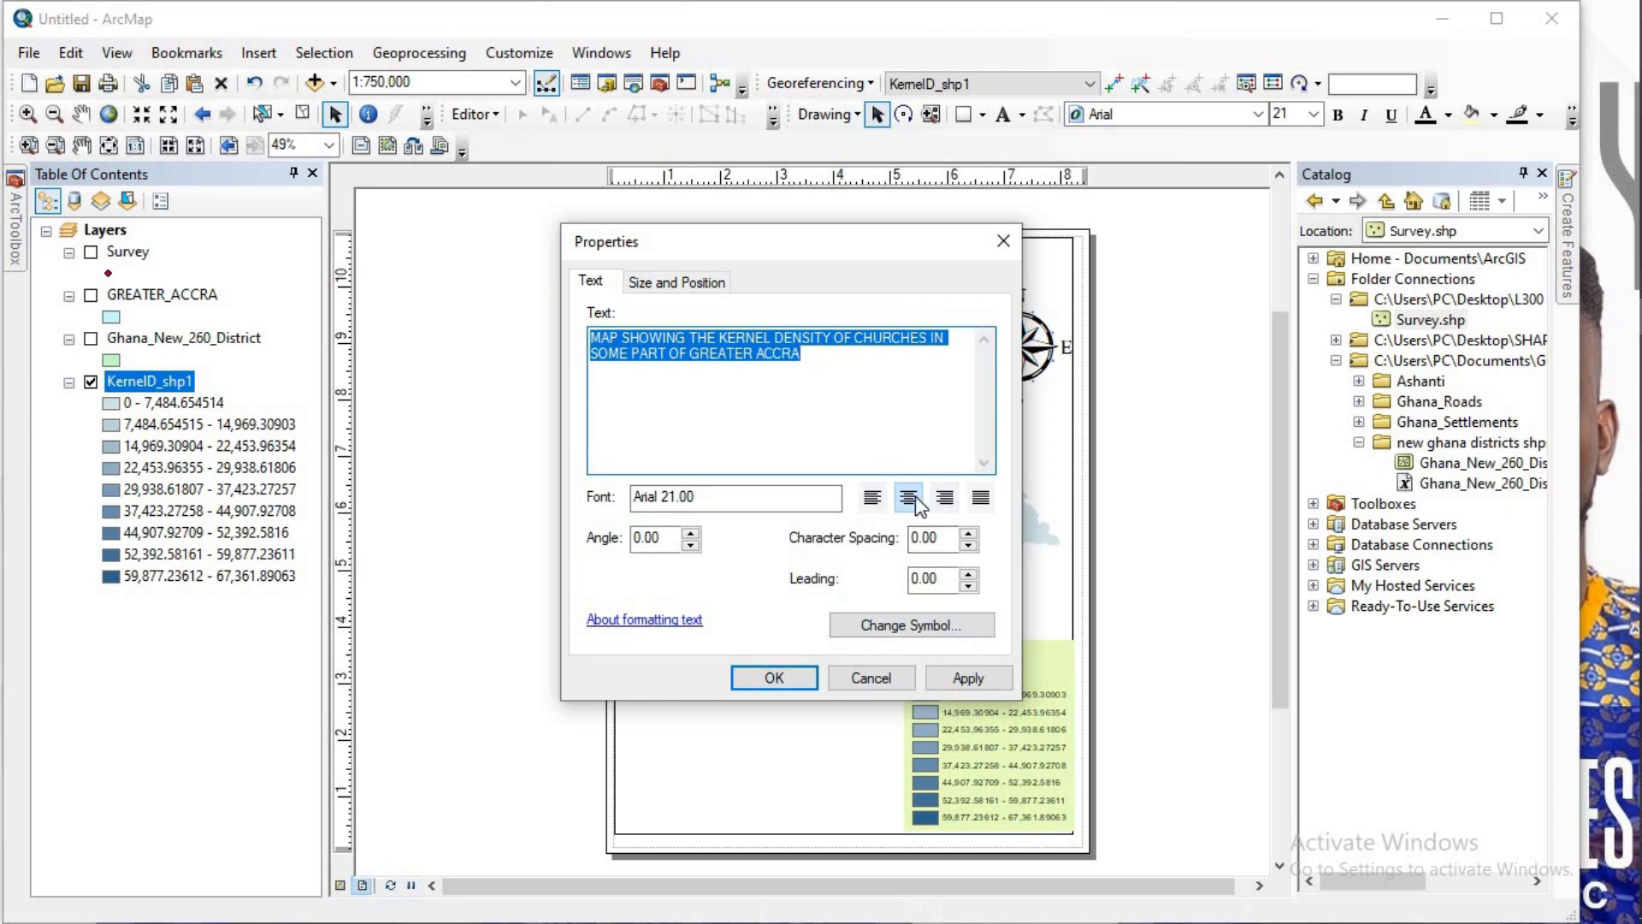
{"action": "left_click", "coordinate": [908, 497]}
{"action": "left_click", "coordinate": [883, 636]}
{"action": "left_click", "coordinate": [1002, 501]}
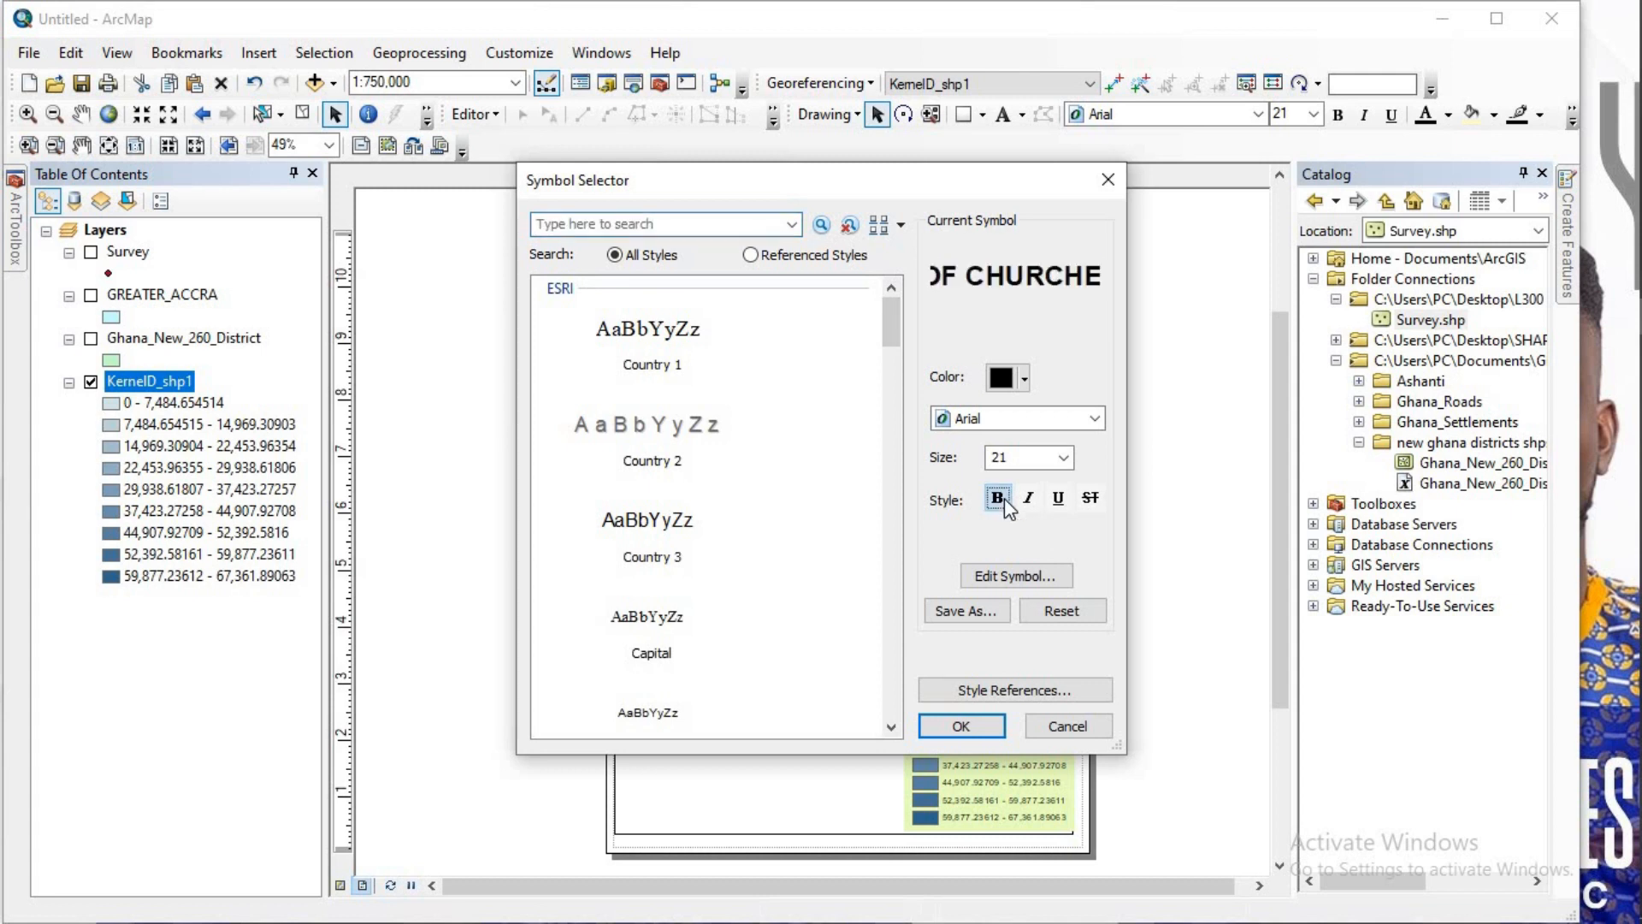
{"action": "left_click", "coordinate": [1028, 498]}
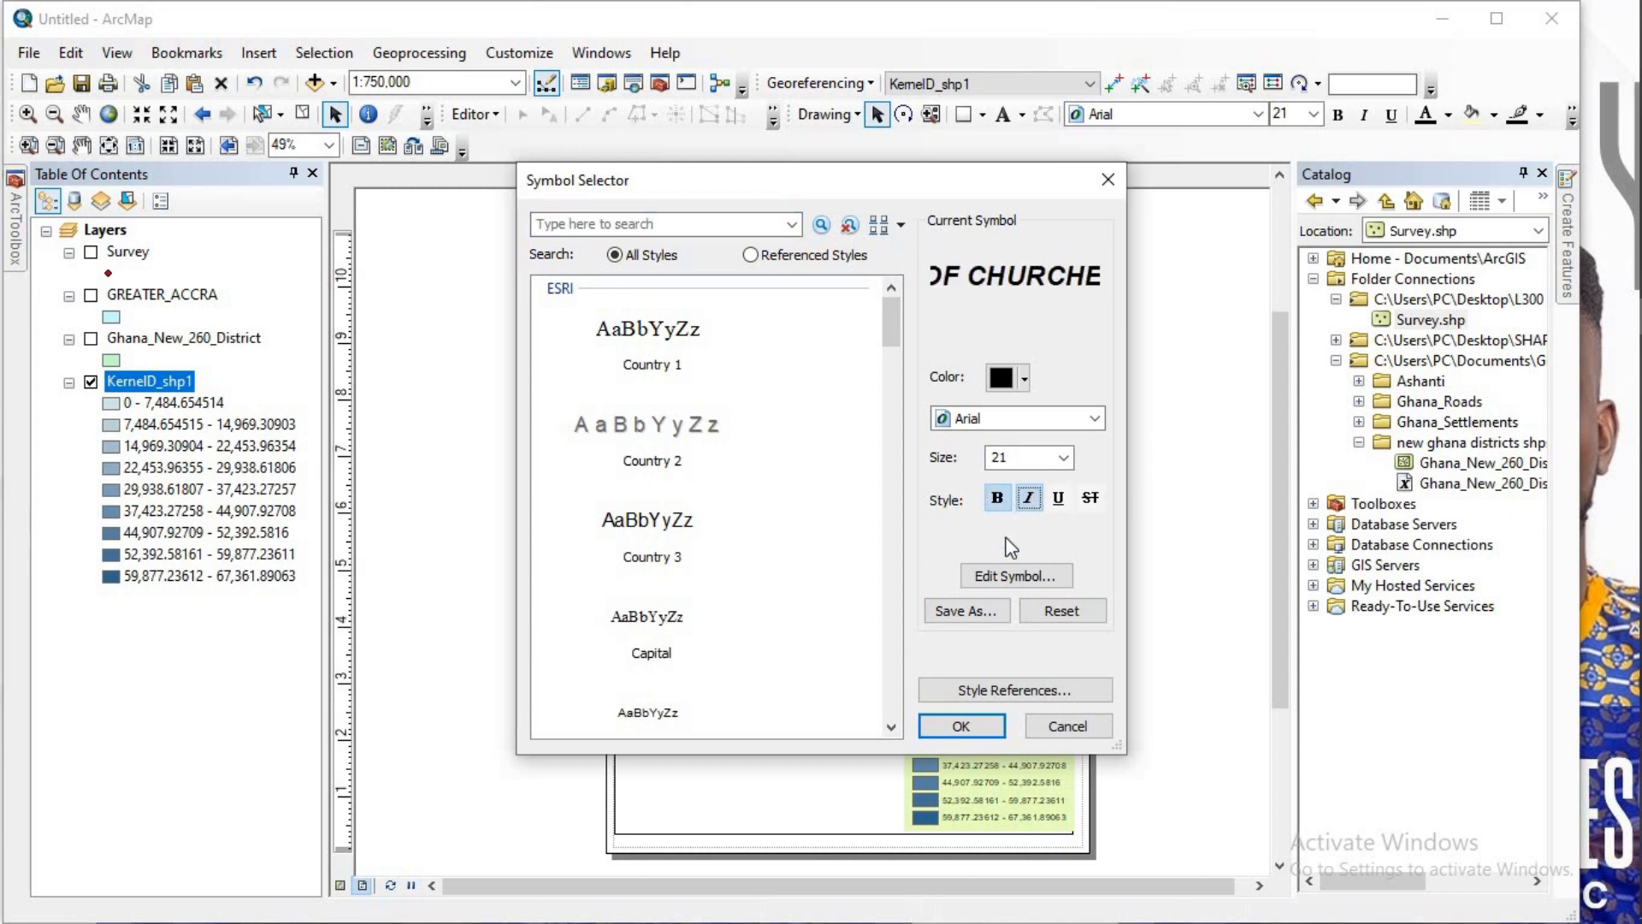
{"action": "left_click", "coordinate": [966, 726]}
{"action": "left_click", "coordinate": [988, 677]}
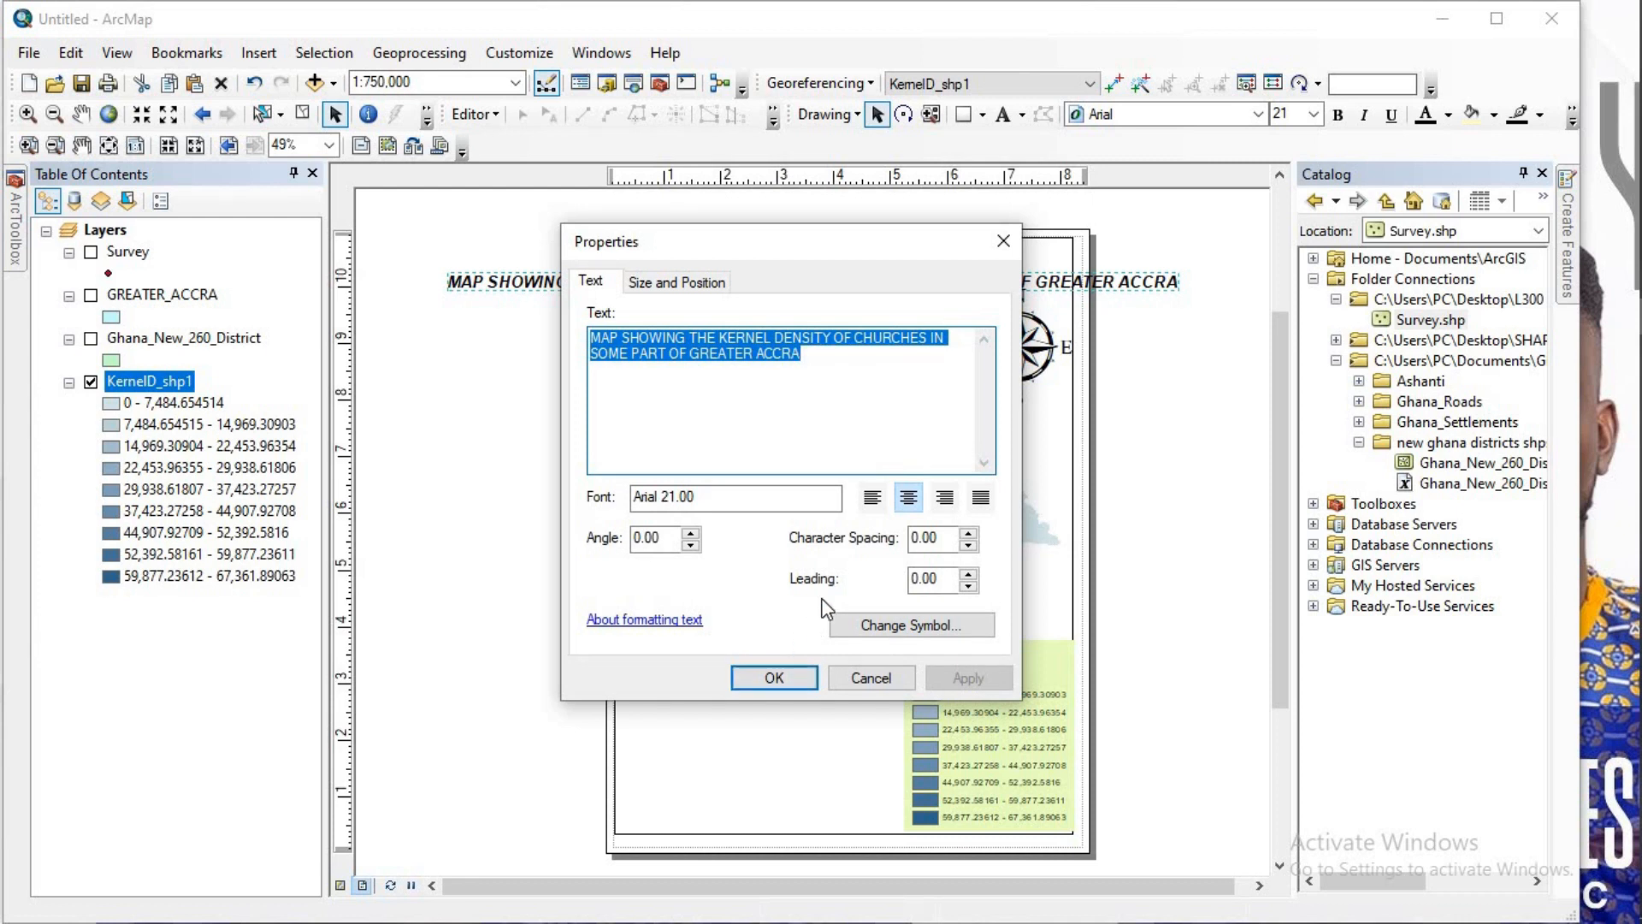
Step: Reduce the title's font size to 18 and apply it
{"action": "left_click", "coordinate": [890, 622]}
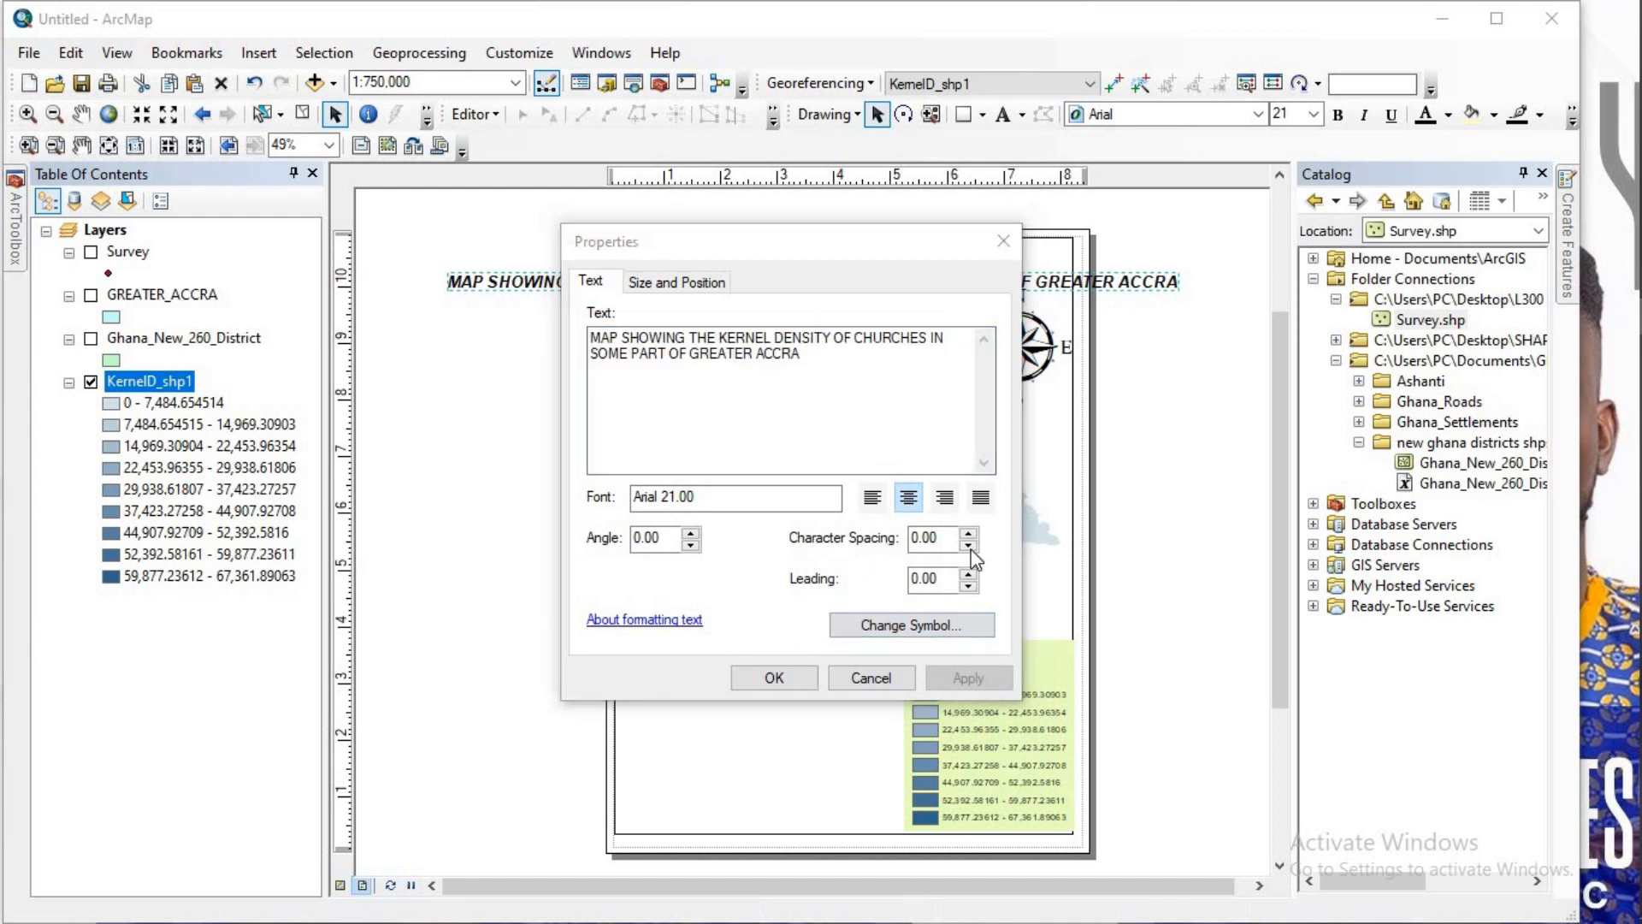
{"action": "left_click", "coordinate": [1062, 458]}
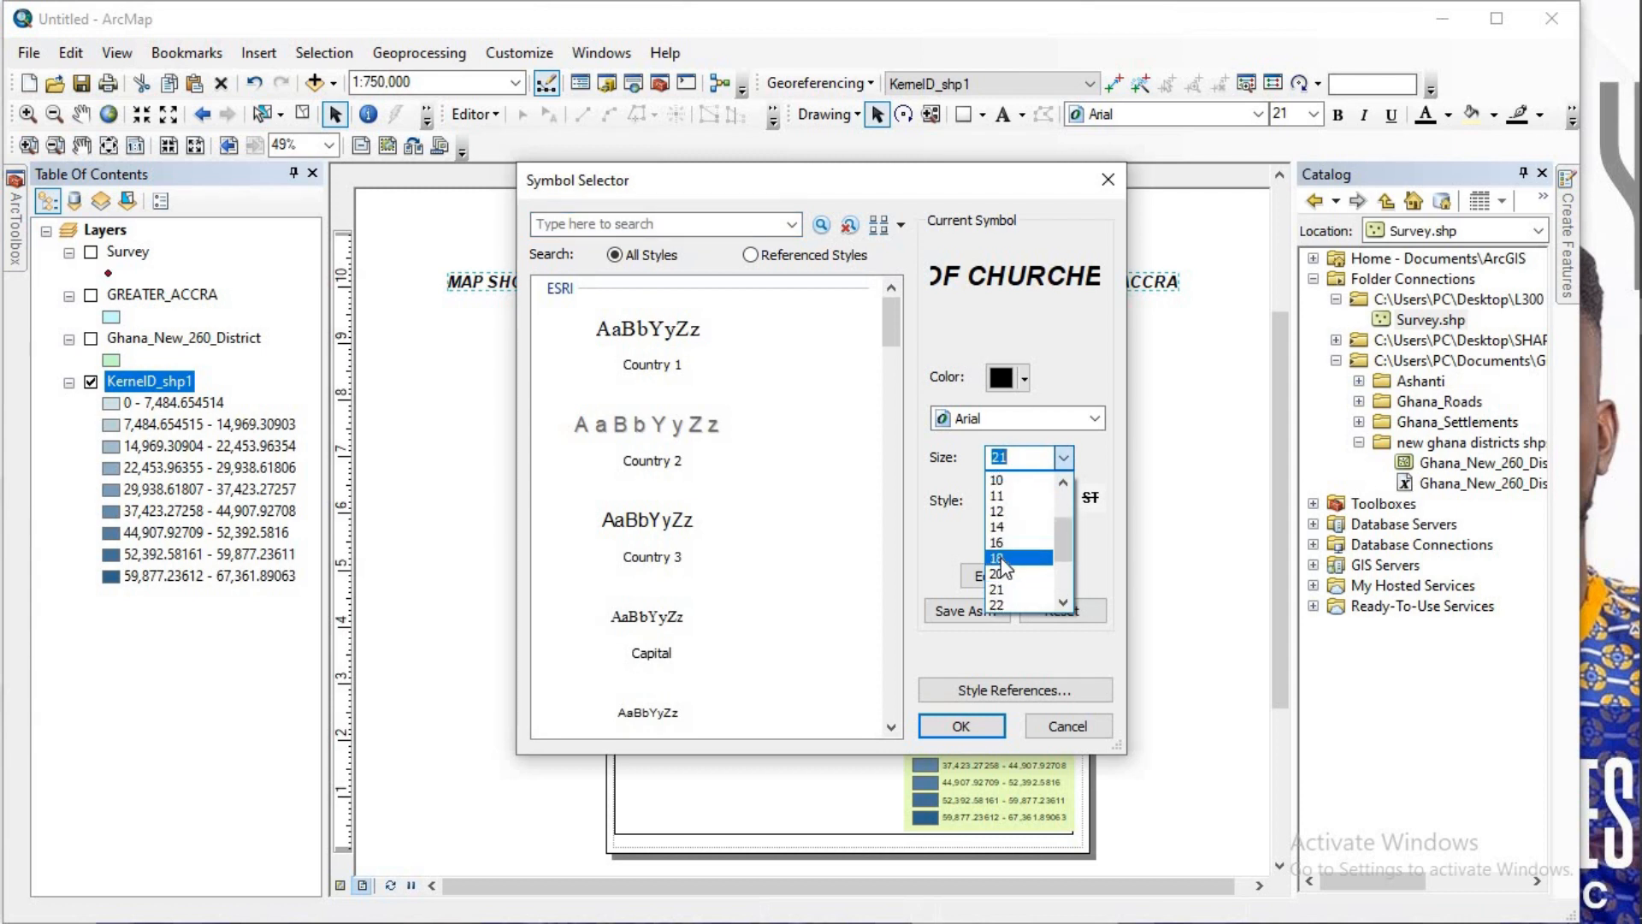
{"action": "left_click", "coordinate": [1000, 555]}
{"action": "left_click", "coordinate": [961, 725]}
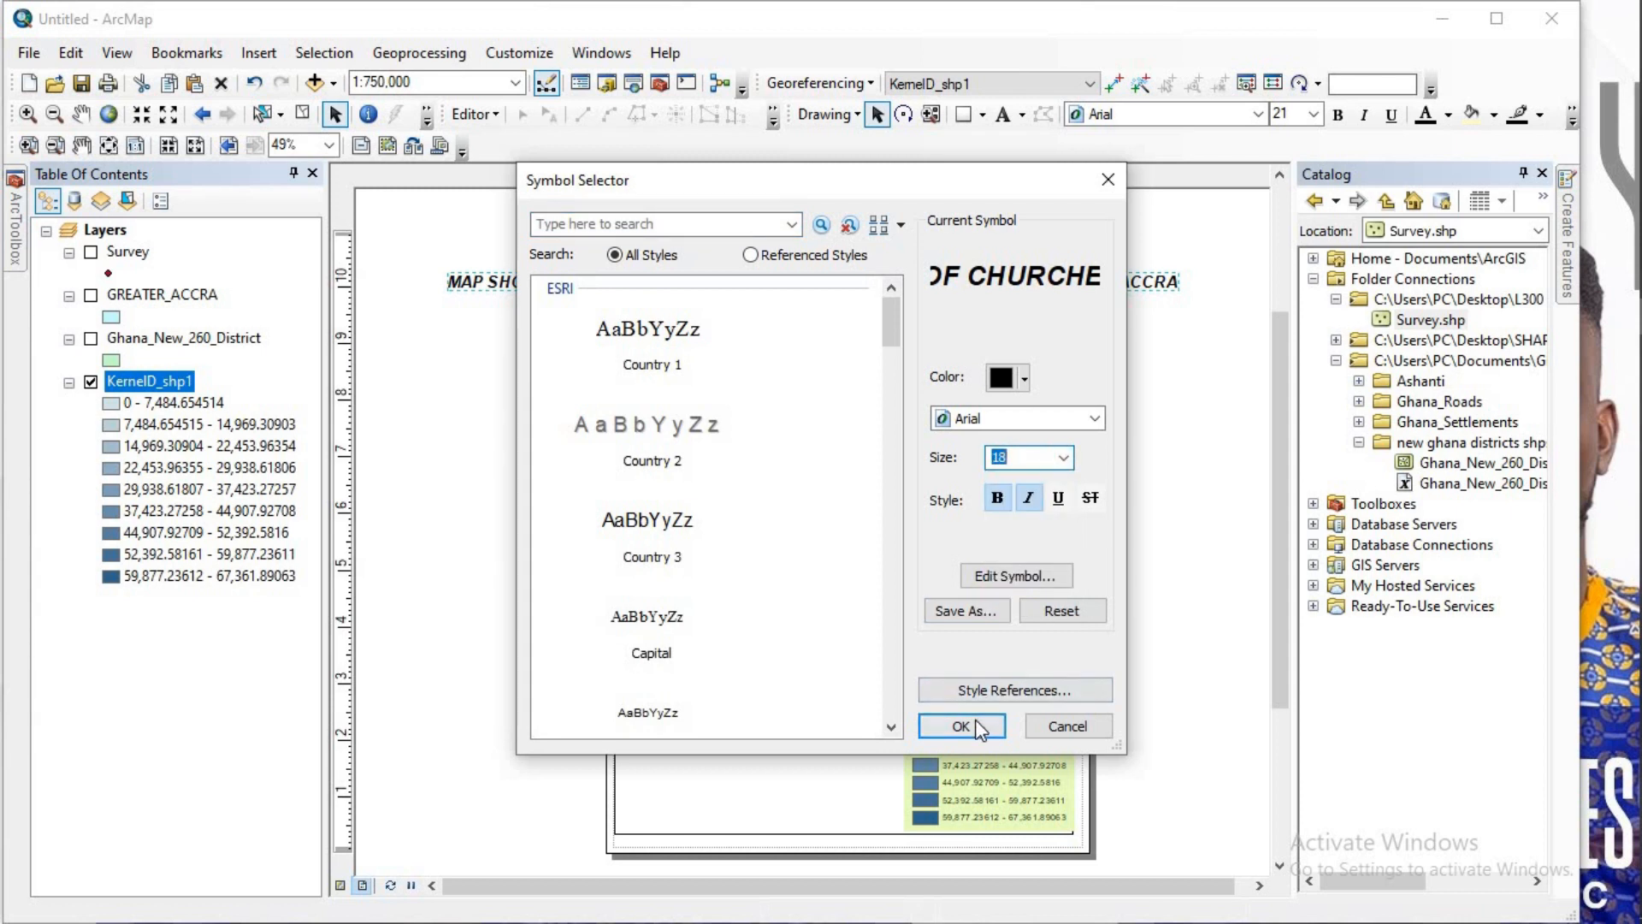
{"action": "left_click", "coordinate": [956, 668]}
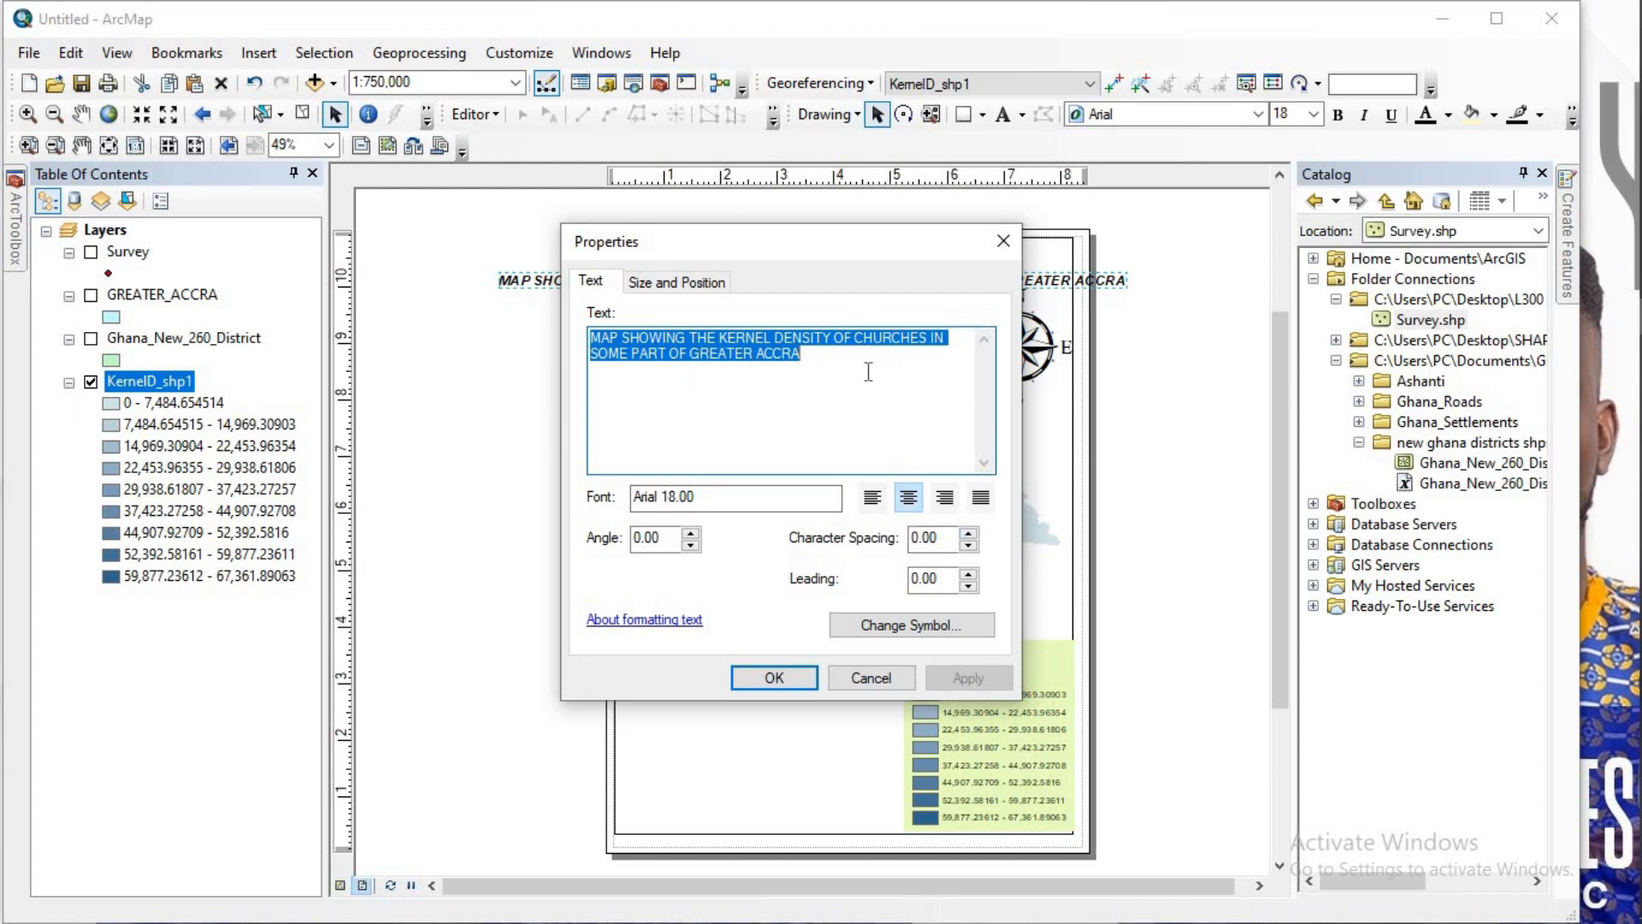
Step: Set the title's font size to 14 and accept the title's properties
{"action": "left_click", "coordinate": [654, 282]}
{"action": "left_click", "coordinate": [597, 284]}
{"action": "left_click", "coordinate": [902, 625]}
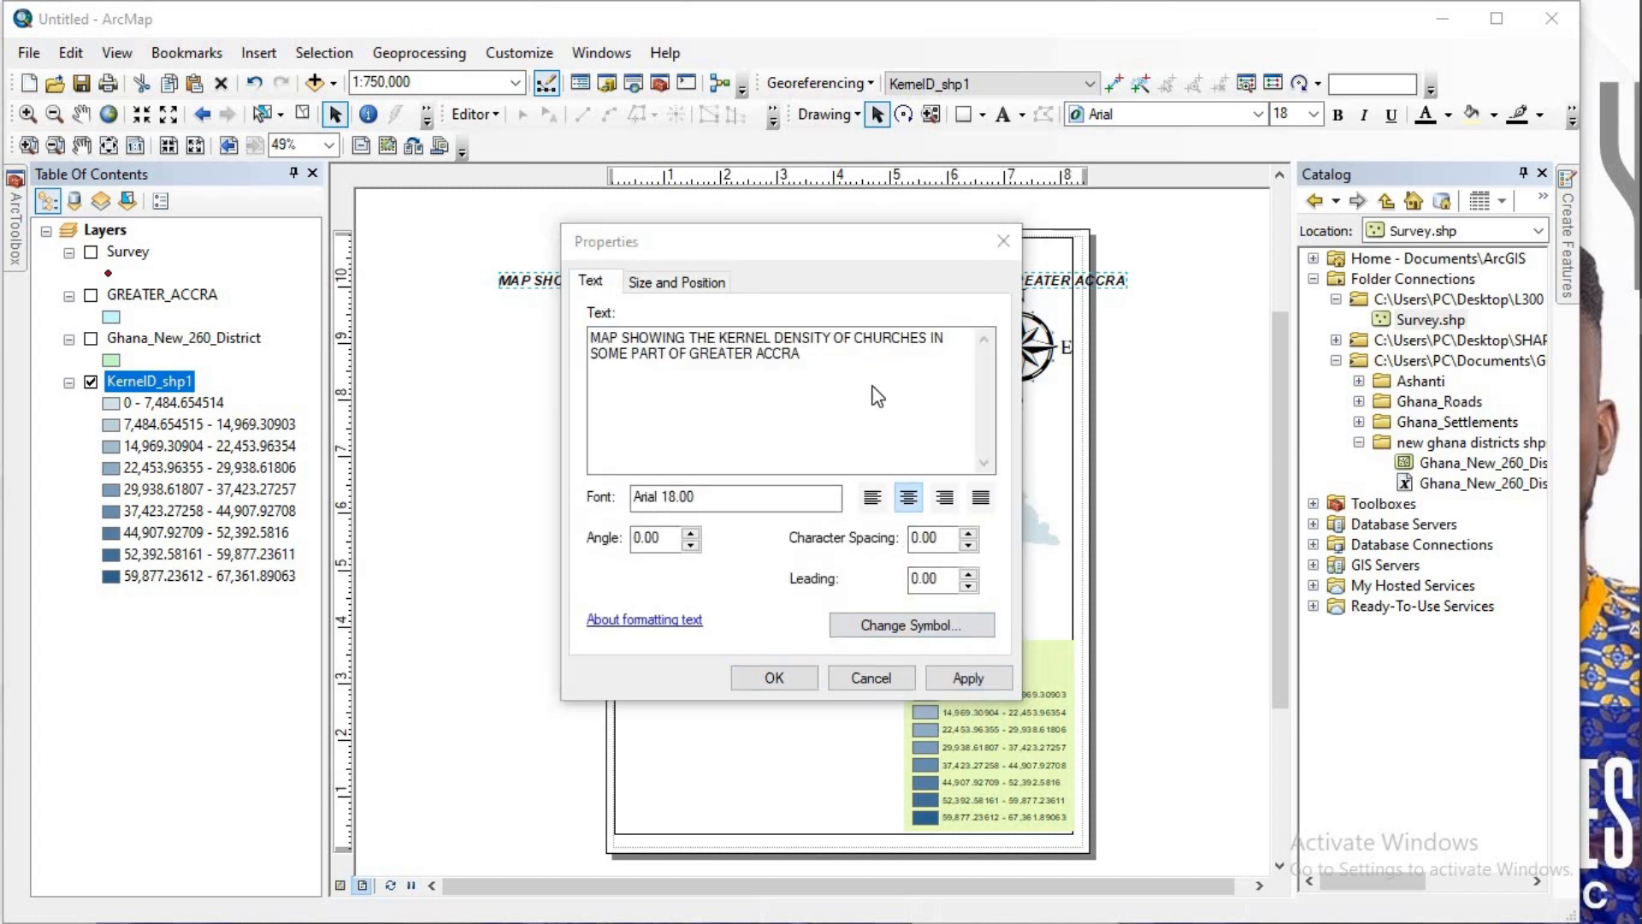
{"action": "left_click", "coordinate": [1007, 460]}
{"action": "scroll", "coordinate": [1005, 512], "scroll_direction": "up", "scroll_amount": 2}
{"action": "scroll", "coordinate": [1005, 512], "scroll_direction": "up", "scroll_amount": 1}
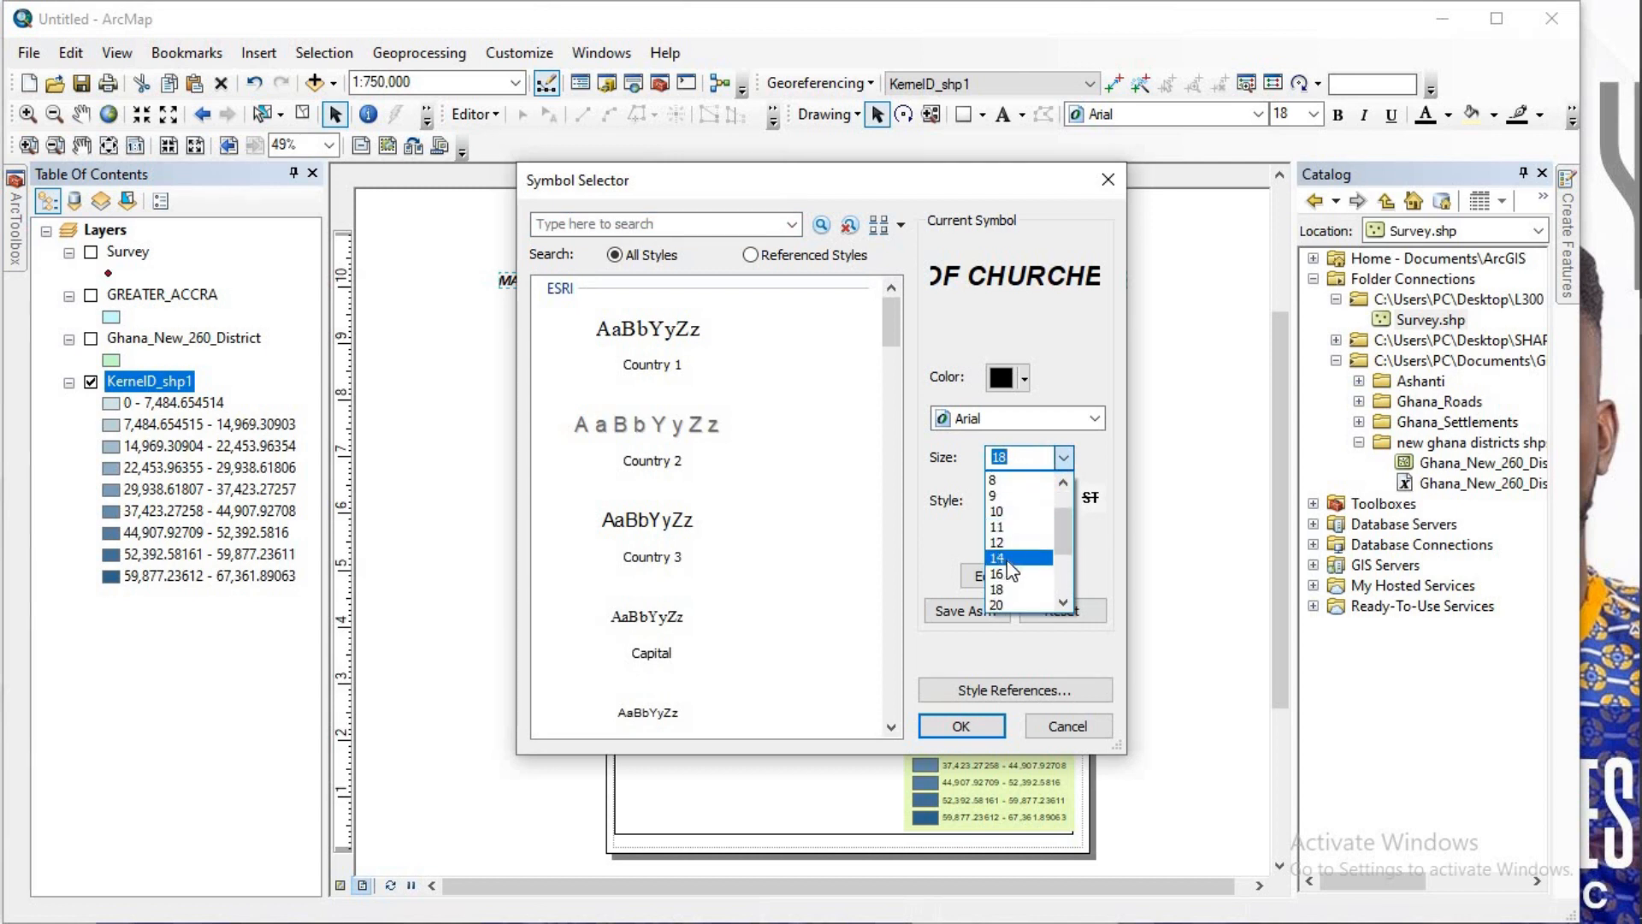
{"action": "left_click", "coordinate": [998, 558]}
{"action": "left_click", "coordinate": [965, 722]}
{"action": "left_click", "coordinate": [990, 680]}
{"action": "left_click", "coordinate": [765, 678]}
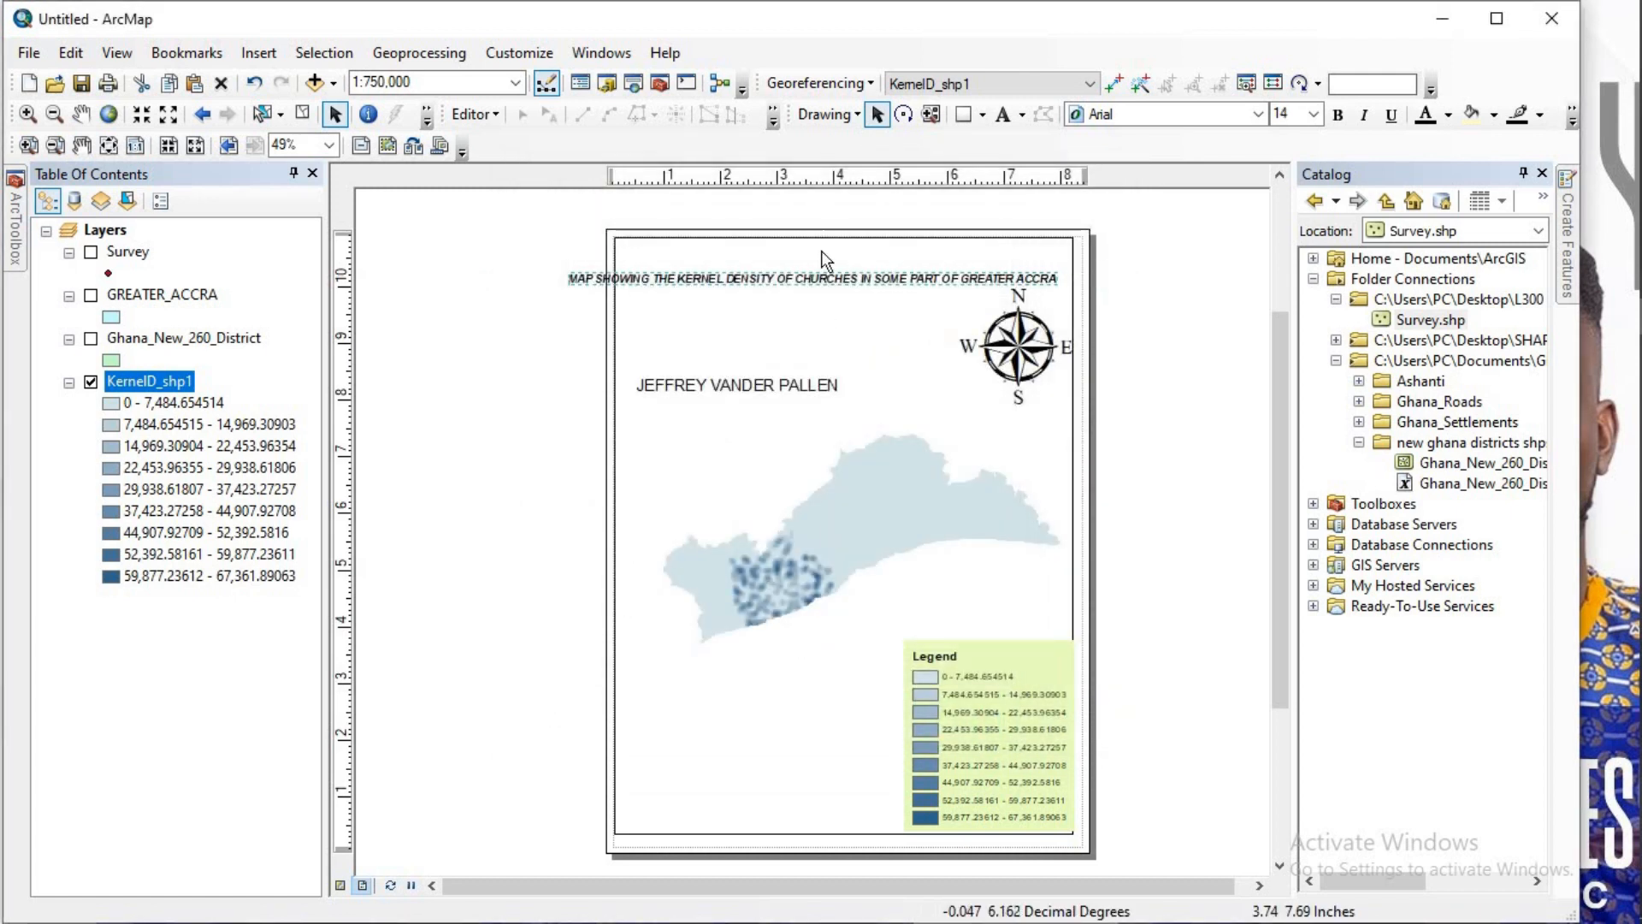
Step: Move the title up and slightly right, just inside the upper edge of the map frame
{"action": "mouse_move", "coordinate": [826, 261]}
{"action": "left_mouse_down"}
{"action": "mouse_move", "coordinate": [860, 261]}
{"action": "mouse_move", "coordinate": [855, 248]}
{"action": "left_mouse_up"}
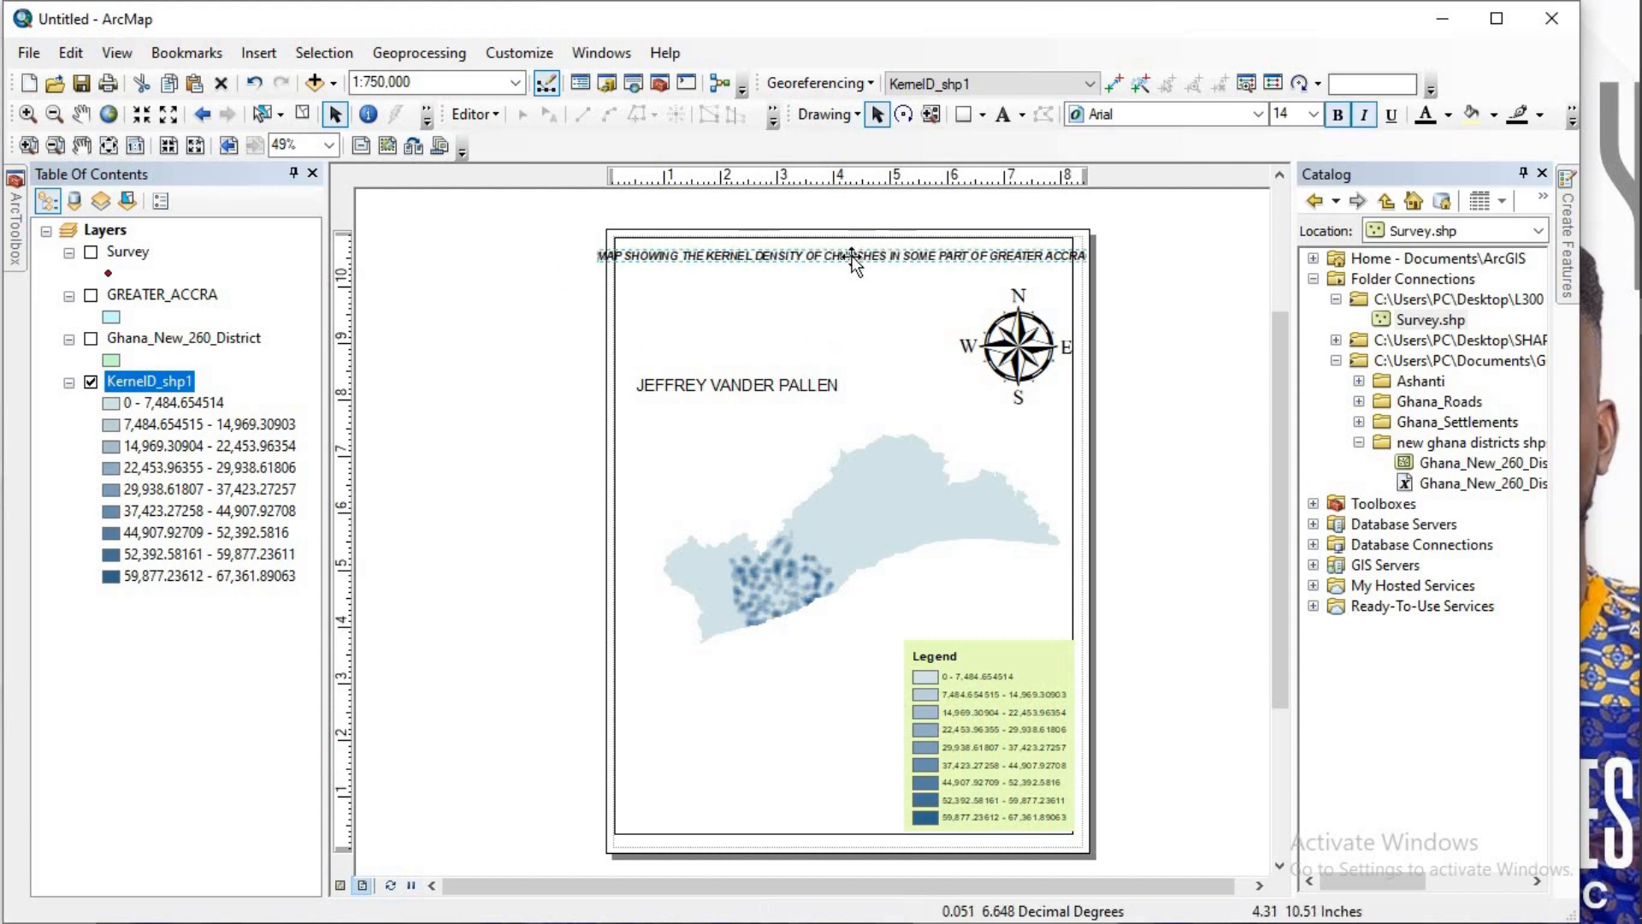
{"action": "scroll", "coordinate": [1147, 438], "scroll_direction": "down", "scroll_amount": 1}
{"action": "scroll", "coordinate": [1147, 438], "scroll_direction": "up", "scroll_amount": 2}
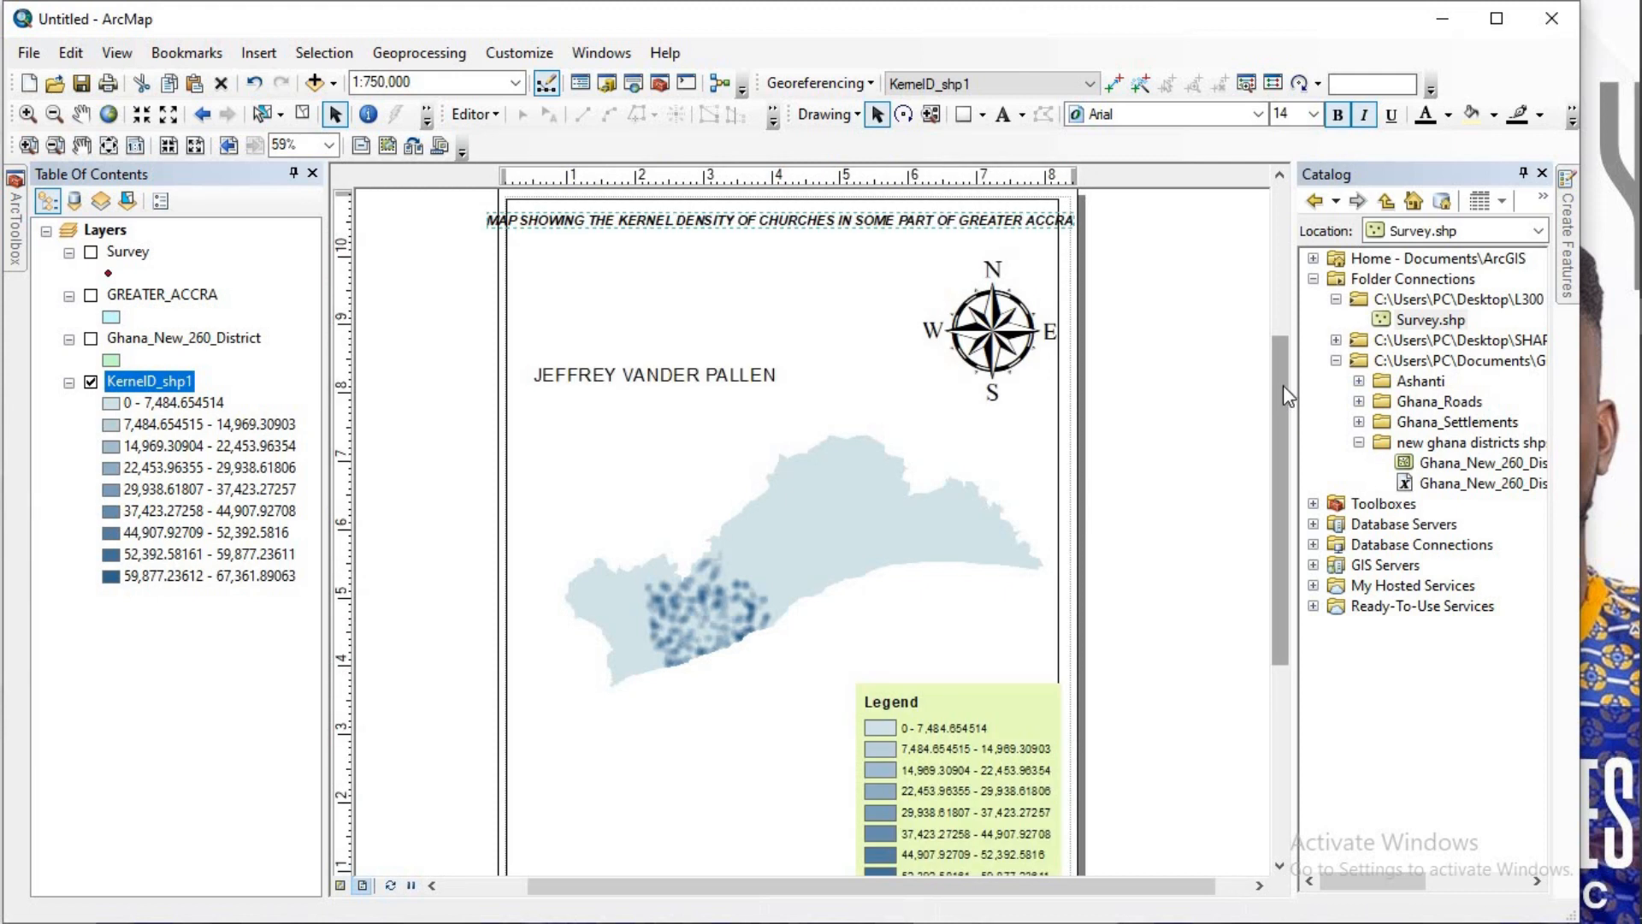
Step: Reduce the map title's font size to 12 and accept the title's properties
{"action": "left_click_drag", "start_coordinate": [1283, 385], "coordinate": [1283, 316]}
{"action": "left_click", "coordinate": [749, 359]}
{"action": "left_click", "coordinate": [751, 361]}
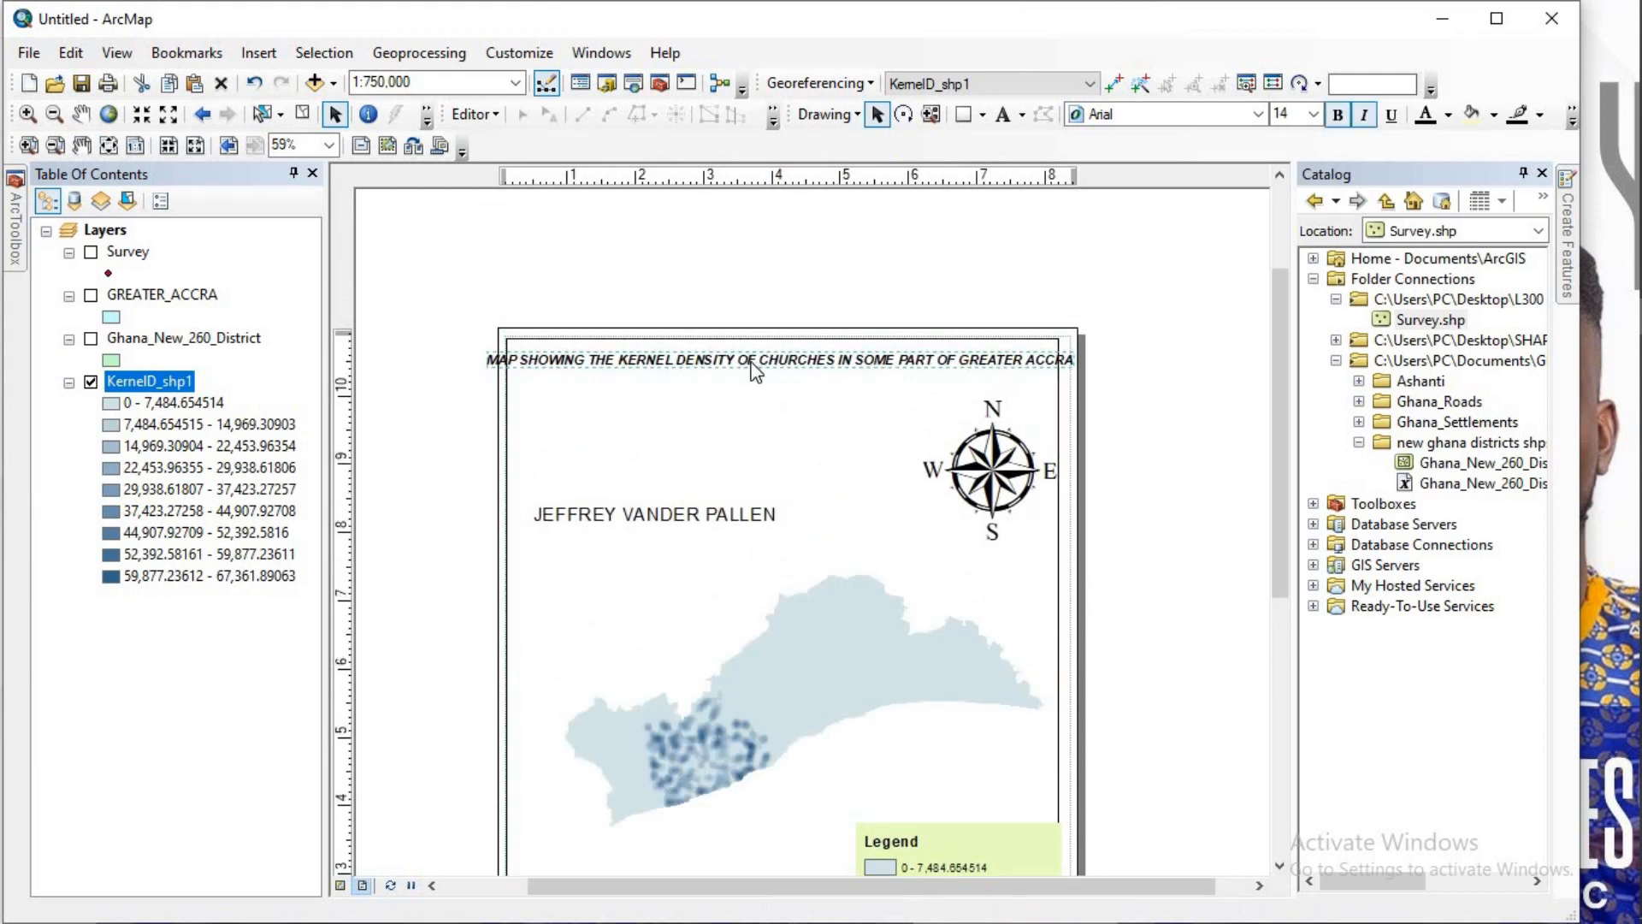
{"action": "right_click", "coordinate": [751, 363]}
{"action": "left_click", "coordinate": [782, 768]}
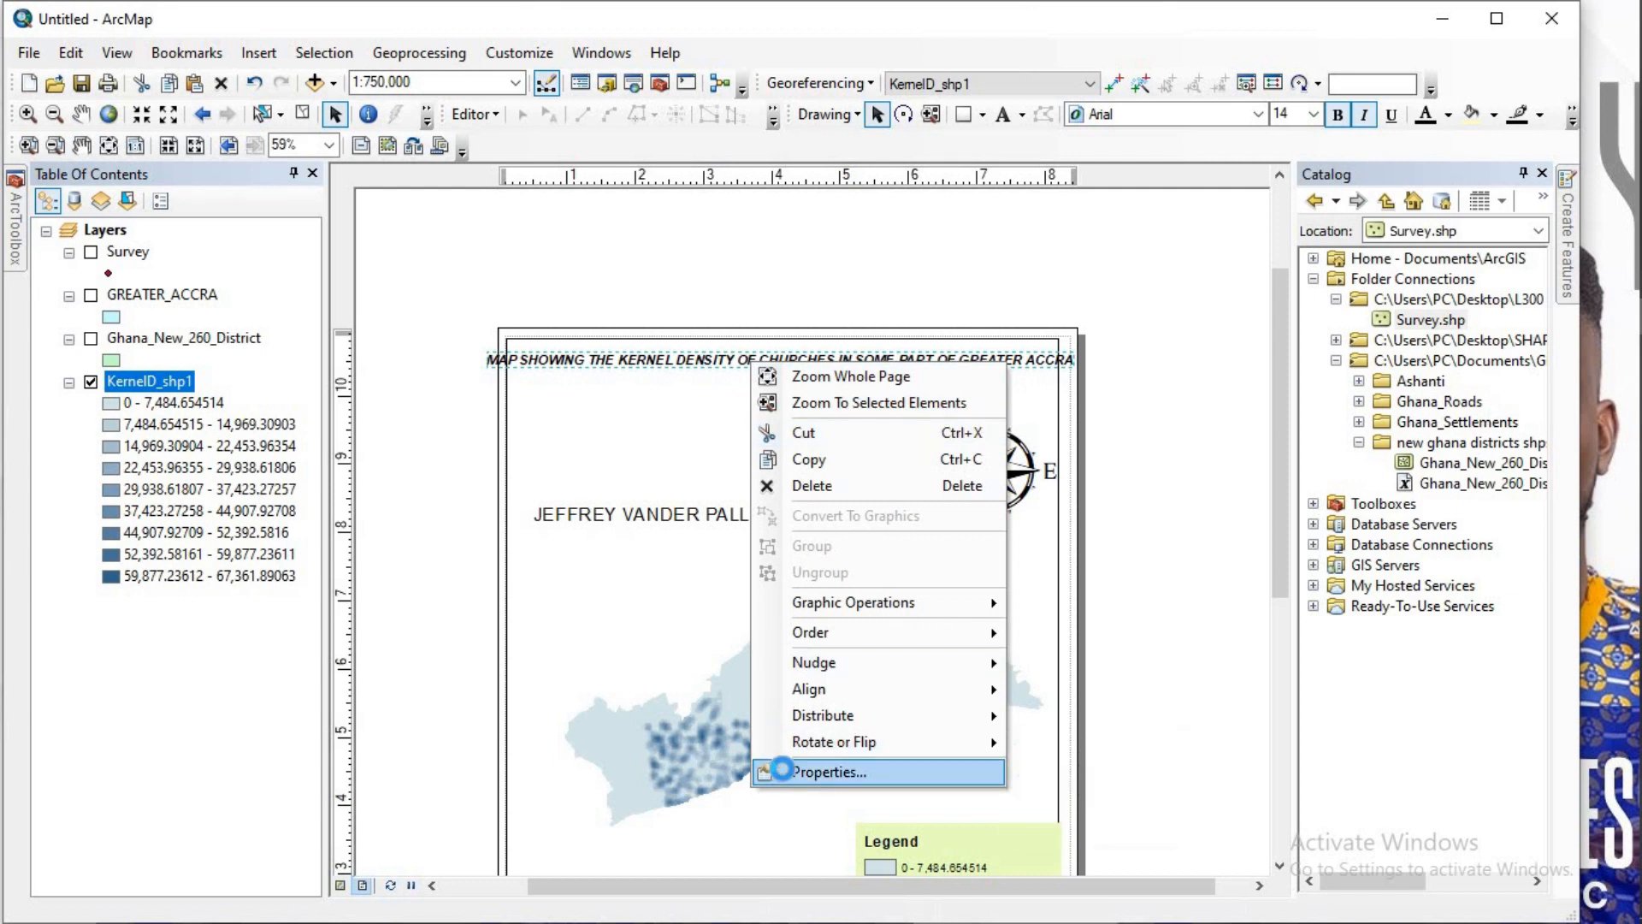
{"action": "left_click", "coordinate": [915, 627]}
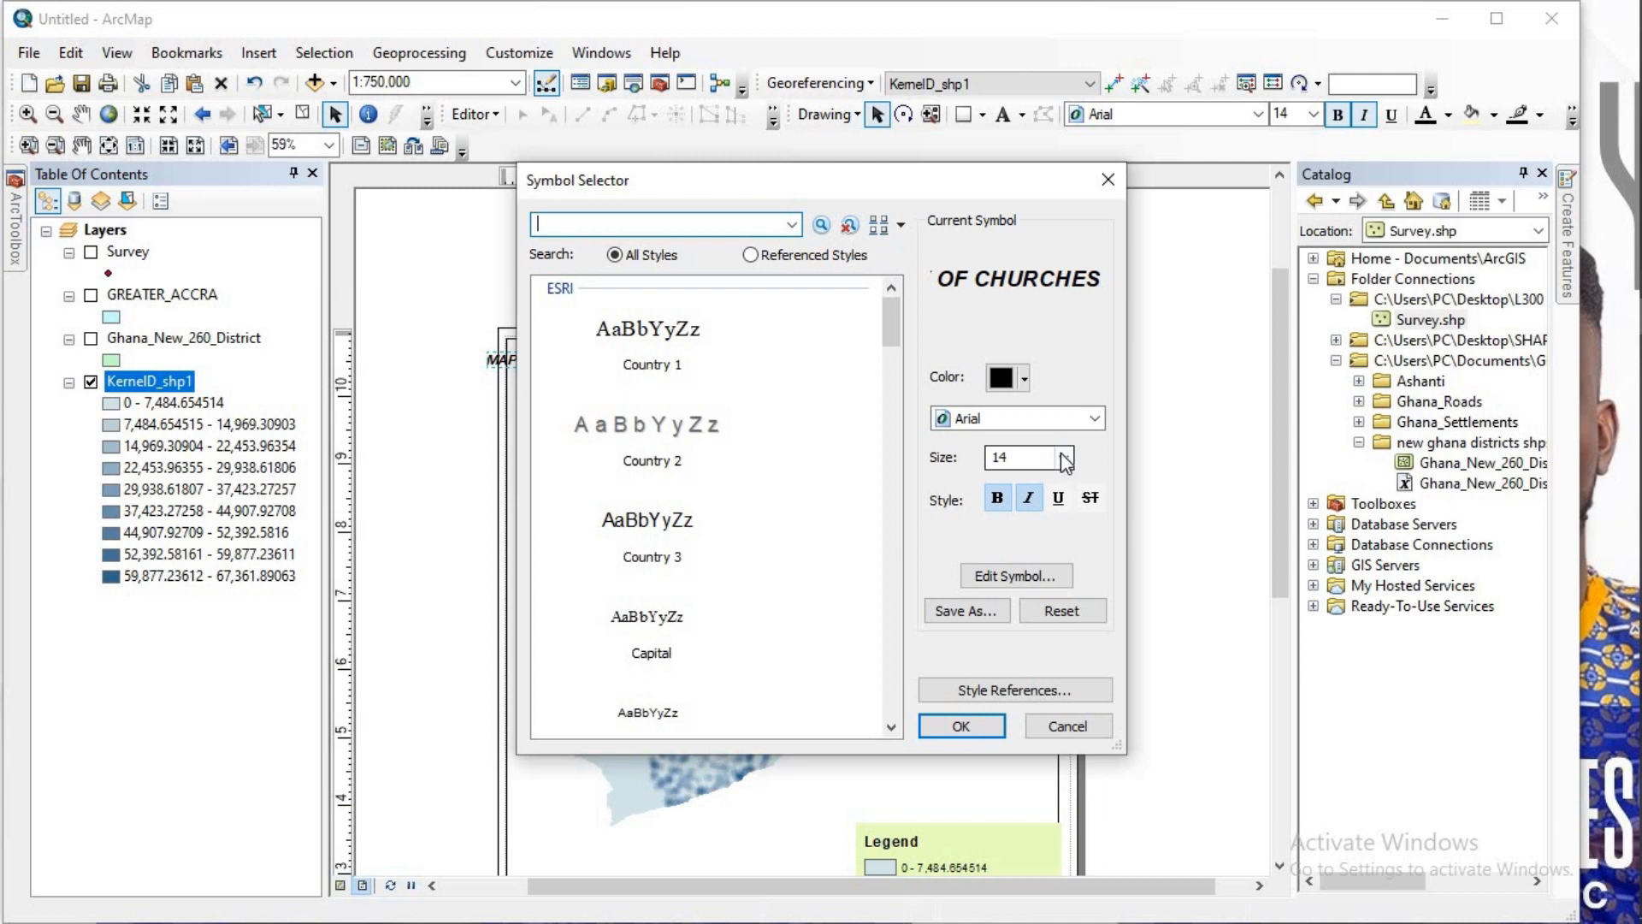
{"action": "left_click", "coordinate": [1063, 458]}
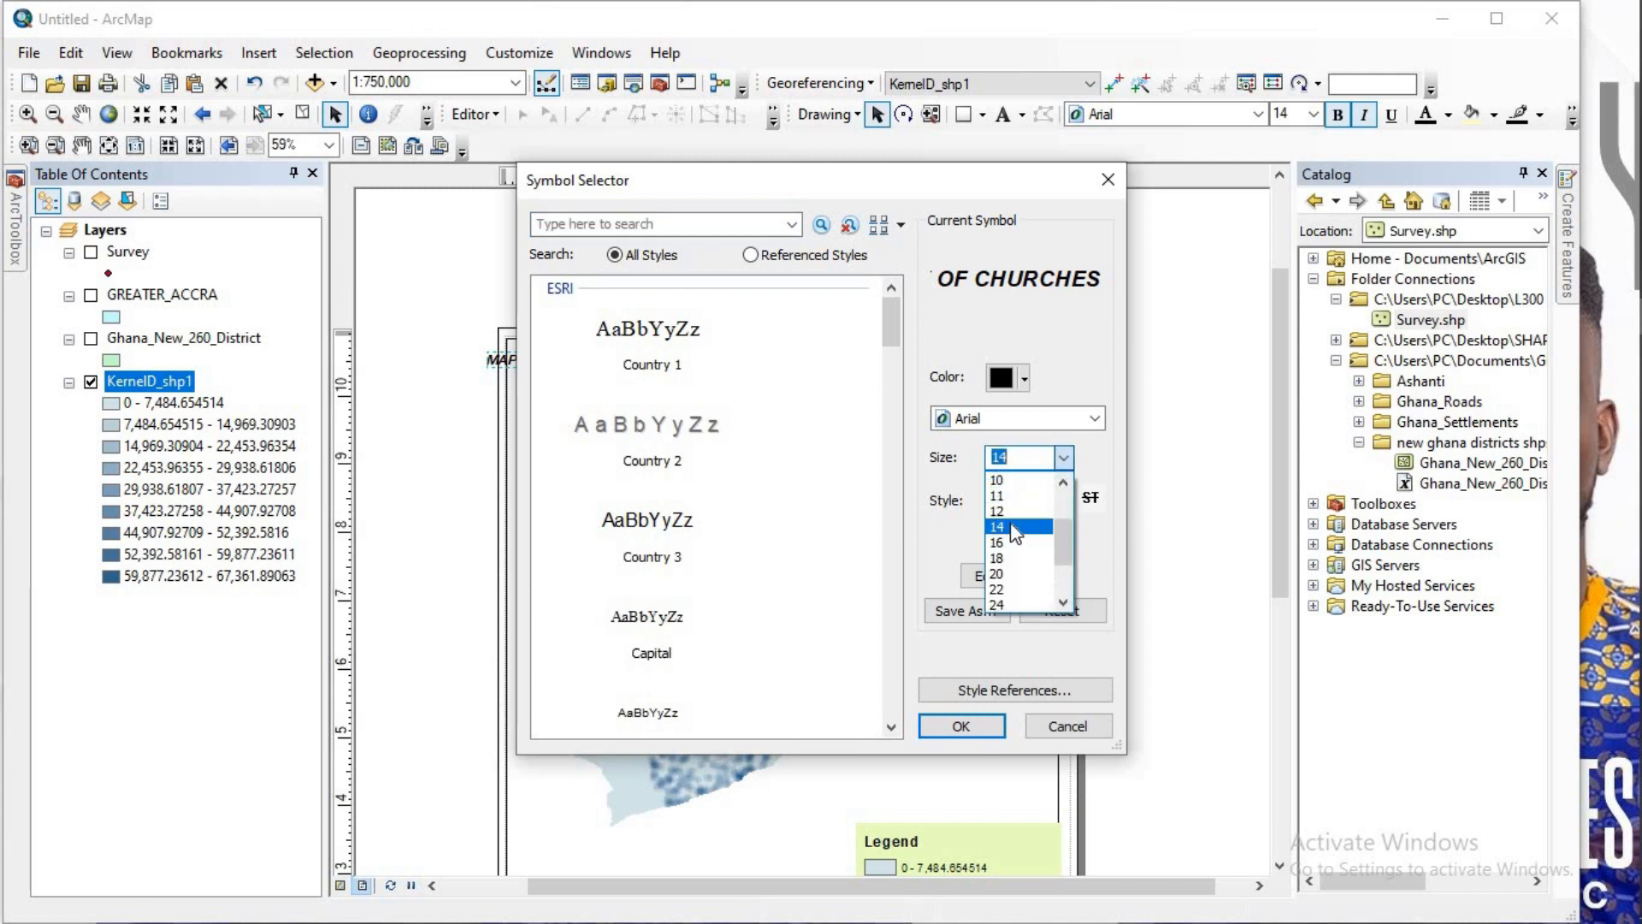
{"action": "left_click", "coordinate": [1012, 527]}
{"action": "left_click", "coordinate": [949, 725]}
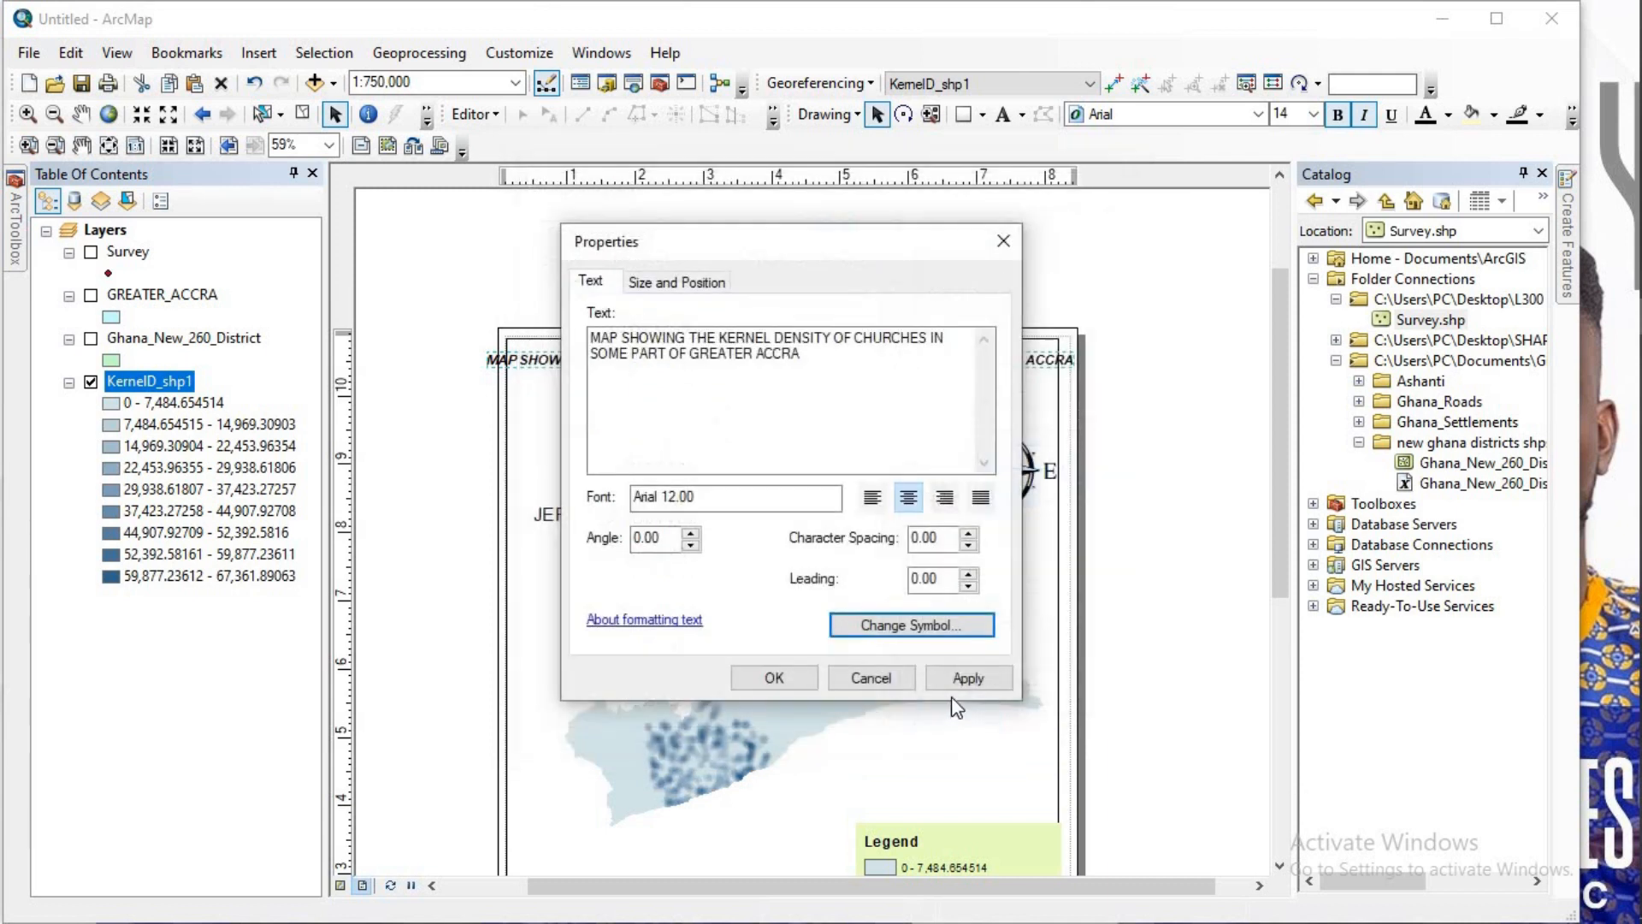
{"action": "left_click", "coordinate": [962, 676]}
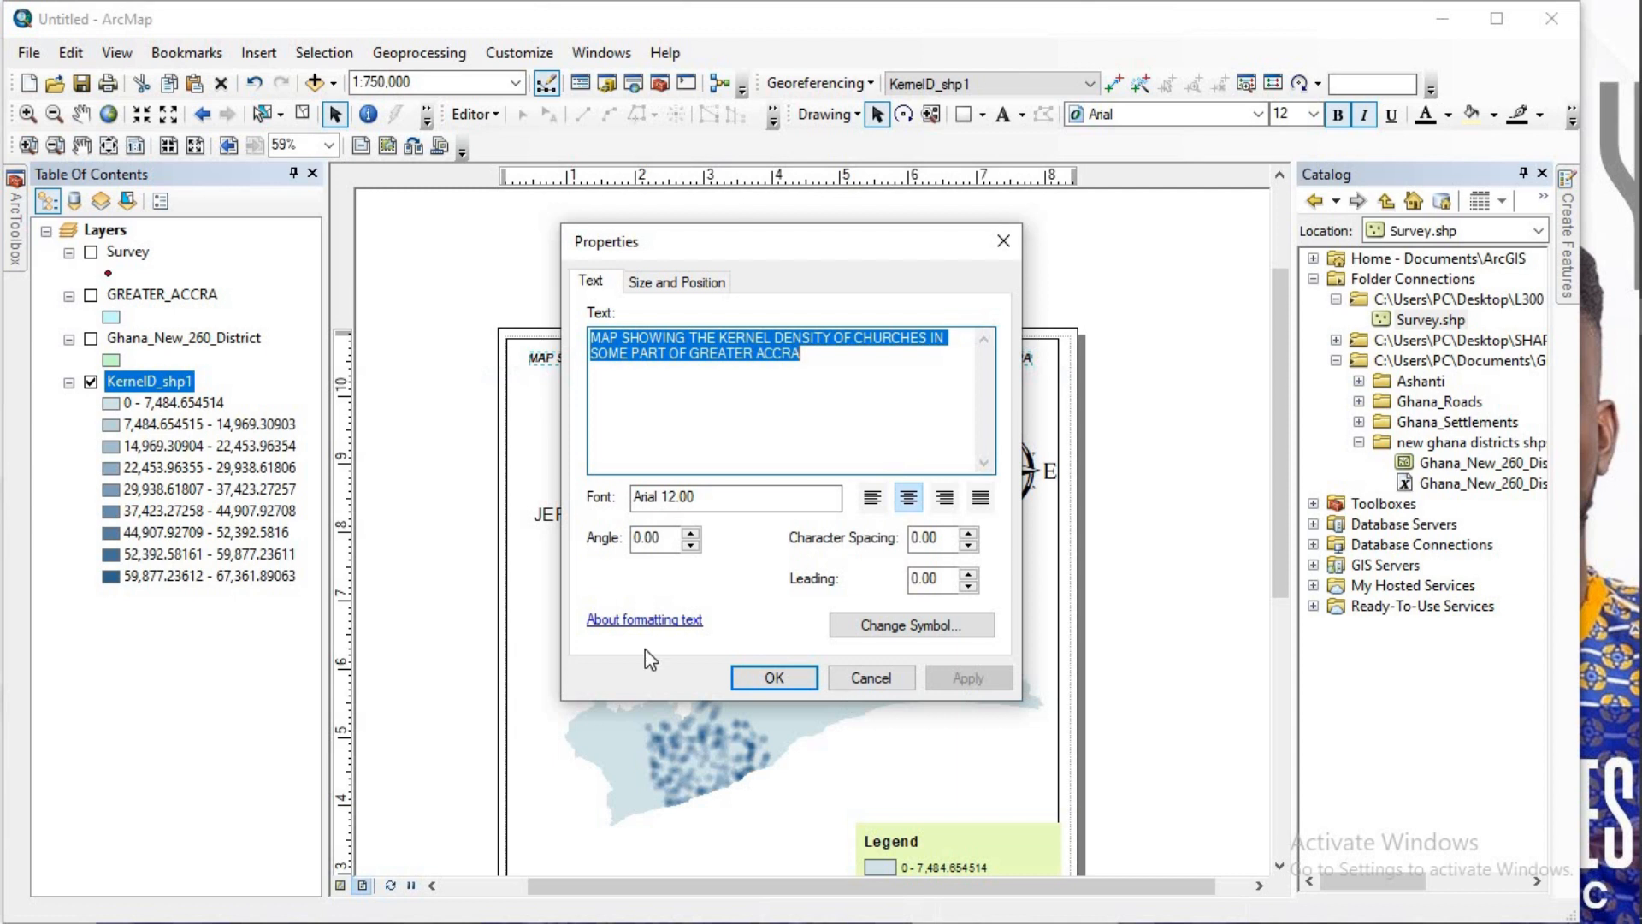
{"action": "left_click", "coordinate": [795, 671]}
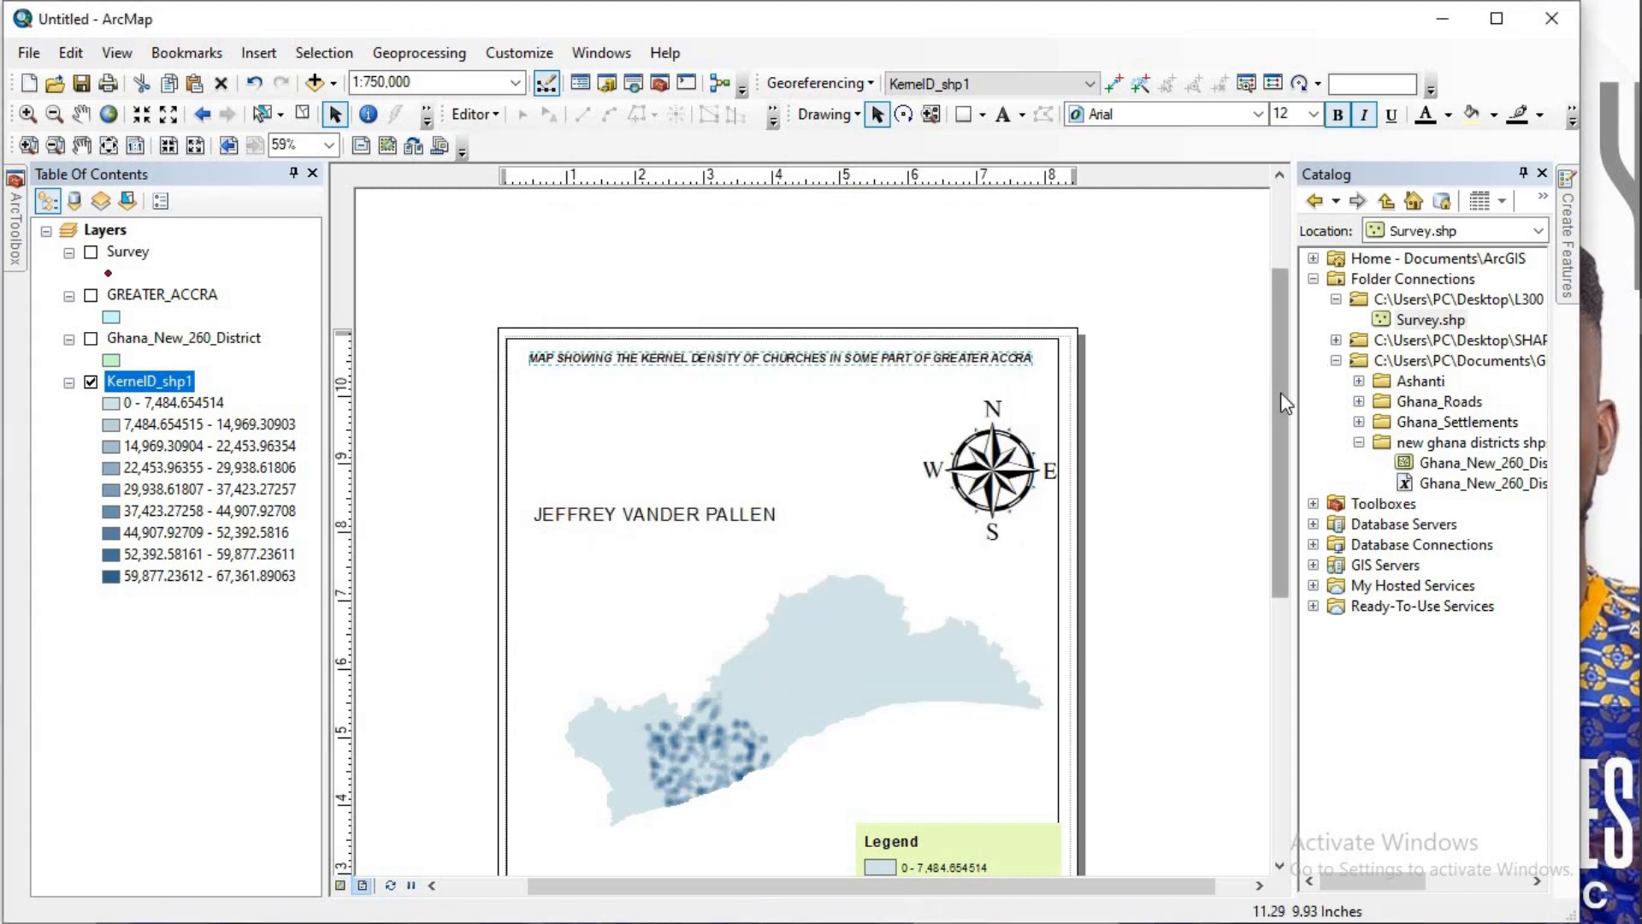
Step: Set the map title's font size to 14 and nudge the title slightly up and right
{"action": "left_click_drag", "start_coordinate": [1280, 392], "coordinate": [1275, 448]}
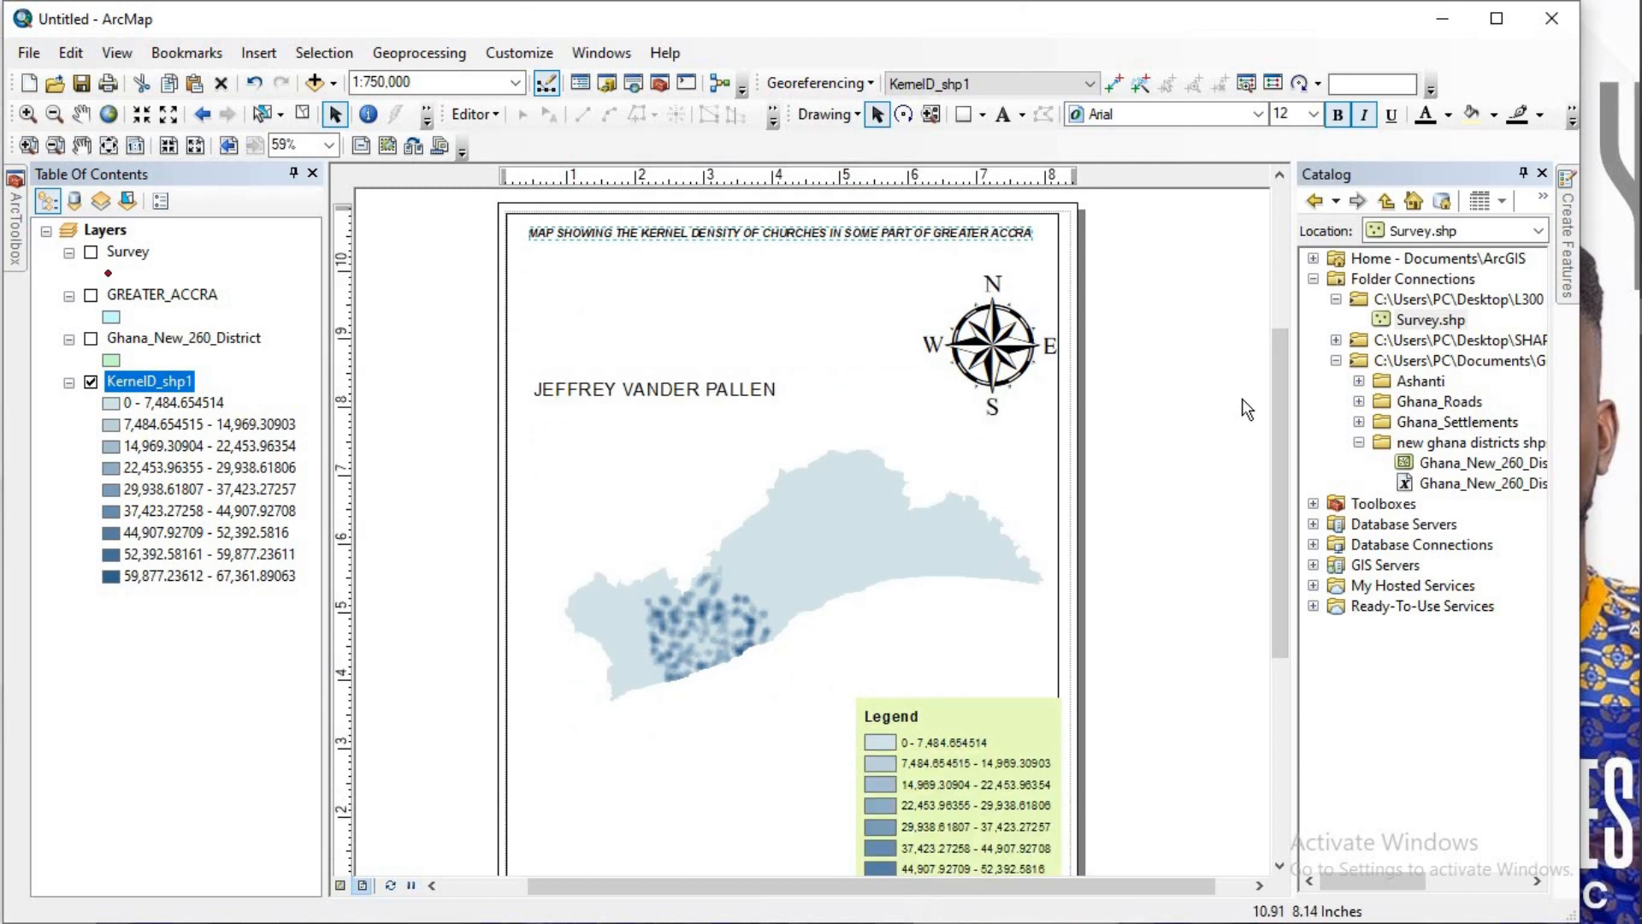
{"action": "scroll", "coordinate": [1192, 431], "scroll_direction": "up", "scroll_amount": 3}
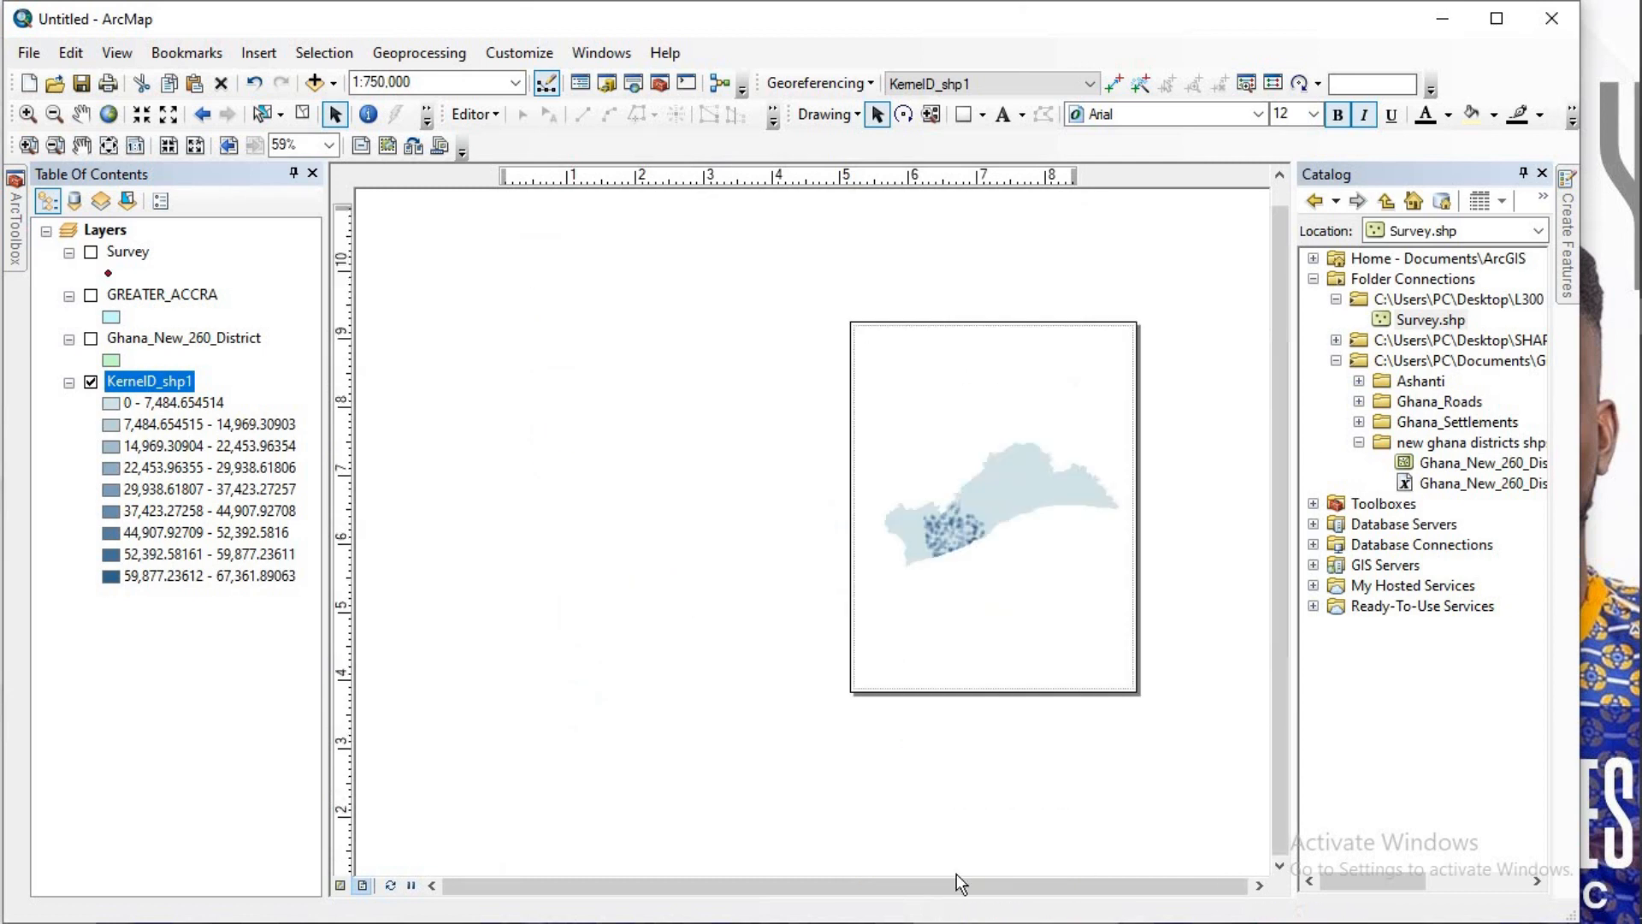
{"action": "scroll", "coordinate": [1184, 550], "scroll_direction": "down", "scroll_amount": 2}
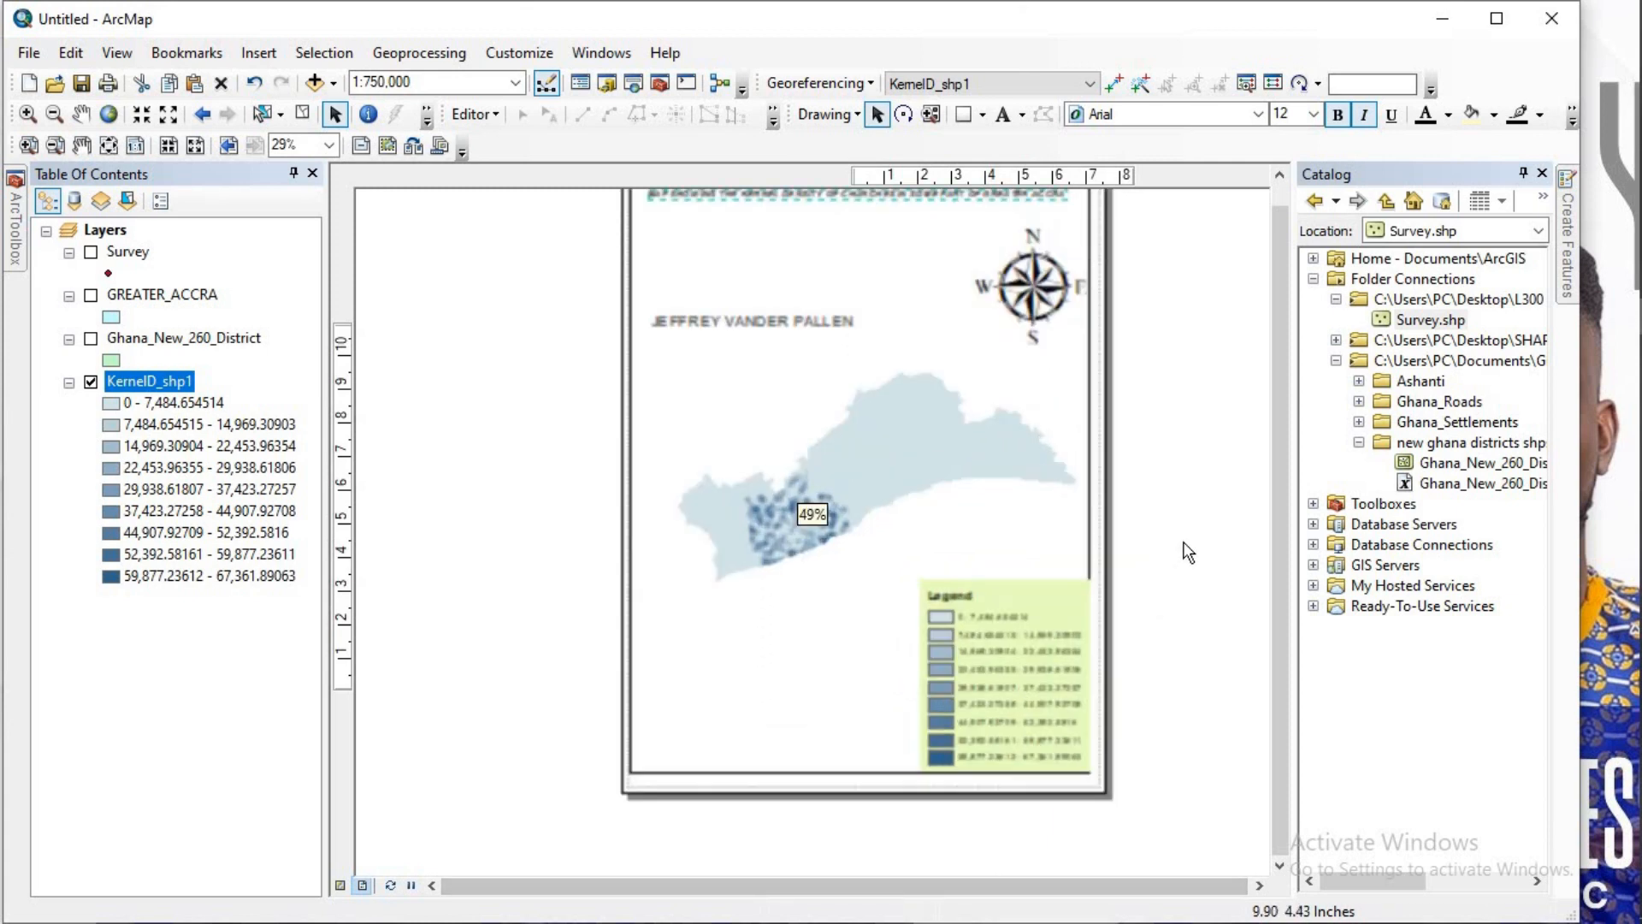
{"action": "left_click_drag", "start_coordinate": [1275, 442], "coordinate": [1286, 394]}
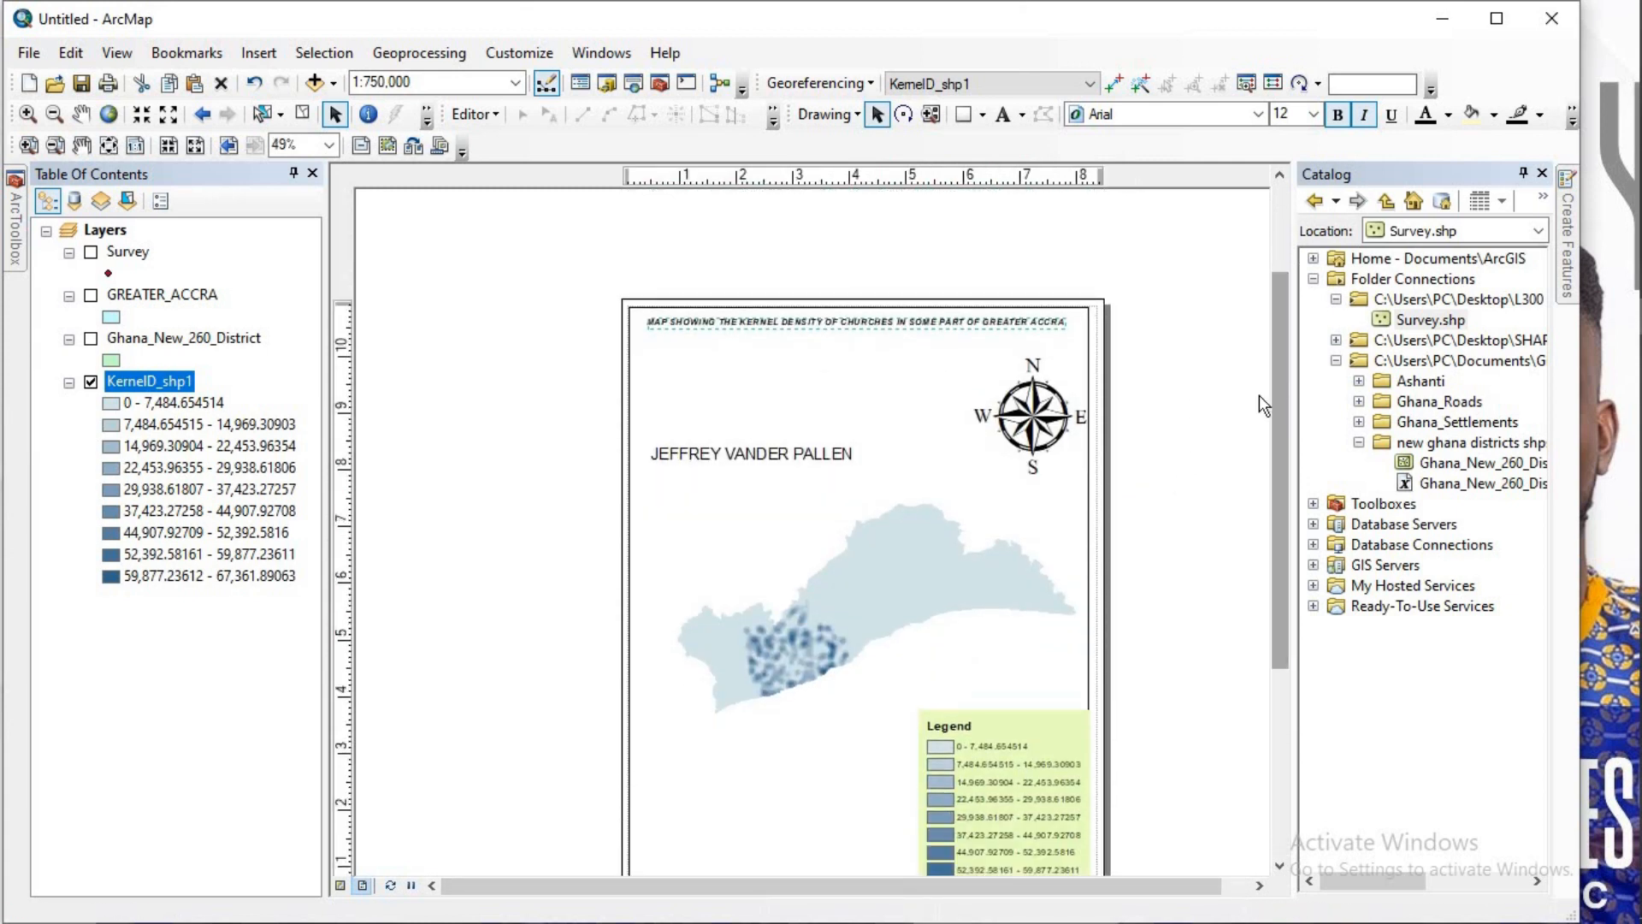
{"action": "double_click", "coordinate": [749, 322]}
{"action": "left_click", "coordinate": [887, 632]}
{"action": "left_click", "coordinate": [1064, 457]}
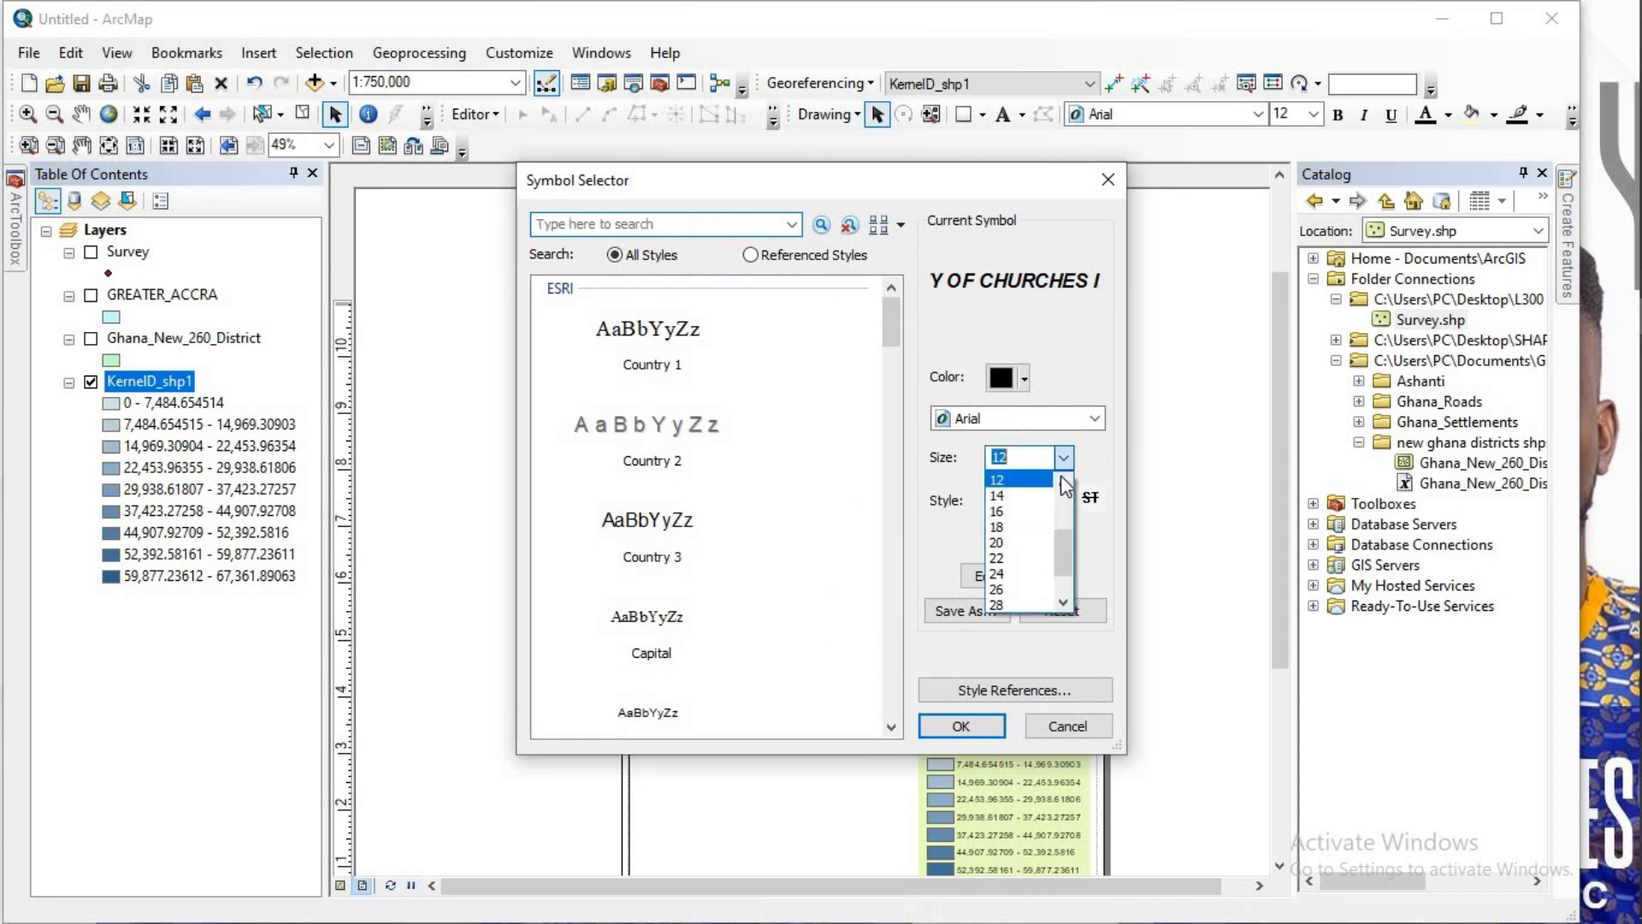
{"action": "left_click", "coordinate": [1000, 497]}
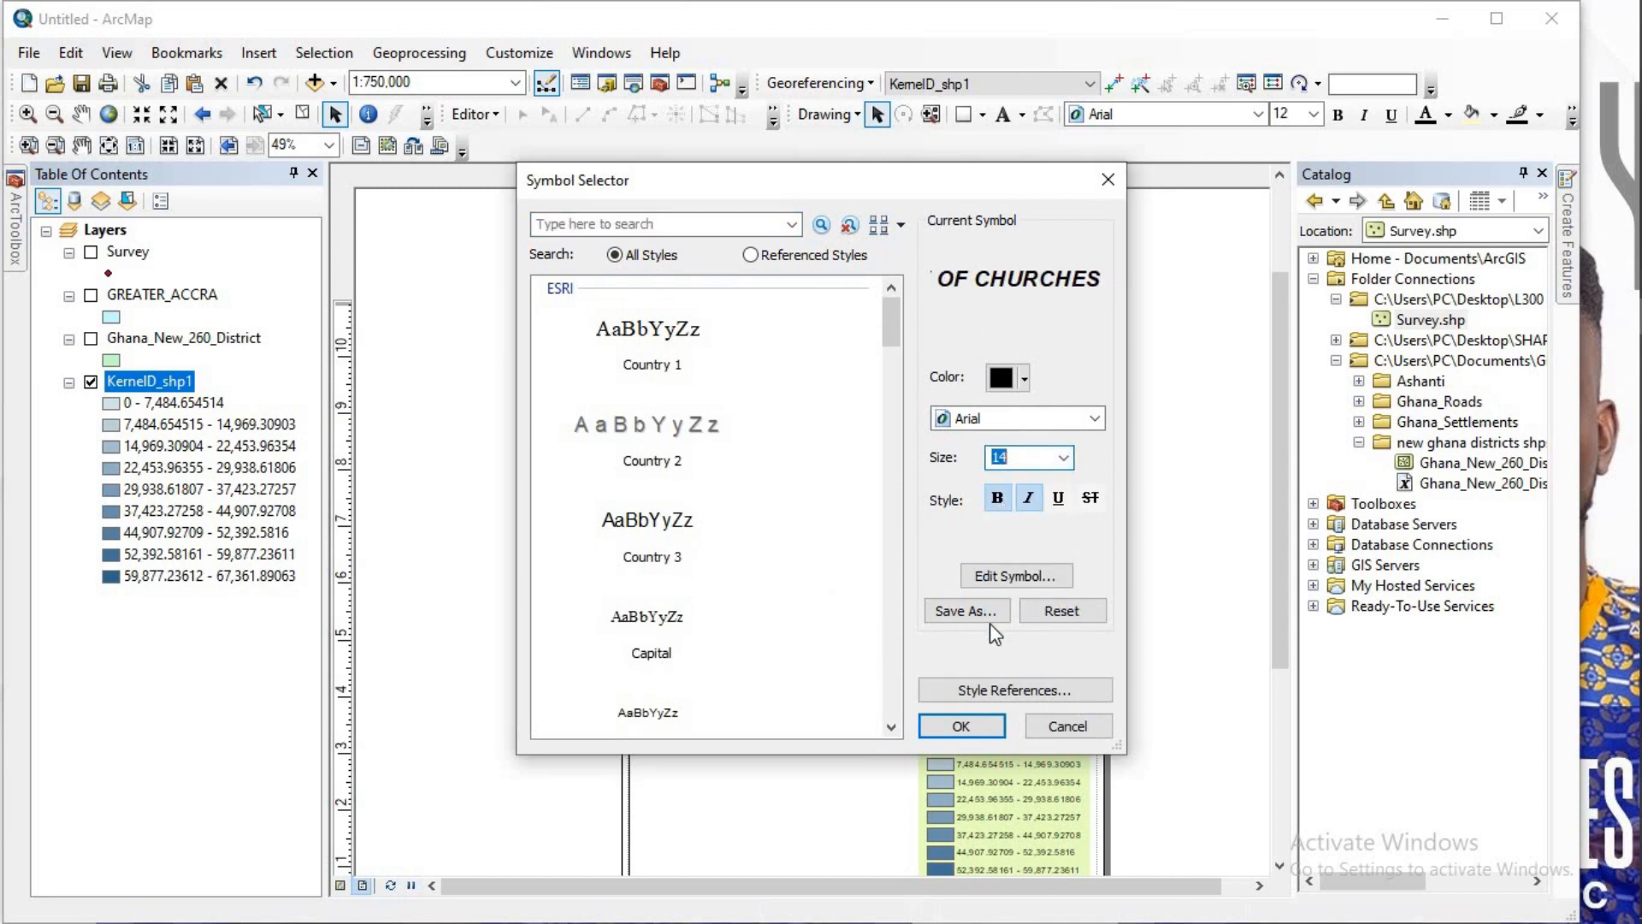
{"action": "left_click", "coordinate": [959, 725]}
{"action": "left_click", "coordinate": [967, 677]}
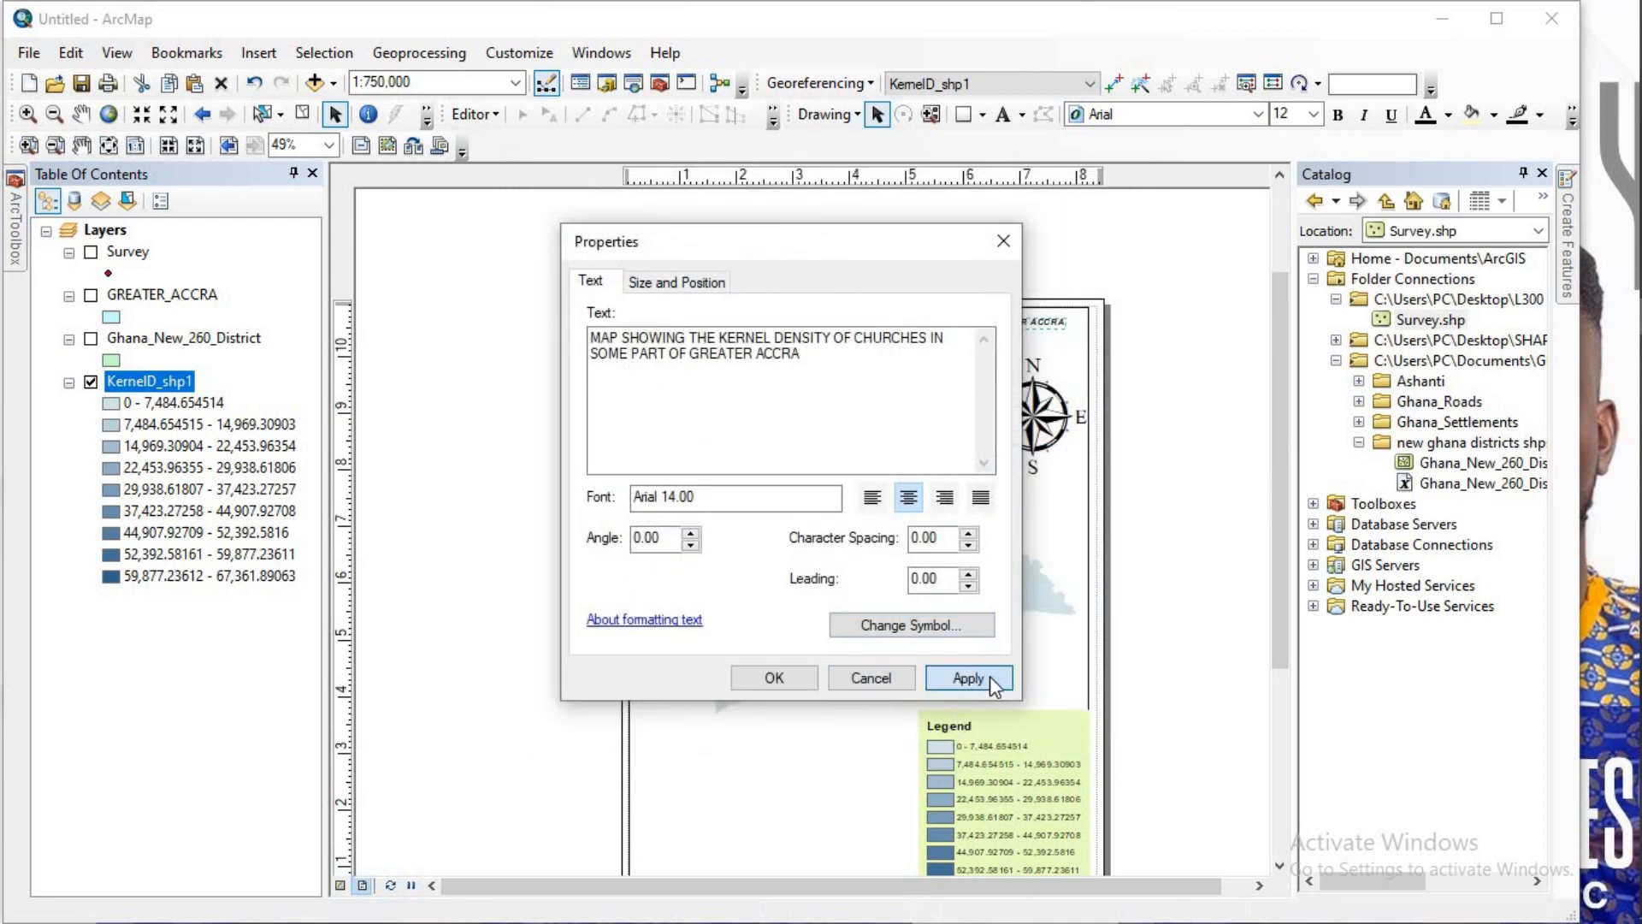
{"action": "left_click", "coordinate": [788, 678]}
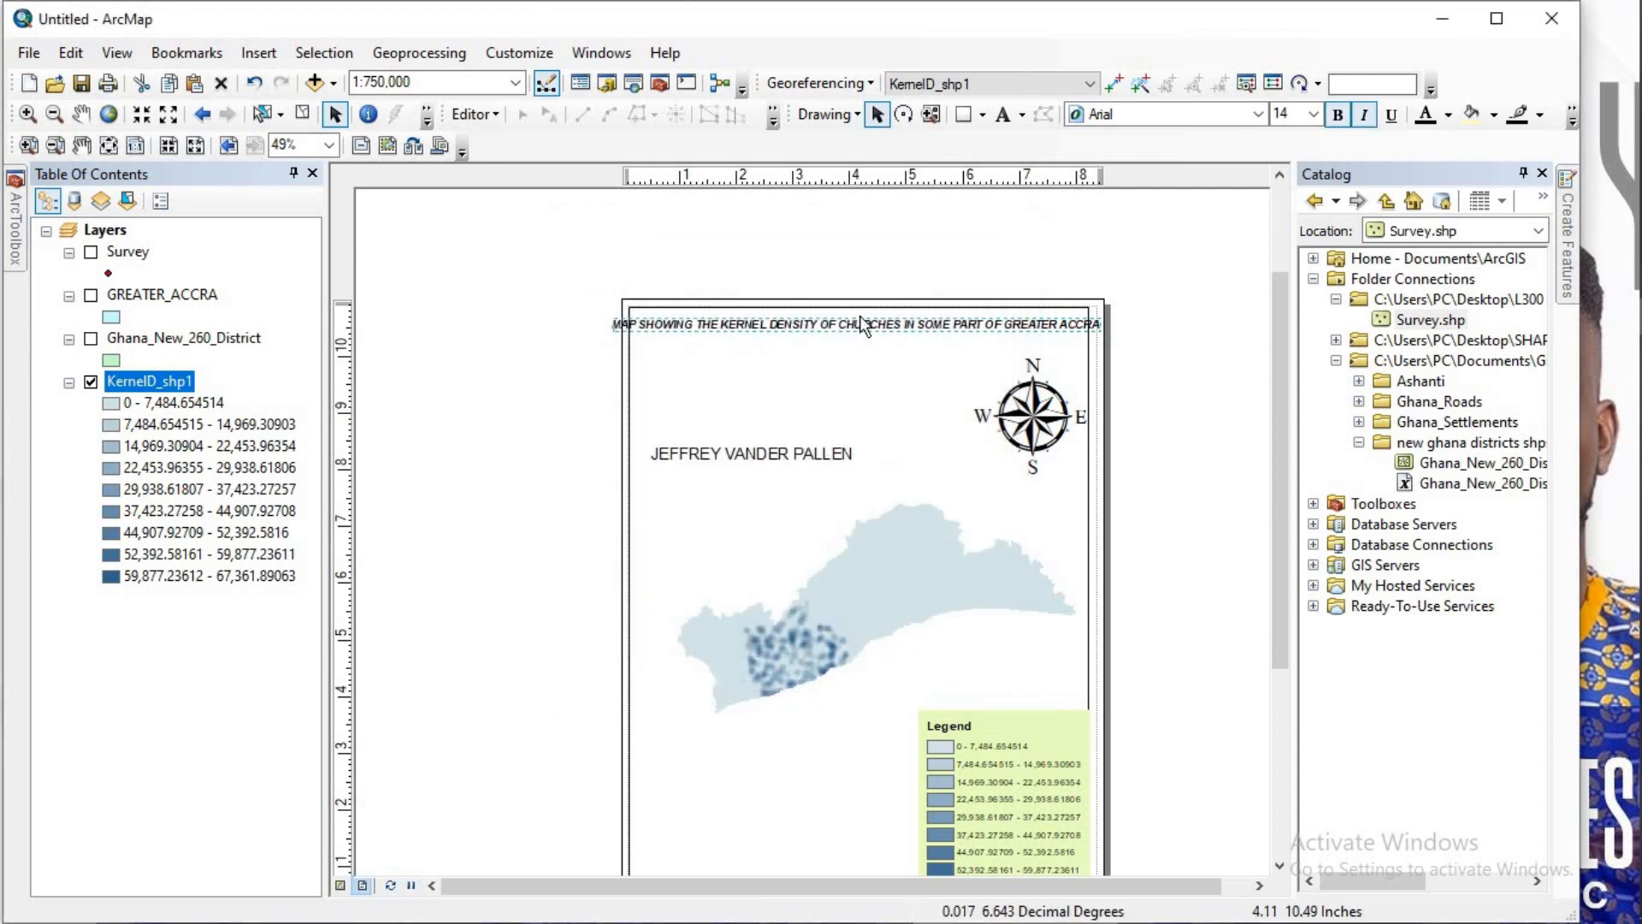
{"action": "left_click_drag", "start_coordinate": [912, 327], "coordinate": [921, 326]}
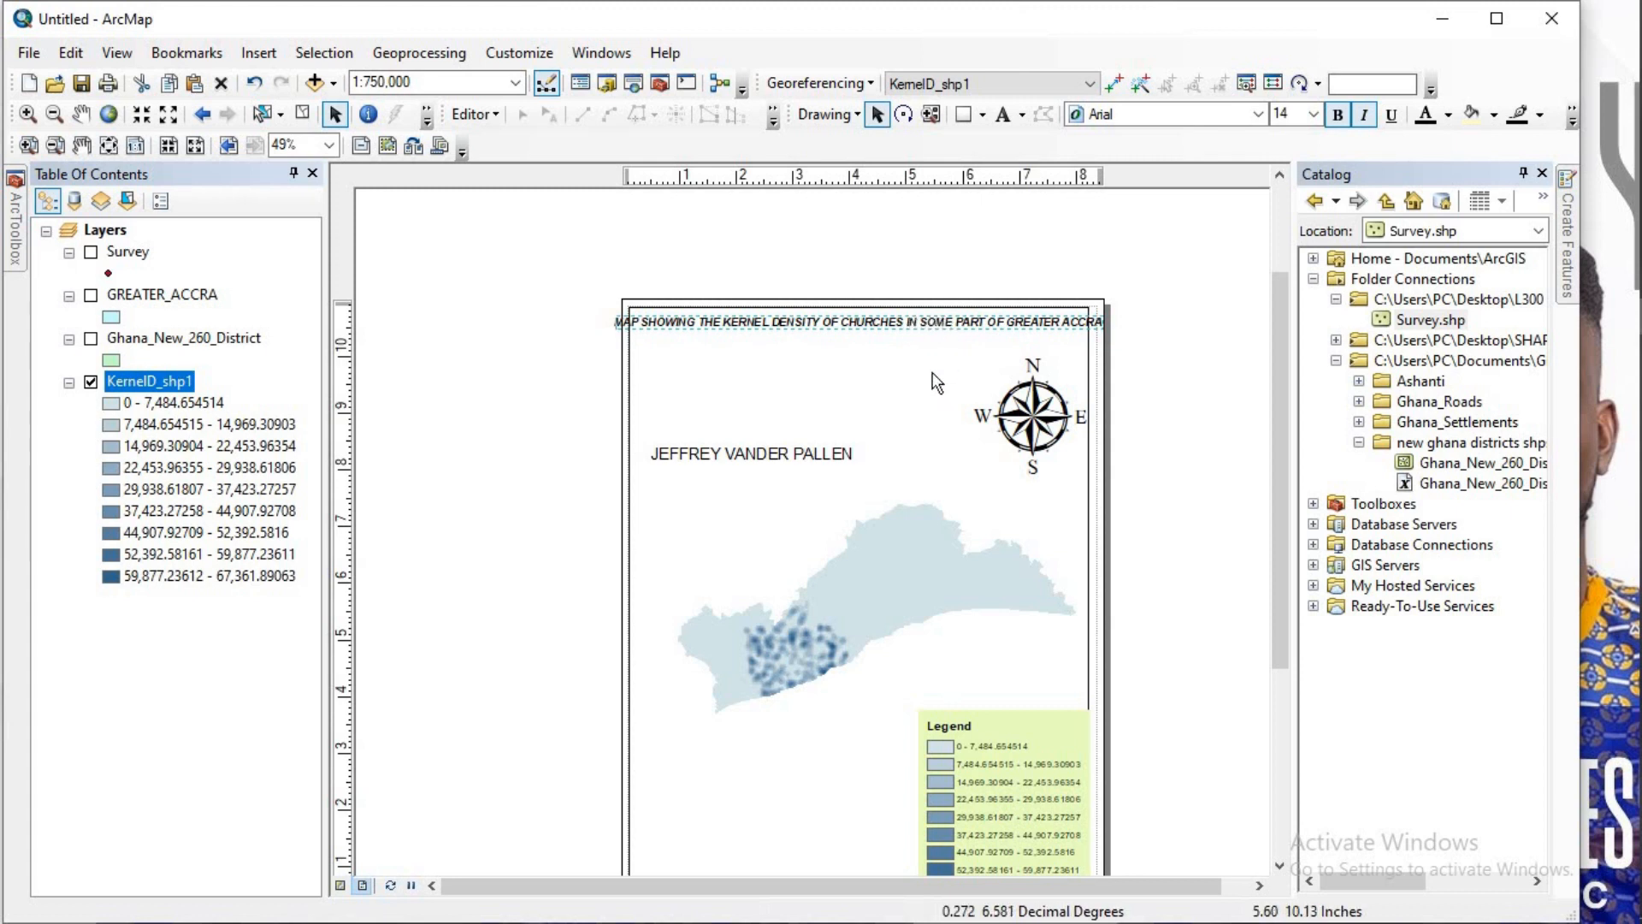
{"action": "left_click", "coordinate": [1173, 399]}
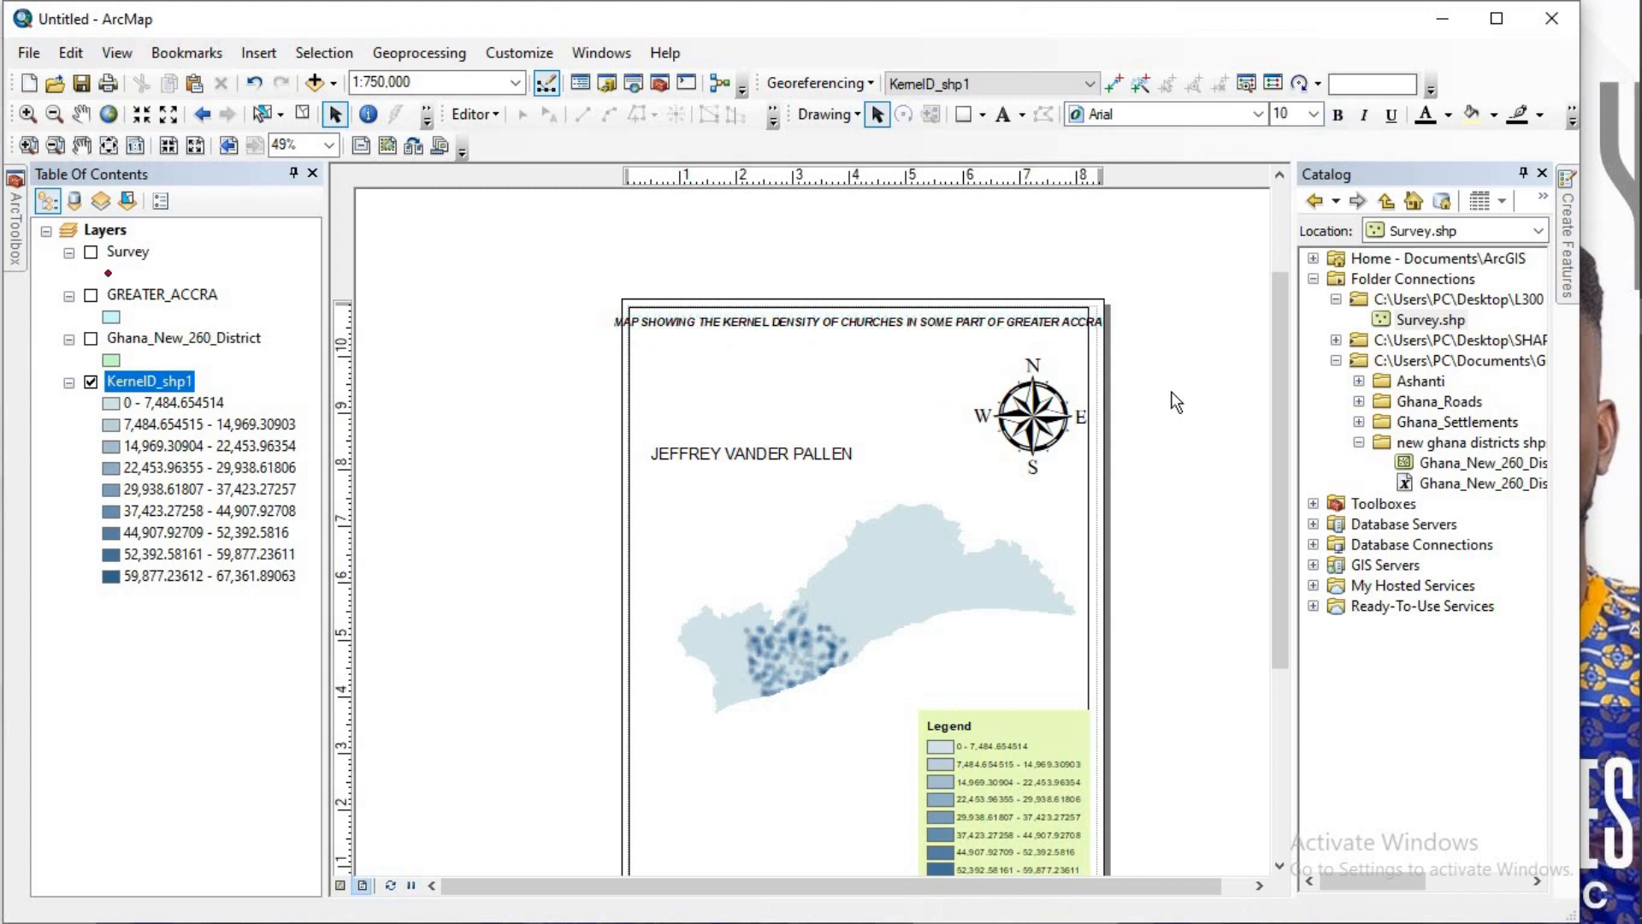
Step: Split the map title into two centred lines, with the second line starting at "OF CHURCHES"
{"action": "left_click", "coordinate": [847, 321]}
{"action": "double_click", "coordinate": [847, 321]}
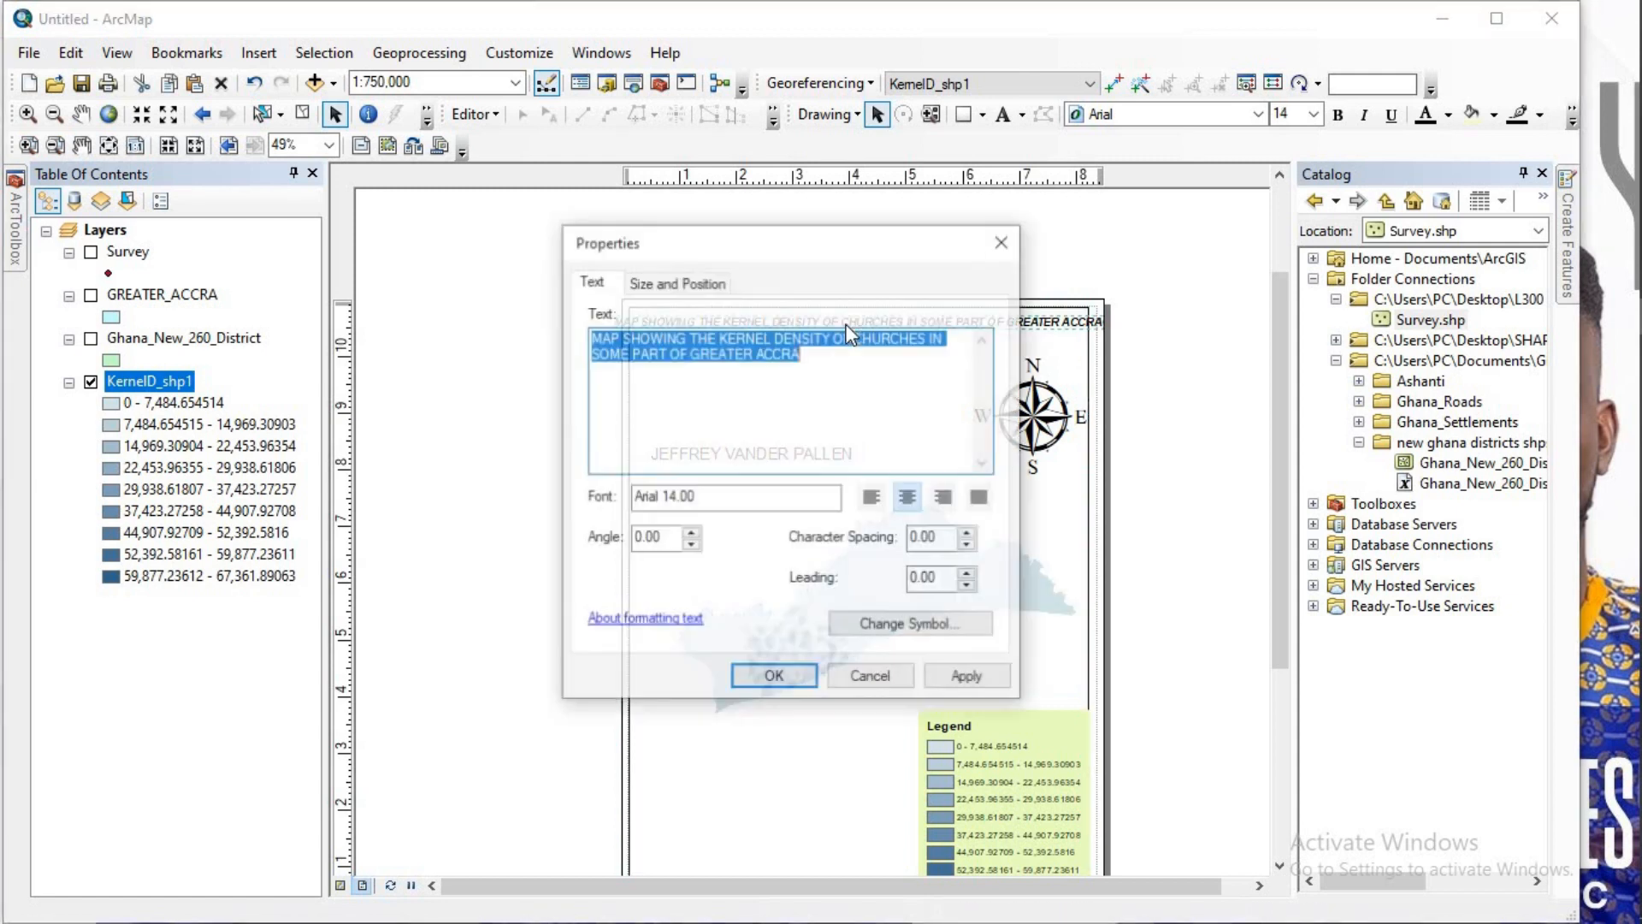
{"action": "left_click", "coordinate": [814, 336]}
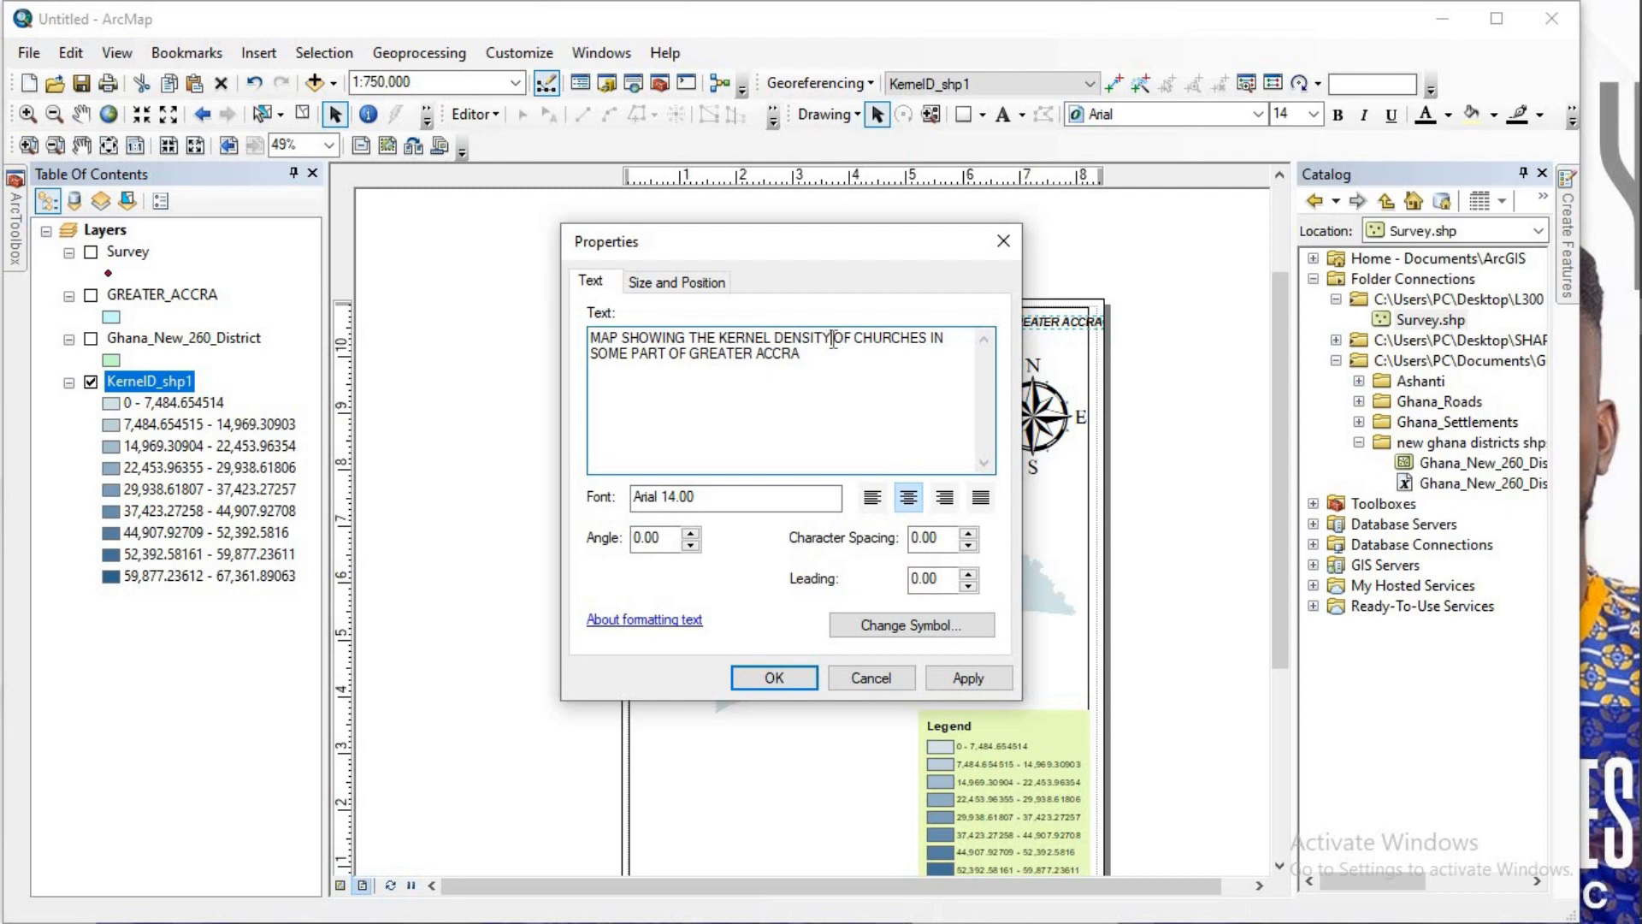
{"action": "key", "text": "Return"}
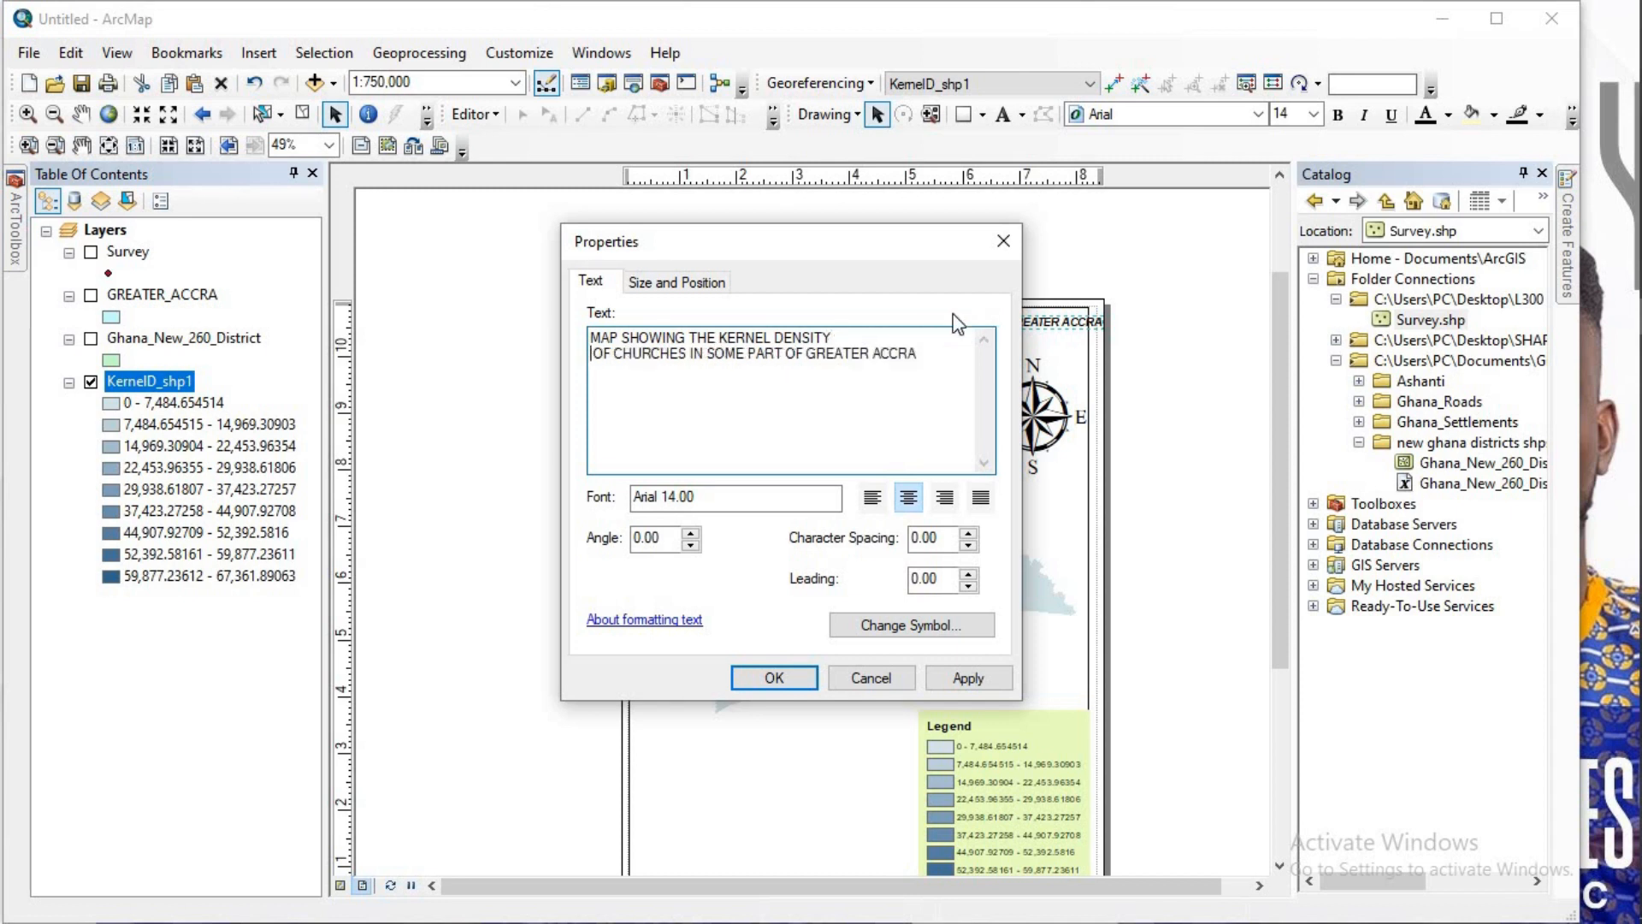
{"action": "left_click", "coordinate": [962, 679]}
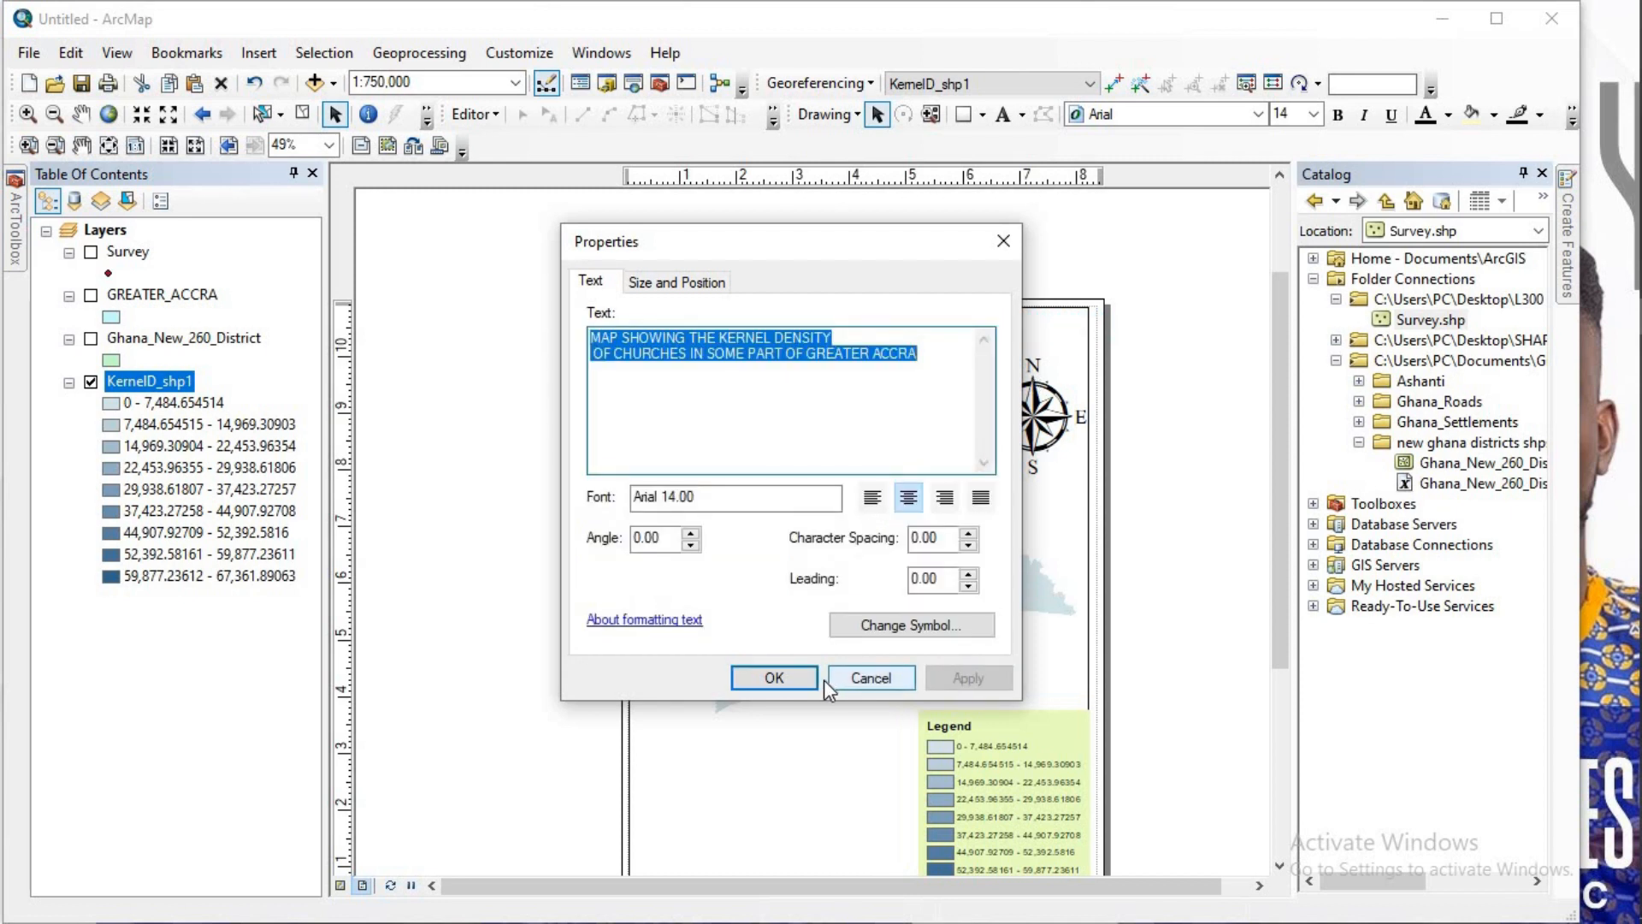
{"action": "left_click", "coordinate": [774, 676]}
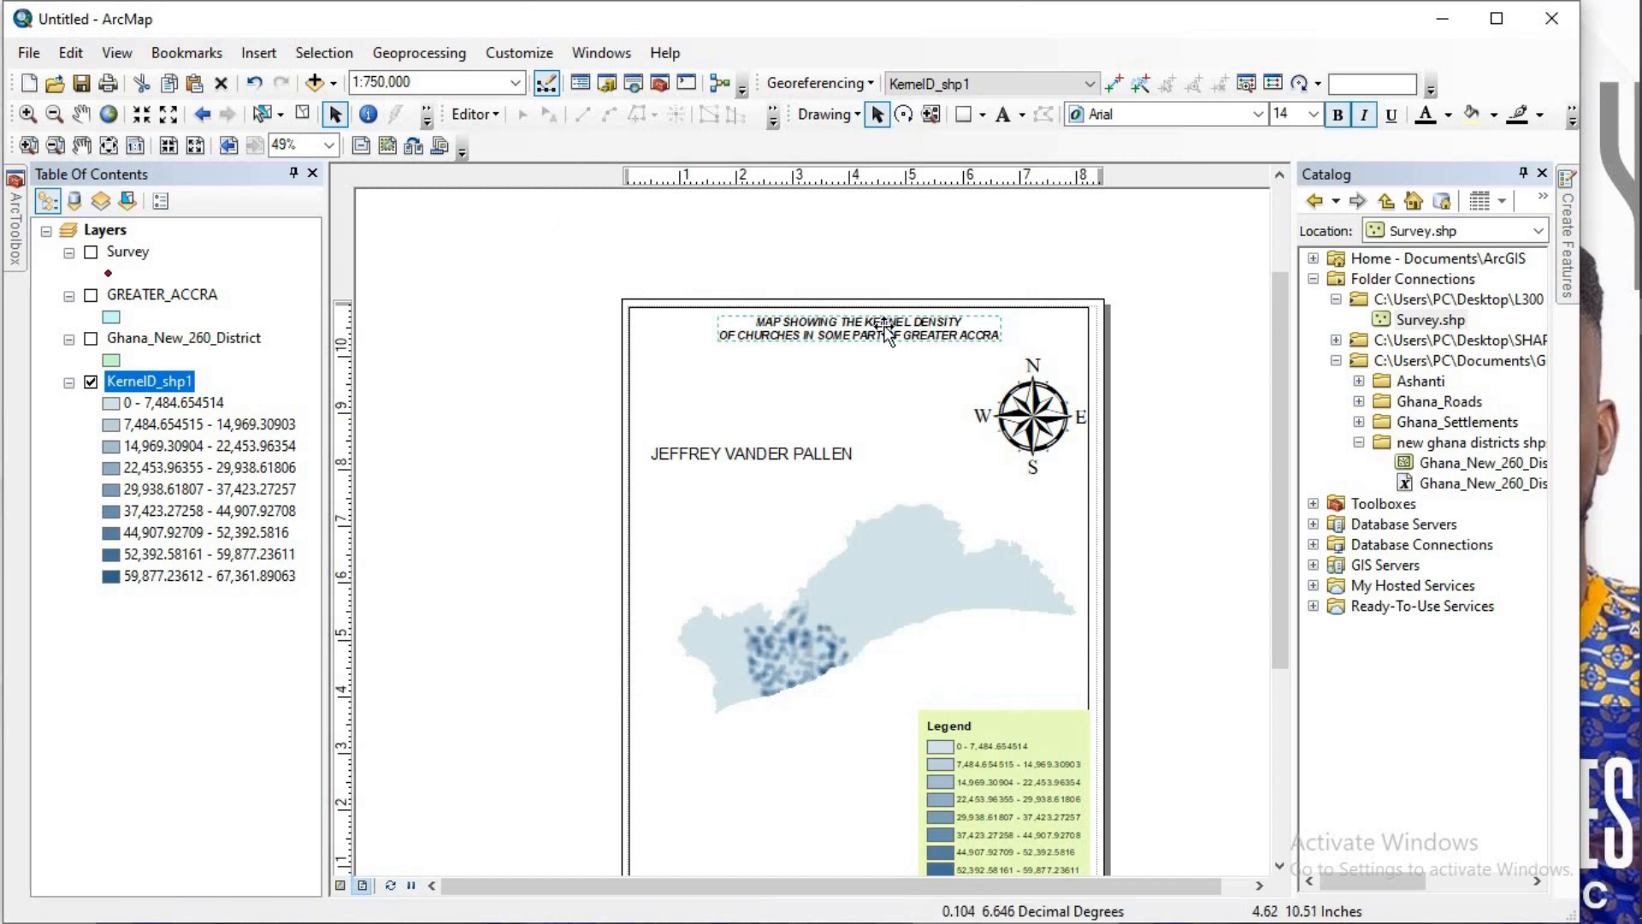
Step: Set the two-line title's font size to 16 and move it slightly down and left inside the map frame
{"action": "left_click", "coordinate": [928, 340]}
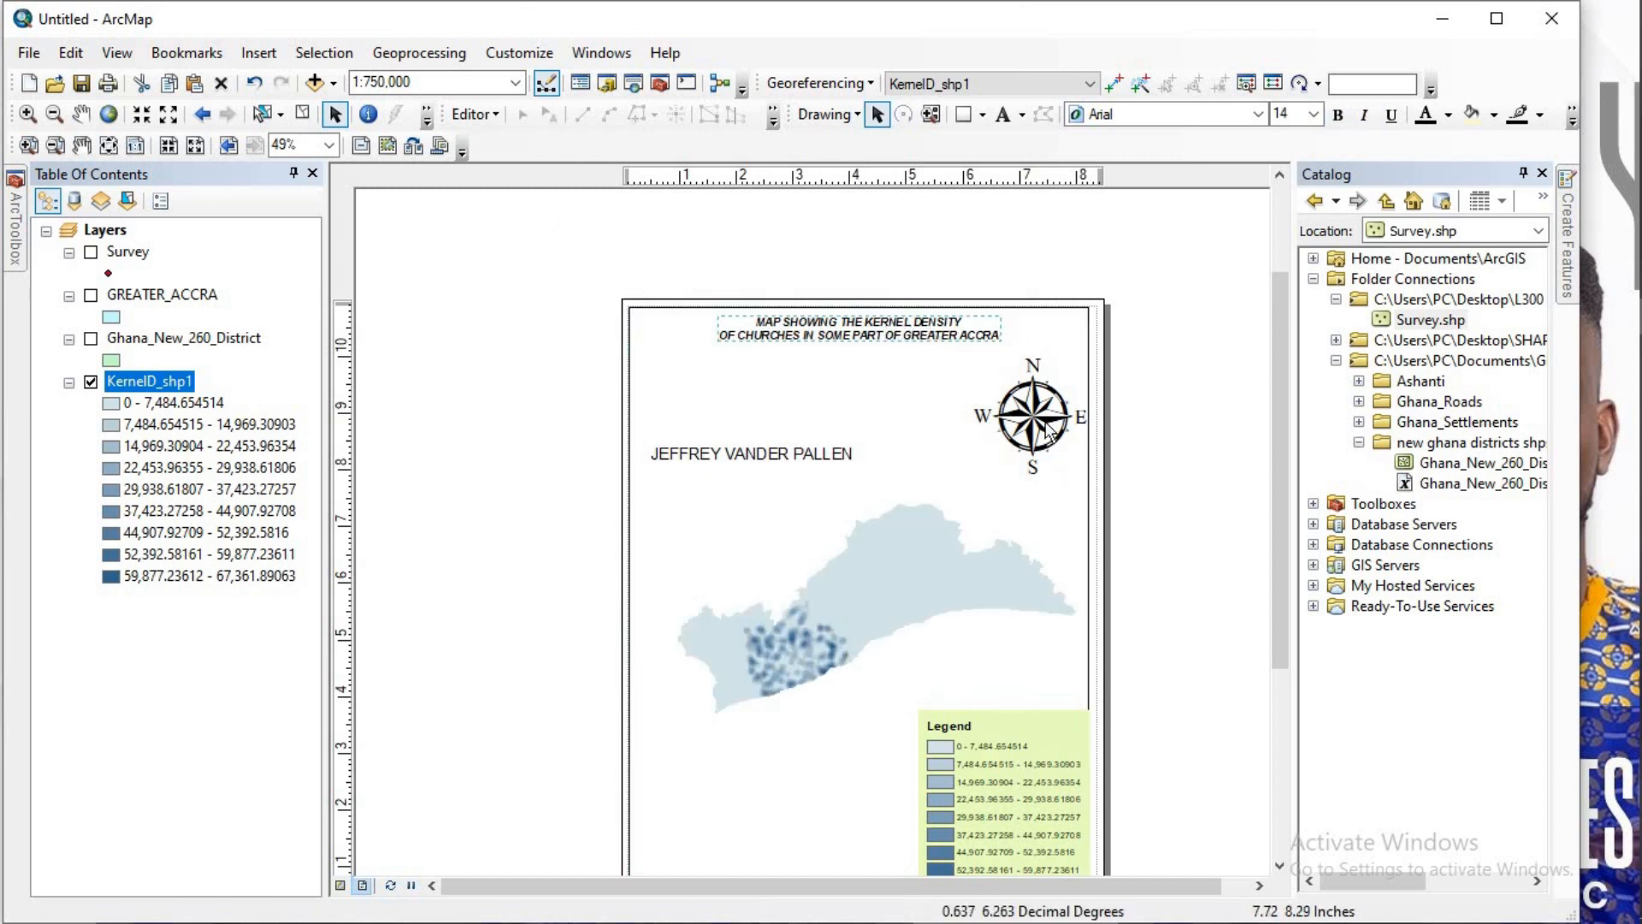
{"action": "left_click", "coordinate": [965, 335]}
{"action": "double_click", "coordinate": [965, 335]}
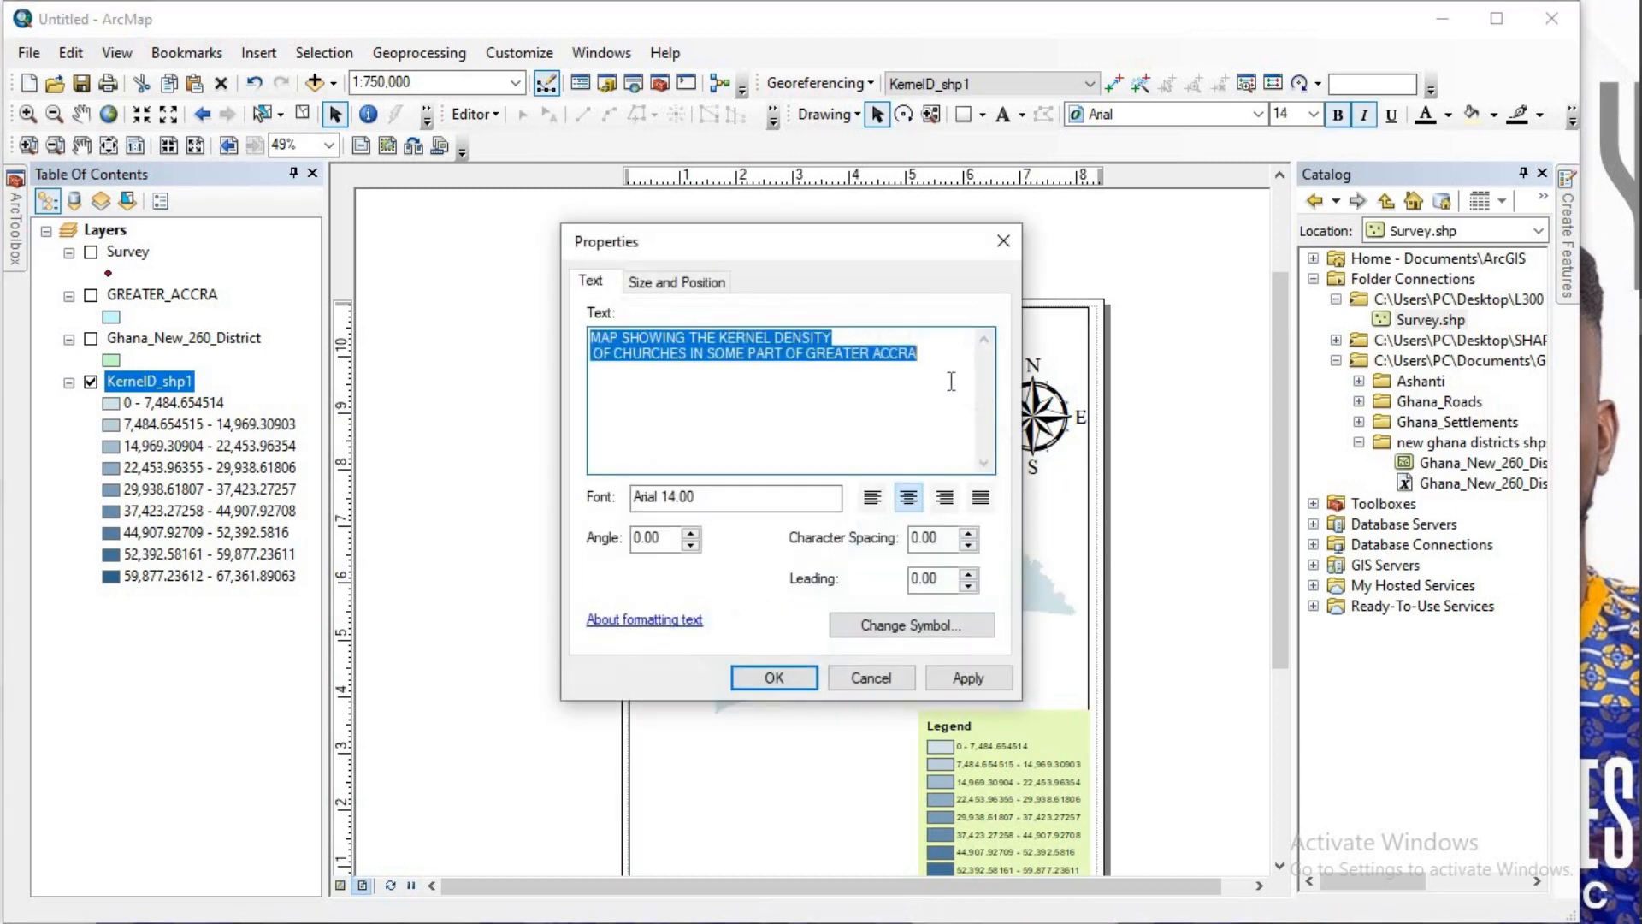
{"action": "left_click", "coordinate": [932, 631]}
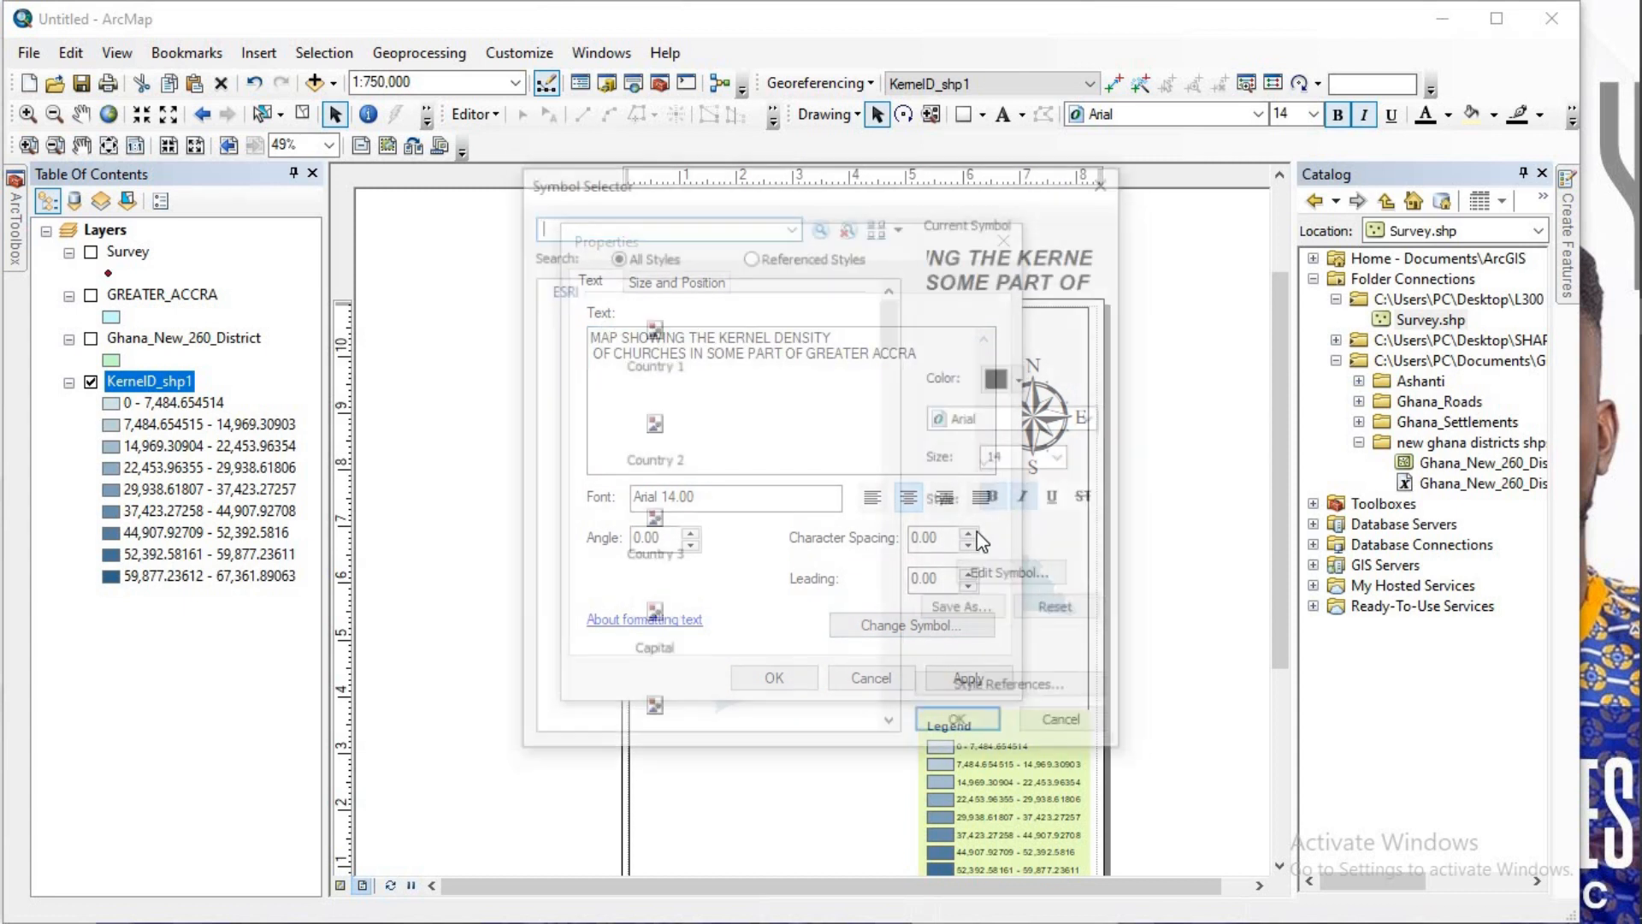
{"action": "left_click", "coordinate": [1062, 464]}
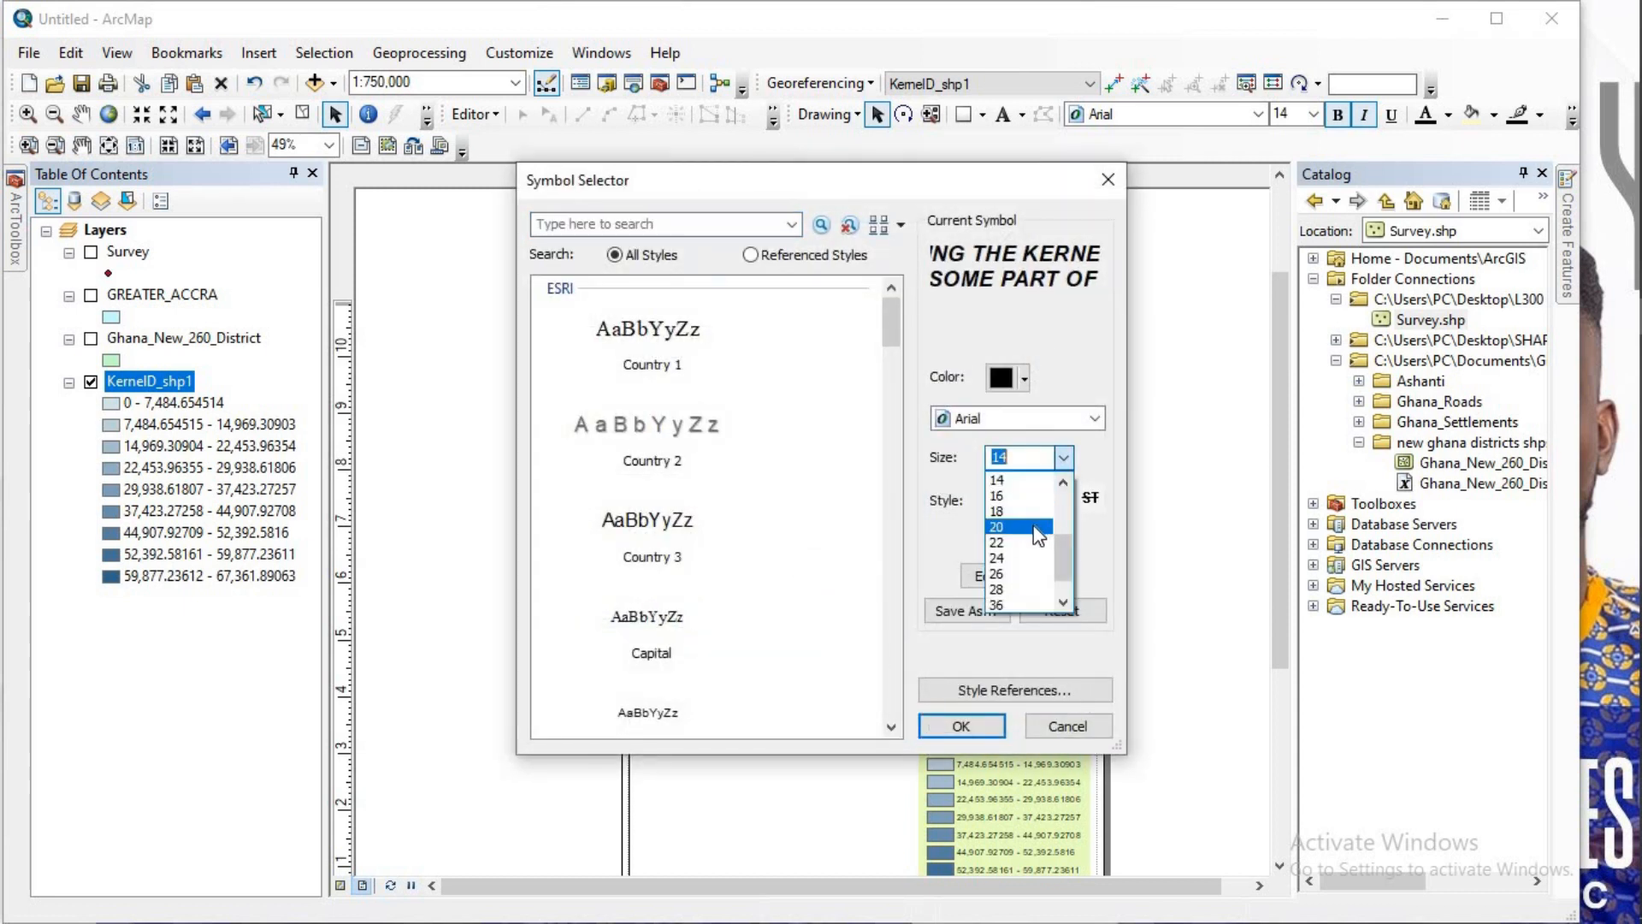
{"action": "left_click", "coordinate": [1018, 496]}
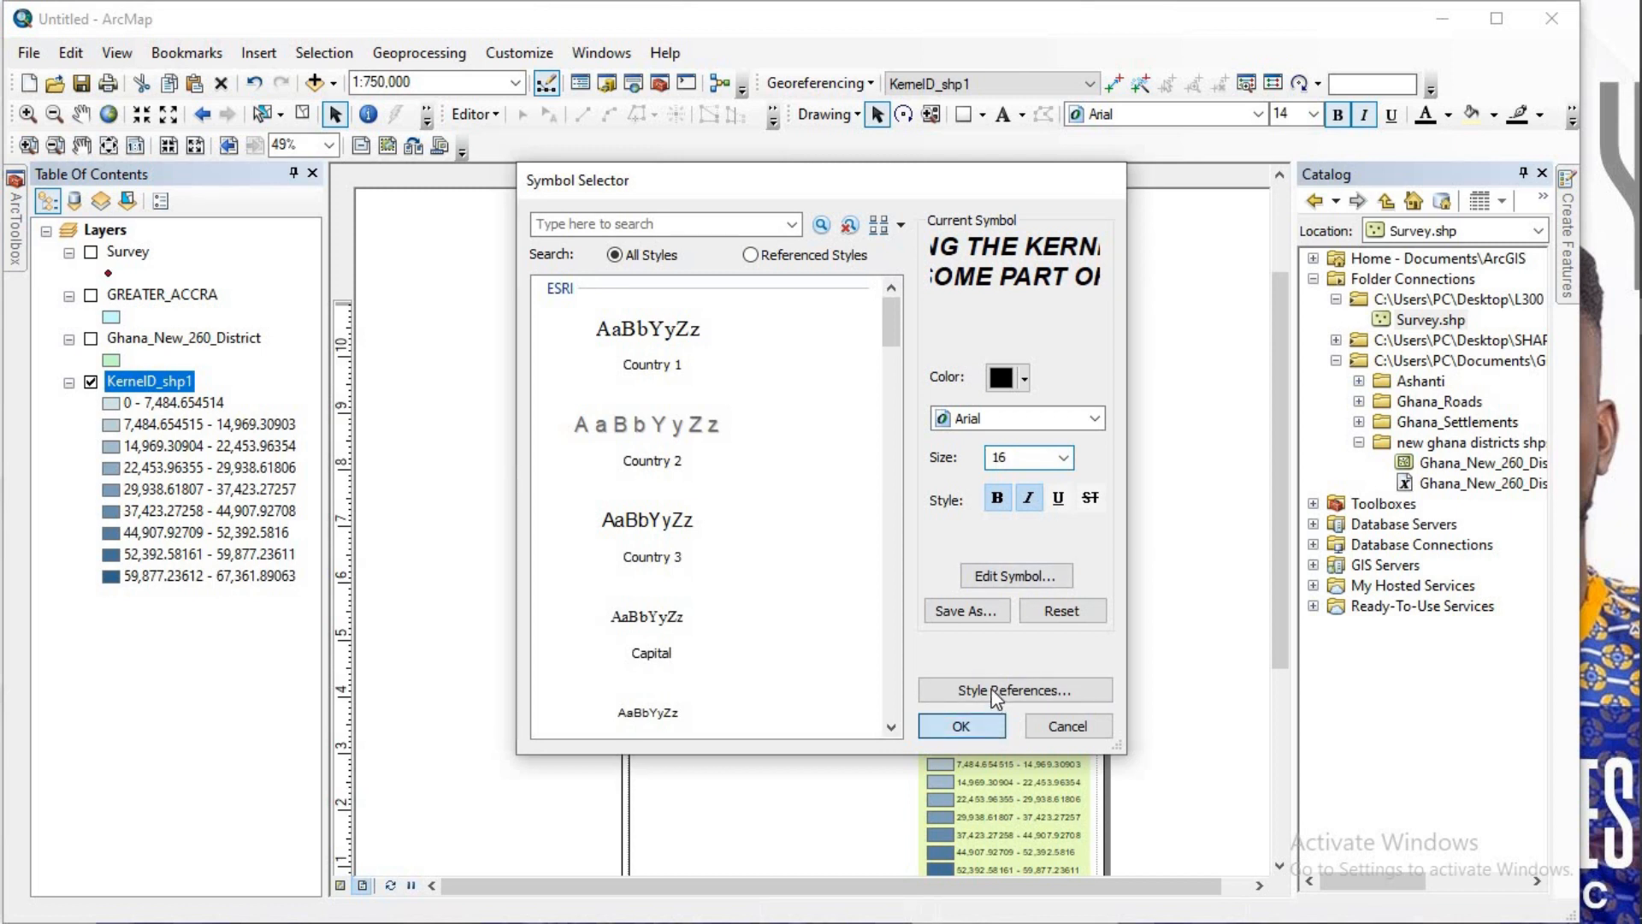
{"action": "left_click", "coordinate": [962, 725]}
{"action": "left_click", "coordinate": [980, 675]}
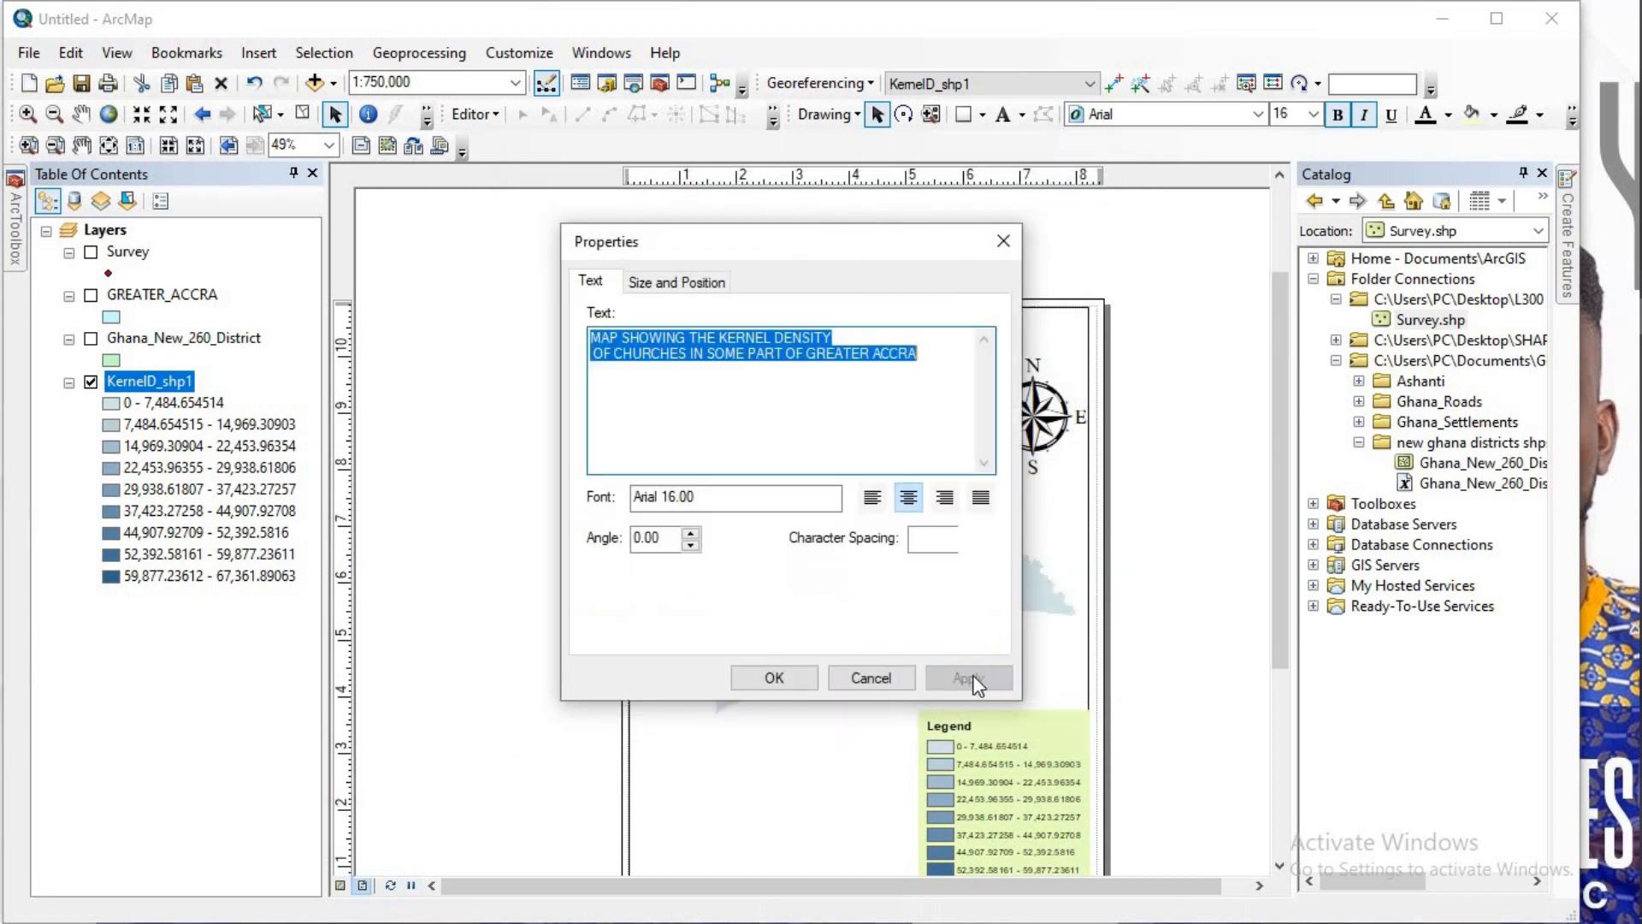
{"action": "left_click", "coordinate": [809, 677]}
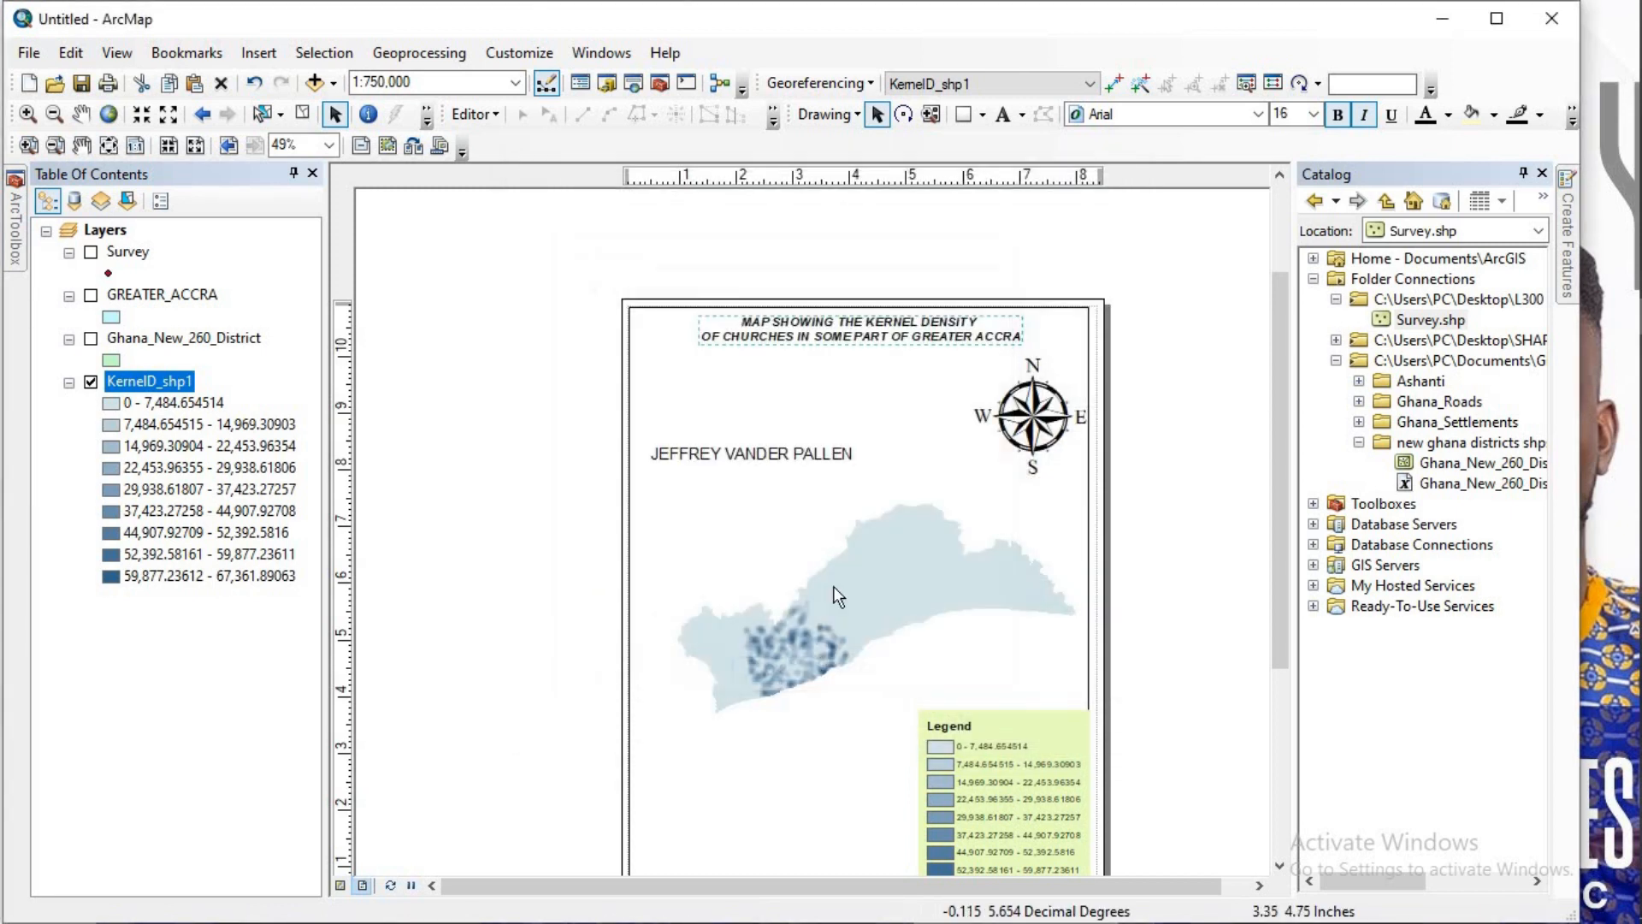
{"action": "left_click_drag", "start_coordinate": [886, 335], "coordinate": [875, 346]}
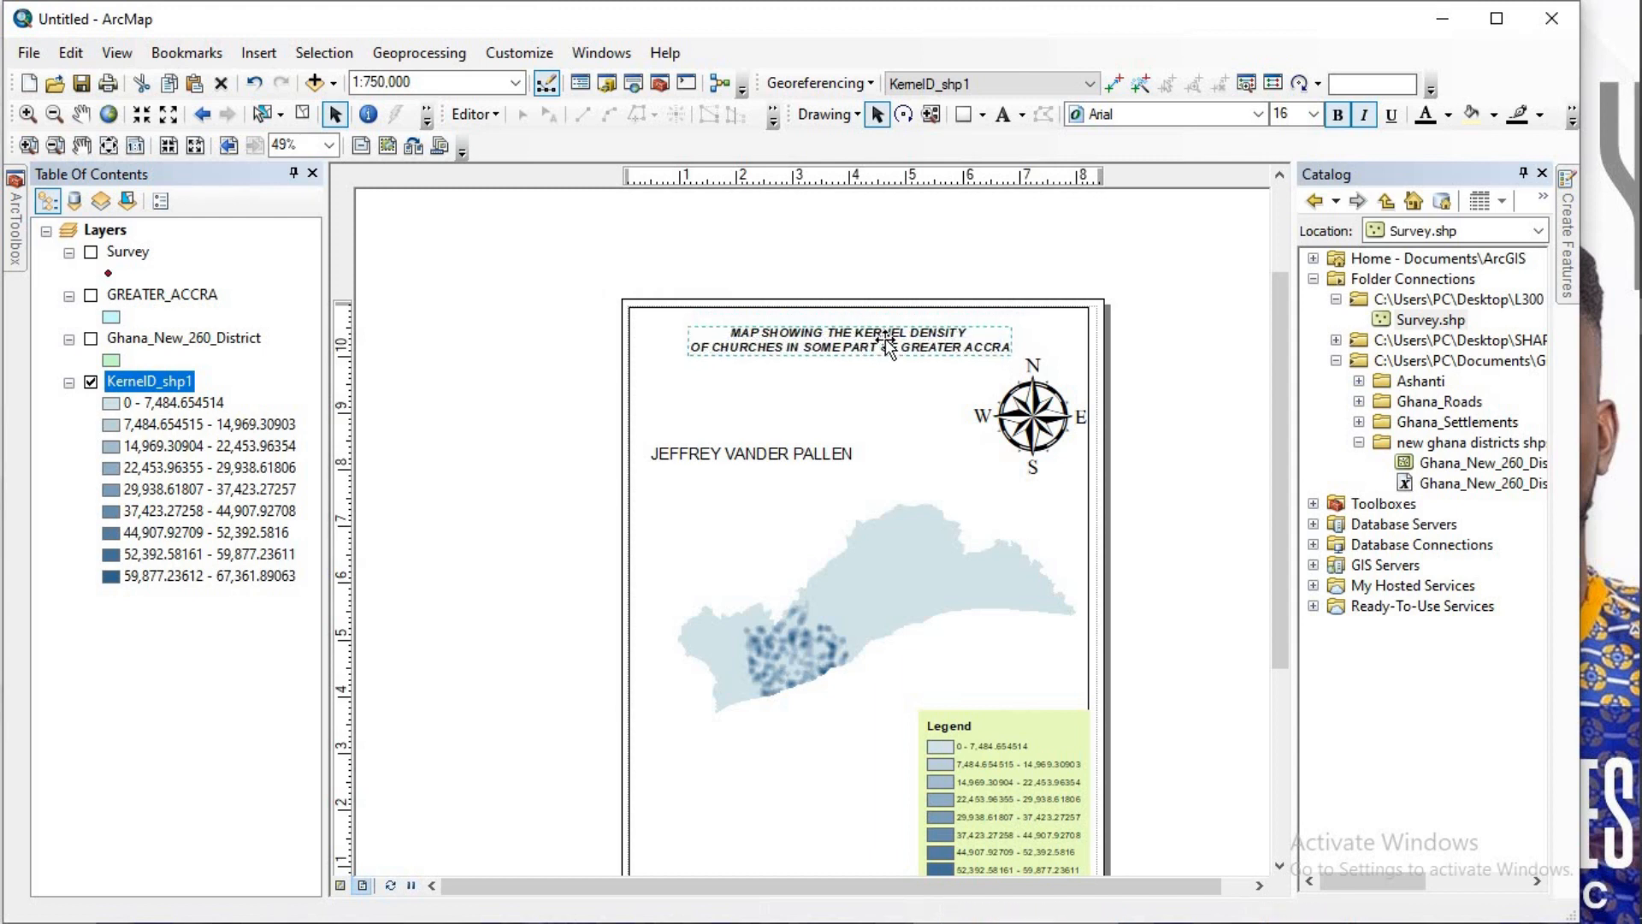
{"action": "left_click", "coordinate": [1214, 387]}
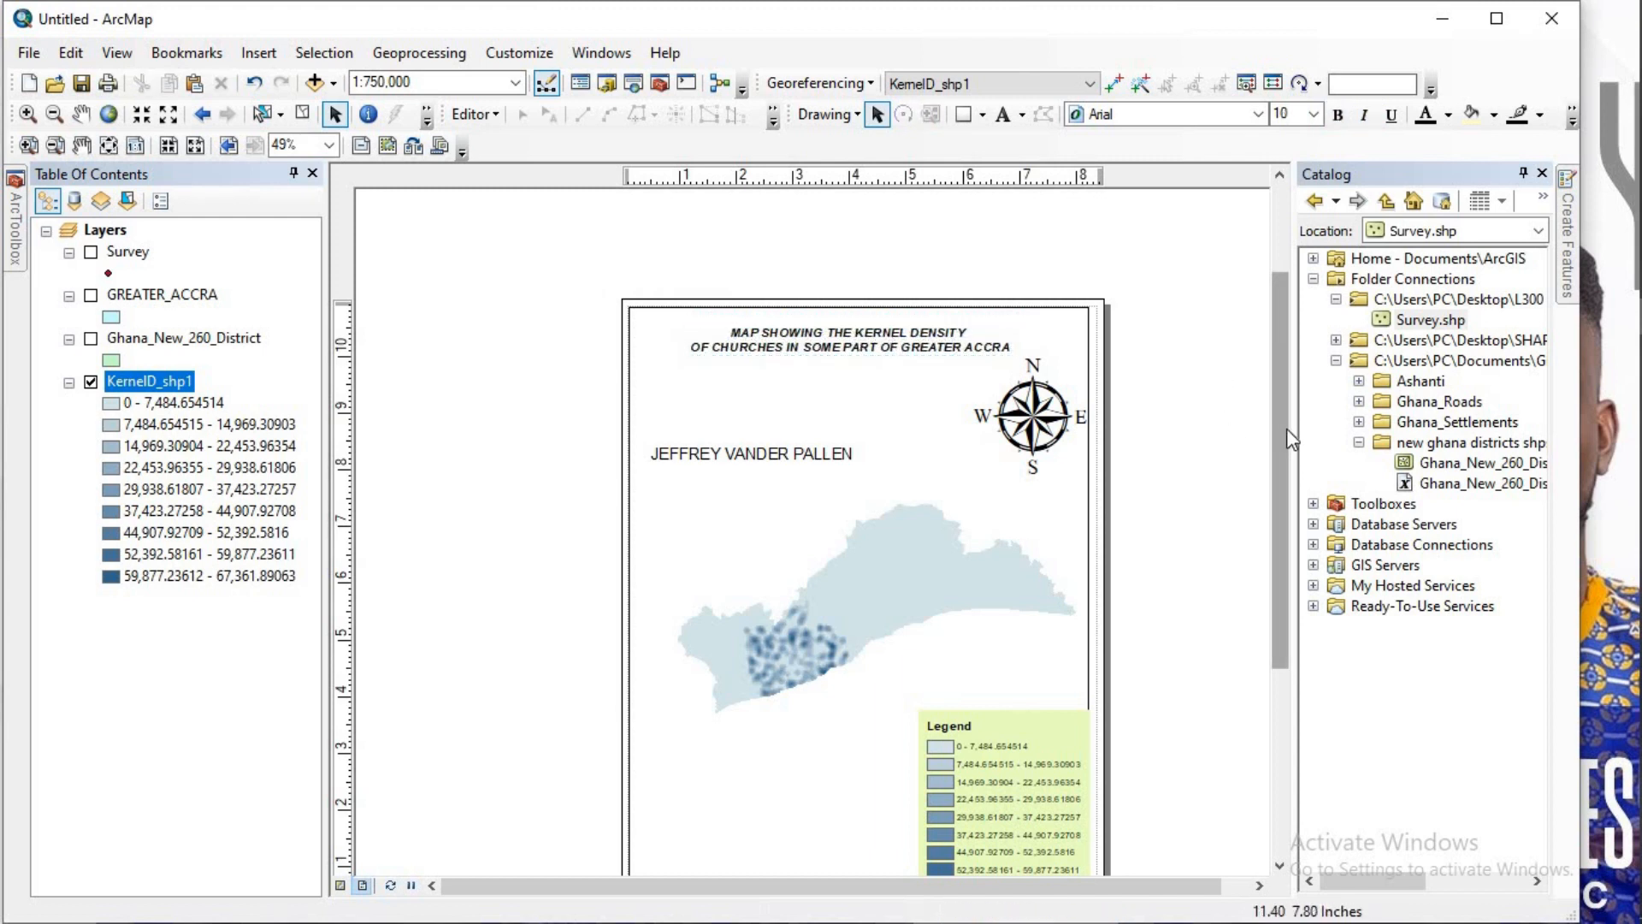
Step: Move the map data frame slightly down and stretch its lower right corner outward to widen it
{"action": "left_click_drag", "start_coordinate": [1287, 428], "coordinate": [1286, 477]}
{"action": "left_click", "coordinate": [900, 501]}
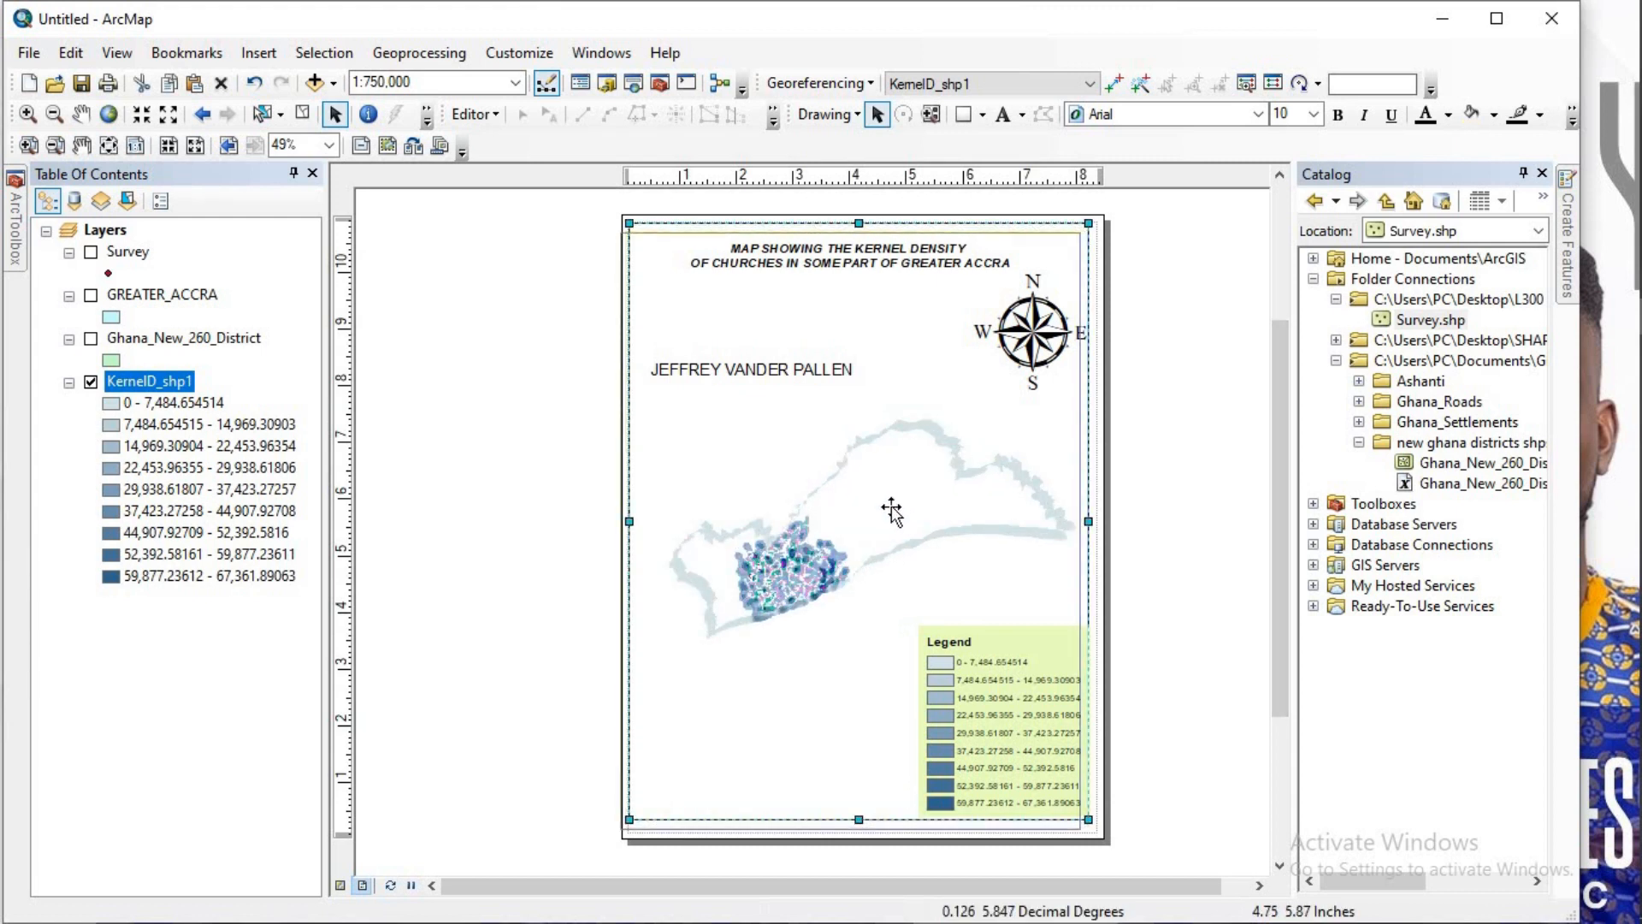
{"action": "left_click_drag", "start_coordinate": [896, 511], "coordinate": [893, 520]}
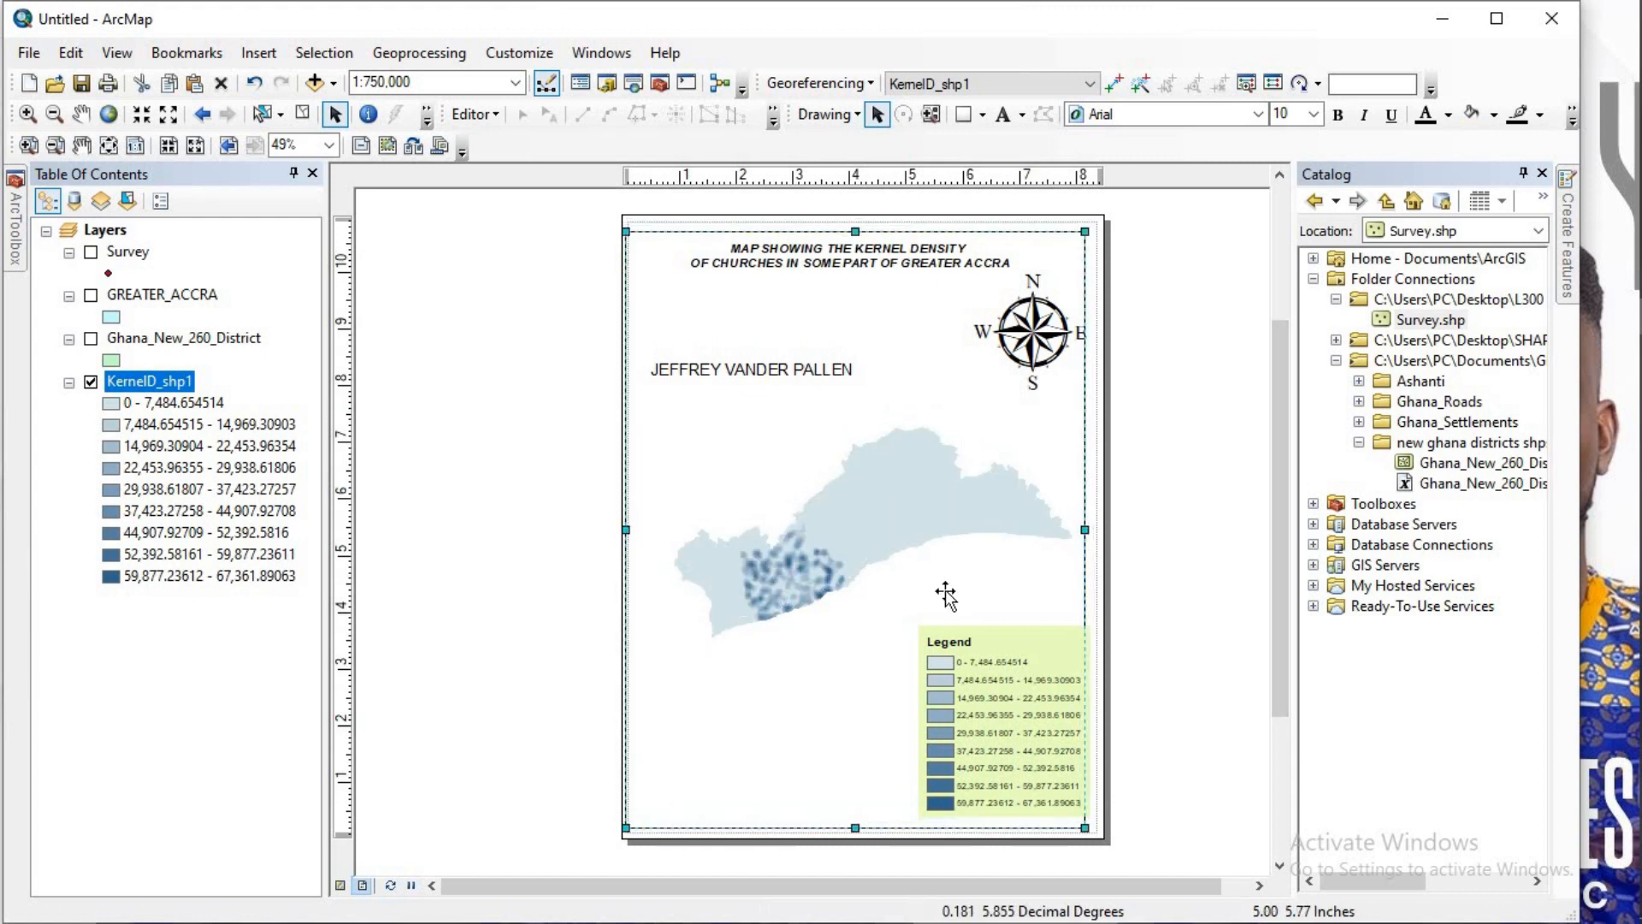
{"action": "left_click_drag", "start_coordinate": [1087, 829], "coordinate": [1096, 828]}
{"action": "left_click", "coordinate": [1178, 556]}
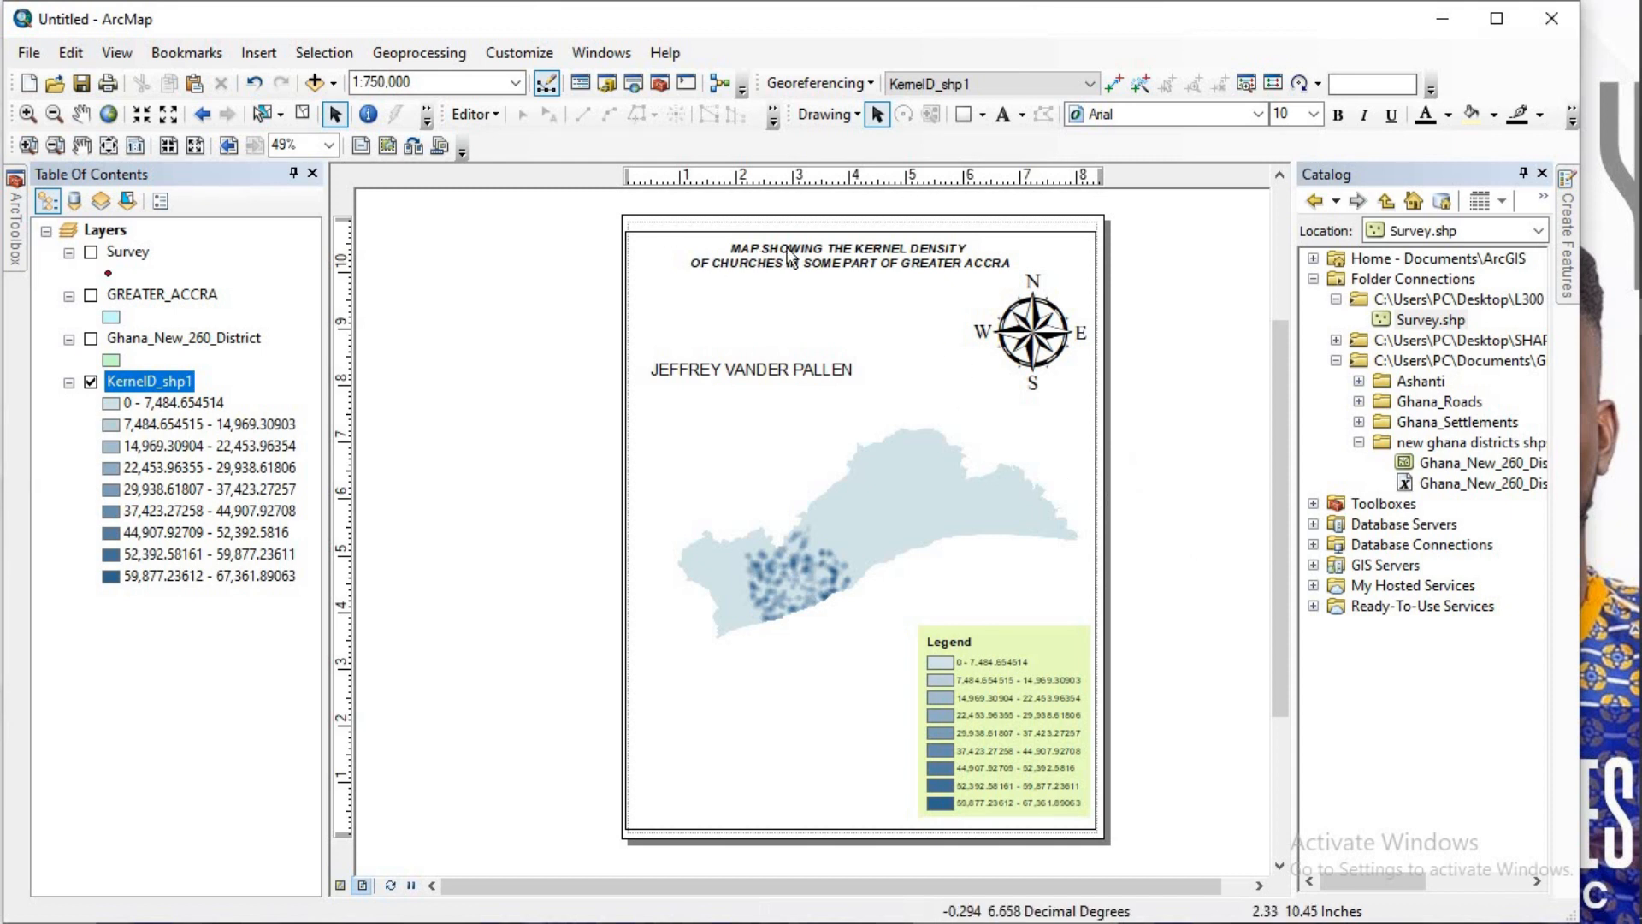
Step: Underline the two-line kernel density map title and apply the change
{"action": "double_click", "coordinate": [827, 259]}
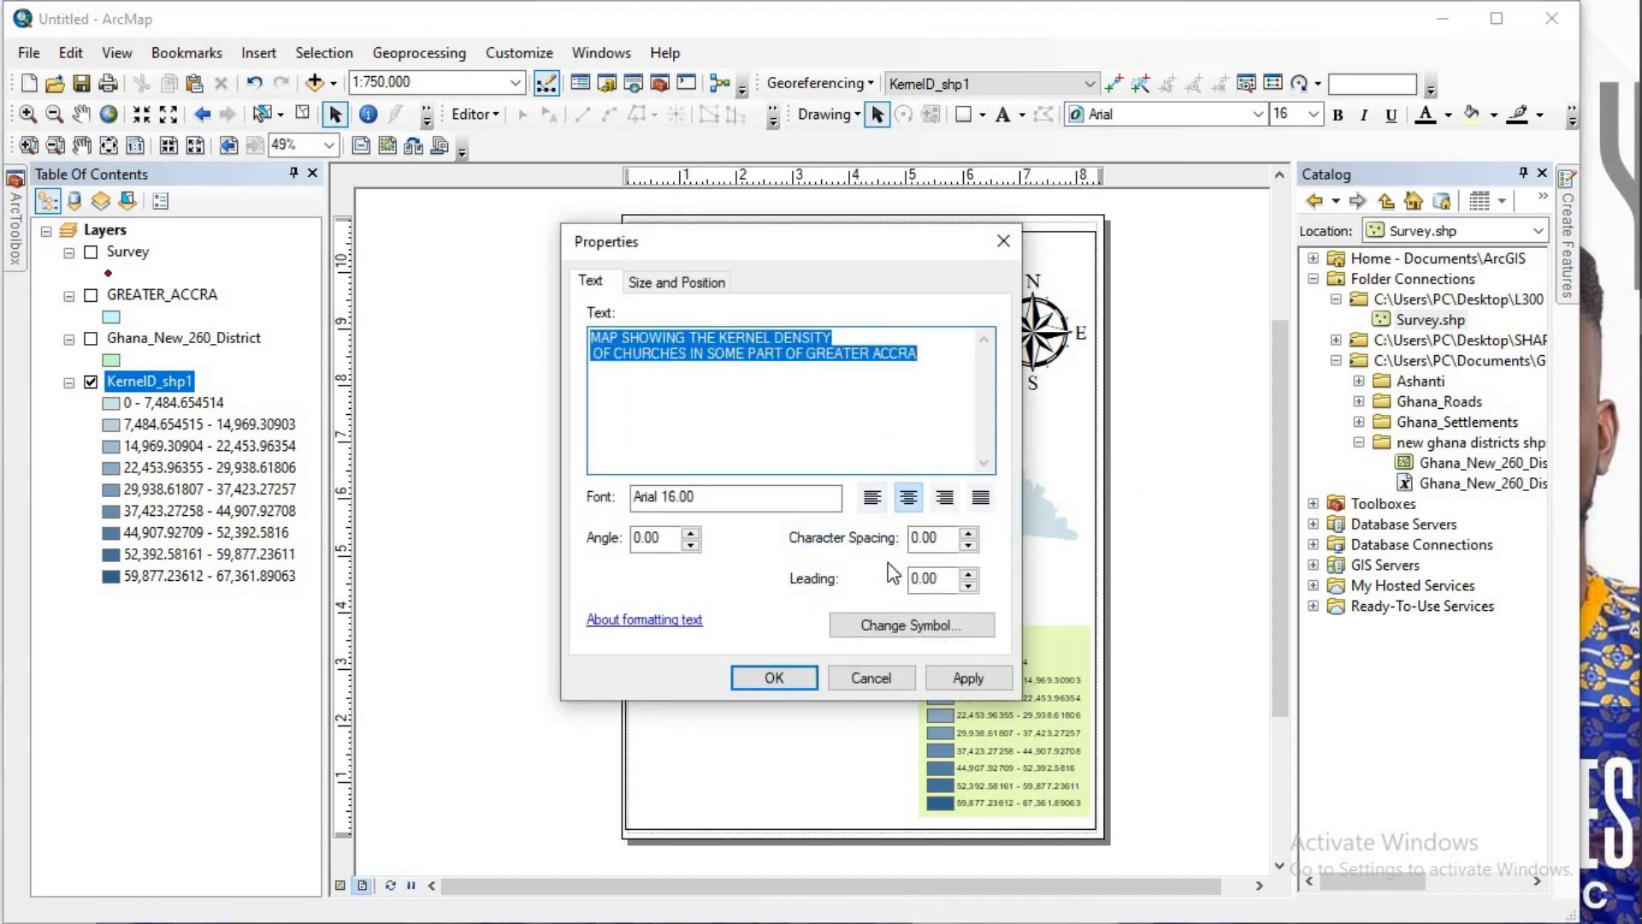
{"action": "left_click", "coordinate": [895, 624]}
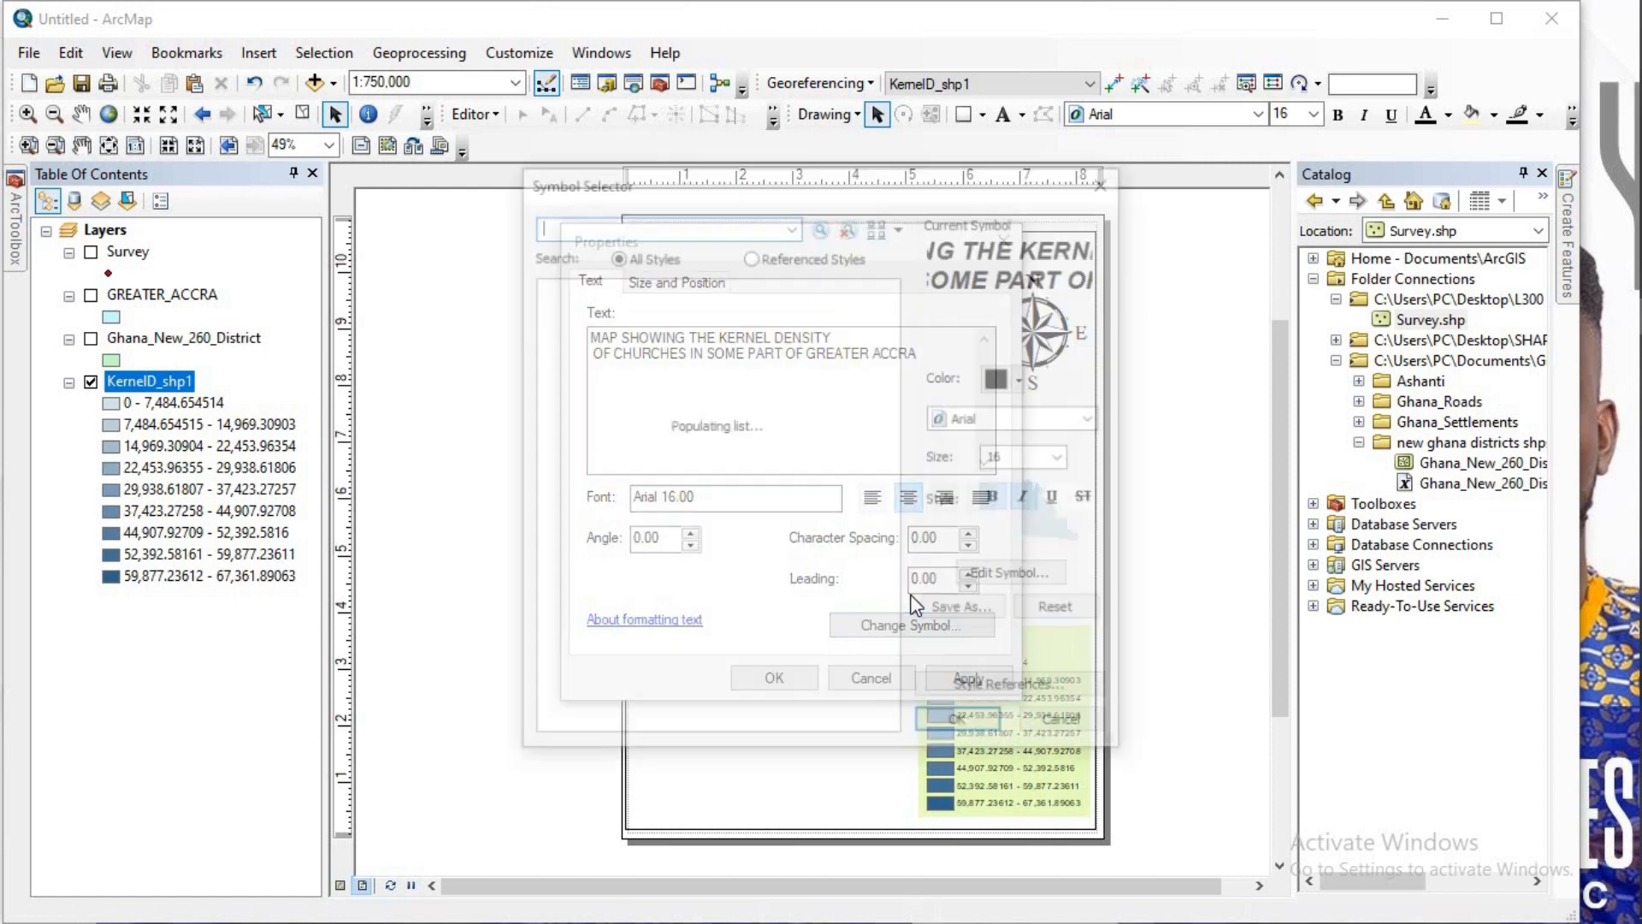
{"action": "left_click", "coordinate": [1059, 500]}
{"action": "left_click", "coordinate": [961, 727]}
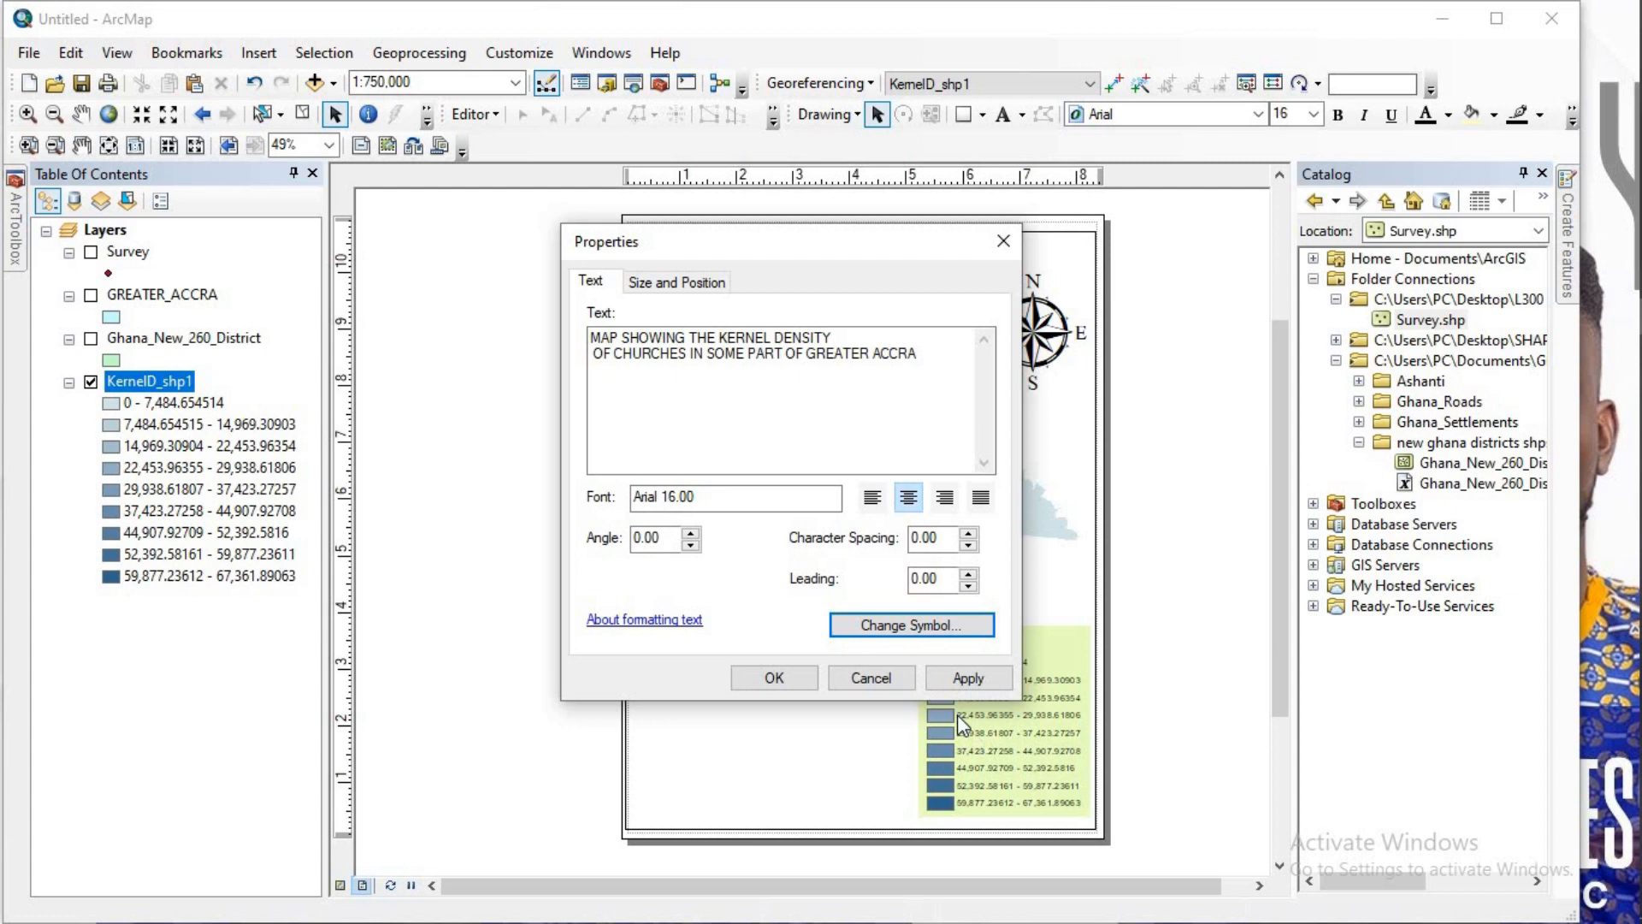
{"action": "left_click", "coordinate": [978, 684]}
{"action": "left_click", "coordinate": [795, 677]}
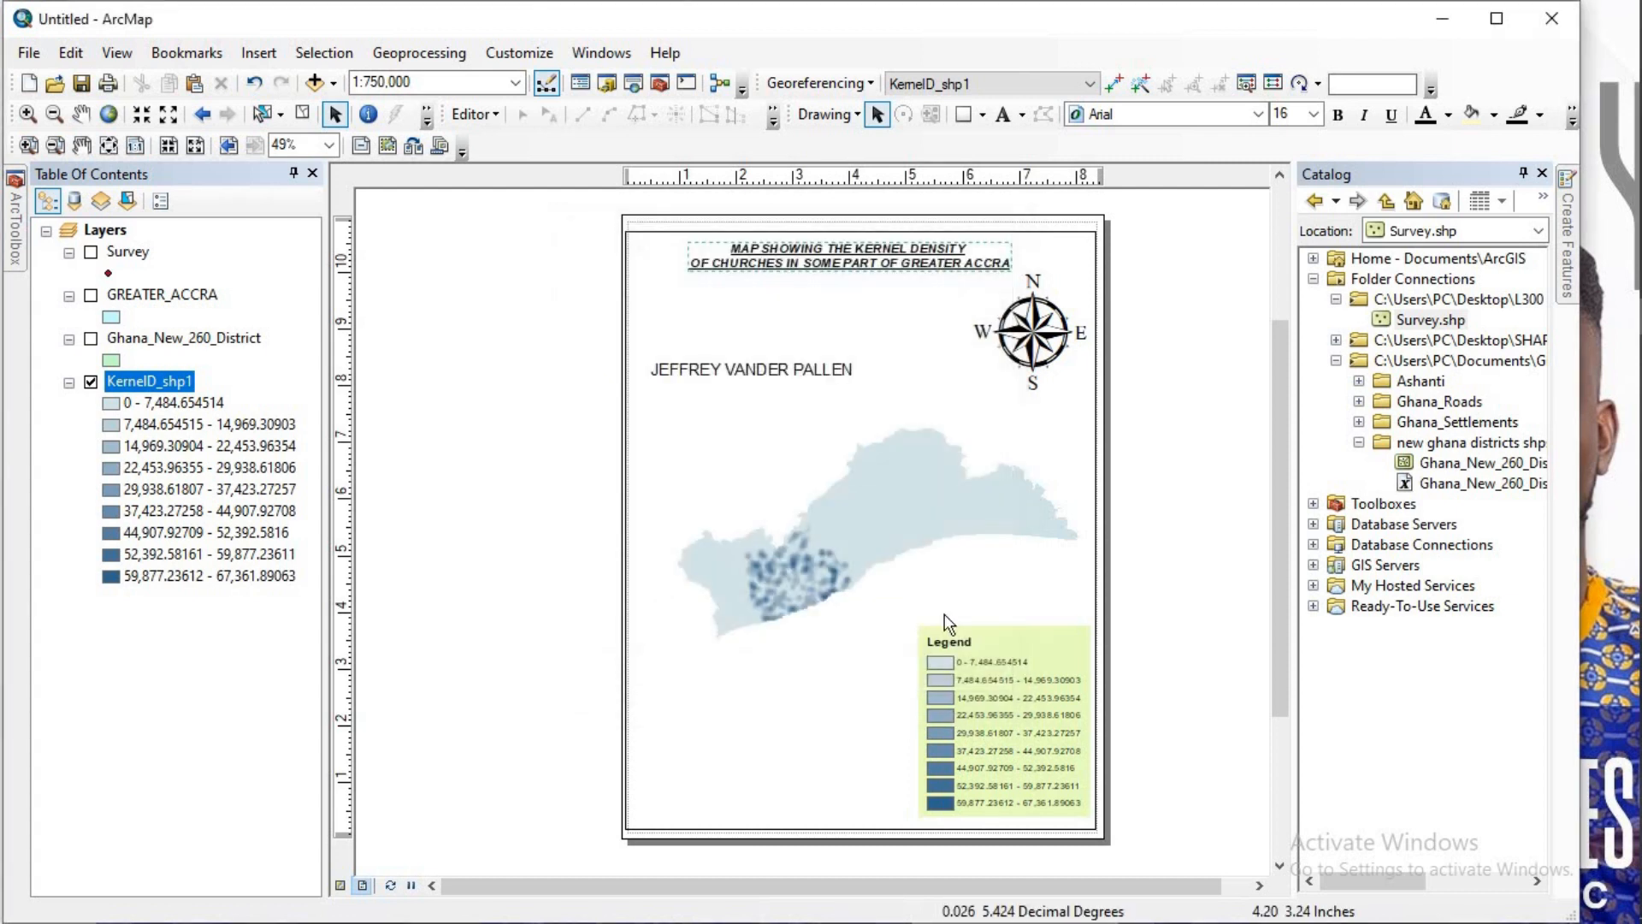
{"action": "left_click", "coordinate": [1093, 462]}
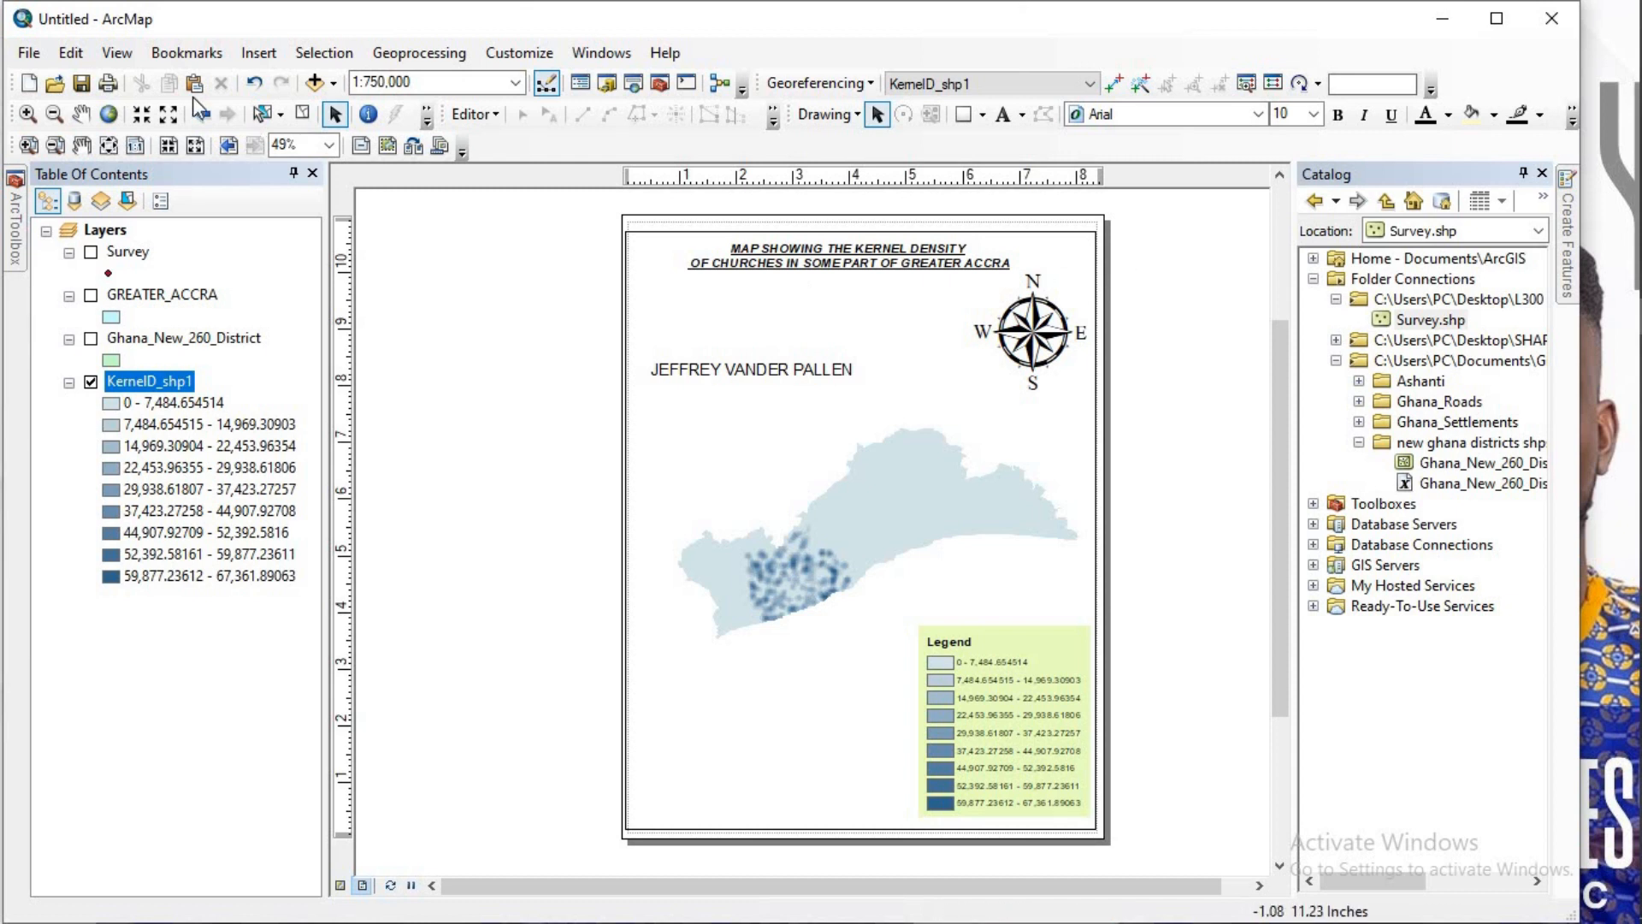
Step: Export the kernel density map layout to the Desktop as a JPEG named "MAP 5 b"
{"action": "left_click", "coordinate": [117, 53]}
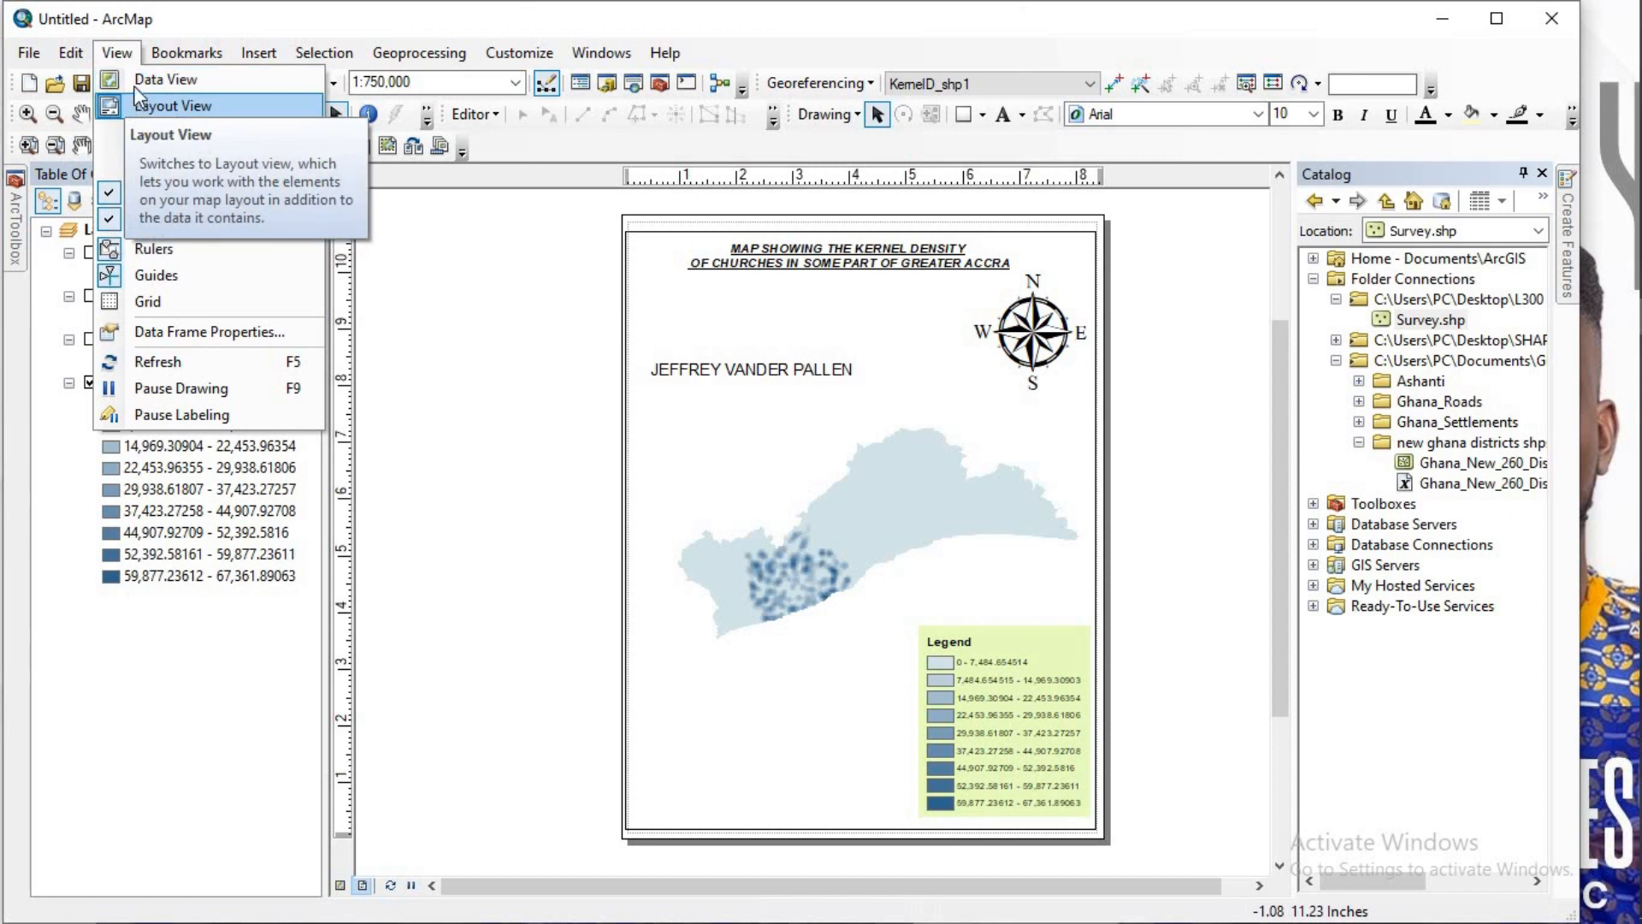
{"action": "left_click", "coordinate": [37, 57]}
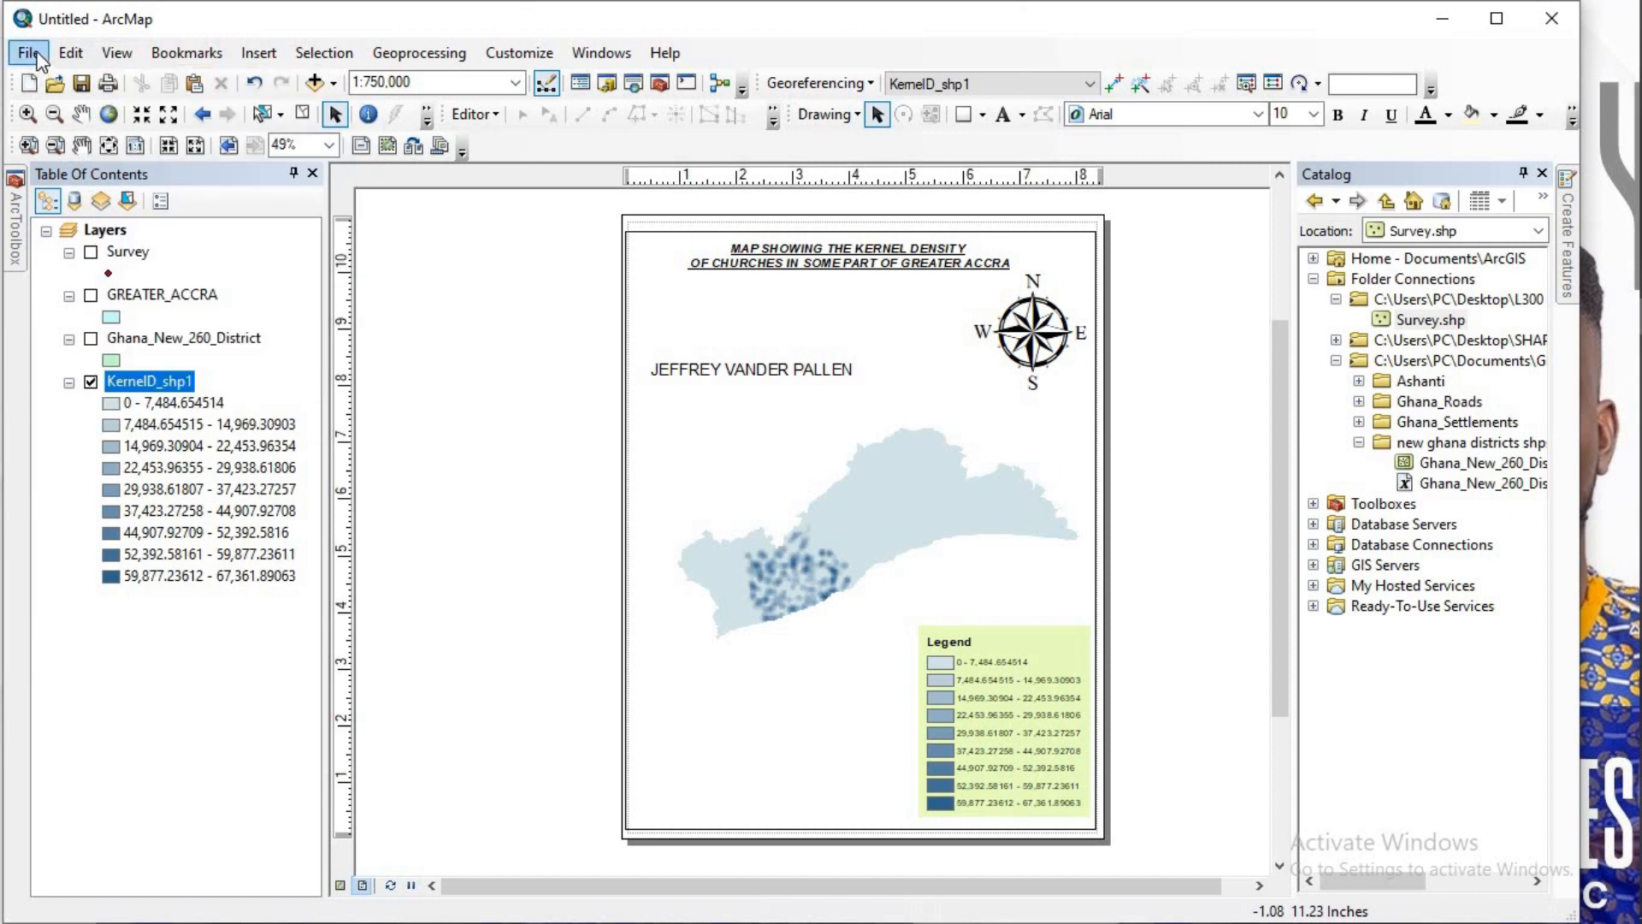
{"action": "left_click", "coordinate": [31, 54]}
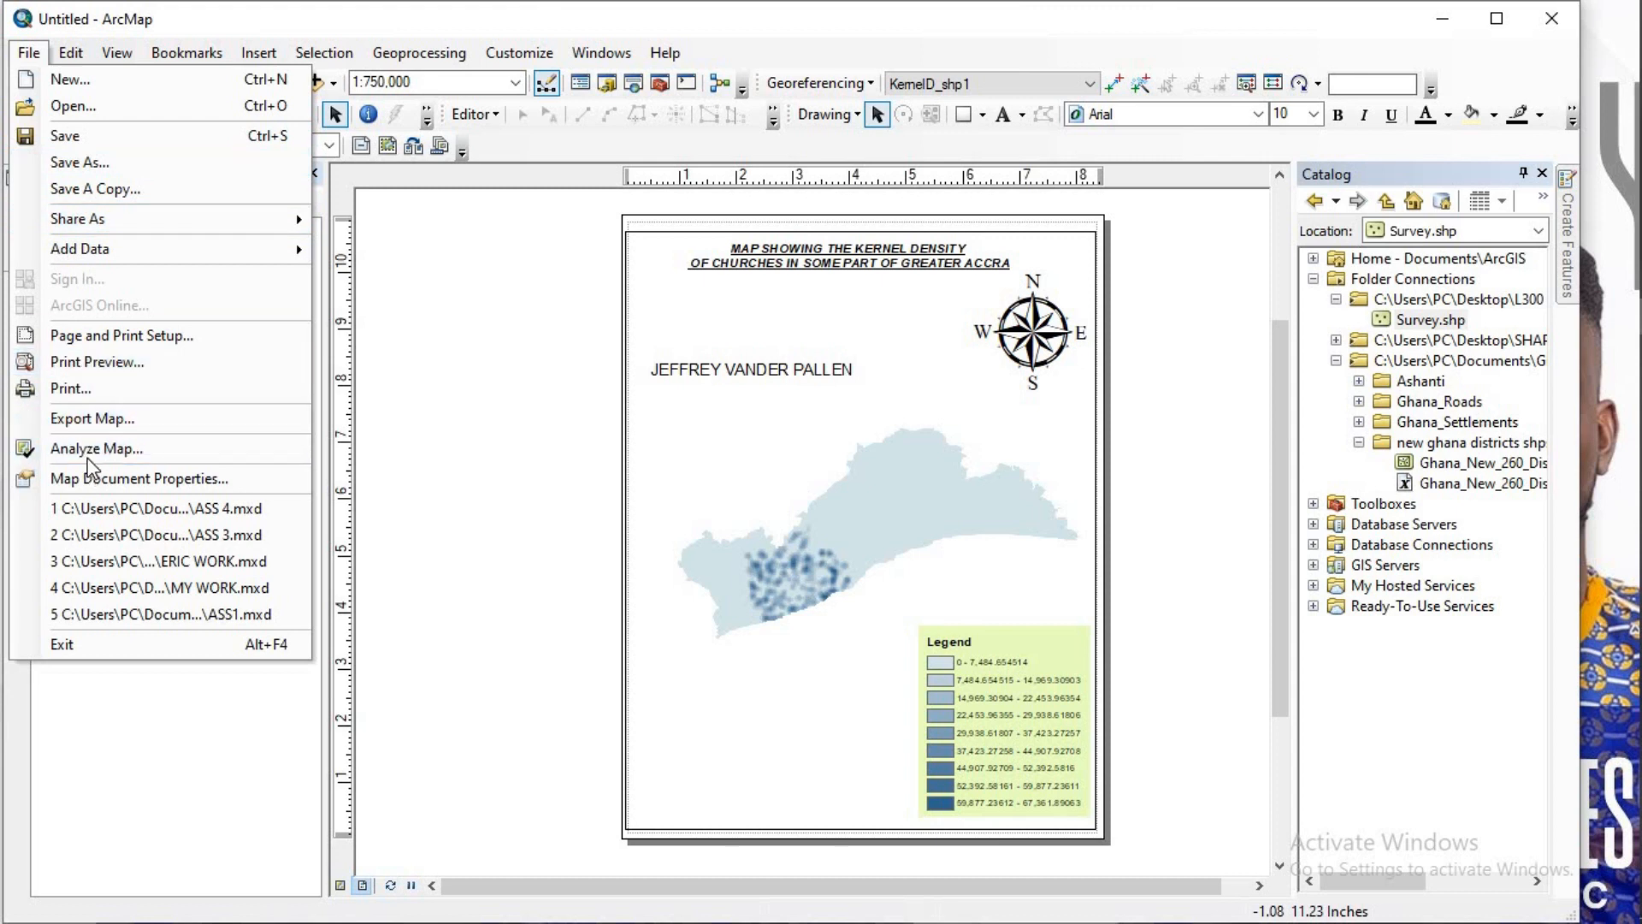
{"action": "left_click", "coordinate": [111, 416]}
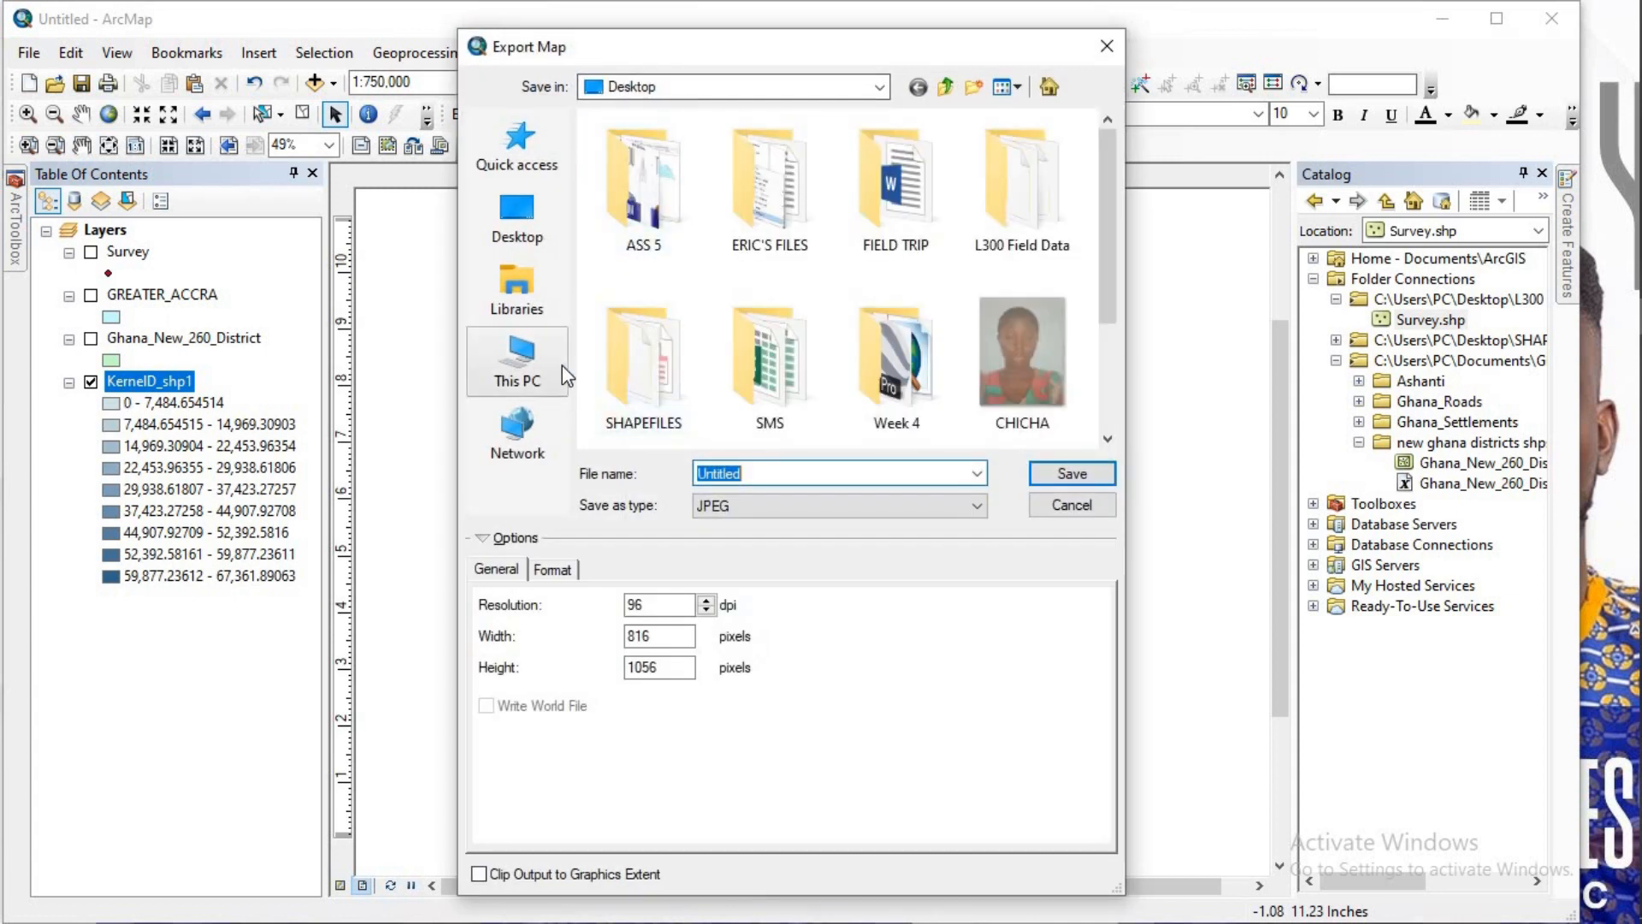
{"action": "left_click", "coordinate": [505, 217]}
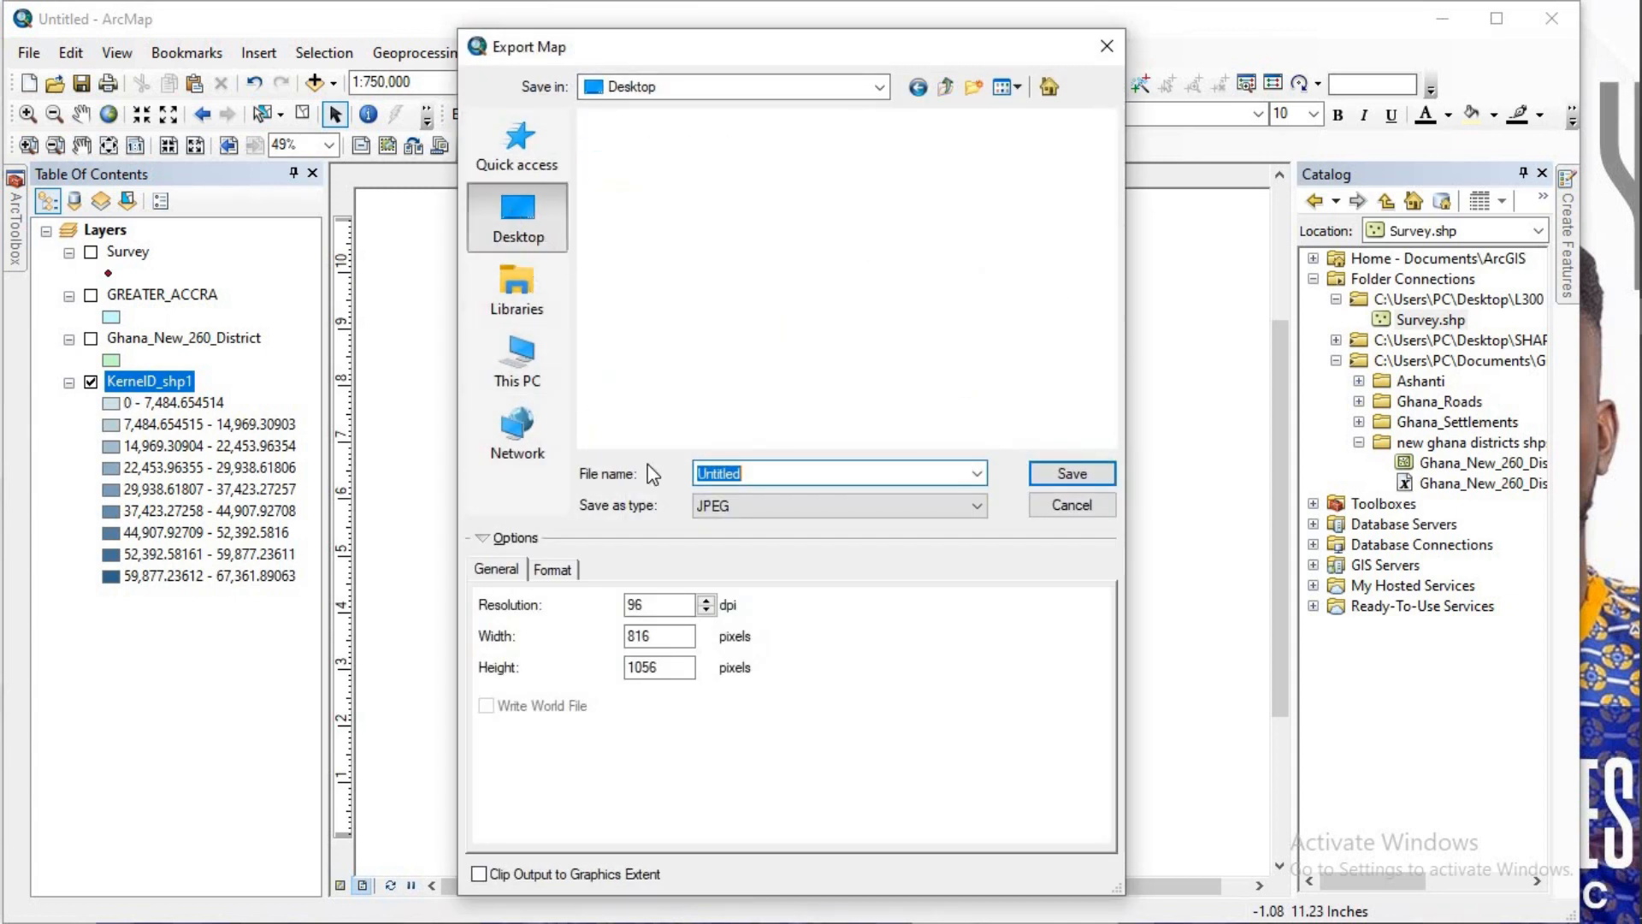
{"action": "type", "text": "MAP"}
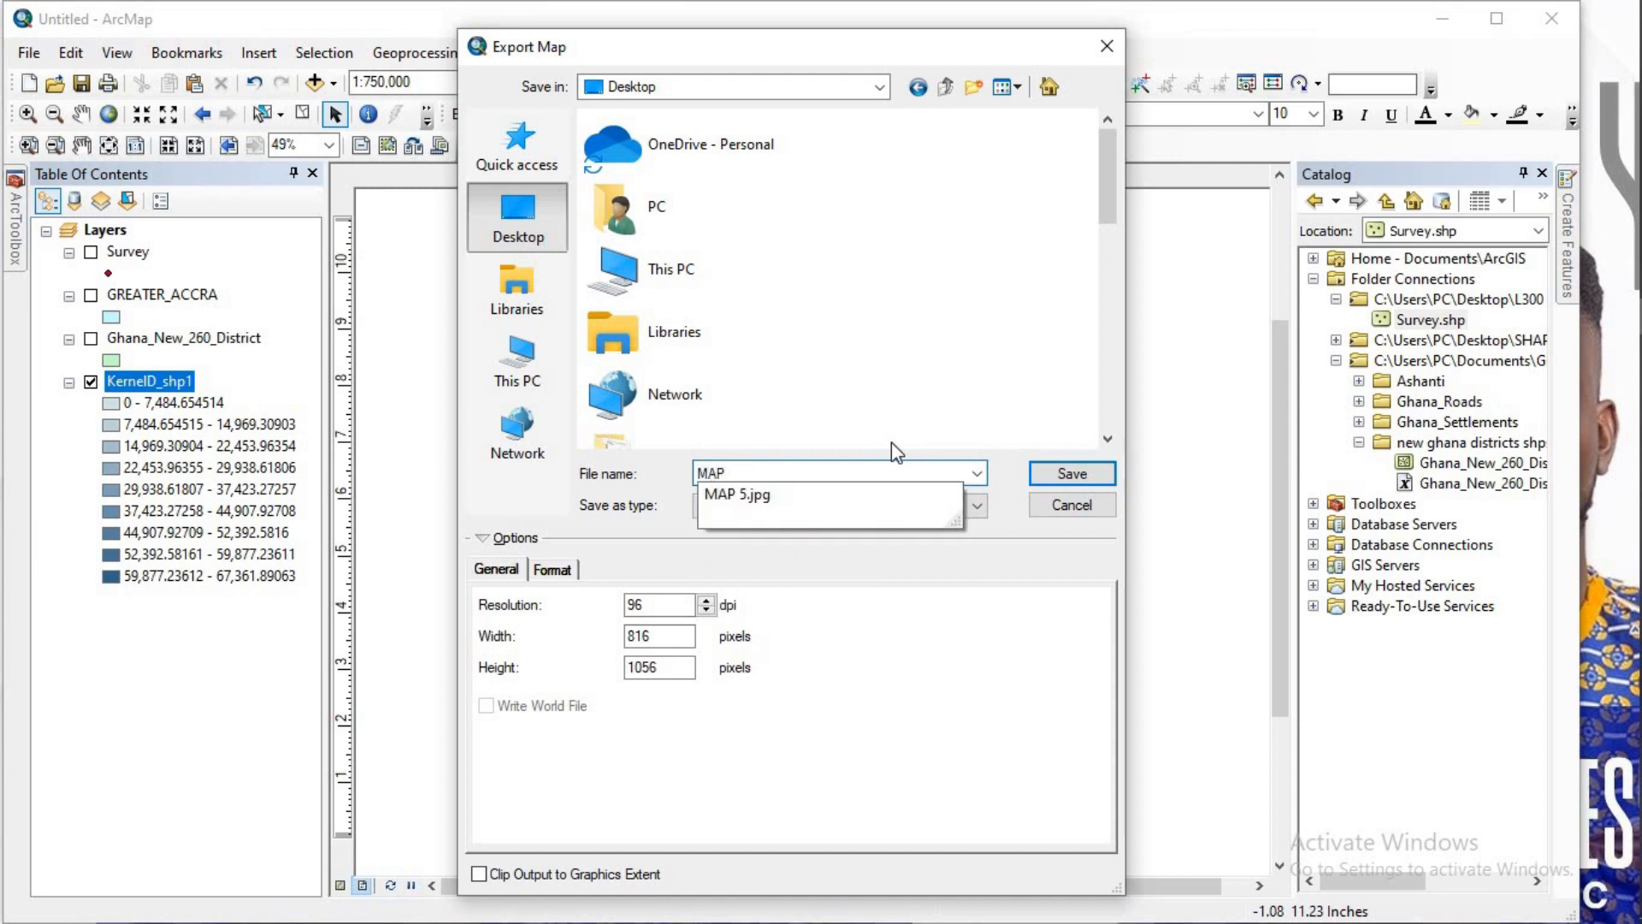
{"action": "type", "text": " 5 b"}
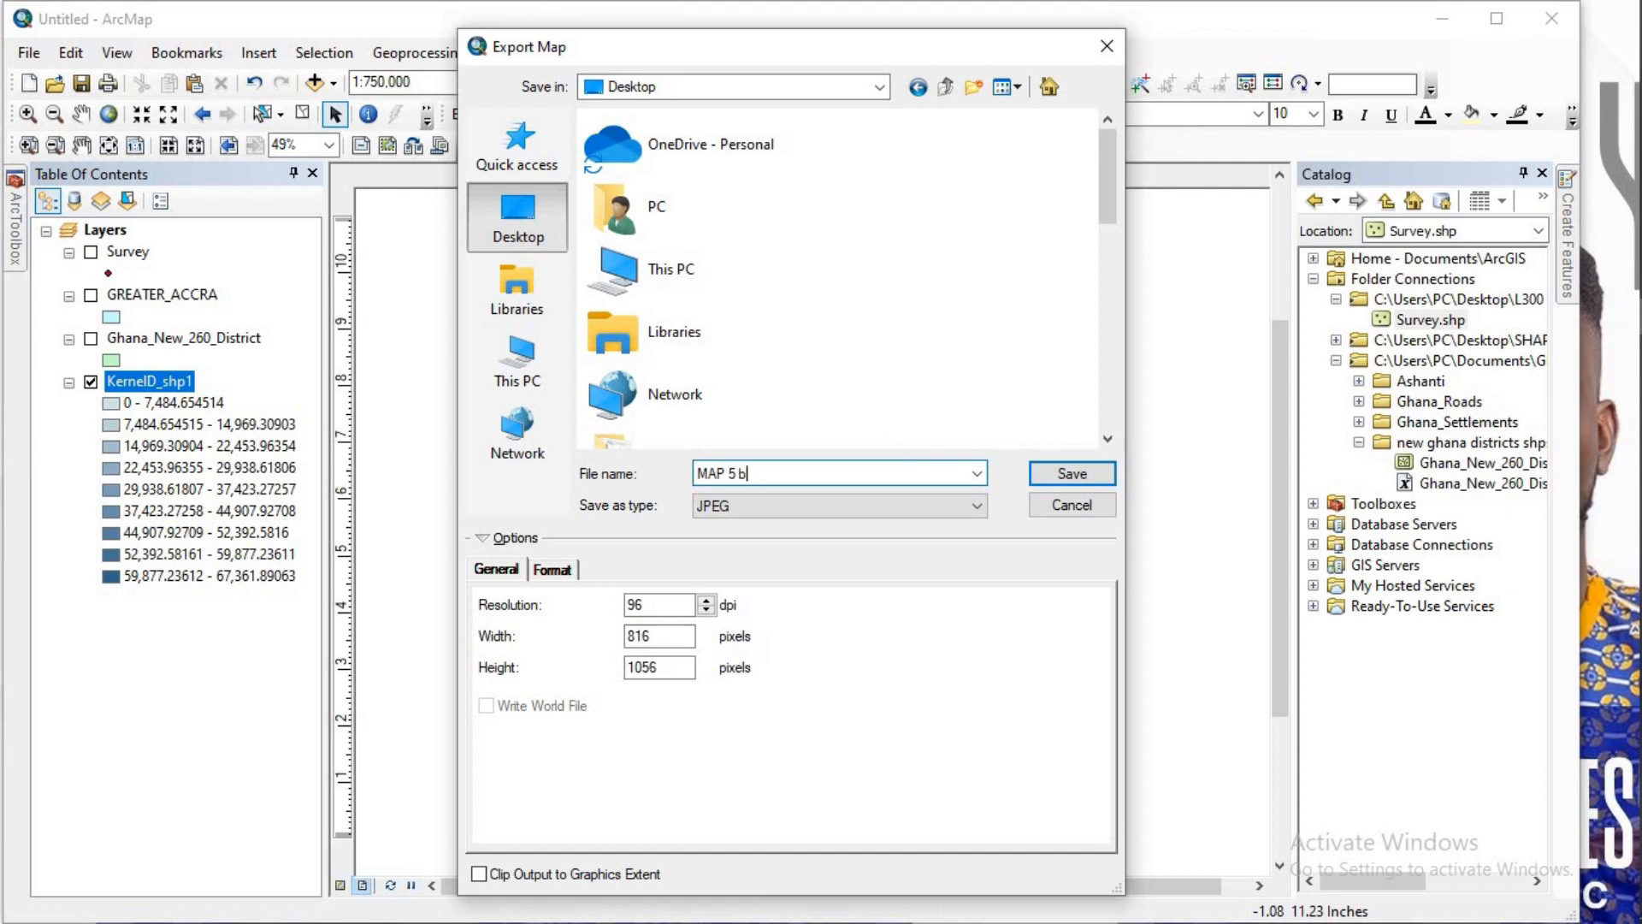
{"action": "left_click", "coordinate": [1104, 478]}
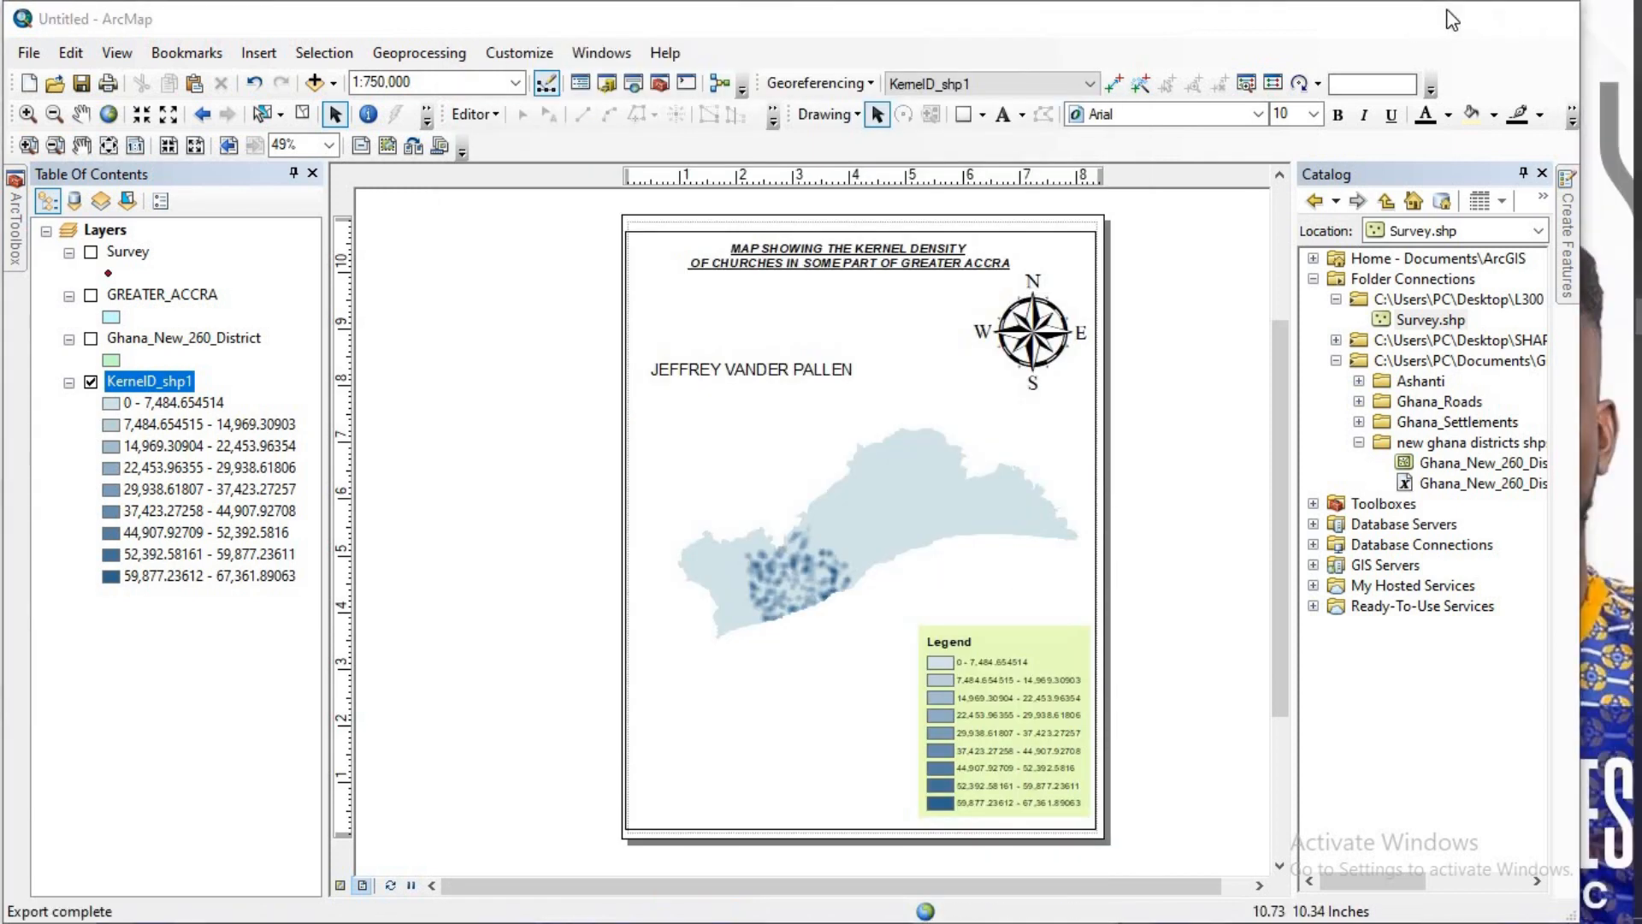
Step: Minimize ArcMap and open the exported MAP 5 b image from the desktop in Photos to inspect it
{"action": "left_click", "coordinate": [1445, 19]}
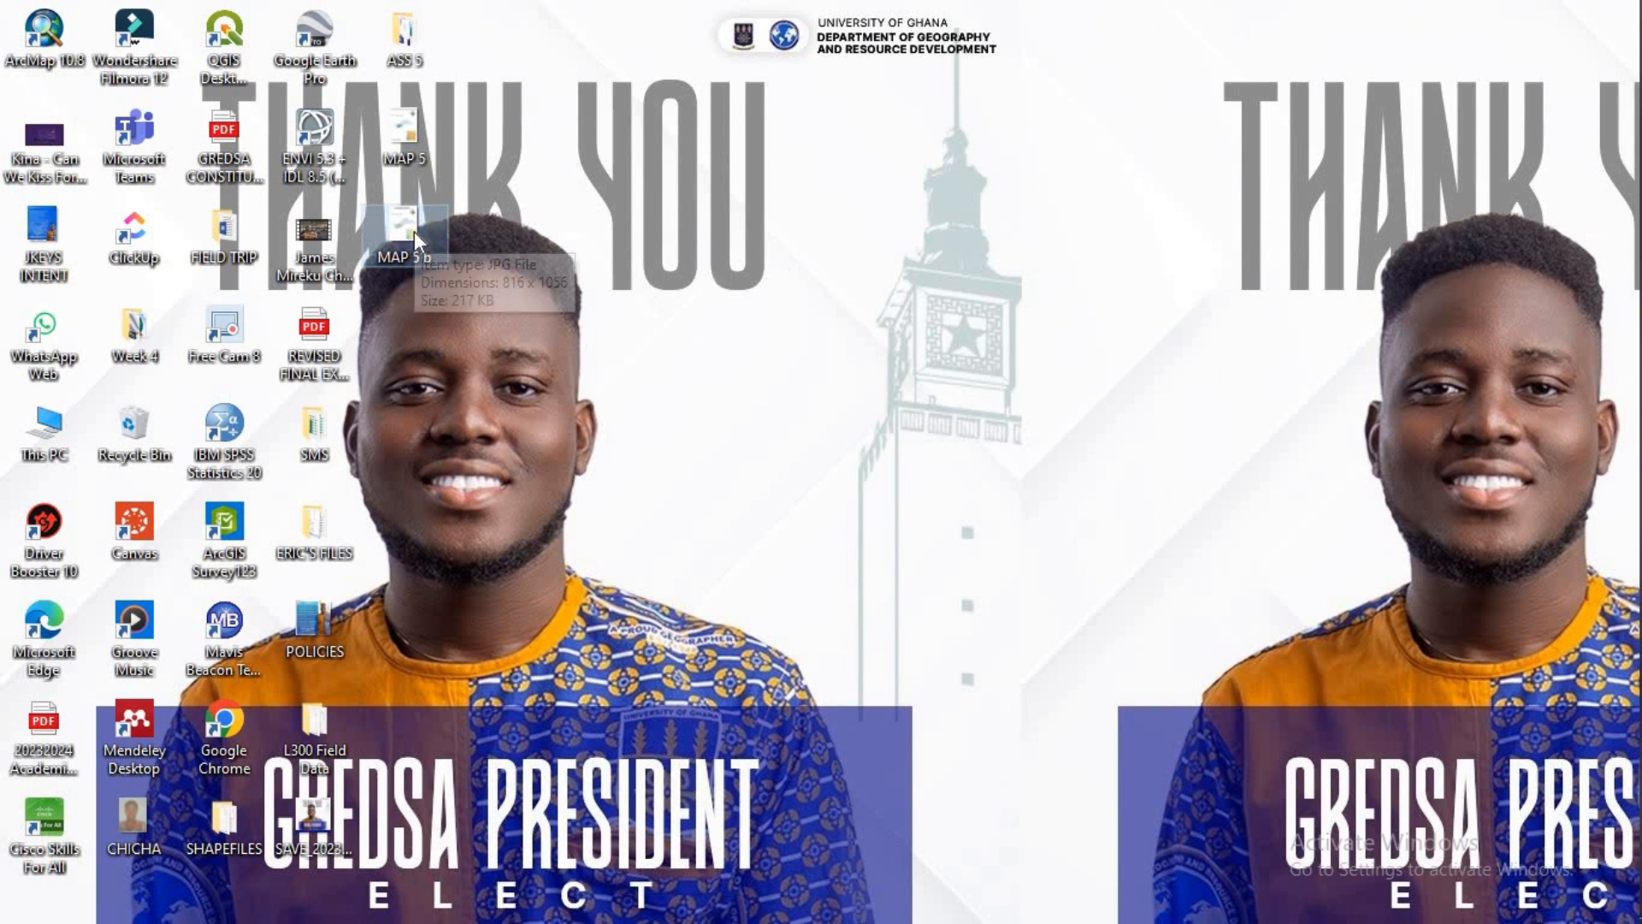
{"action": "double_click", "coordinate": [414, 231]}
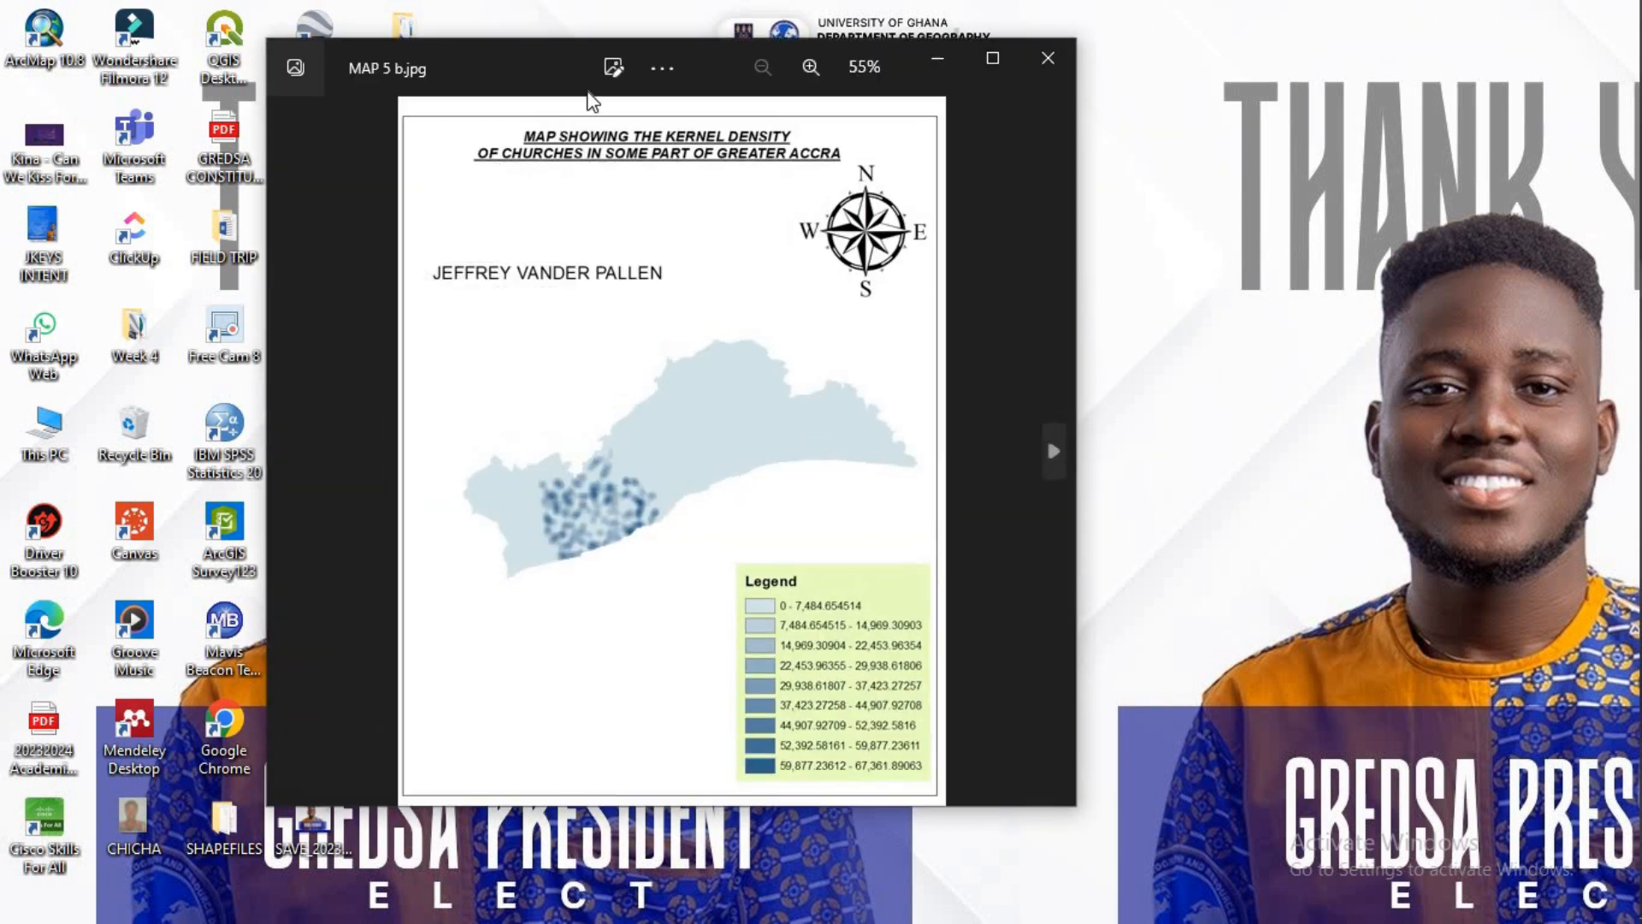
{"action": "left_click_drag", "start_coordinate": [532, 56], "coordinate": [265, 35]}
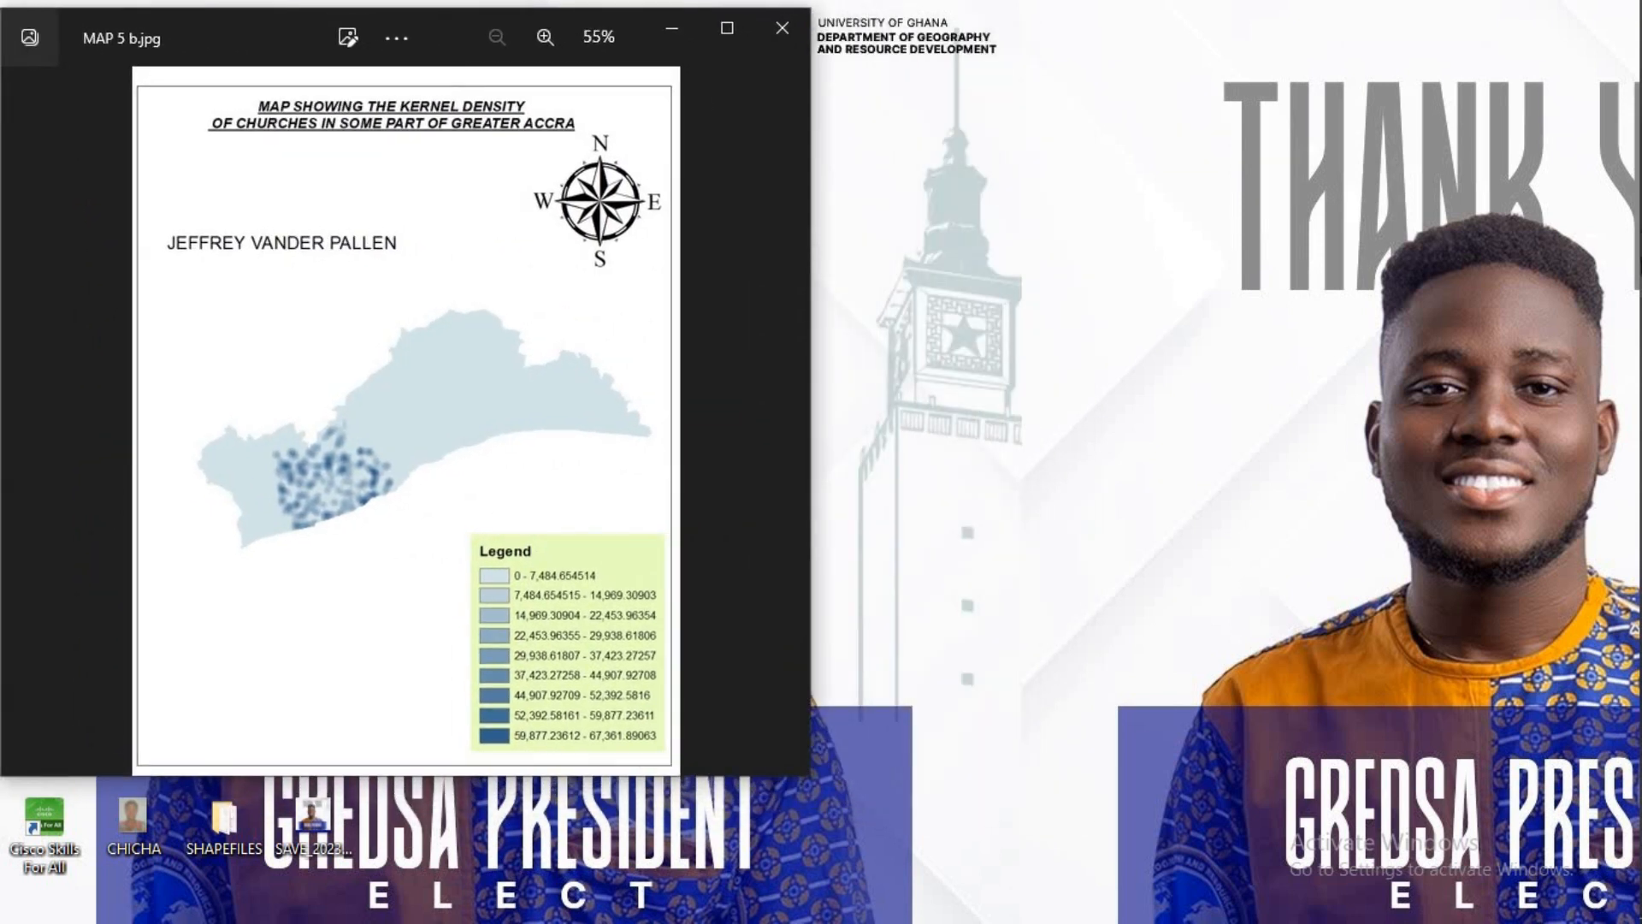
{"action": "mouse_move", "coordinate": [1607, 286]}
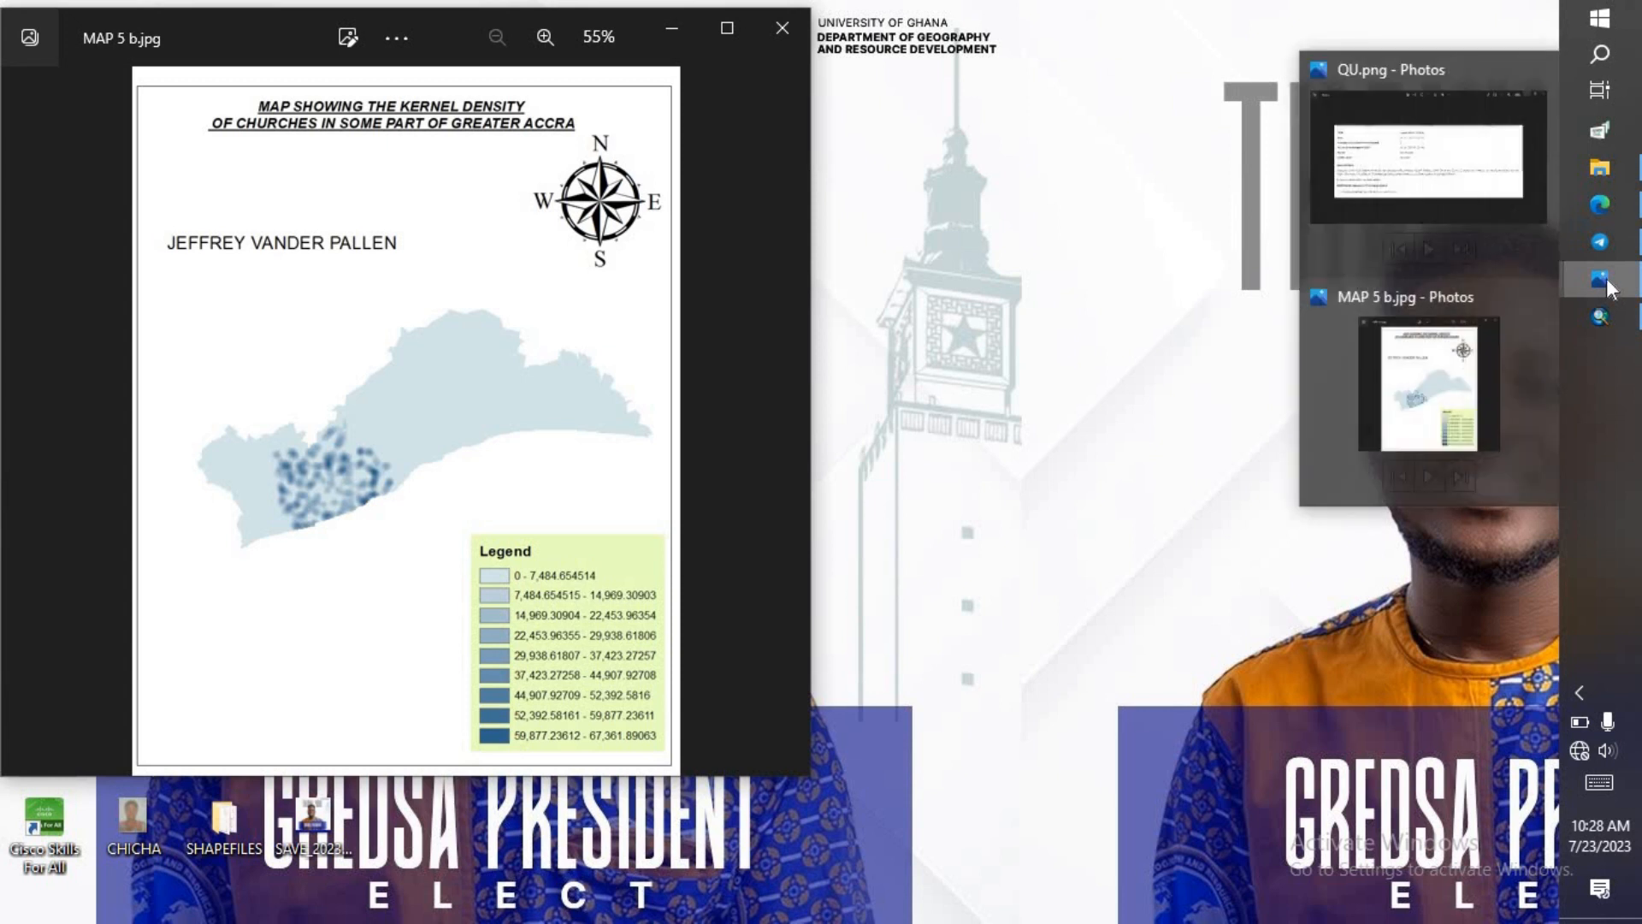
{"action": "left_click", "coordinate": [1450, 373]}
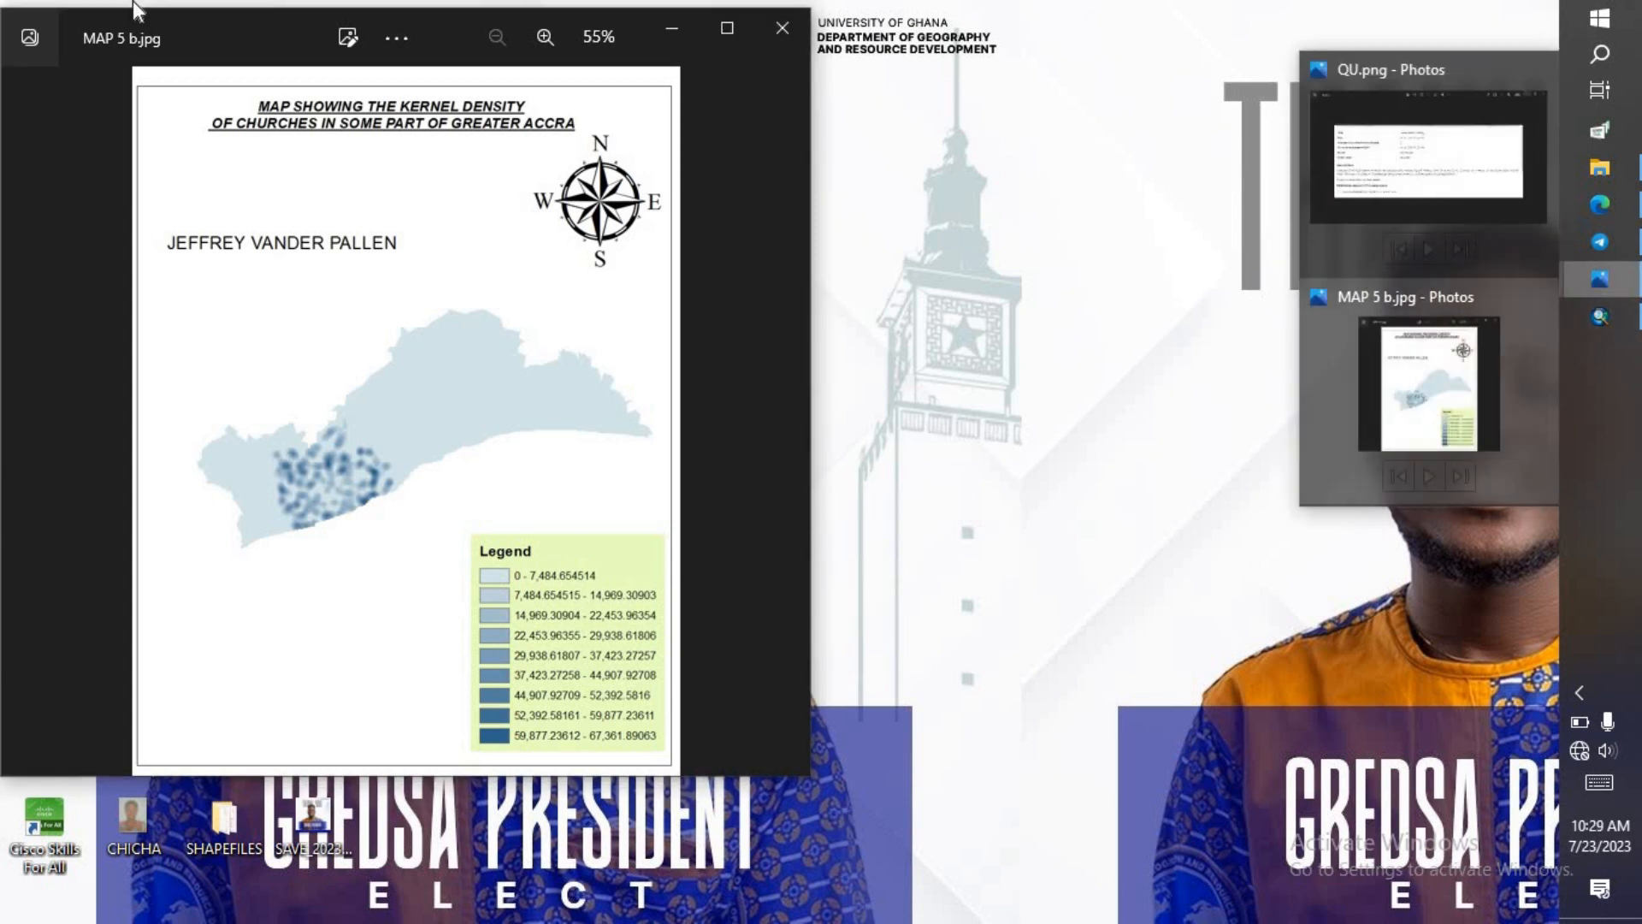
Step: Browse the desktop images in Photos to view the point density map MAP 5, and close the viewer
{"action": "left_click", "coordinate": [730, 267]}
{"action": "left_click", "coordinate": [729, 267]}
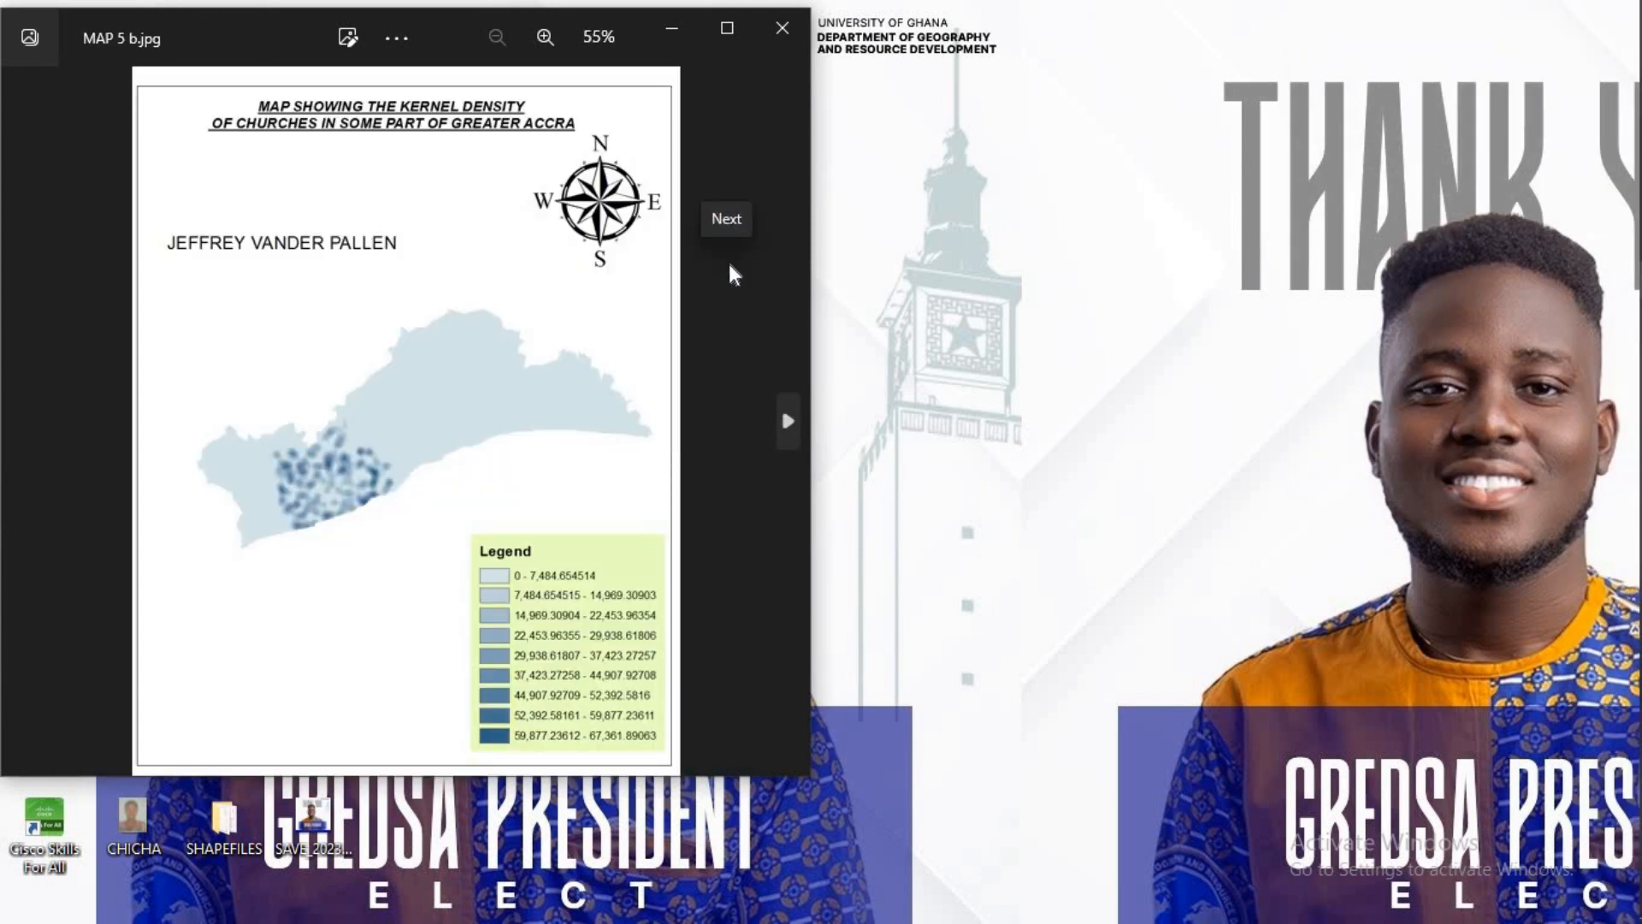
{"action": "left_click", "coordinate": [729, 266]}
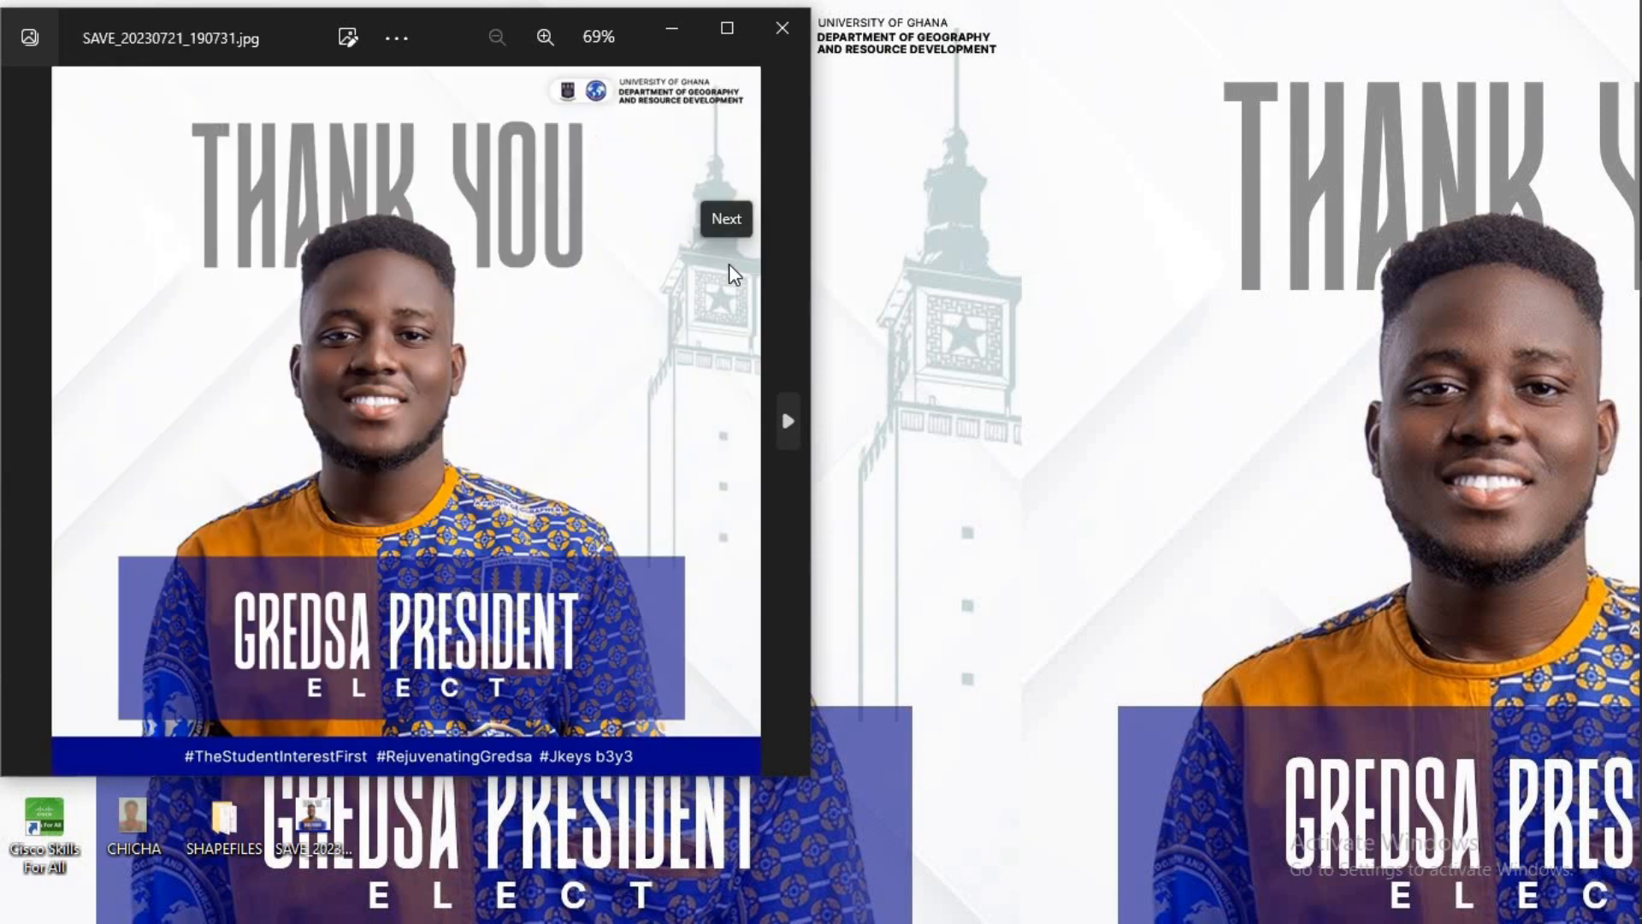
{"action": "left_click", "coordinate": [729, 266]}
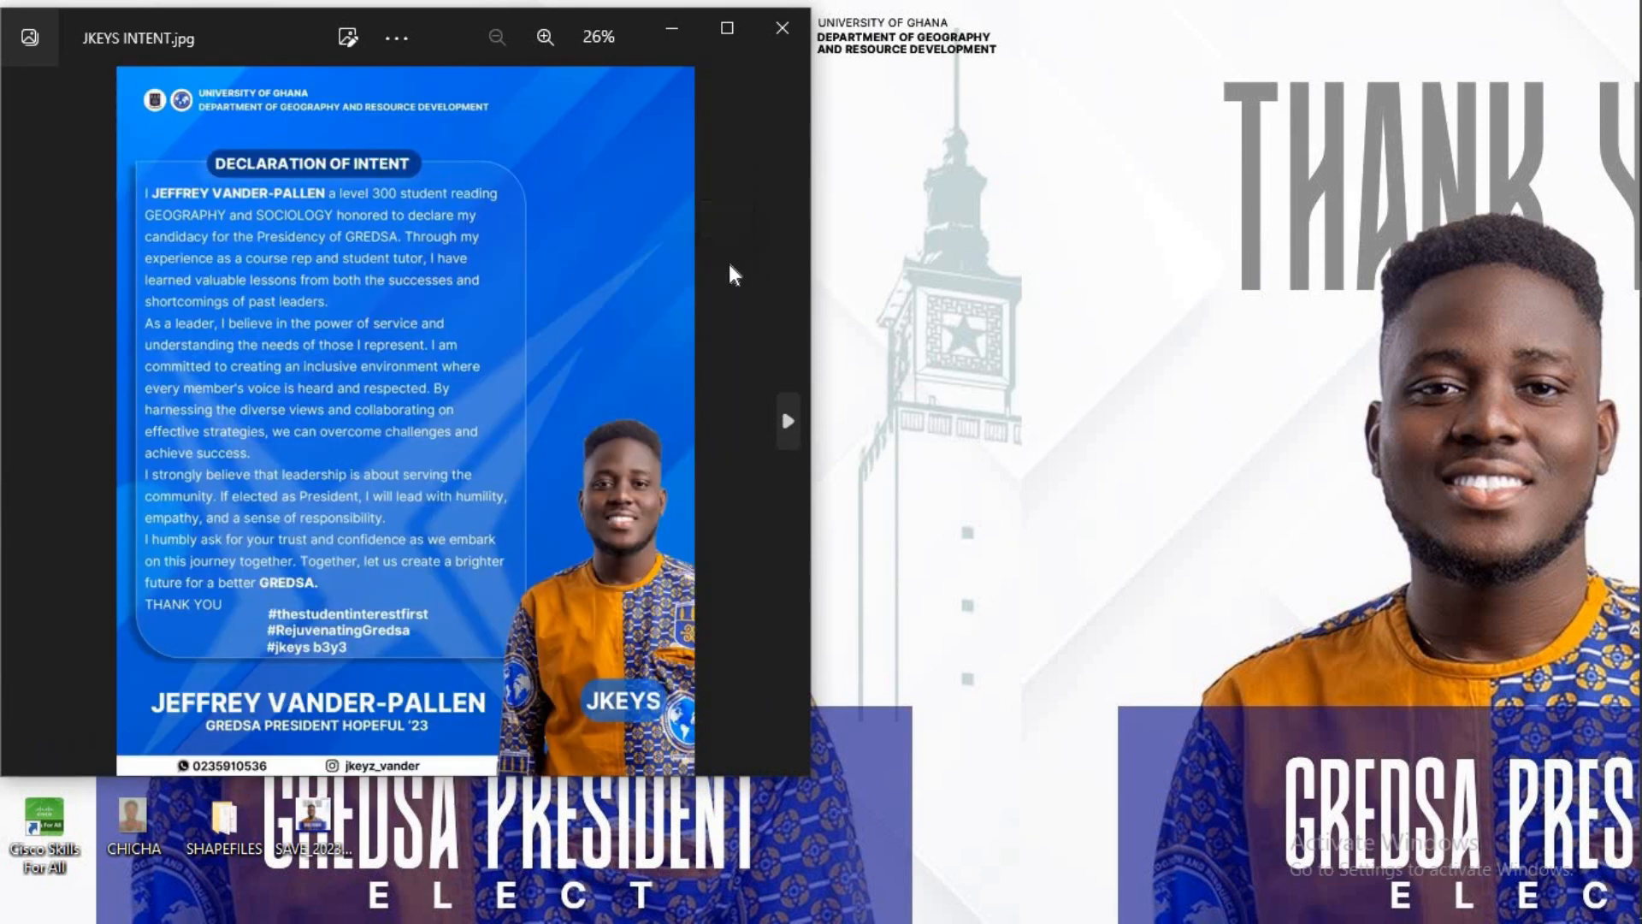
{"action": "left_click", "coordinate": [729, 266]}
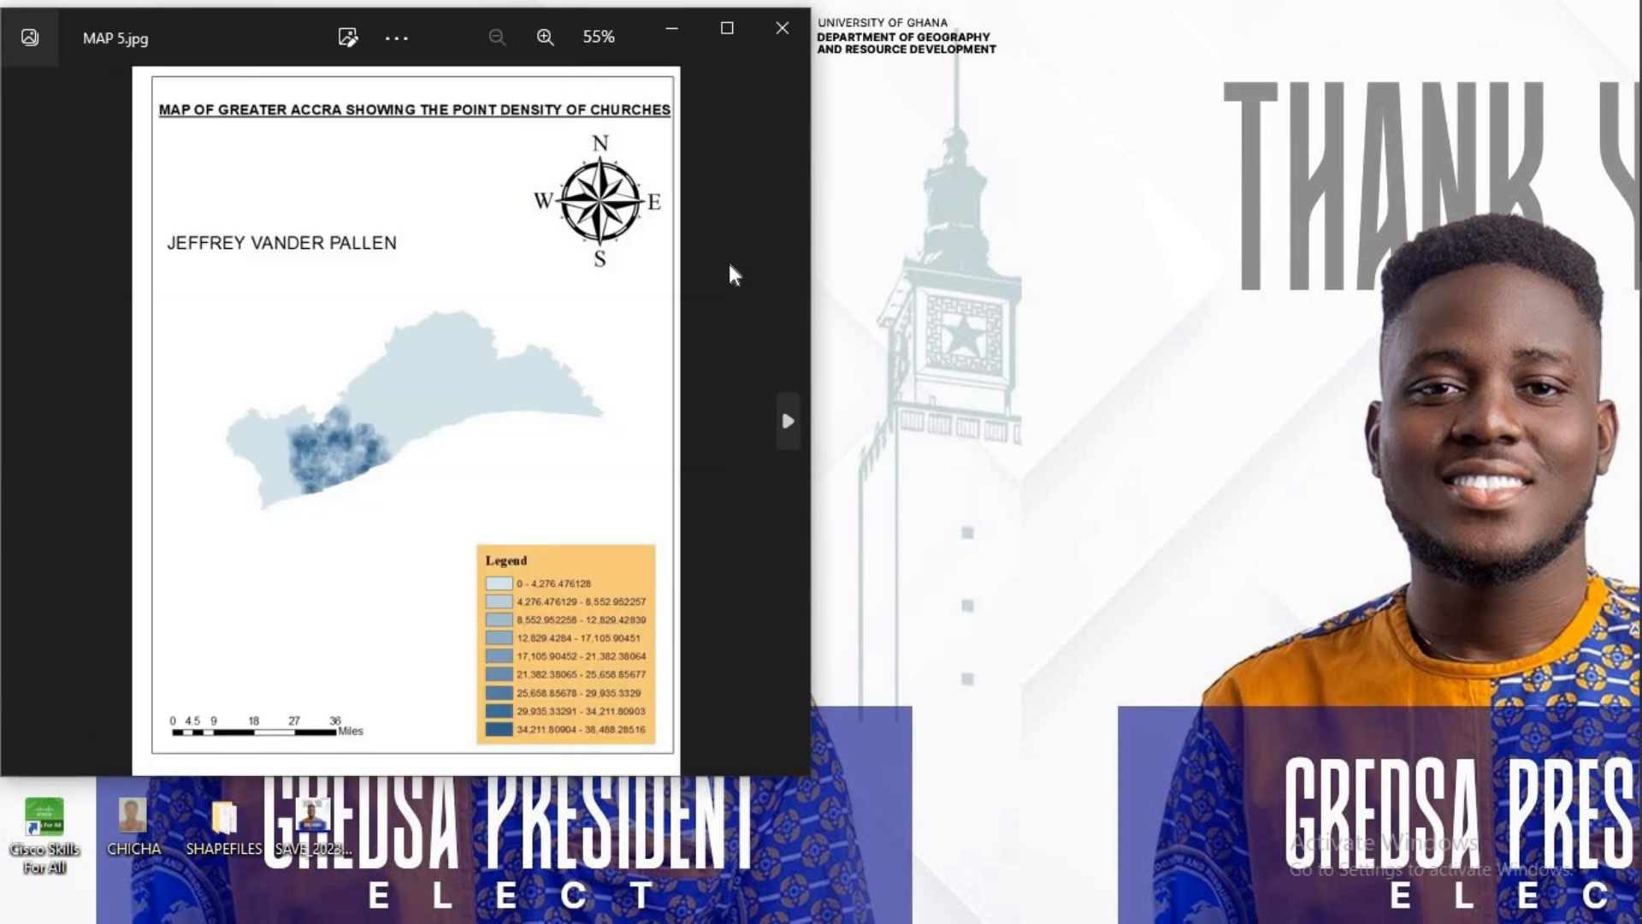
{"action": "left_click", "coordinate": [729, 266]}
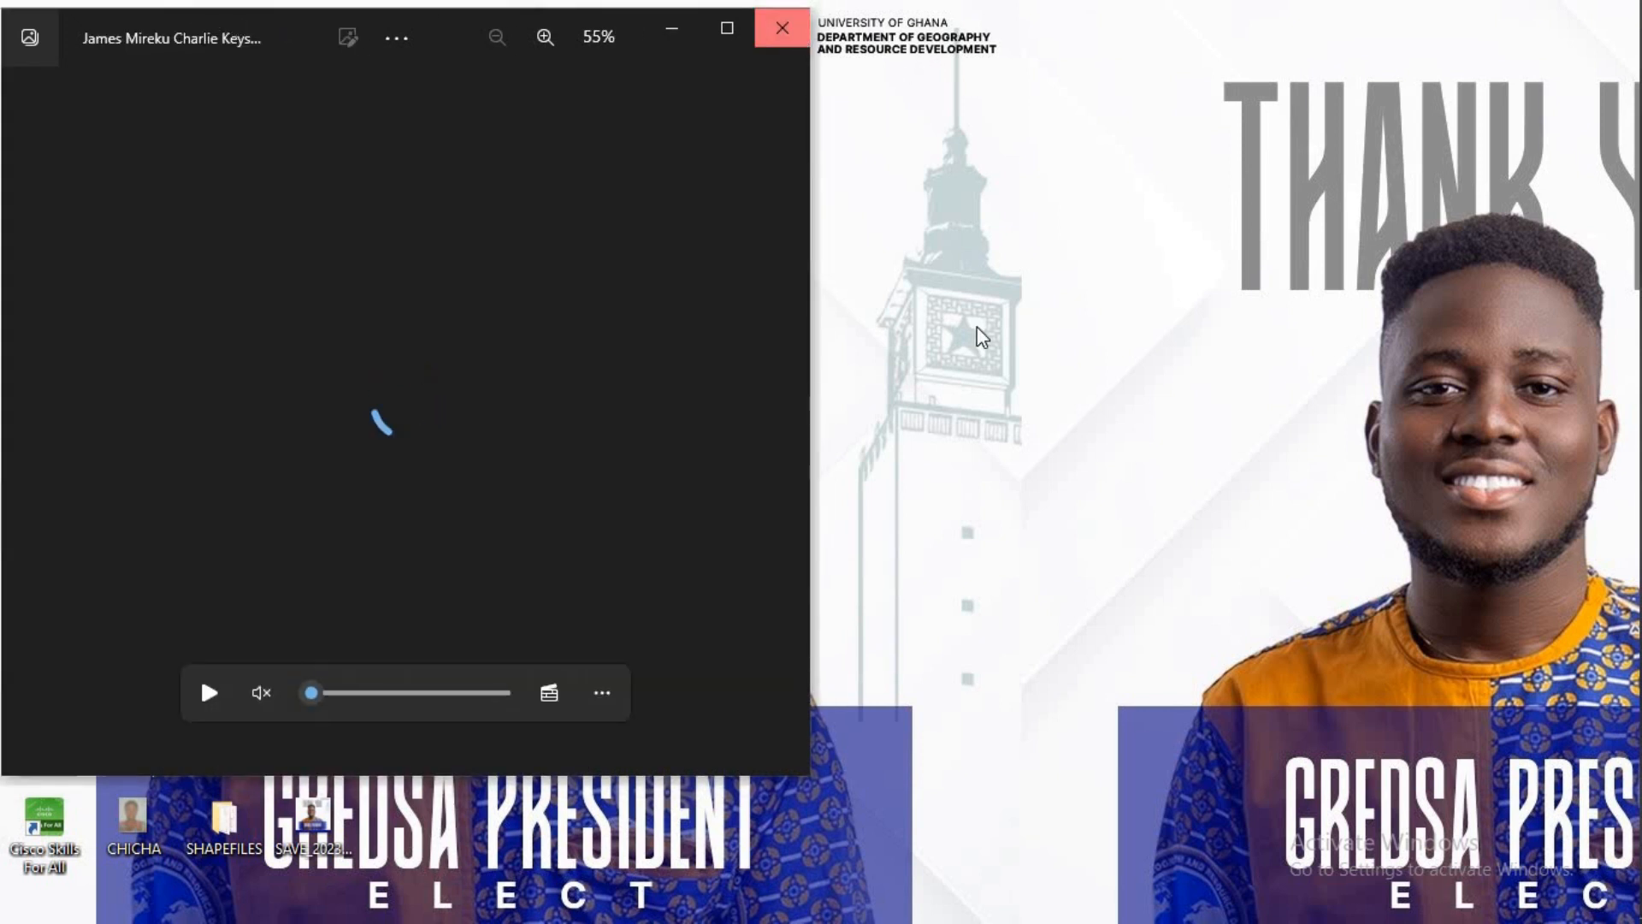
{"action": "key", "text": "alt+F4"}
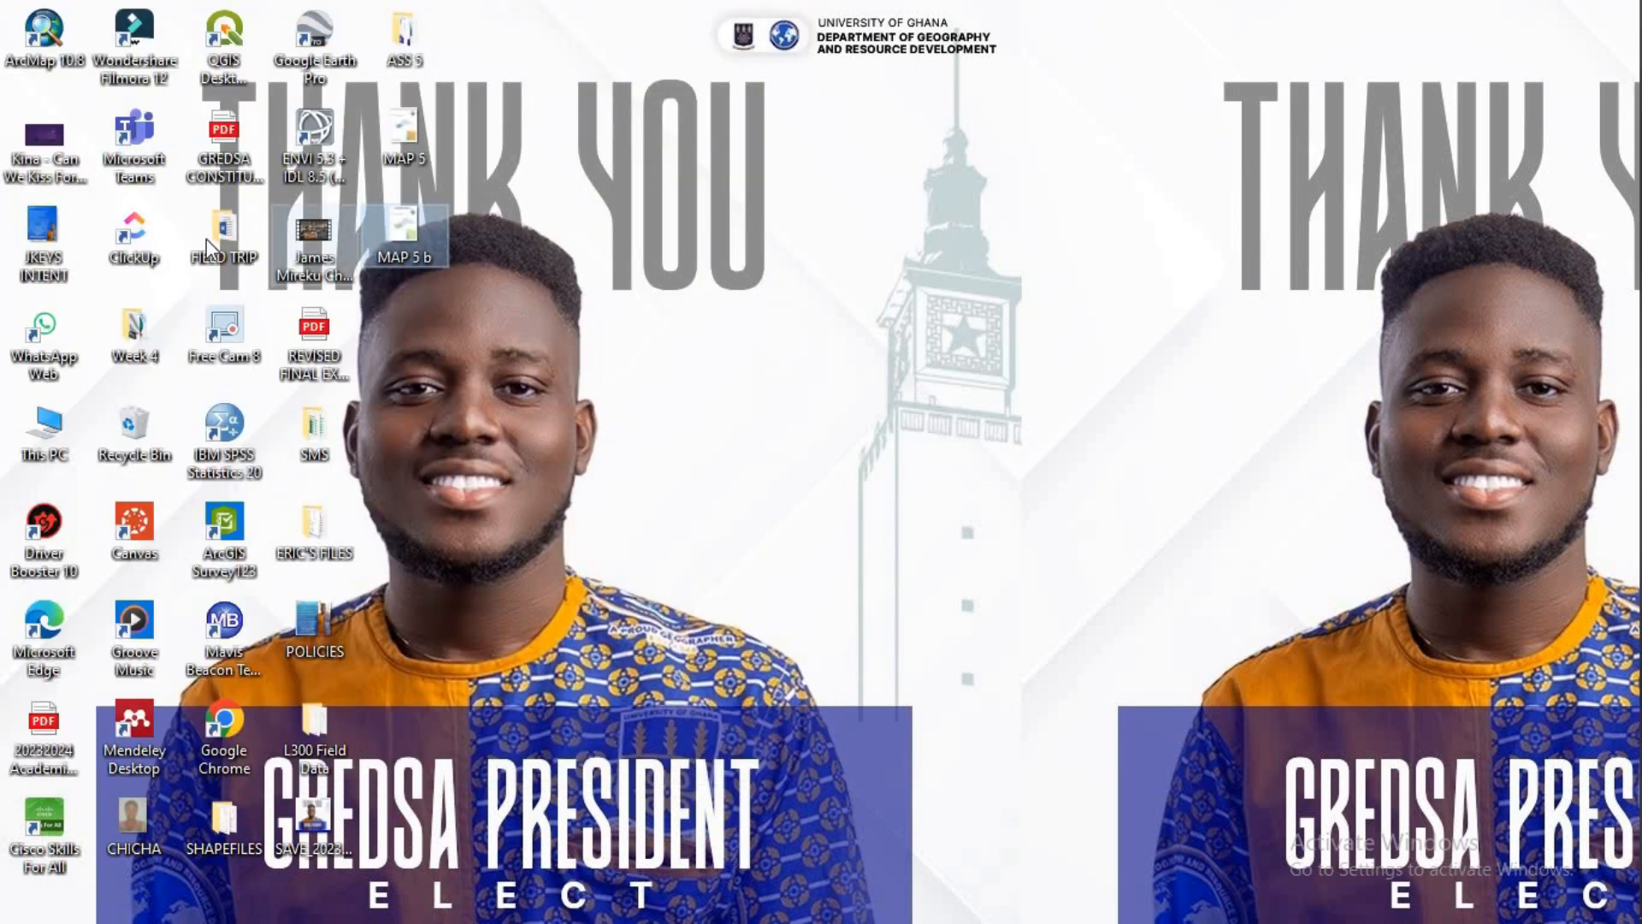
Step: Open MAP 5 b and MAP 5 side by side to compare the kernel and point density maps, and close both
{"action": "double_click", "coordinate": [414, 216]}
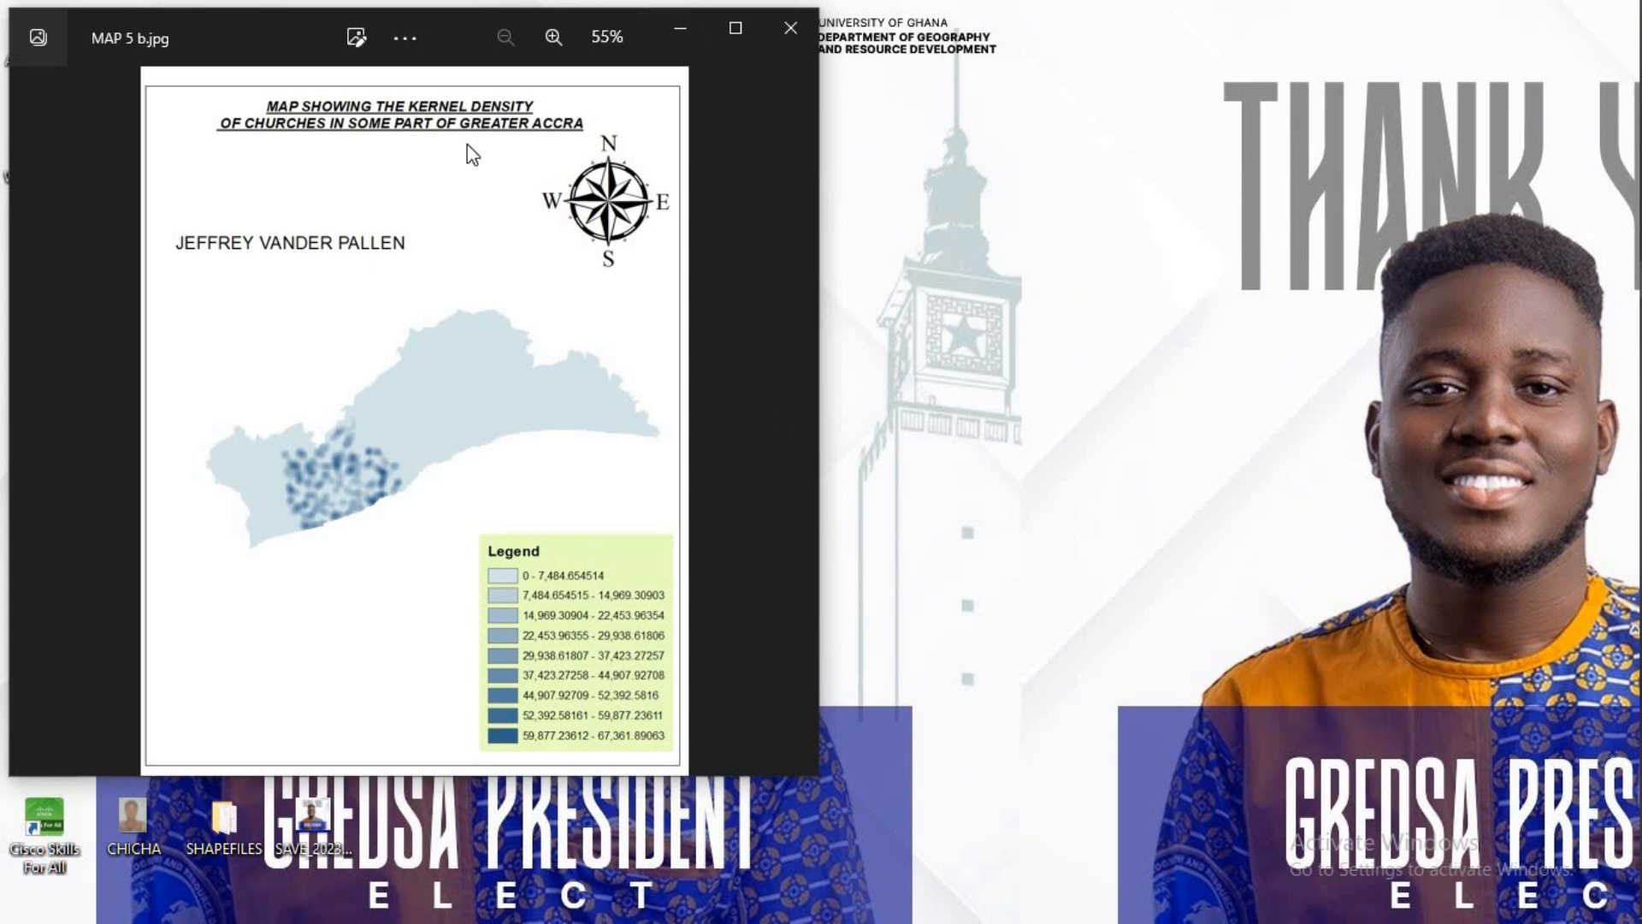
{"action": "left_click_drag", "start_coordinate": [467, 144], "coordinate": [1190, 136]}
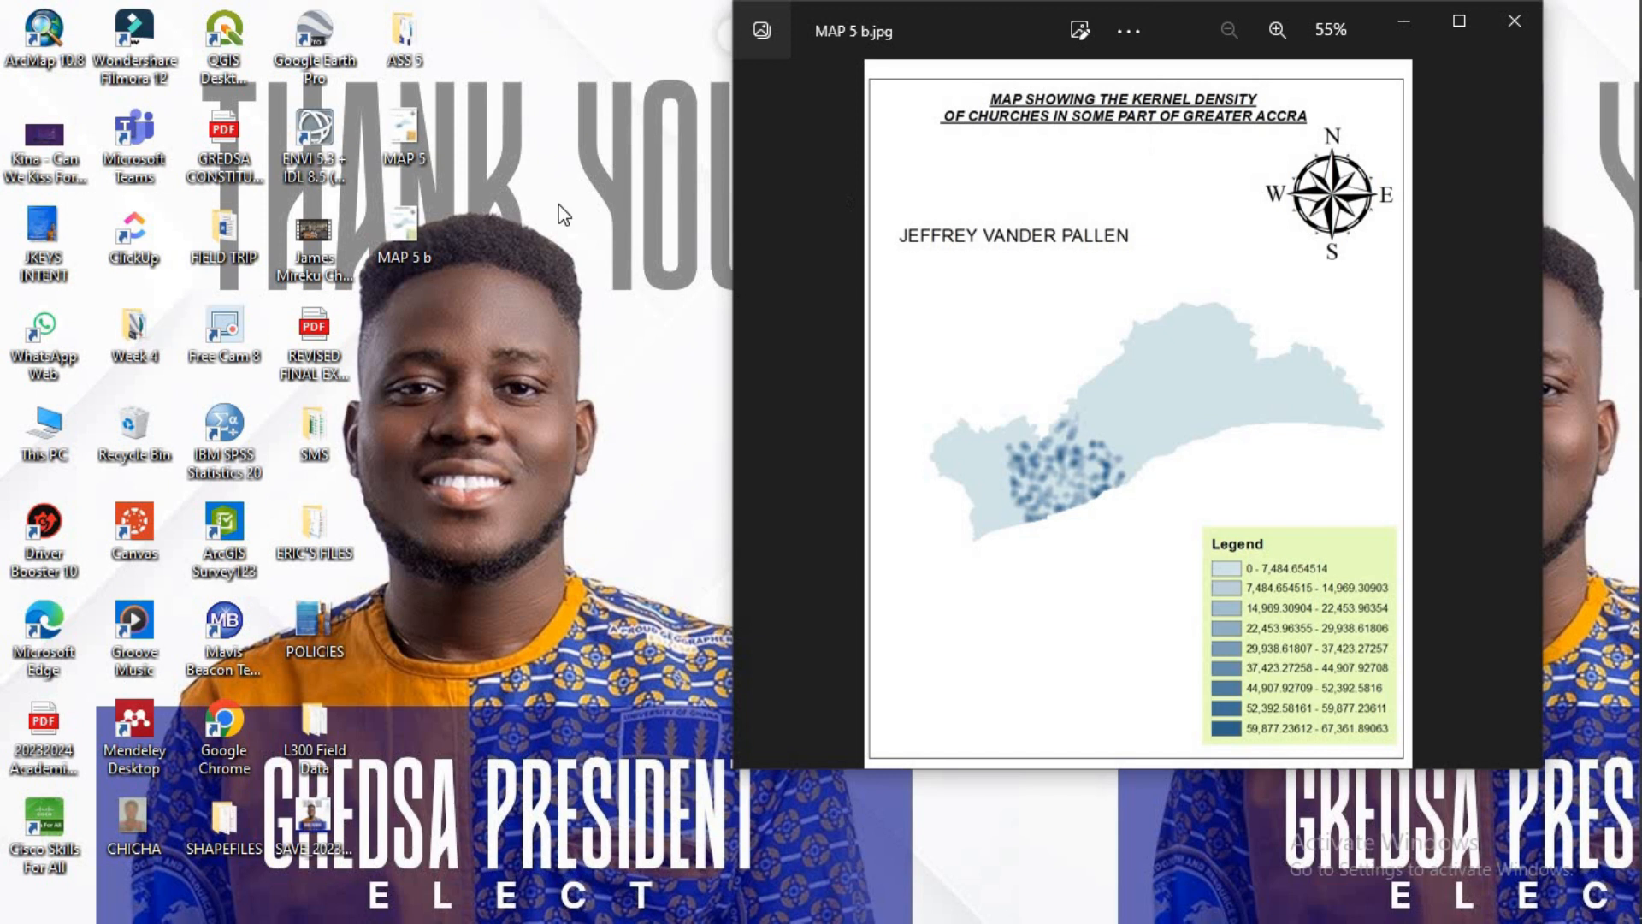
{"action": "double_click", "coordinate": [395, 135]}
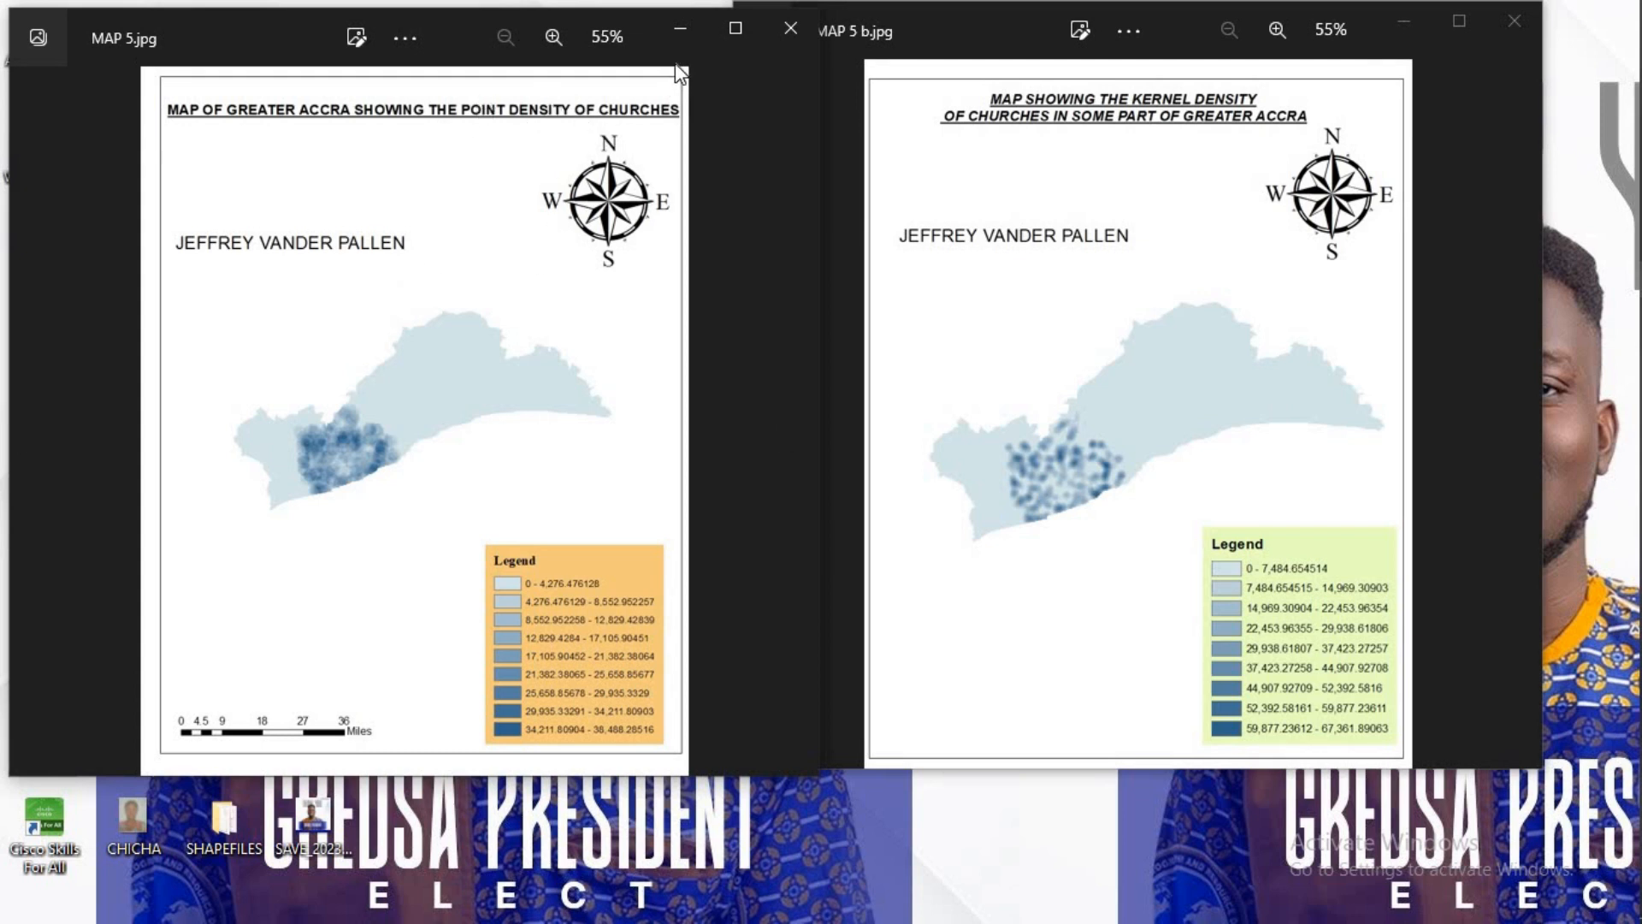
{"action": "left_click", "coordinate": [790, 27]}
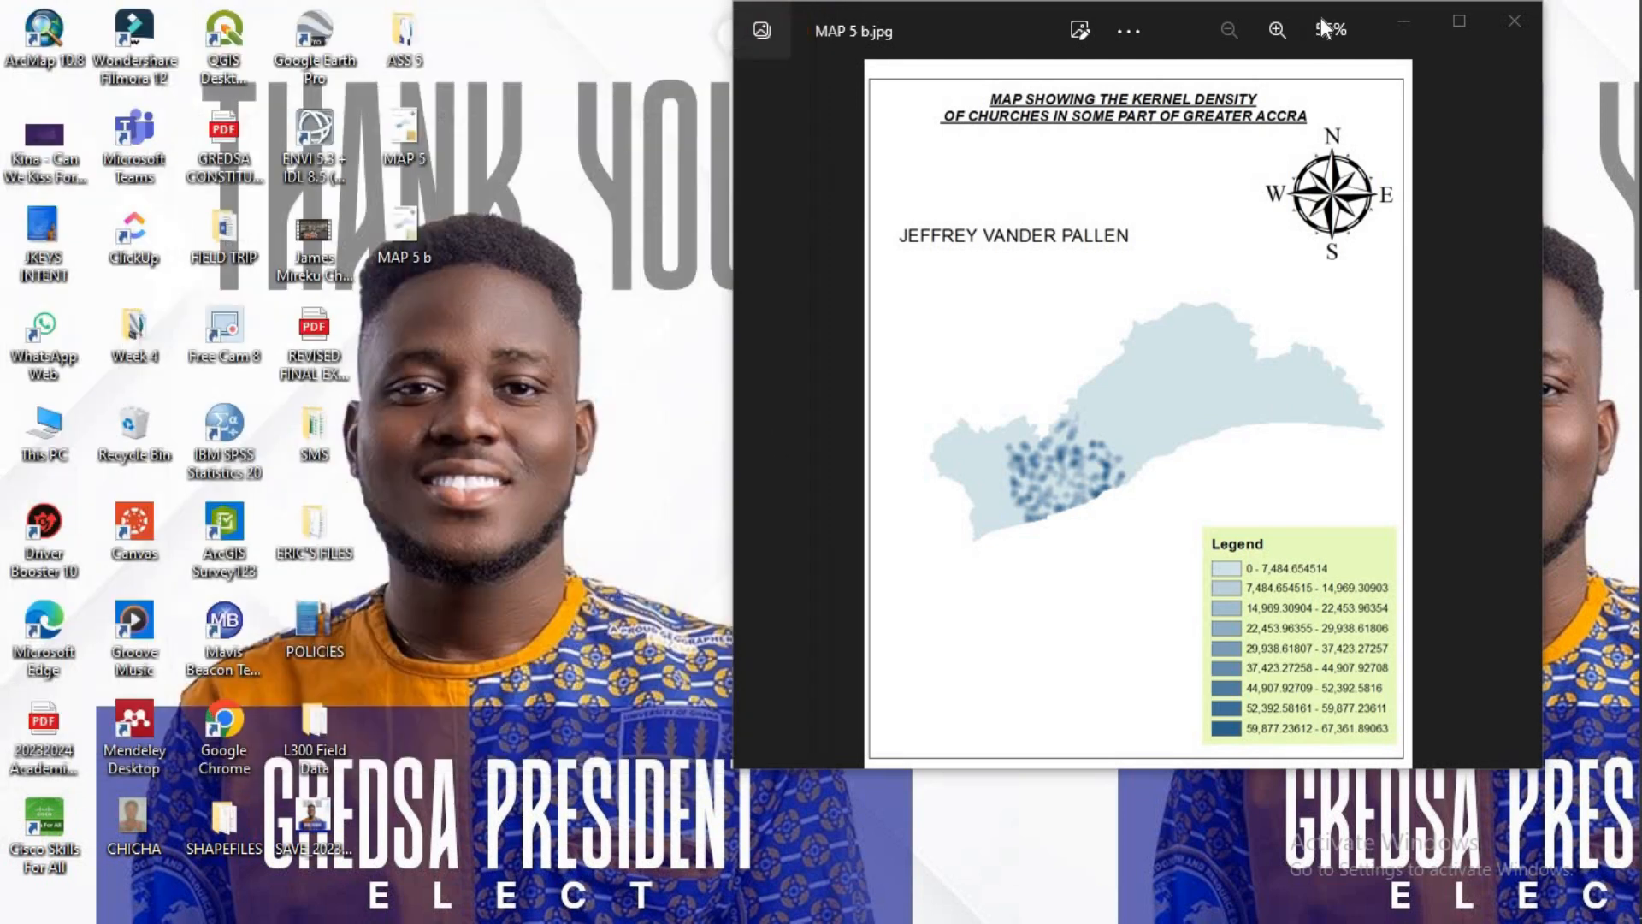
{"action": "left_click", "coordinate": [1534, 29]}
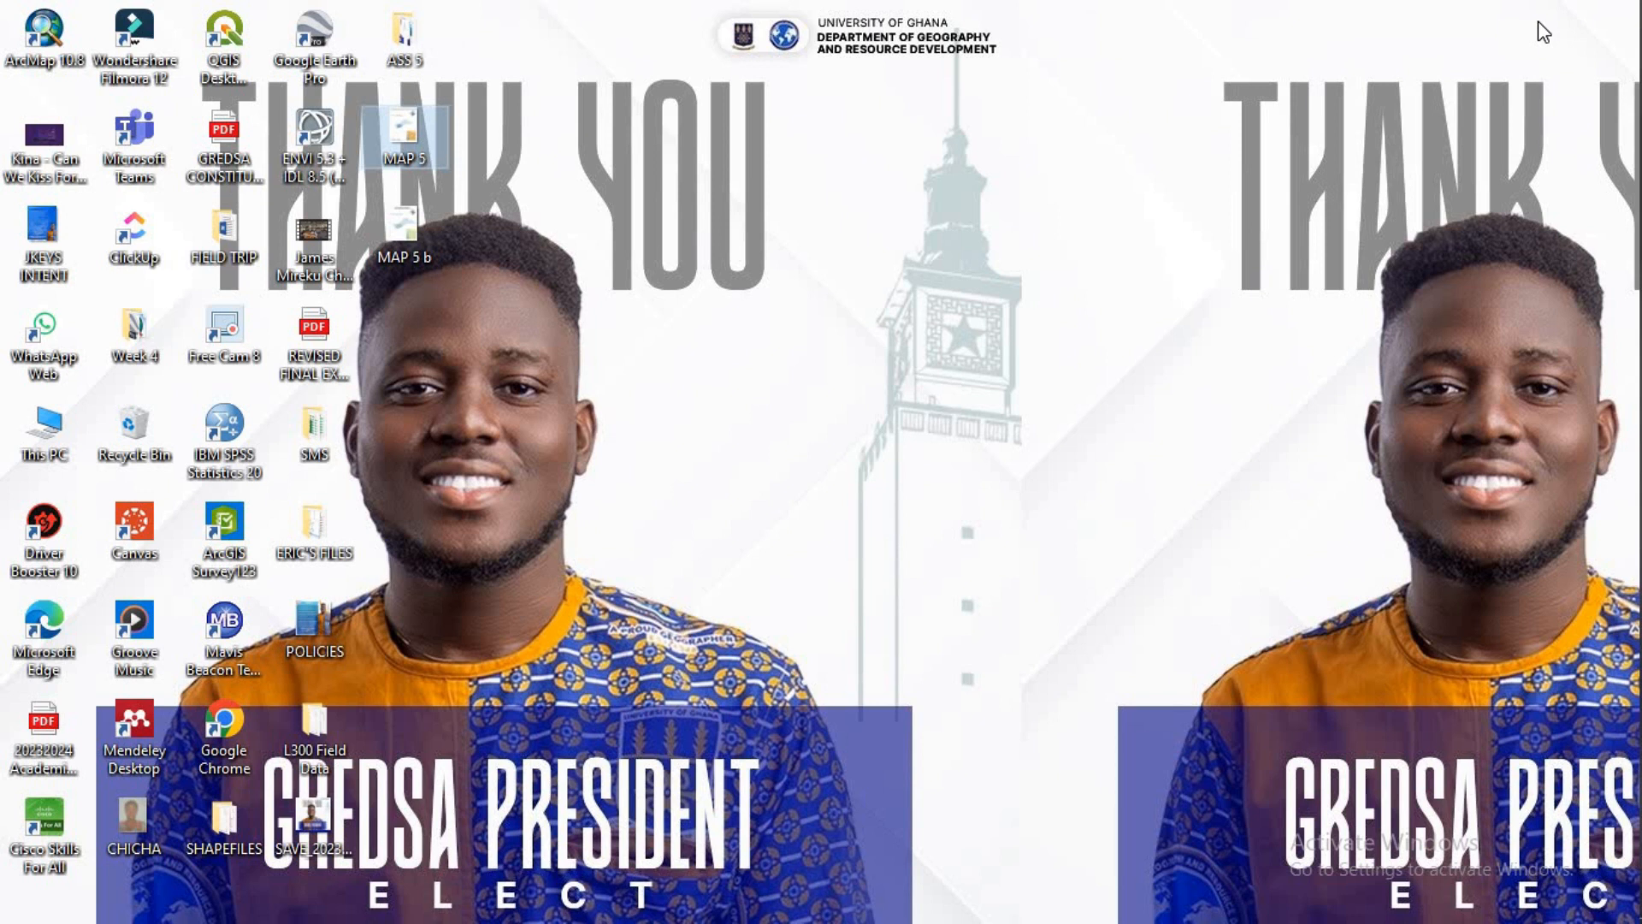
{"action": "right_click", "coordinate": [738, 253]}
{"action": "left_click", "coordinate": [804, 325]}
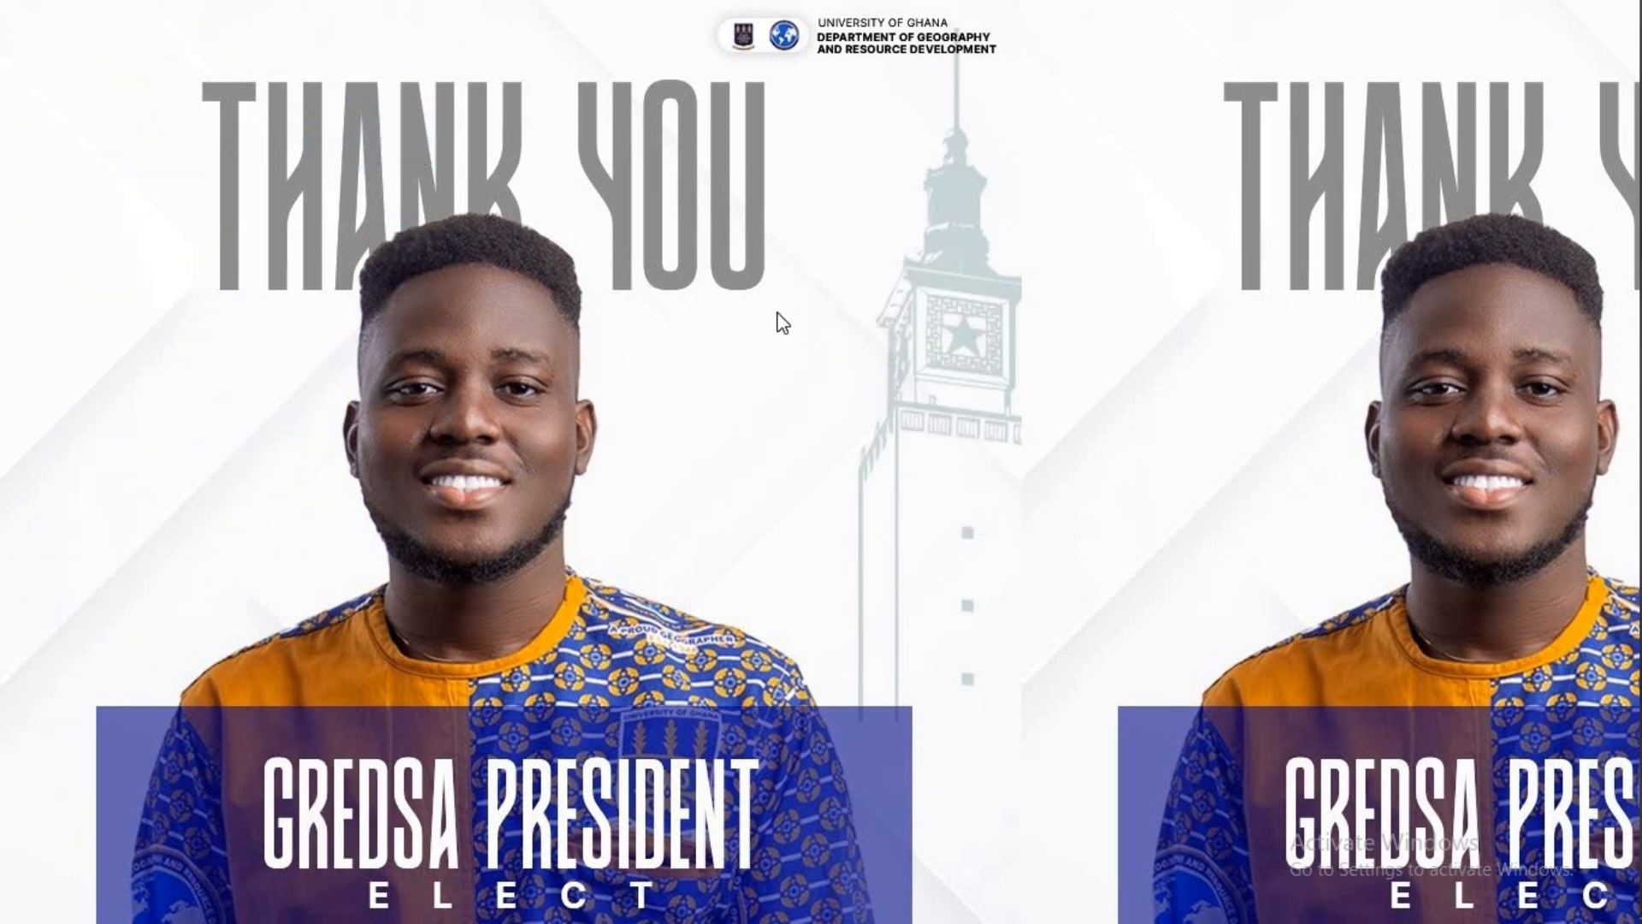